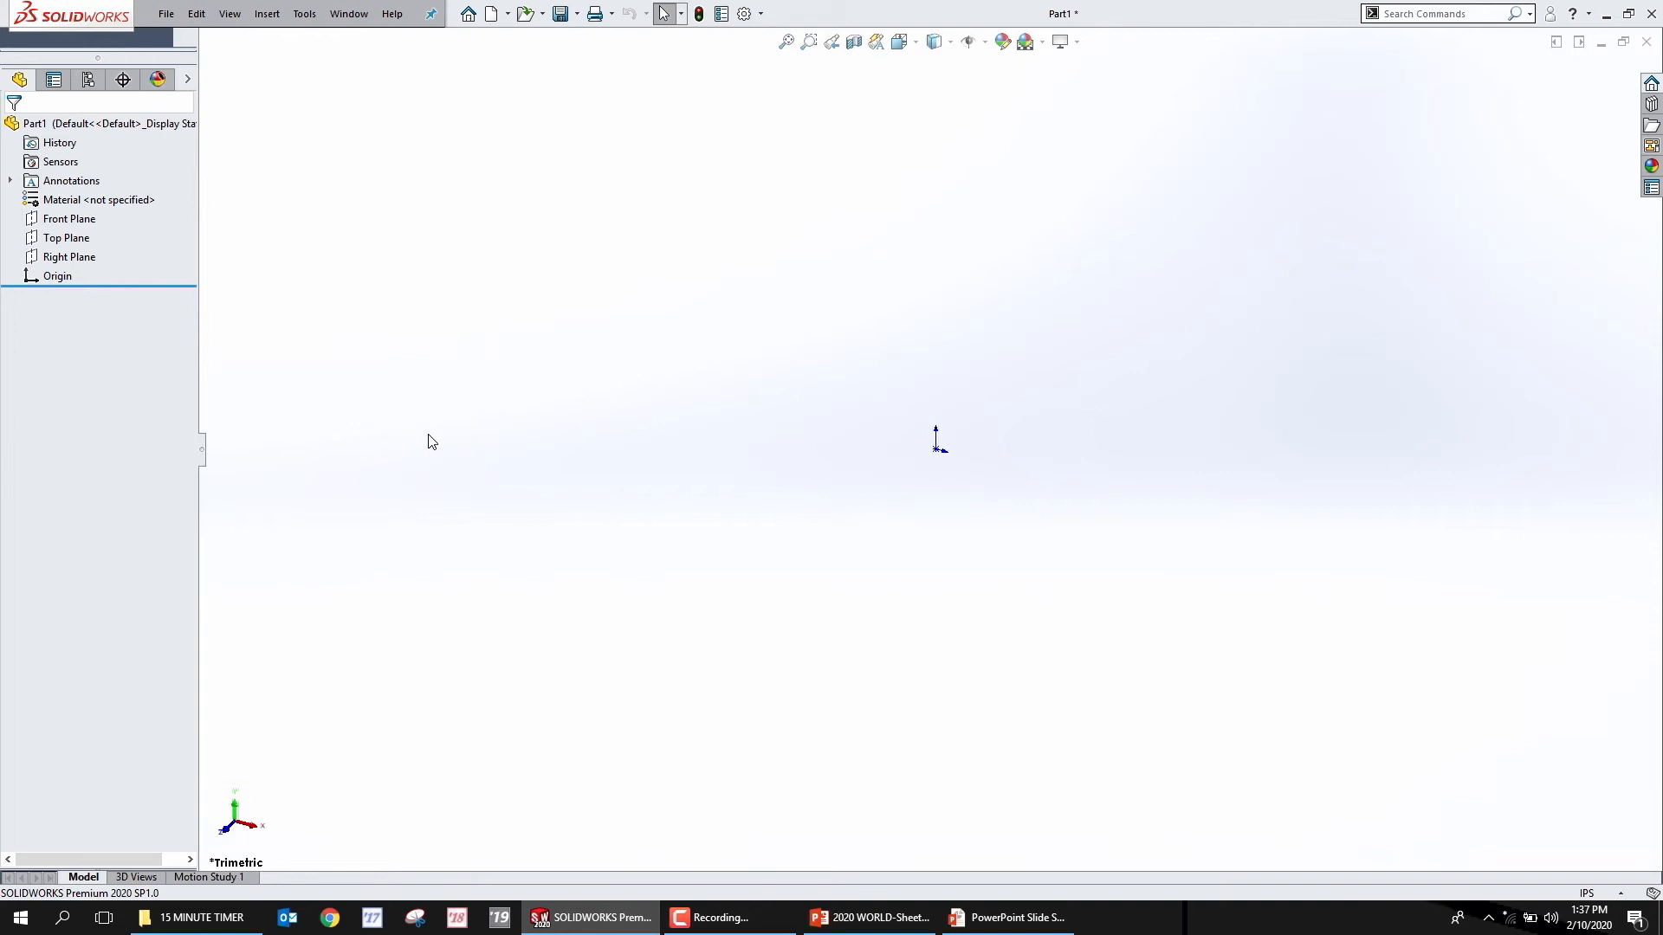
Sketch a rectangle 5 in wide and 2 in high on the Front Plane from the origin, with its bottom line as construction geometry
{"action": "left_click", "coordinate": [53, 311]}
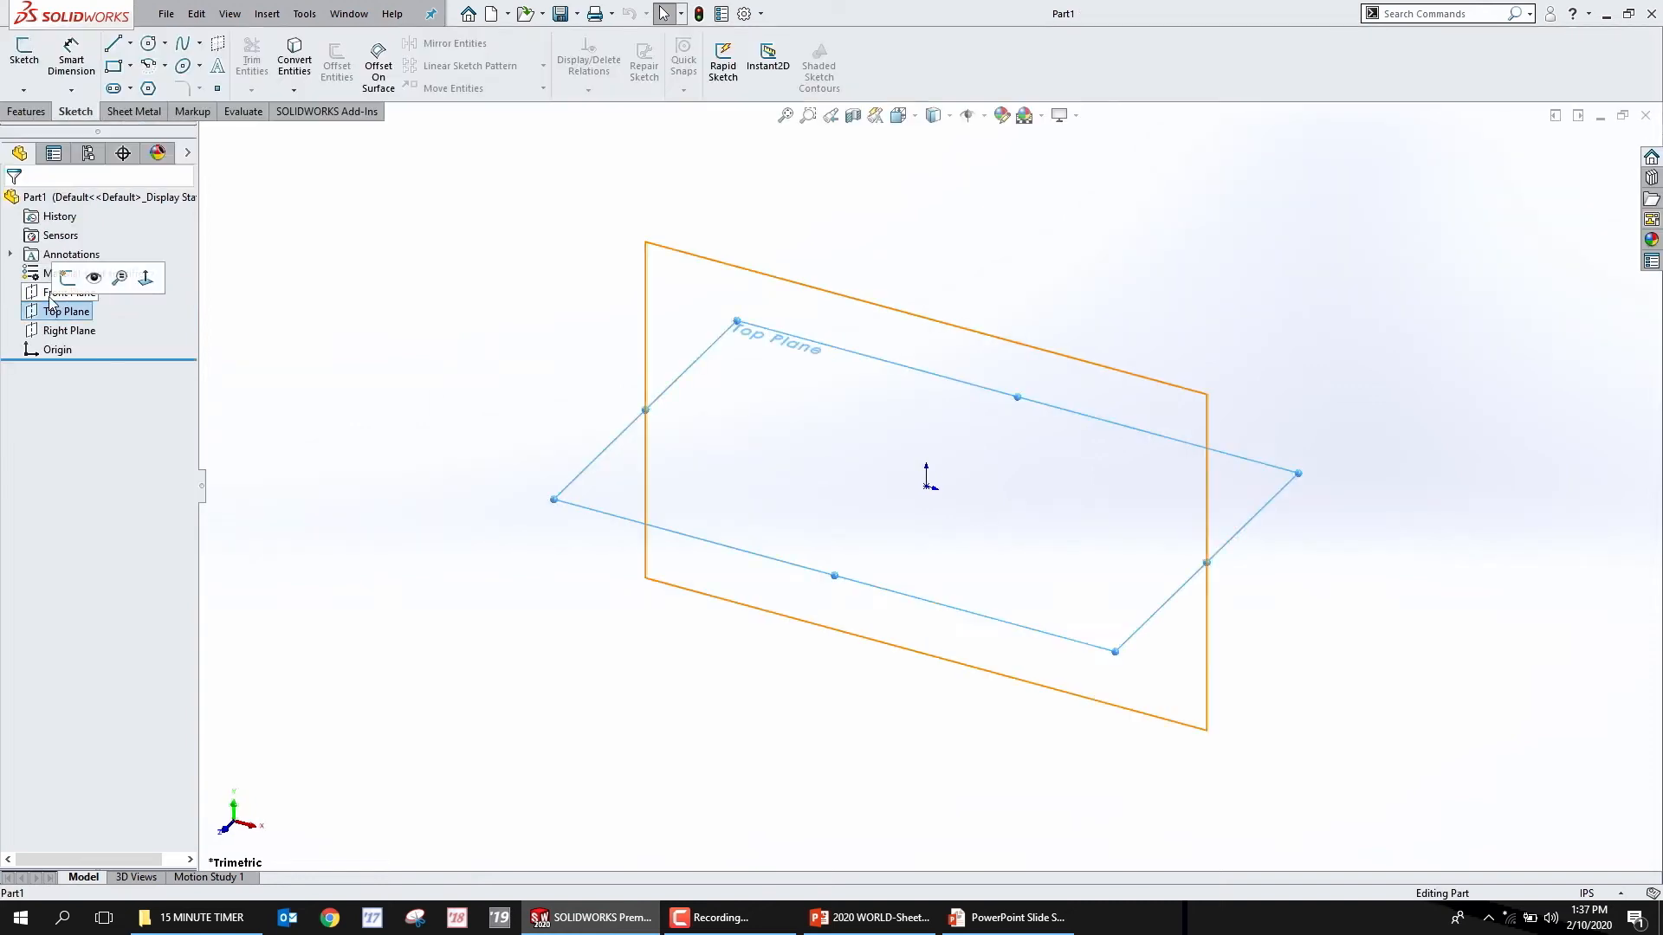
{"action": "left_click", "coordinate": [53, 293]}
{"action": "left_click", "coordinate": [68, 277]}
{"action": "key", "text": "s"}
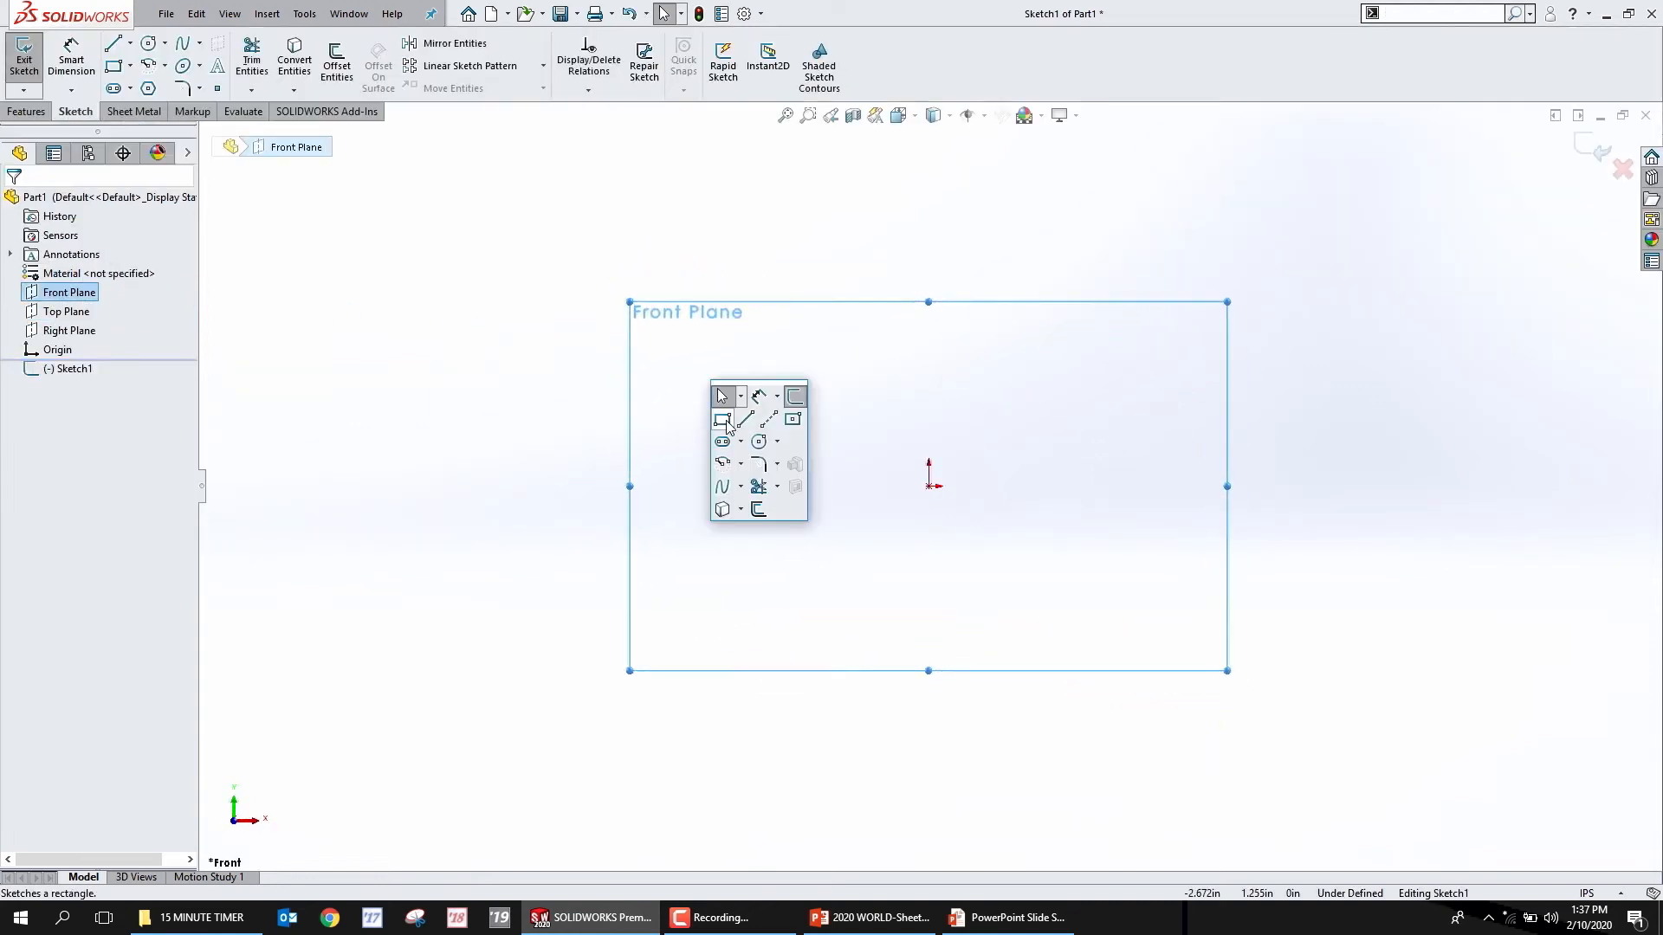
{"action": "left_click", "coordinate": [723, 420]}
{"action": "left_click", "coordinate": [930, 486]}
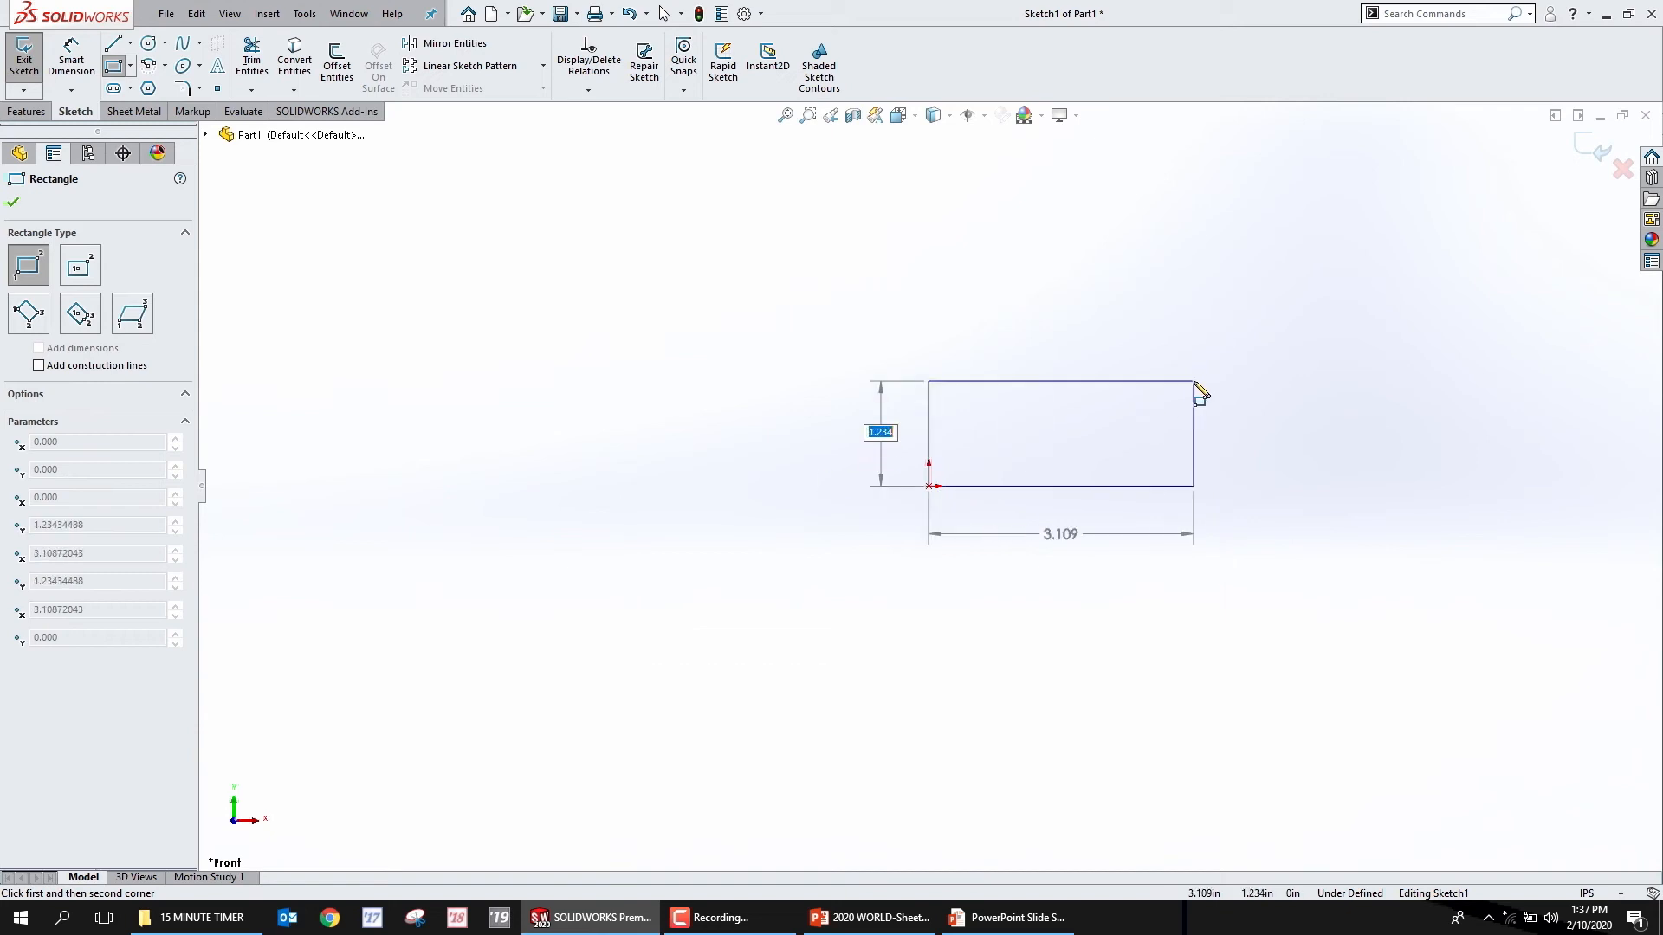
{"action": "type", "text": "2"}
{"action": "key", "text": "Tab"}
{"action": "type", "text": "5"}
{"action": "key", "text": "Return"}
{"action": "key", "text": "Escape"}
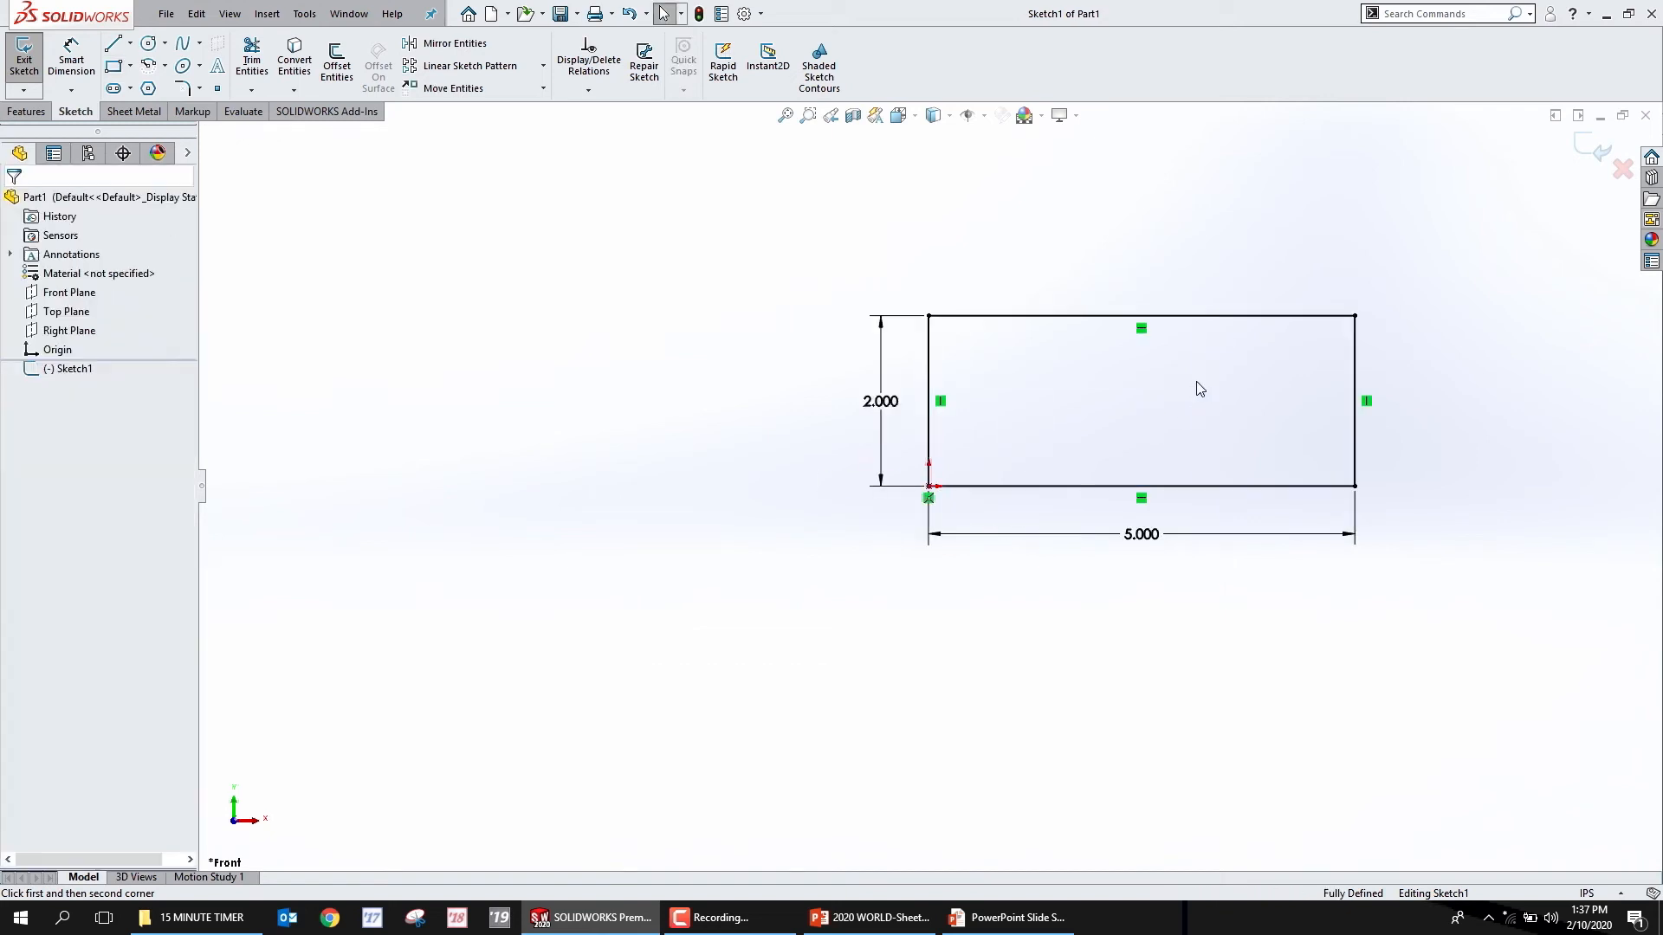
{"action": "left_click", "coordinate": [1136, 536]}
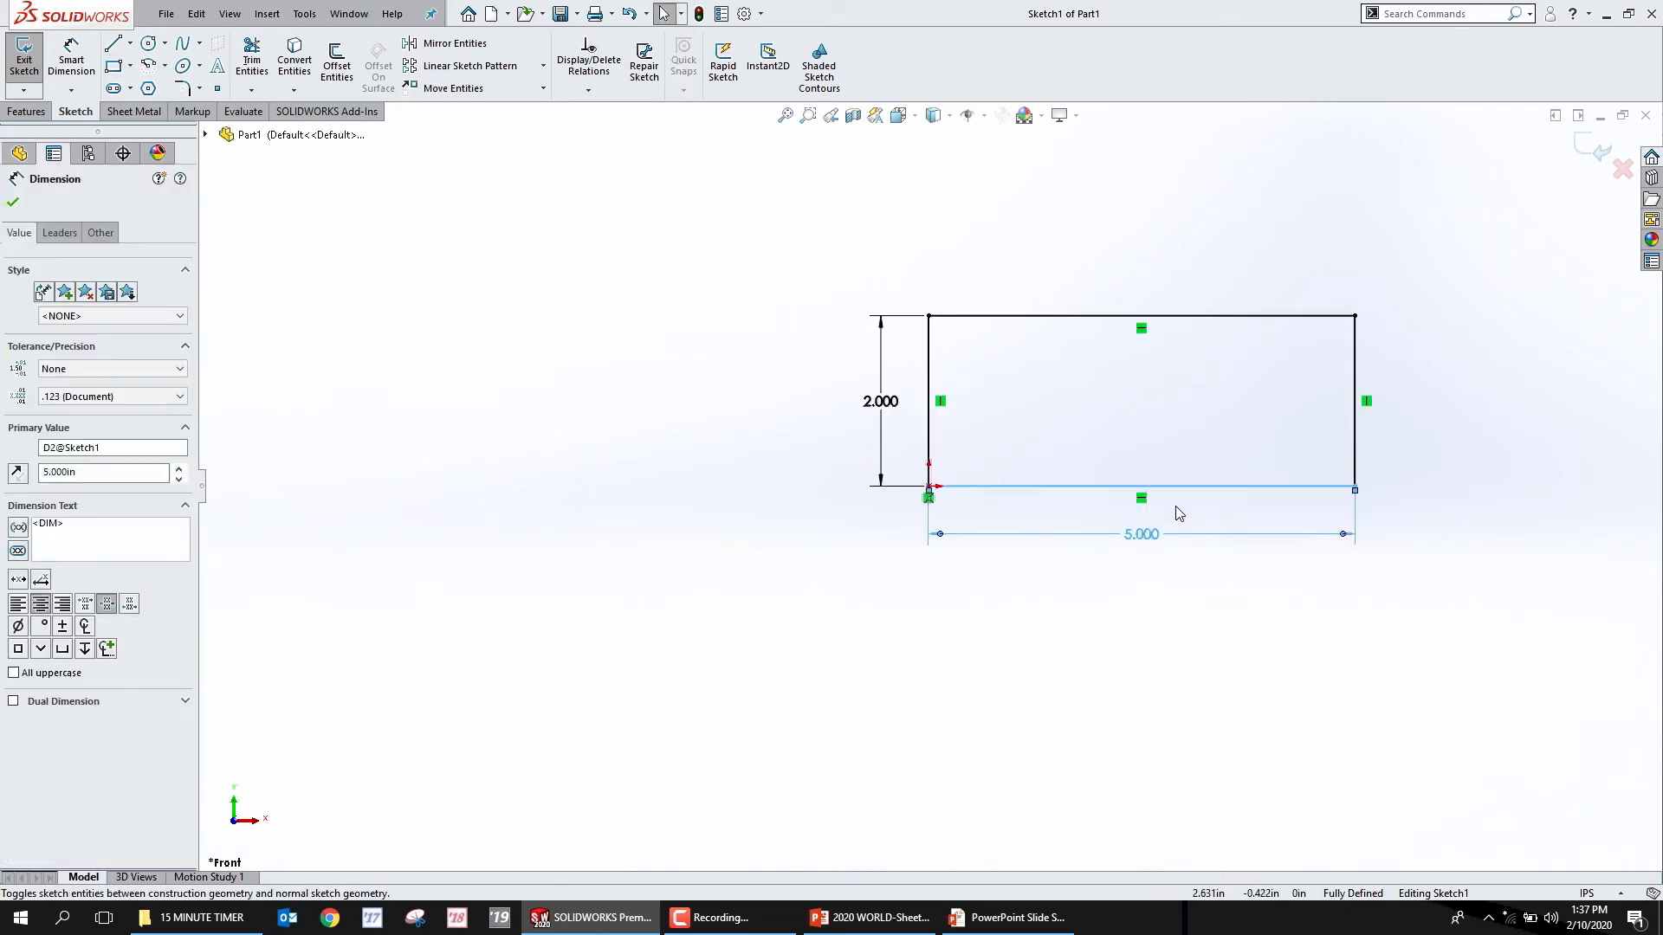
Create a 0.125 in thick sheet metal base flange from the open three-line profile, extending it freely forward of the Front Plane
{"action": "key", "text": "s"}
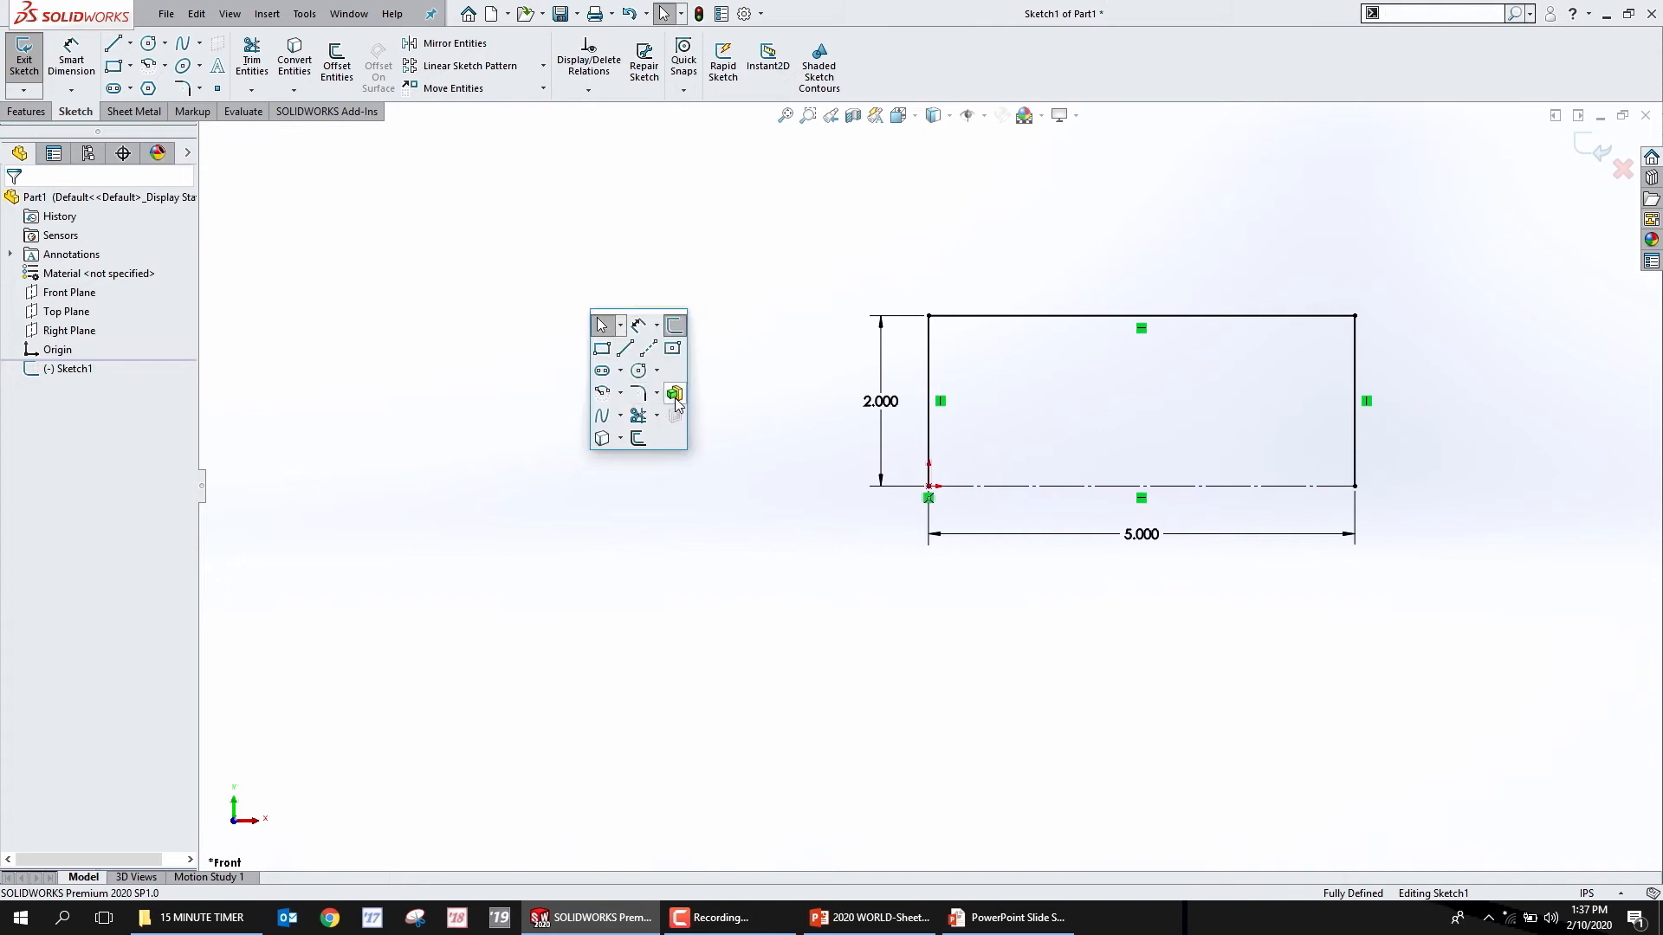
{"action": "left_click", "coordinate": [133, 111]}
{"action": "left_click", "coordinate": [33, 69]}
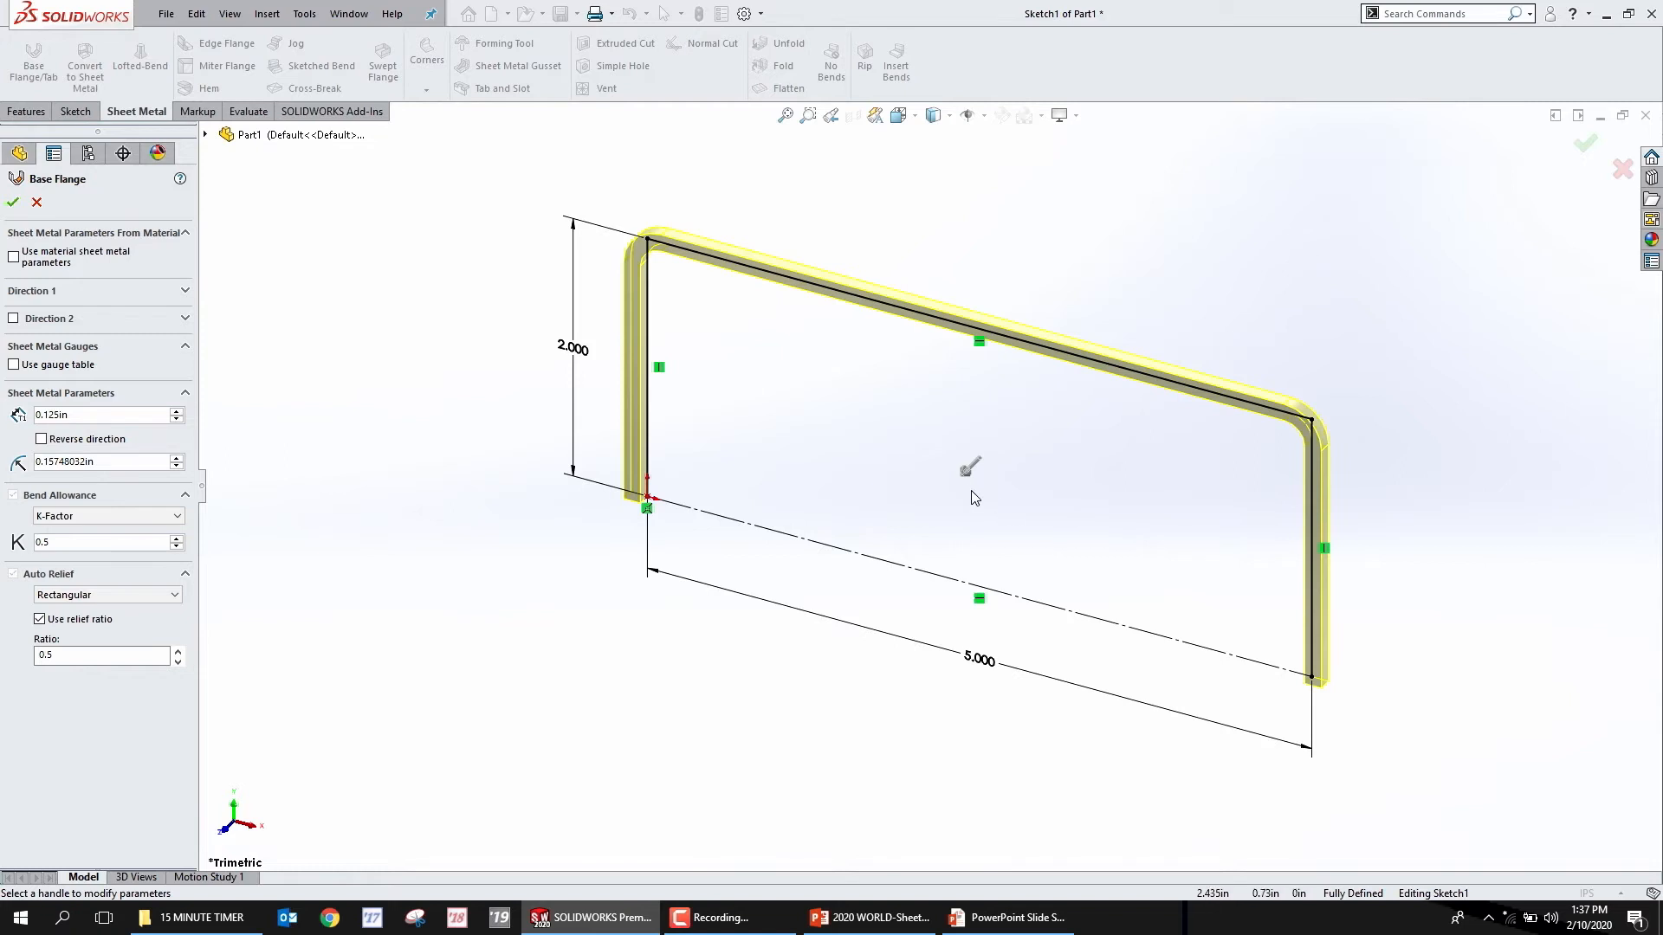
{"action": "left_click_drag", "start_coordinate": [970, 467], "coordinate": [586, 842]}
{"action": "left_click", "coordinate": [1586, 145]}
{"action": "scroll", "coordinate": [739, 476], "scroll_direction": "up", "scroll_amount": 5}
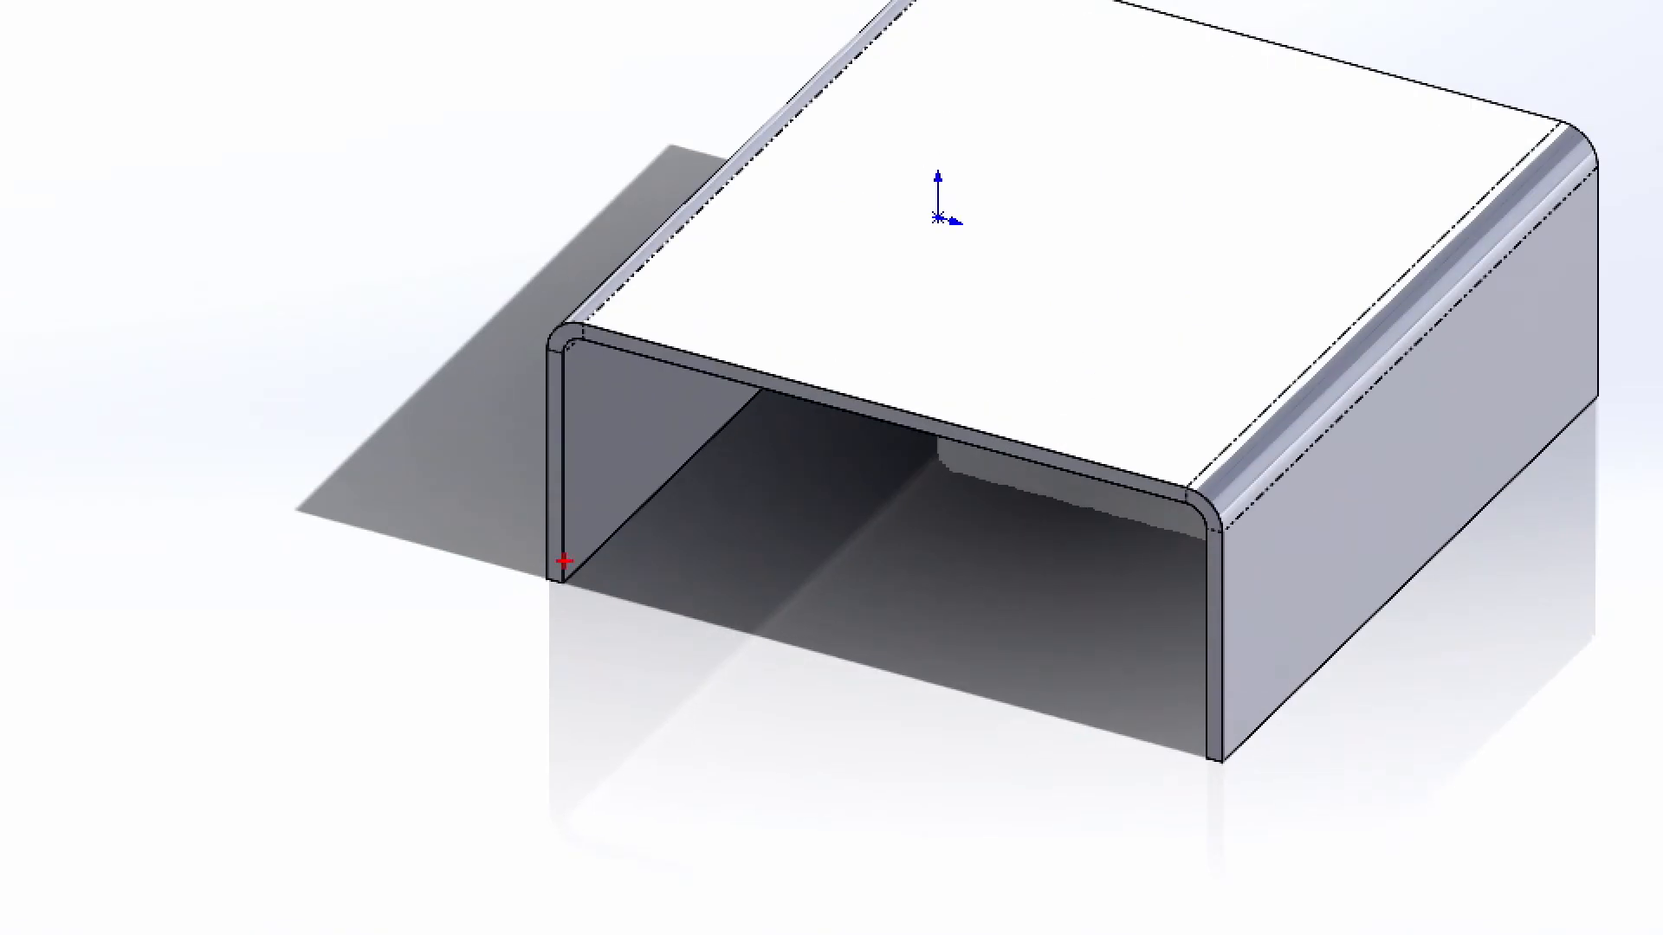
{"action": "mouse_move", "coordinate": [563, 582]}
{"action": "left_mouse_down"}
{"action": "mouse_move", "coordinate": [573, 350]}
{"action": "mouse_move", "coordinate": [766, 381]}
{"action": "mouse_move", "coordinate": [1169, 494]}
{"action": "mouse_move", "coordinate": [1206, 580]}
{"action": "mouse_move", "coordinate": [1199, 734]}
{"action": "left_mouse_up"}
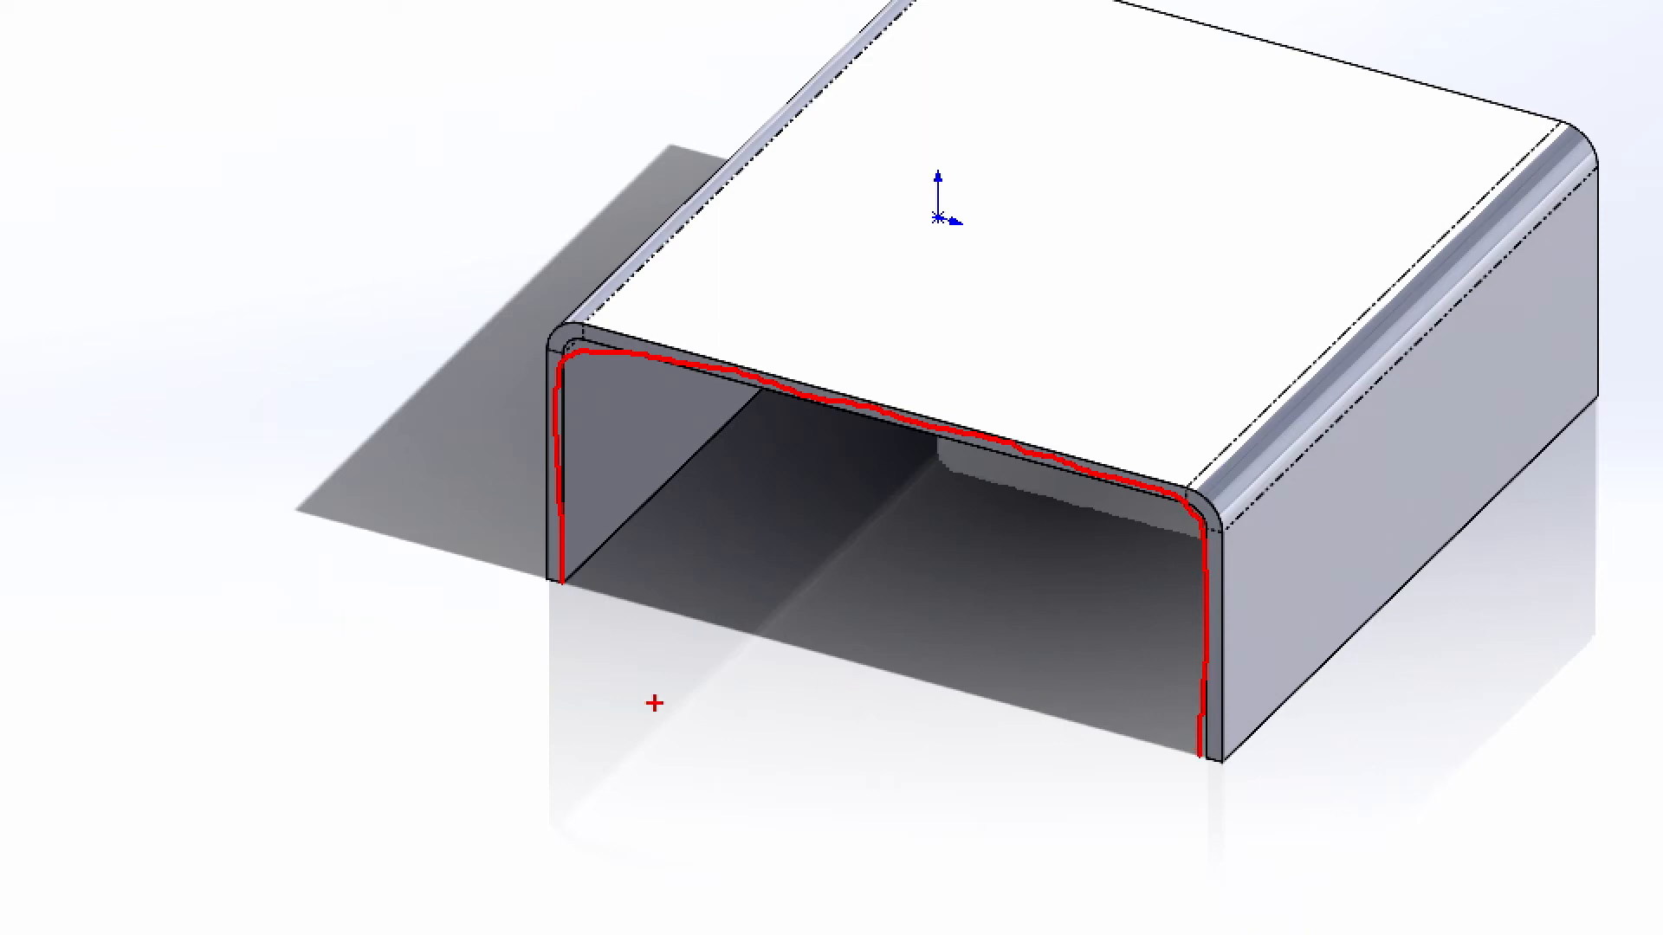
{"action": "key", "text": "g"}
{"action": "mouse_move", "coordinate": [570, 588]}
{"action": "left_mouse_down"}
{"action": "mouse_move", "coordinate": [671, 614]}
{"action": "mouse_move", "coordinate": [698, 676]}
{"action": "left_mouse_up"}
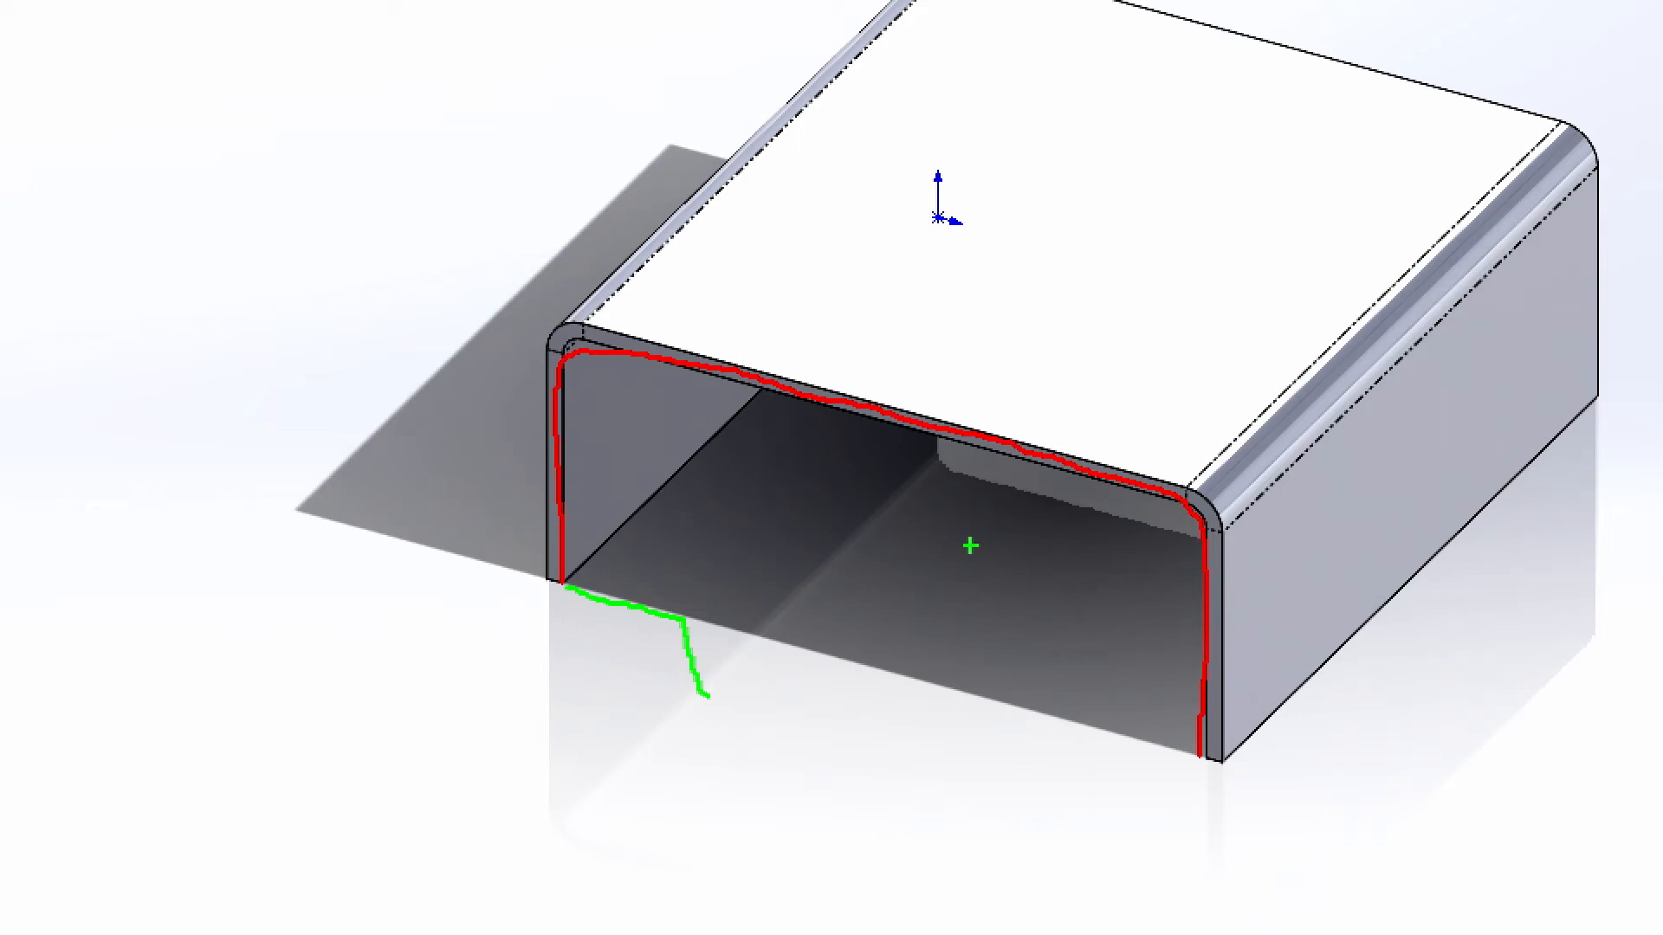
{"action": "key", "text": "Escape"}
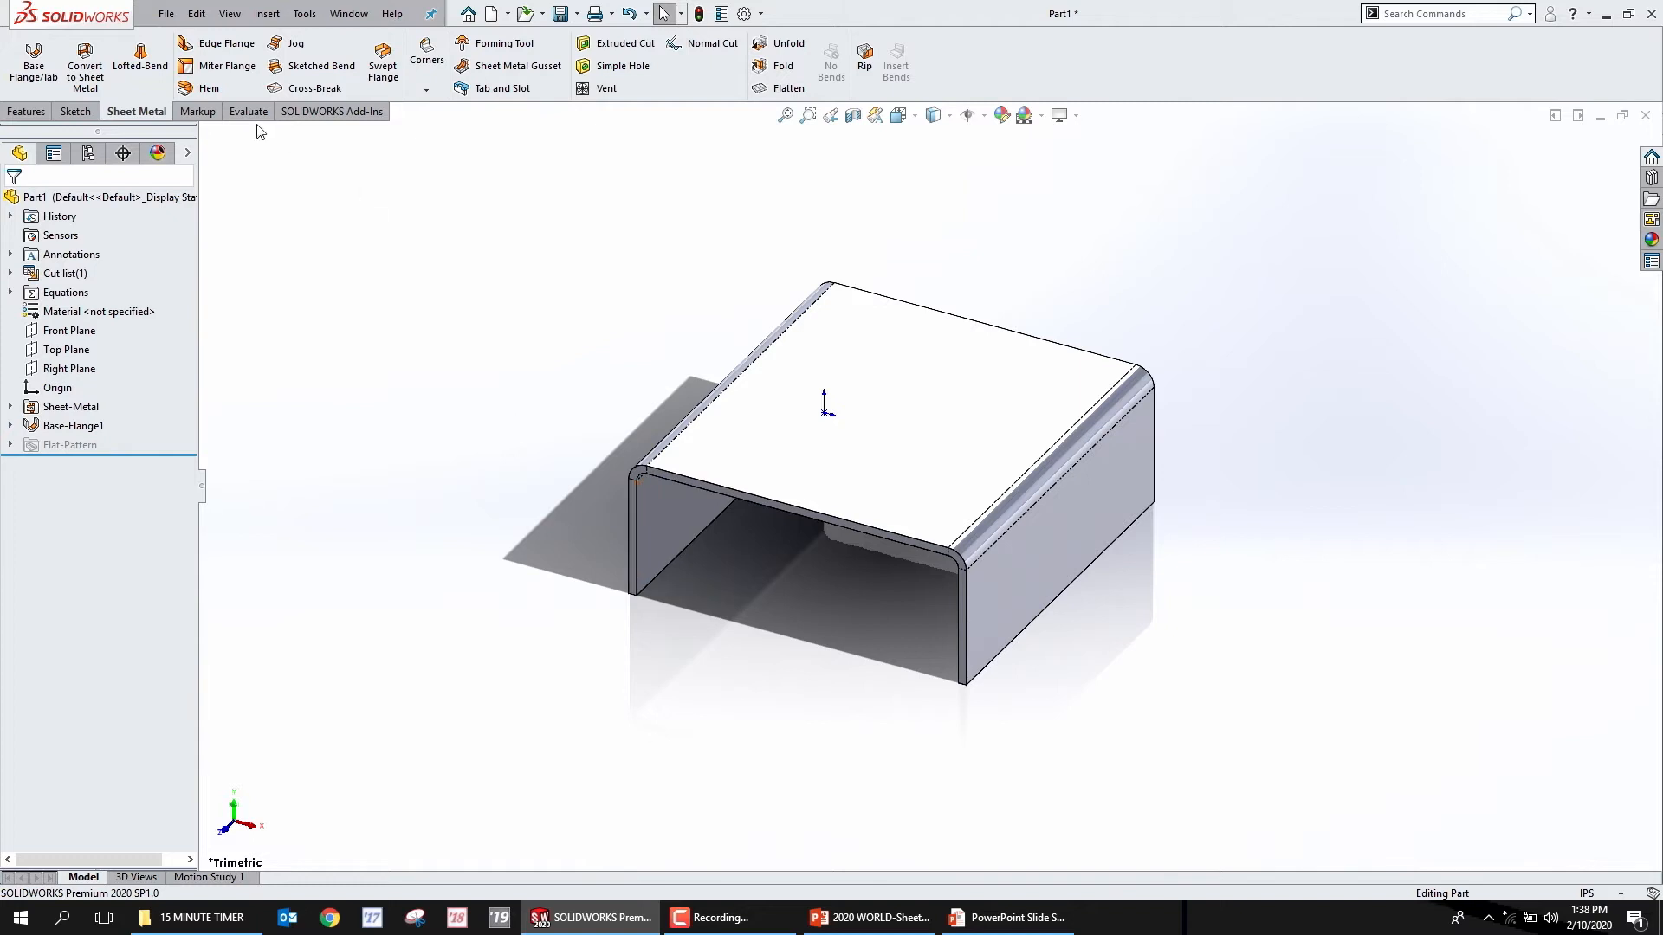
Sketch a miter flange profile normal to the front-left inner vertical edge, with a horizontal line from its lower end and a short angled line
{"action": "left_click", "coordinate": [217, 66]}
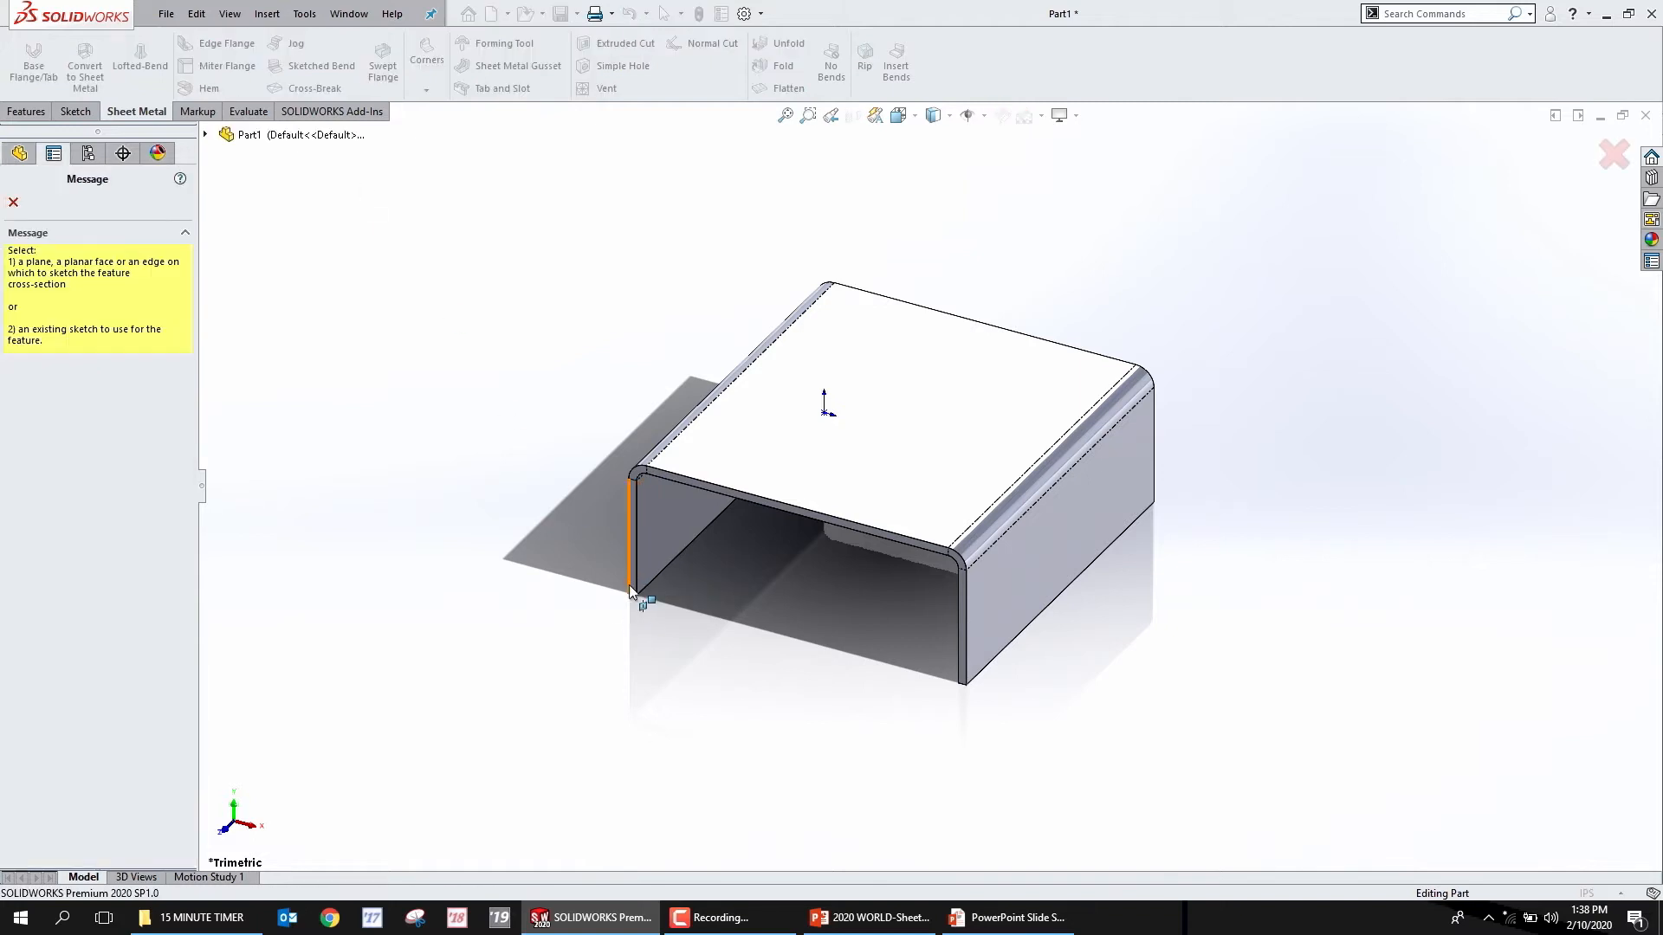
{"action": "scroll", "coordinate": [635, 575], "scroll_direction": "down", "scroll_amount": 3}
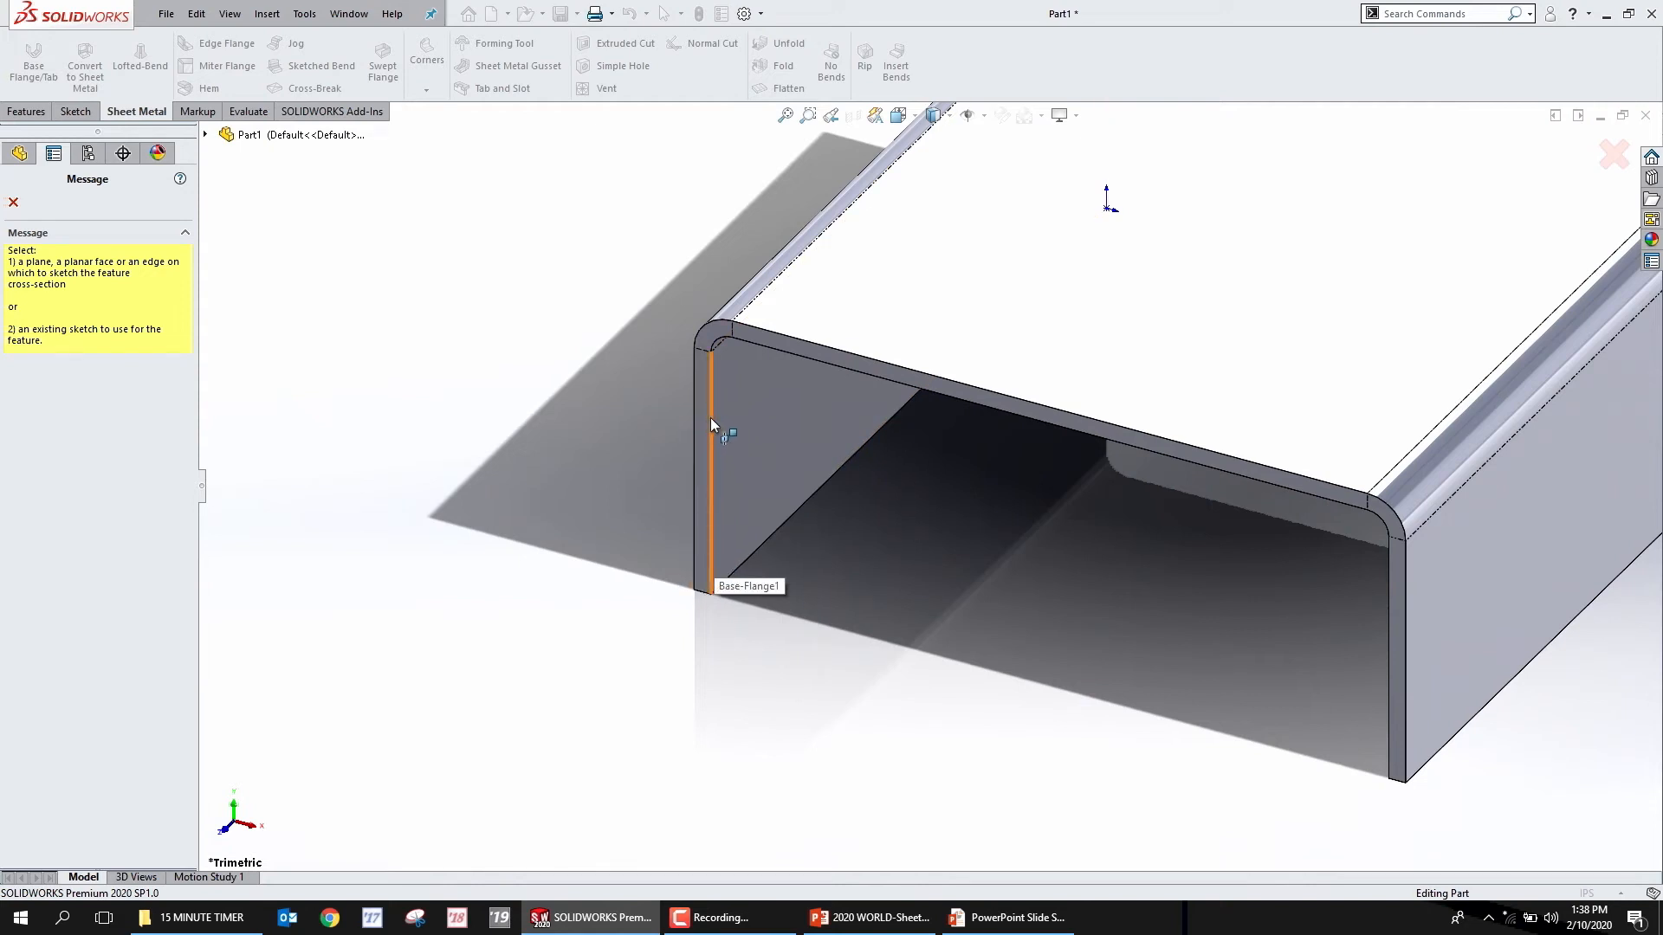
{"action": "left_click", "coordinate": [711, 562]}
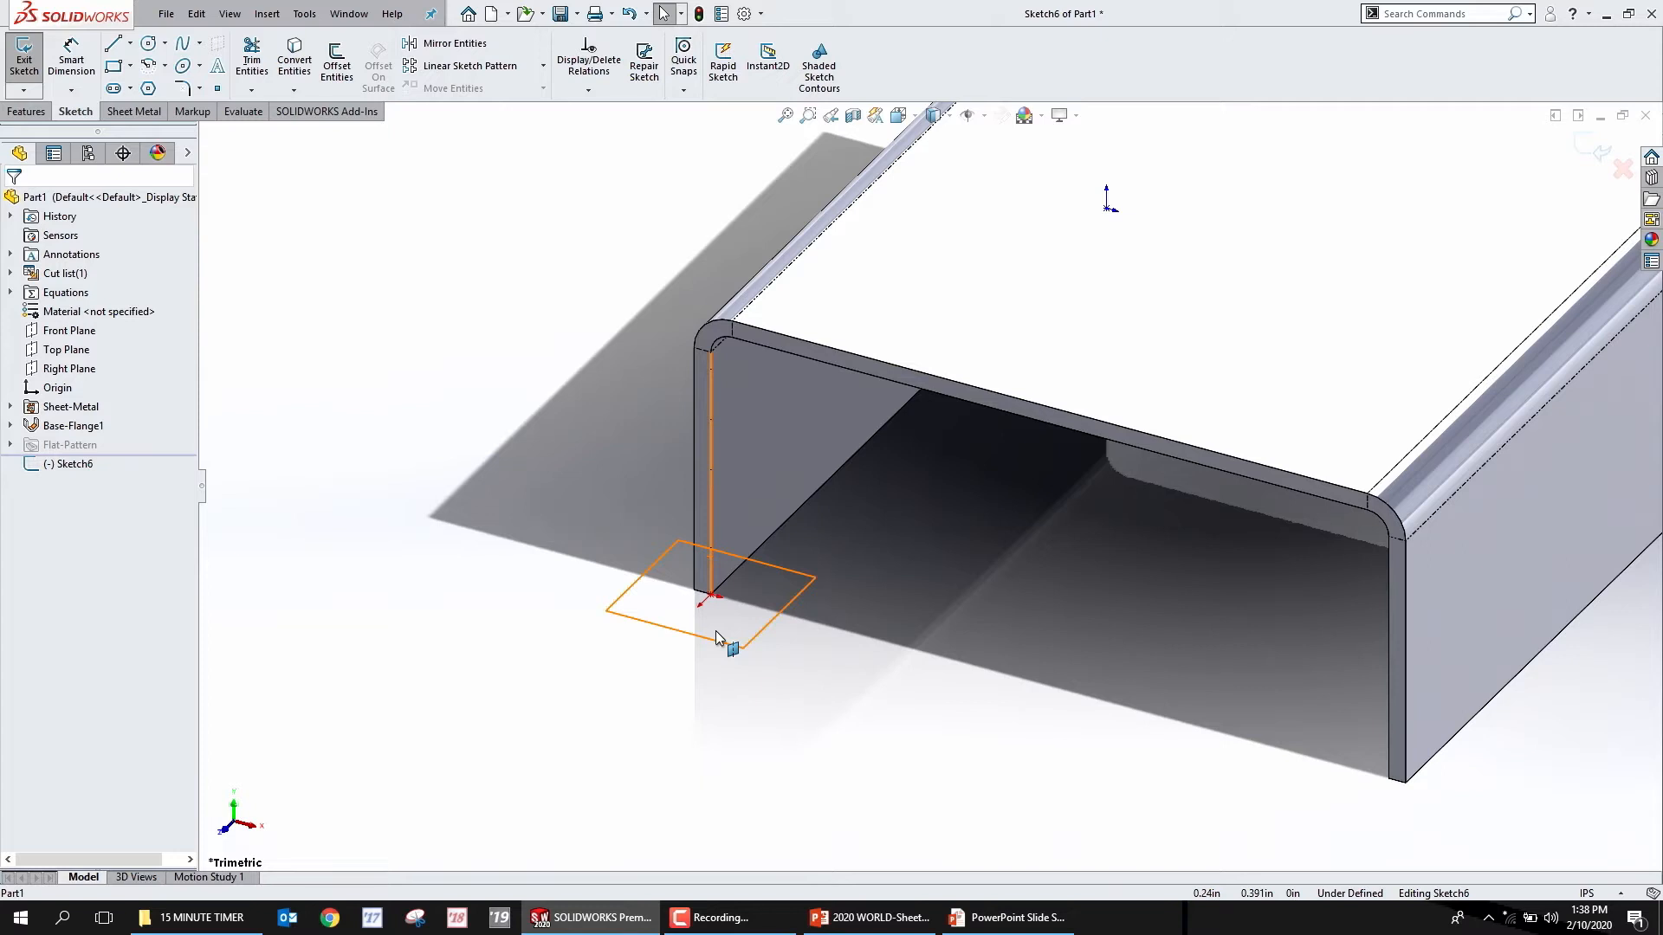
{"action": "key", "text": "s"}
{"action": "left_click", "coordinate": [732, 648]}
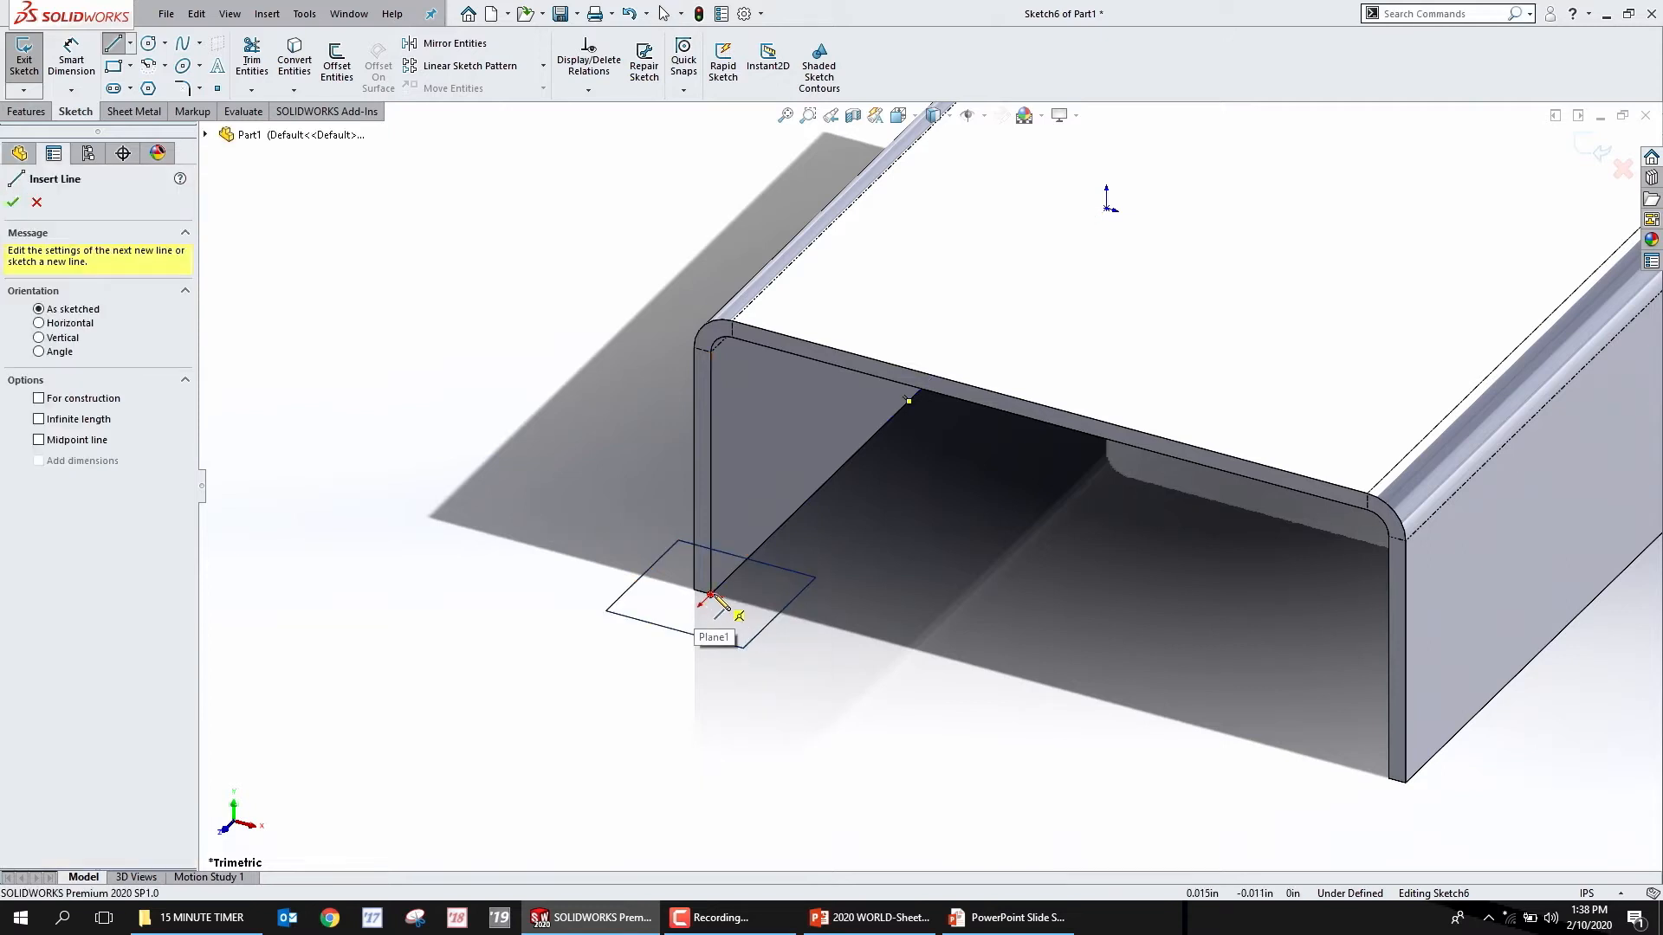
{"action": "left_click", "coordinate": [710, 596]}
{"action": "left_click", "coordinate": [847, 632]}
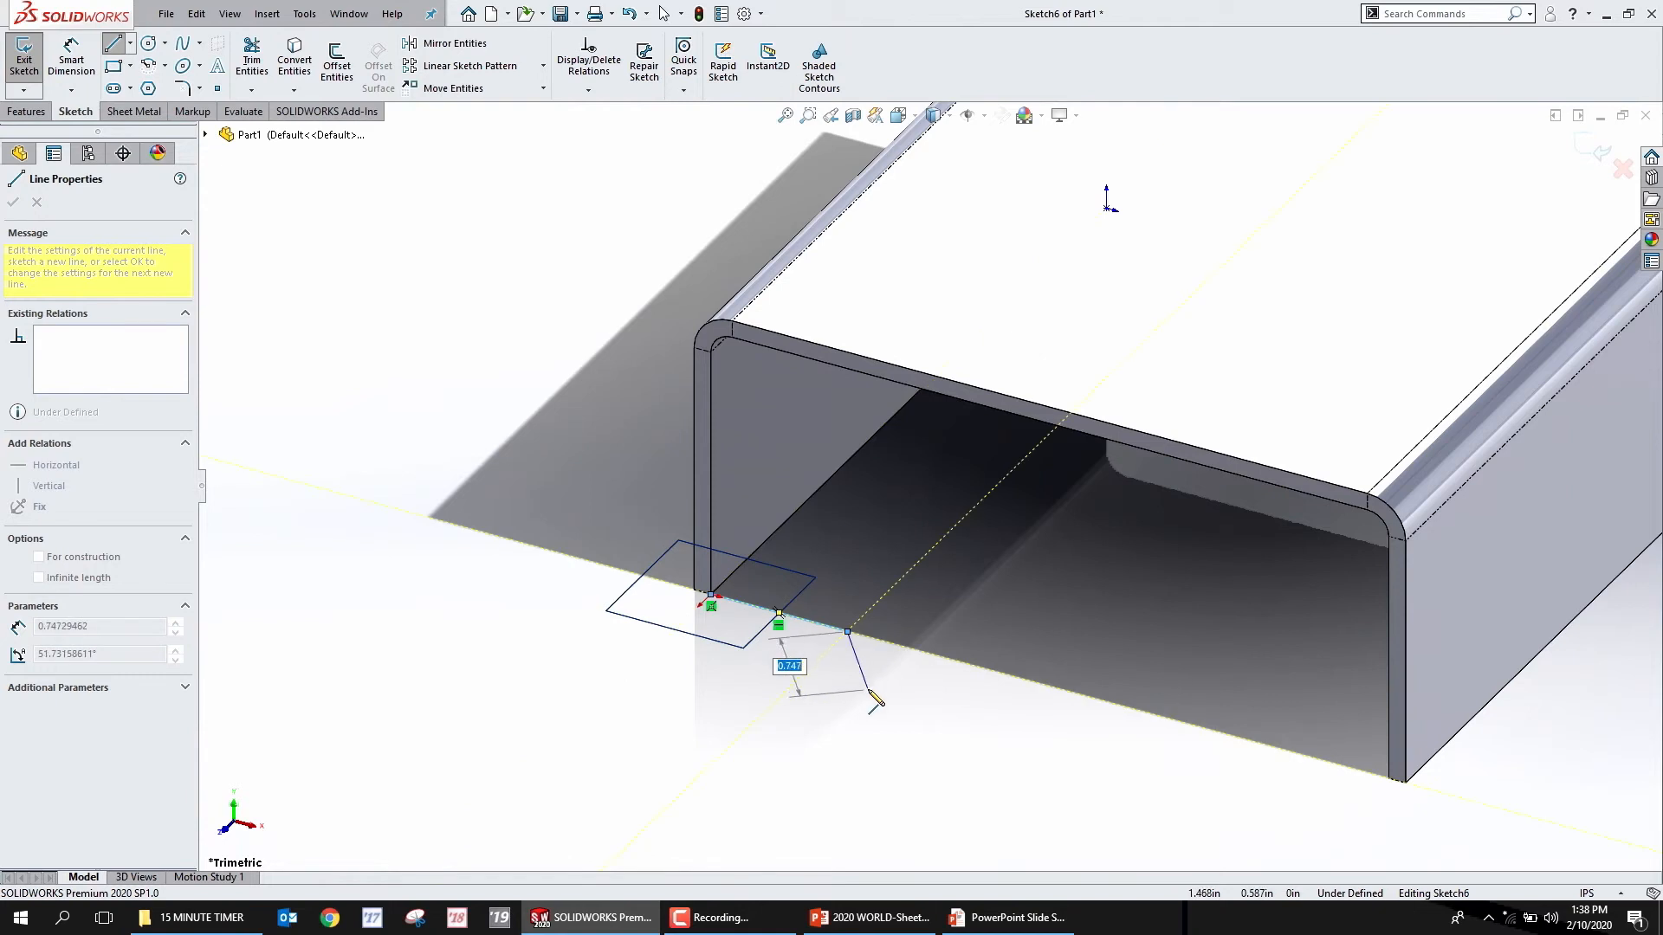
{"action": "double_click", "coordinate": [868, 689]}
{"action": "key", "text": "Escape"}
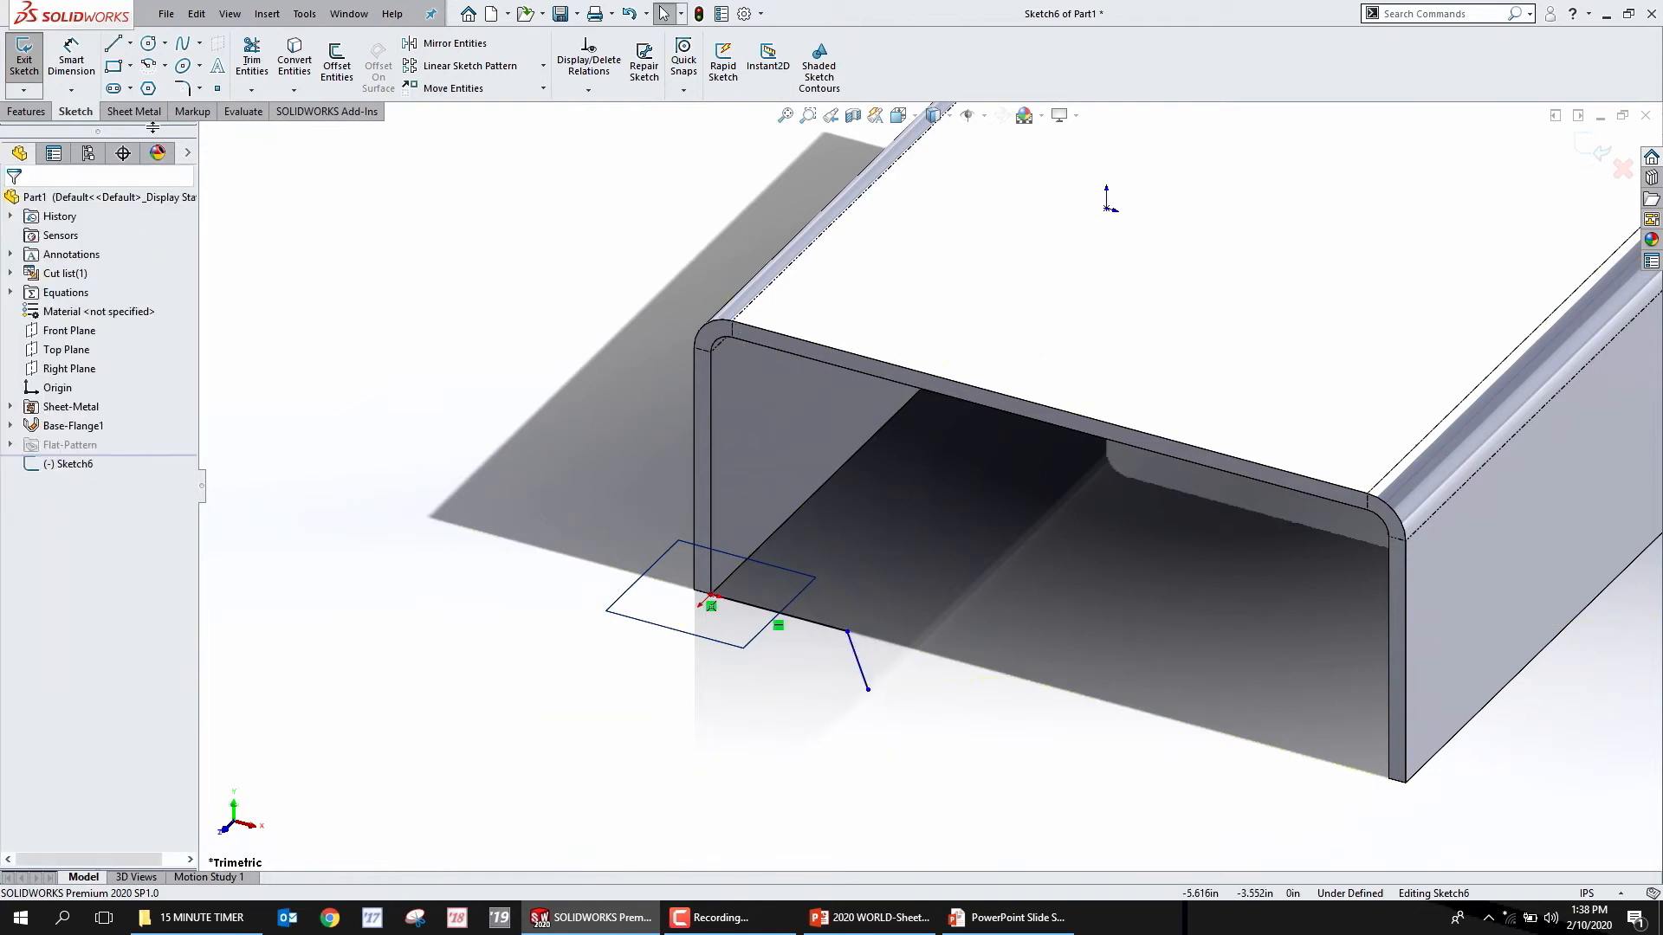
Create a Miter Flange from the profile and propagate it along all tangent inner edges of the front opening
{"action": "left_click", "coordinate": [107, 113]}
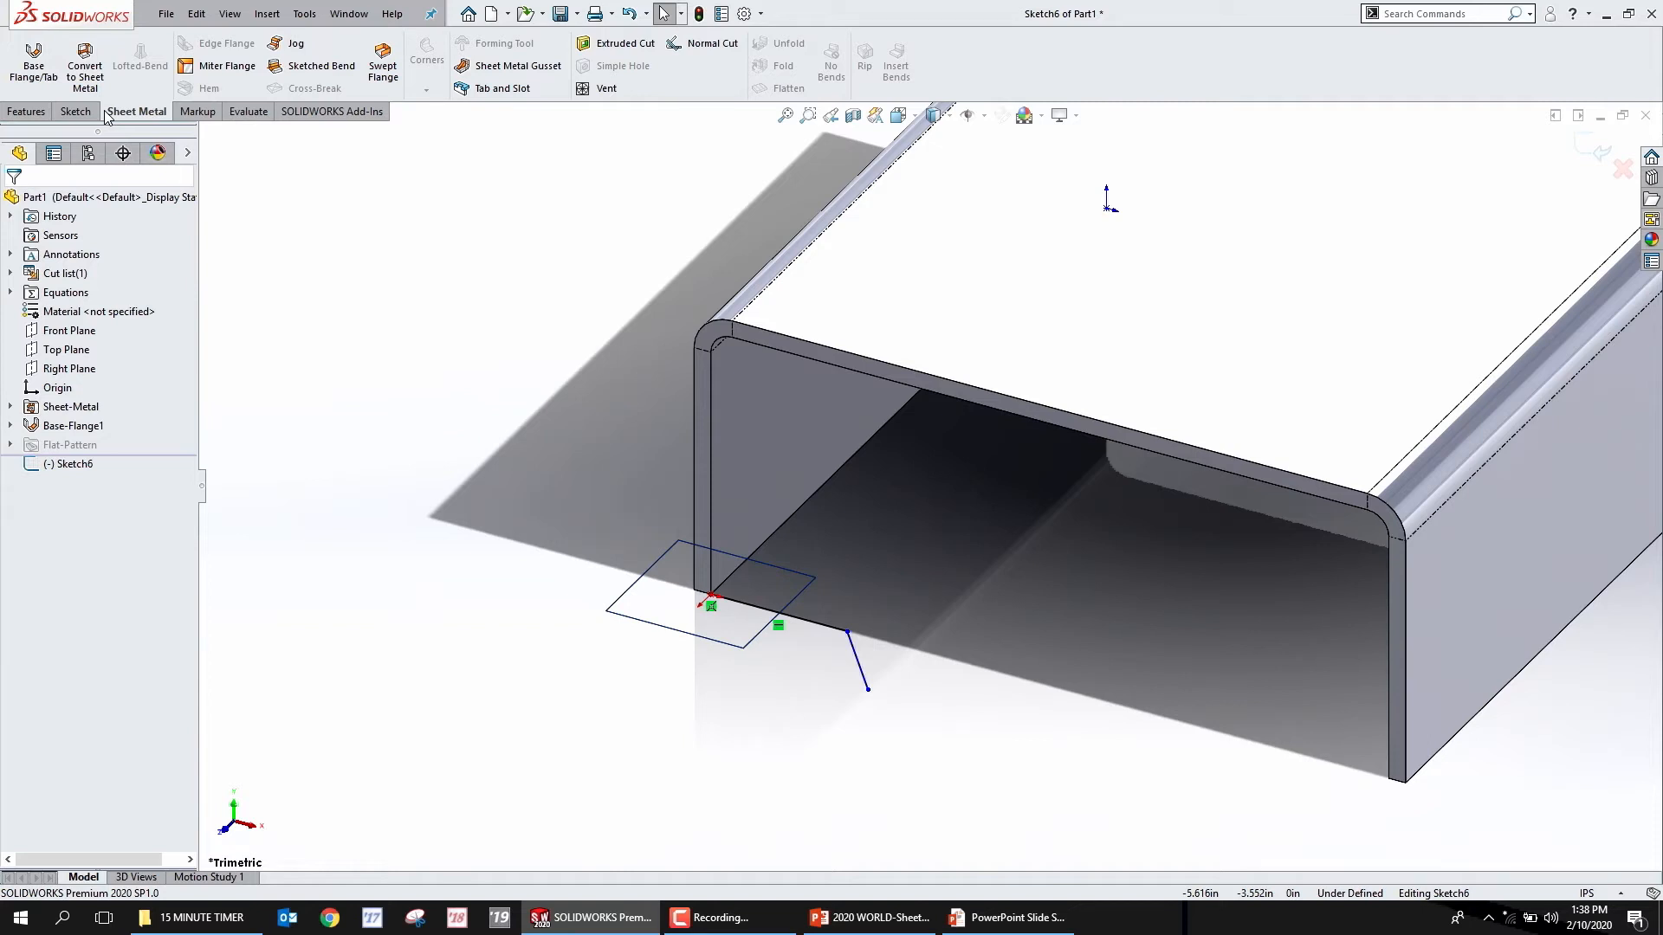
{"action": "left_click", "coordinate": [198, 71]}
{"action": "left_click", "coordinate": [720, 472]}
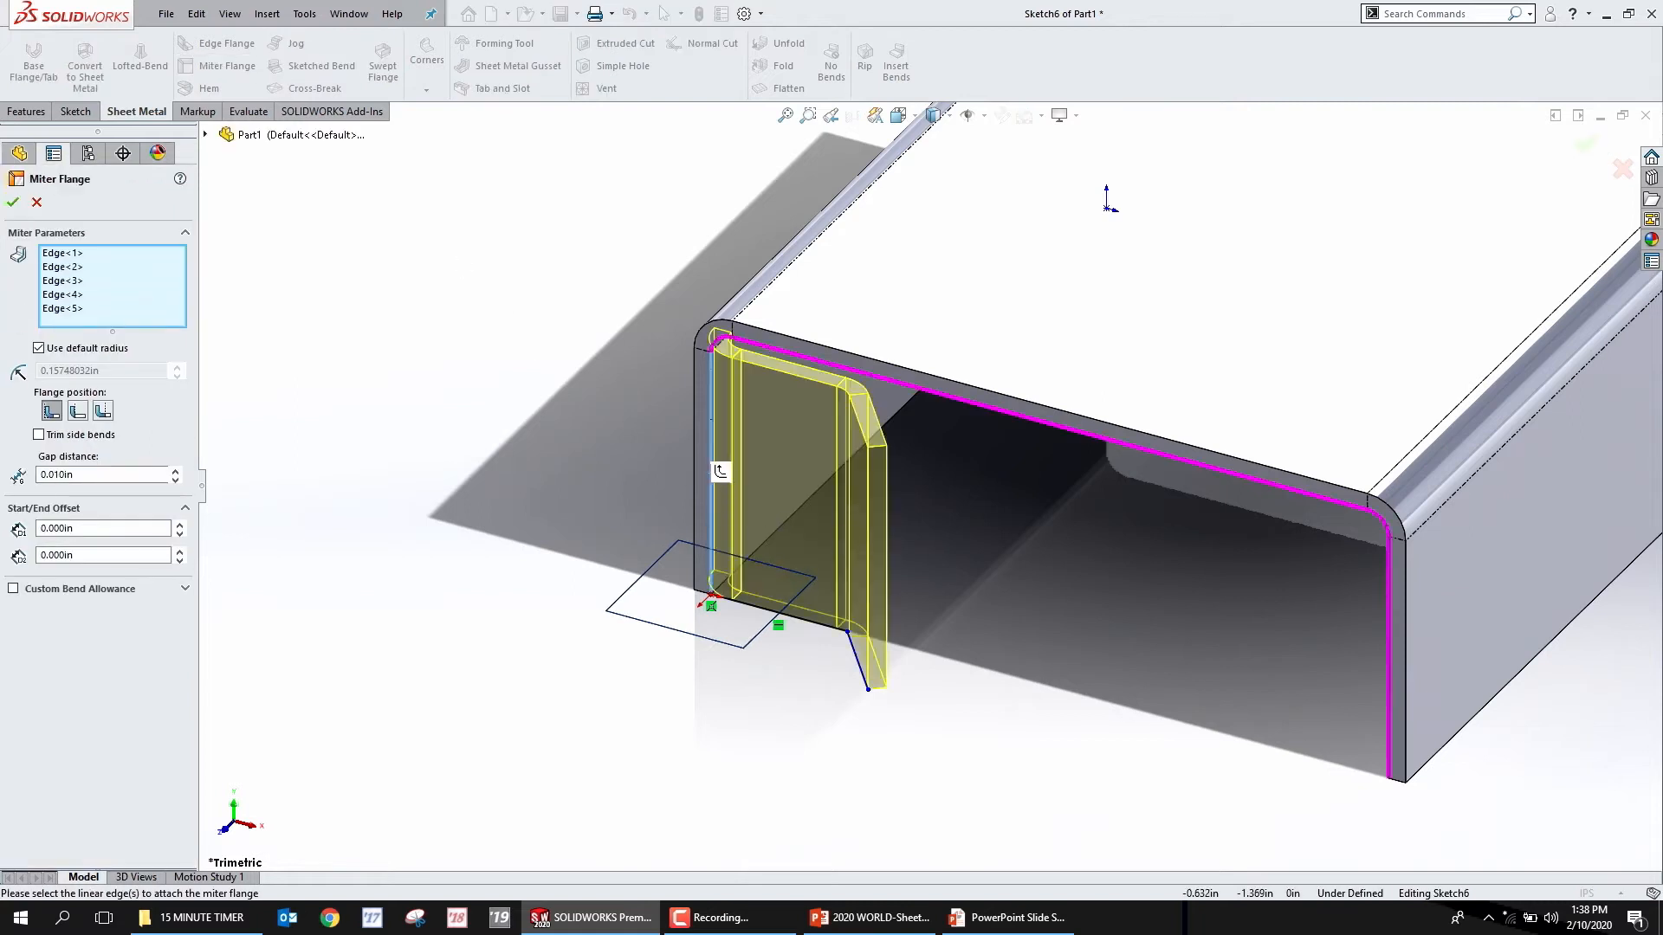
{"action": "key", "text": "Return"}
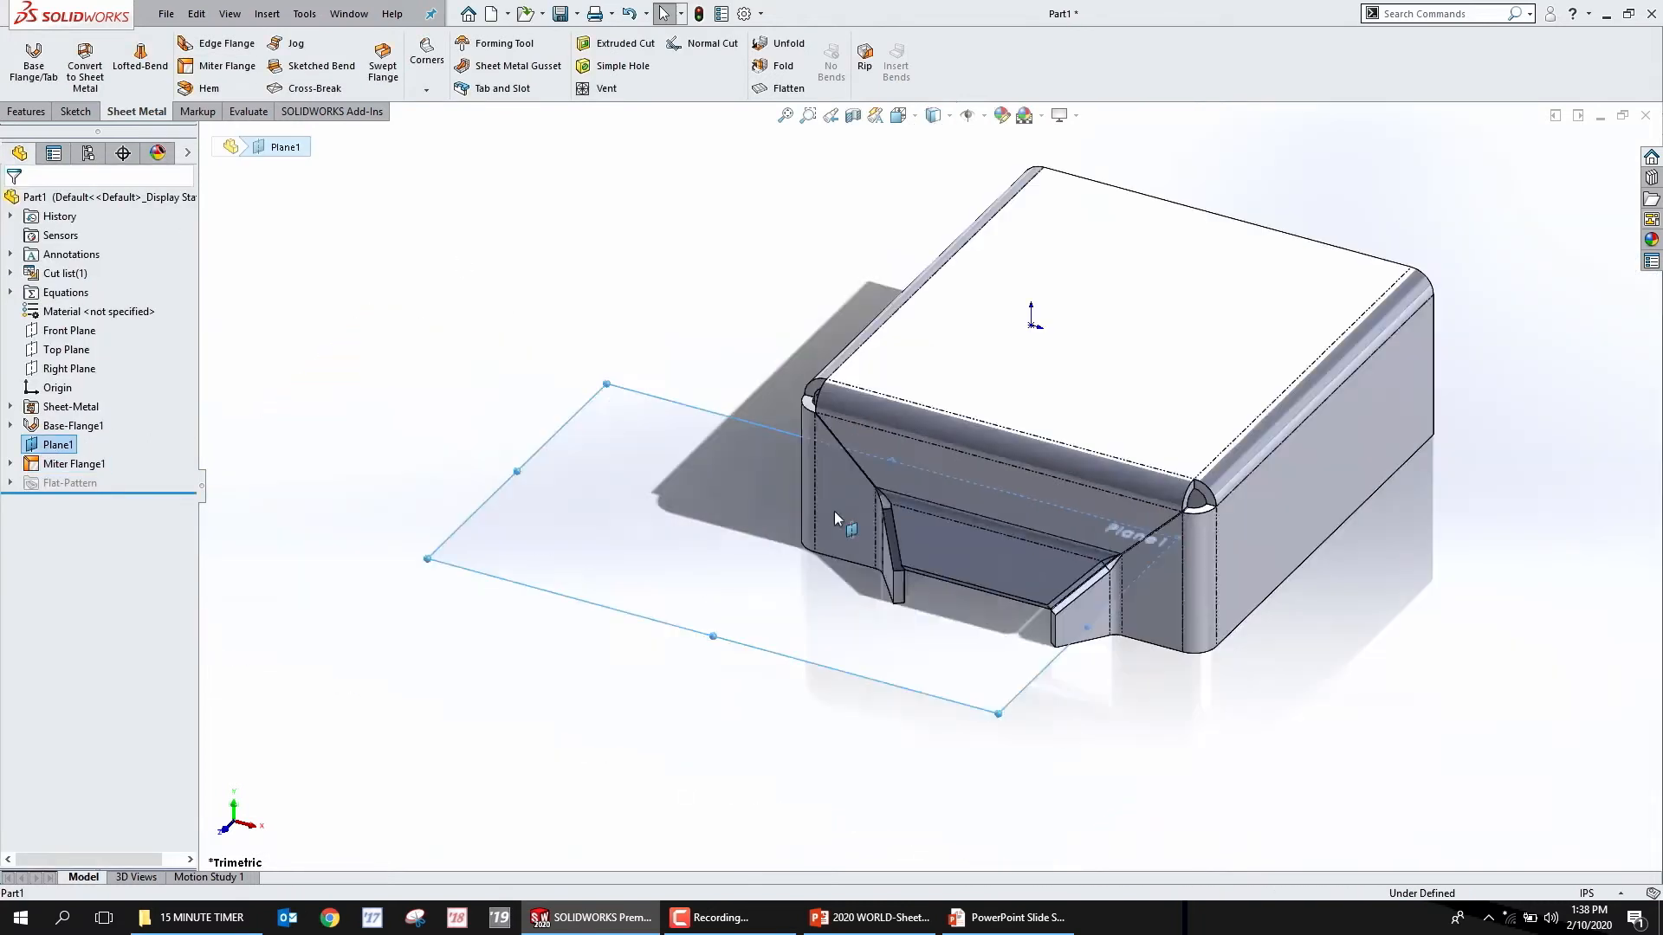
Sketch a freehand rectangle beside the sheet metal part, on the plane of its top face
{"action": "left_click", "coordinate": [520, 285]}
{"action": "scroll", "coordinate": [800, 373], "scroll_direction": "up", "scroll_amount": 3}
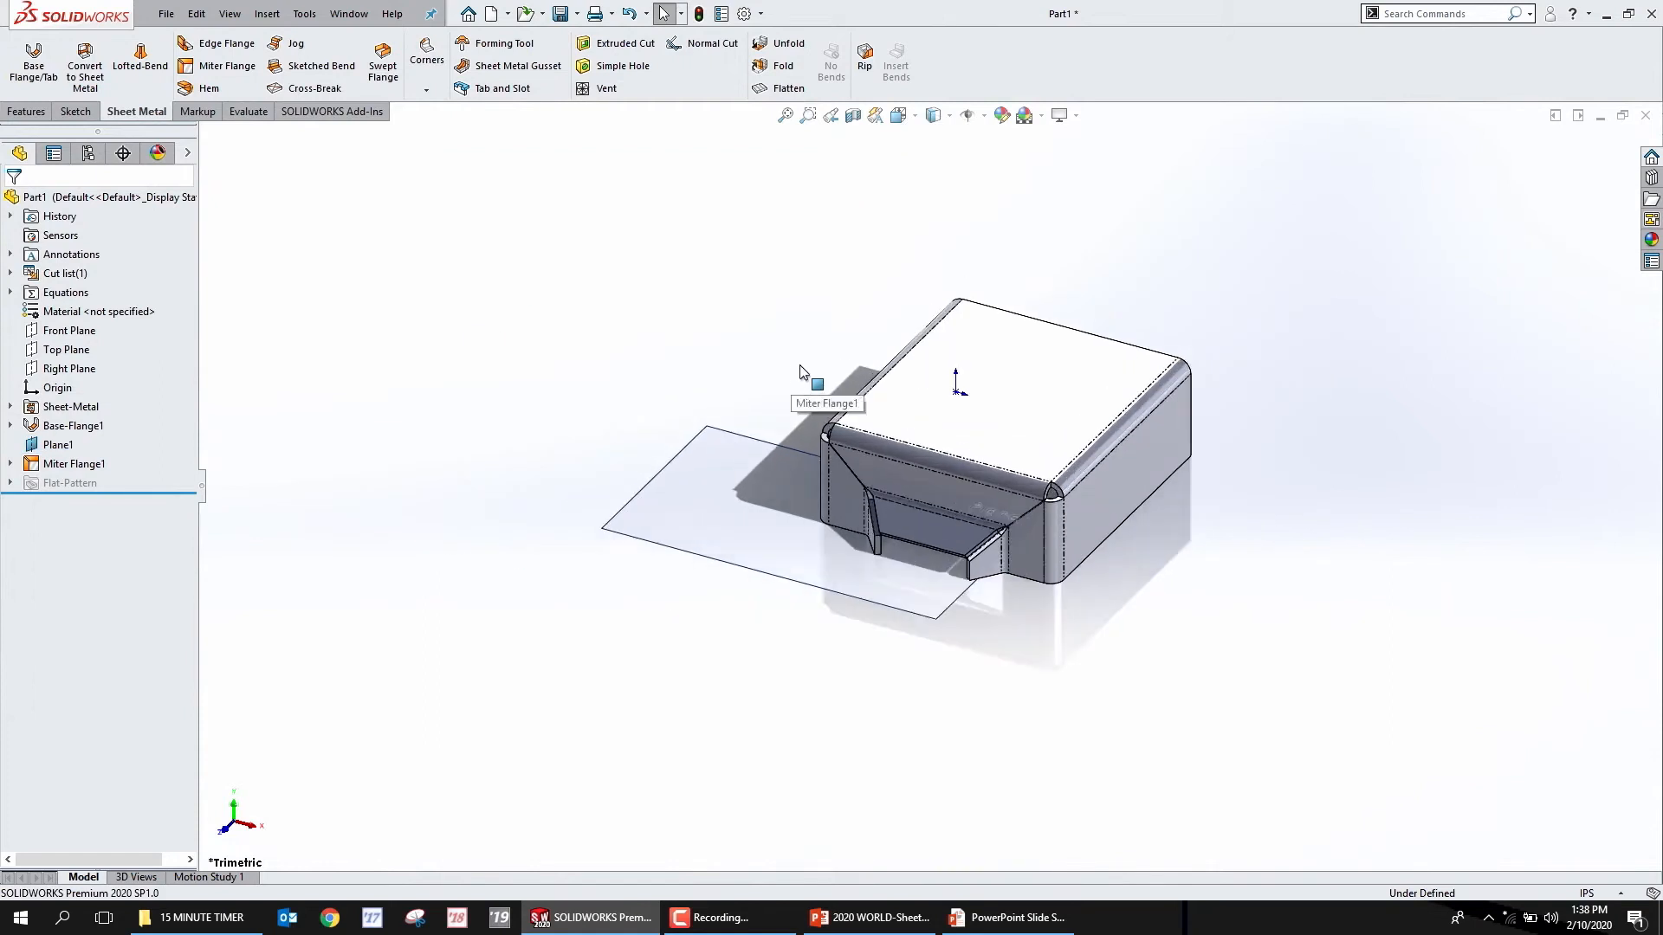
{"action": "left_click", "coordinate": [895, 412]}
{"action": "left_click", "coordinate": [961, 354]}
{"action": "key", "text": "s"}
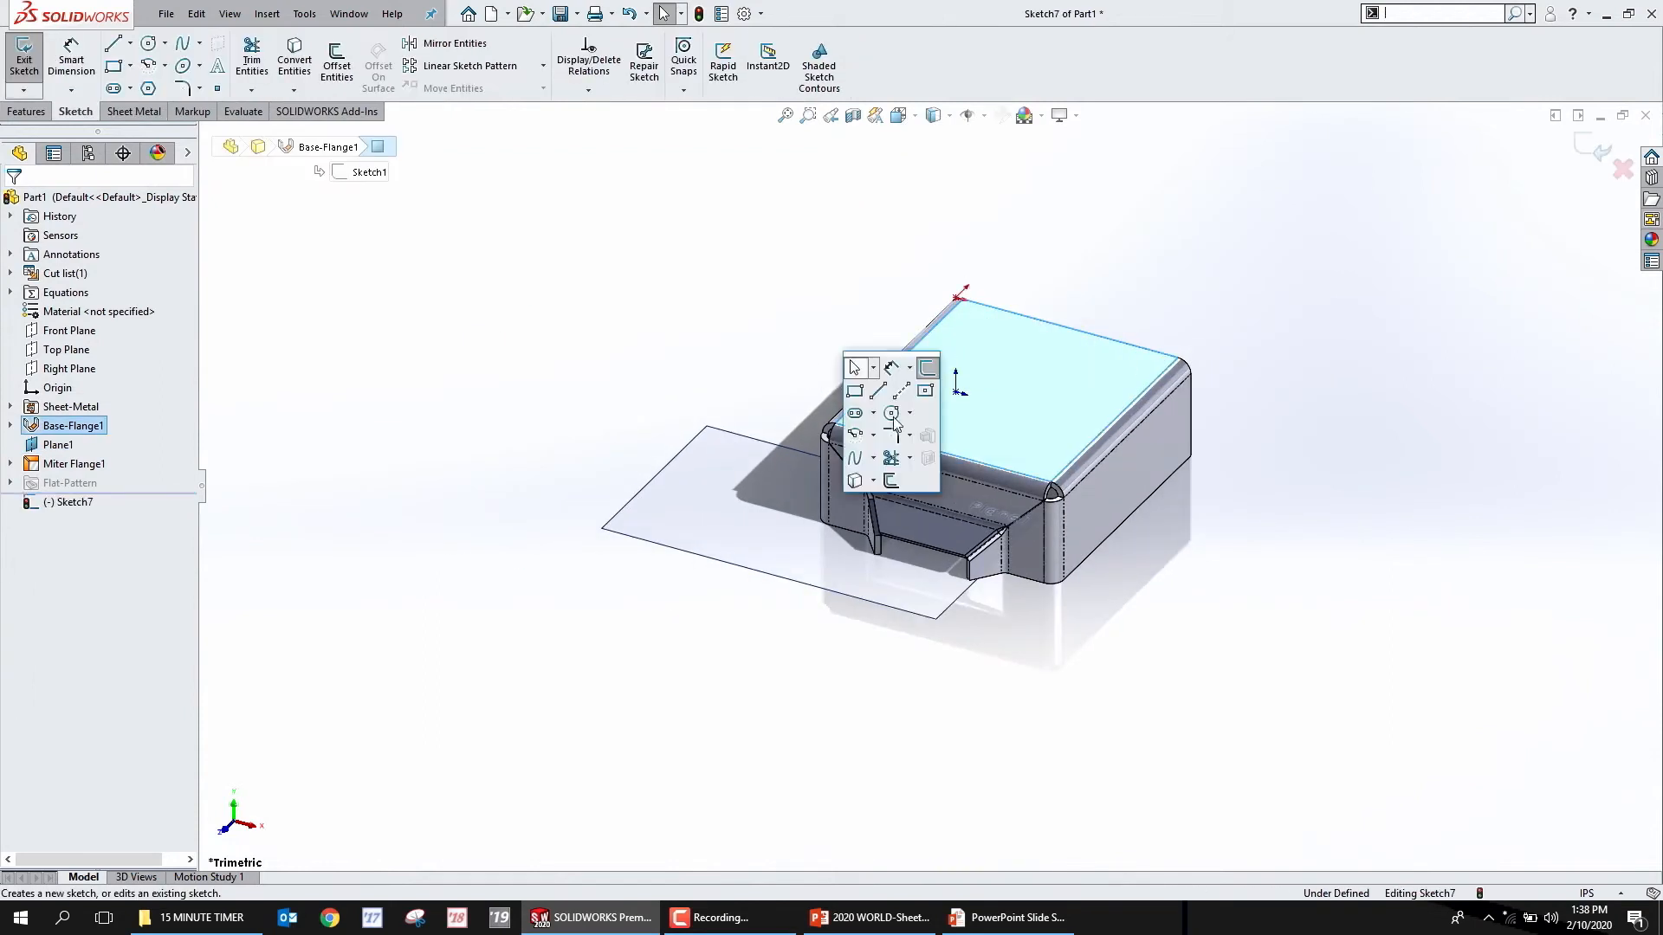
{"action": "left_click", "coordinate": [855, 391]}
{"action": "left_click", "coordinate": [654, 332]}
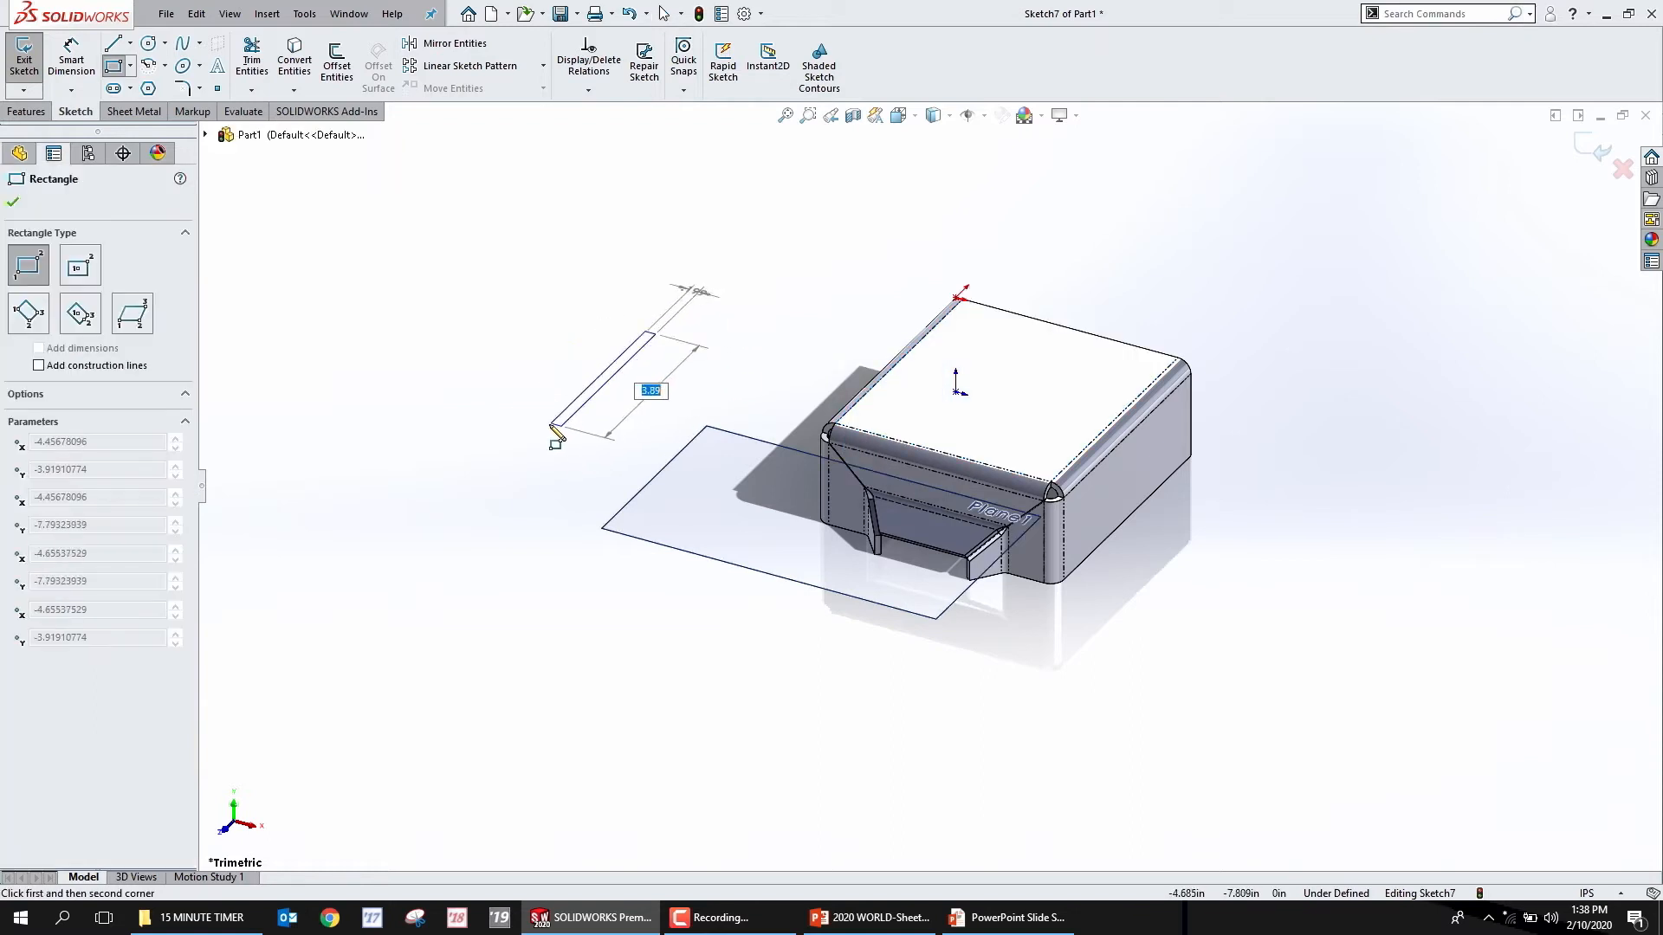
{"action": "left_click", "coordinate": [417, 336]}
Extrude the rectangle upward about 2.32 in into a separate solid block
{"action": "key", "text": "s"}
{"action": "left_click", "coordinate": [569, 398]}
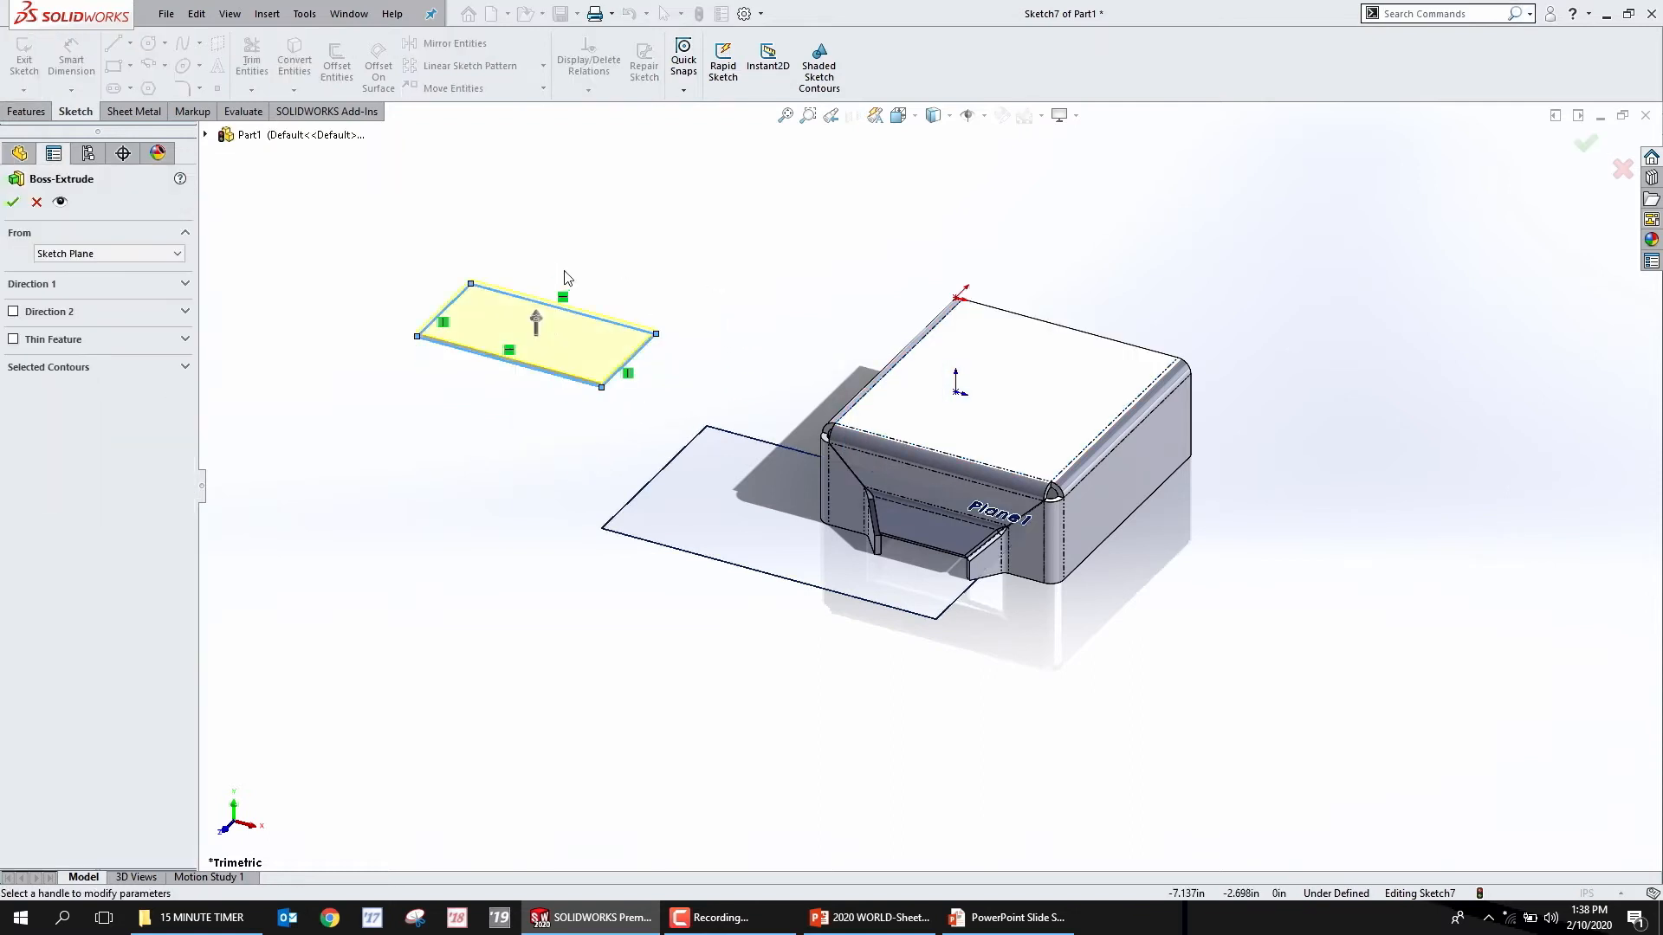
{"action": "left_click_drag", "start_coordinate": [536, 322], "coordinate": [536, 216]}
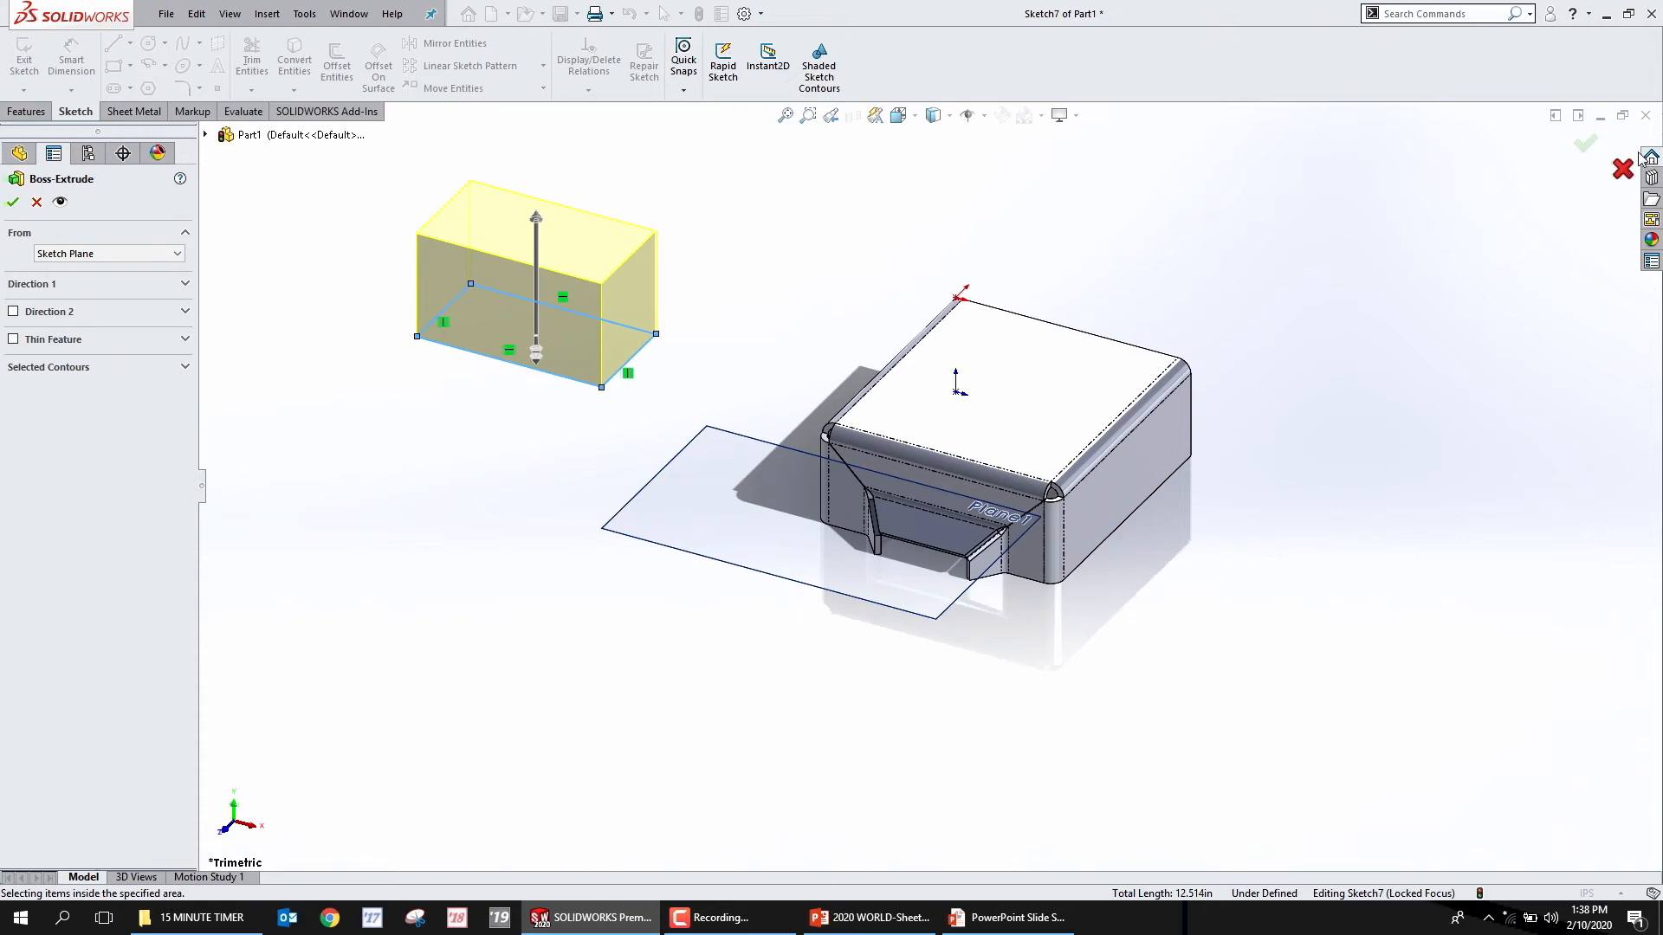
{"action": "left_click", "coordinate": [1584, 146]}
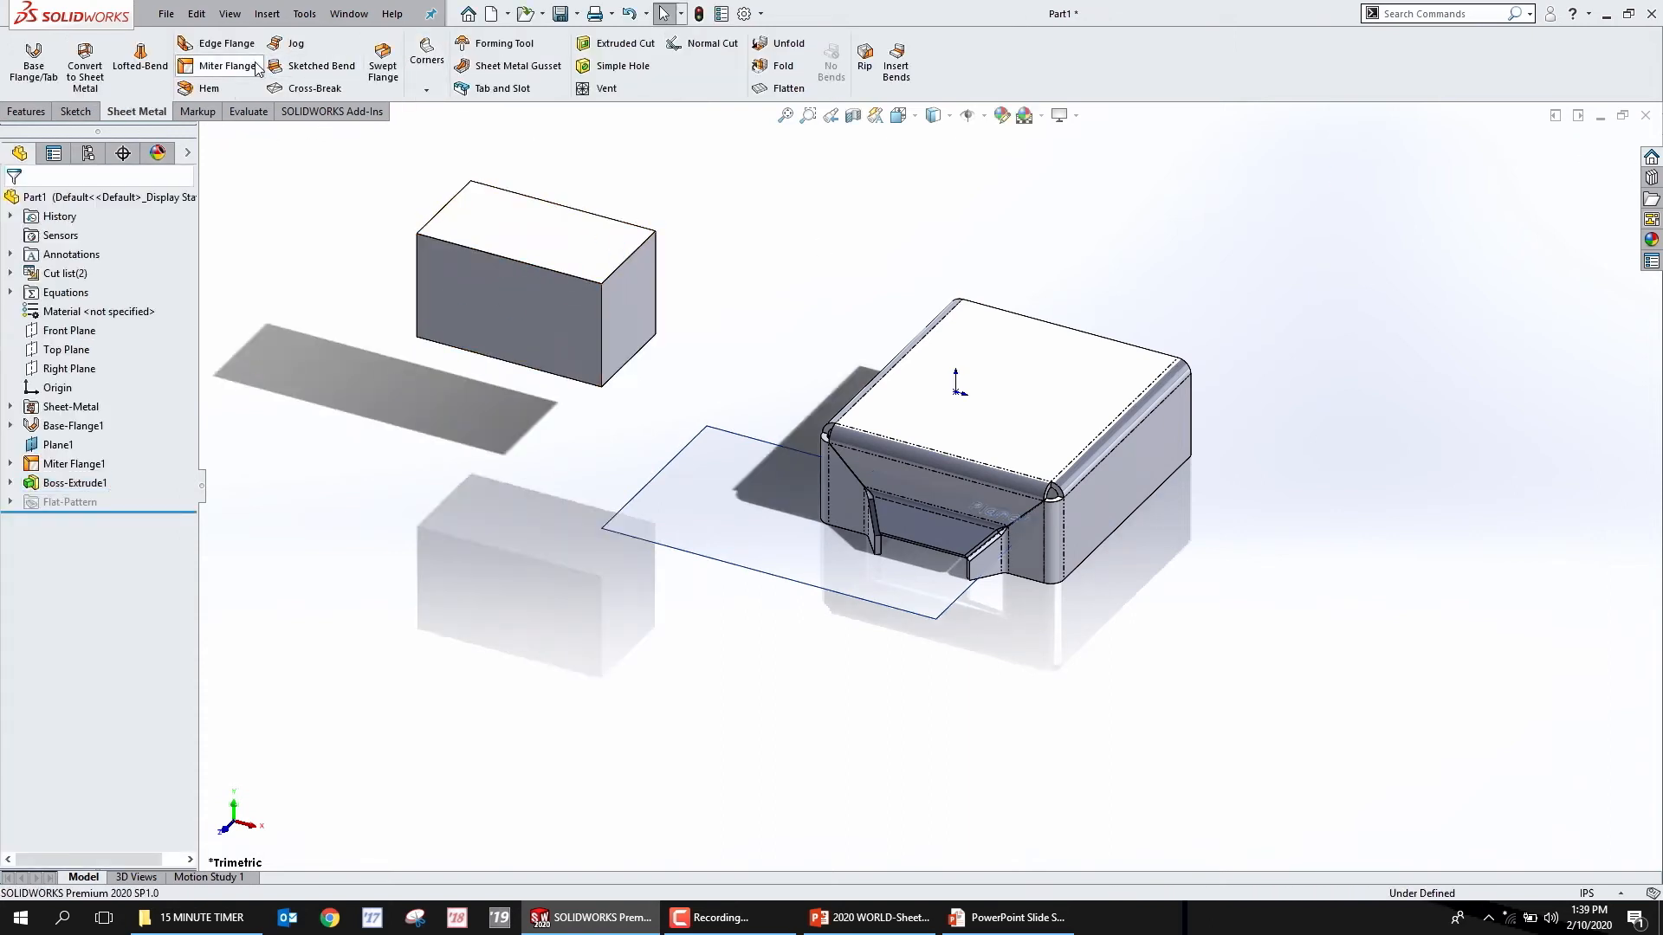
Edit the block's extrusion to add a 6° outward draft
{"action": "left_click", "coordinate": [25, 112]}
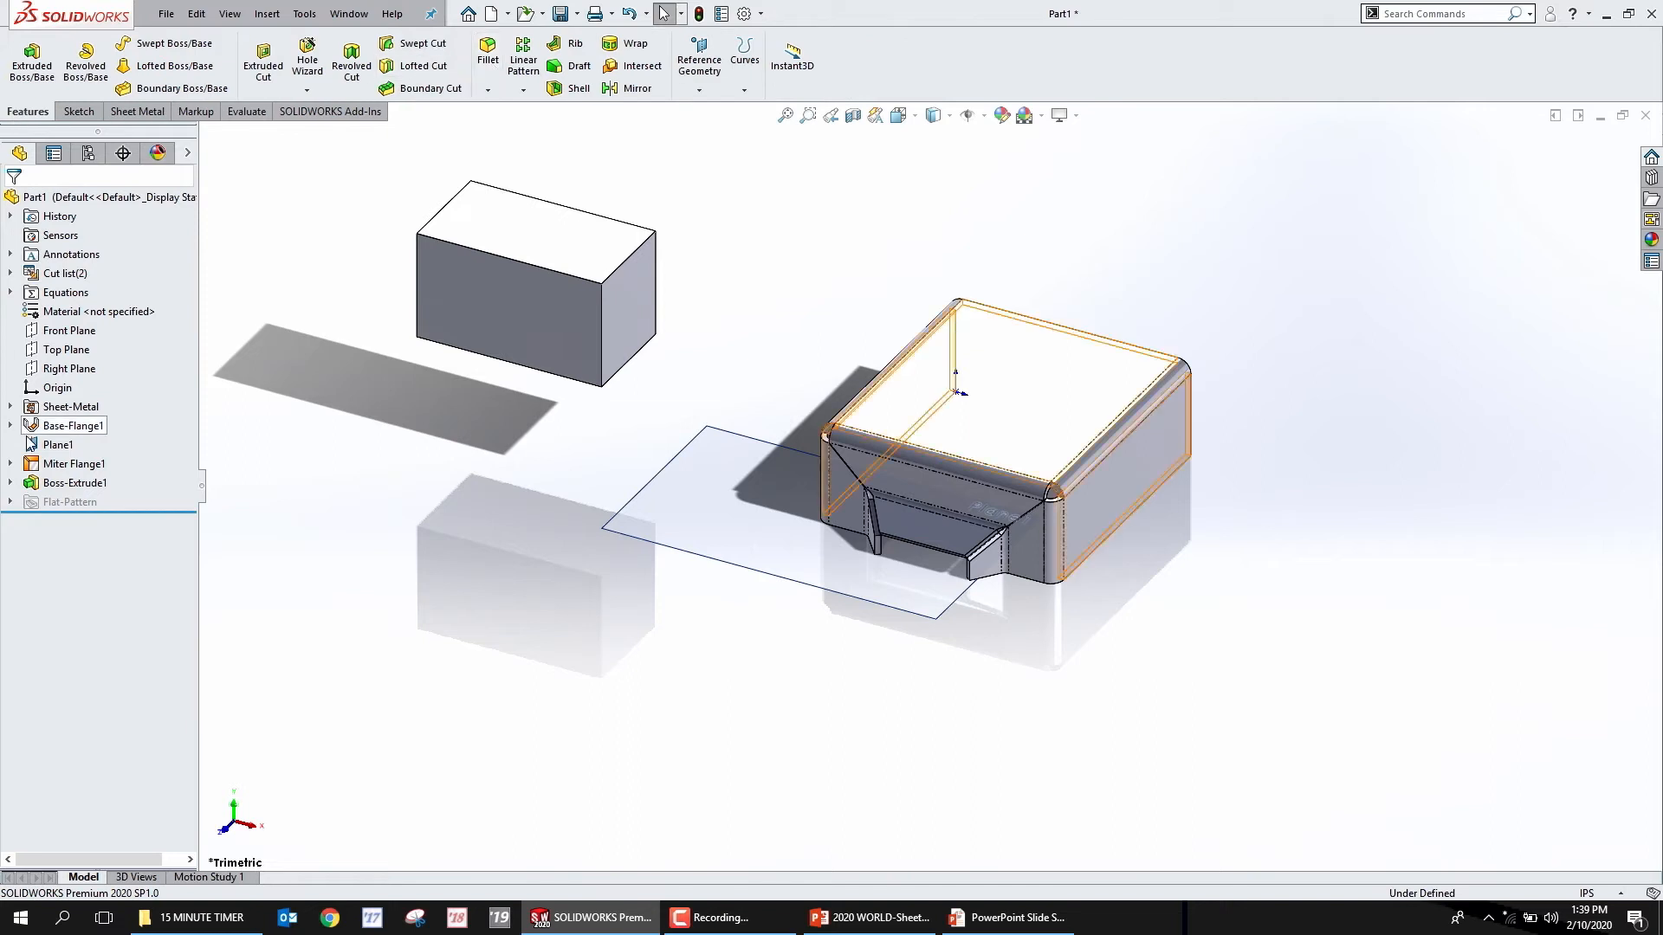
{"action": "right_click", "coordinate": [70, 482]}
{"action": "left_click", "coordinate": [87, 424]}
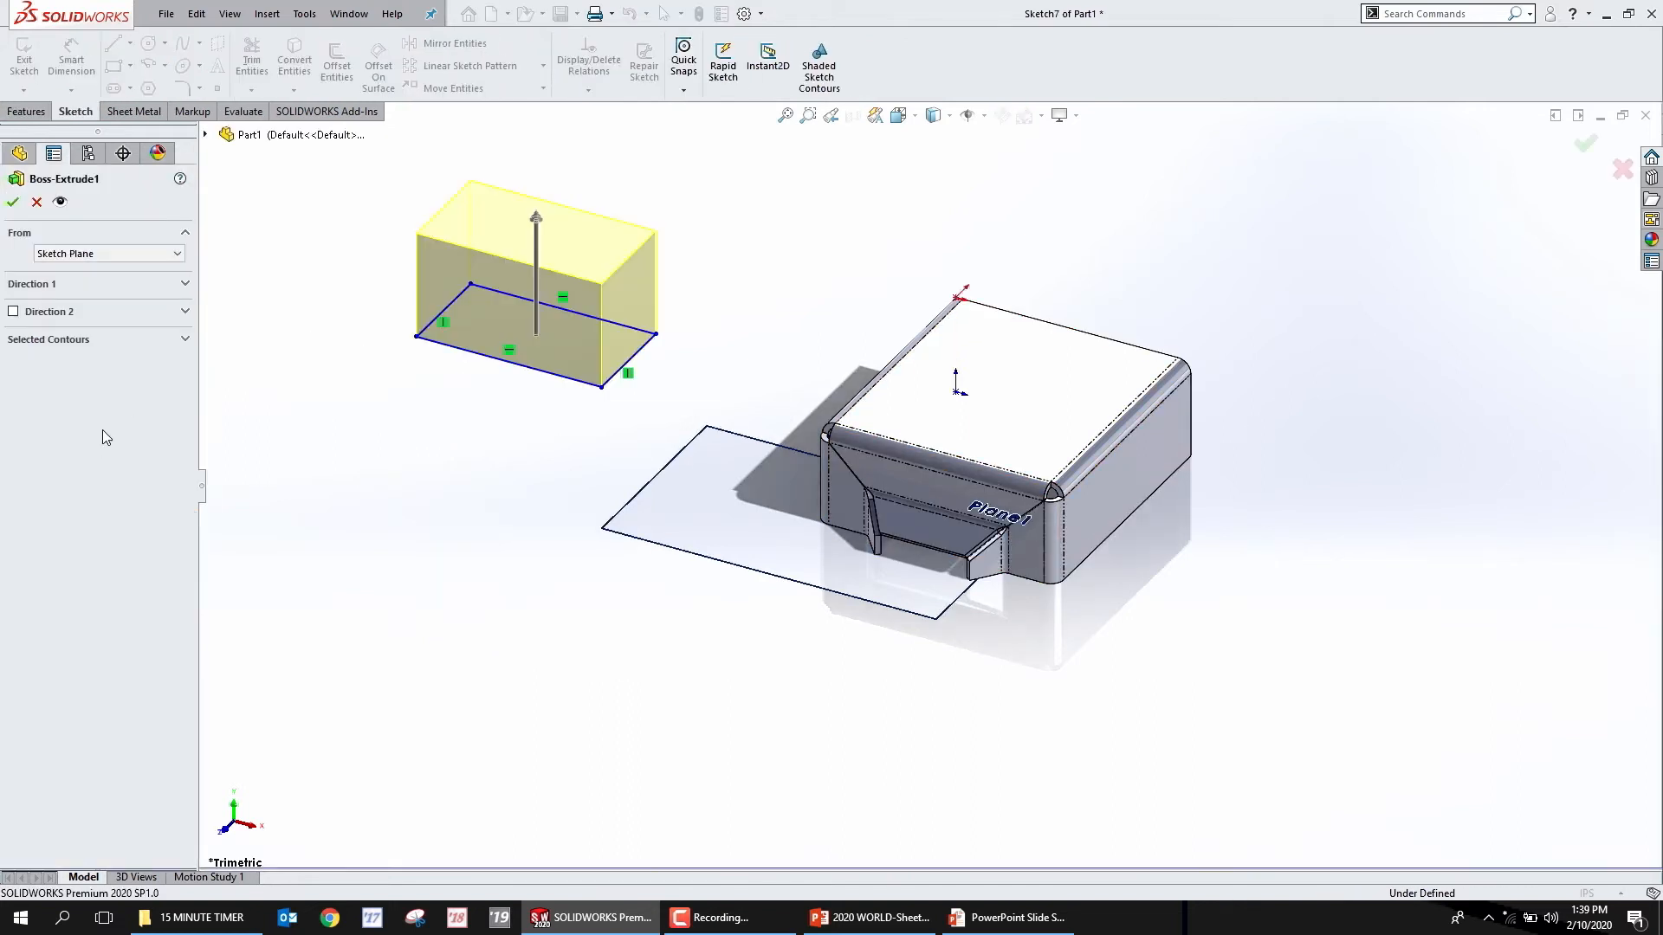
{"action": "left_click", "coordinate": [51, 294]}
{"action": "left_click", "coordinate": [18, 436]}
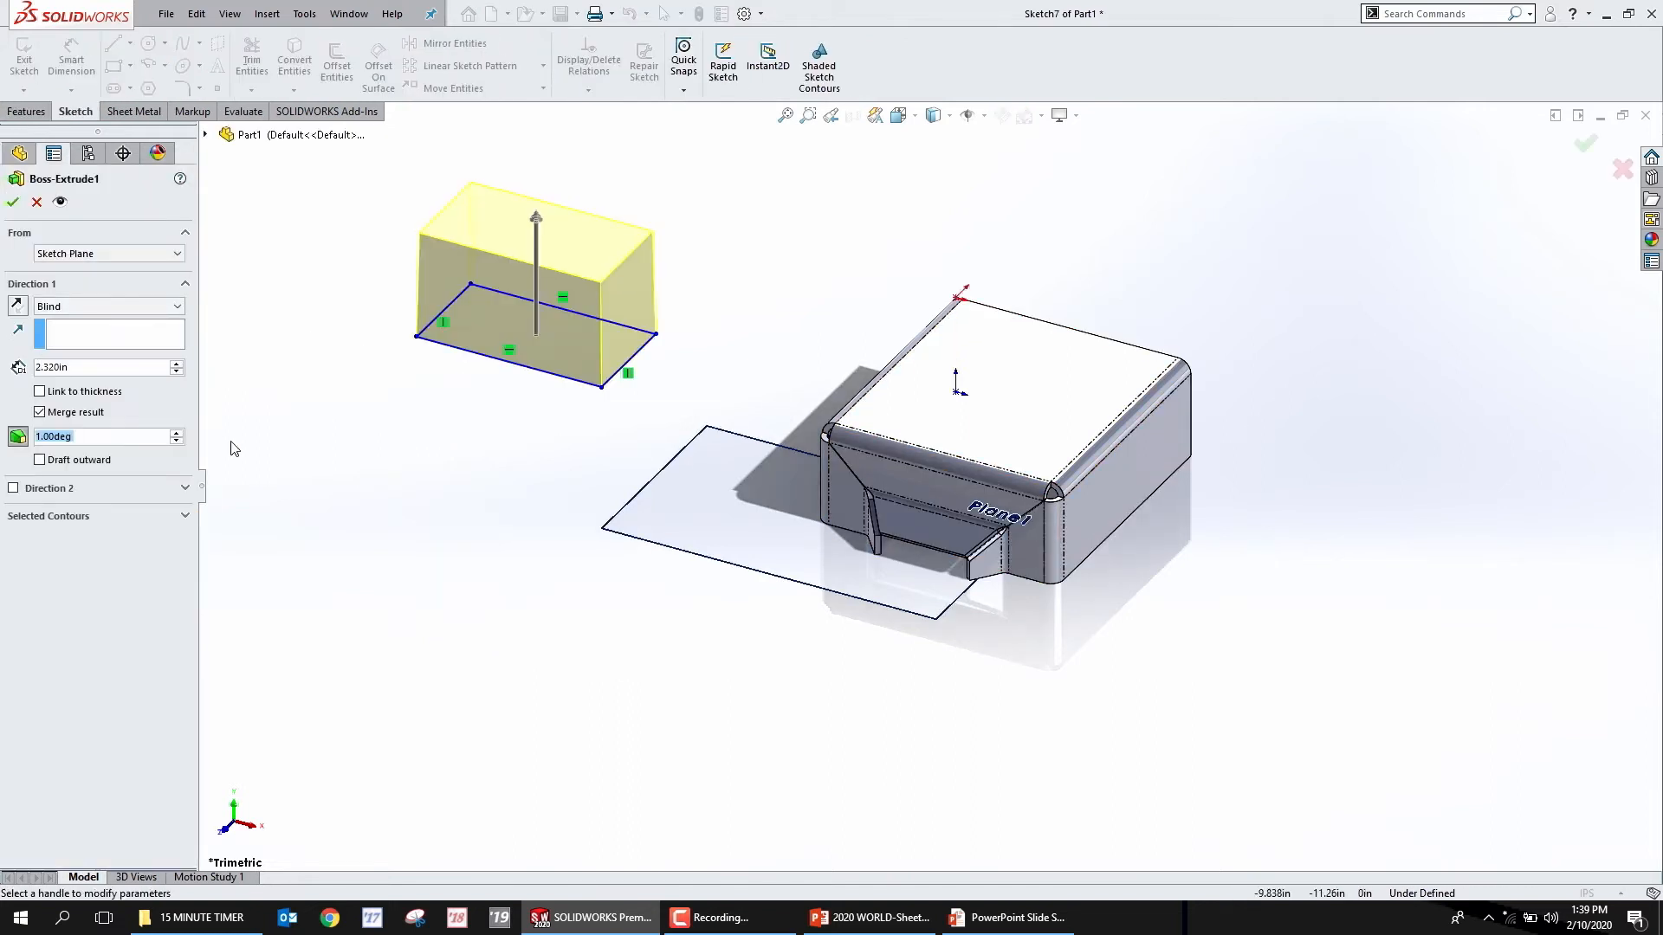
{"action": "left_click", "coordinate": [176, 432]}
{"action": "left_click", "coordinate": [176, 433]}
{"action": "left_click", "coordinate": [176, 433]}
{"action": "left_click", "coordinate": [176, 433]}
{"action": "left_click", "coordinate": [177, 433]}
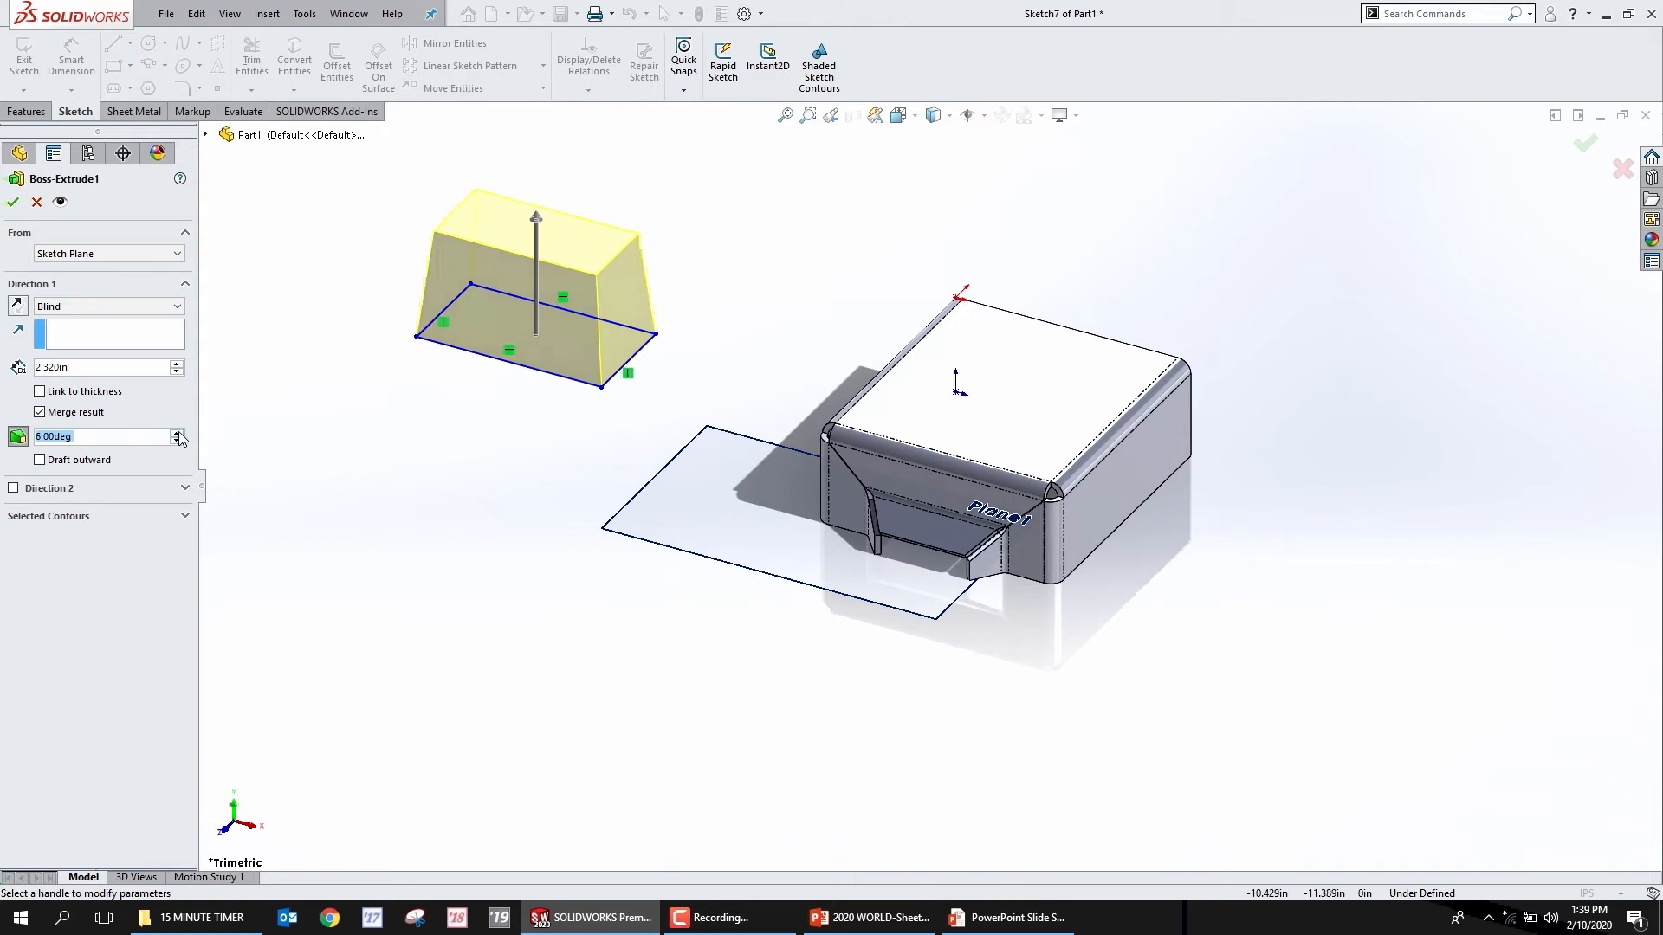
{"action": "left_click", "coordinate": [66, 459]}
{"action": "left_click", "coordinate": [8, 204]}
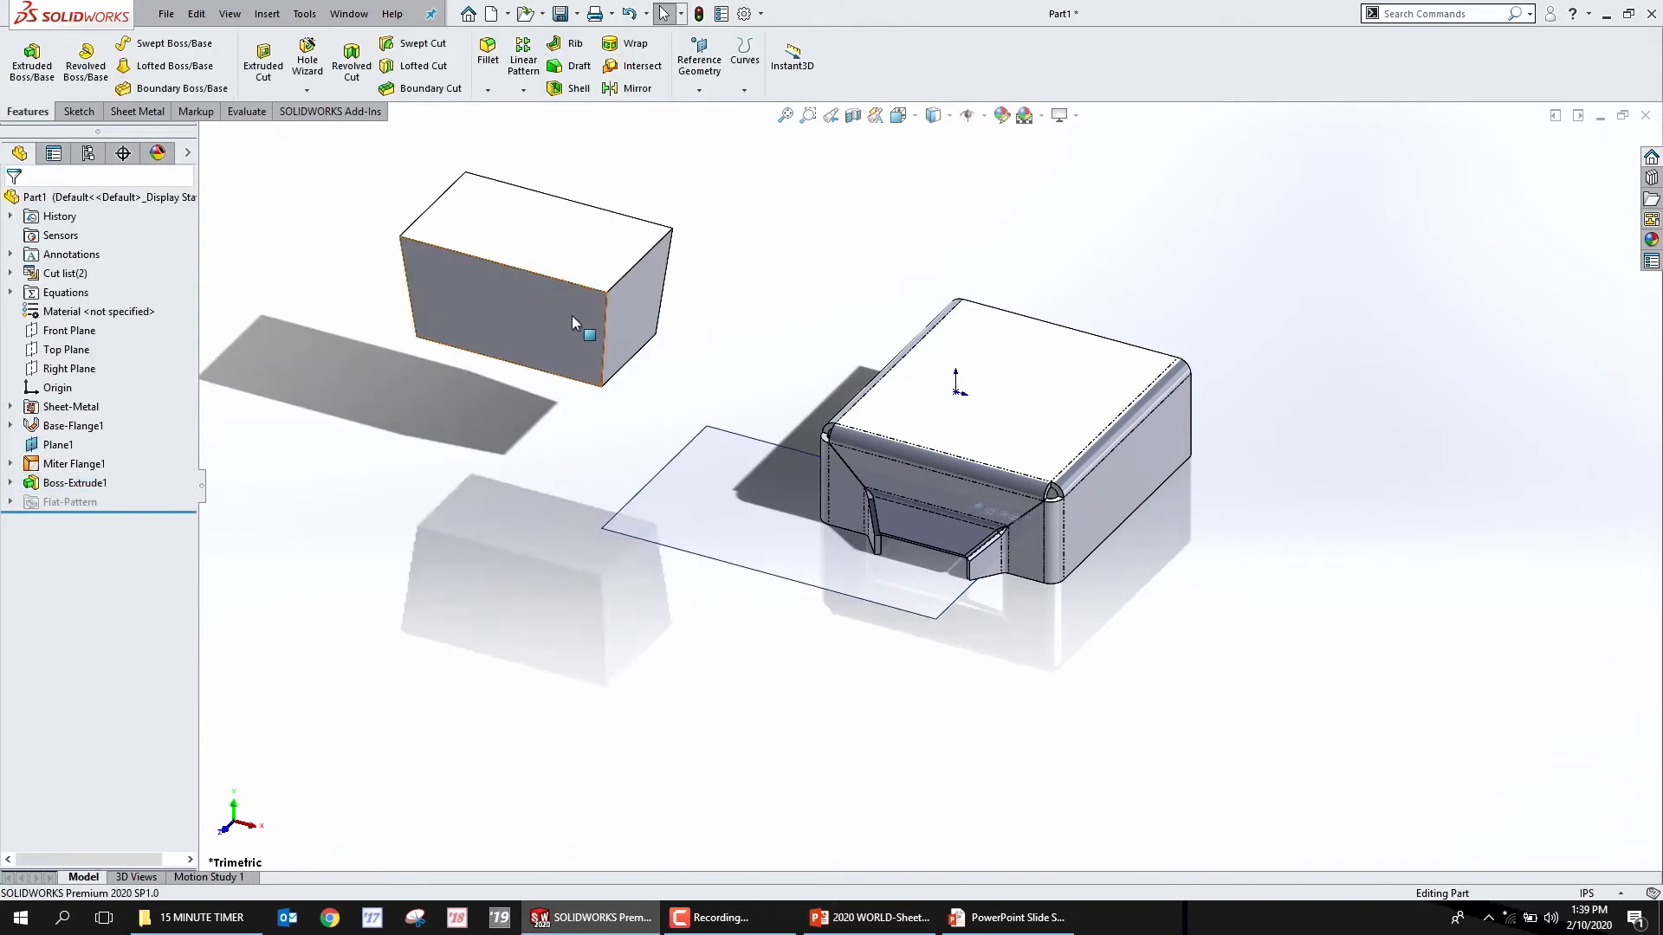
Create a plane normal to the block's slanted front corner edge at its upper end by starting a sketch there, and discard the sketch
{"action": "scroll", "coordinate": [658, 320], "scroll_direction": "down", "scroll_amount": 5}
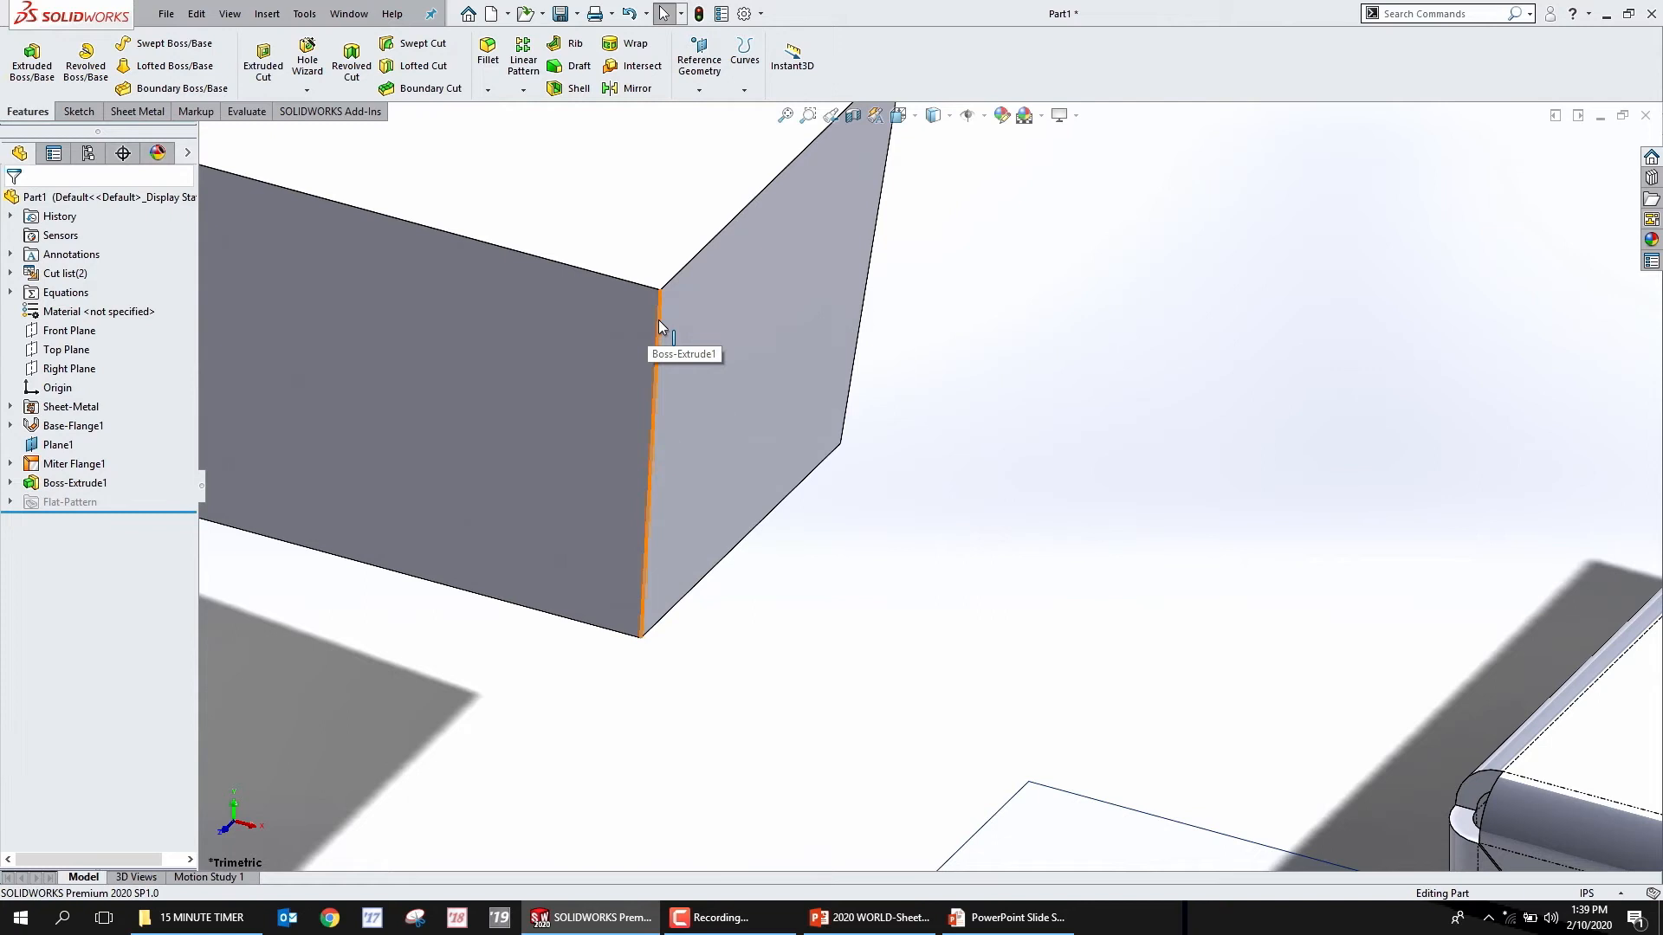
{"action": "left_click", "coordinate": [658, 320]}
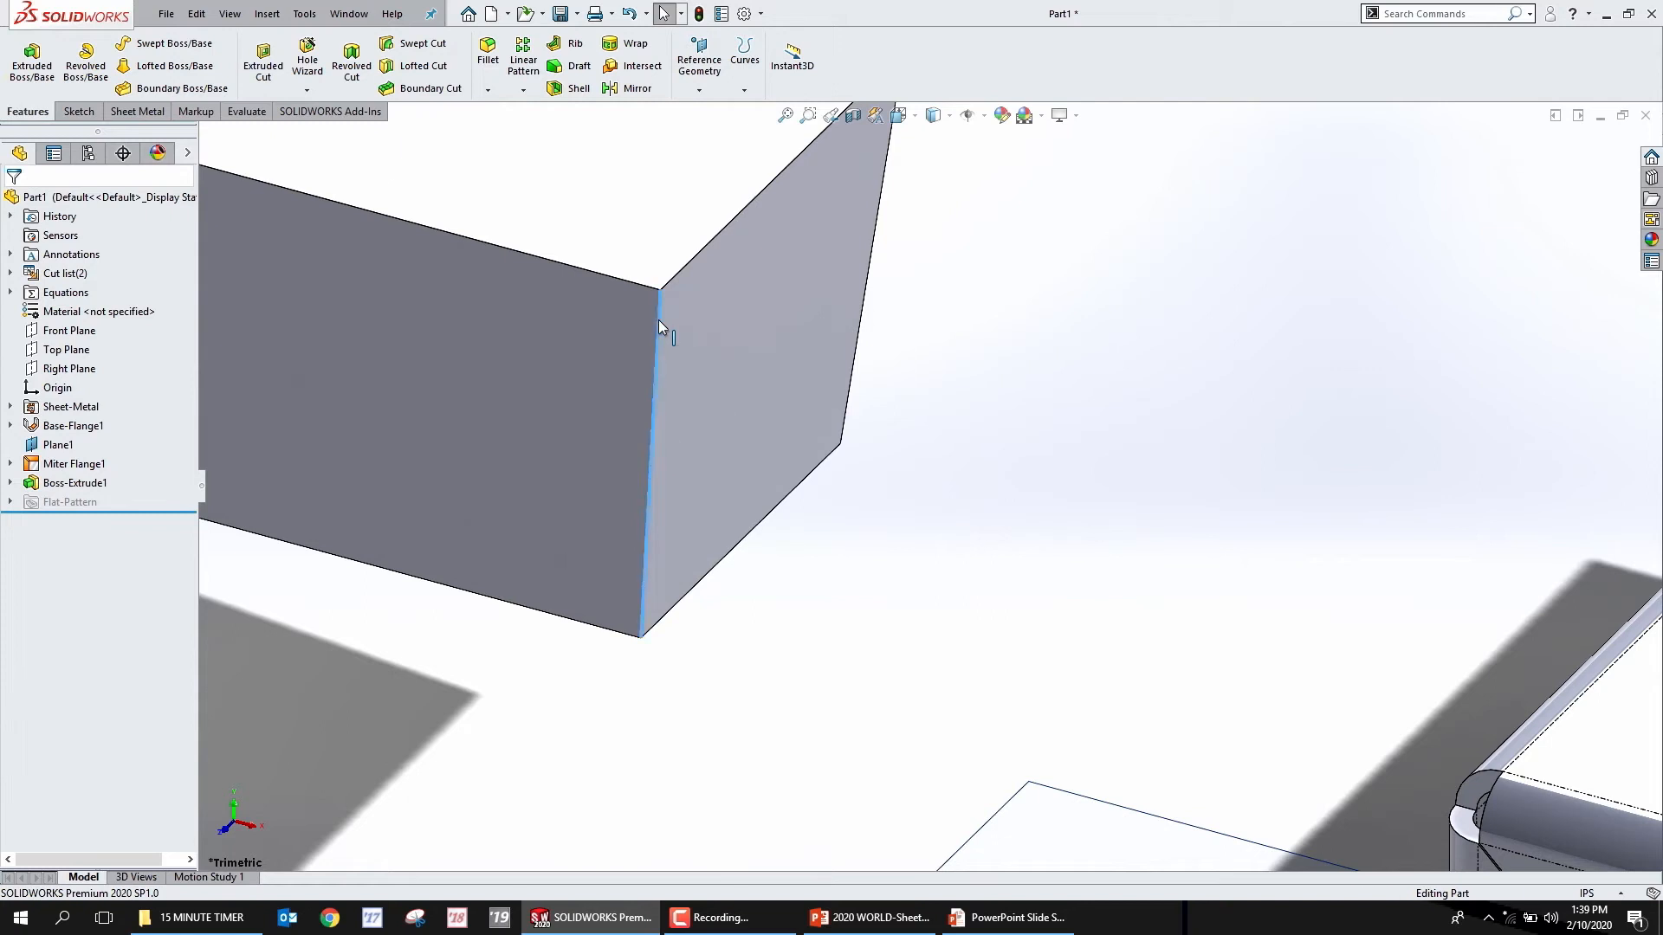
{"action": "left_click", "coordinate": [76, 111]}
{"action": "left_click", "coordinate": [24, 53]}
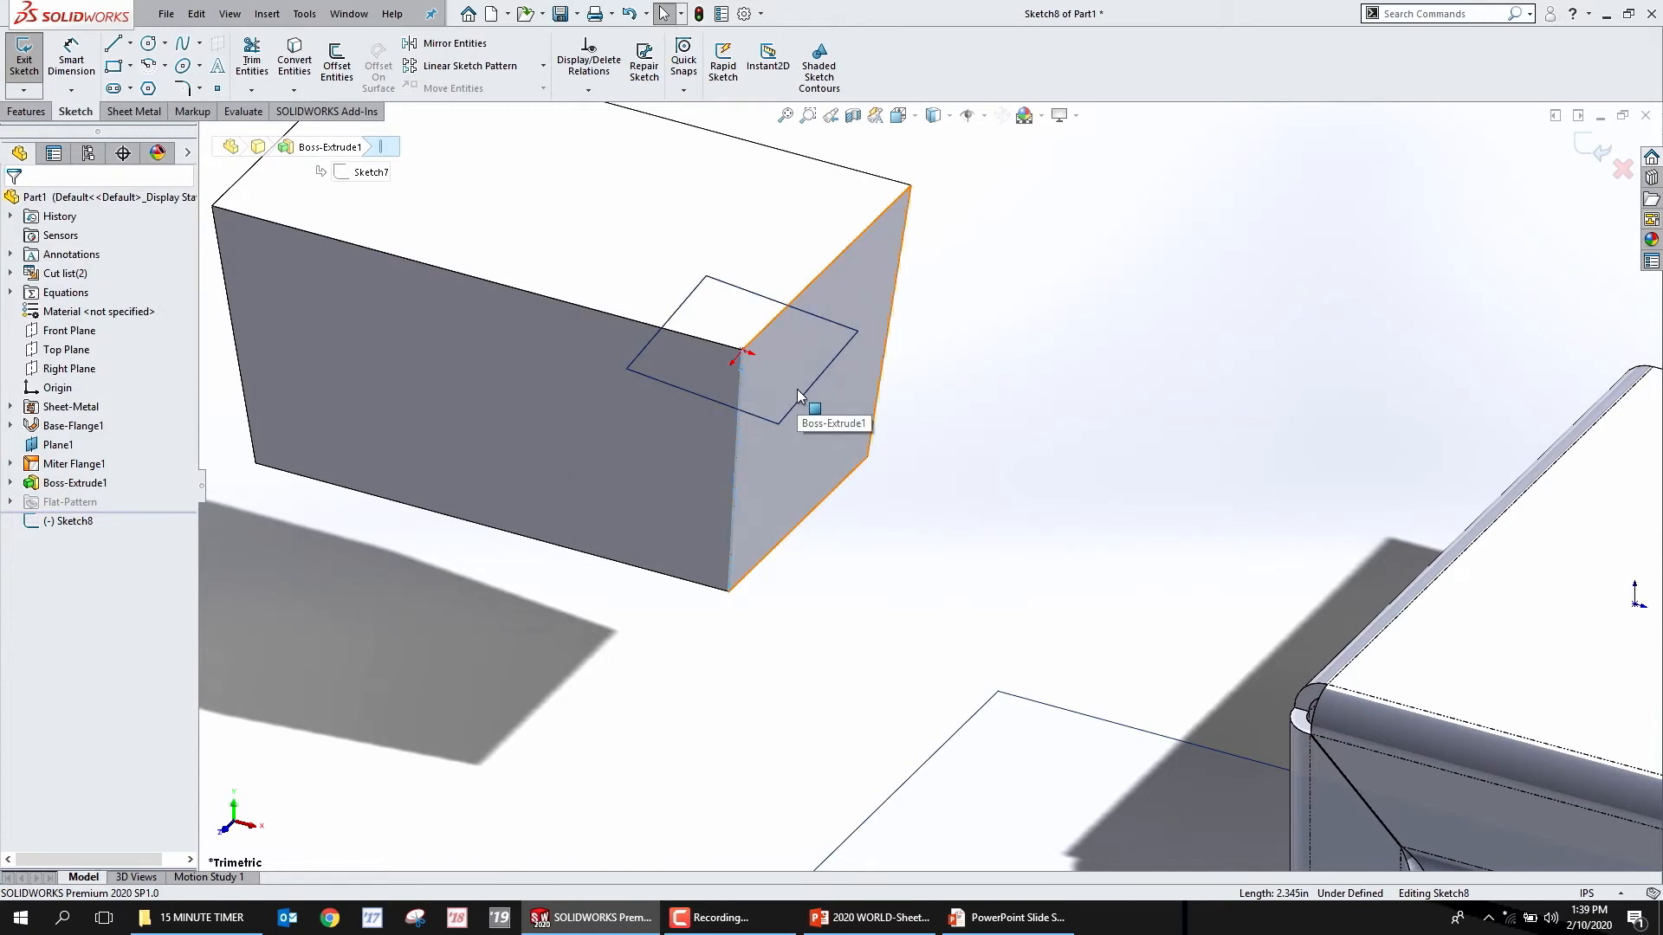
{"action": "key", "text": "f"}
{"action": "left_click", "coordinate": [1622, 169]}
Start a sketch on the block's top face and draw a freehand circle of about 1.79 in radius beyond the block's rear edge
{"action": "left_click", "coordinate": [773, 363]}
{"action": "left_click", "coordinate": [851, 319]}
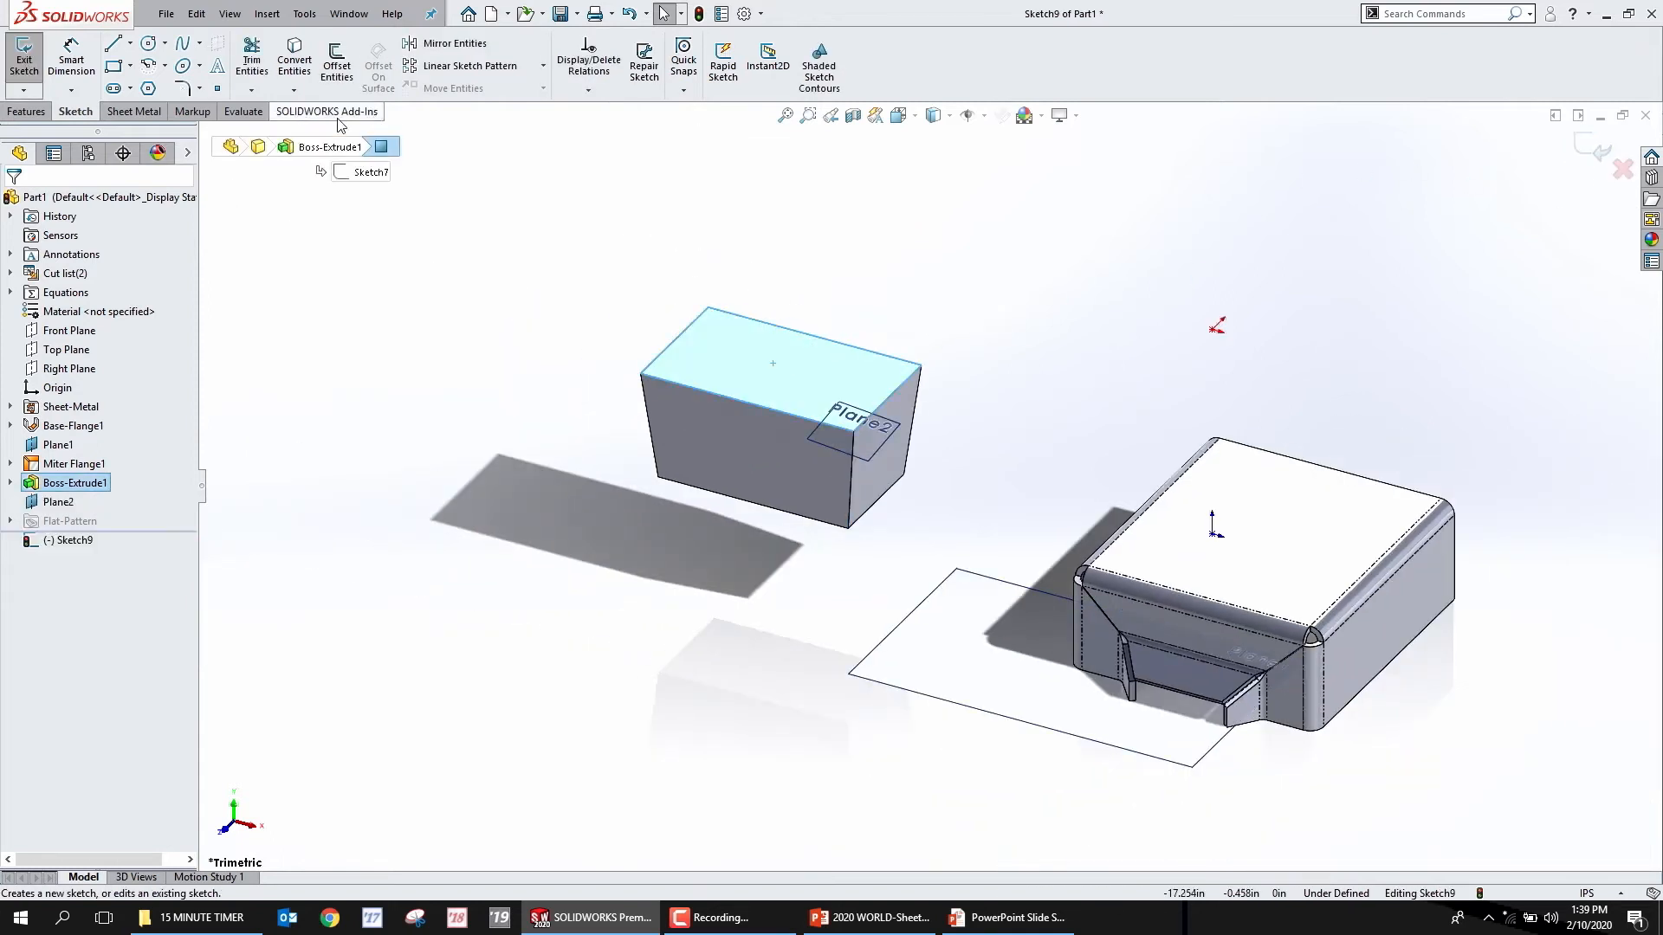
{"action": "left_click", "coordinate": [148, 42]}
{"action": "left_click", "coordinate": [884, 290]}
{"action": "left_click", "coordinate": [936, 344]}
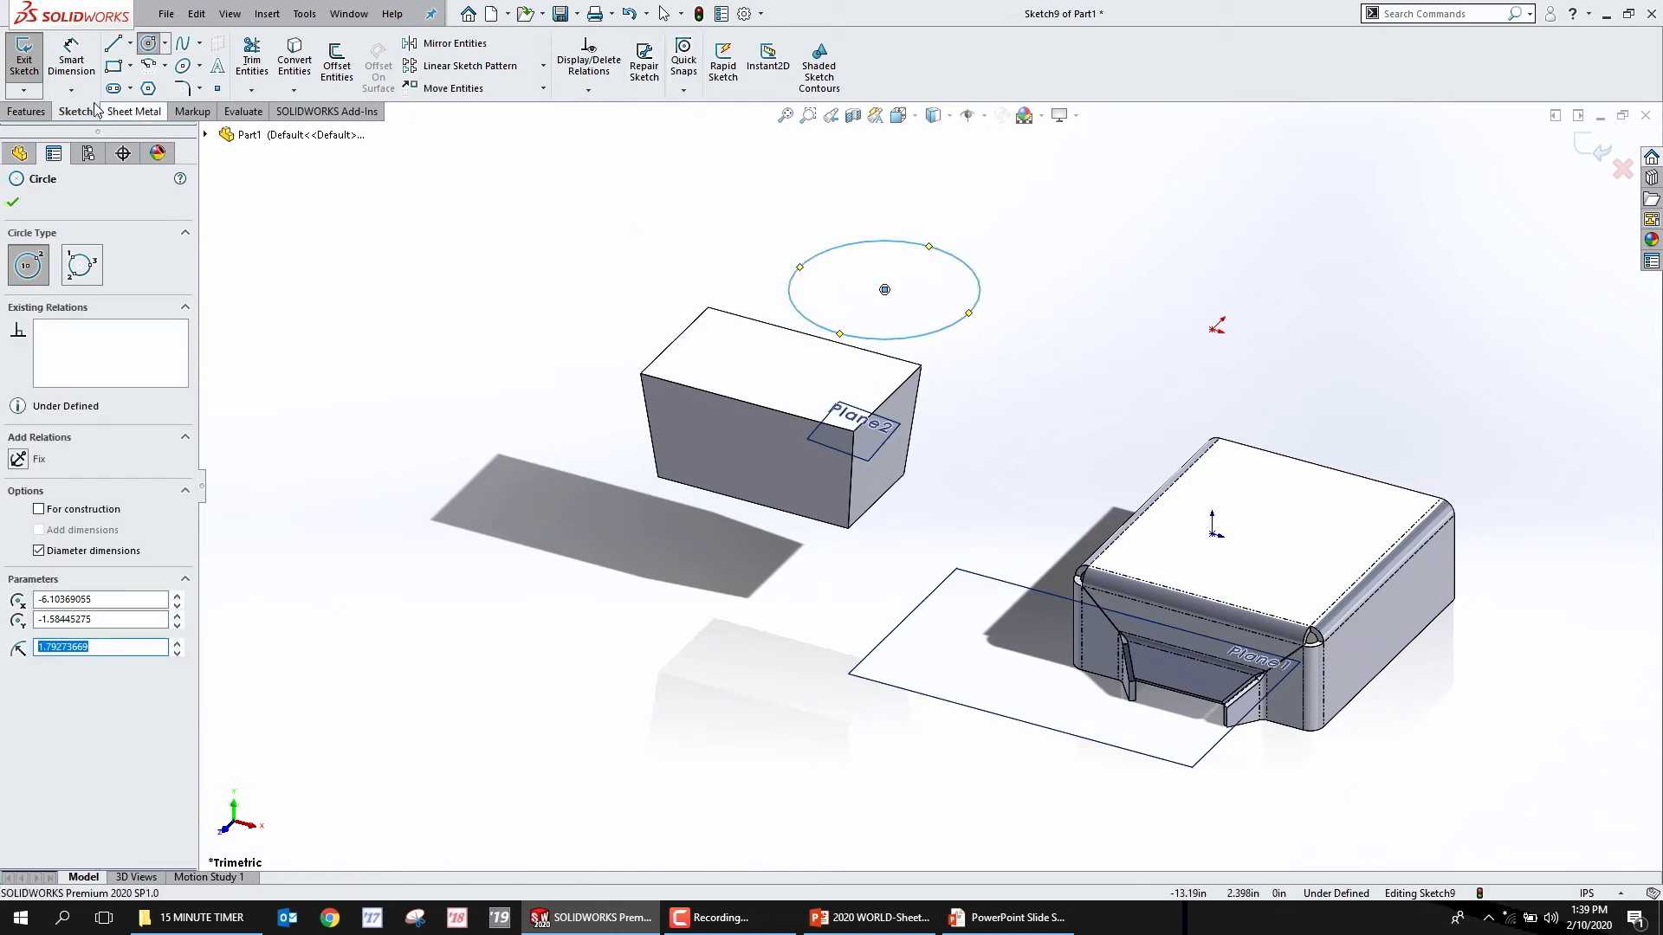
Create a helix from the sketched circle with the default settings
{"action": "left_click", "coordinate": [26, 111]}
{"action": "left_click", "coordinate": [744, 60]}
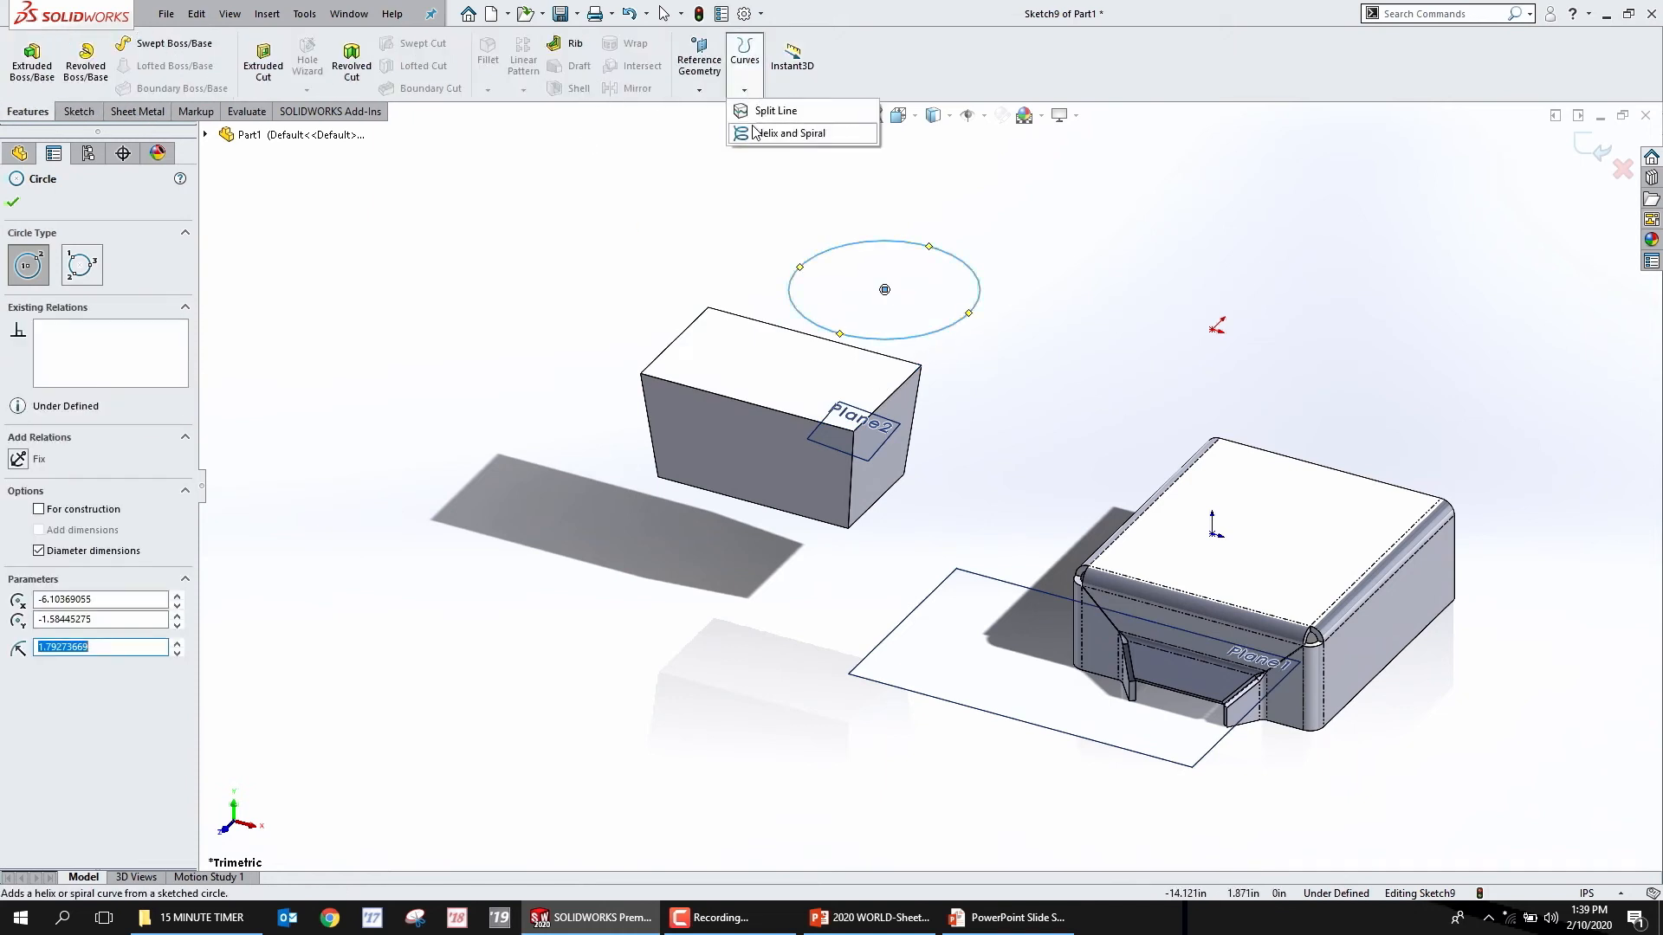
{"action": "left_click", "coordinate": [783, 132]}
{"action": "left_click", "coordinate": [1593, 149]}
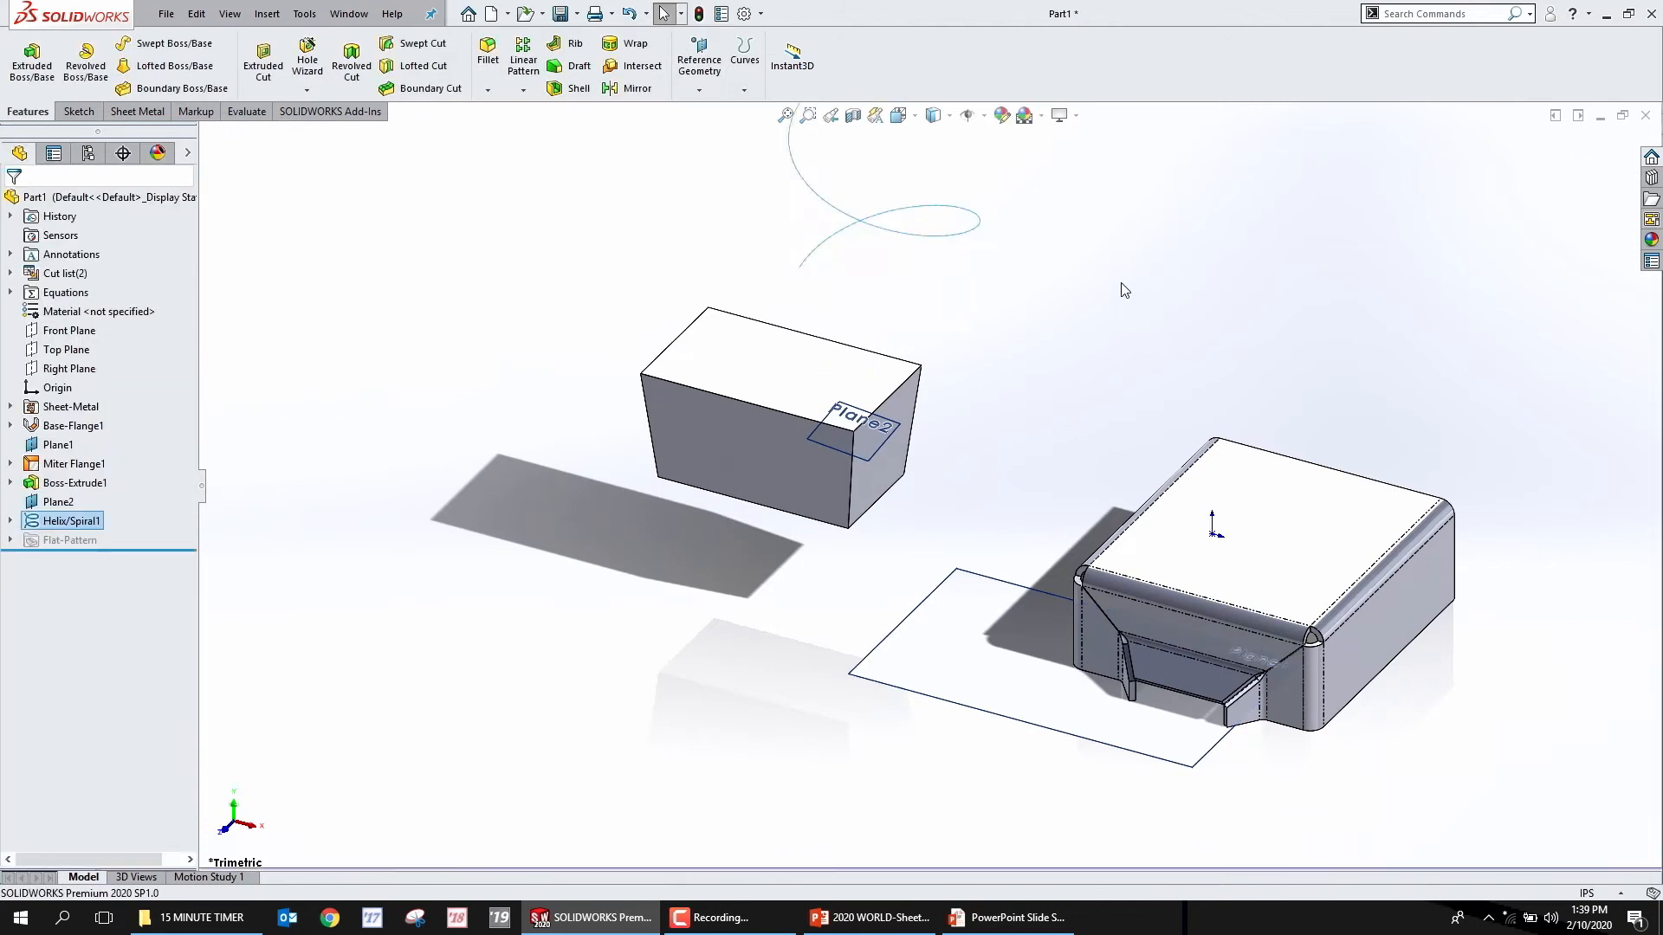
{"action": "scroll", "coordinate": [910, 607], "scroll_direction": "up", "scroll_amount": 2}
{"action": "scroll", "coordinate": [854, 294], "scroll_direction": "down", "scroll_amount": 5}
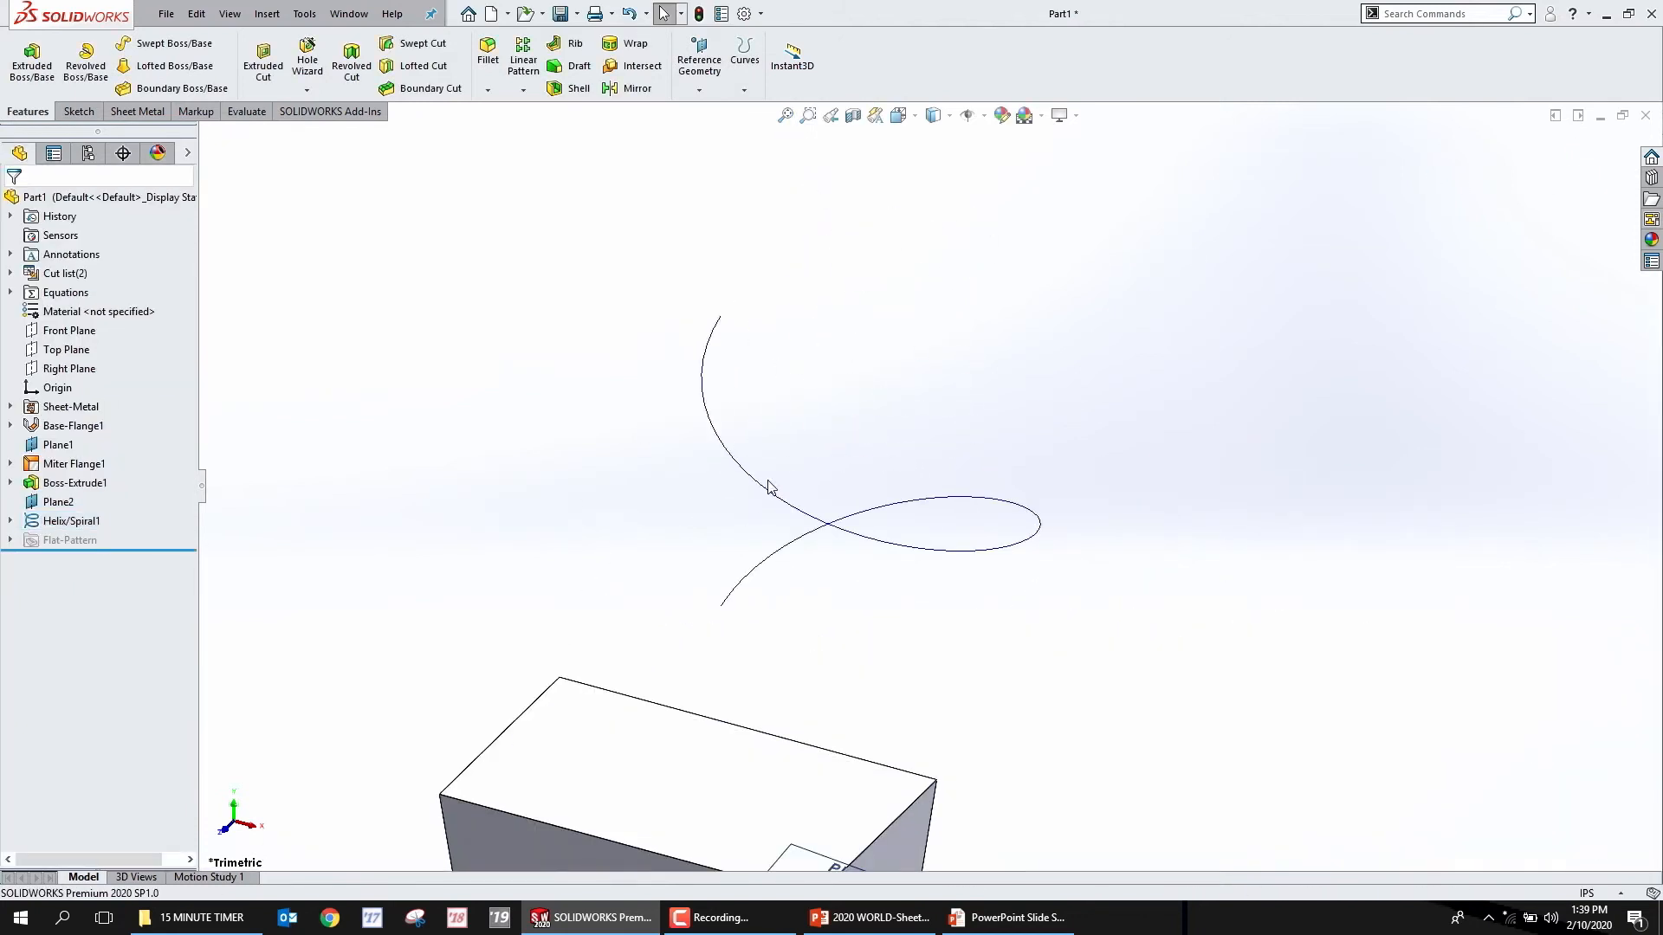
{"action": "left_click", "coordinate": [715, 336]}
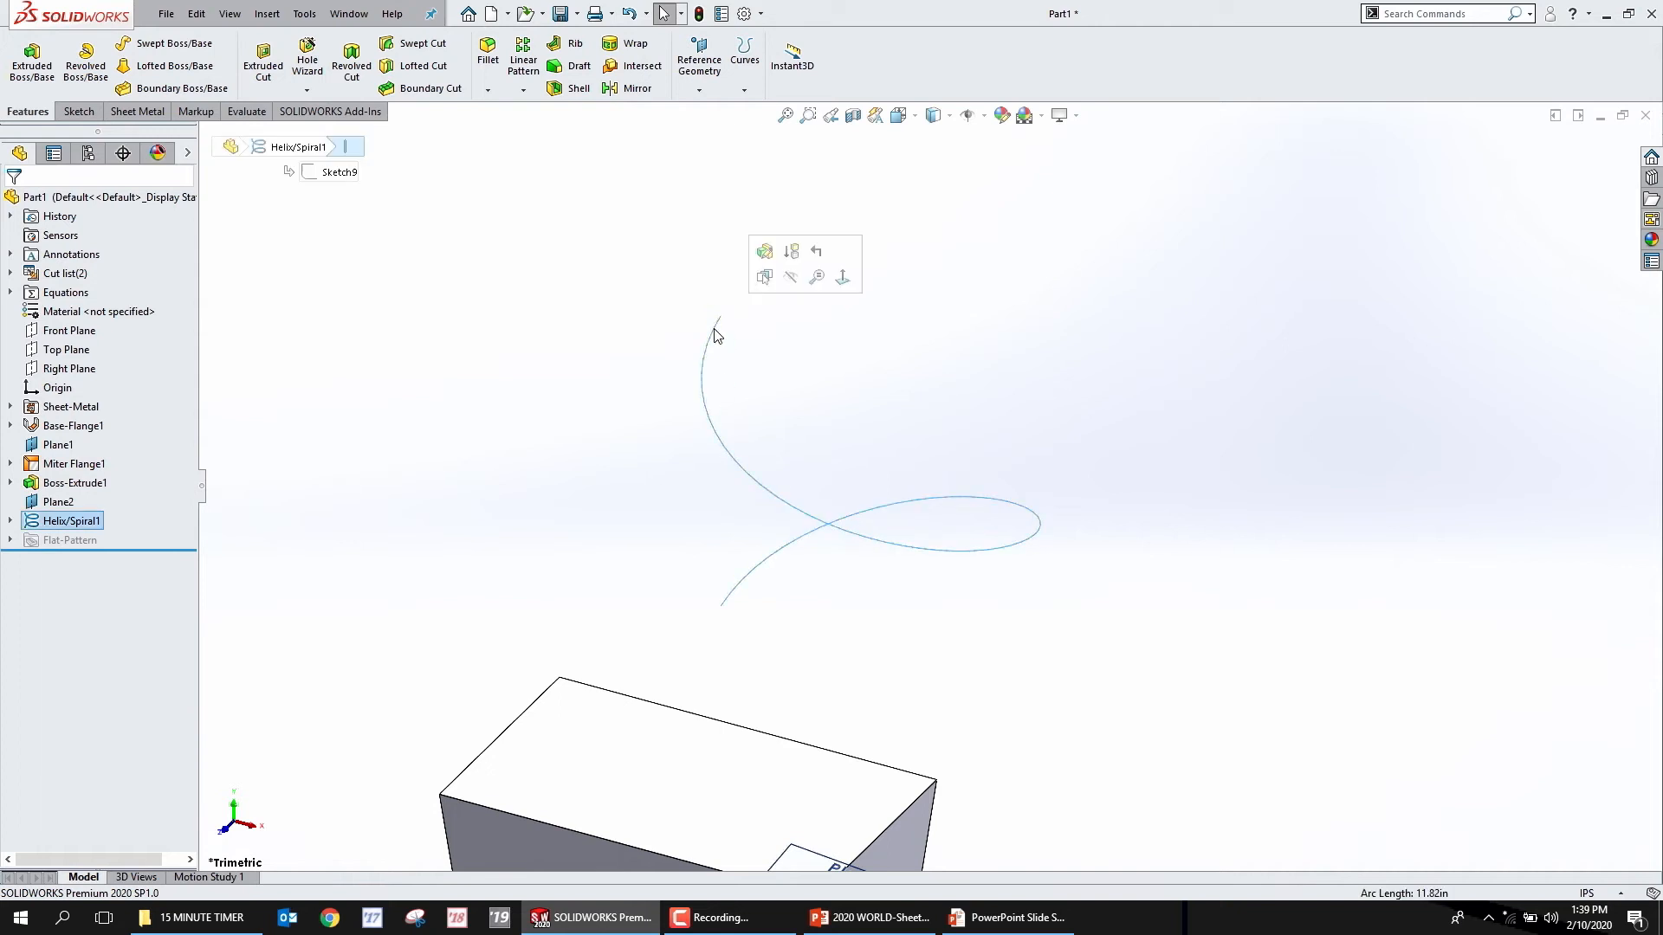
{"action": "left_click", "coordinate": [698, 63]}
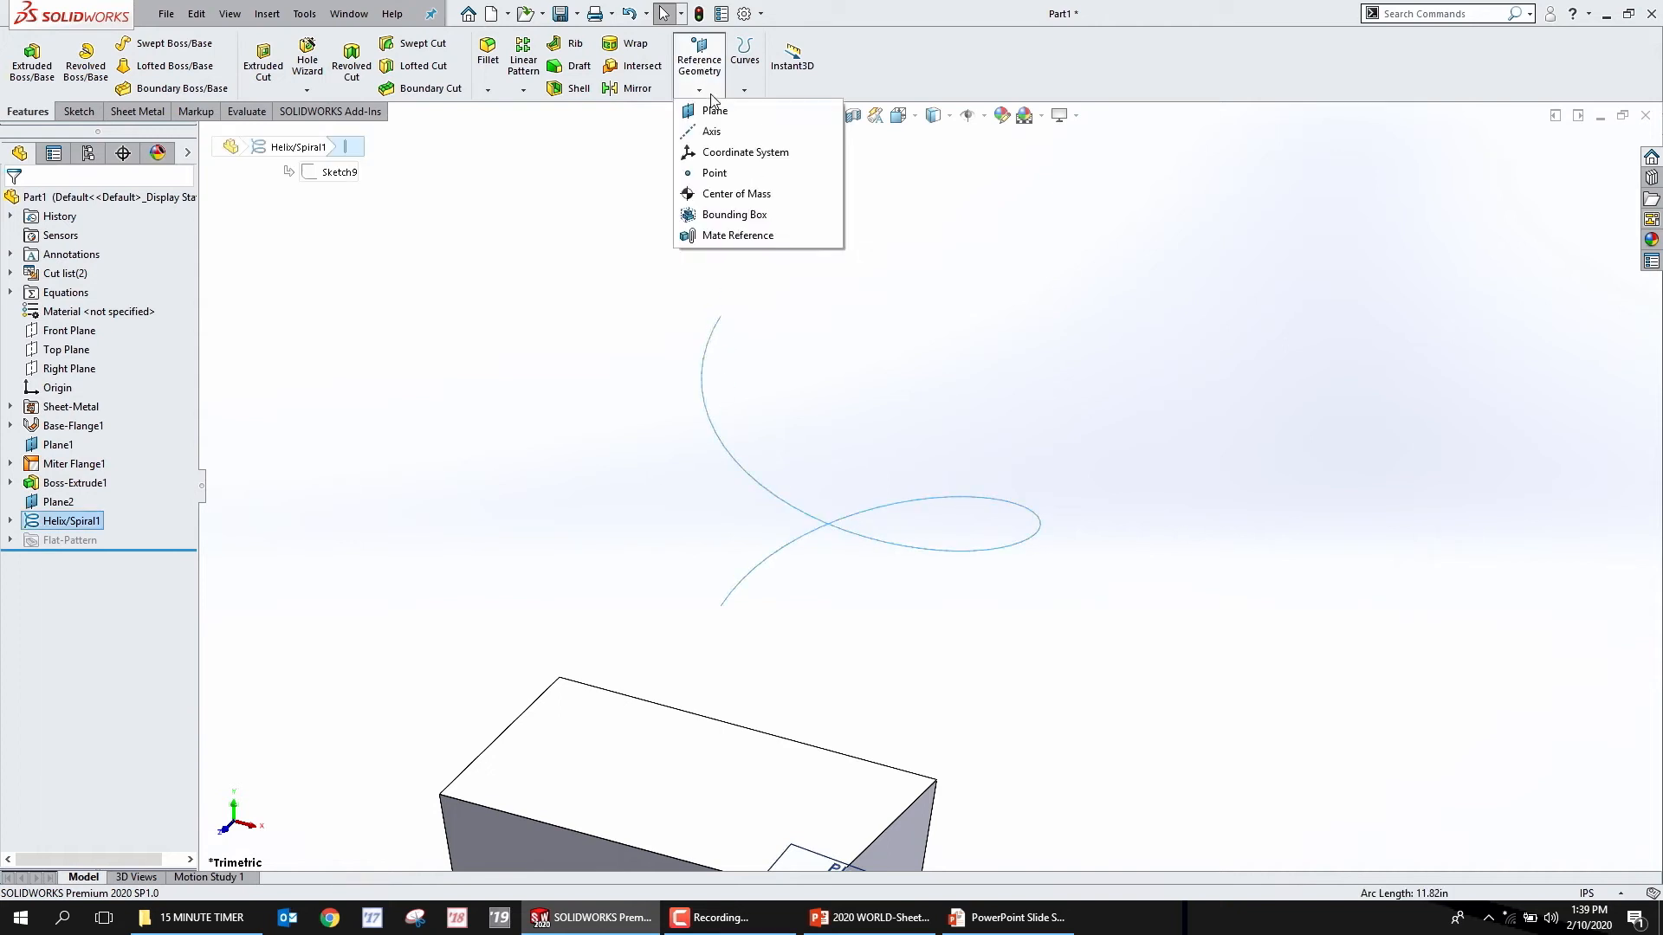
{"action": "left_click", "coordinate": [712, 111]}
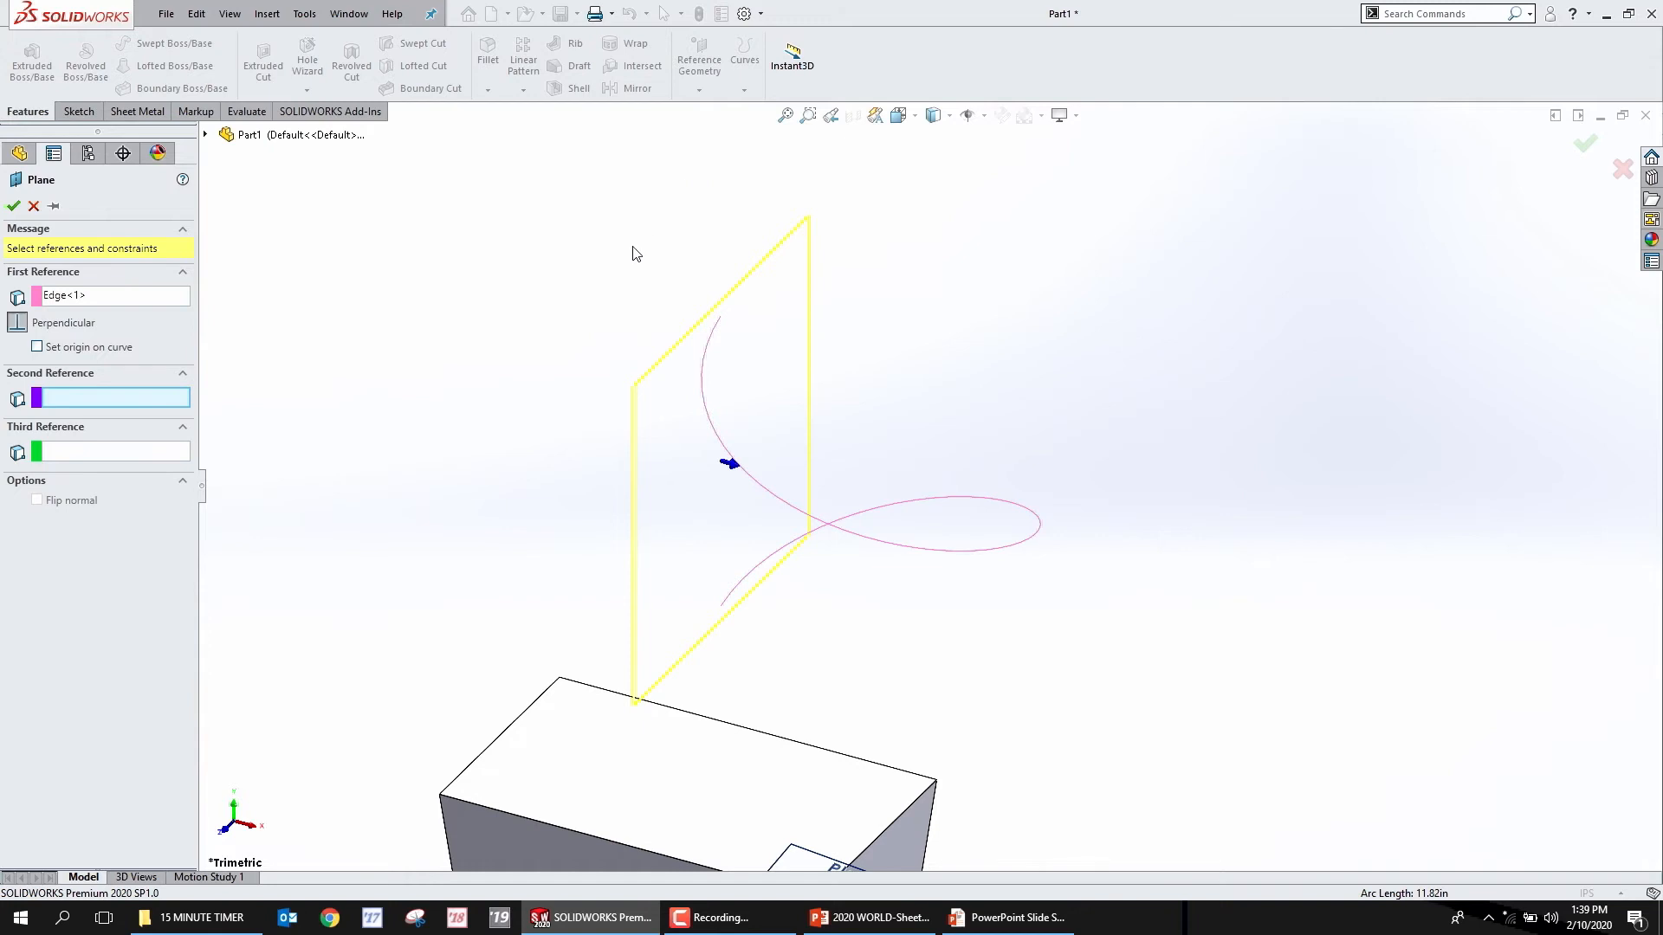
{"action": "key", "text": "Return"}
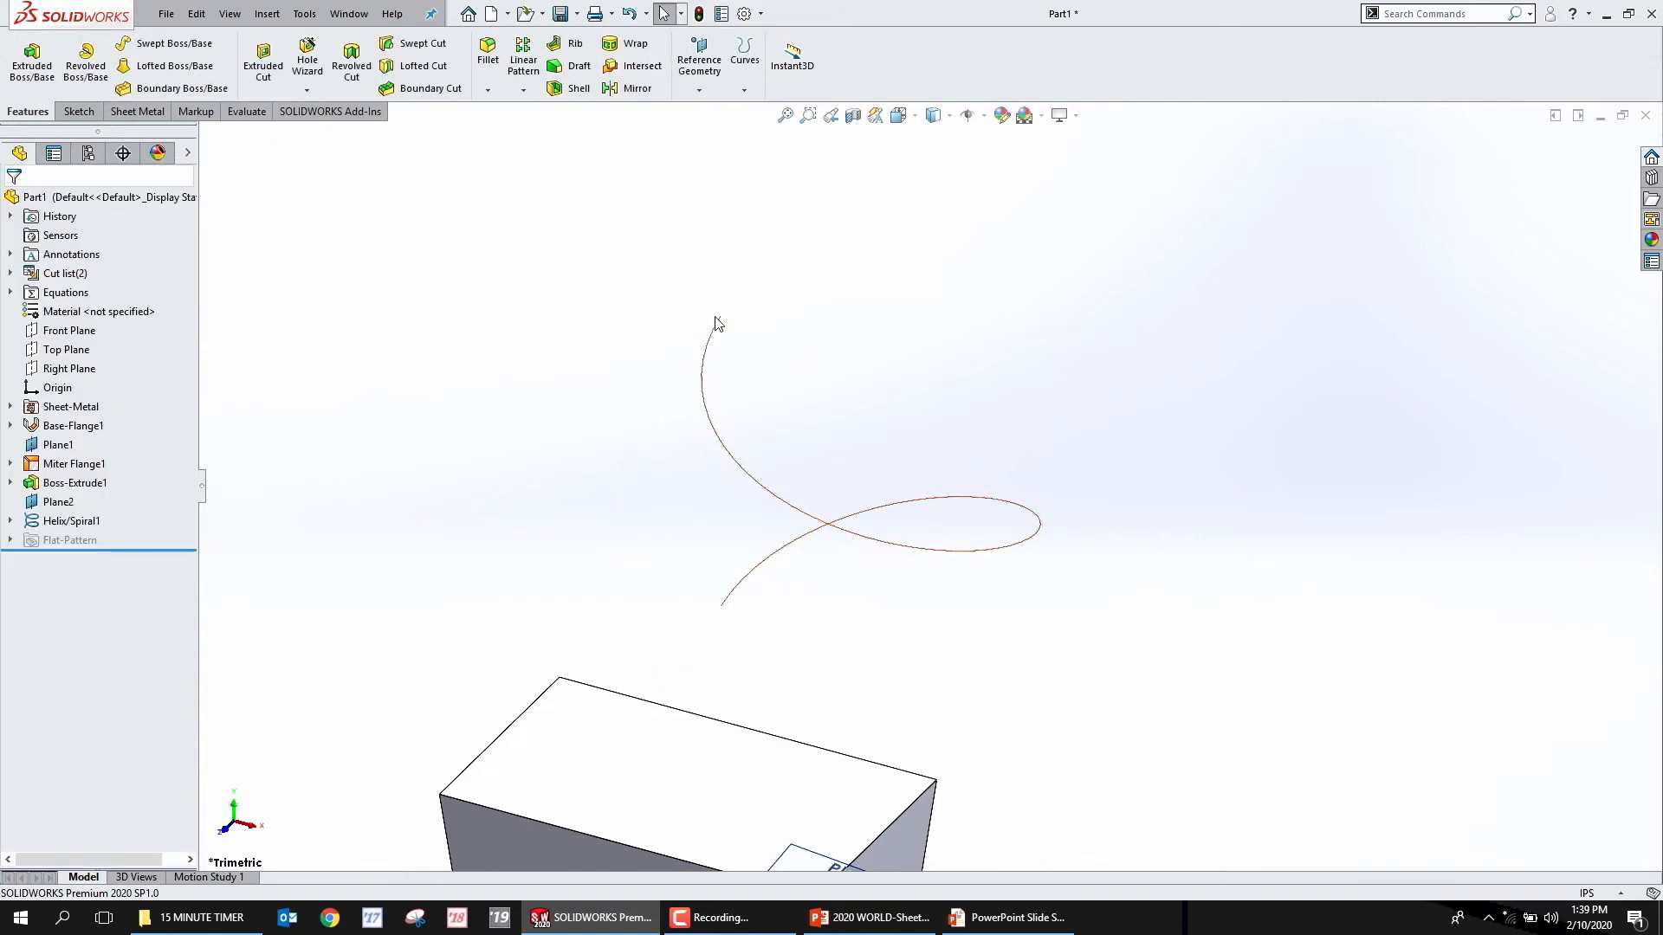
Create a reference plane perpendicular to the helix and coincident with its lower endpoint
{"action": "left_click", "coordinate": [749, 577]}
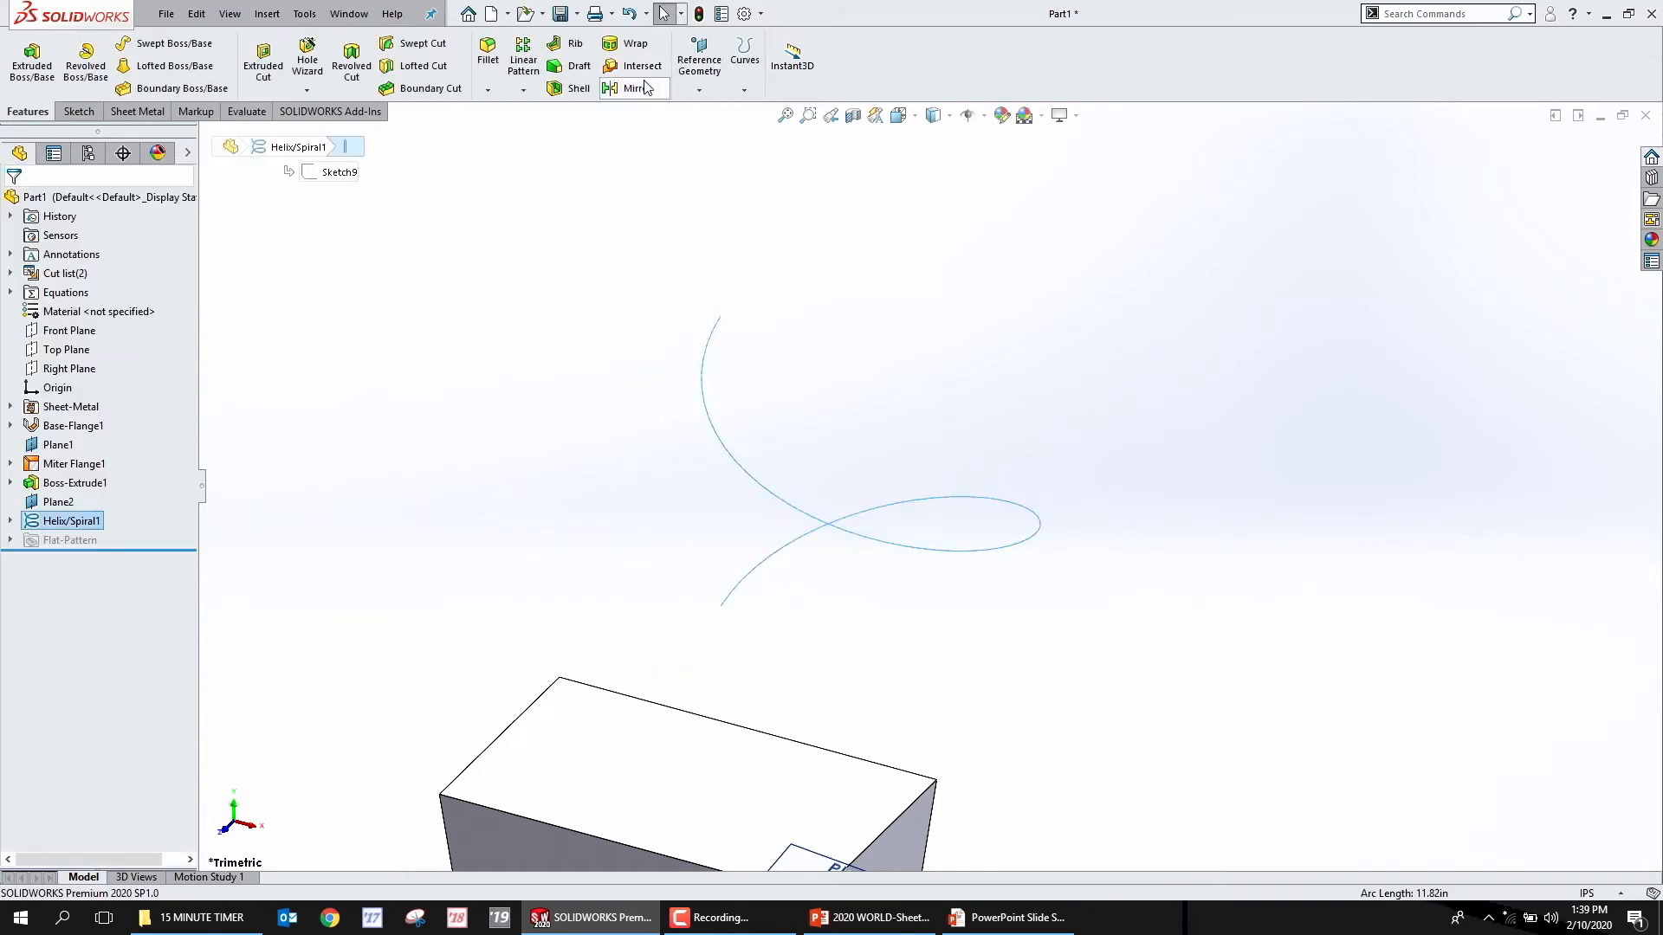
{"action": "left_click", "coordinate": [744, 54]}
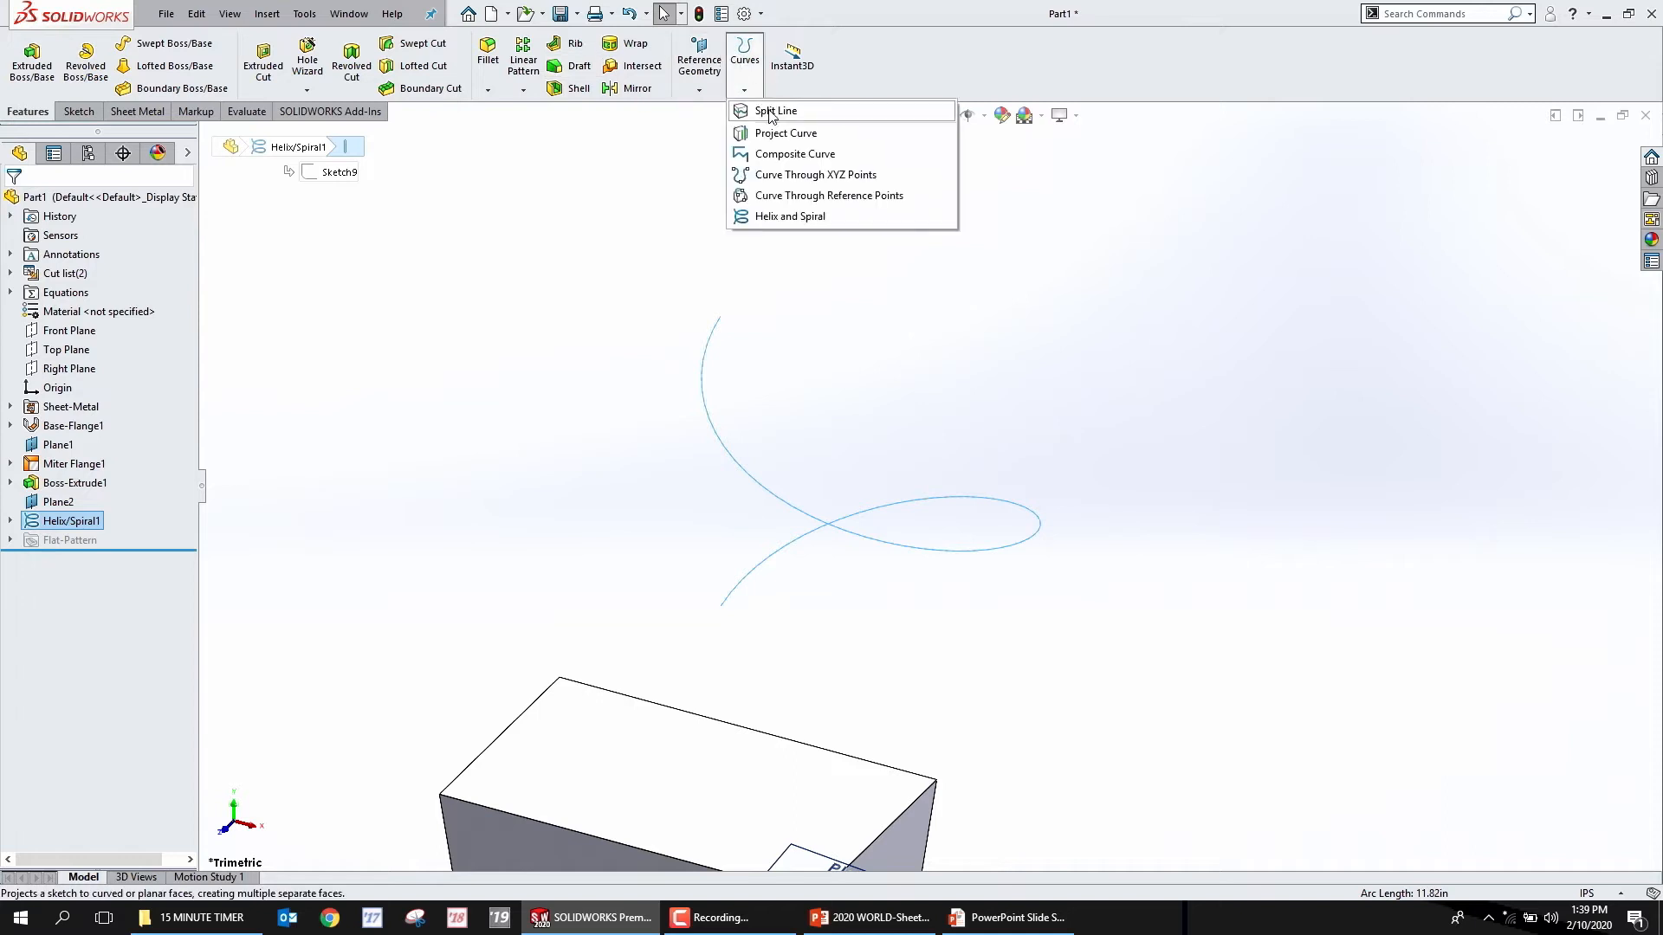
{"action": "left_click", "coordinate": [699, 61]}
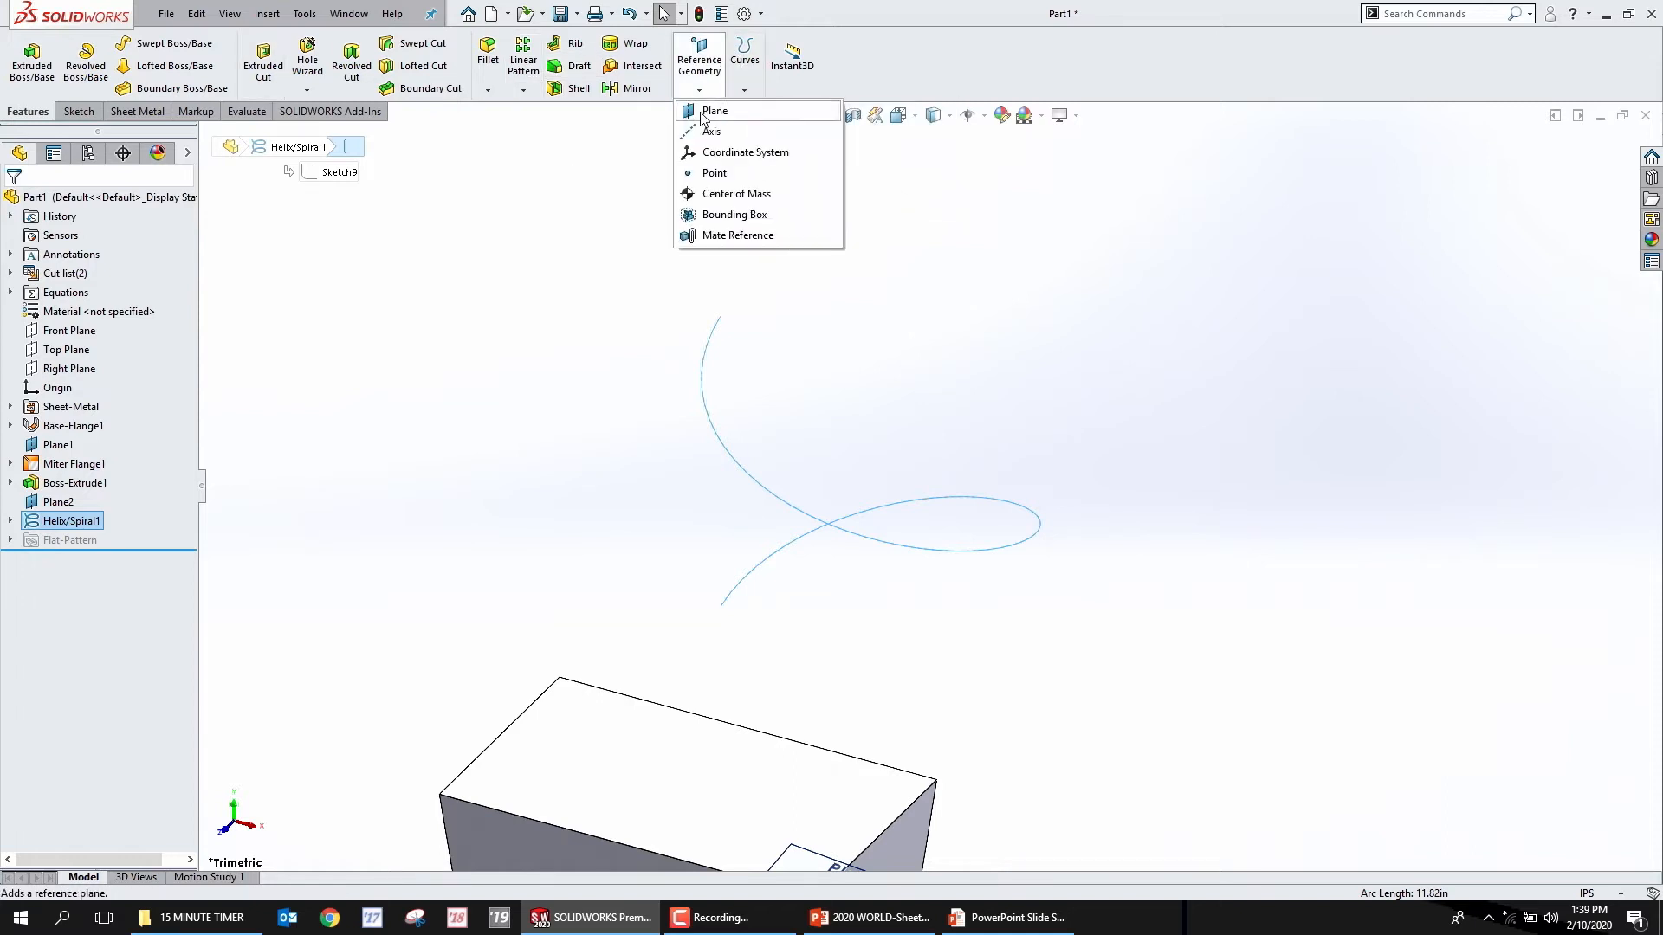
{"action": "left_click", "coordinate": [703, 110]}
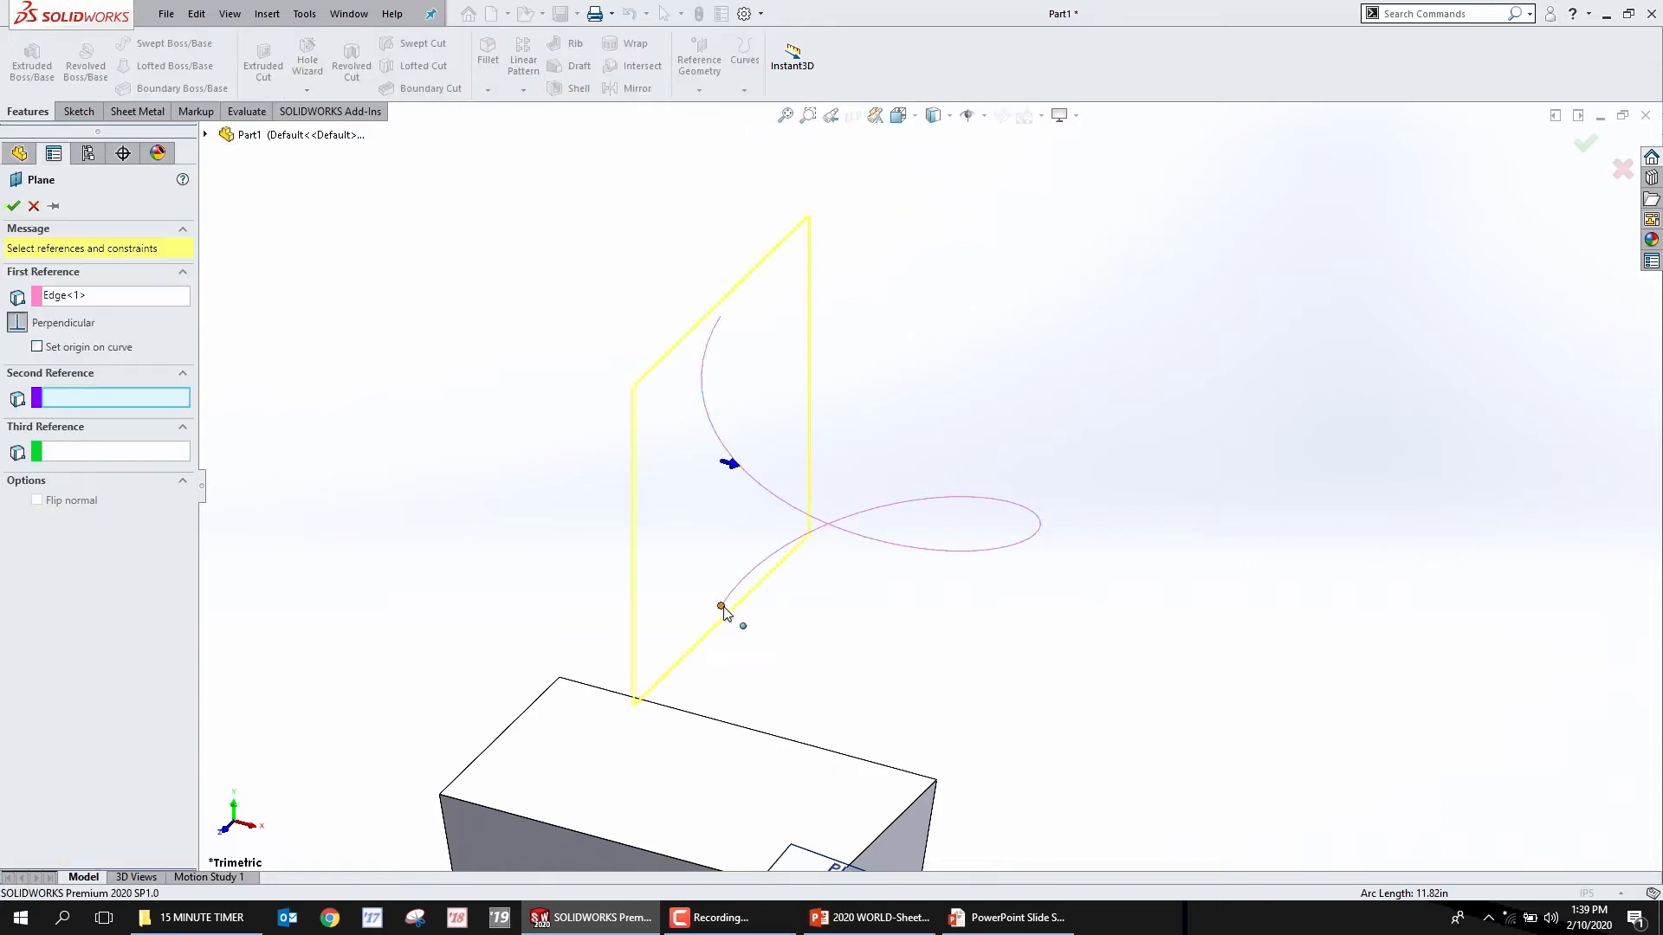
{"action": "left_click", "coordinate": [725, 607]}
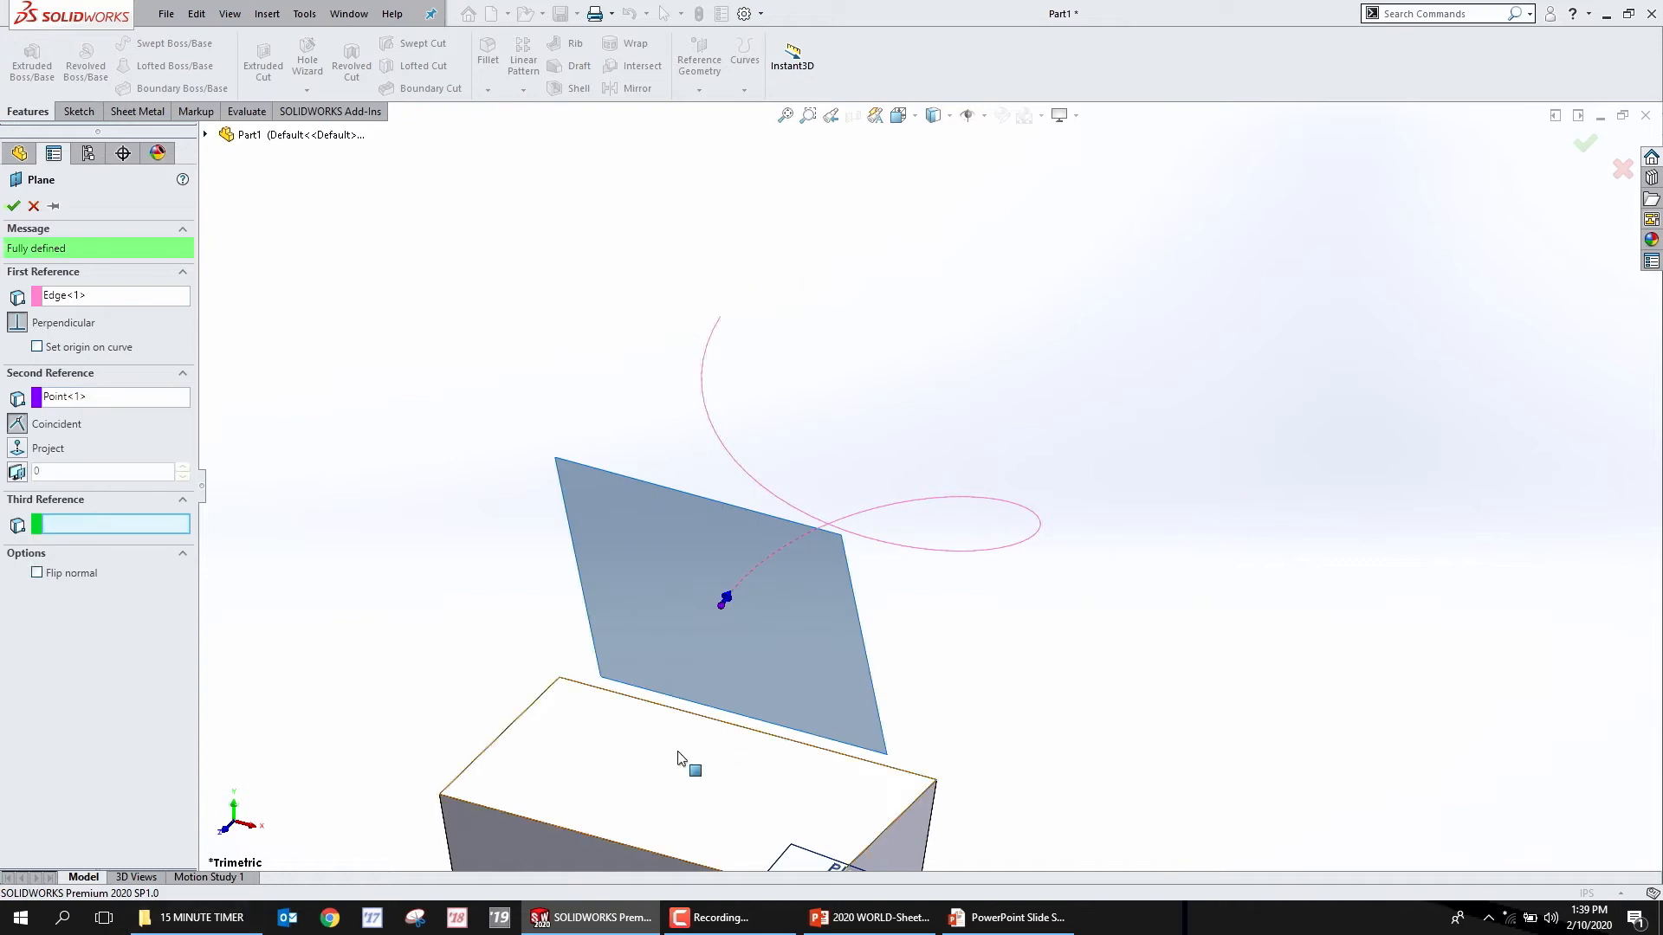
{"action": "scroll", "coordinate": [700, 681], "scroll_direction": "up", "scroll_amount": 2}
{"action": "scroll", "coordinate": [812, 544], "scroll_direction": "down", "scroll_amount": 3}
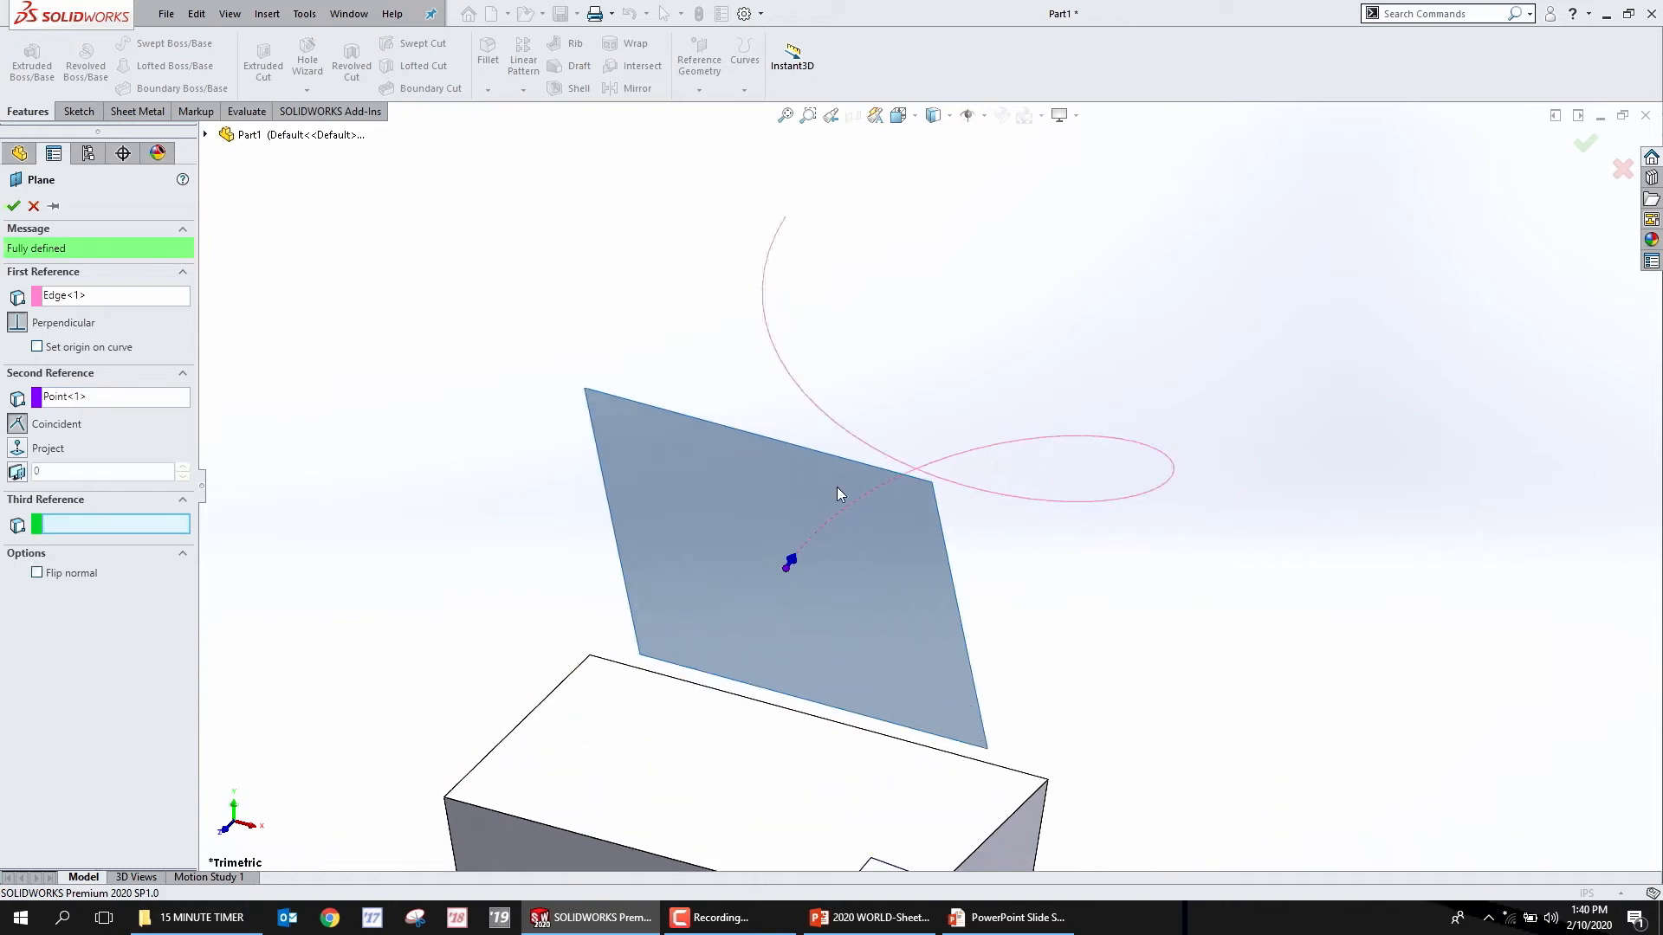
{"action": "left_click", "coordinate": [1585, 143]}
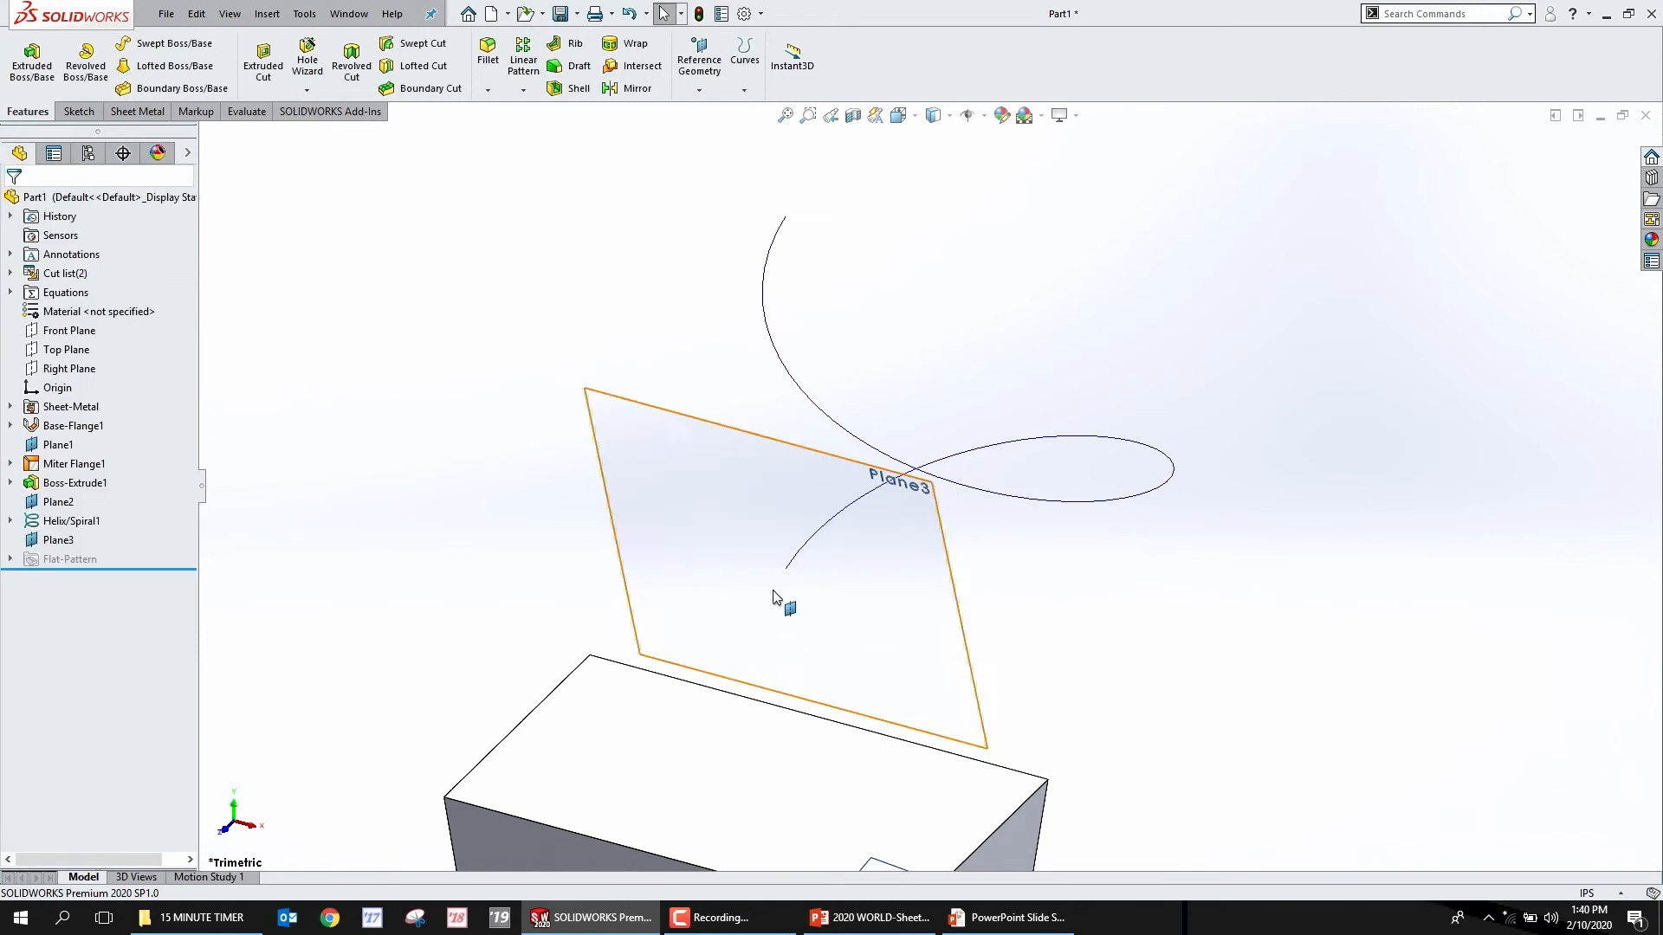
{"action": "scroll", "coordinate": [1027, 565], "scroll_direction": "up", "scroll_amount": 3}
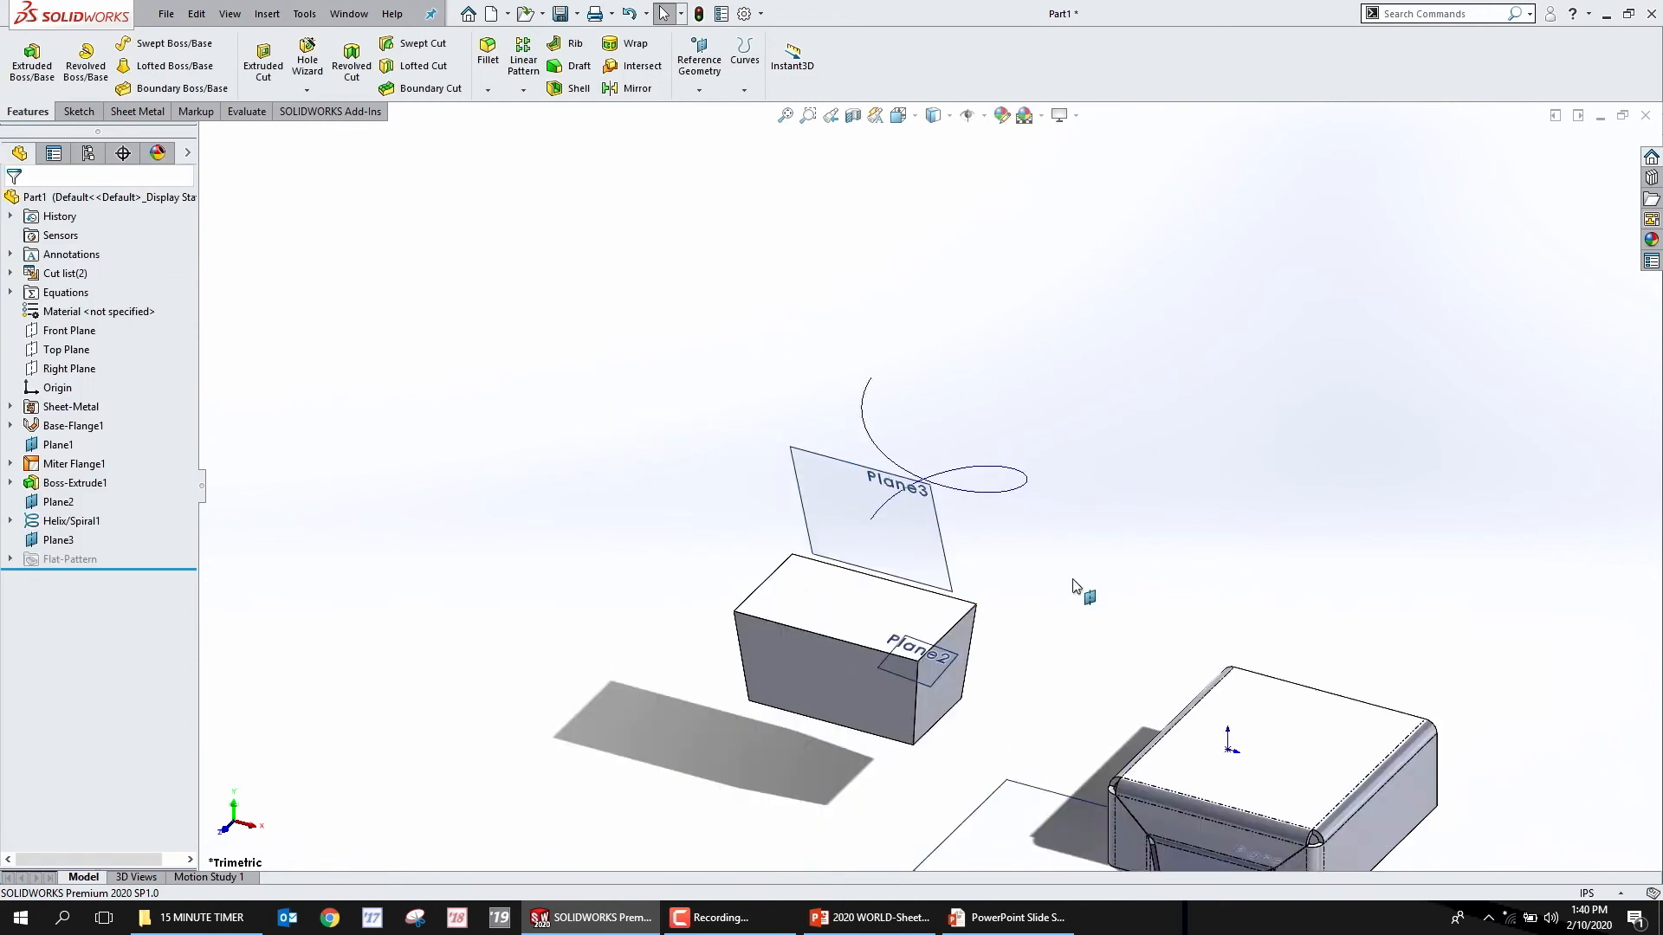
Switch to the PowerPoint slide show, advance to the Convert Entities tip, and return to SOLIDWORKS
{"action": "left_click", "coordinate": [988, 917]}
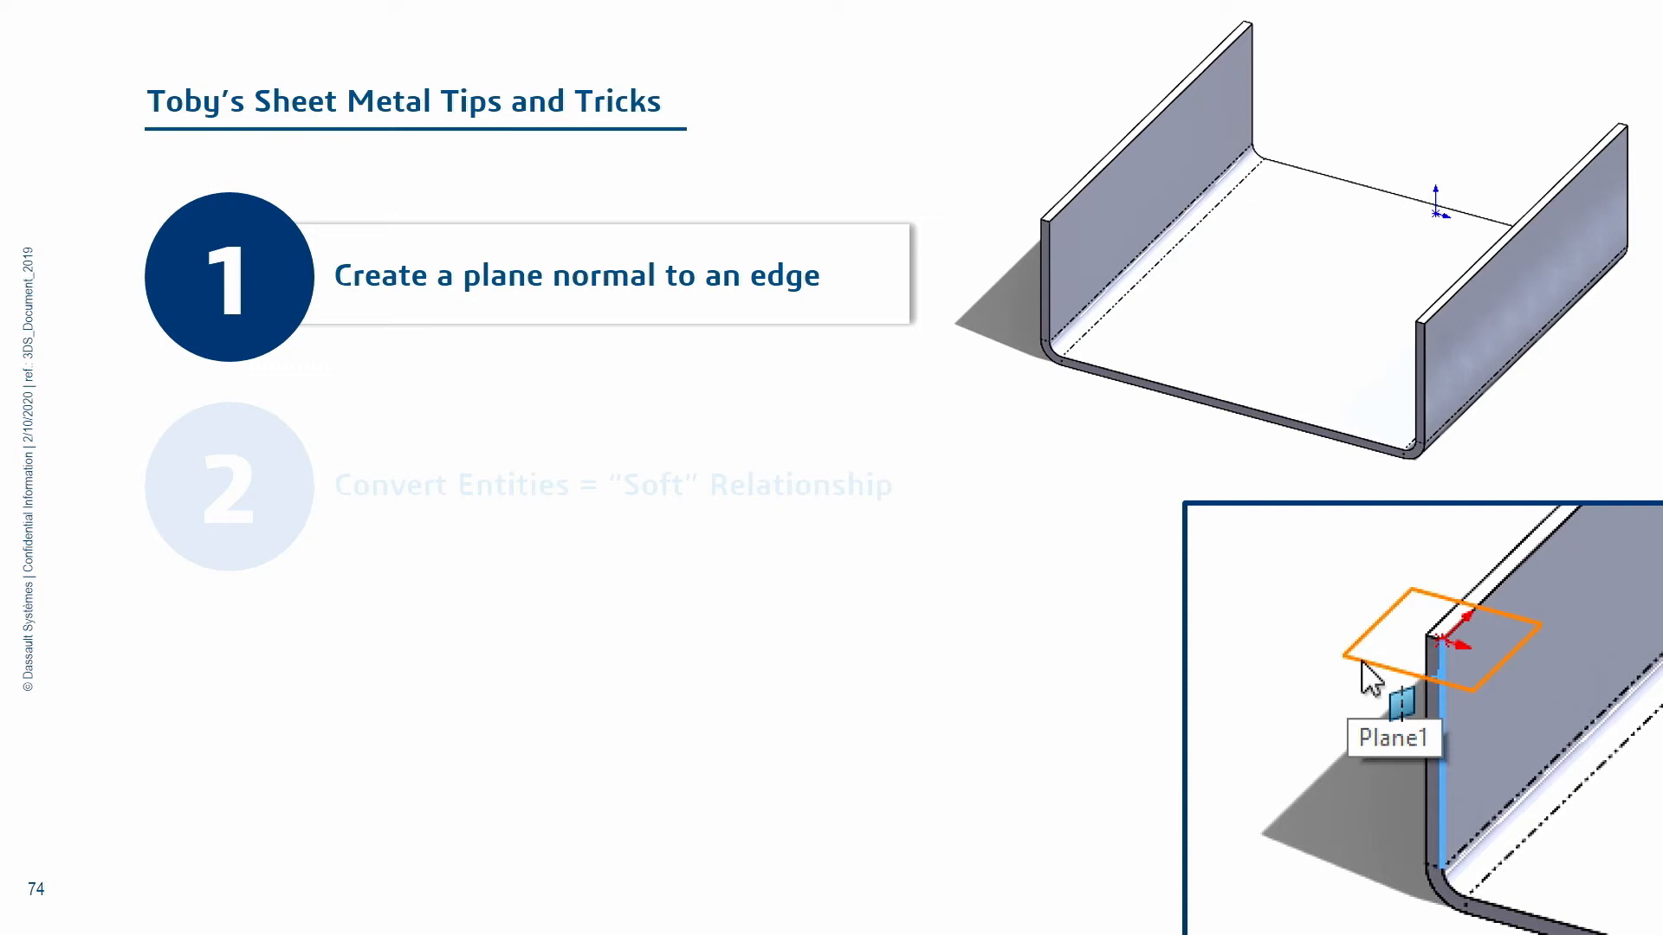
{"action": "key", "text": "Right"}
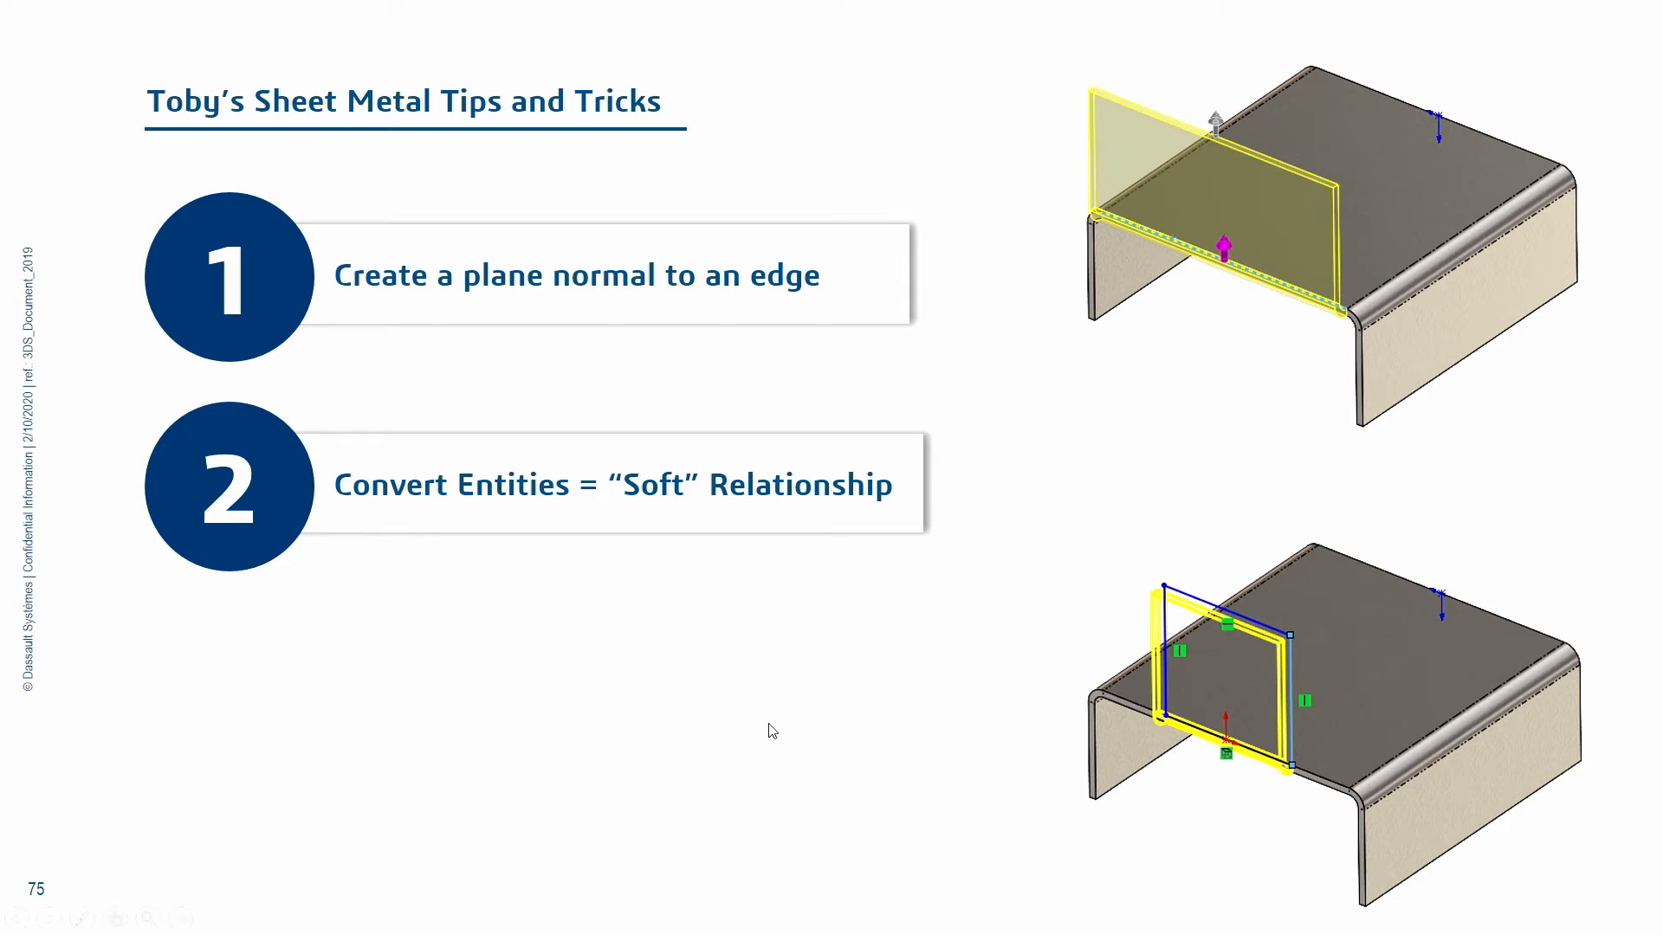
{"action": "key", "text": "super+Tab"}
{"action": "left_click", "coordinate": [776, 304]}
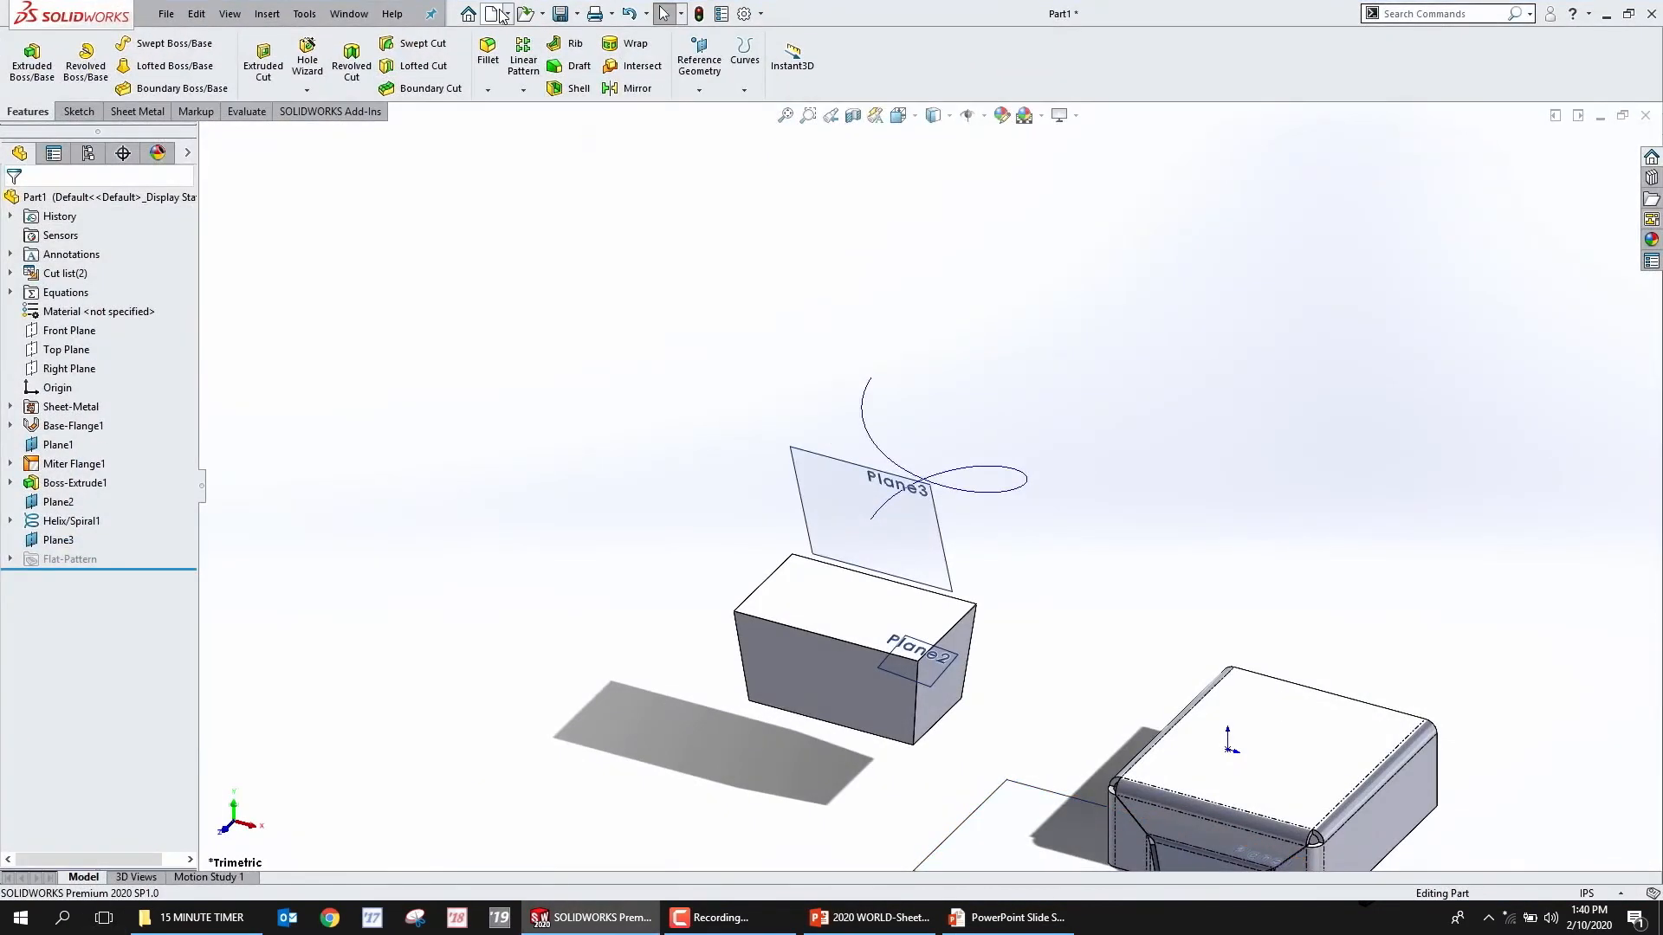
Set up a 90° edge flange about 2.61 in long on the rear edge of the sheet metal part's top face, positioned Bend Outside
{"action": "left_click", "coordinate": [492, 14]}
{"action": "key", "text": "Escape"}
{"action": "scroll", "coordinate": [1126, 390], "scroll_direction": "down", "scroll_amount": 5}
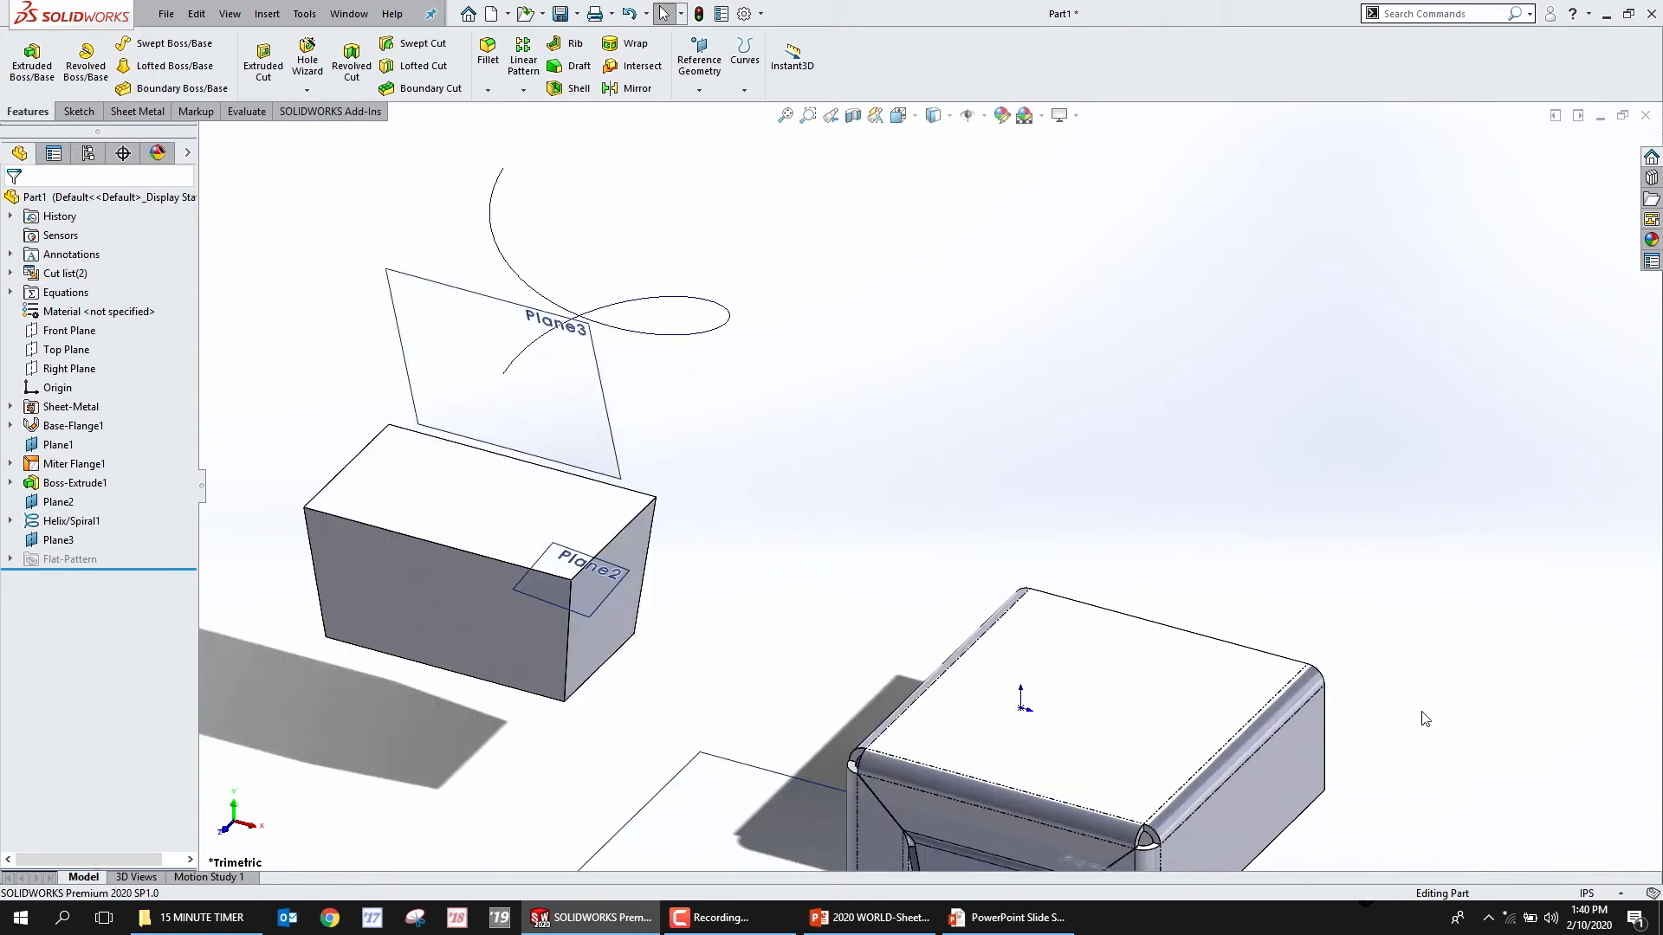
{"action": "left_click", "coordinate": [981, 517]}
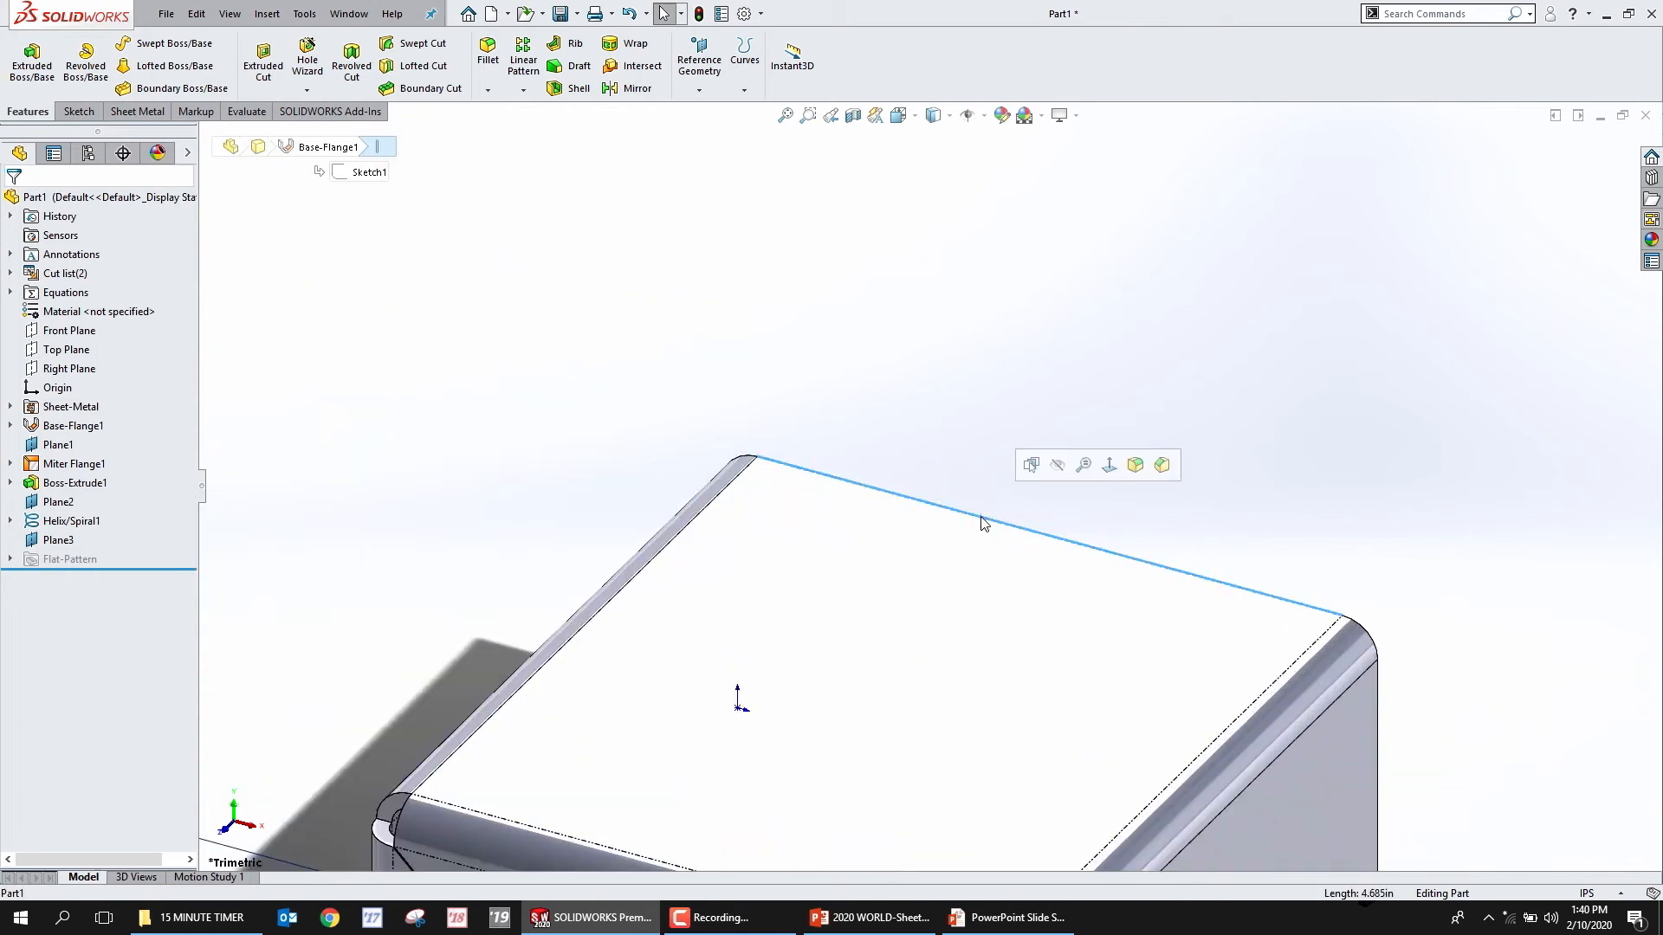
{"action": "left_click", "coordinate": [137, 111]}
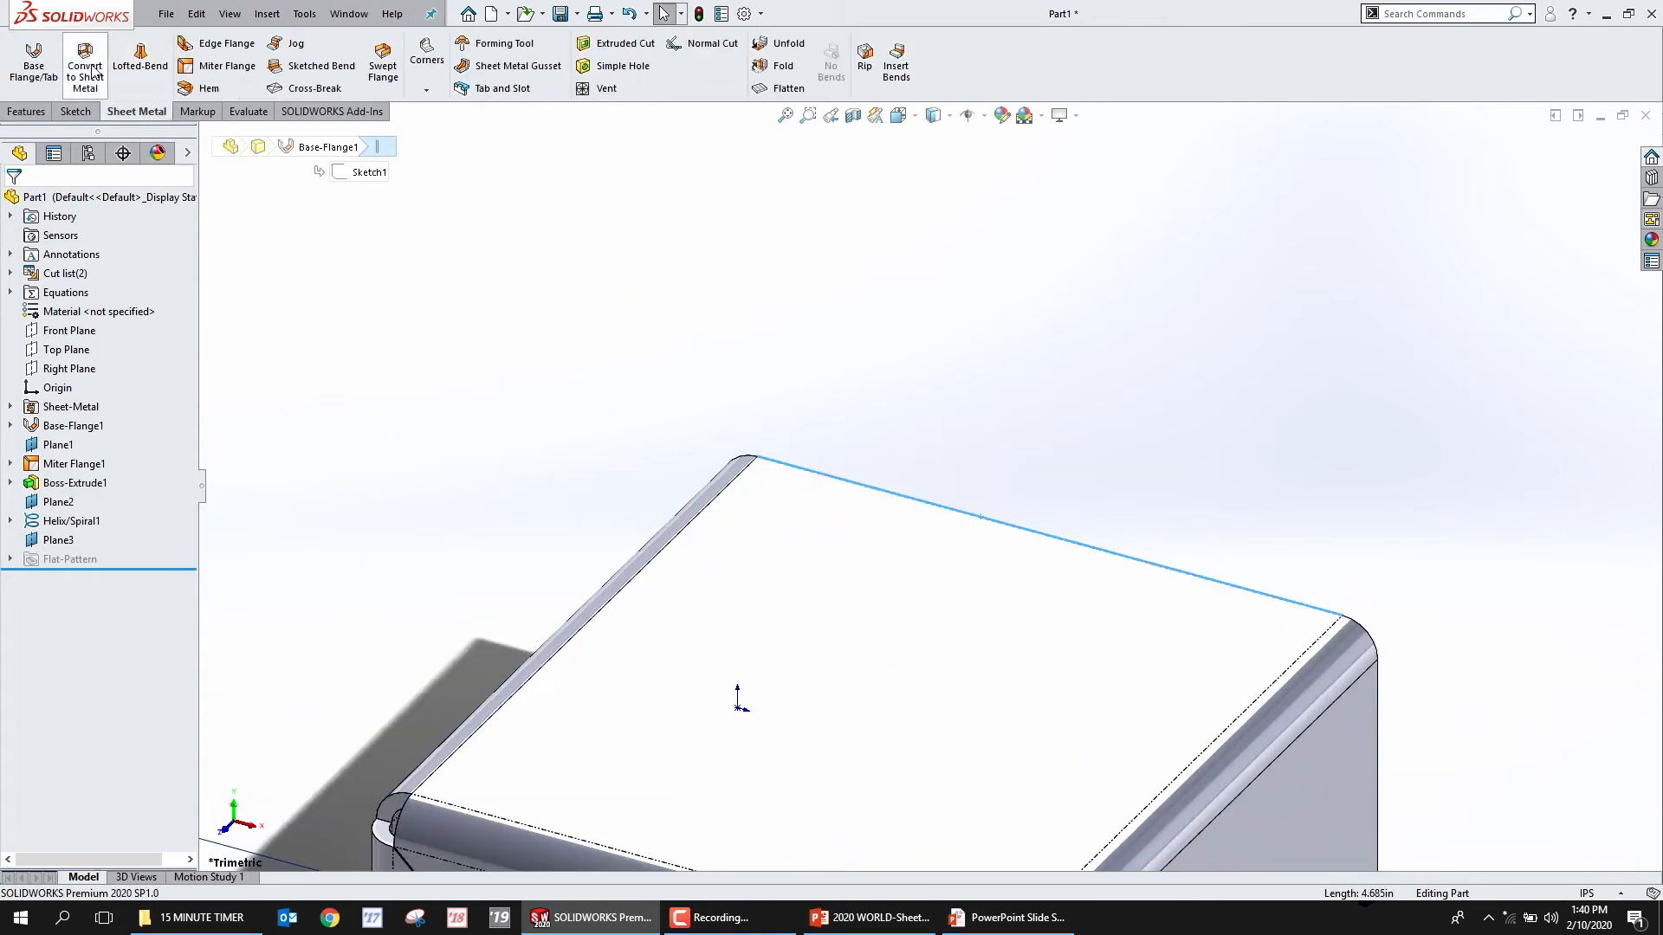
{"action": "left_click", "coordinate": [216, 43]}
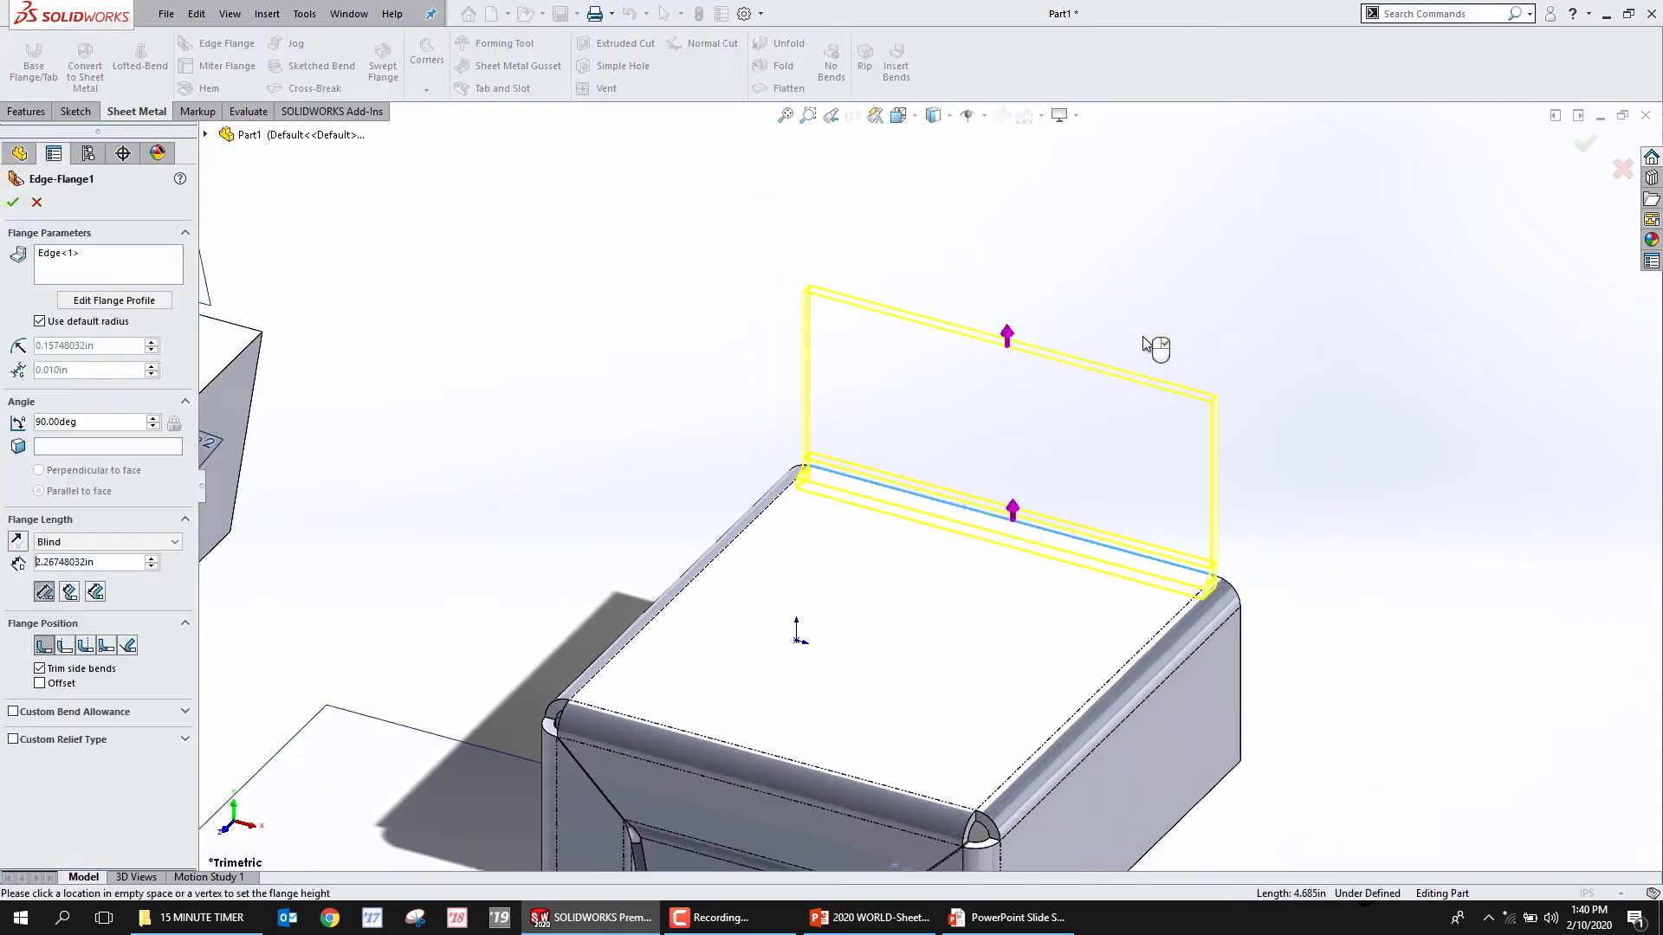
{"action": "left_click", "coordinate": [1005, 312]}
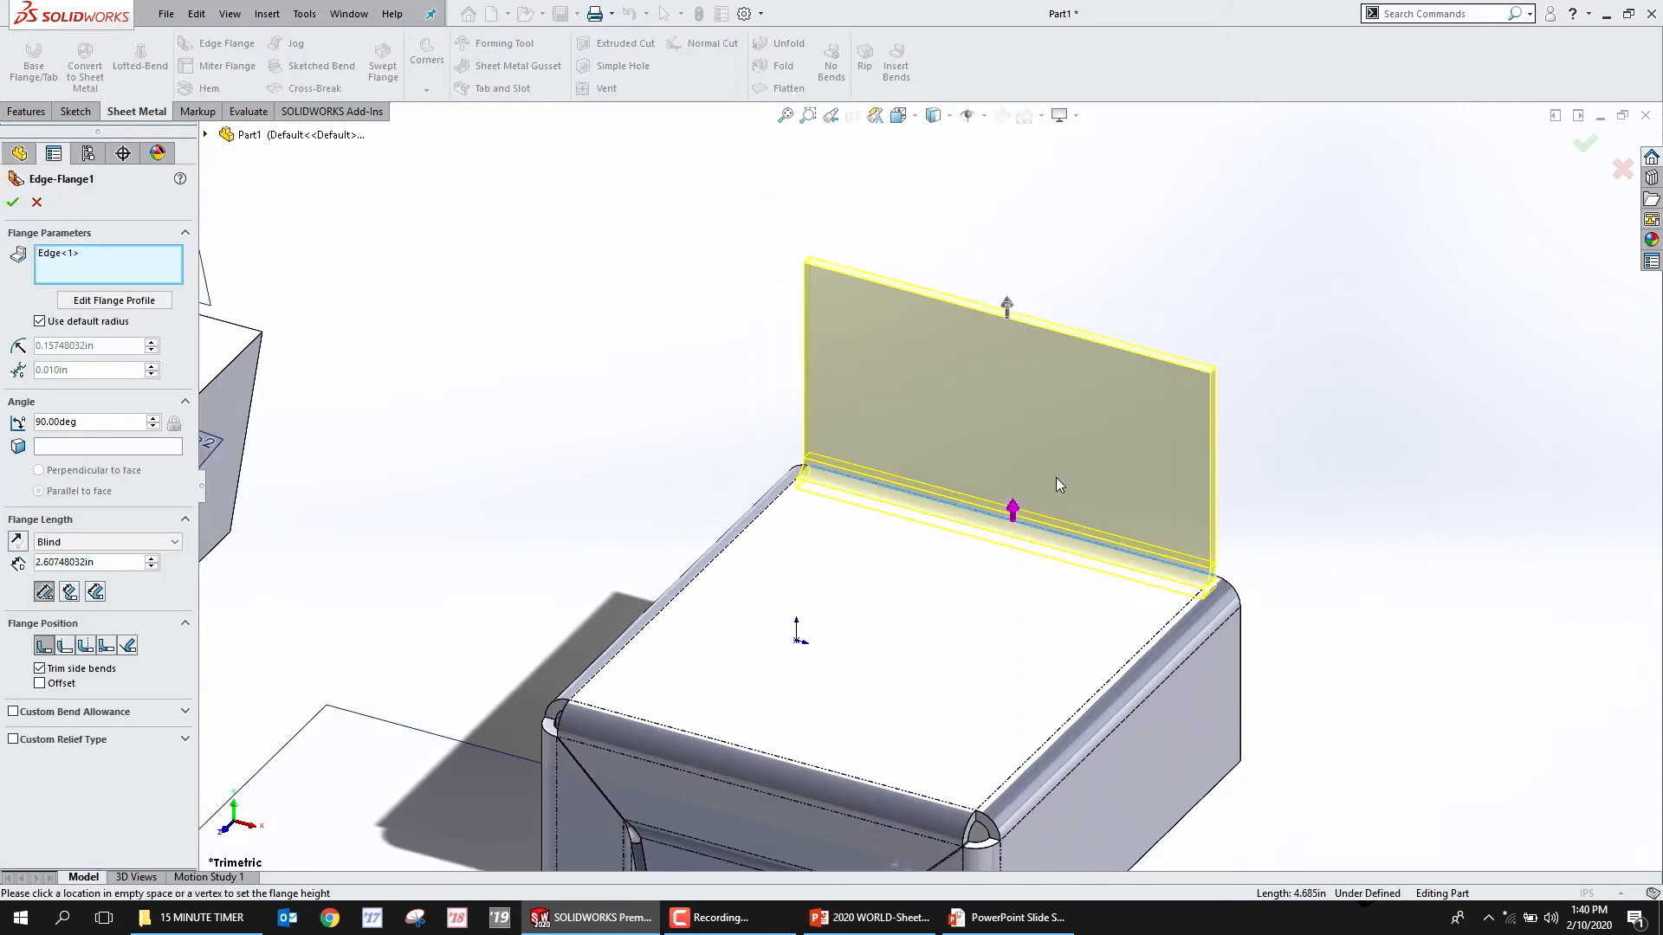
{"action": "left_click", "coordinate": [84, 645]}
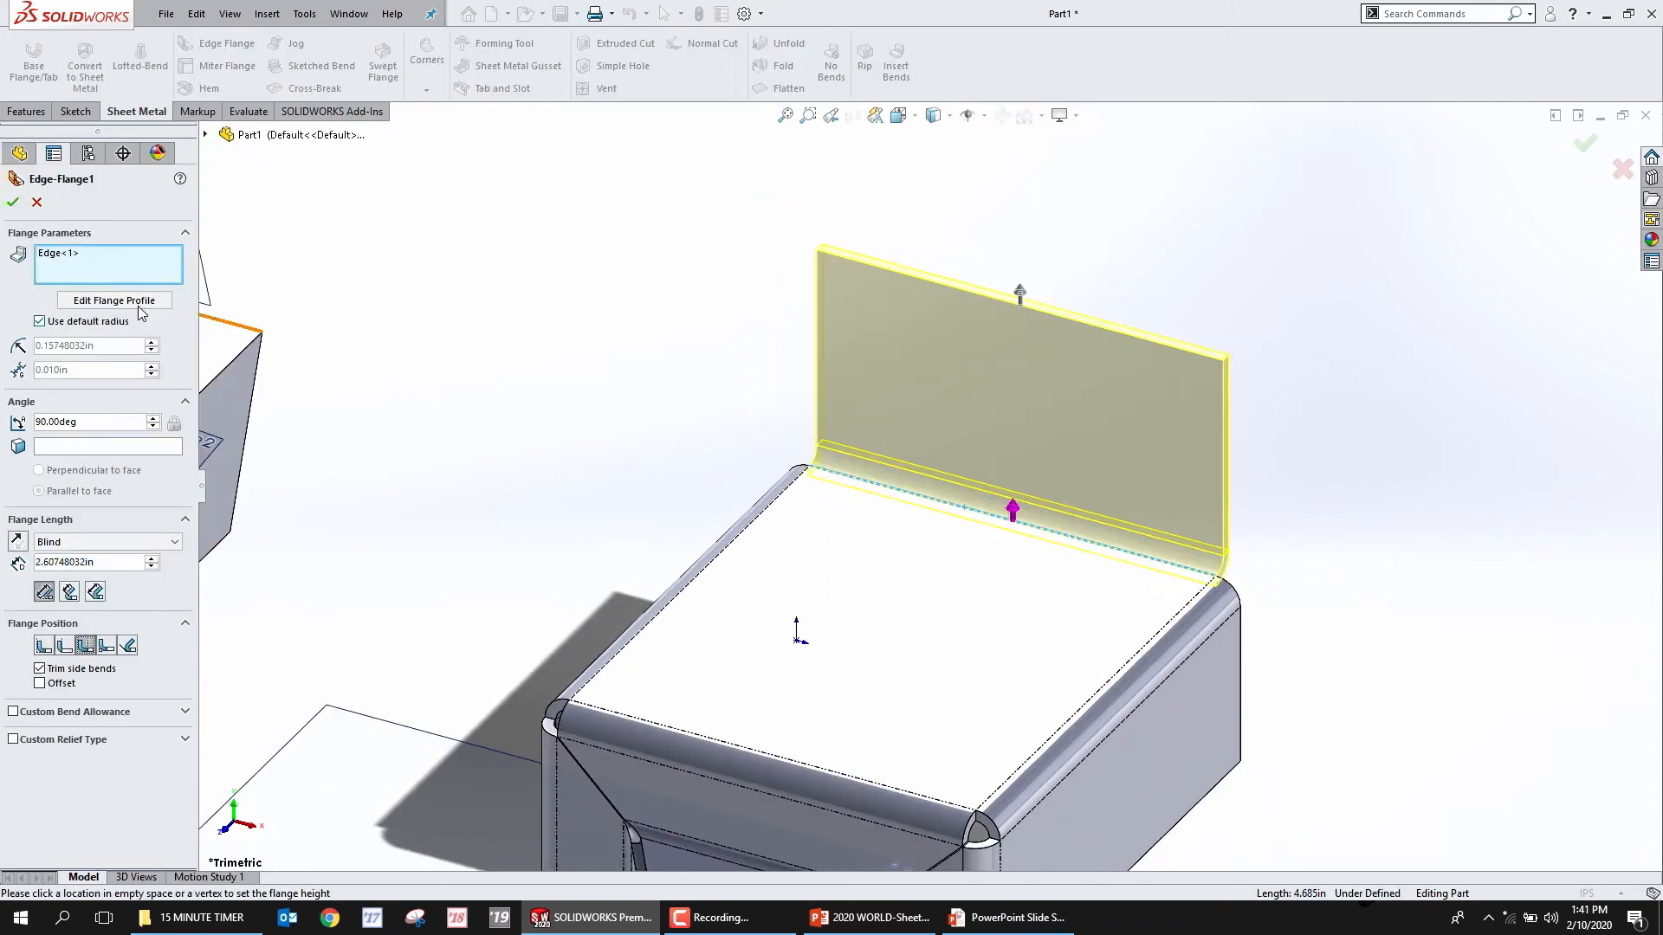
Edit the edge flange profile by moving both vertical sides inward from the ends of the edge, and finish the flange
{"action": "left_click", "coordinate": [114, 300]}
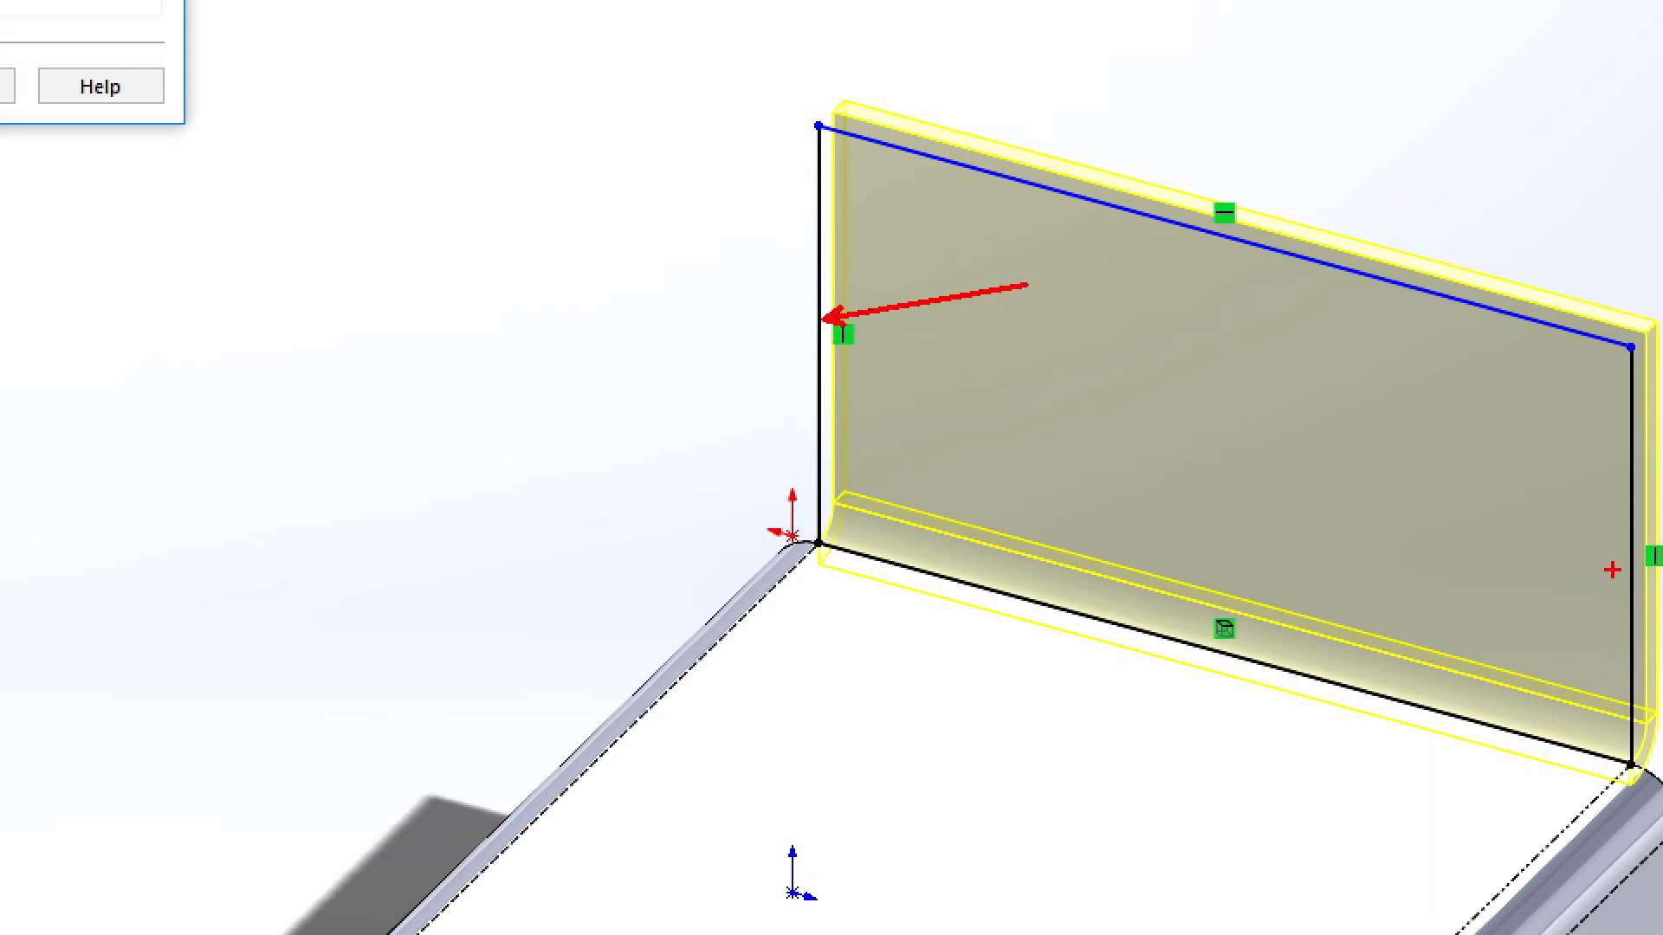
{"action": "mouse_move", "coordinate": [1208, 587]}
{"action": "left_mouse_down"}
{"action": "mouse_move", "coordinate": [1247, 631]}
{"action": "mouse_move", "coordinate": [1179, 641]}
{"action": "mouse_move", "coordinate": [1219, 587]}
{"action": "left_mouse_up"}
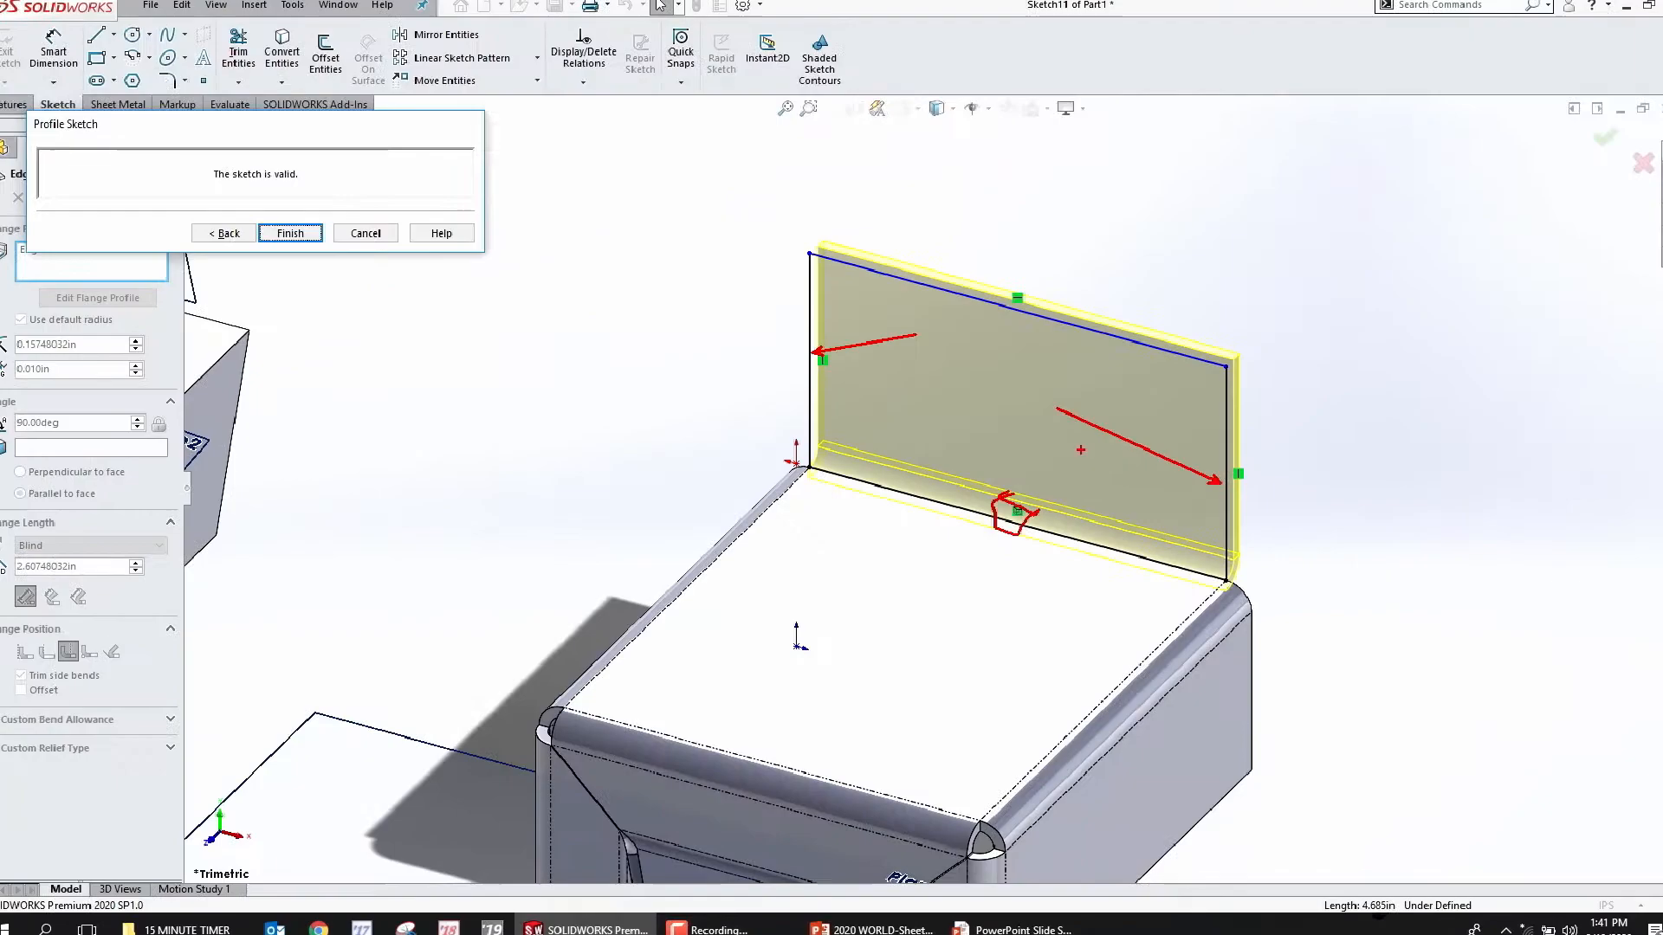
{"action": "key", "text": "Escape"}
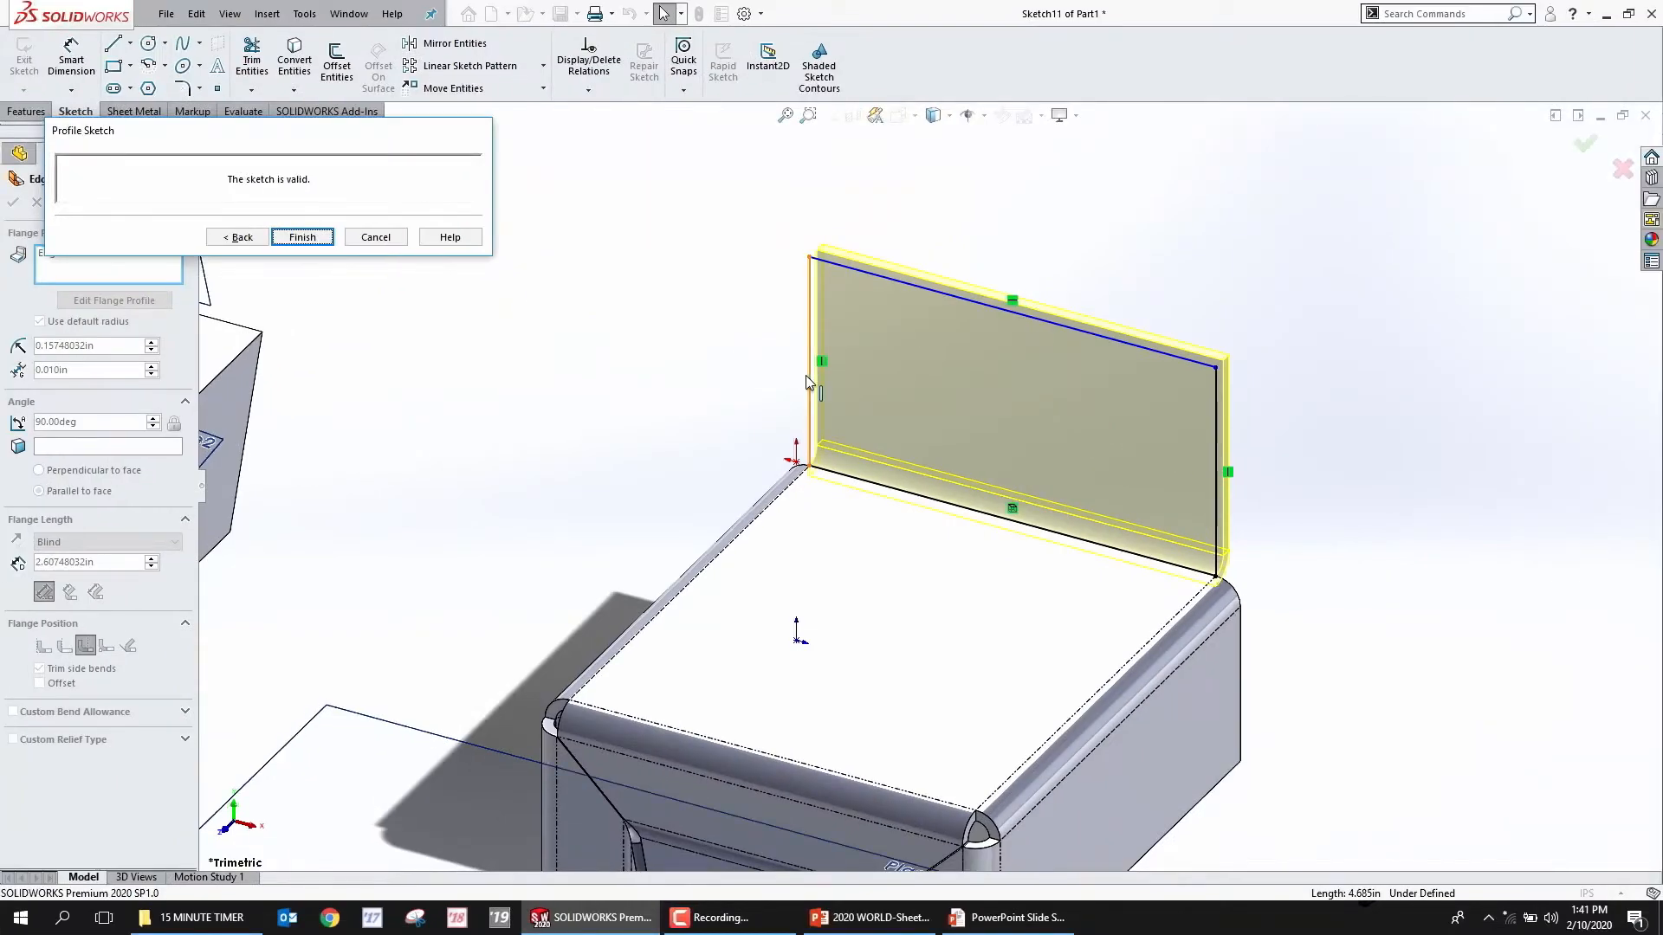
{"action": "left_click_drag", "start_coordinate": [808, 376], "coordinate": [889, 395]}
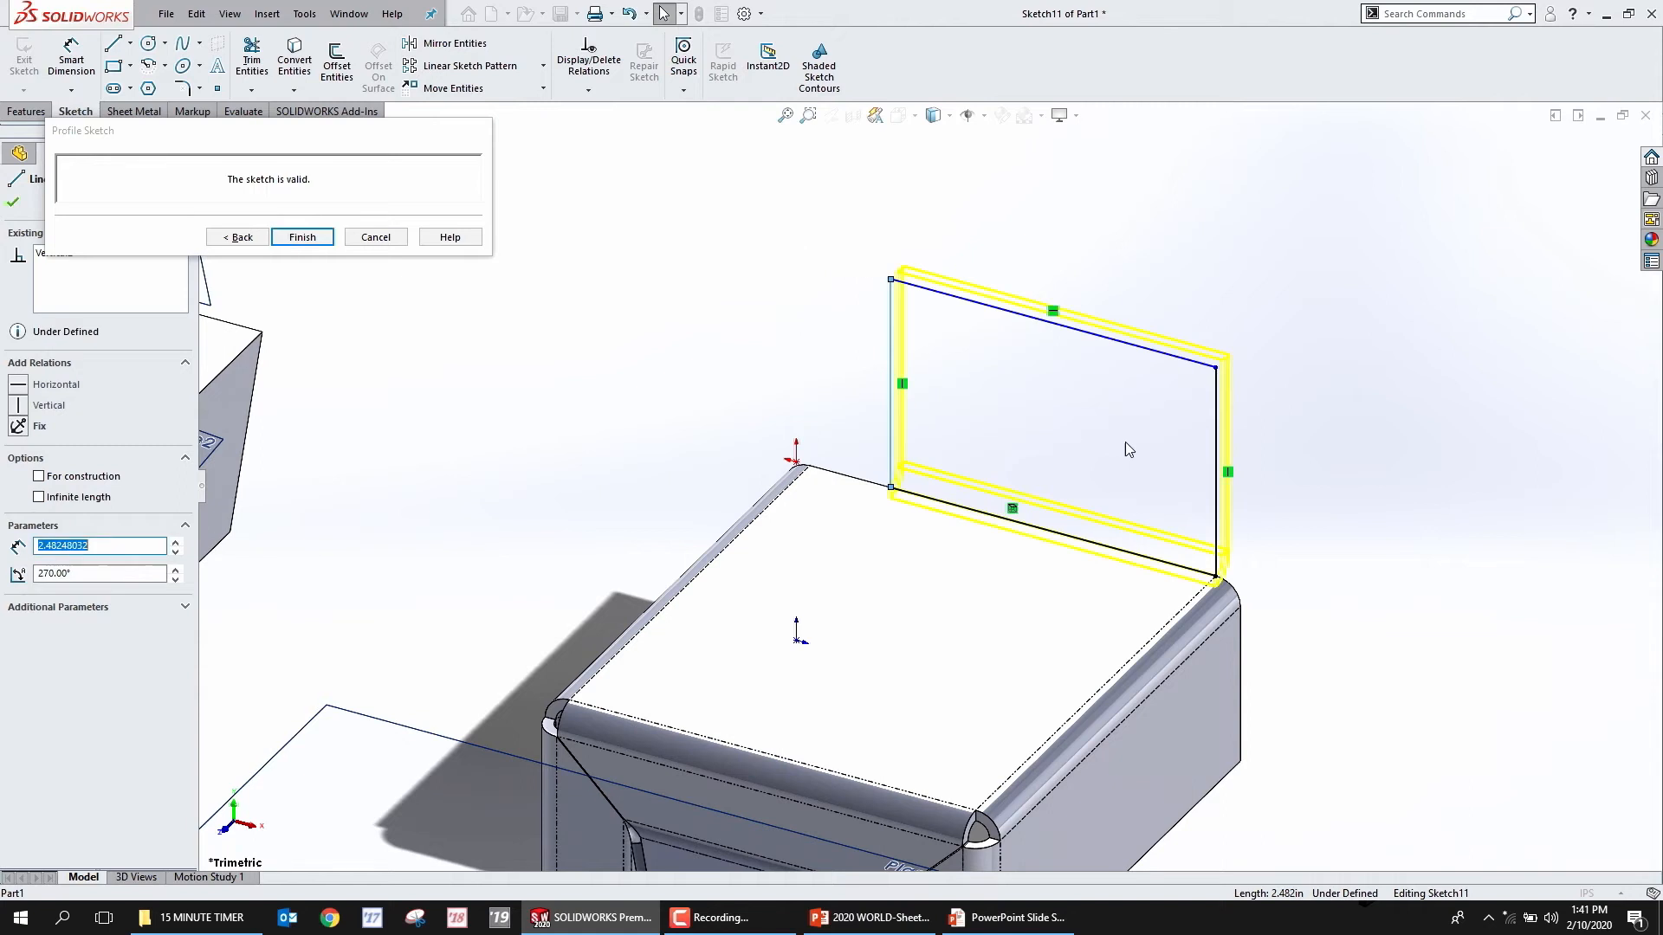
{"action": "left_click_drag", "start_coordinate": [1214, 480], "coordinate": [1124, 475]}
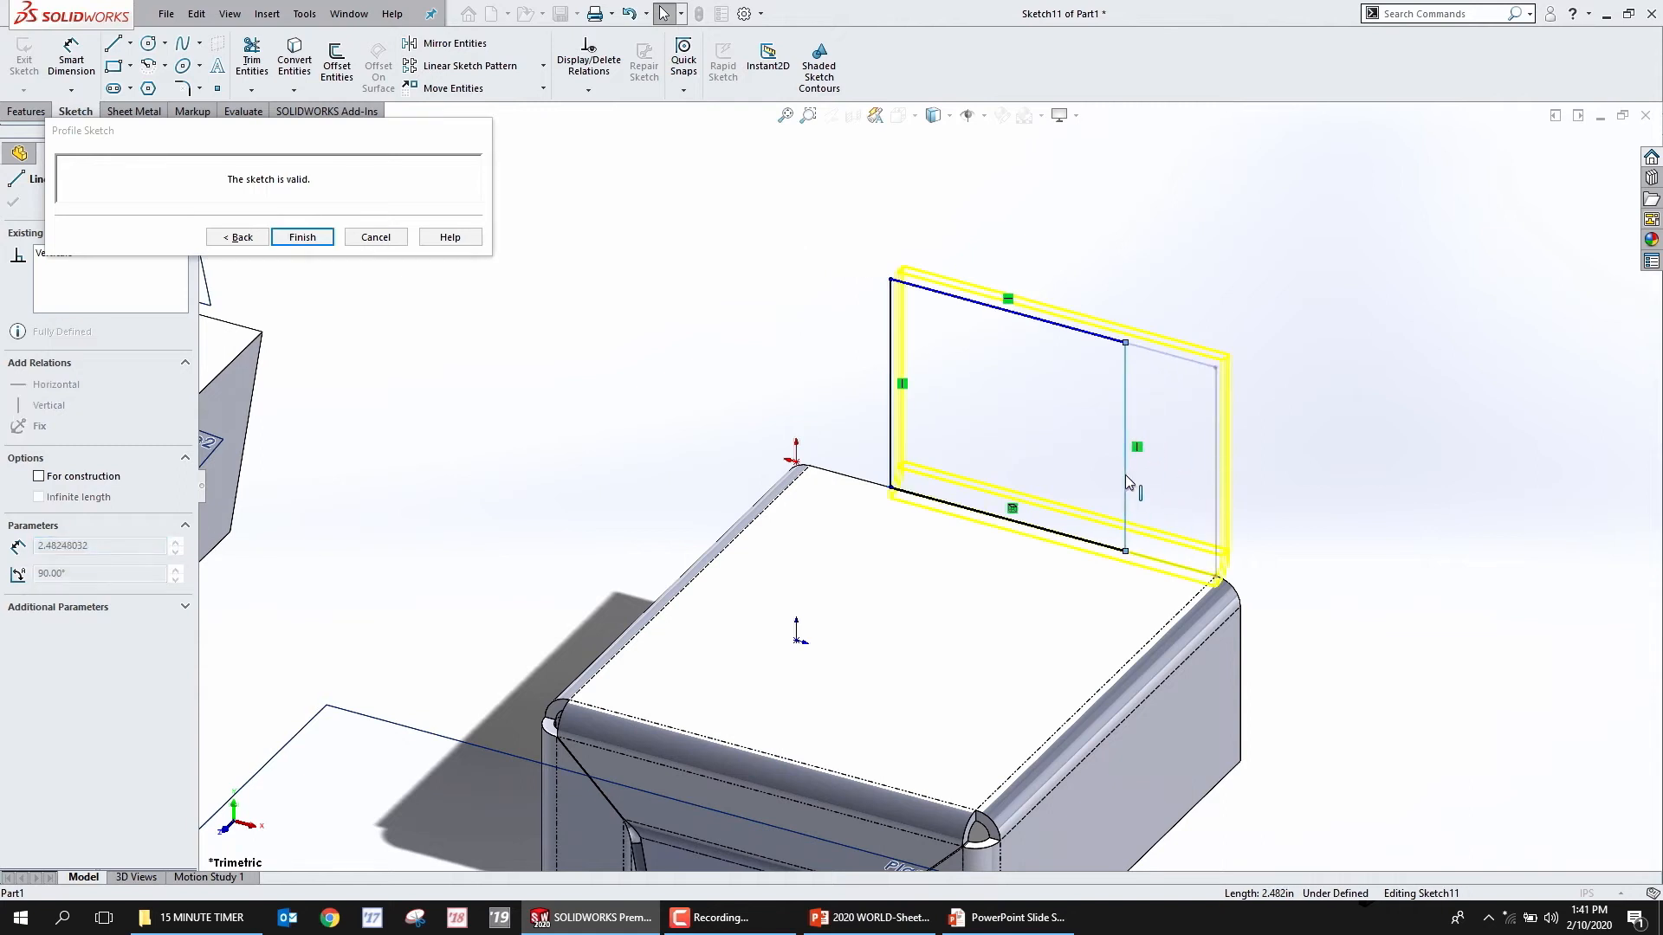
{"action": "left_click", "coordinate": [1286, 443]}
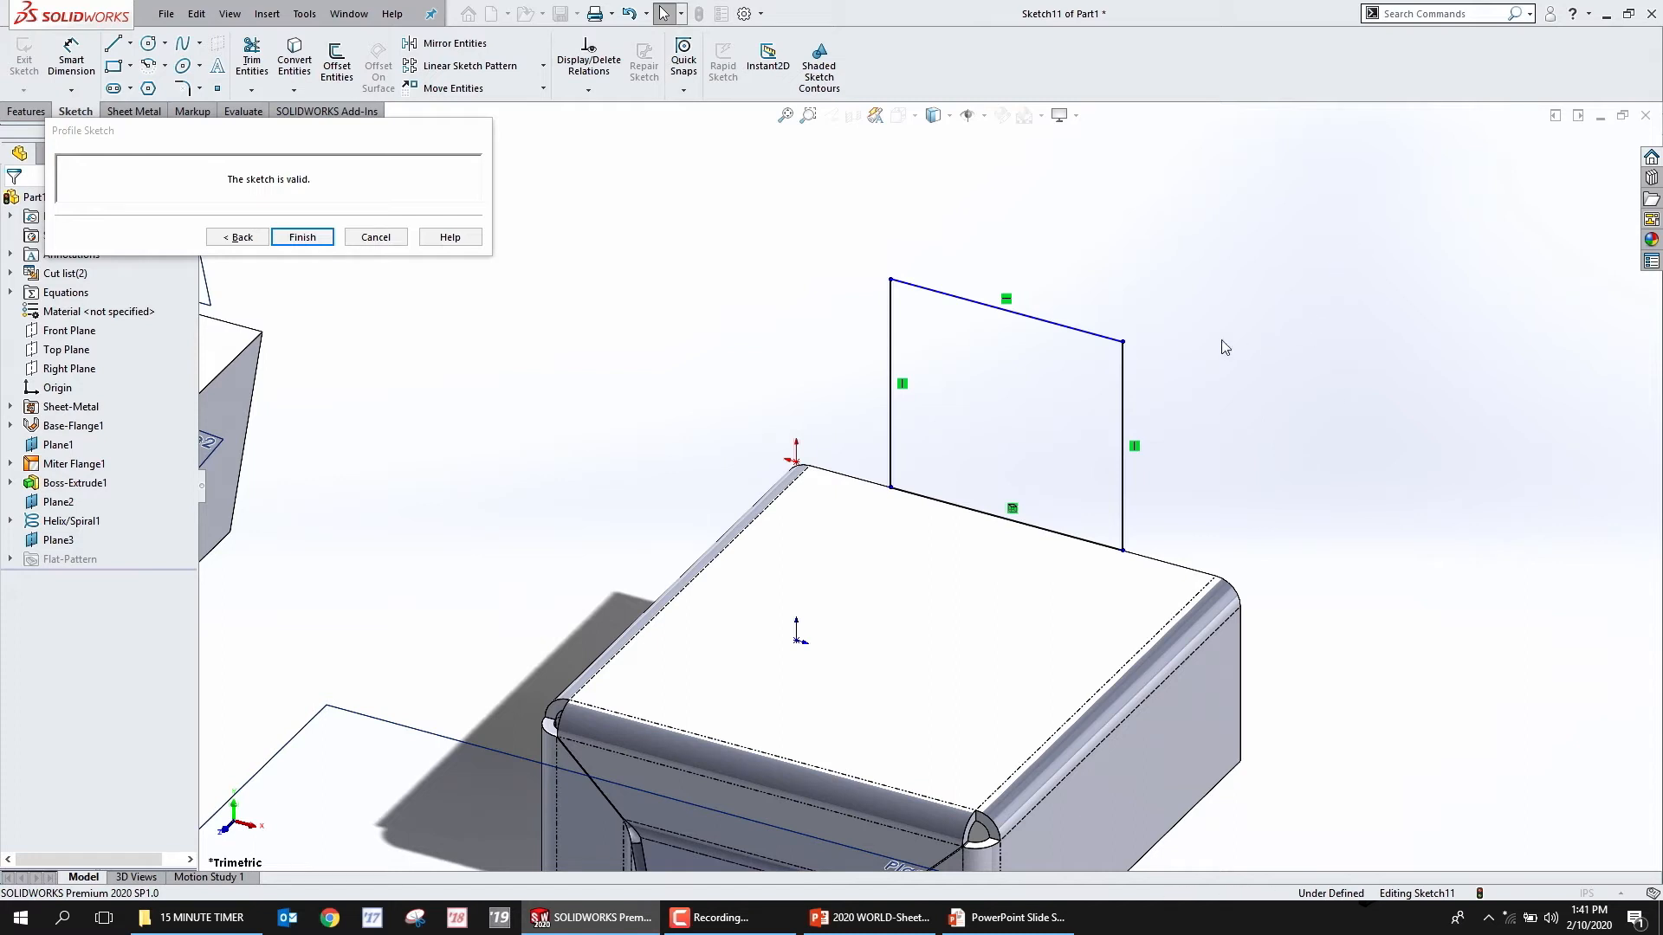
{"action": "left_click", "coordinate": [293, 239]}
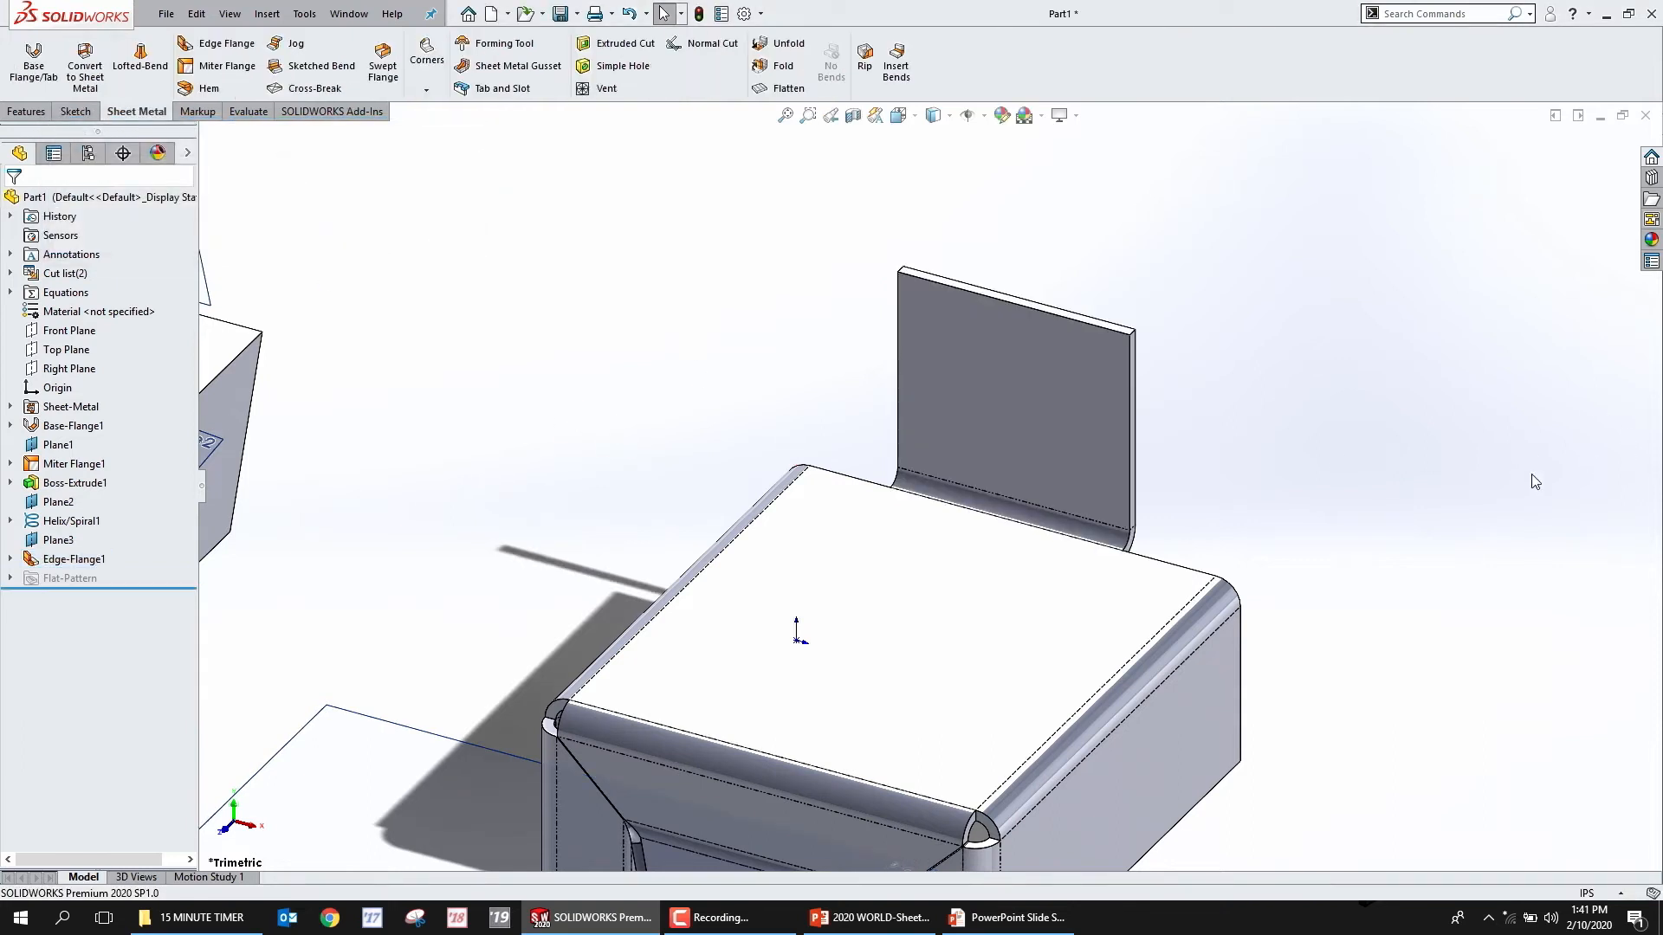
Create a new part from the Part-IPS template and sketch two separate circles on the Top Plane, about 3.2 in and 1.3 in diameter
{"action": "left_click", "coordinate": [491, 13]}
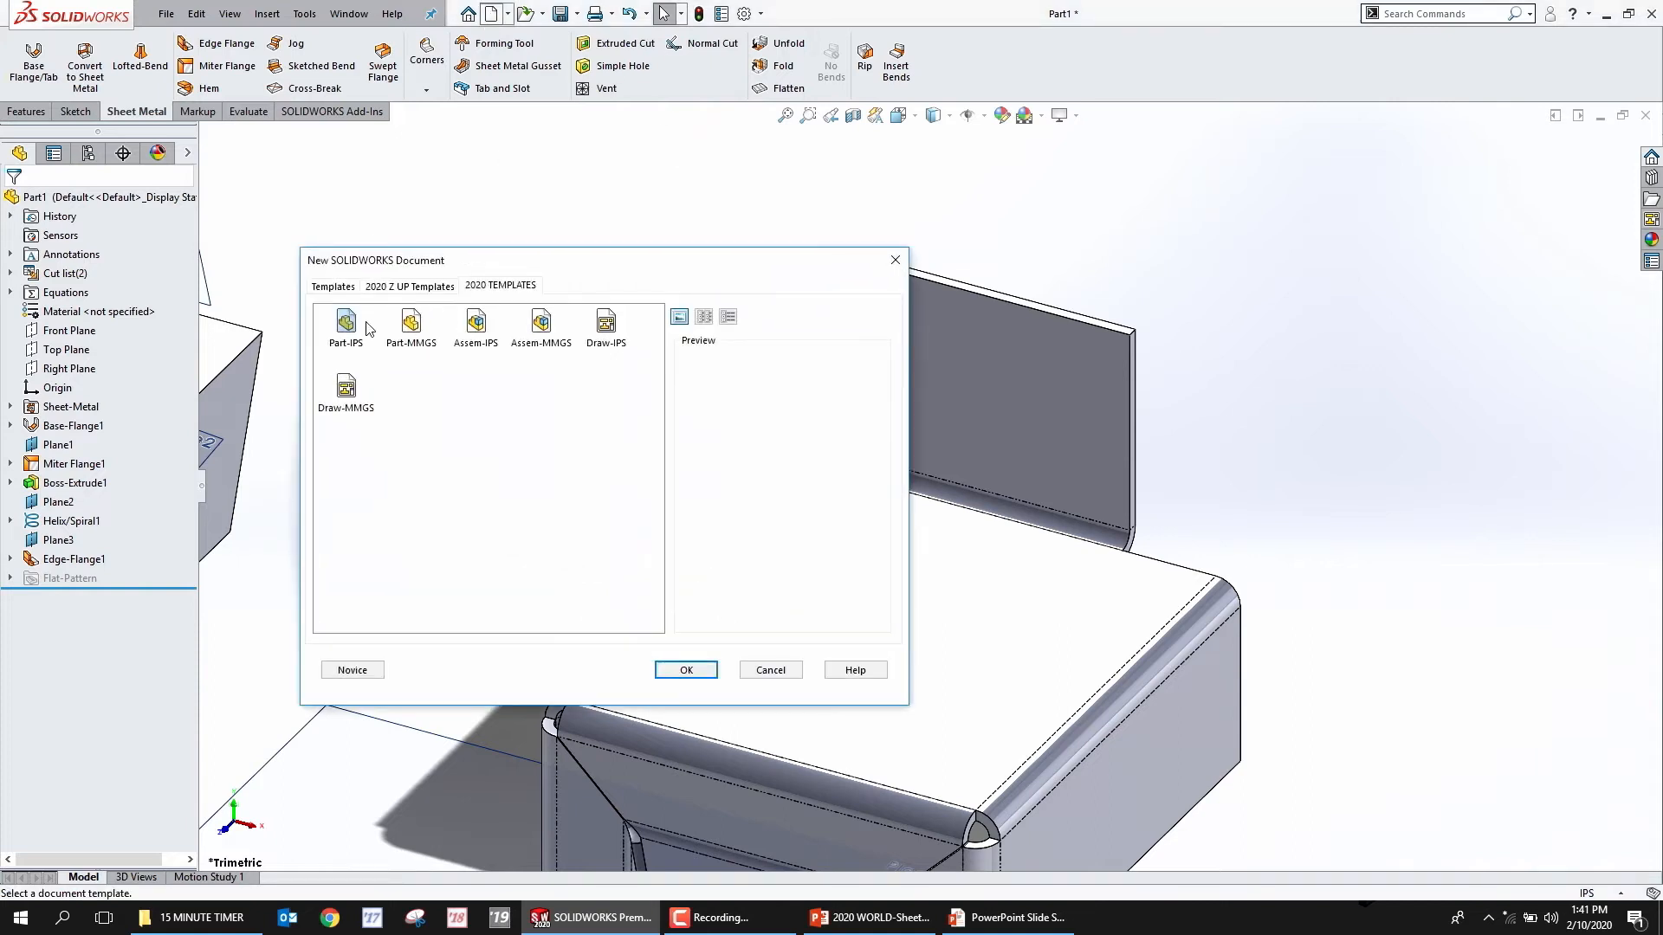
{"action": "double_click", "coordinate": [347, 324]}
{"action": "left_click", "coordinate": [66, 311]}
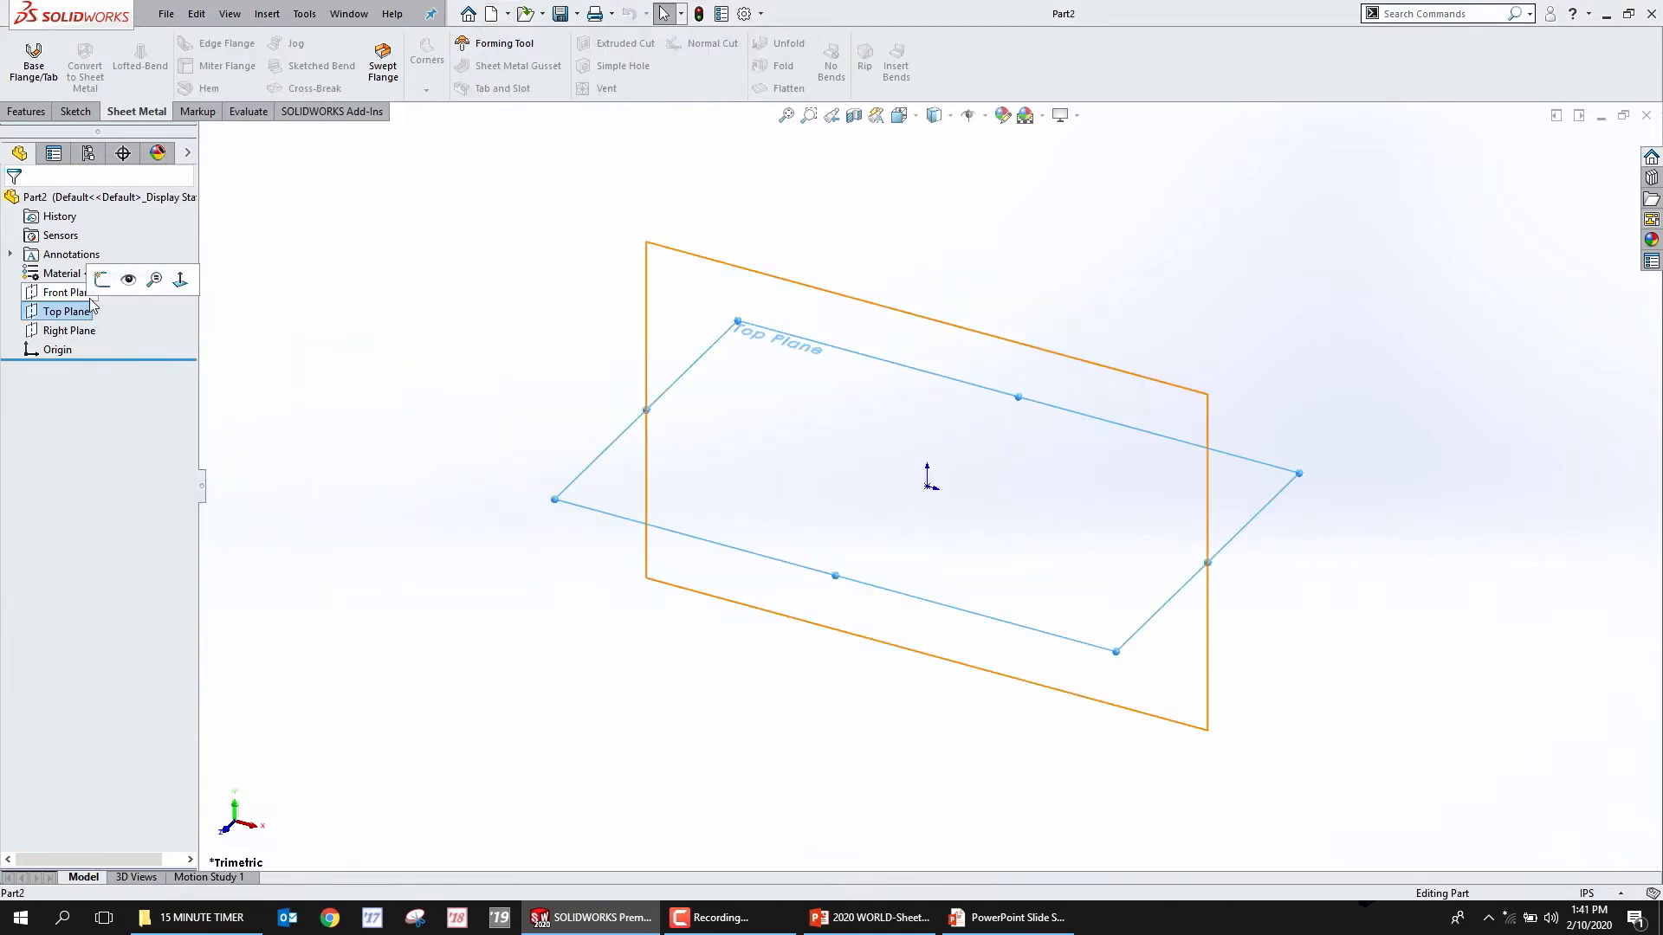
{"action": "key", "text": "s"}
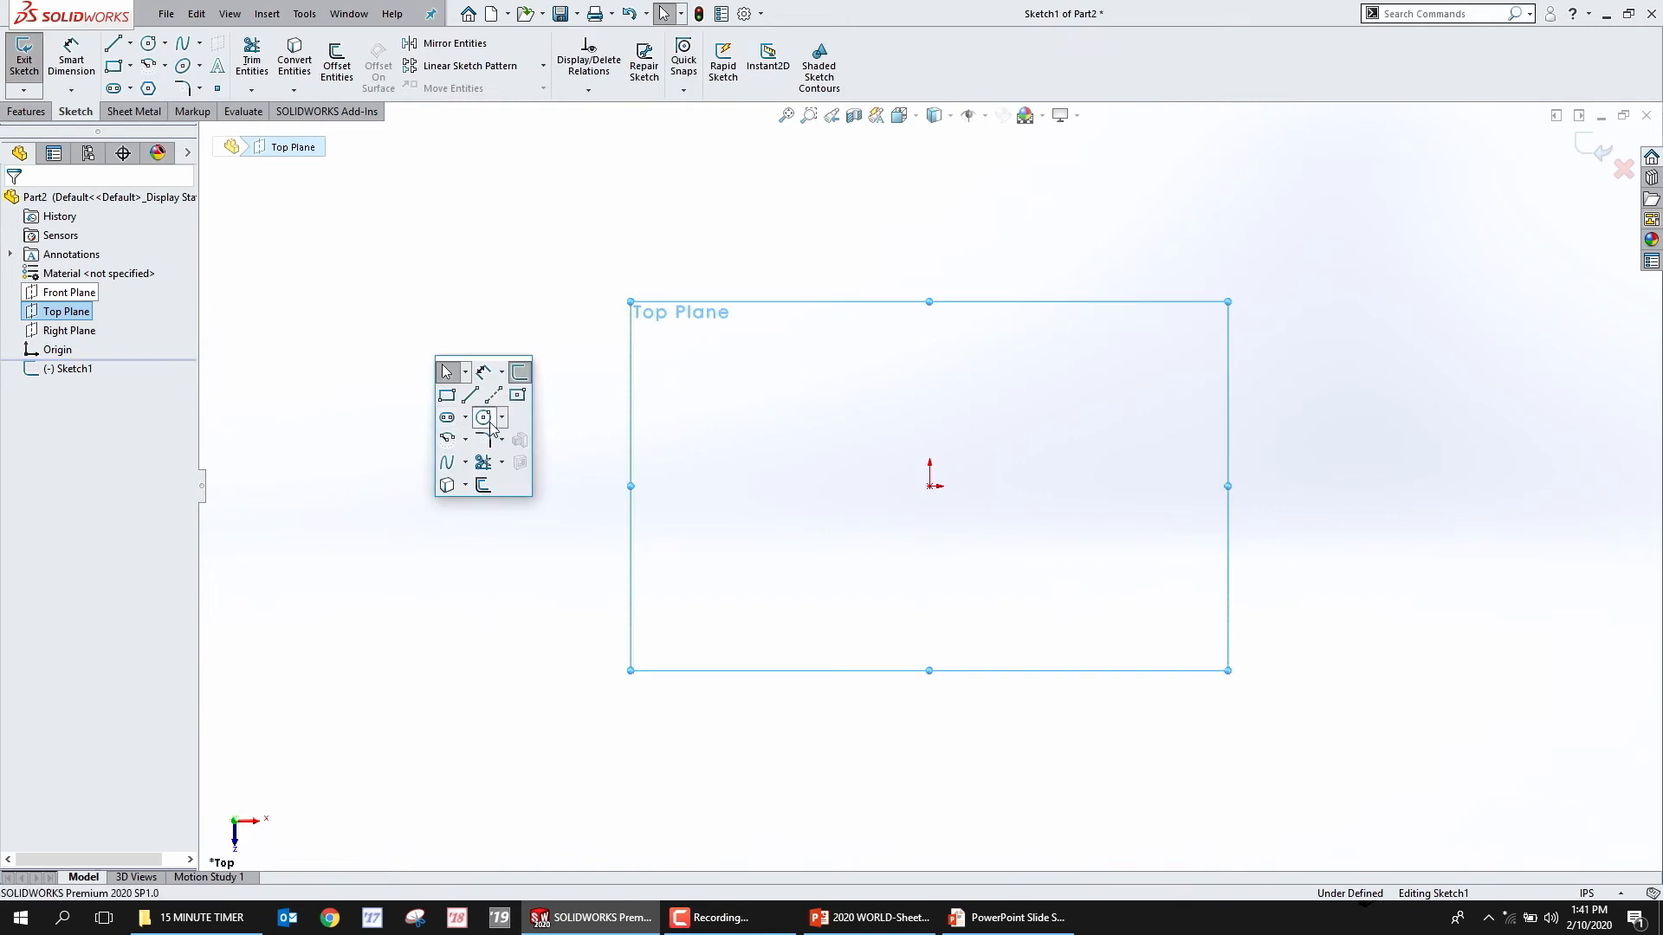
{"action": "left_click", "coordinate": [488, 421]}
{"action": "left_click", "coordinate": [533, 486]}
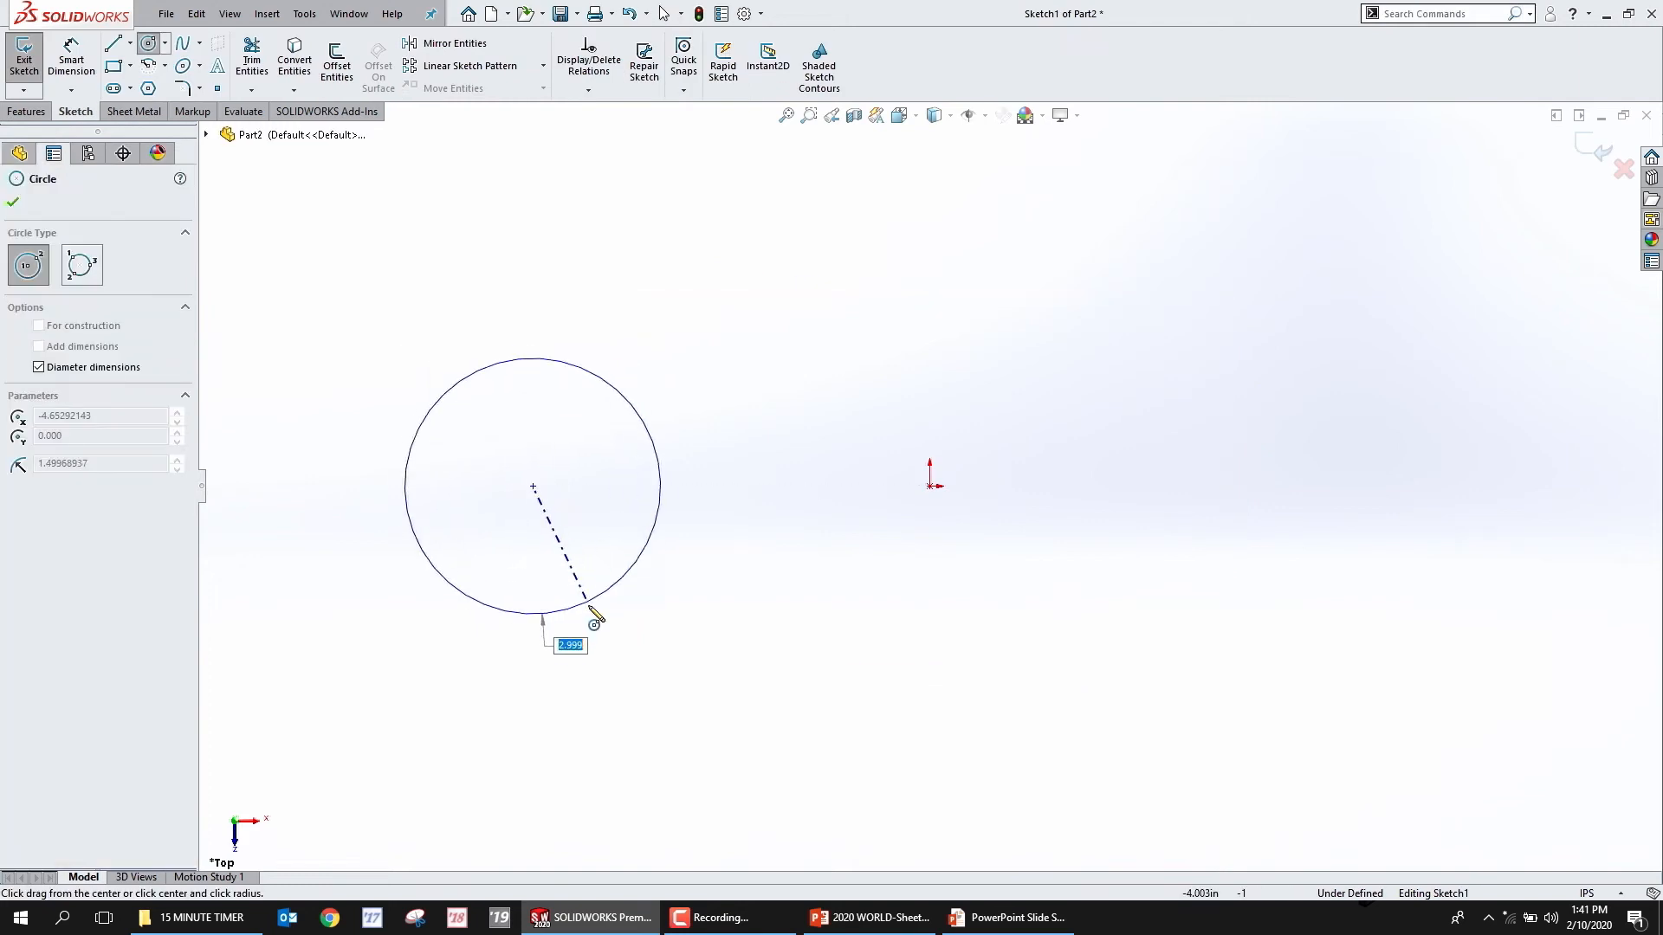
{"action": "left_click", "coordinate": [590, 609]}
{"action": "left_click", "coordinate": [1237, 485]}
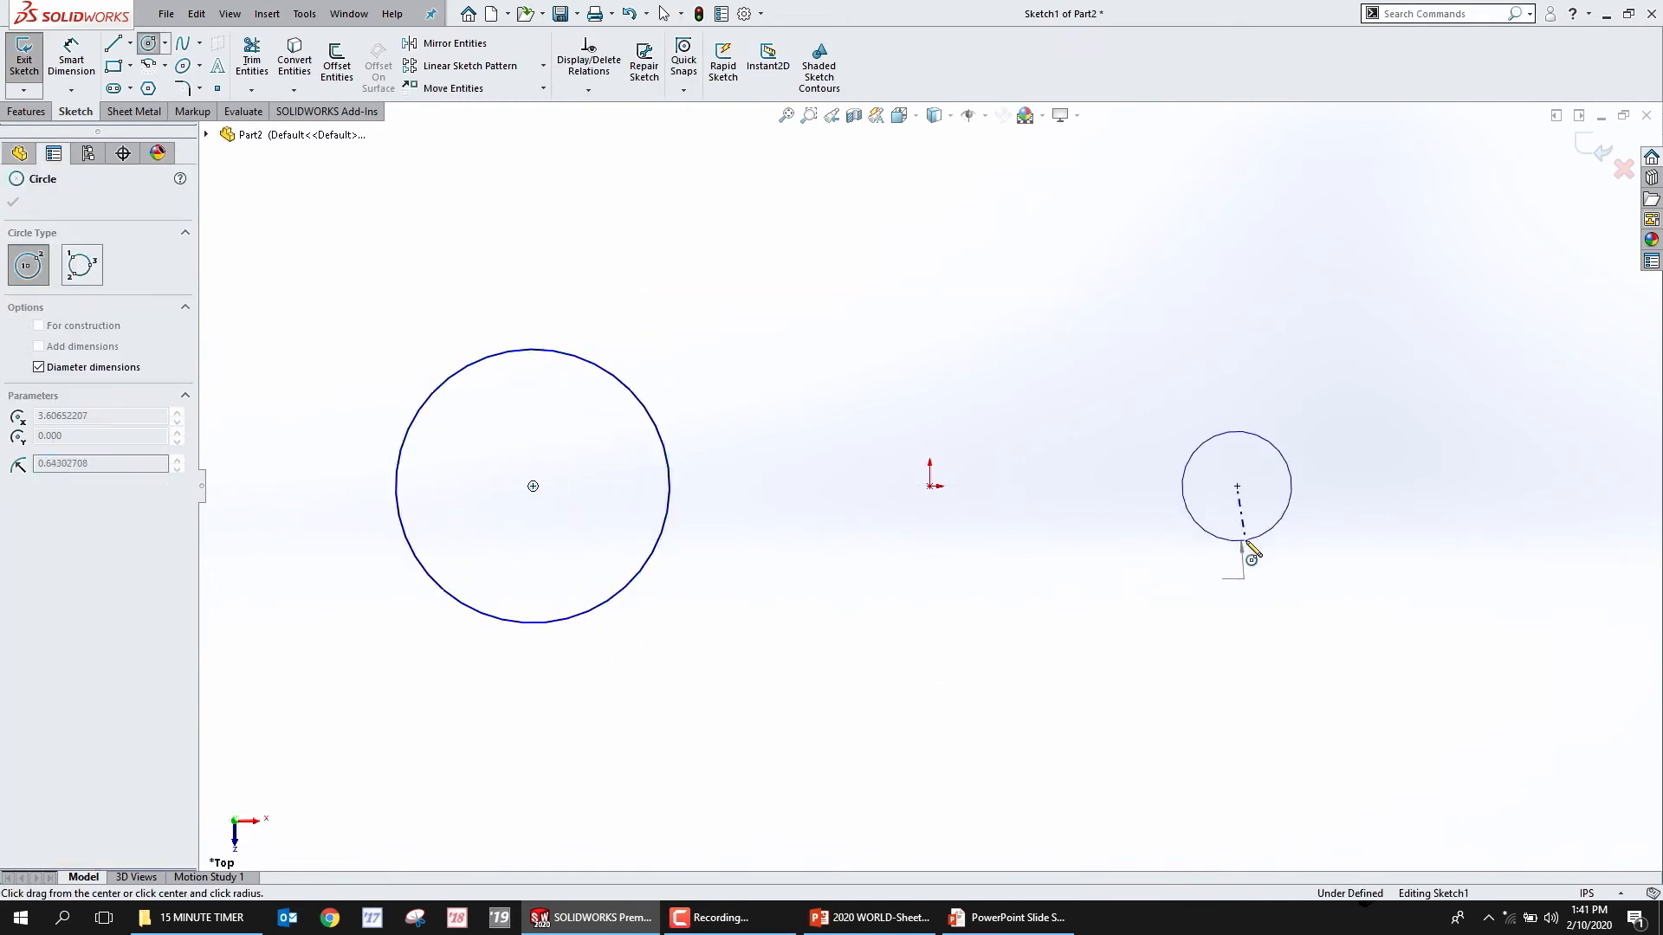
{"action": "left_click", "coordinate": [1245, 539]}
Extrude both circles upward from the sketch plane into cylinders 1.4 in tall
{"action": "left_click", "coordinate": [26, 111]}
{"action": "left_click", "coordinate": [32, 59]}
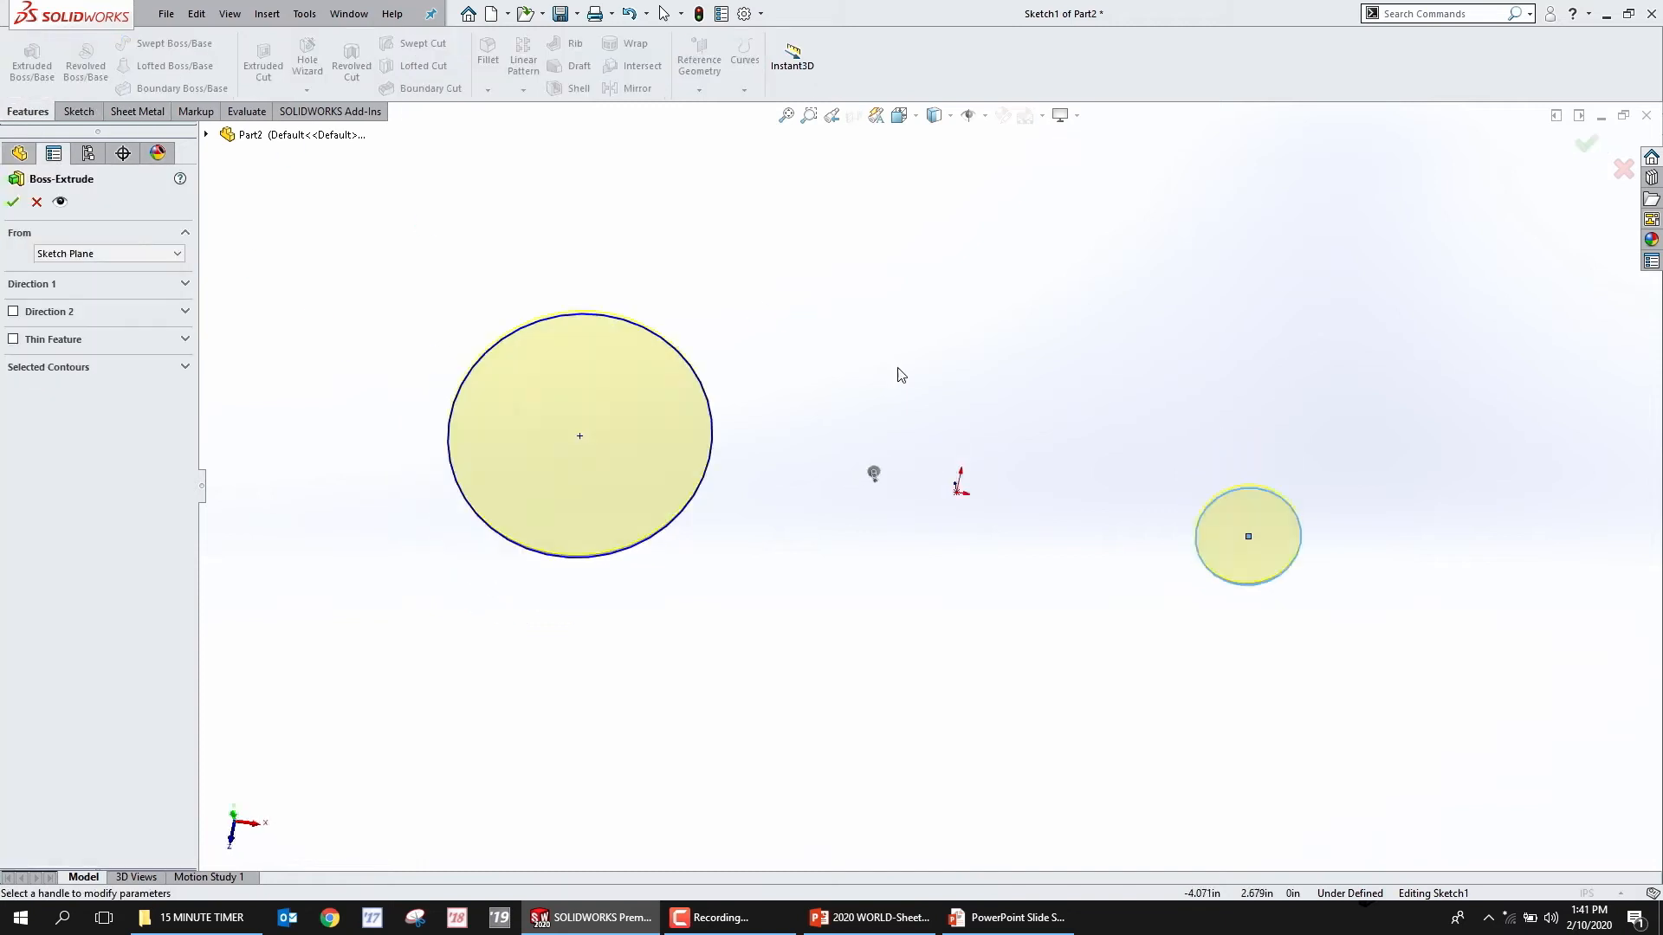
{"action": "left_click_drag", "start_coordinate": [932, 471], "coordinate": [1266, 375]}
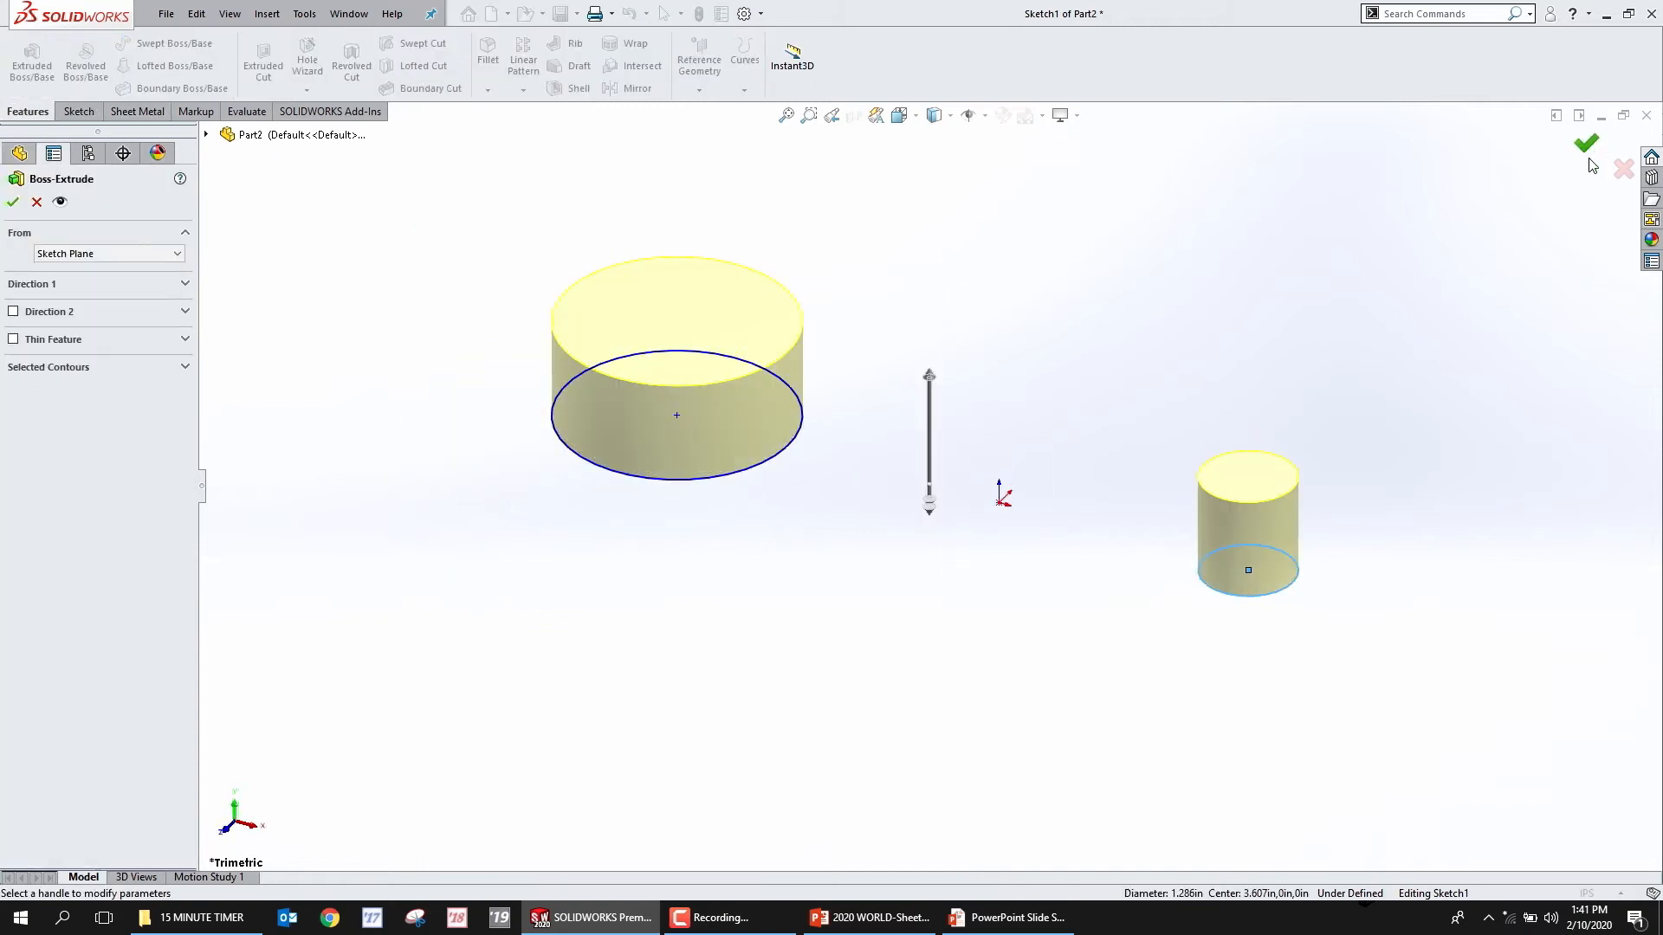
{"action": "key", "text": "Return"}
In a new Front Plane sketch, use Convert Entities on the top circular edges of both cylinders, and finish the sketch
{"action": "left_click", "coordinate": [70, 311]}
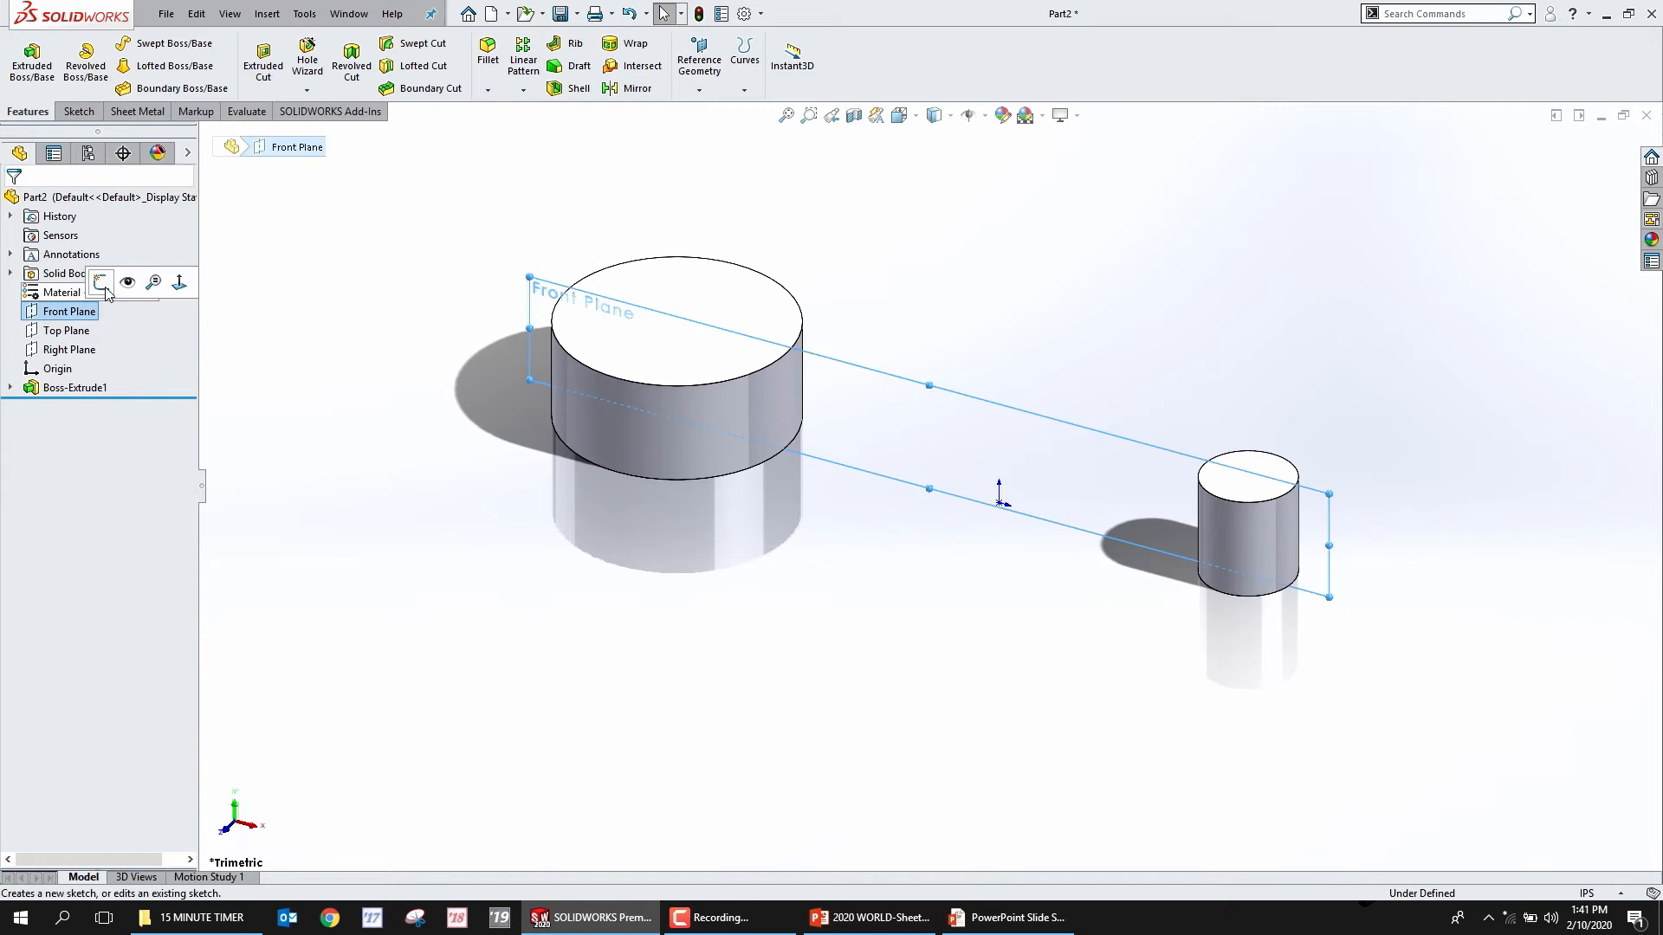
{"action": "left_click", "coordinate": [109, 292]}
{"action": "left_click", "coordinate": [661, 385]}
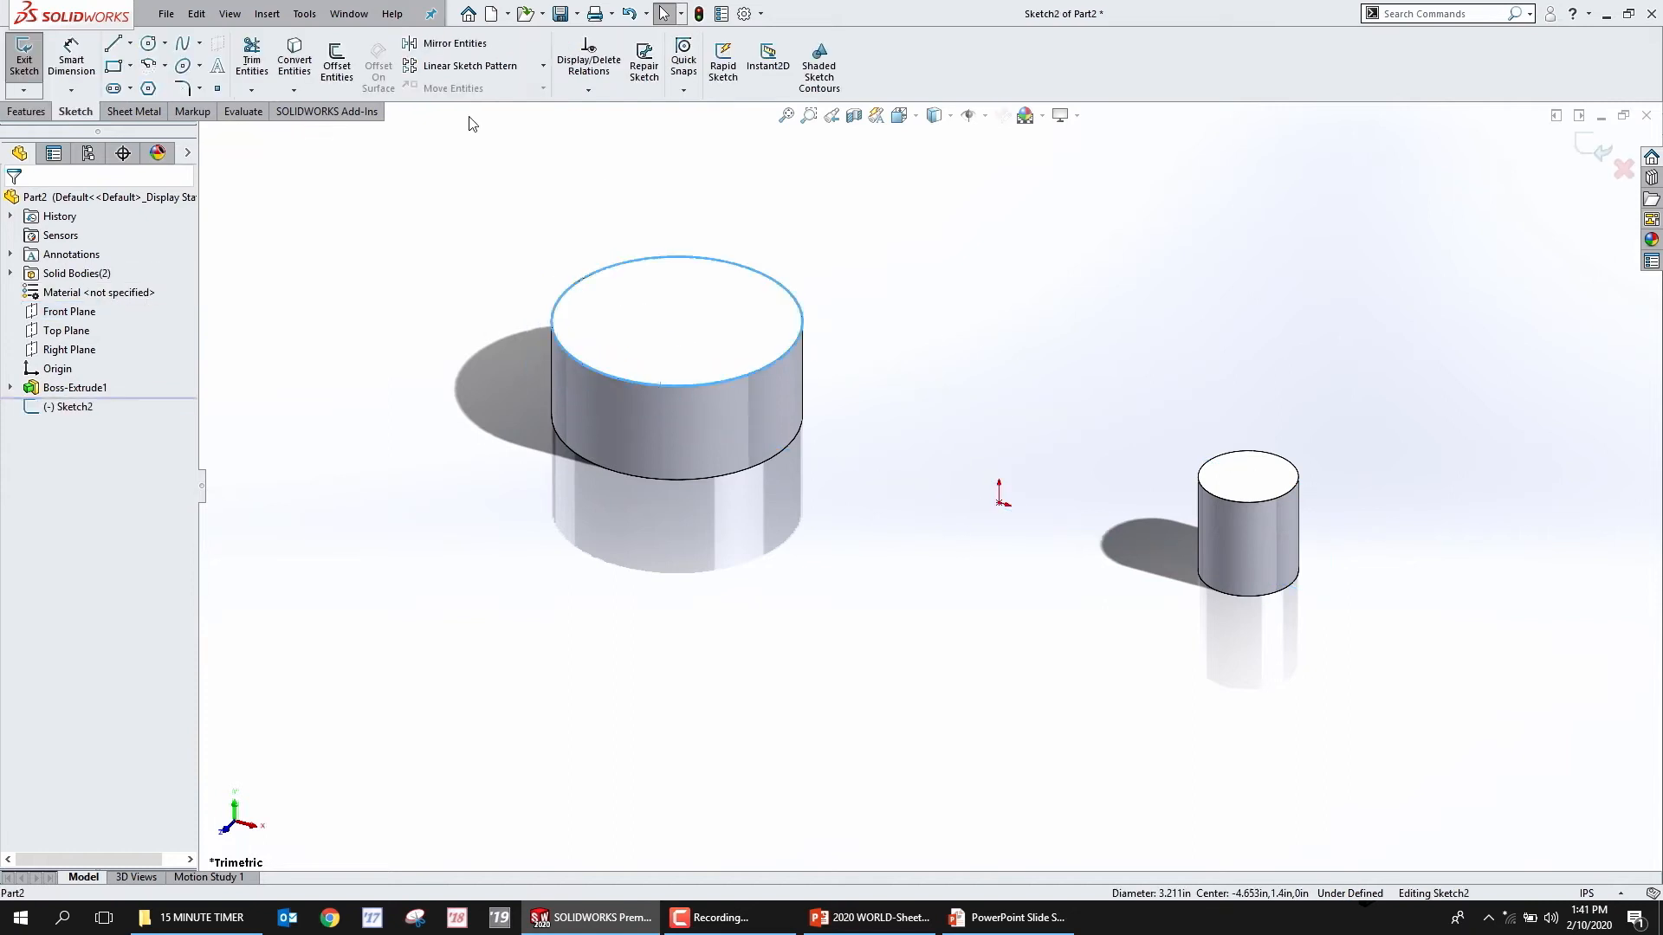
{"action": "left_click", "coordinate": [292, 54]}
{"action": "left_click", "coordinate": [1245, 501]}
{"action": "left_click", "coordinate": [293, 57]}
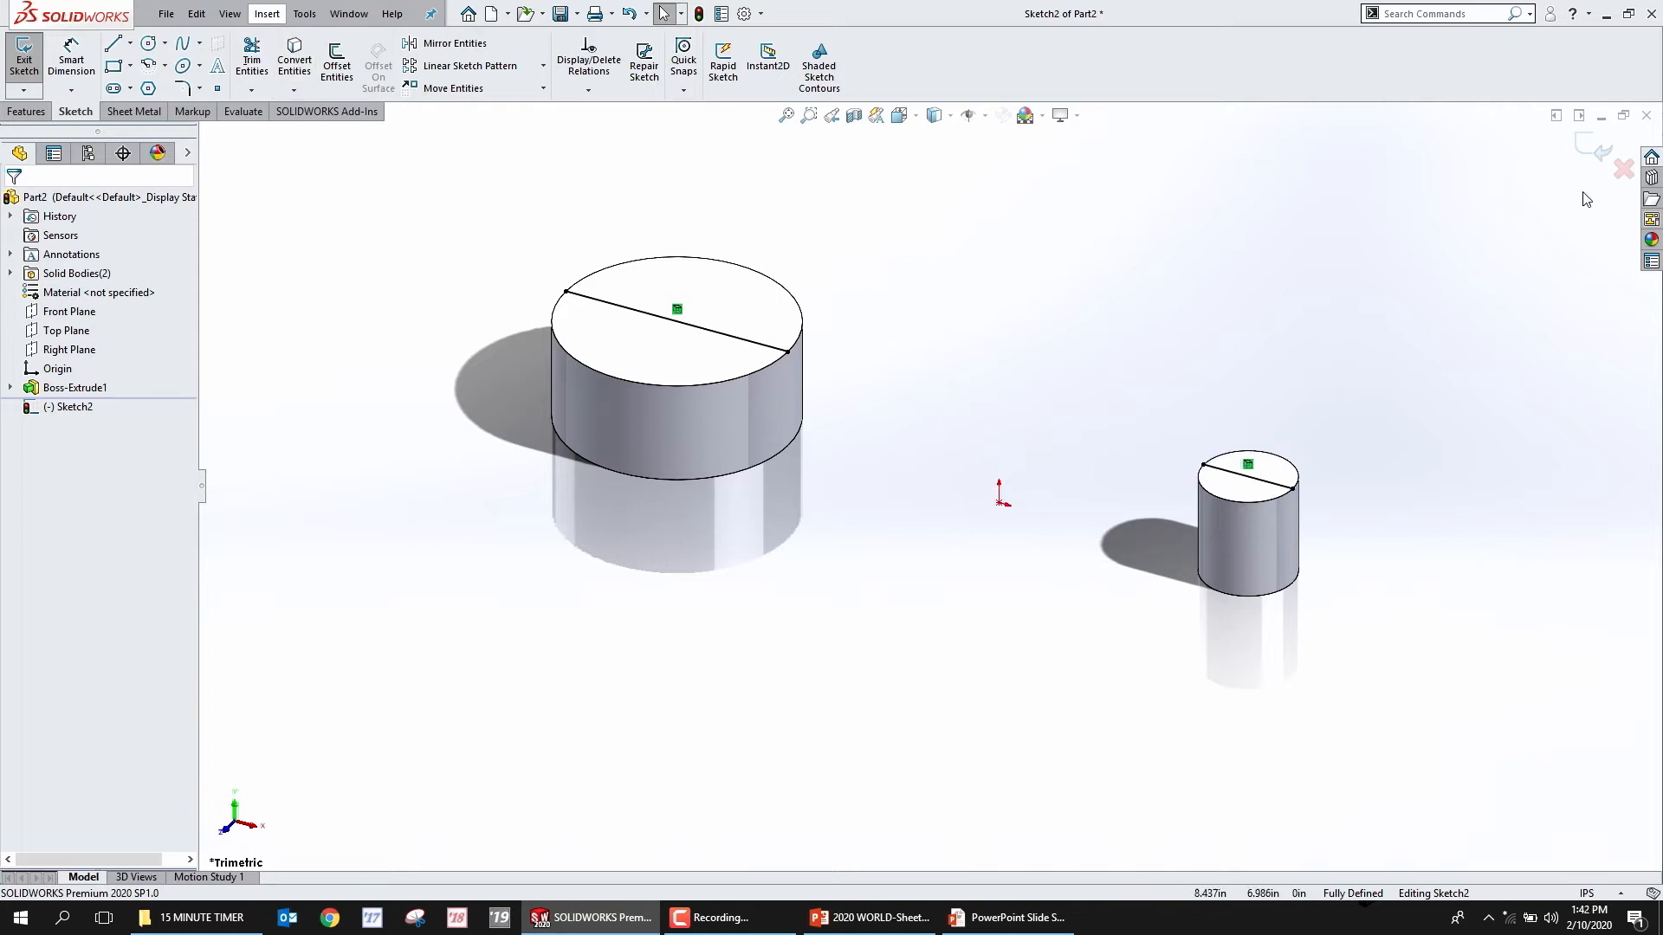
{"action": "left_click", "coordinate": [1598, 160]}
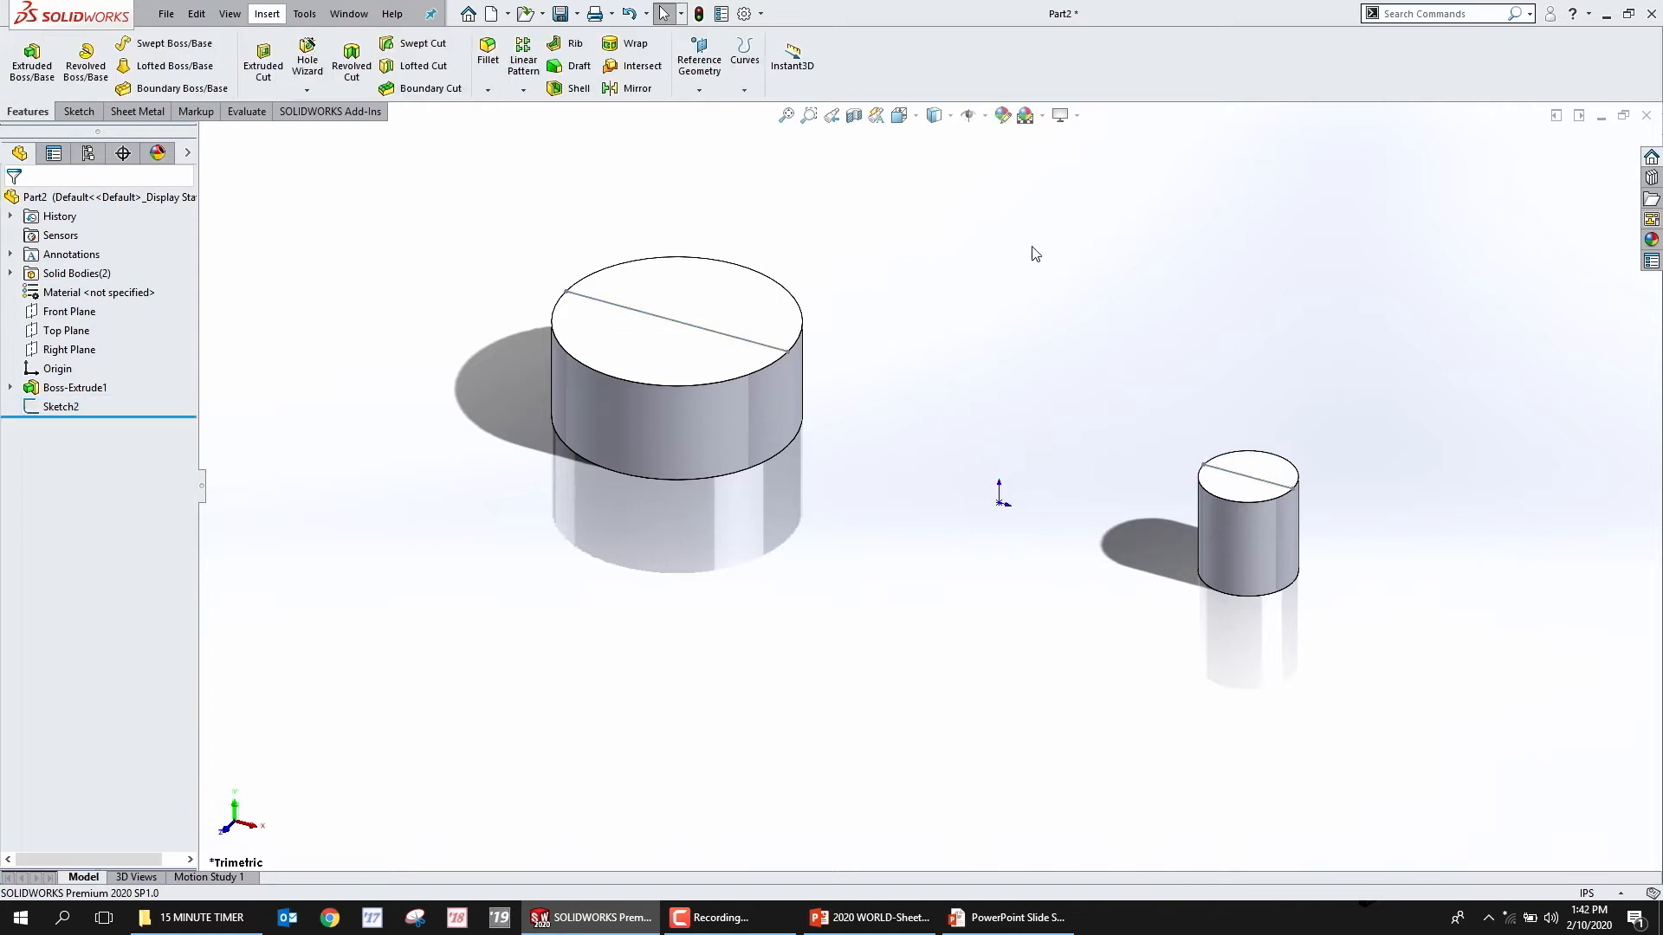
Set the sketch color of the converted lines to red
{"action": "right_click", "coordinate": [60, 407]}
{"action": "left_click", "coordinate": [125, 606]}
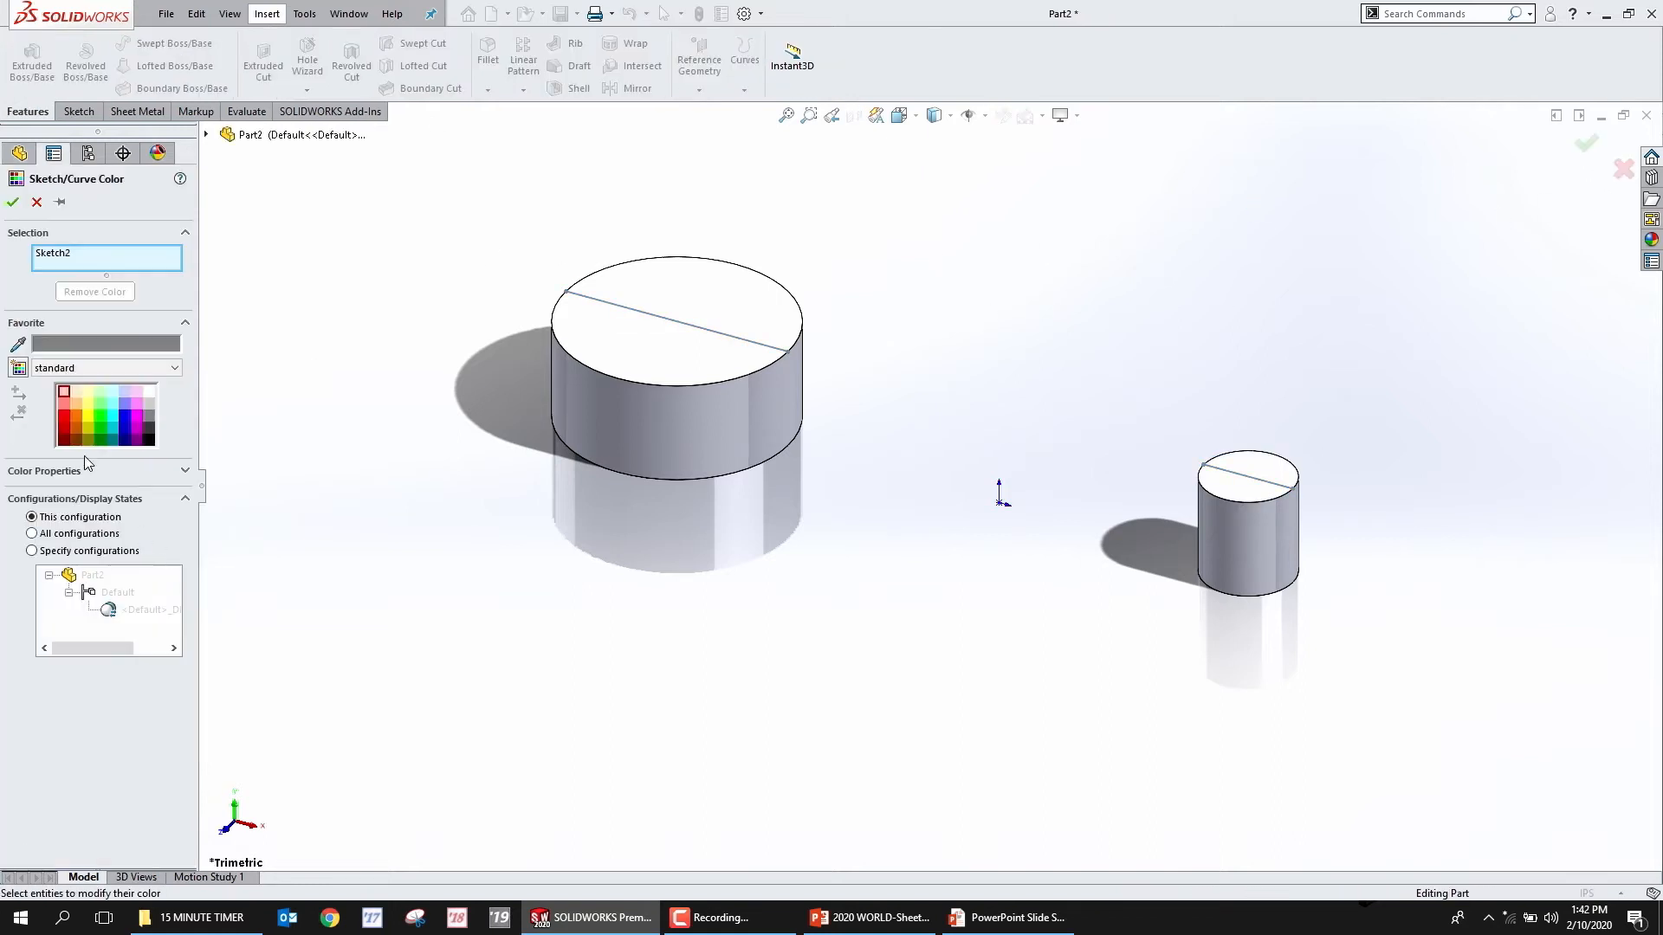
{"action": "left_click", "coordinate": [69, 421]}
{"action": "left_click", "coordinate": [12, 201]}
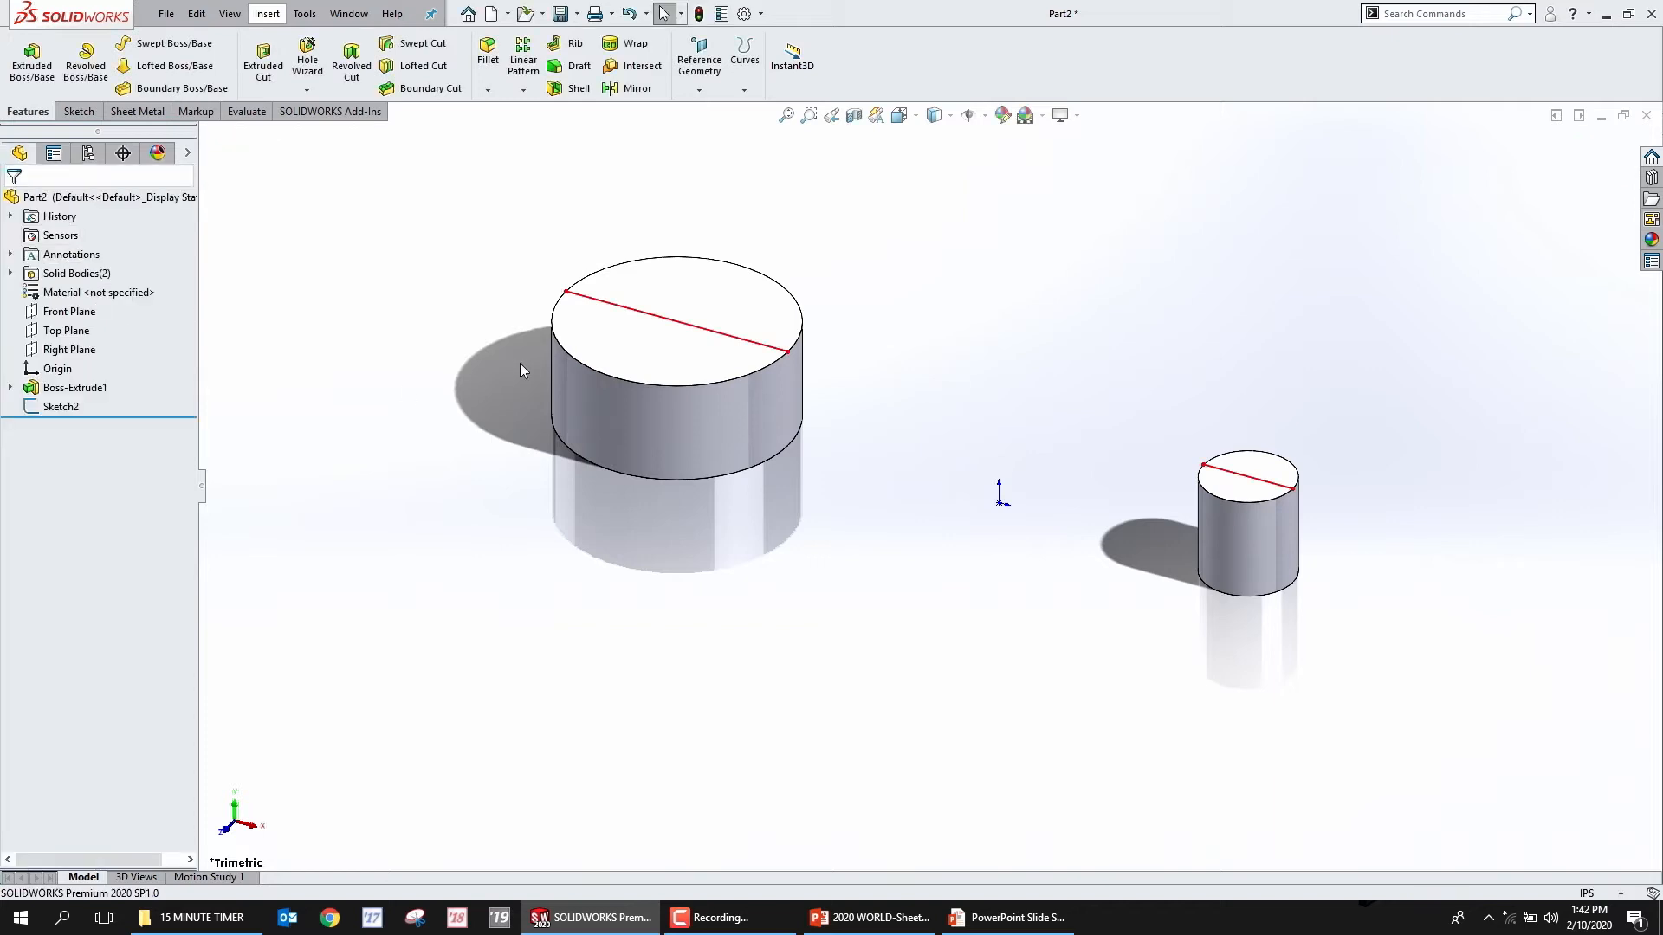
Edit the base sketch, shrinking the larger circle to about 0.88 in diameter and enlarging the other to about 5.64 in, and rebuild
{"action": "left_click", "coordinate": [668, 416]}
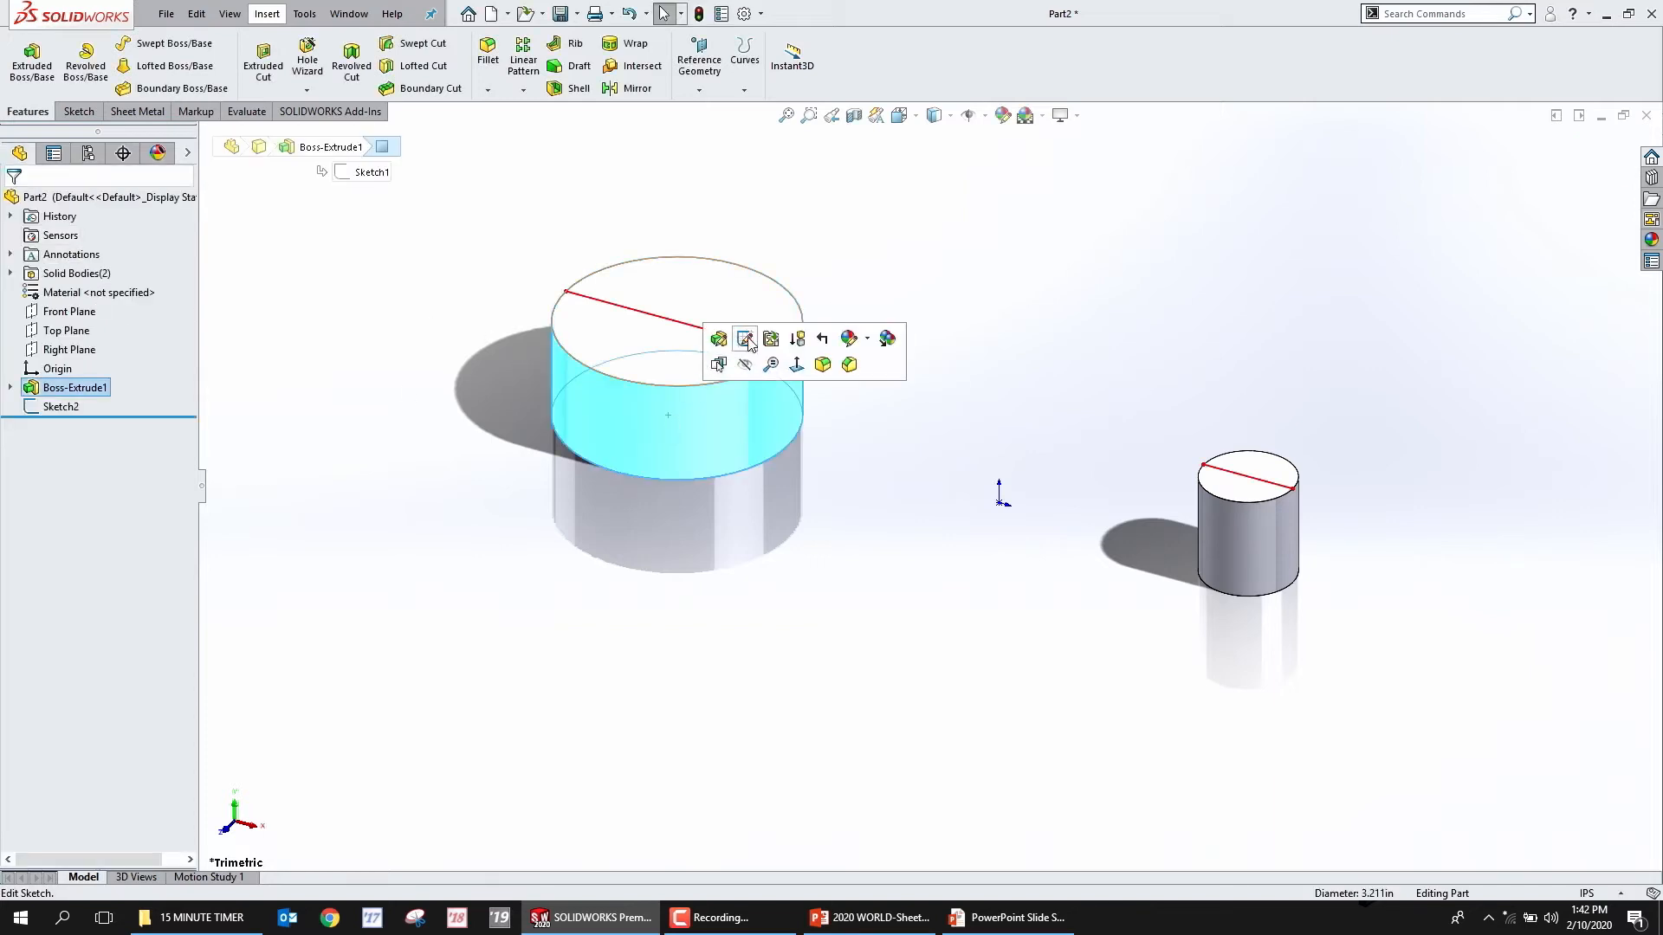
{"action": "left_click", "coordinate": [745, 339]}
{"action": "left_click_drag", "start_coordinate": [786, 467], "coordinate": [700, 429]}
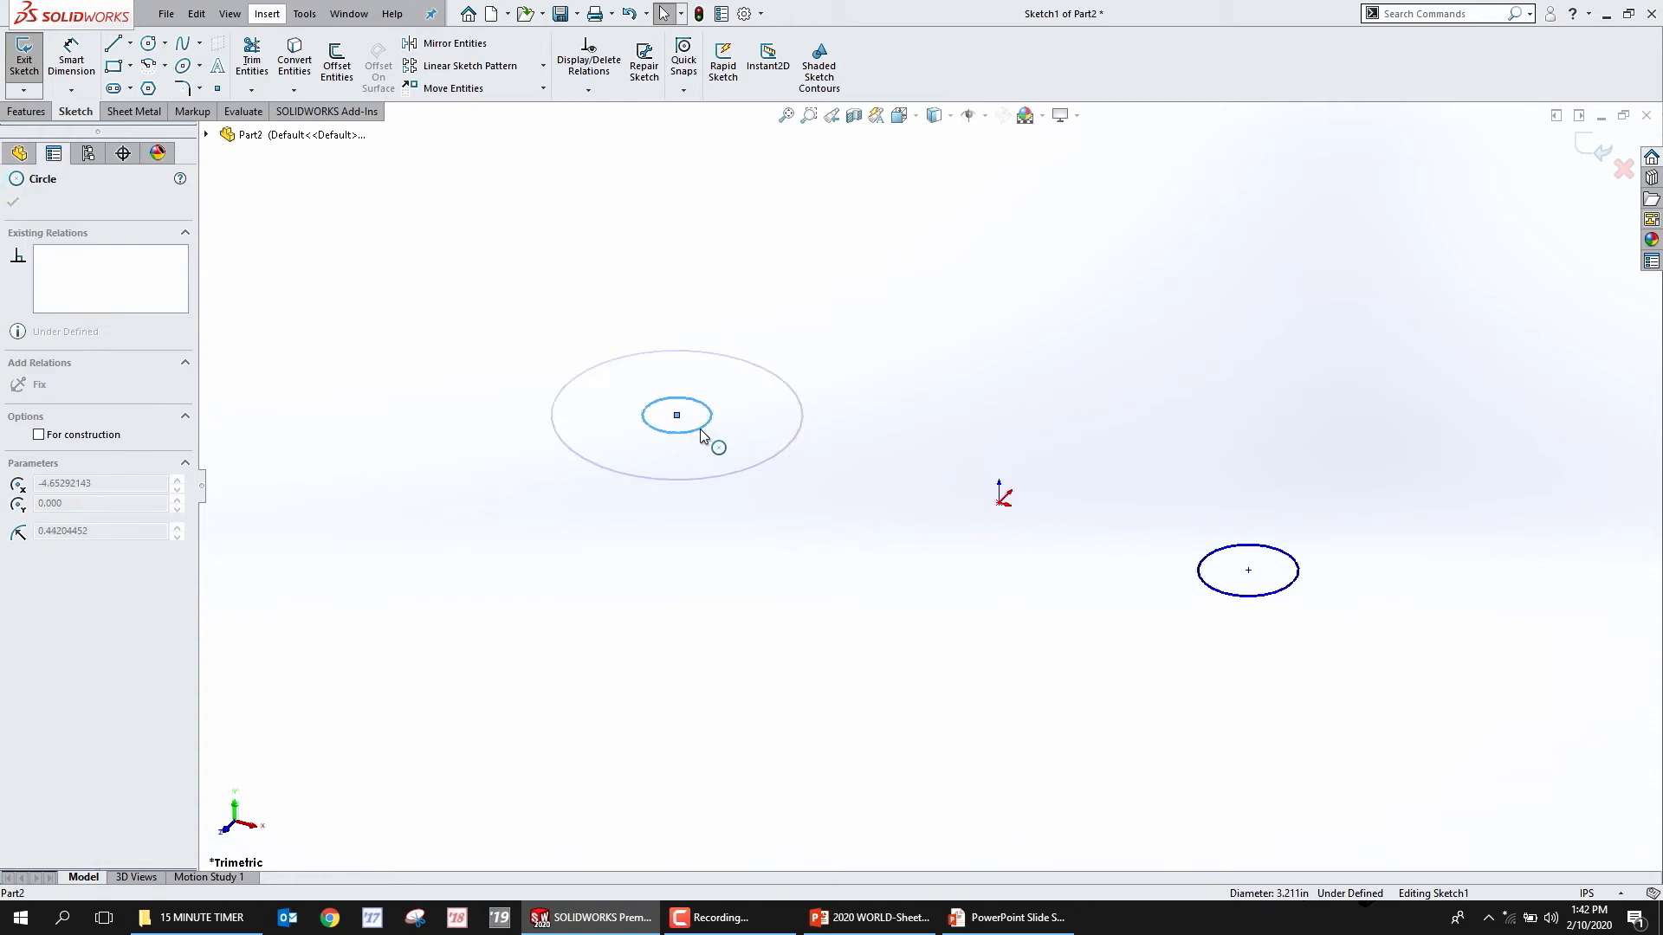
{"action": "left_click_drag", "start_coordinate": [1237, 604], "coordinate": [1141, 669]}
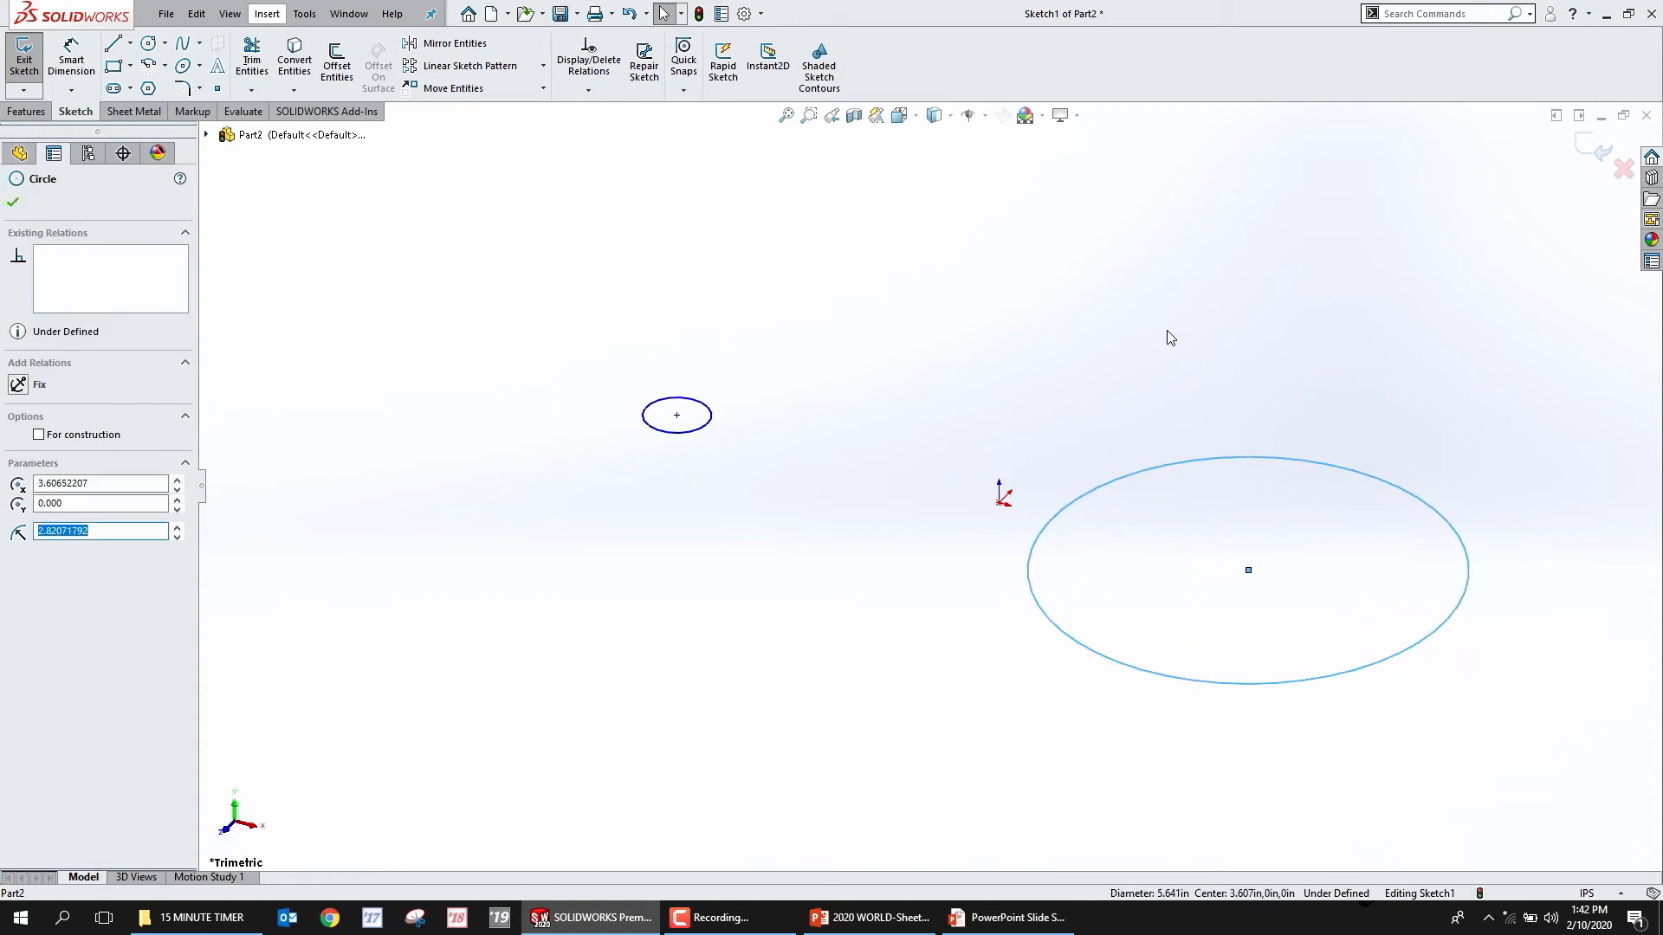
{"action": "left_click", "coordinate": [1172, 341]}
{"action": "left_click", "coordinate": [1583, 149]}
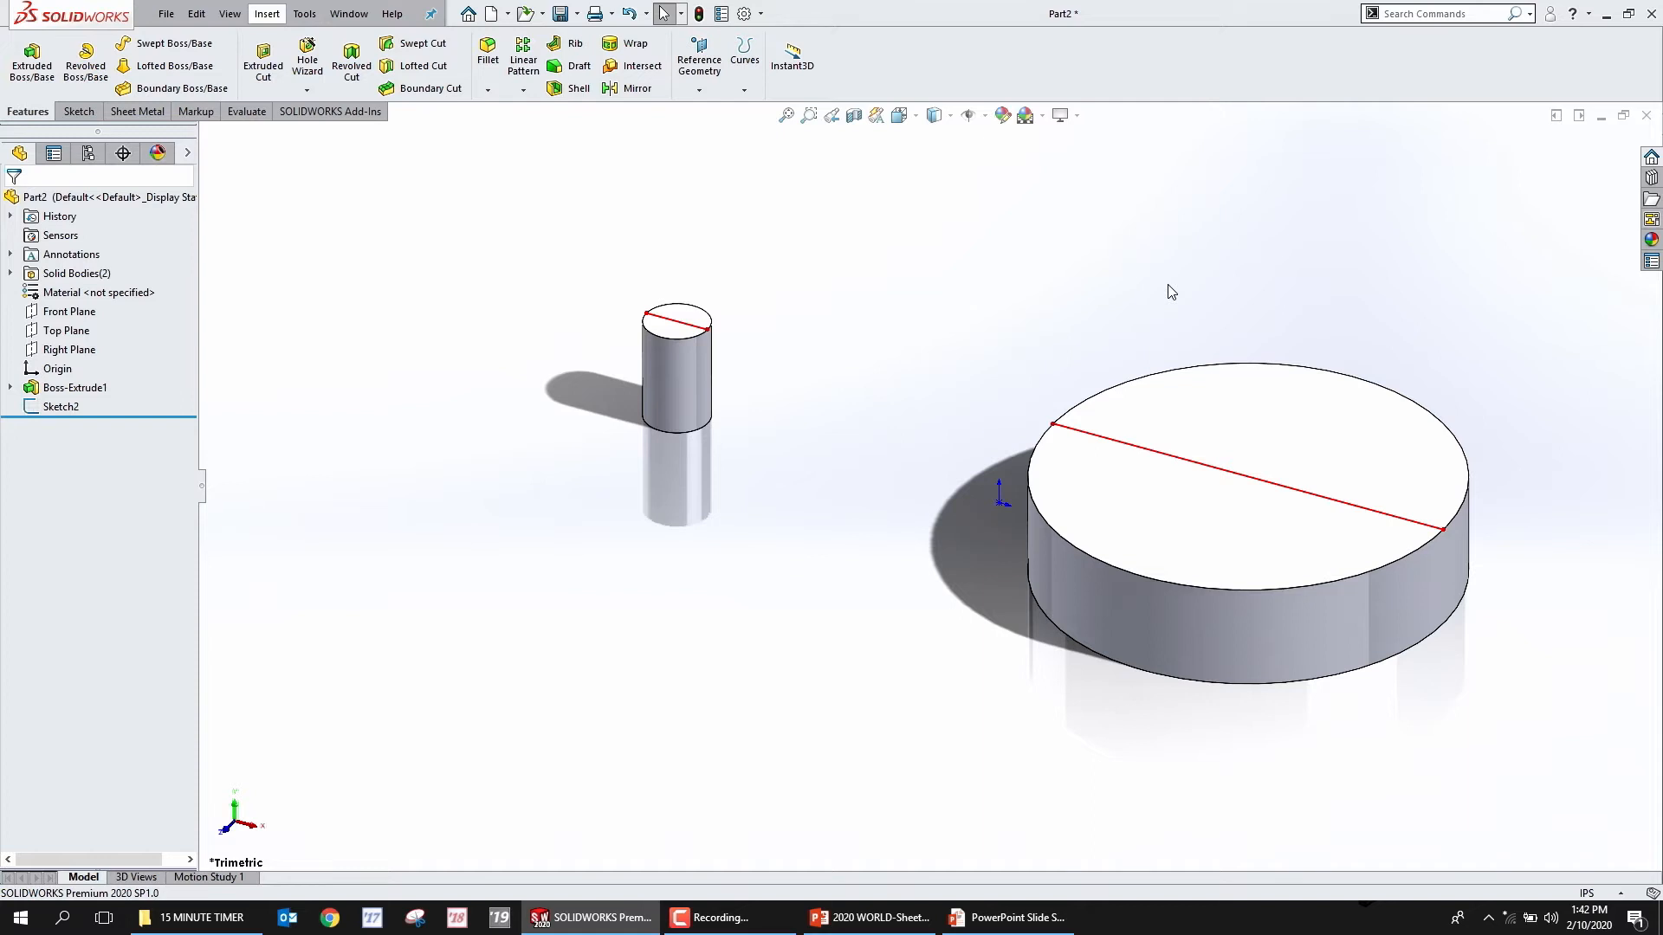
Edit the converted-lines sketch, pulling both endpoints of the large cylinder's line inward from its edge, and finish the sketch
{"action": "right_click", "coordinate": [1152, 461]}
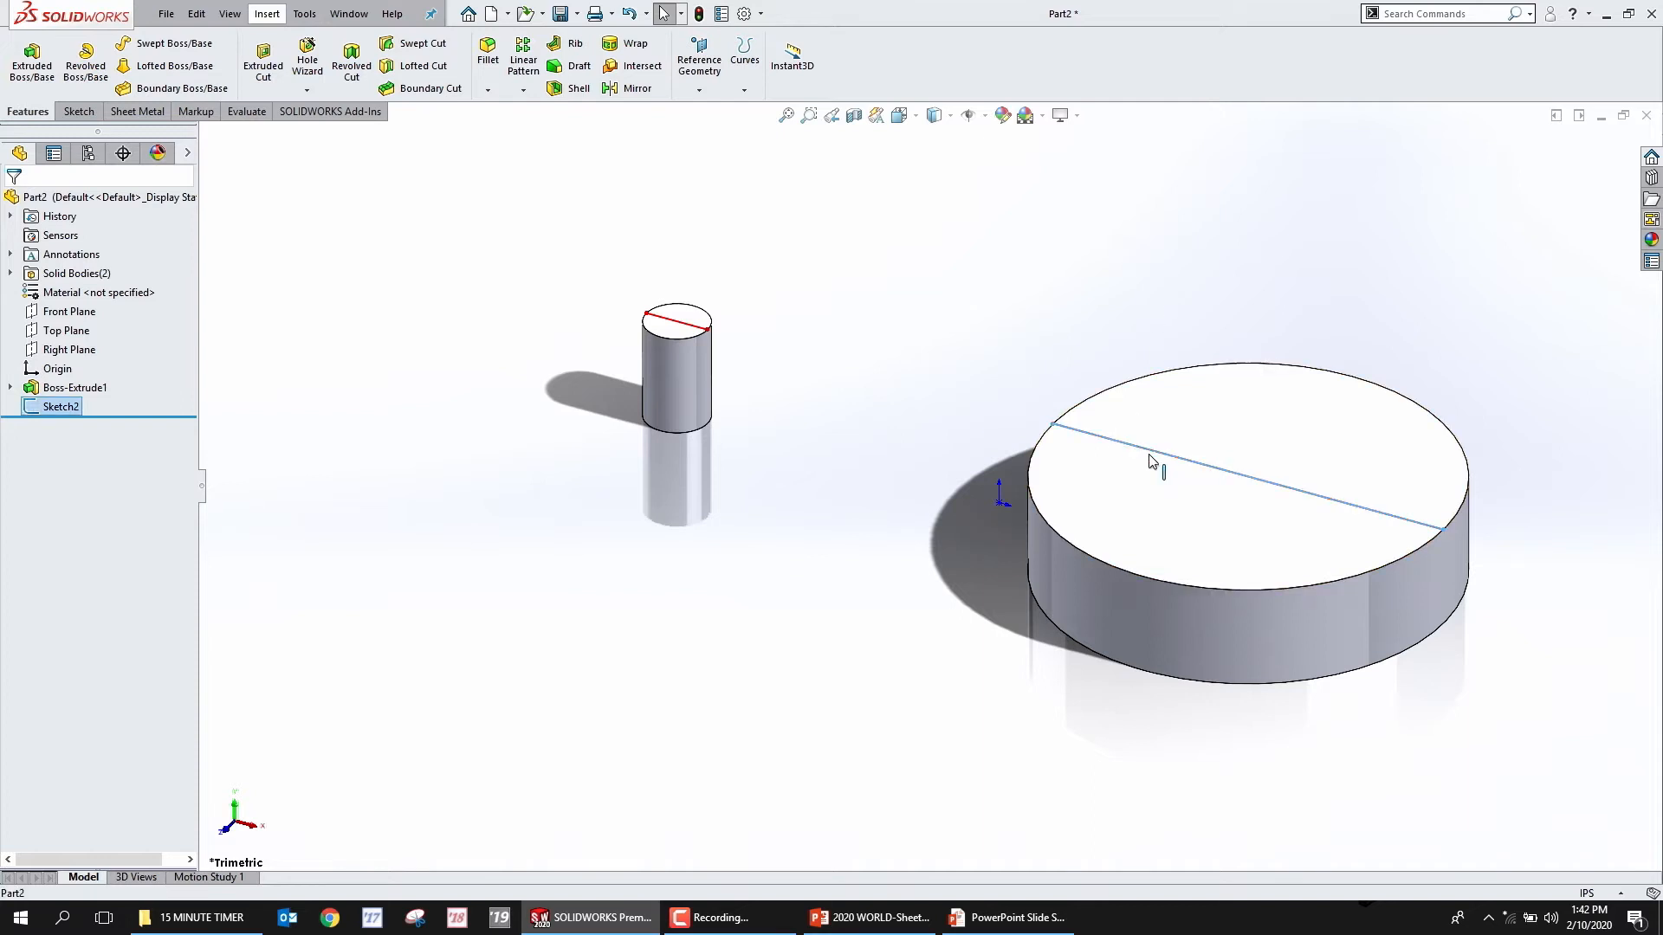
{"action": "left_click", "coordinate": [1162, 405]}
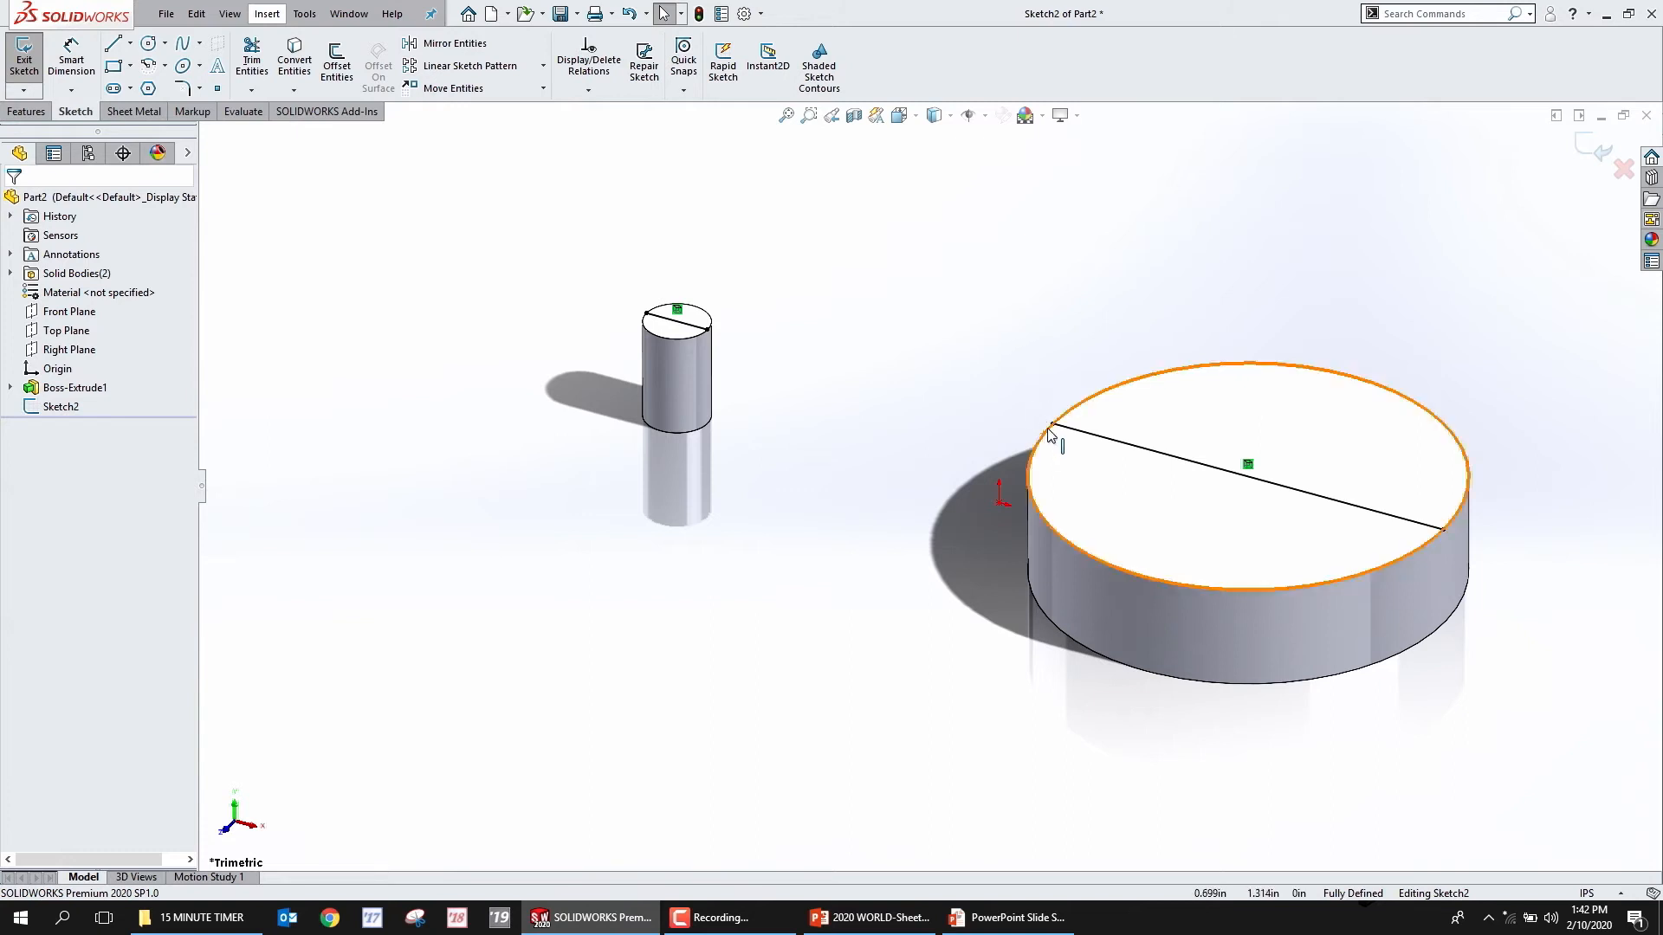
{"action": "left_click_drag", "start_coordinate": [1054, 427], "coordinate": [1154, 451]}
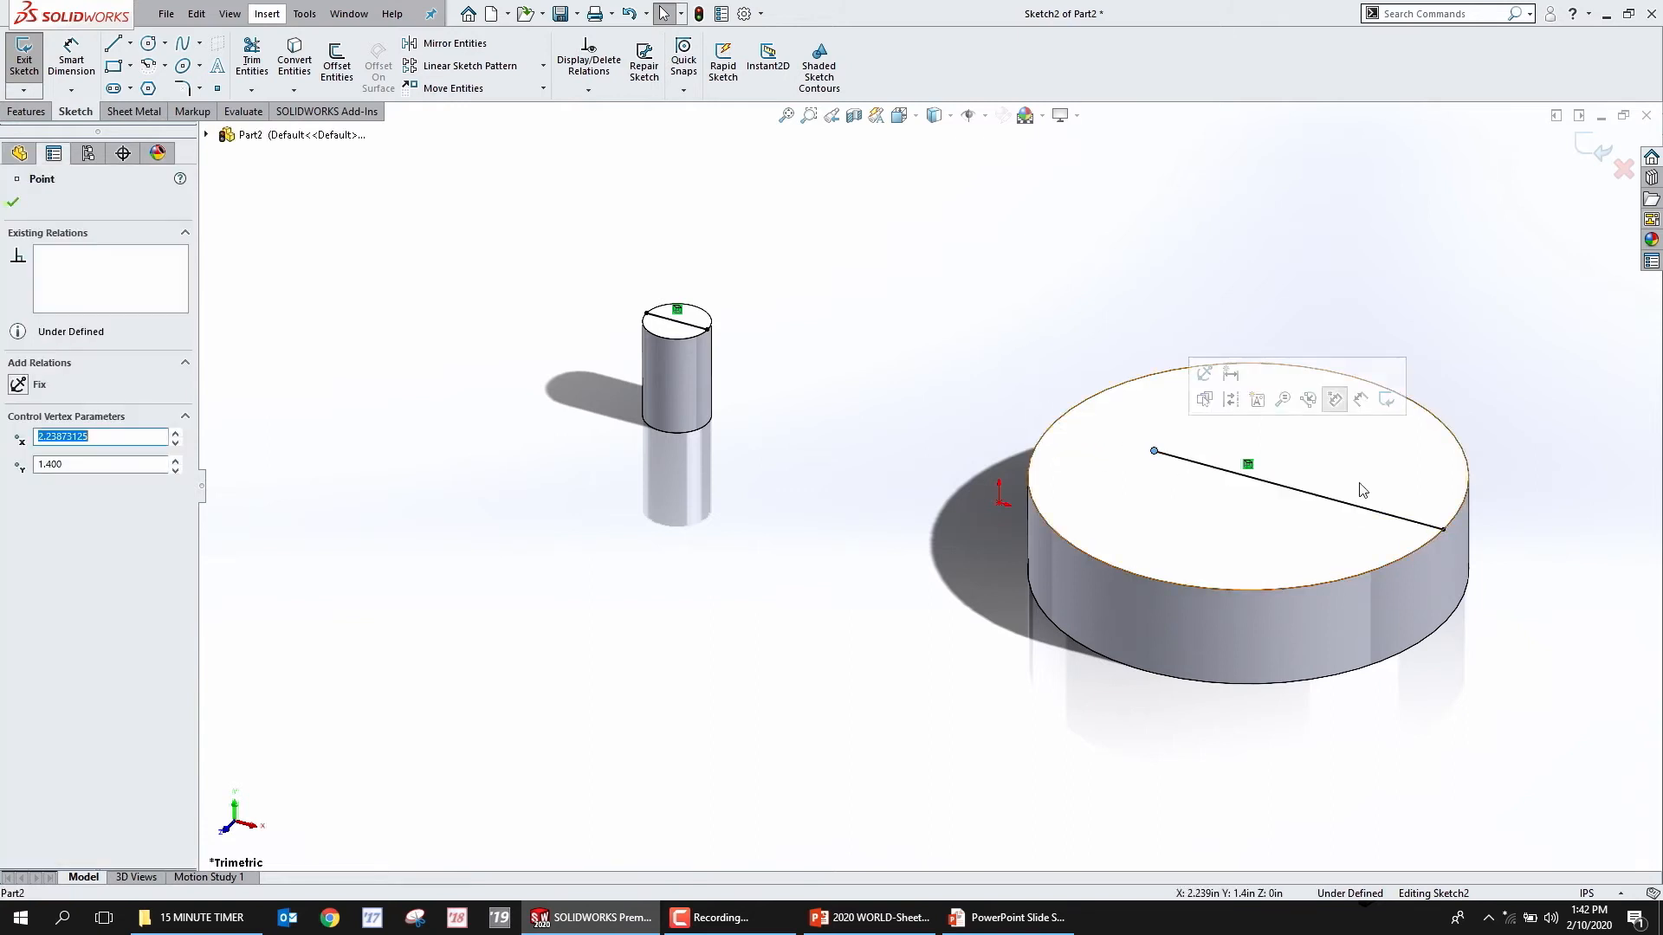
{"action": "left_click_drag", "start_coordinate": [1443, 534], "coordinate": [1307, 494]}
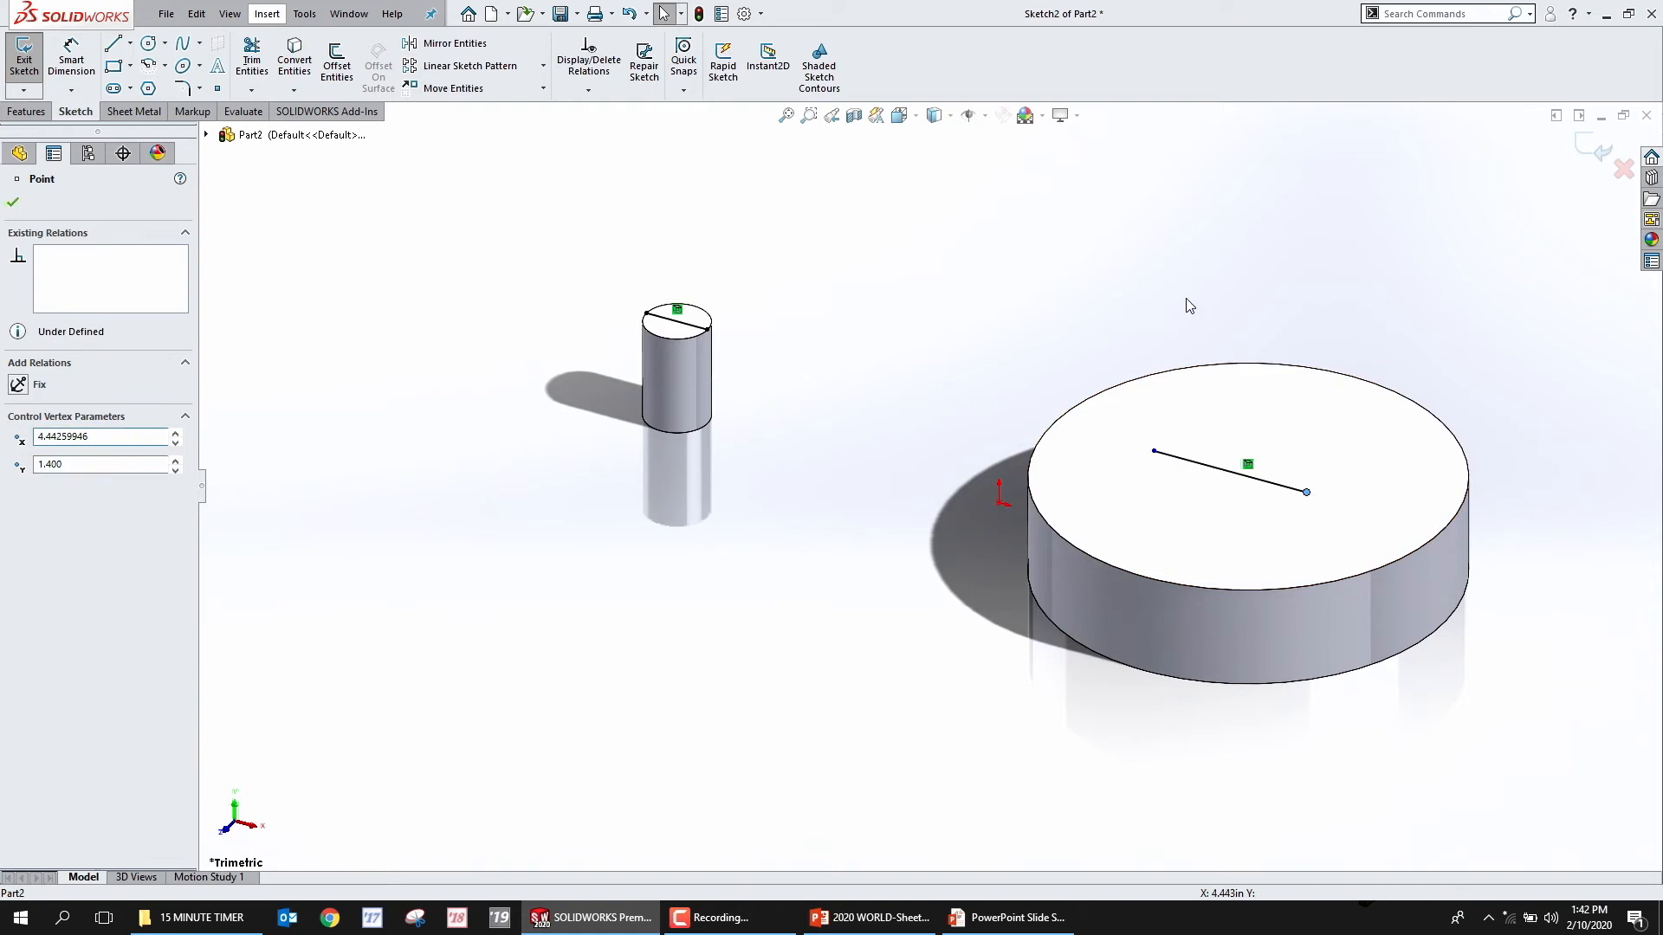
{"action": "left_click", "coordinate": [1088, 282]}
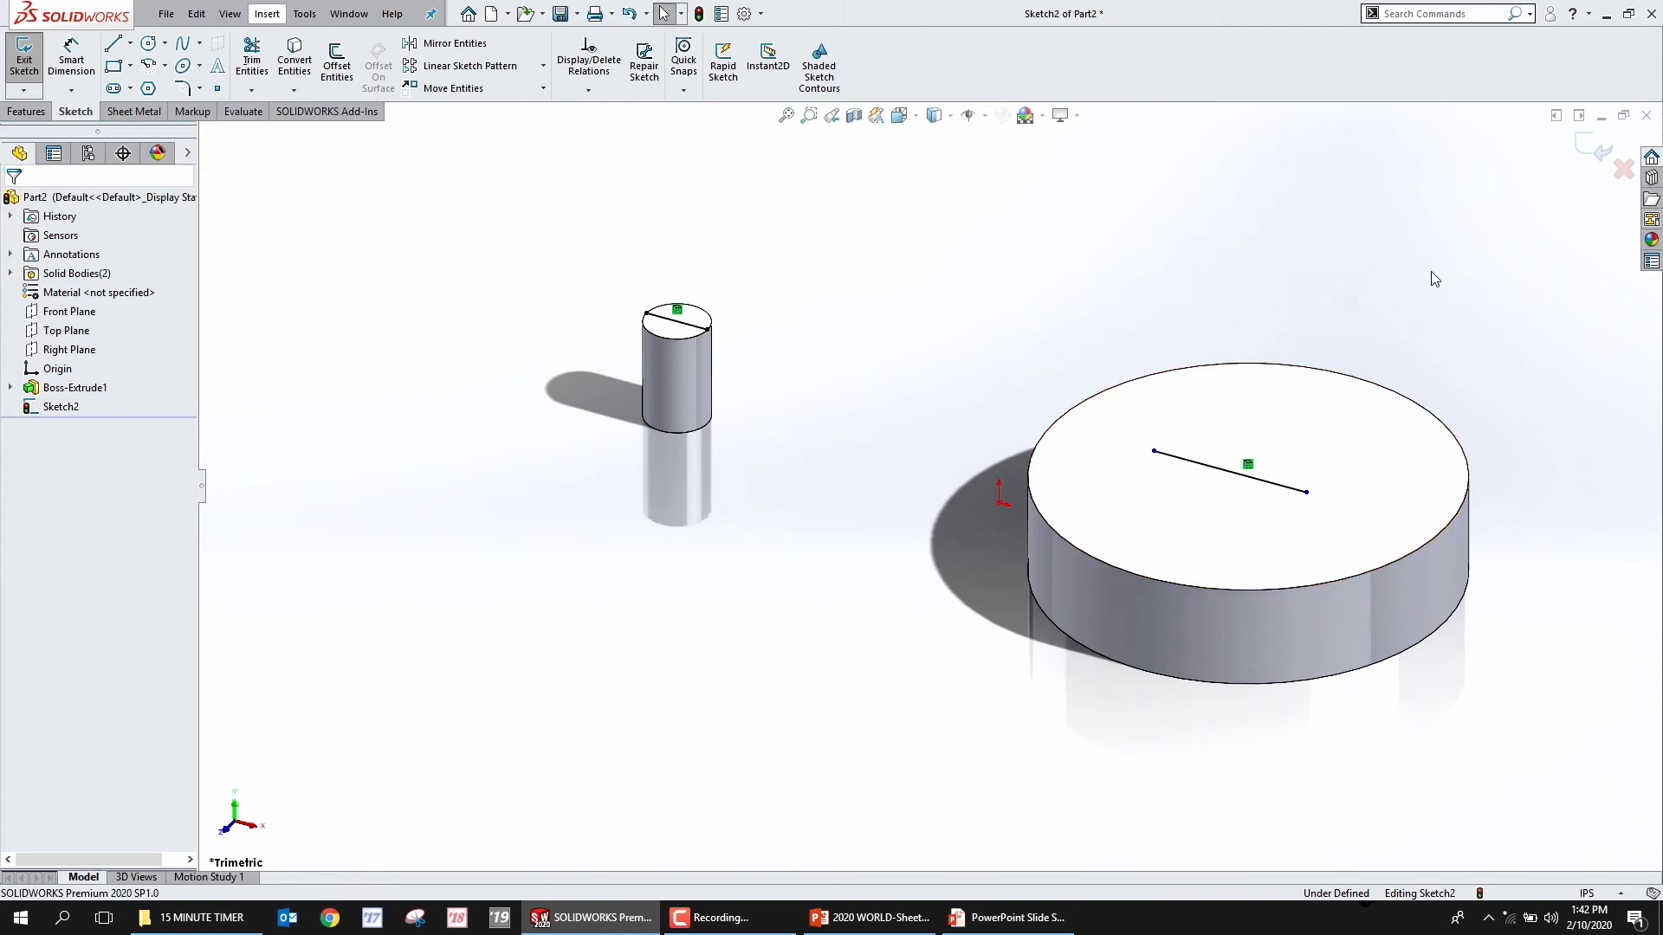
{"action": "left_click", "coordinate": [1596, 154]}
Edit the base sketch again, enlarging the small circle and shrinking the large one, and rebuild the part
{"action": "right_click", "coordinate": [686, 381]}
{"action": "left_click", "coordinate": [731, 335]}
{"action": "left_click_drag", "start_coordinate": [714, 436], "coordinate": [803, 504]}
{"action": "left_click_drag", "start_coordinate": [1047, 624], "coordinate": [1169, 589]}
{"action": "left_click", "coordinate": [1597, 153]}
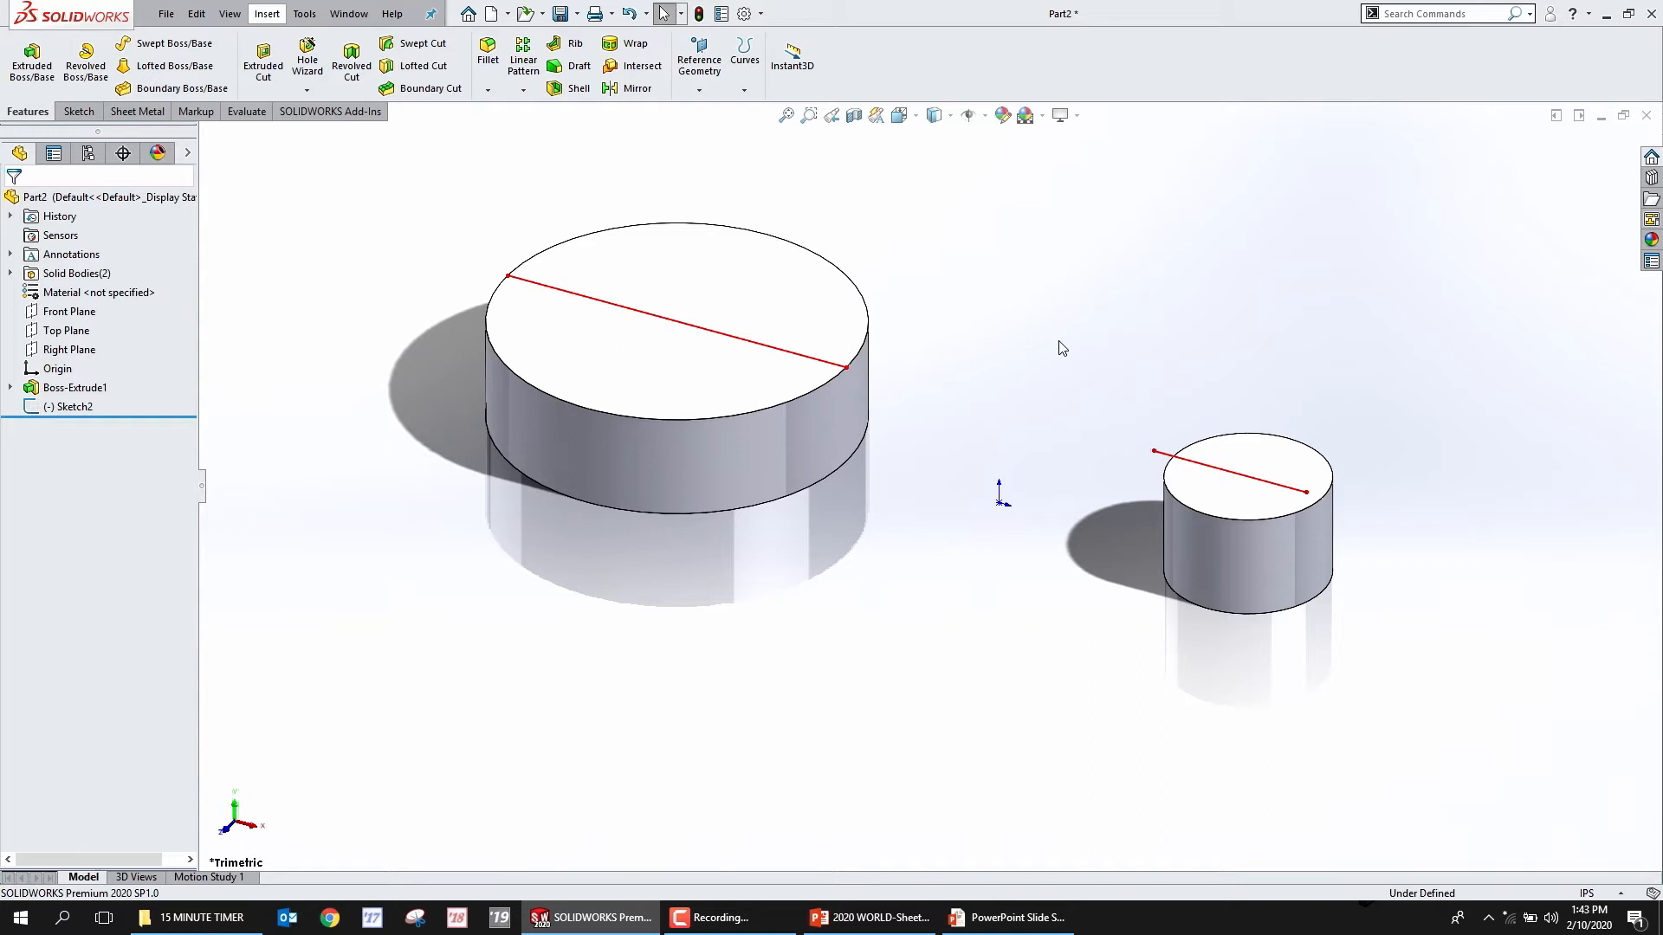
Start a sketch on the larger cylinder's top face and draw a rectangle about 2.9 by 2.1 in beyond the cylinders
{"action": "left_click", "coordinate": [1005, 398]}
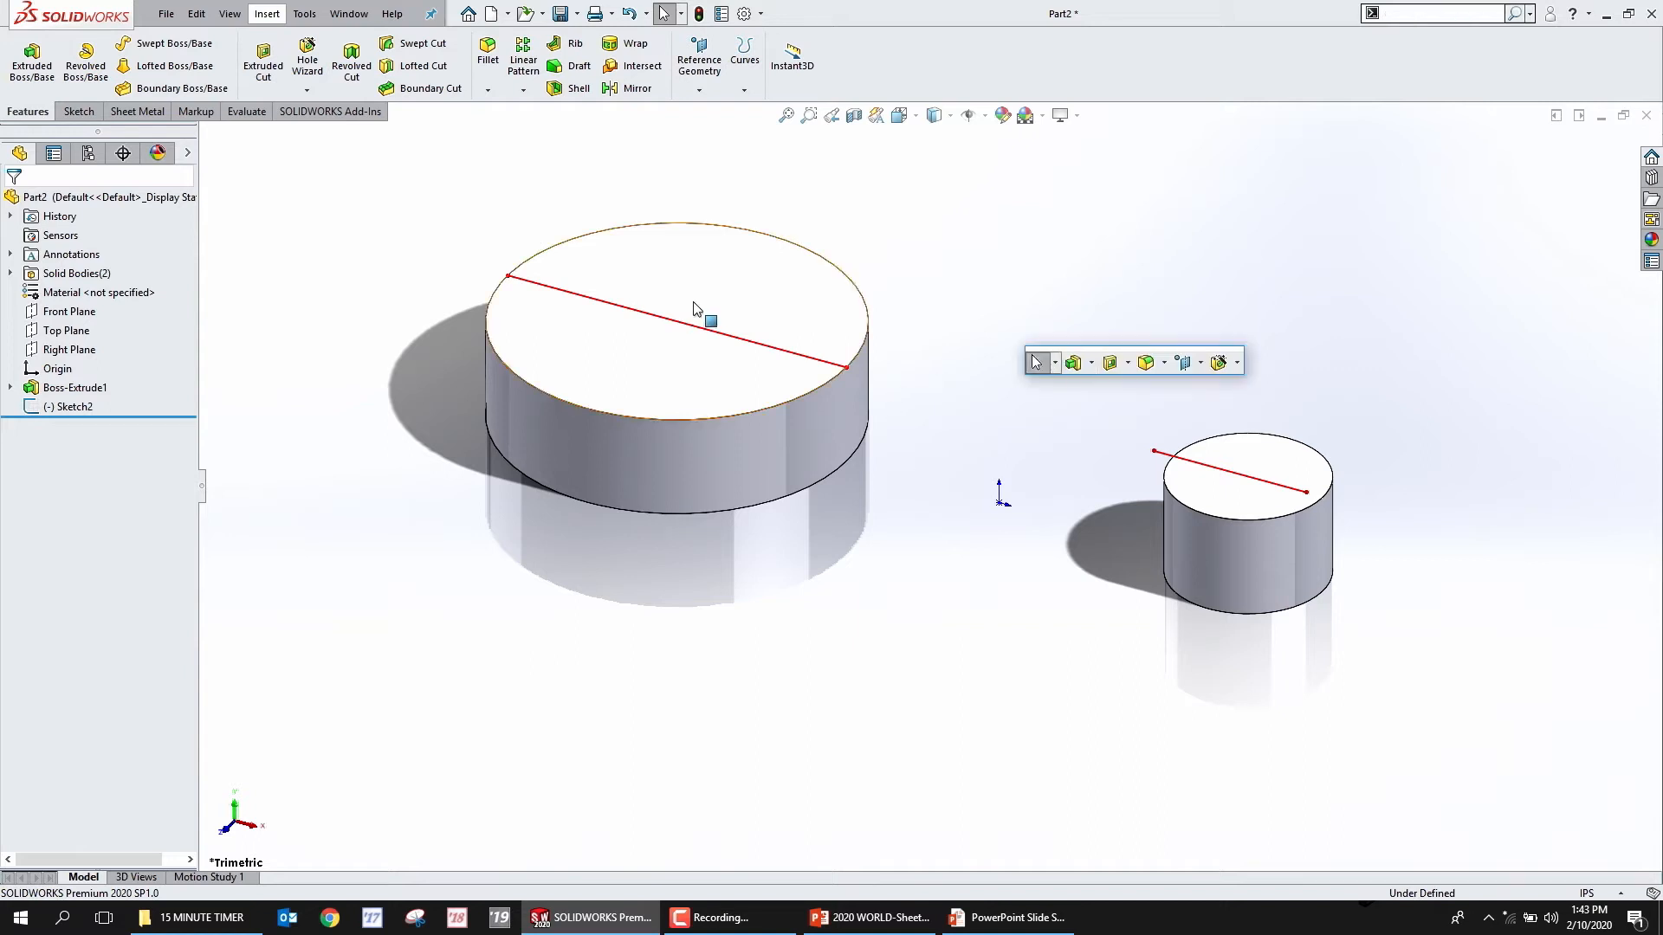
{"action": "left_click", "coordinate": [744, 297]}
{"action": "left_click", "coordinate": [822, 249]}
{"action": "key", "text": "s"}
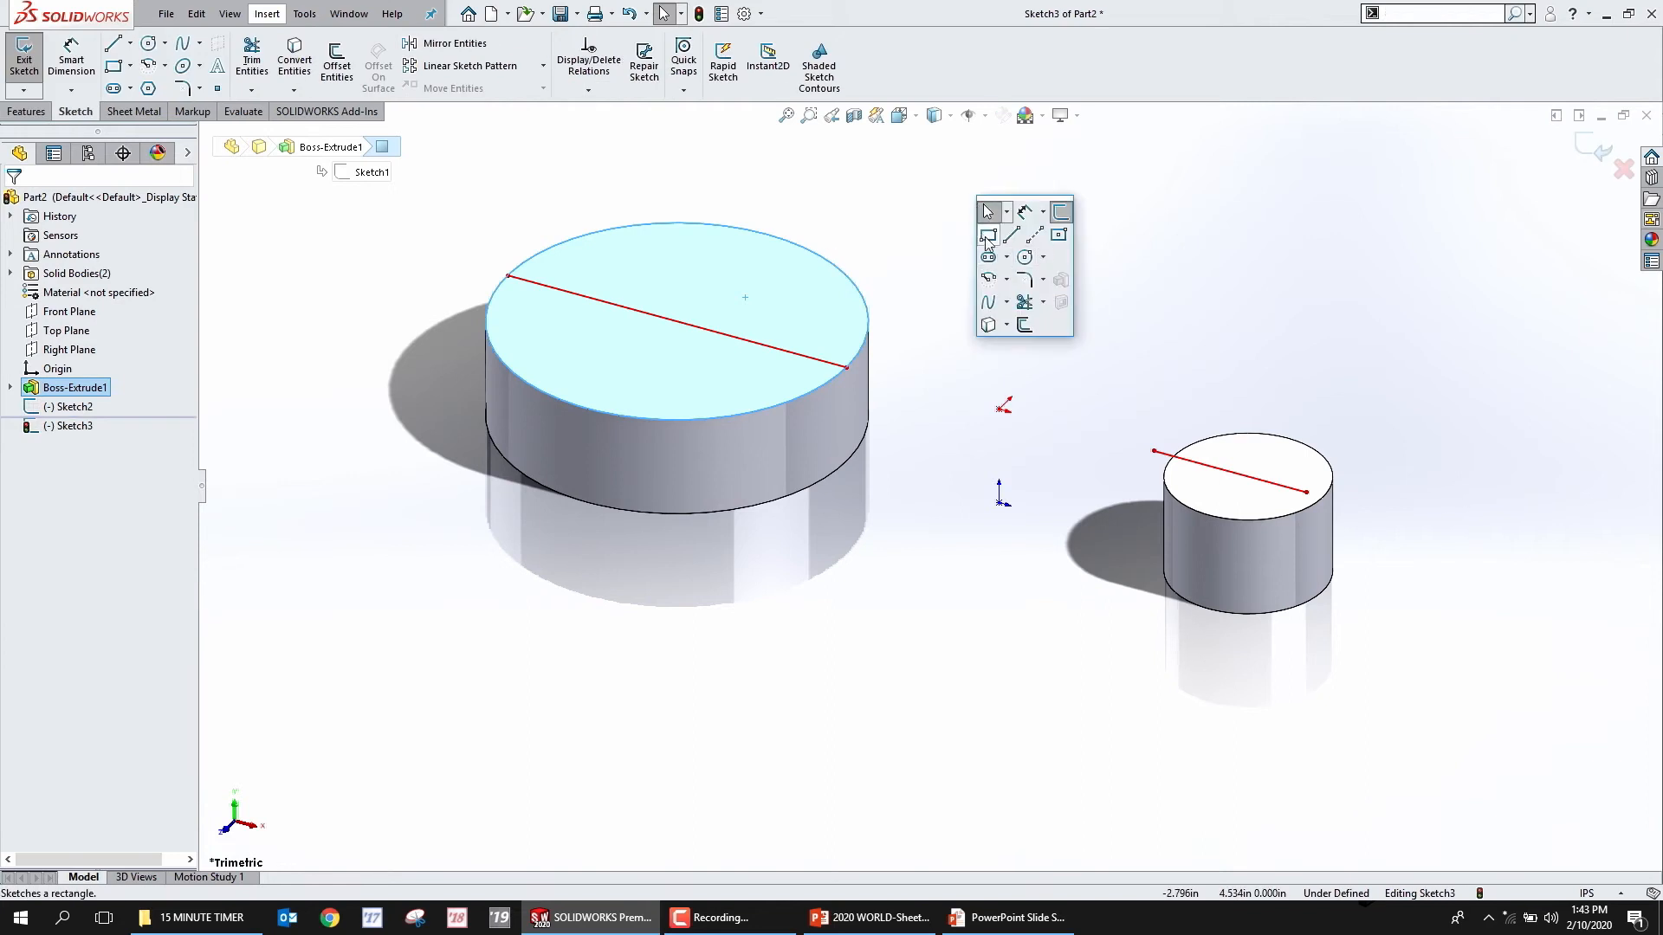
{"action": "left_click", "coordinate": [994, 252]}
{"action": "left_click", "coordinate": [1089, 212]}
{"action": "left_click", "coordinate": [1217, 339]}
Extrude the rectangle upward from the sketch plane into a separate block
{"action": "key", "text": "s"}
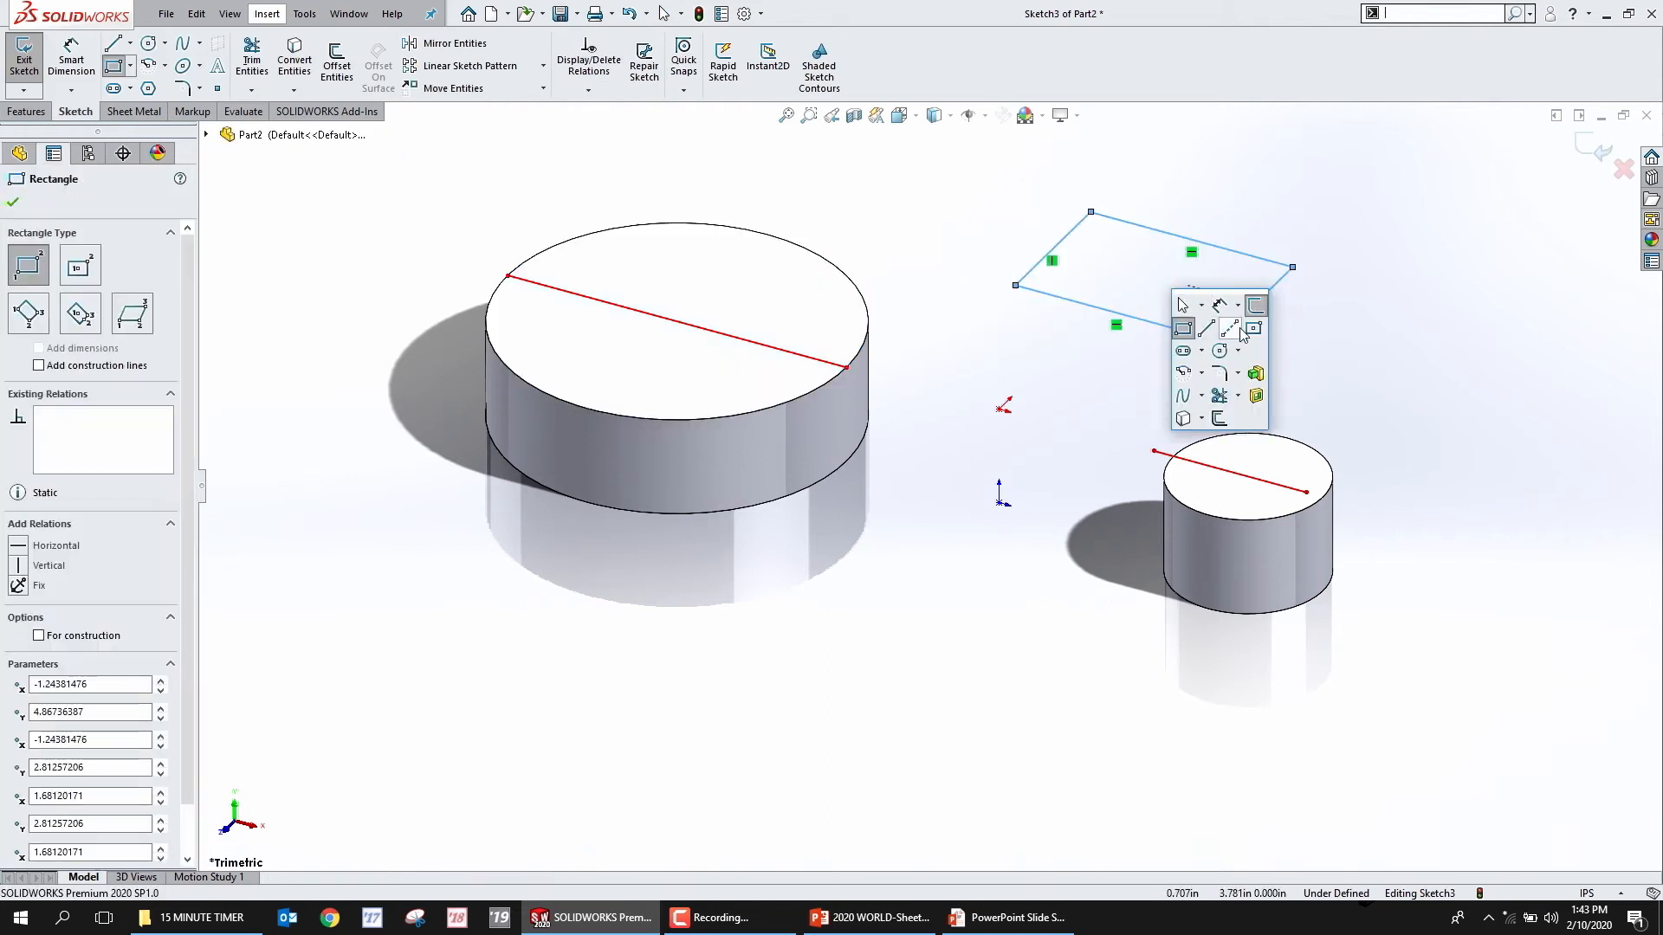
{"action": "key", "text": "Escape"}
{"action": "key", "text": "Escape"}
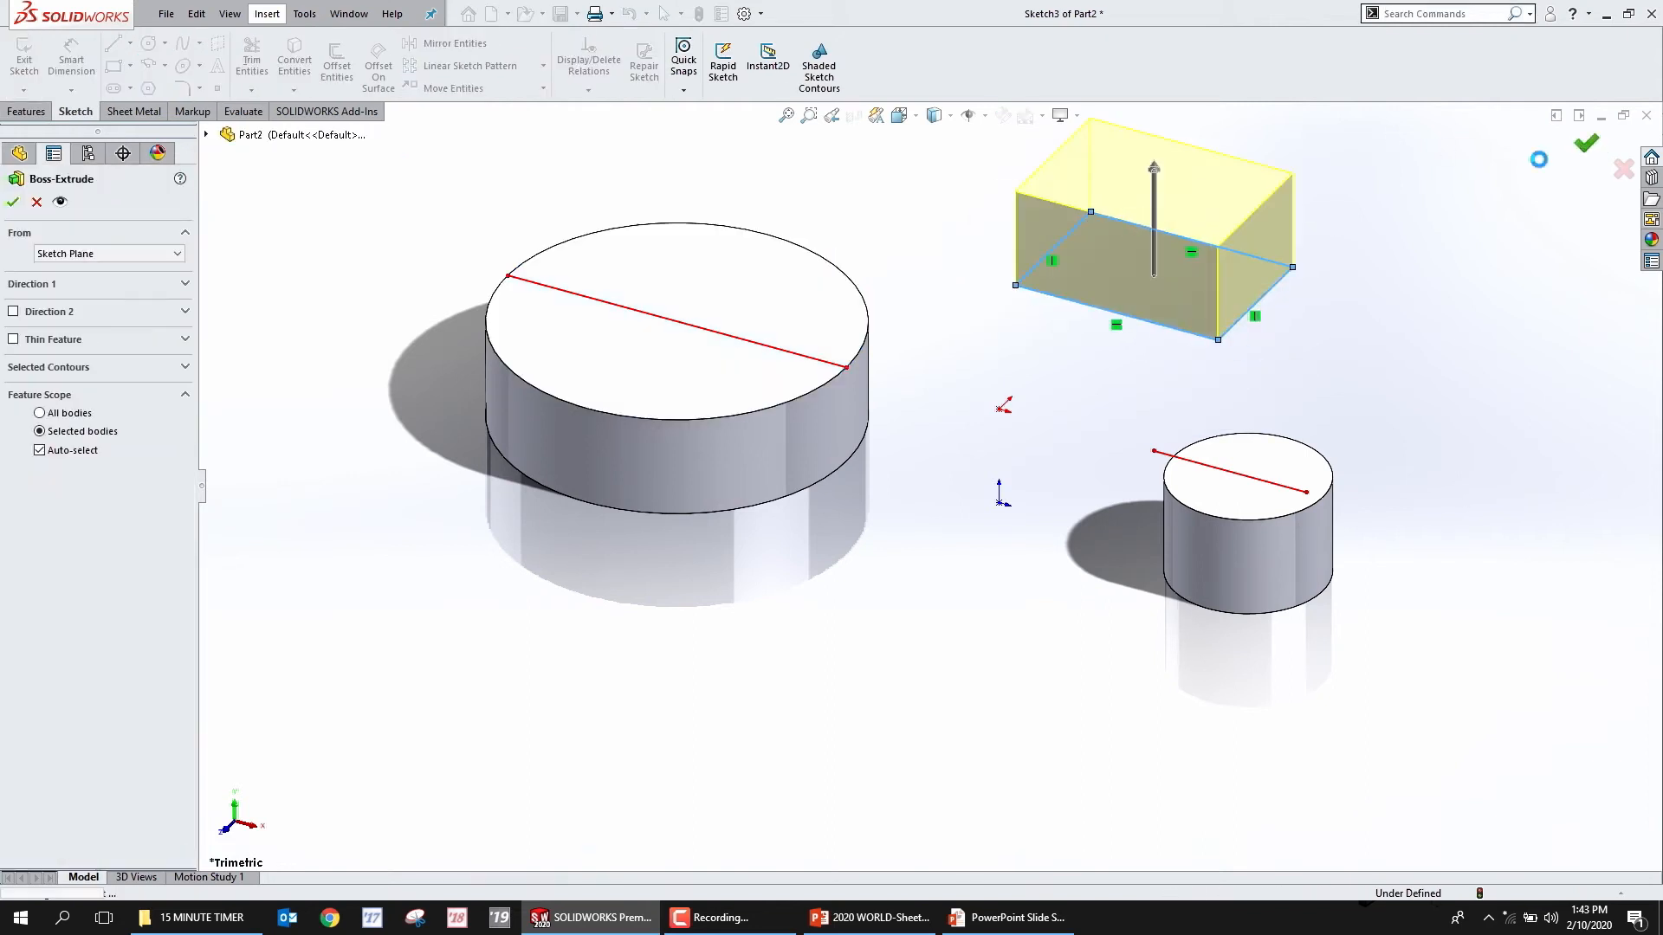
{"action": "key", "text": "Return"}
Start a sketch on the block's top face and use Convert Entities to copy all four of its edges
{"action": "left_click", "coordinate": [1190, 154]}
{"action": "left_click", "coordinate": [1199, 133]}
{"action": "left_click", "coordinate": [294, 60]}
{"action": "scroll", "coordinate": [1225, 199], "scroll_direction": "down", "scroll_amount": 3}
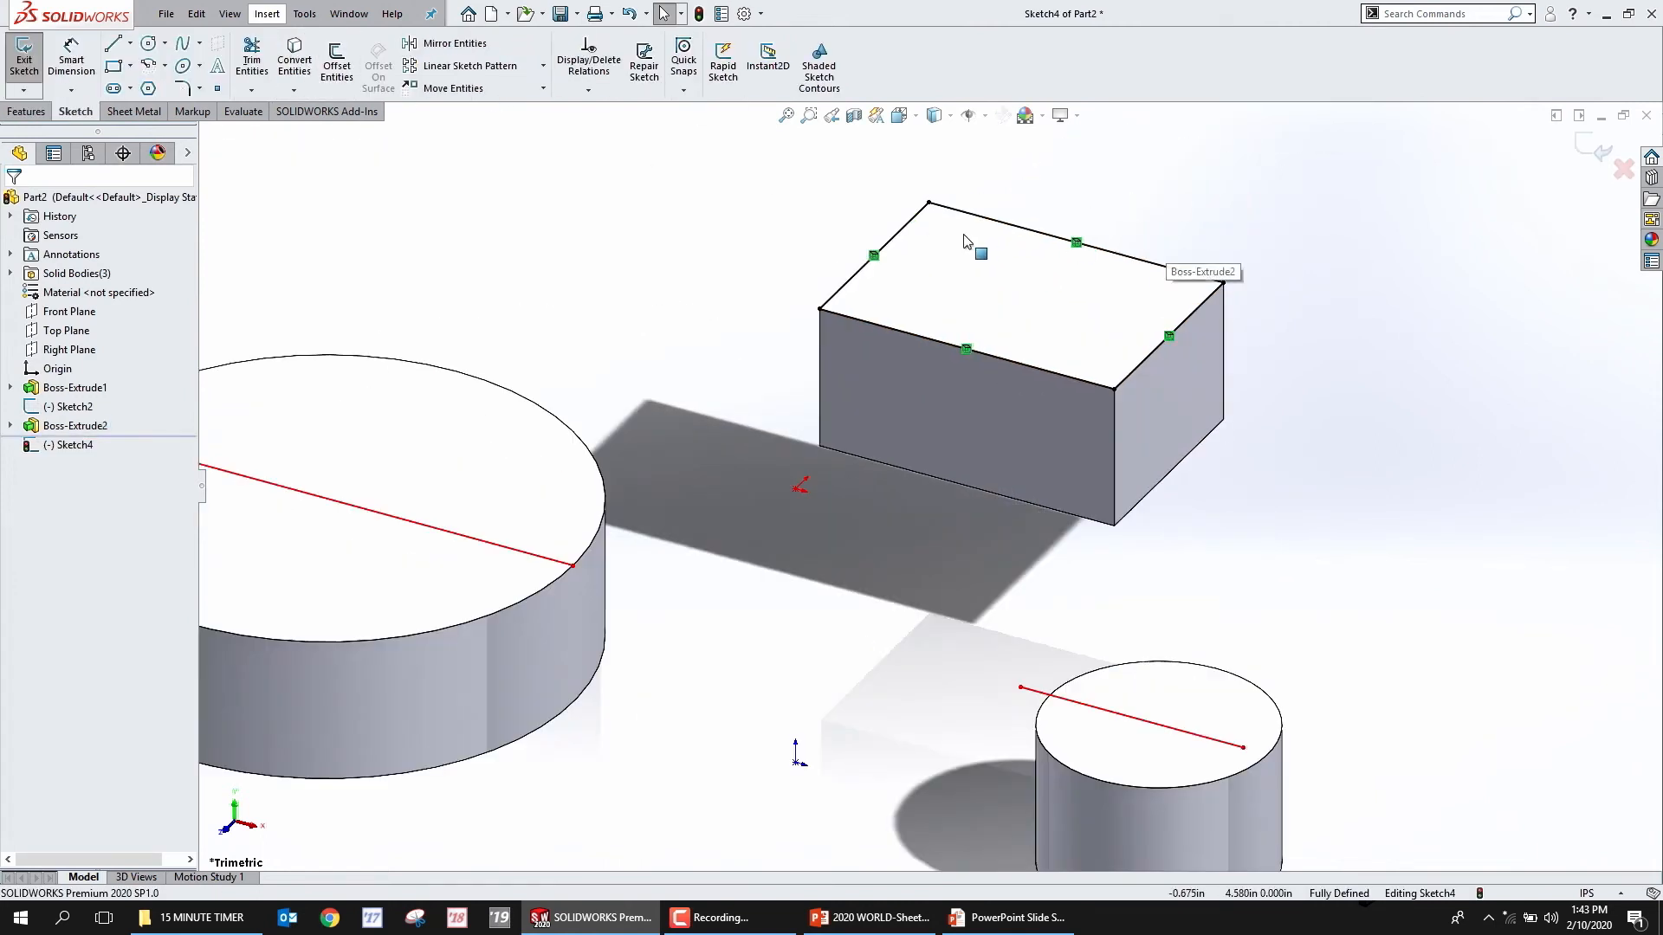
Delete the On Edge relation of the converted left-hand line and move the line inward to about the middle of the block's top face
{"action": "left_click", "coordinate": [873, 255]}
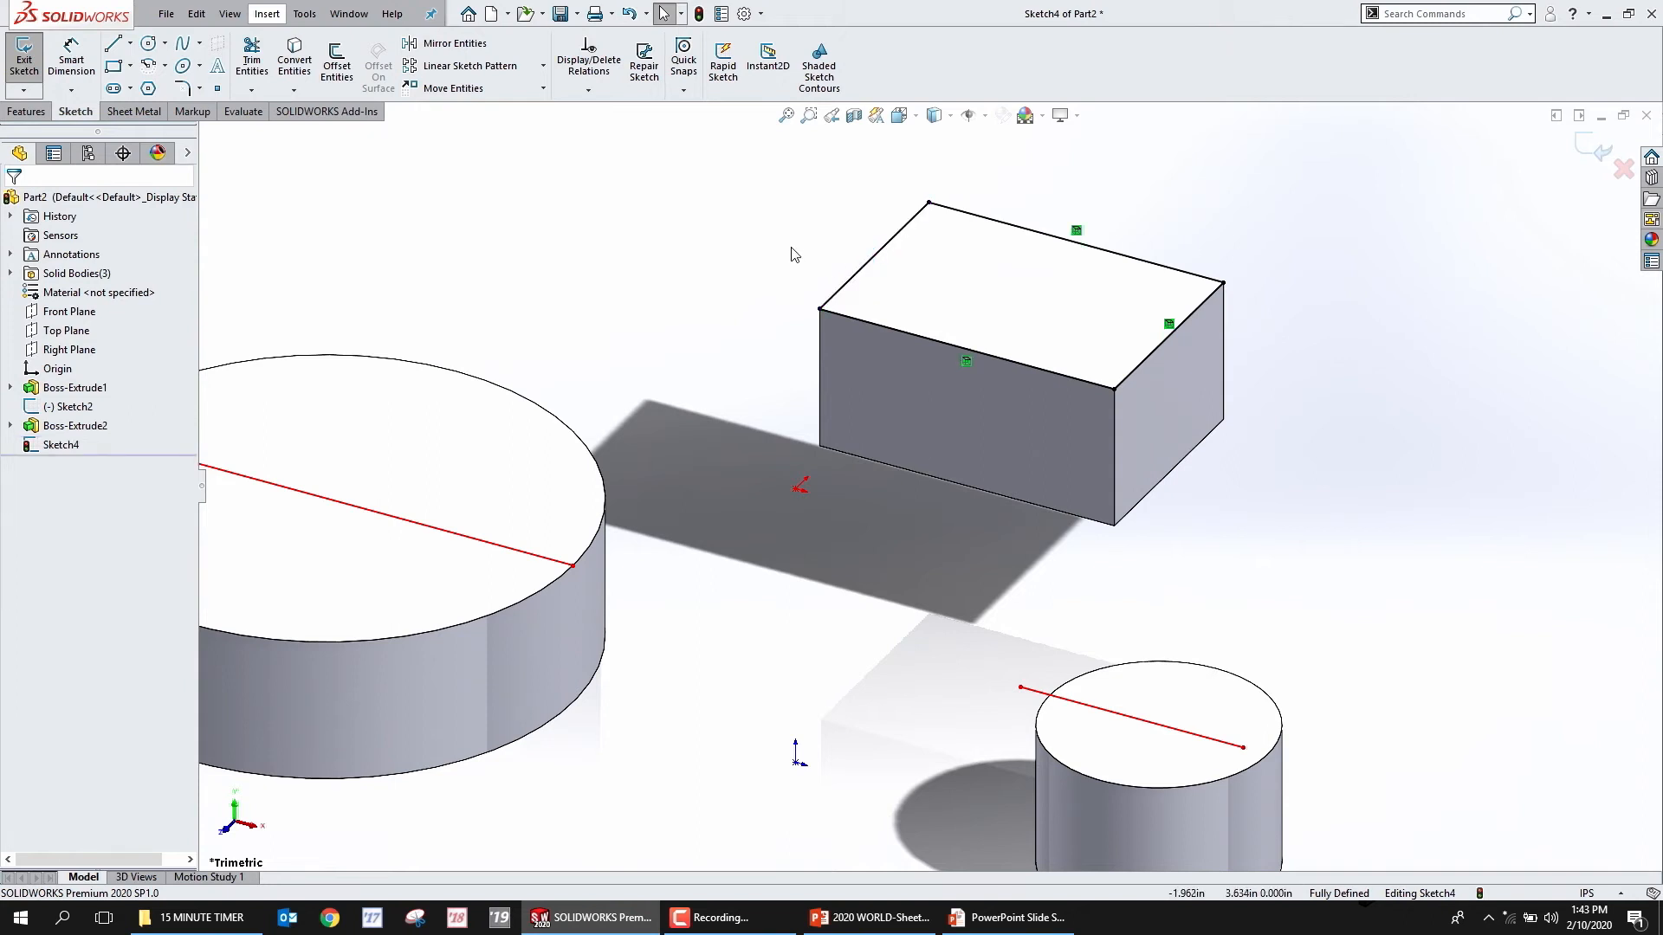
{"action": "left_click_drag", "start_coordinate": [870, 265], "coordinate": [1023, 312]}
{"action": "left_click", "coordinate": [724, 232]}
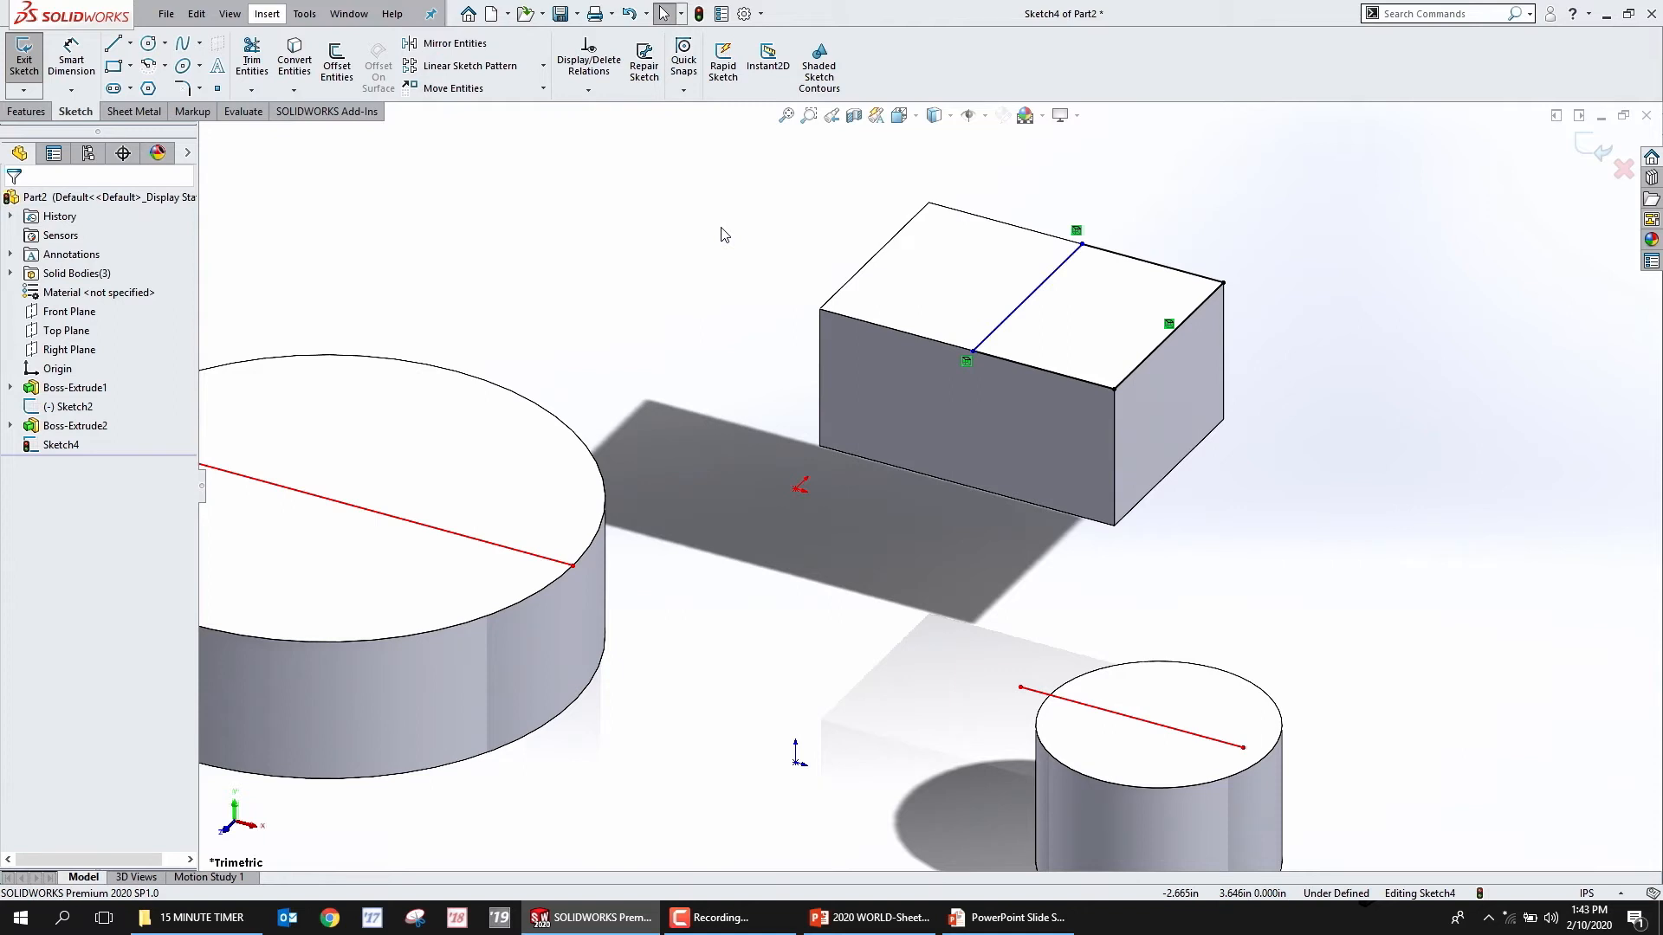
Close both open part documents without saving their changes
{"action": "left_click", "coordinate": [1646, 115]}
{"action": "left_click", "coordinate": [848, 486]}
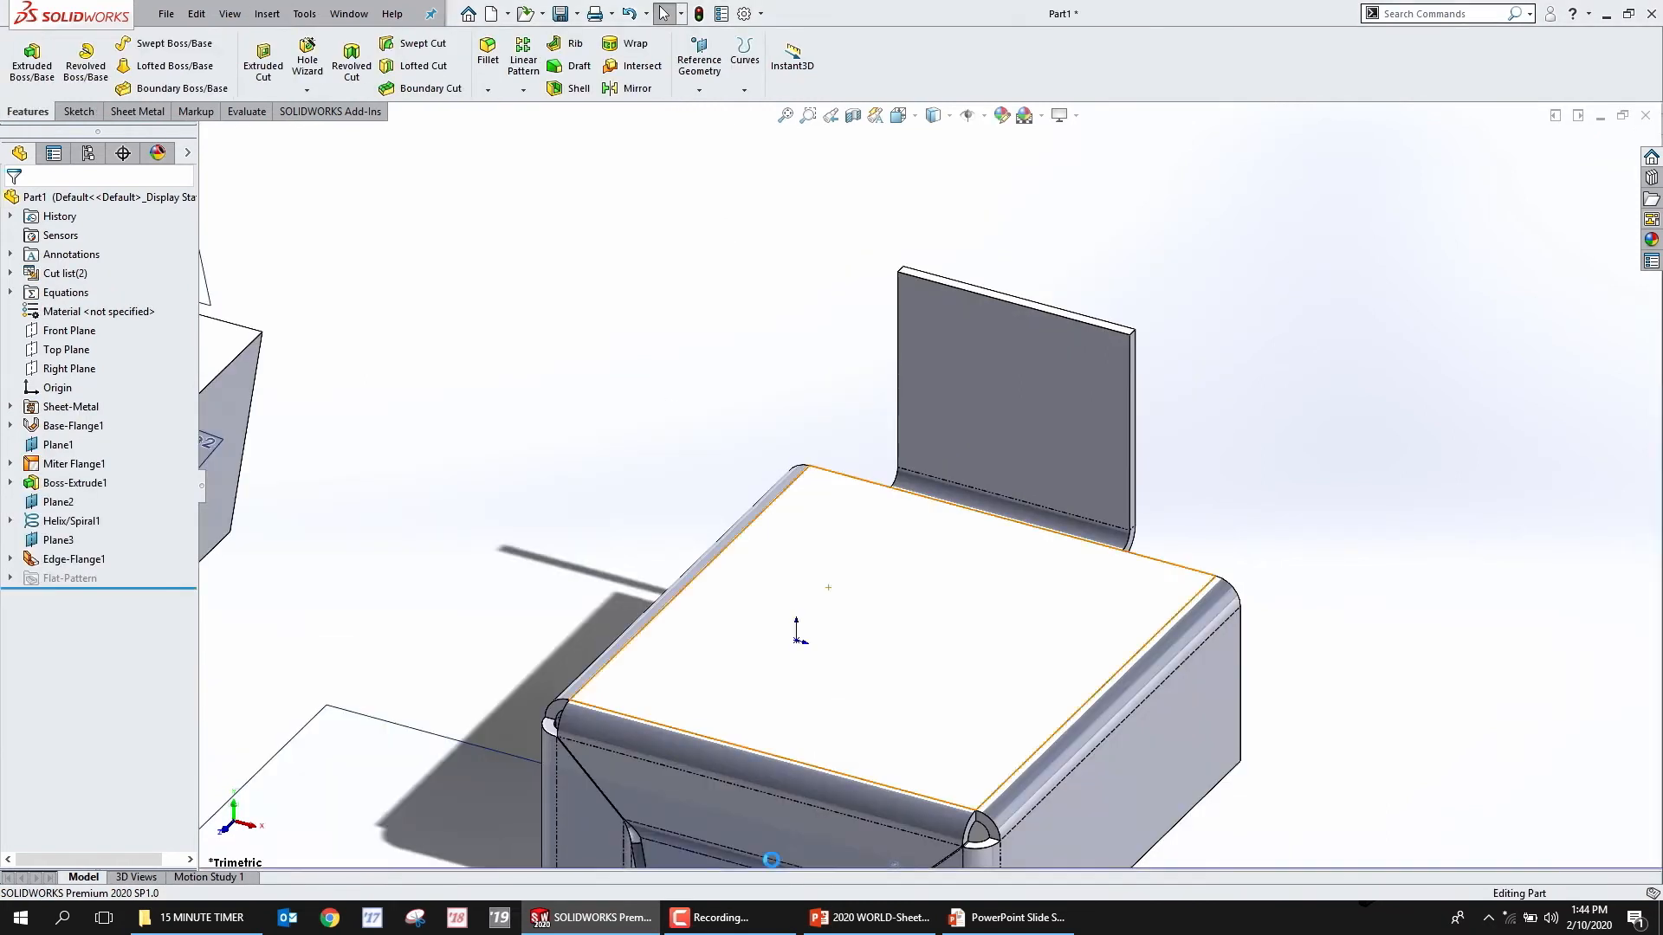
{"action": "key", "text": "ctrl+w"}
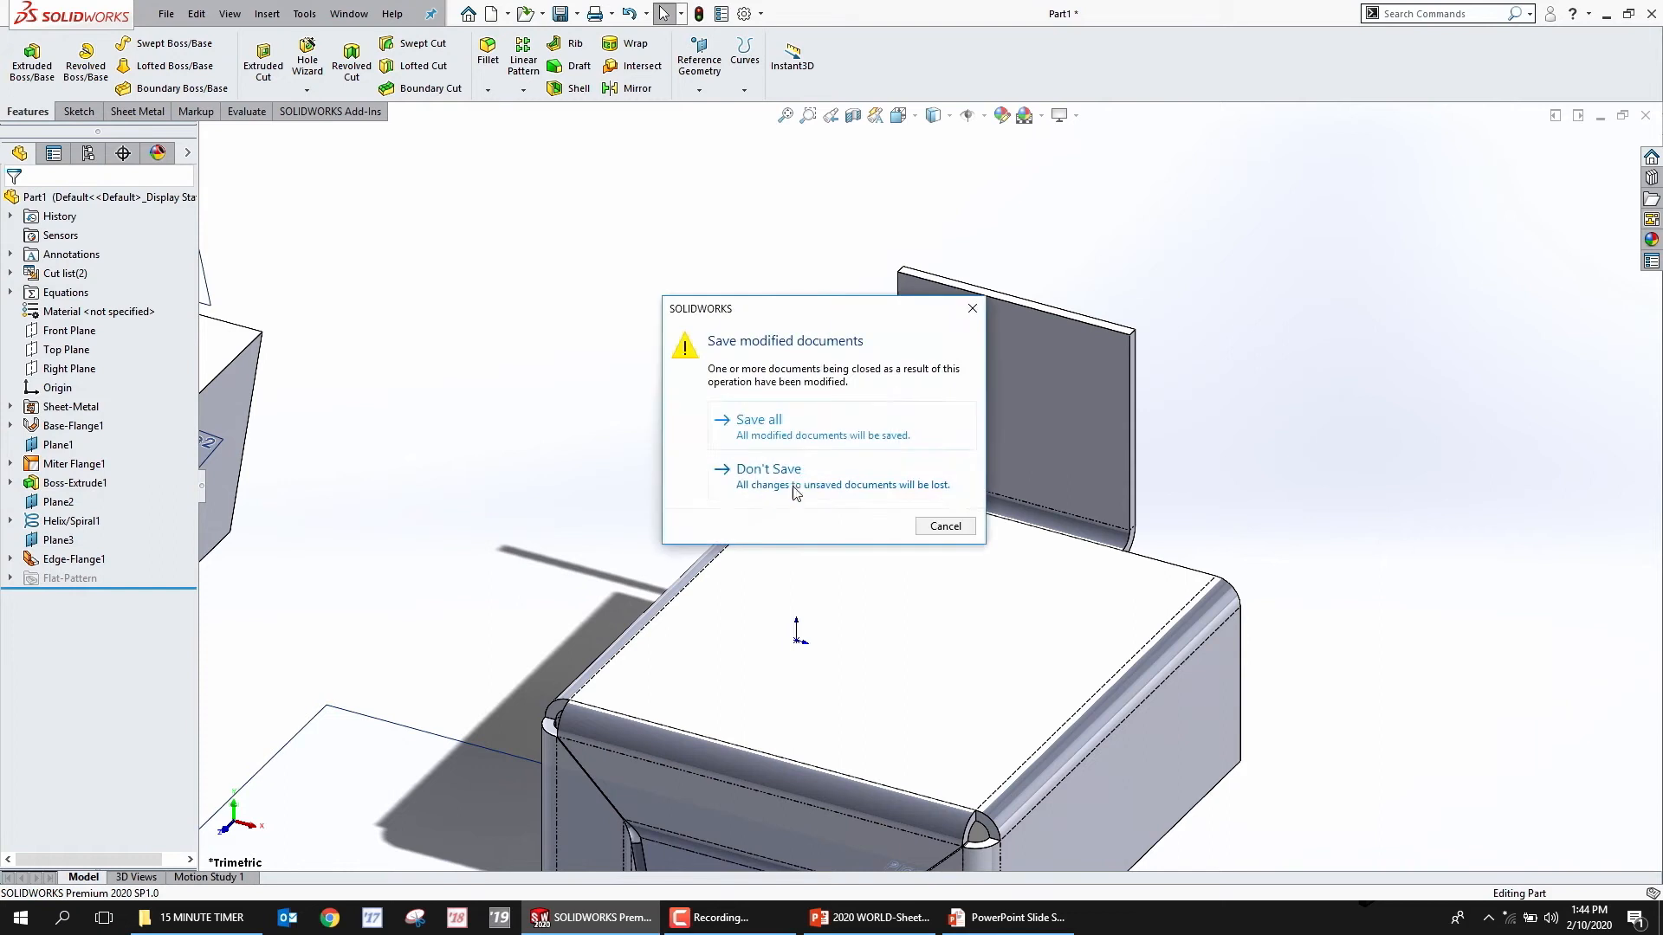
{"action": "left_click", "coordinate": [762, 470]}
Switch to the PowerPoint slide show, step back to the quick tips and tricks title slide, and end the show
{"action": "left_click", "coordinate": [973, 916]}
{"action": "key", "text": "Left"}
{"action": "key", "text": "Left"}
{"action": "key", "text": "Left"}
{"action": "key", "text": "Left"}
{"action": "key", "text": "Left"}
{"action": "key", "text": "Left"}
{"action": "key", "text": "Escape"}
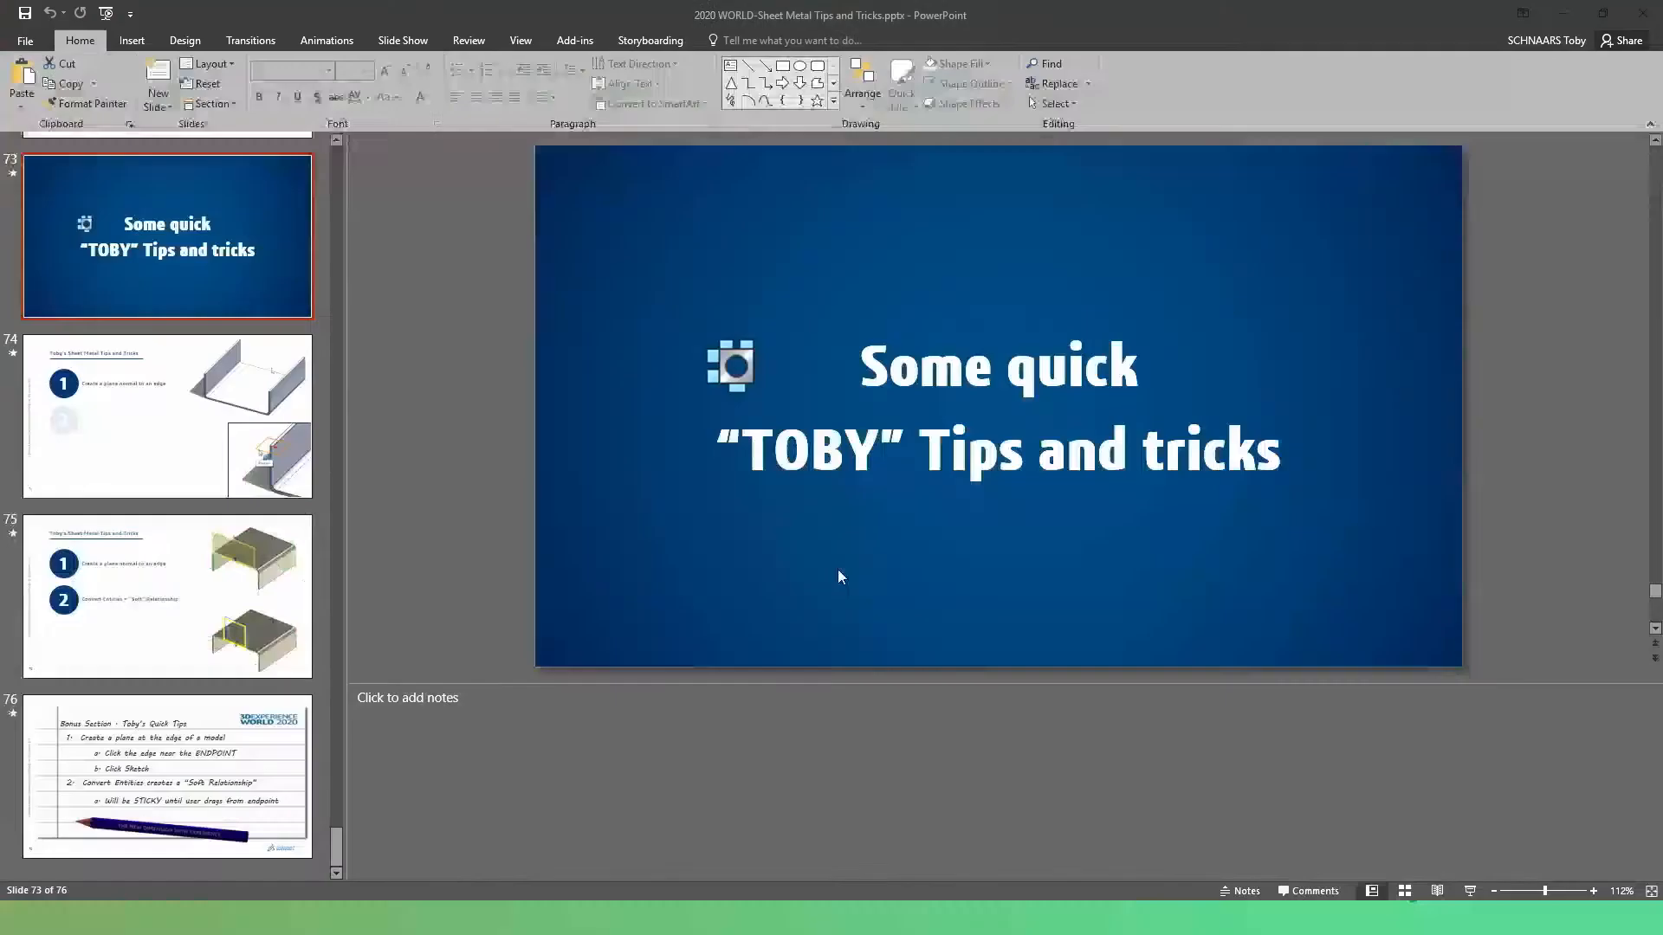
Return to the start of the slide deck and select the first slide, Session Description
{"action": "scroll", "coordinate": [168, 393], "scroll_direction": "up", "scroll_amount": 10}
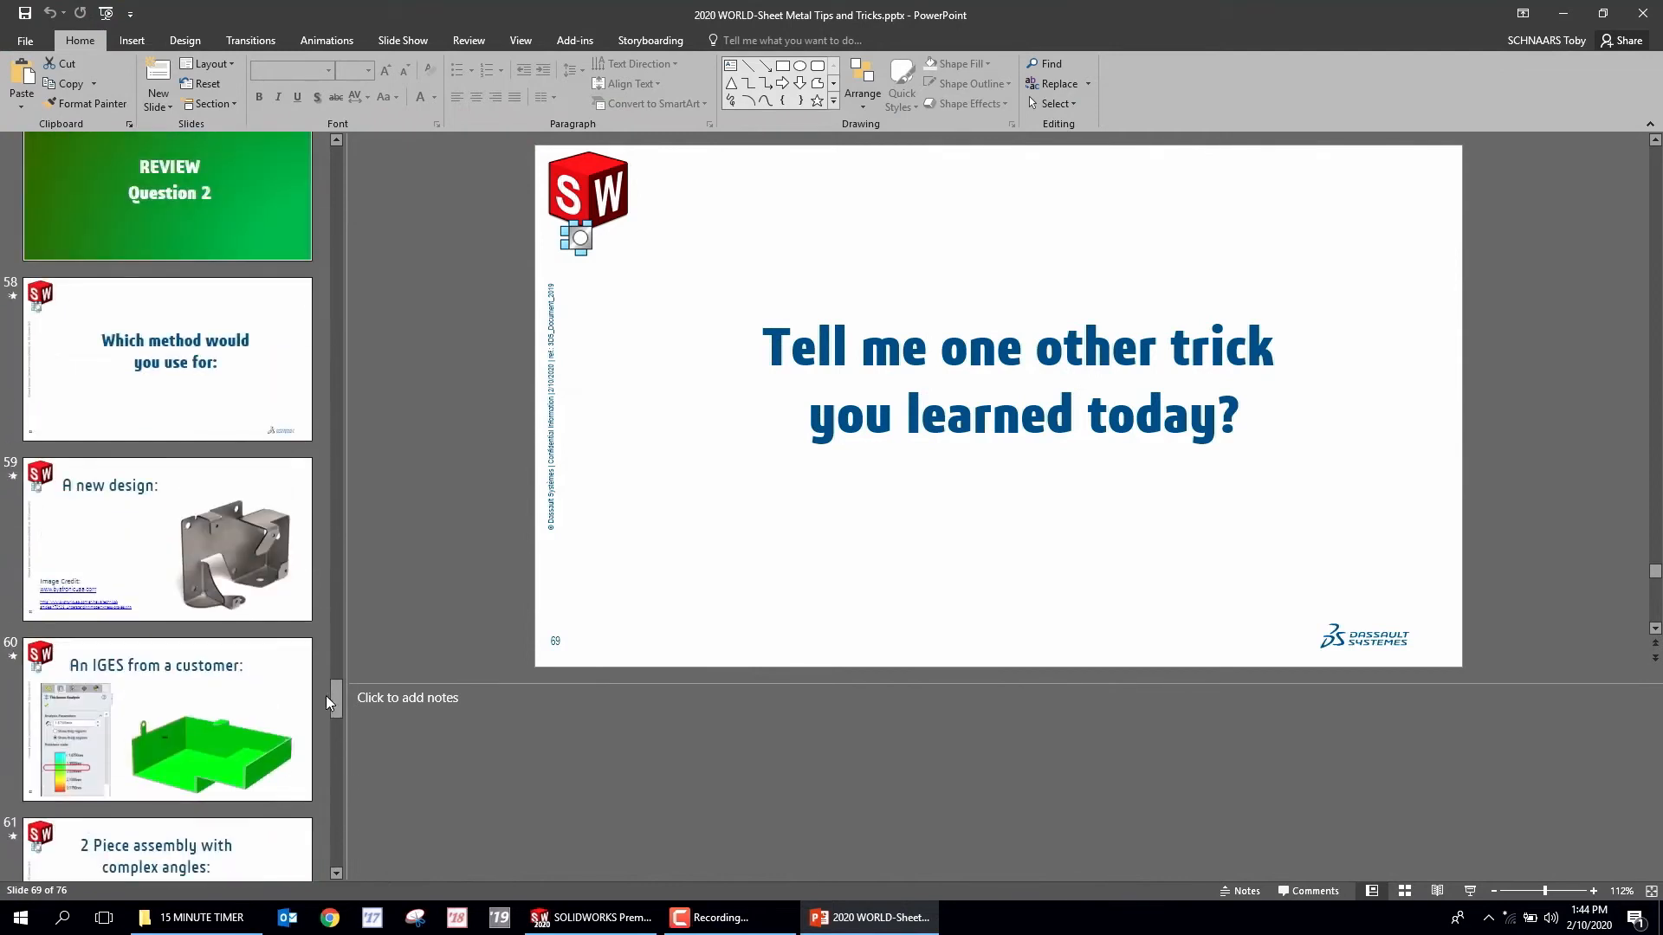
{"action": "left_click_drag", "start_coordinate": [334, 697], "coordinate": [348, 111]}
{"action": "left_click", "coordinate": [187, 212]}
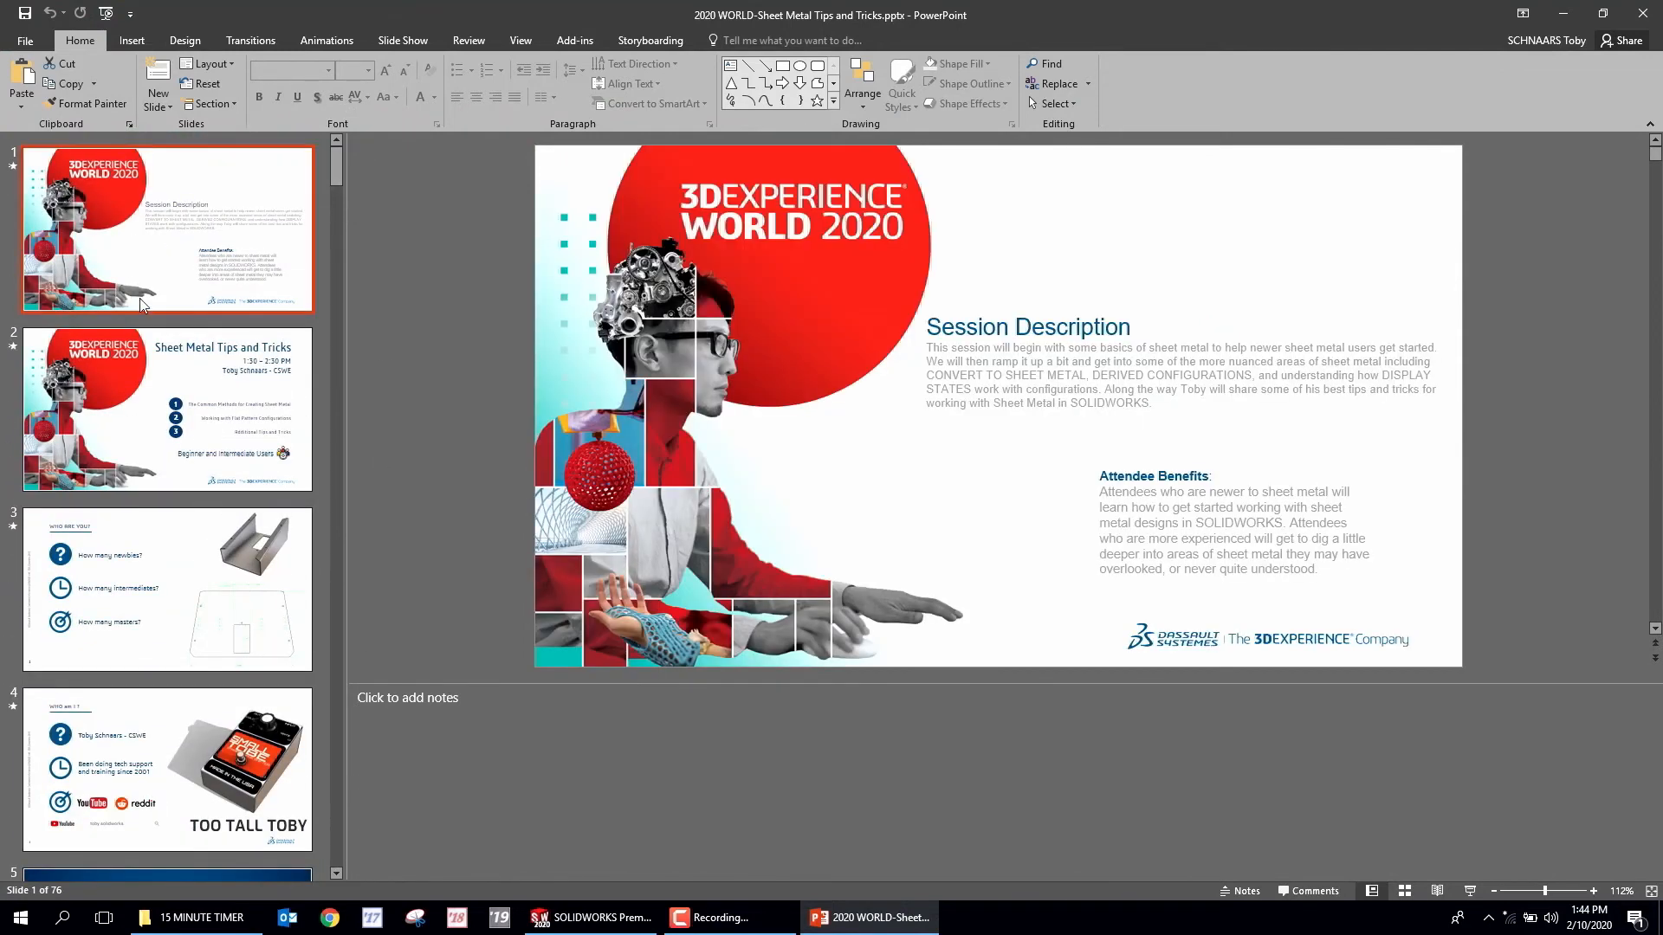
Start the slide show from the Session Description slide
{"action": "key", "text": "F5"}
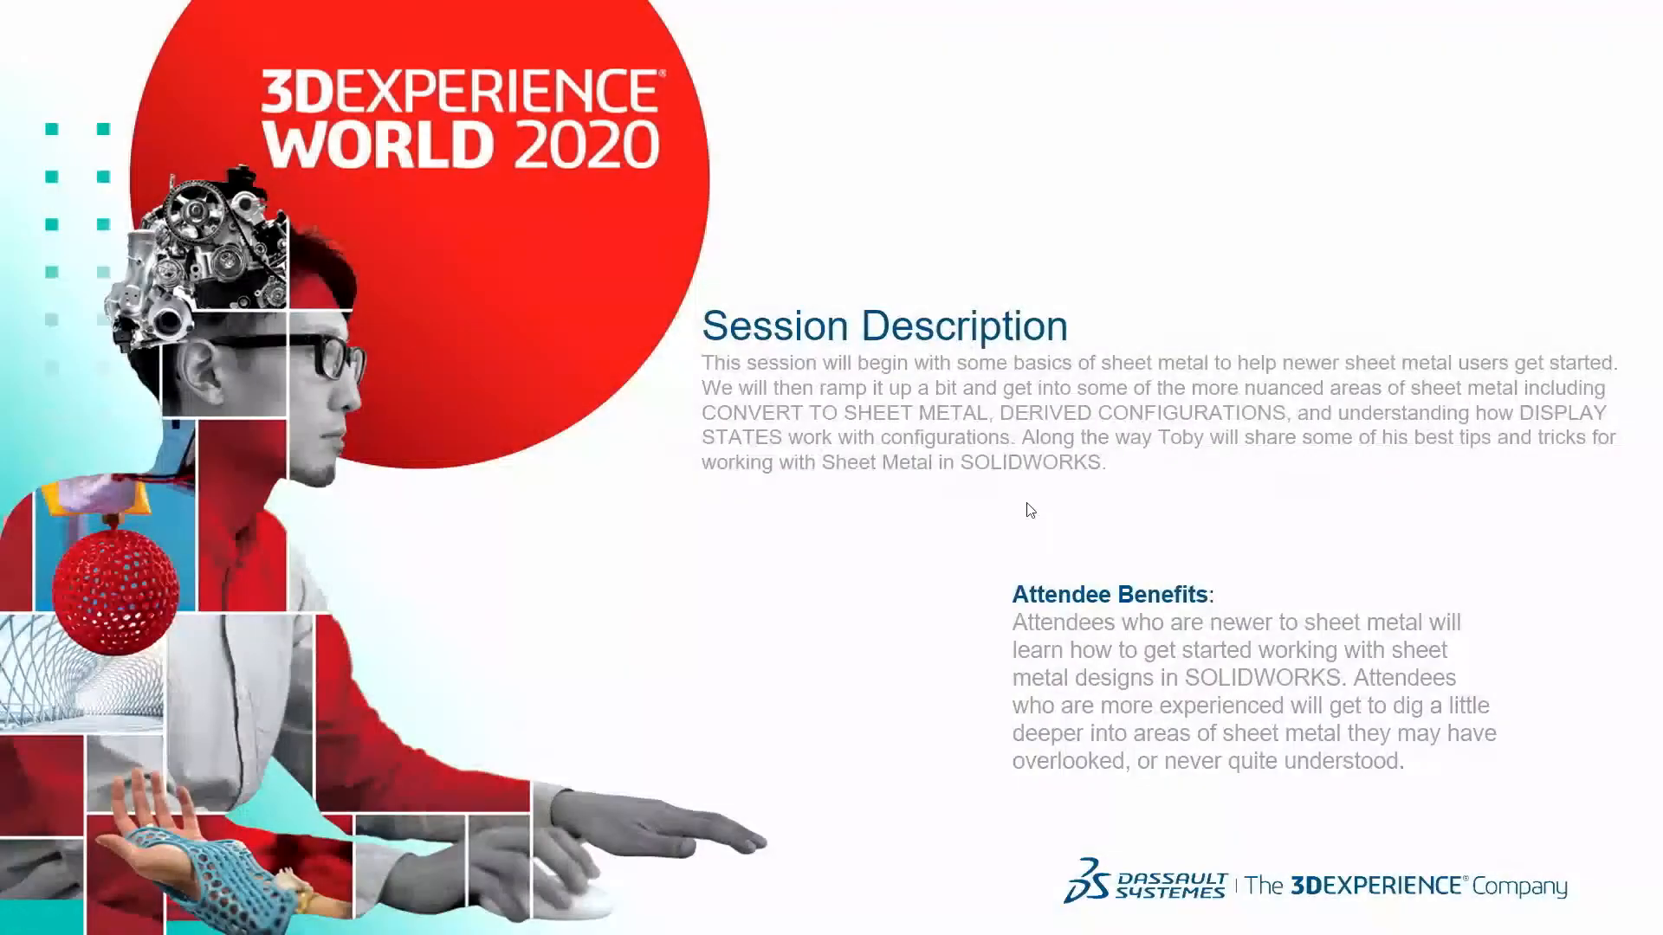
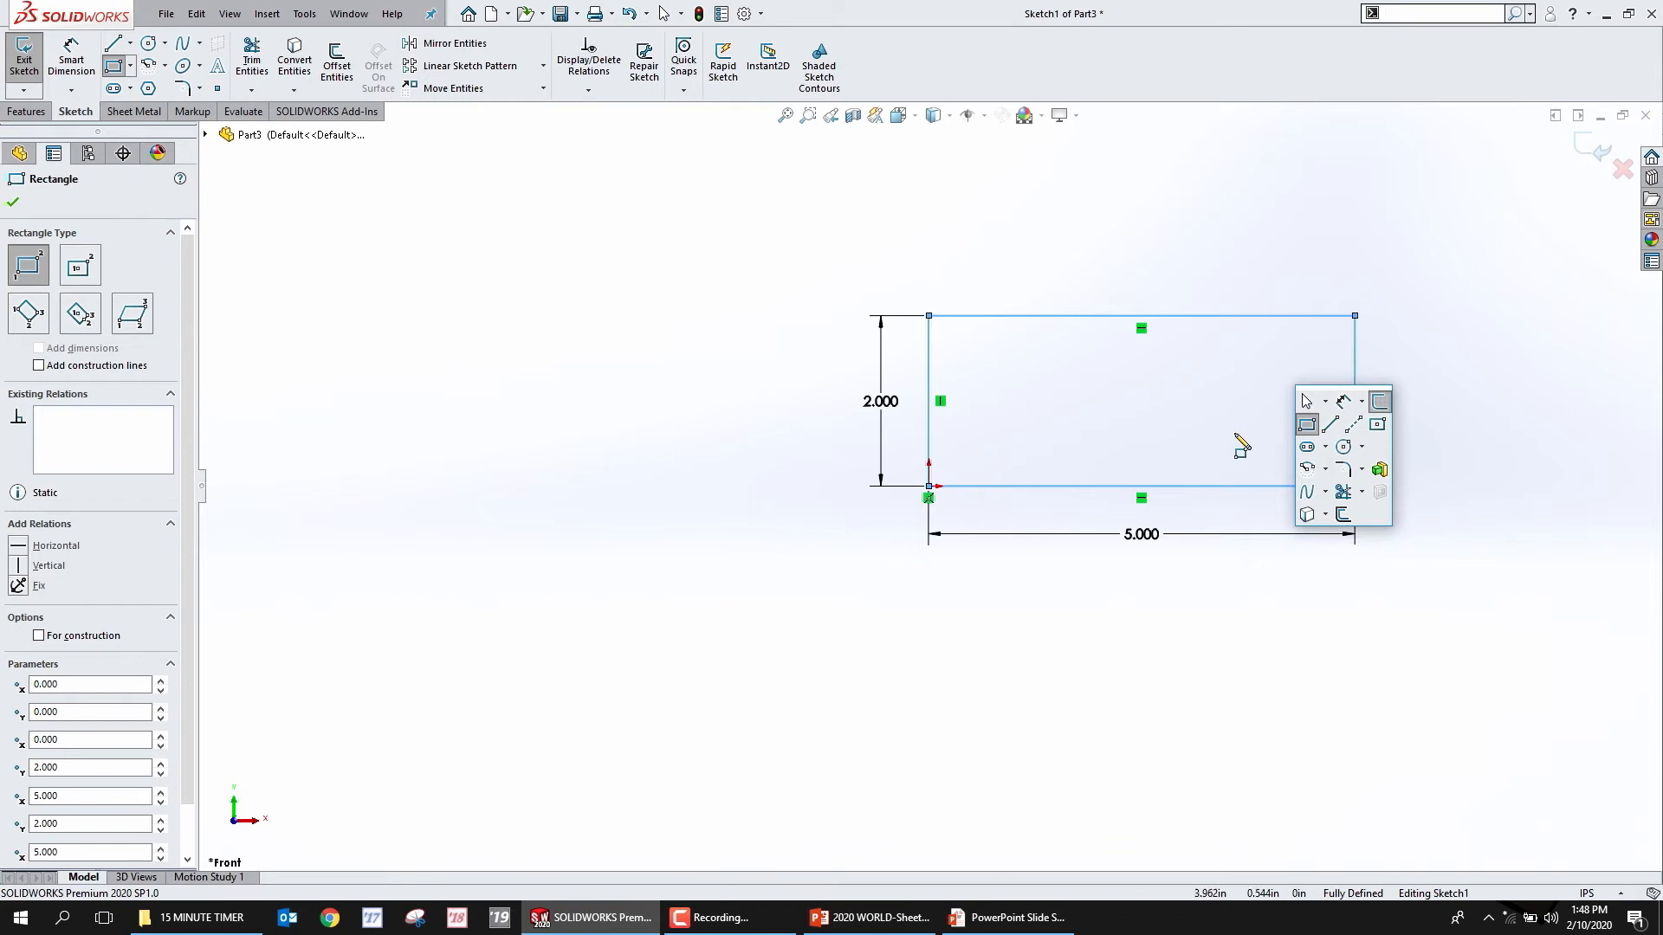
Sketch a 2 in wide, 0.75 in high rectangle inside the larger rectangle and snap its lower right corner to the outer one's
{"action": "left_click", "coordinate": [1224, 445]}
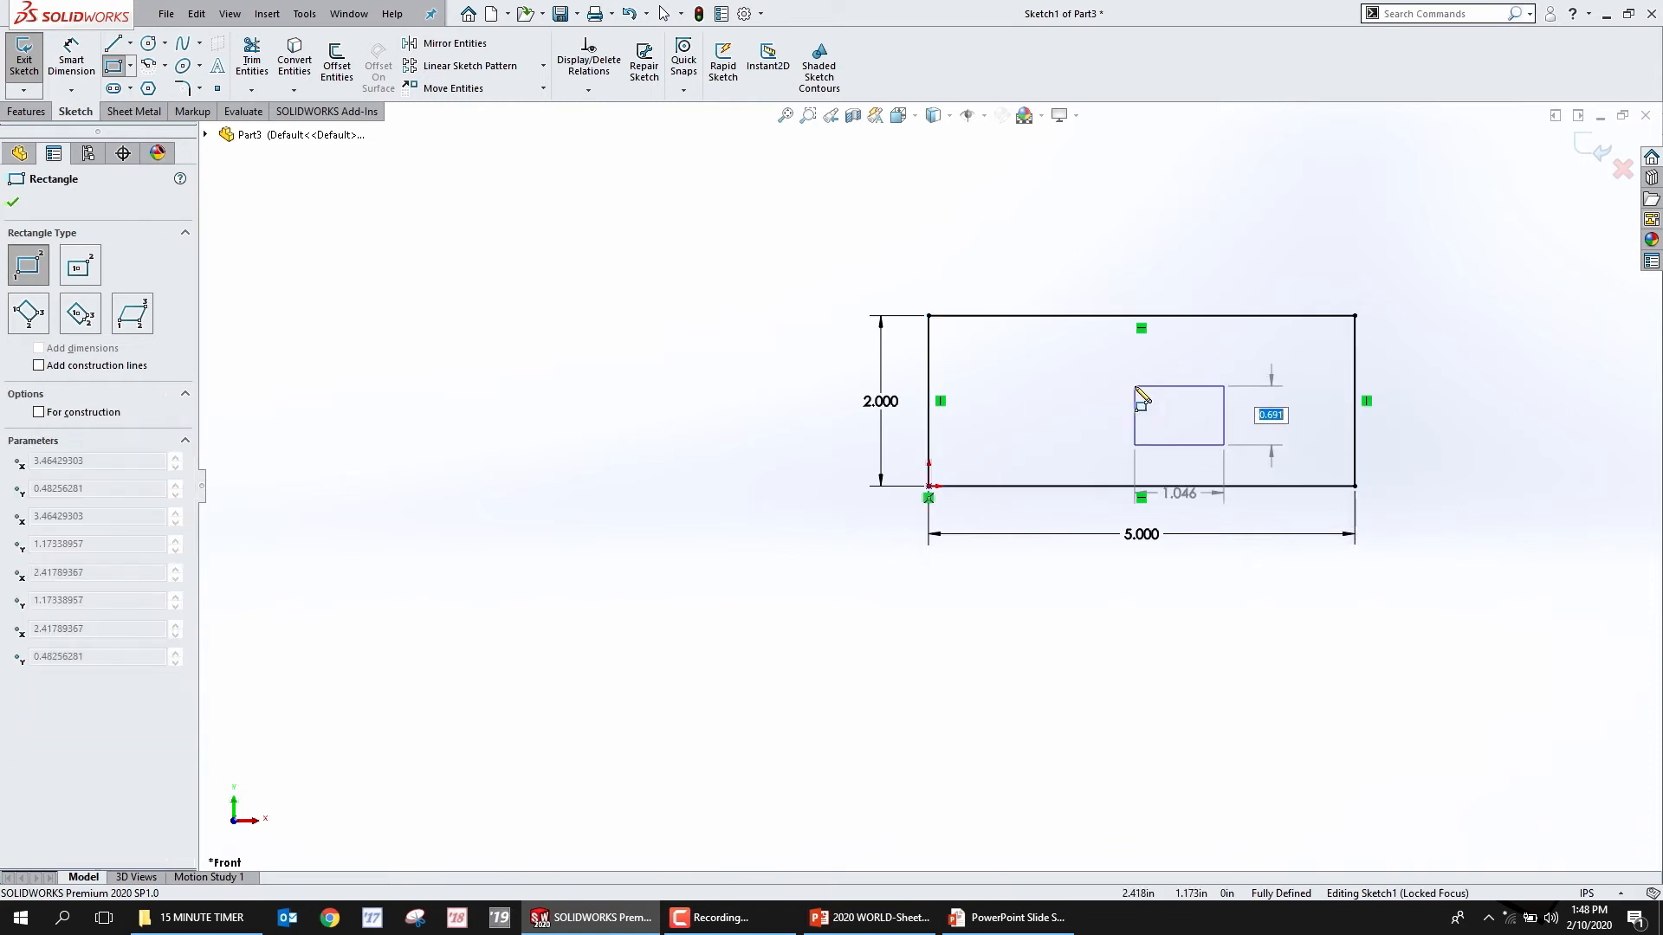
{"action": "type", "text": ".75"}
{"action": "key", "text": "Tab"}
{"action": "type", "text": "2"}
{"action": "key", "text": "Return"}
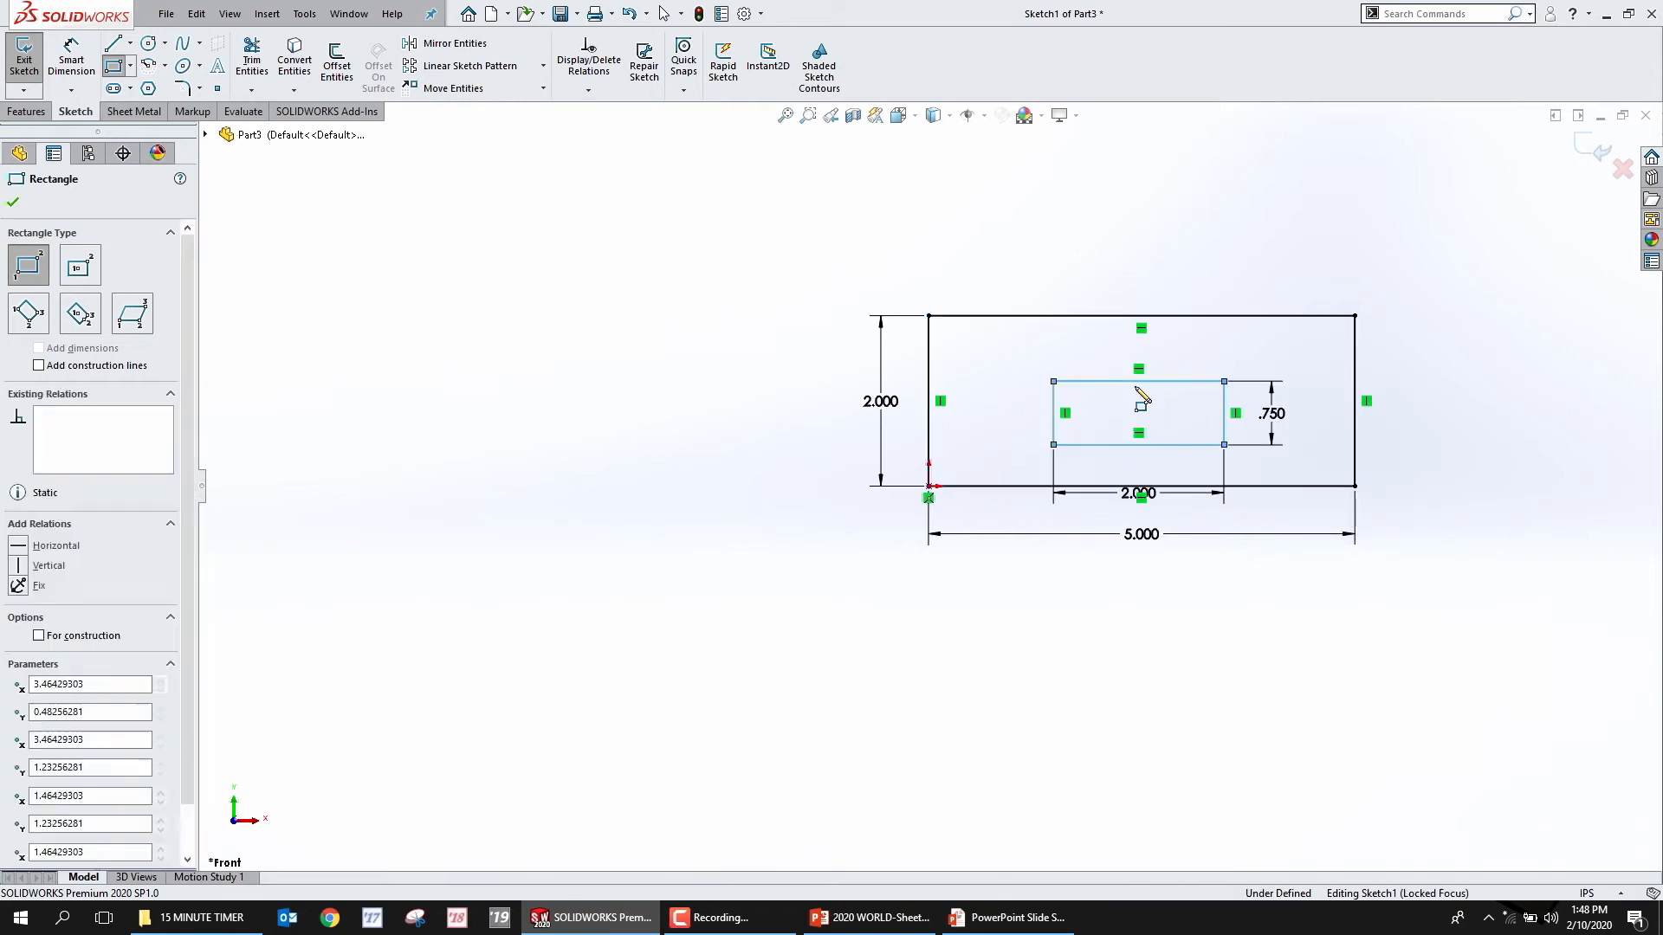
{"action": "key", "text": "Escape"}
{"action": "left_click_drag", "start_coordinate": [1224, 445], "coordinate": [1354, 485]}
Extrude only the sketch region outside the small rectangle to a depth of 3 in
{"action": "left_click", "coordinate": [1150, 416]}
{"action": "key", "text": "s"}
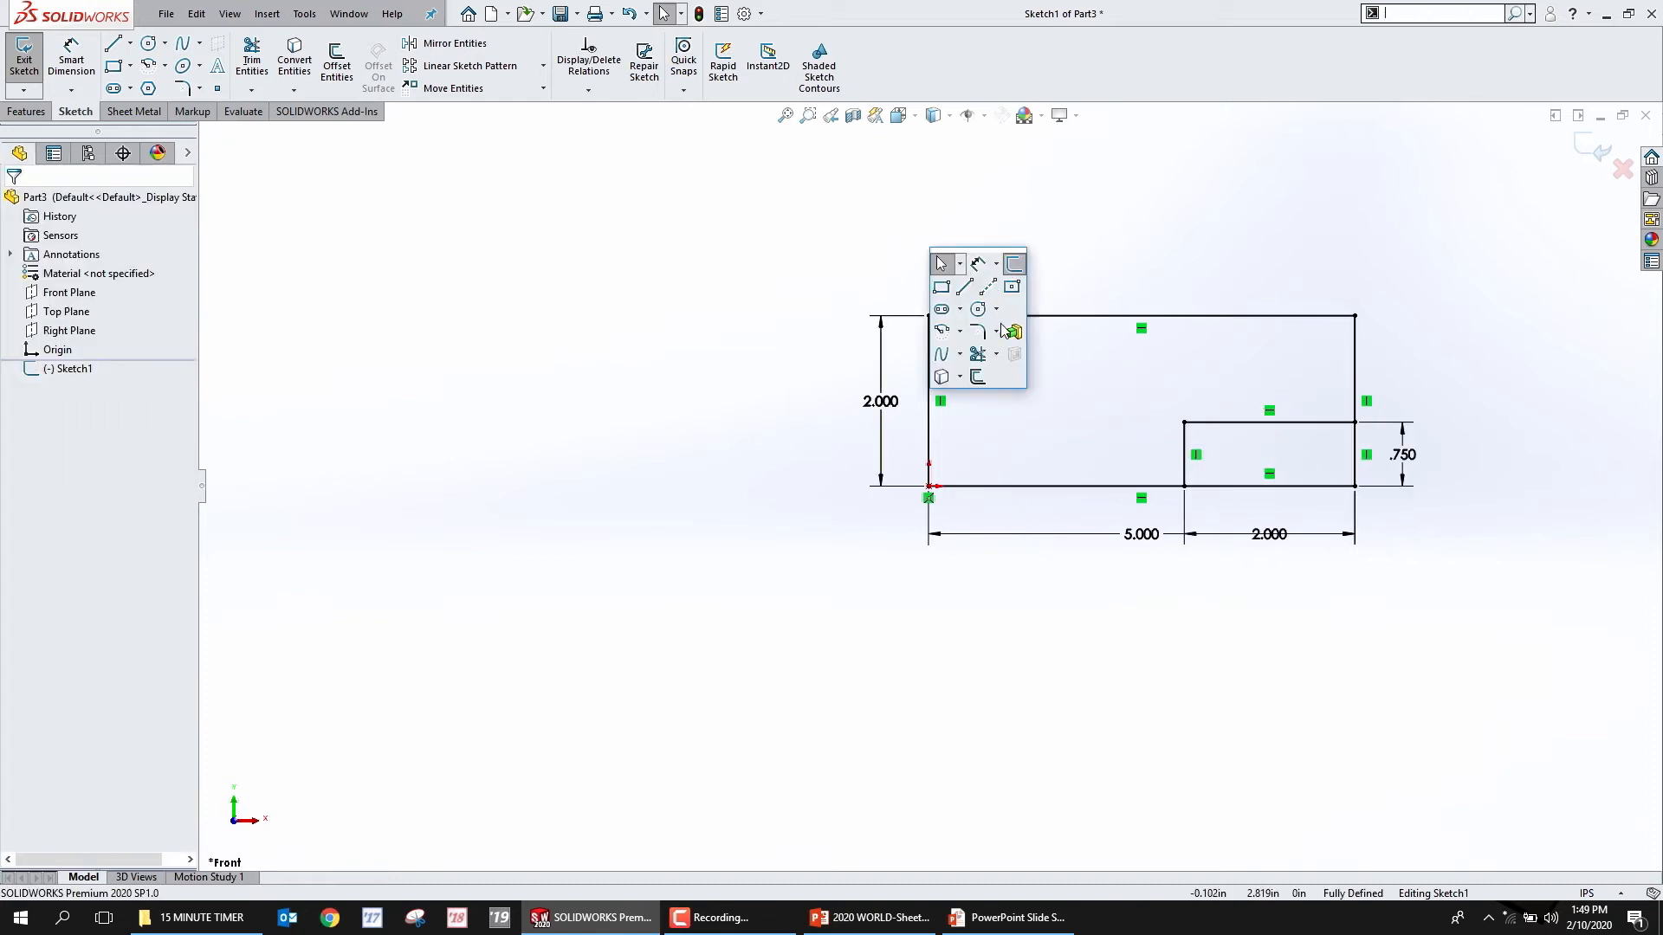
{"action": "left_click", "coordinate": [1010, 335]}
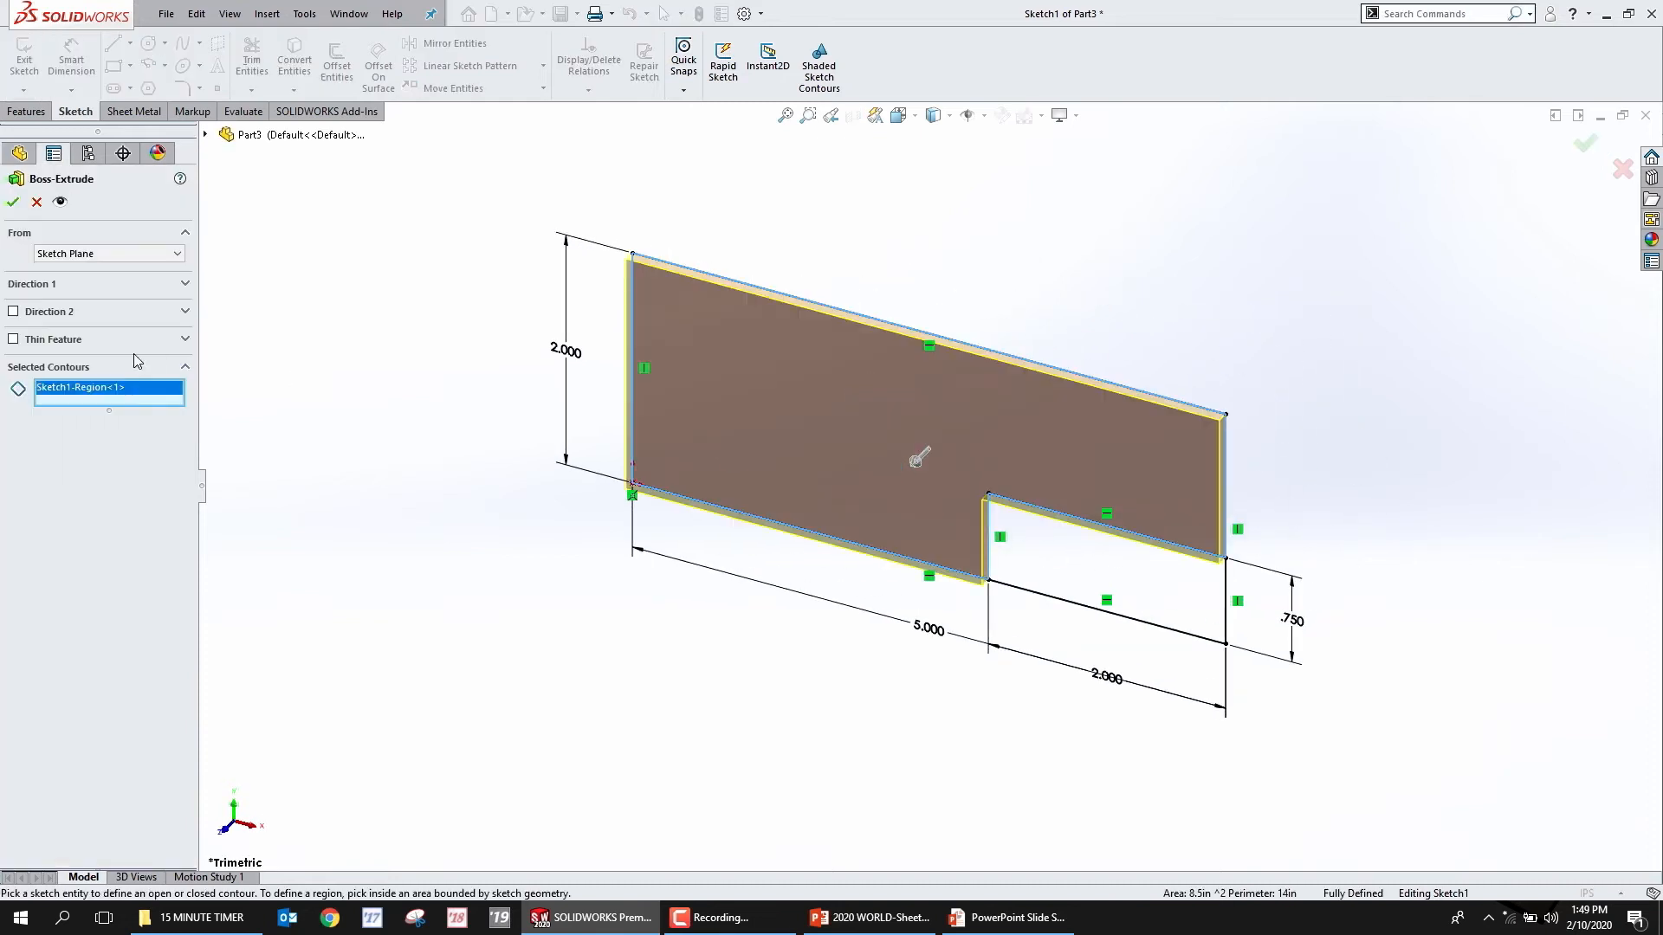
{"action": "left_click", "coordinate": [56, 284]}
{"action": "double_click", "coordinate": [52, 367]}
{"action": "type", "text": "3"}
{"action": "key", "text": "Return"}
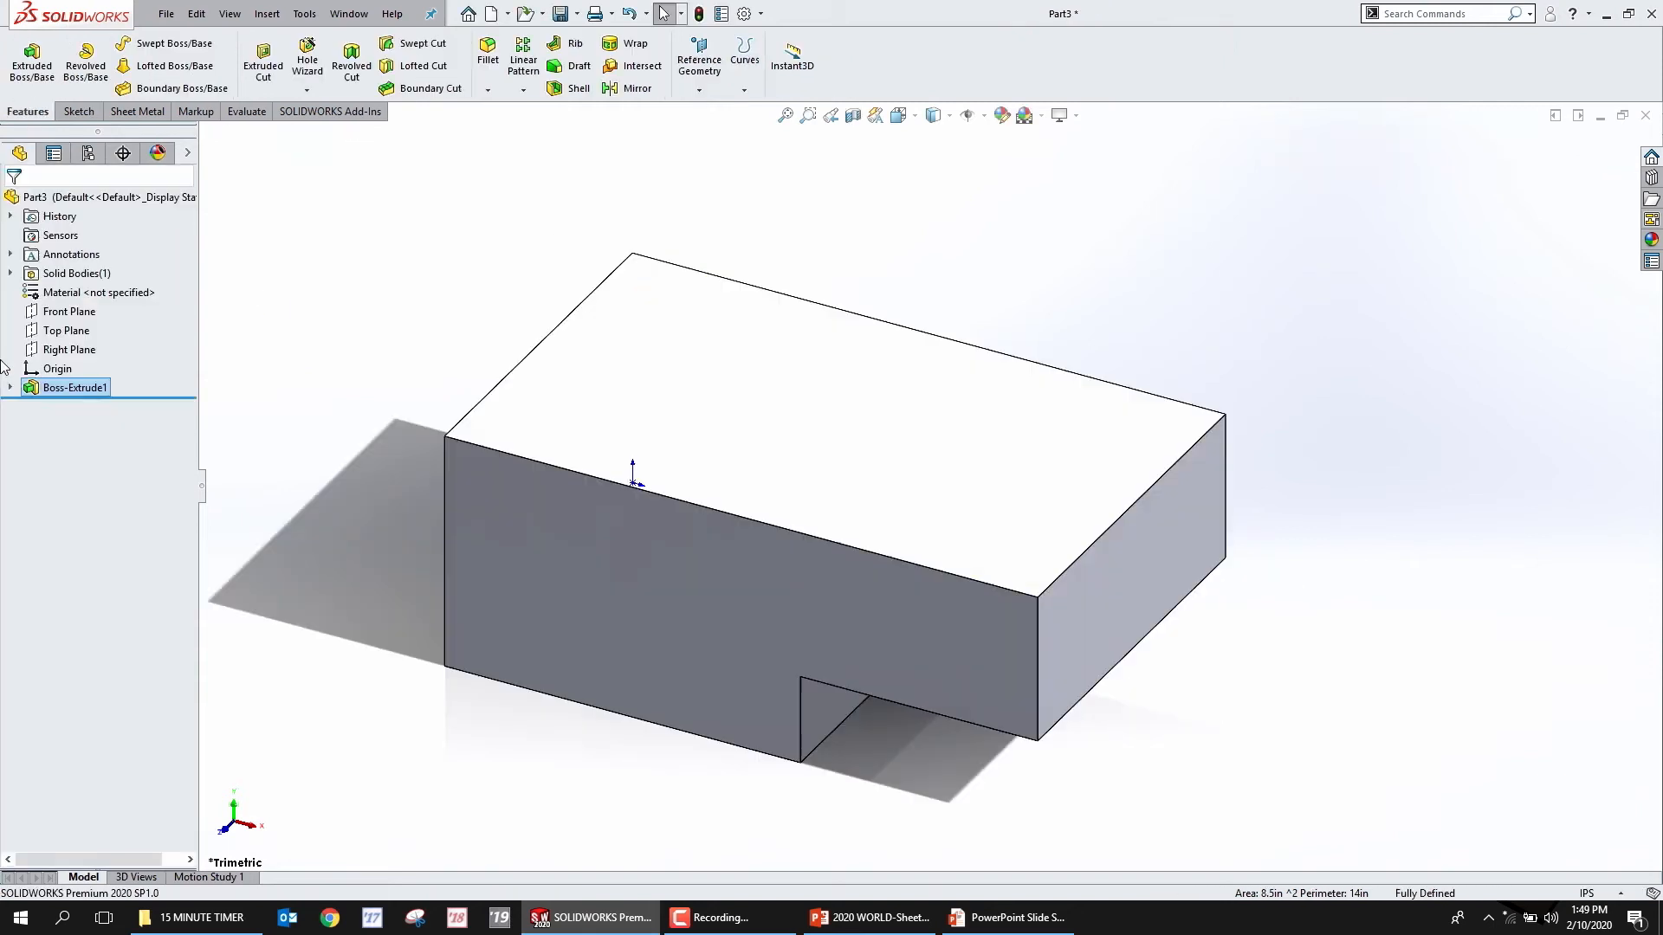
Shell the block to a 0.09 in wall thickness, removing its top face and its notched front face
{"action": "left_click", "coordinate": [572, 87]}
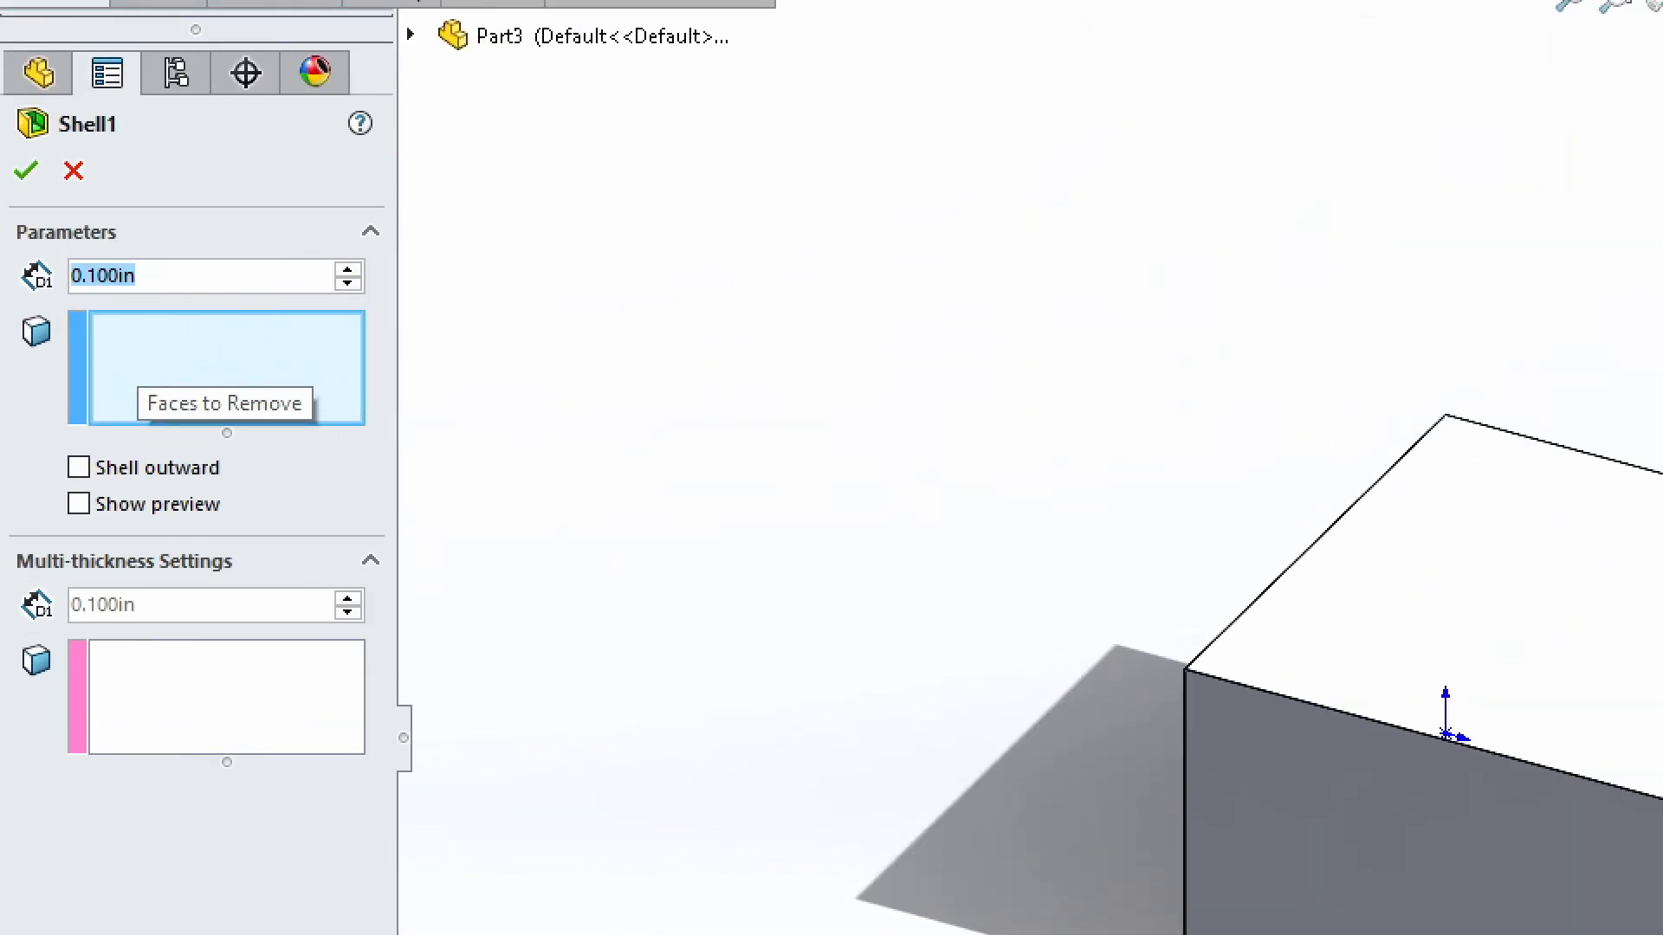
{"action": "mouse_move", "coordinate": [83, 243]}
{"action": "left_mouse_down"}
{"action": "mouse_move", "coordinate": [49, 256]}
{"action": "mouse_move", "coordinate": [117, 320]}
{"action": "mouse_move", "coordinate": [140, 245]}
{"action": "mouse_move", "coordinate": [42, 240]}
{"action": "left_mouse_up"}
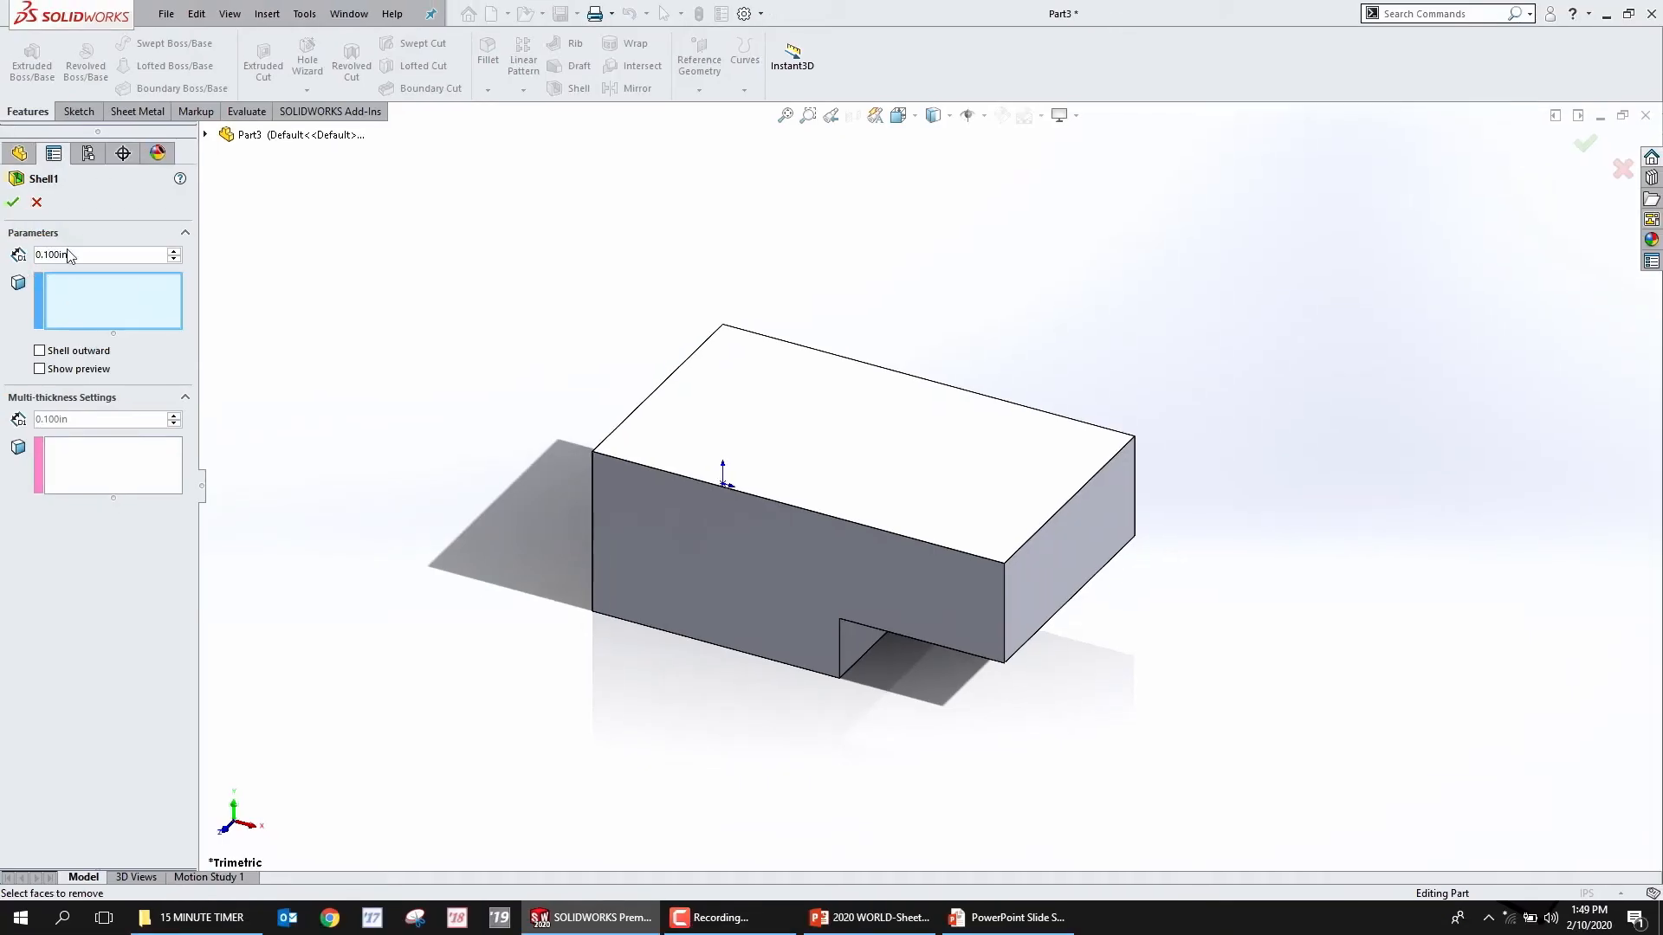
{"action": "double_click", "coordinate": [81, 255]}
{"action": "type", "text": "0.09"}
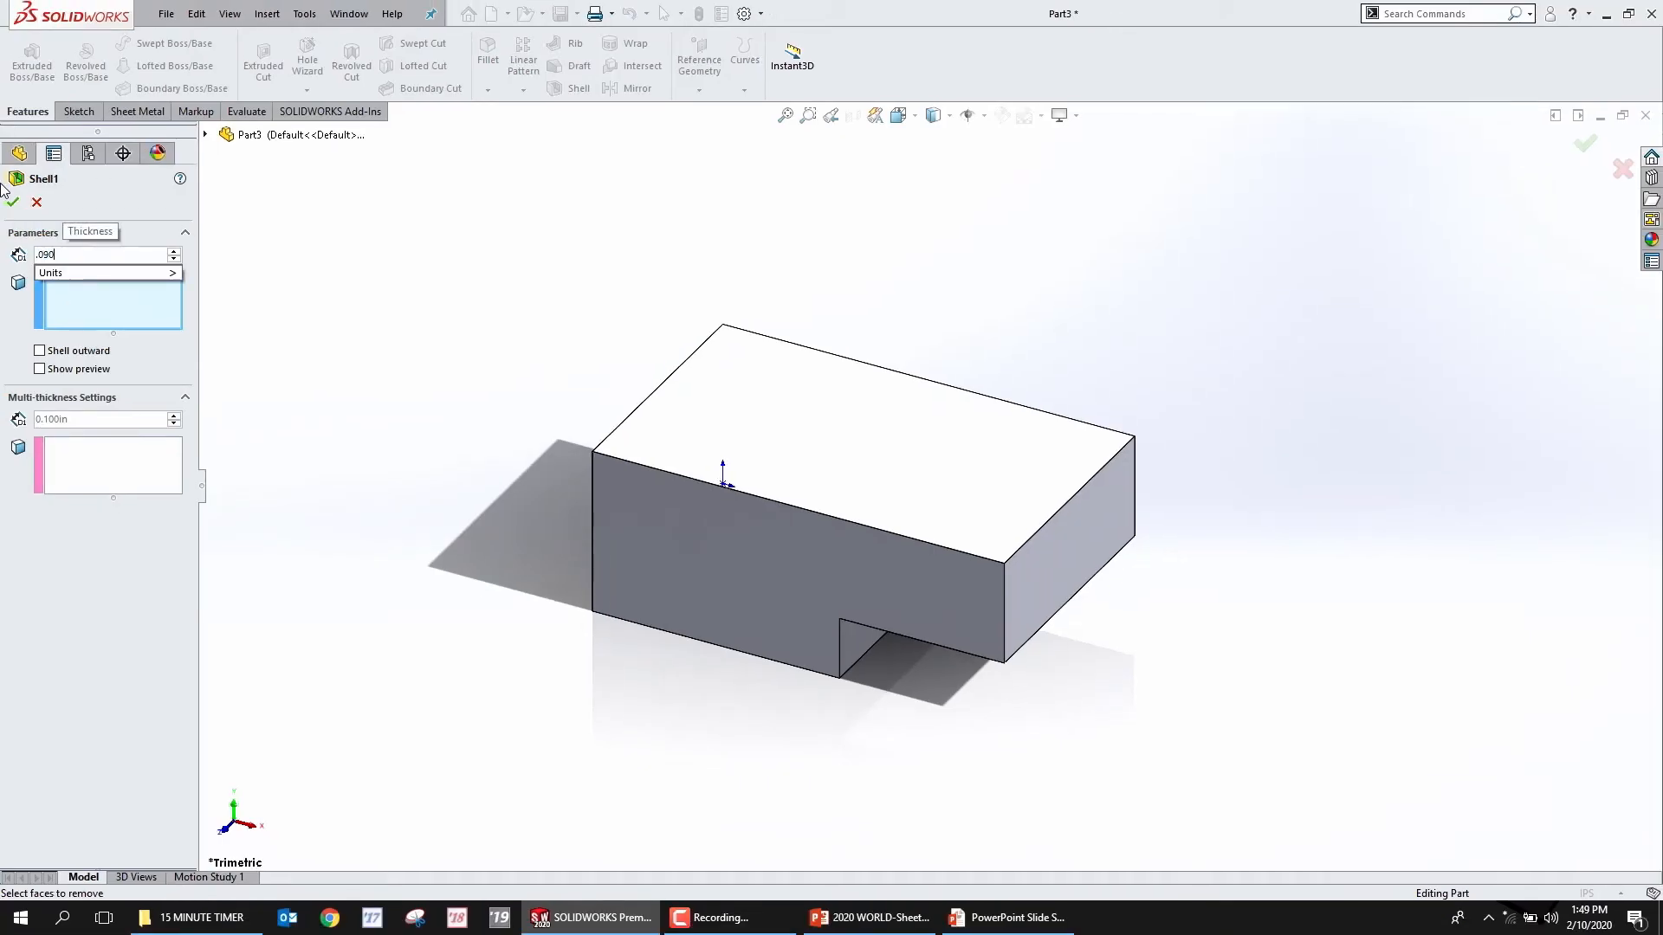
{"action": "key", "text": "Return"}
{"action": "left_click", "coordinate": [712, 553]}
{"action": "left_click", "coordinate": [714, 432]}
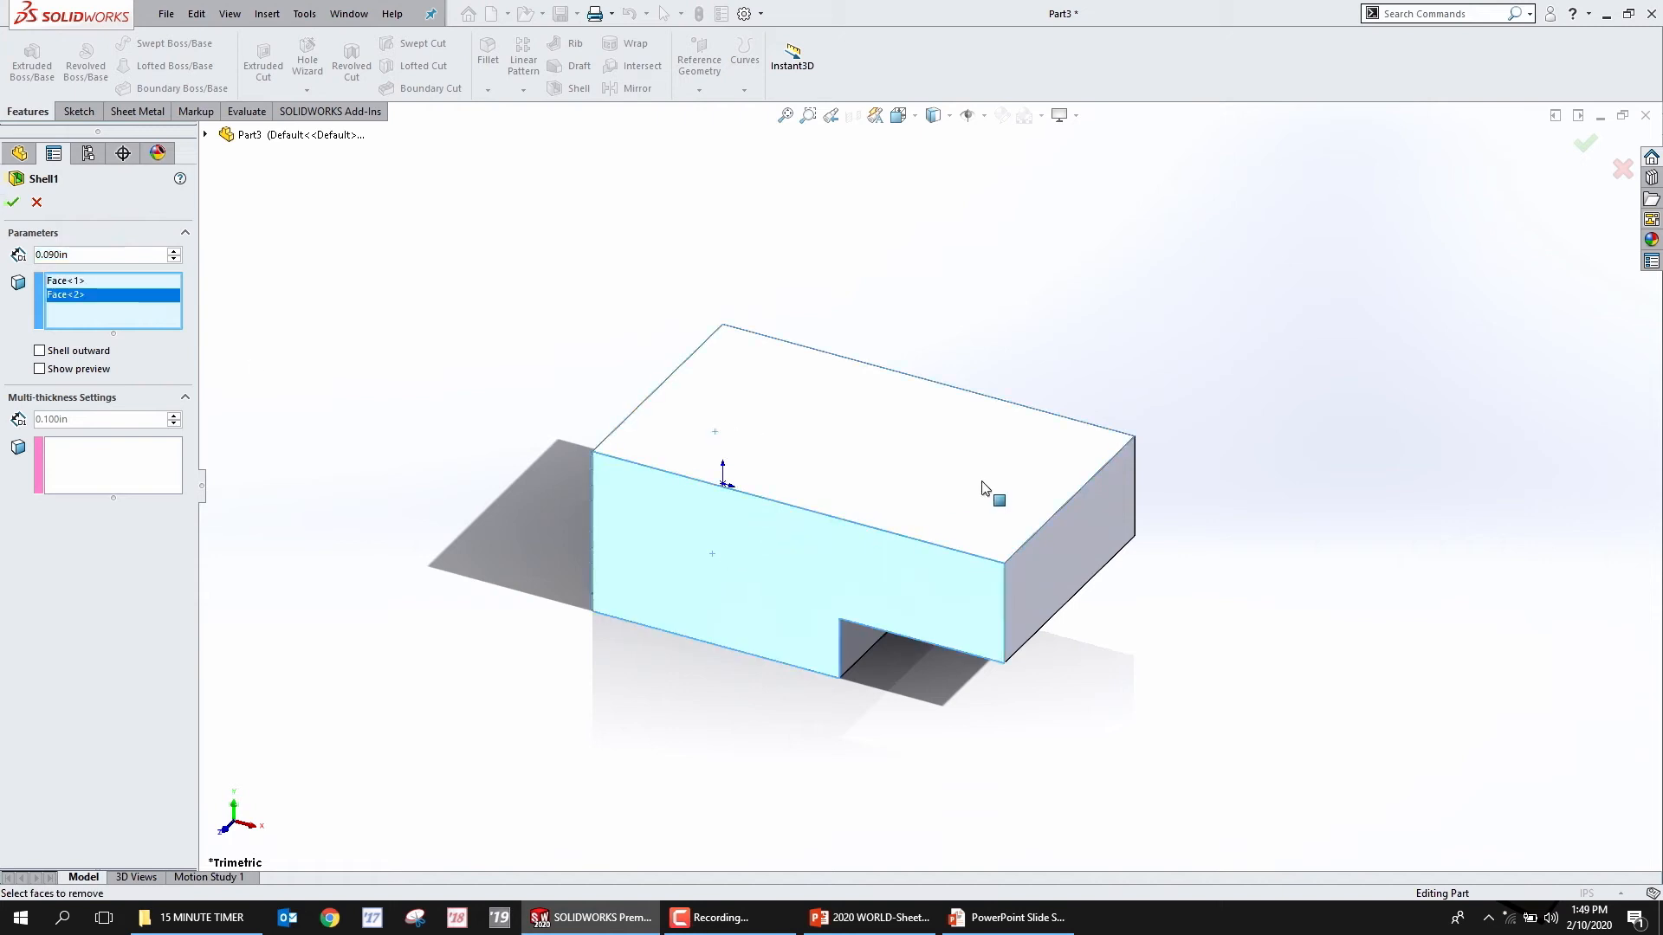
{"action": "left_click", "coordinate": [1585, 143]}
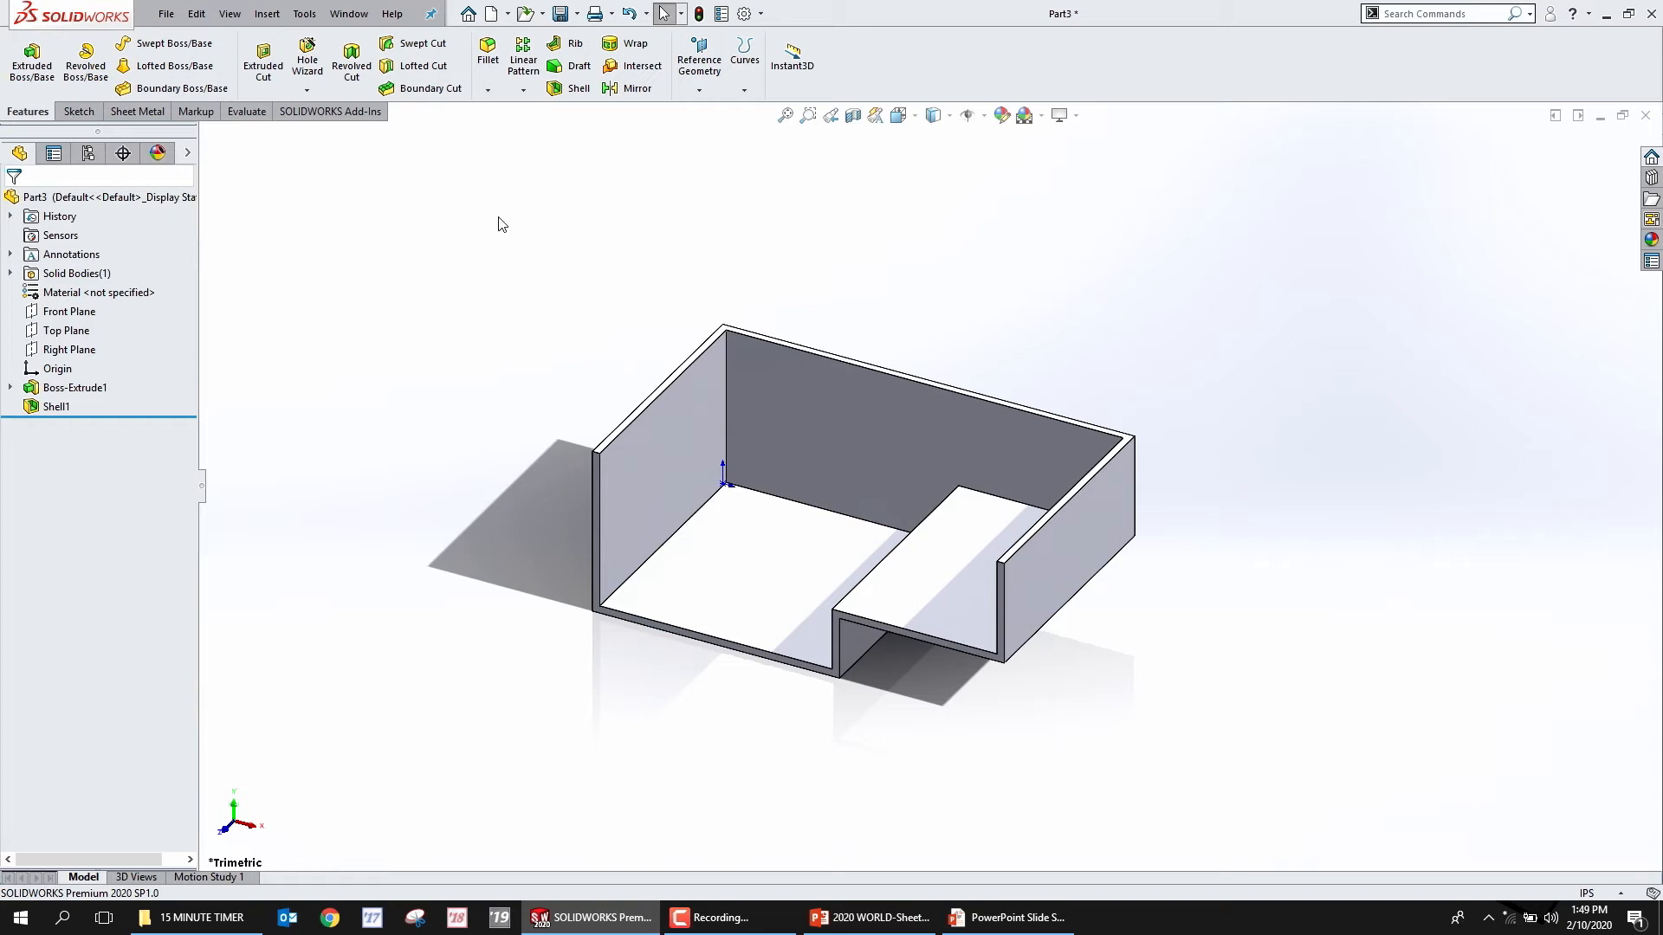
Start Insert Bends on the shelled part and pick the underside of the lower floor as the fixed face
{"action": "left_click", "coordinate": [141, 113]}
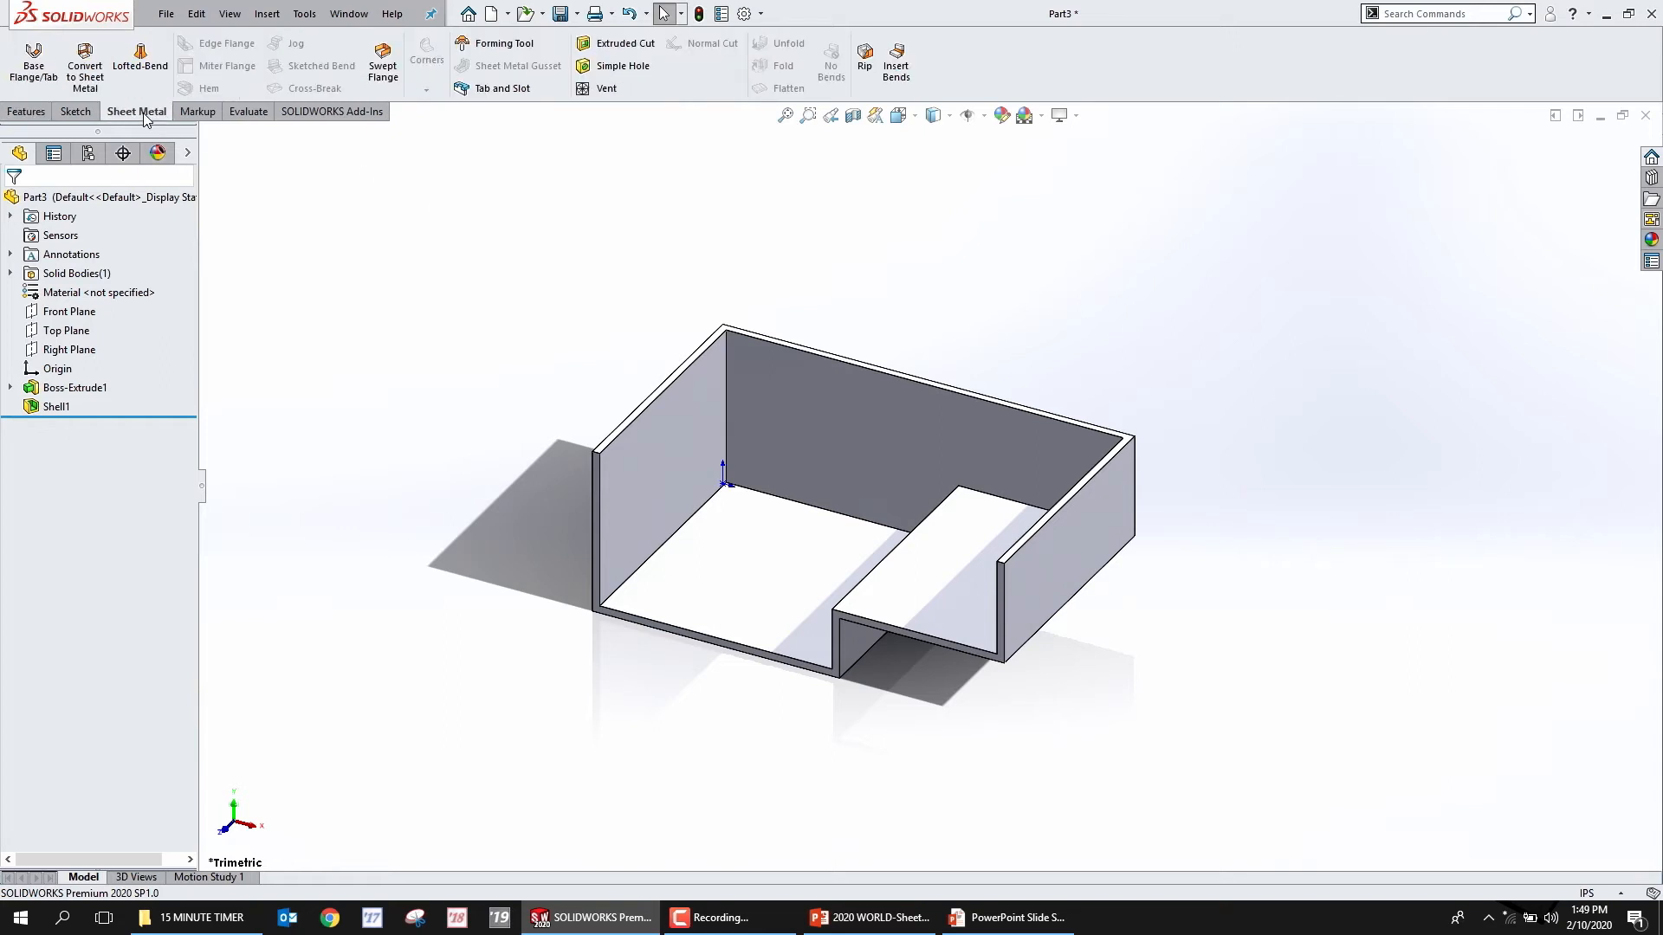
{"action": "left_click", "coordinate": [904, 86]}
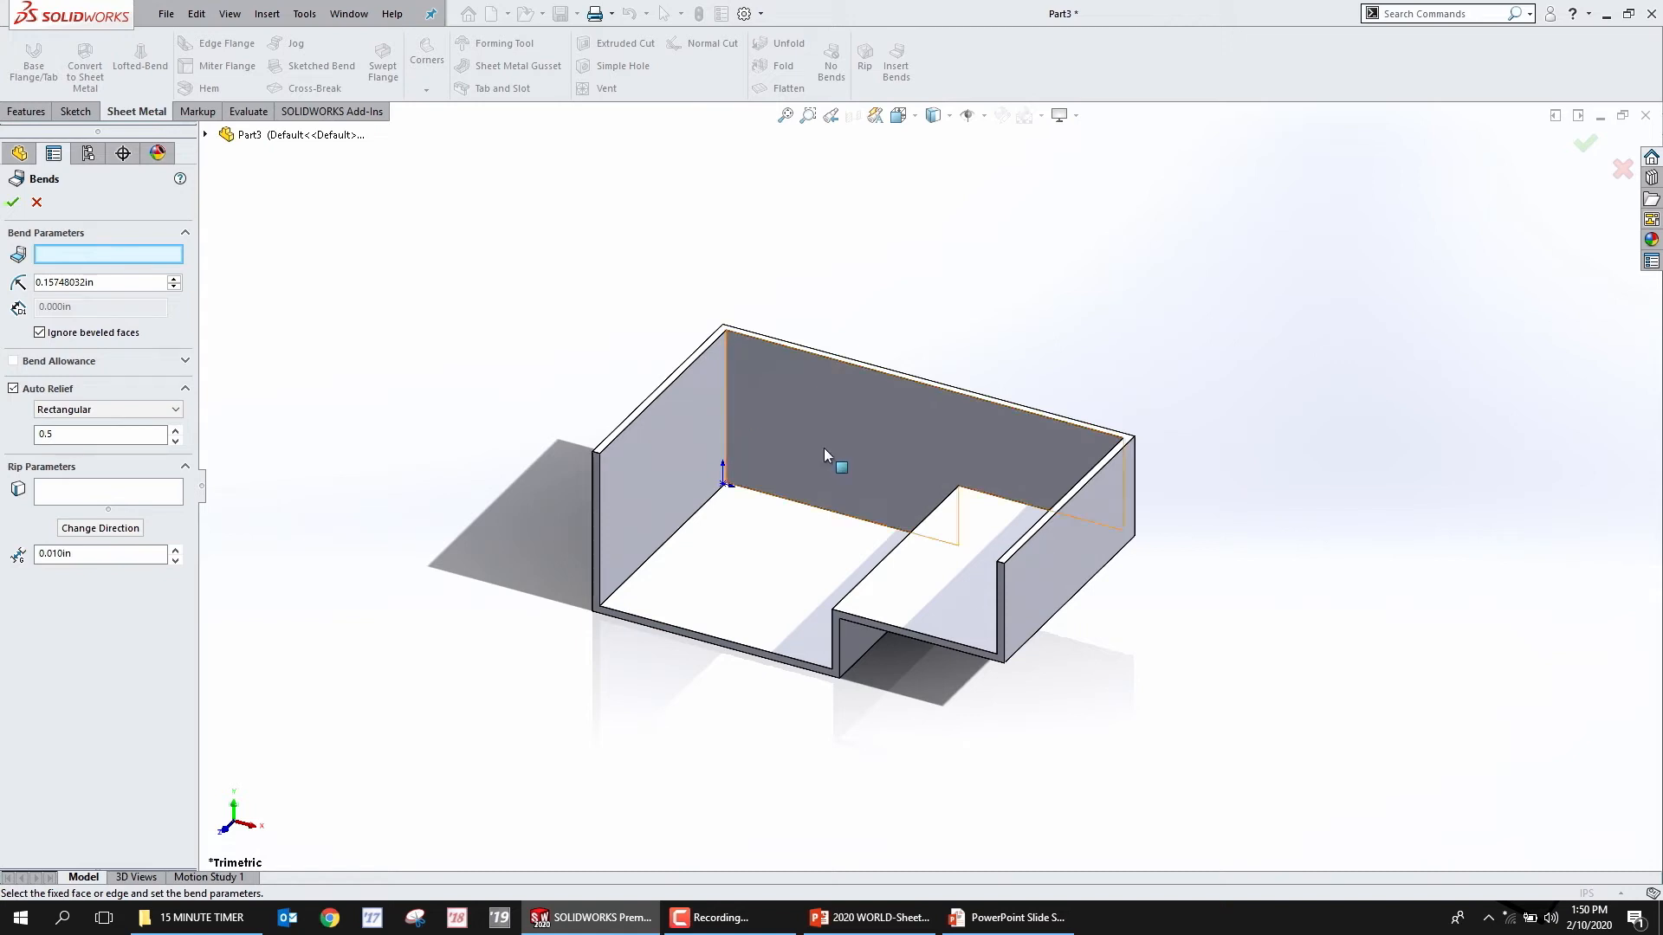
{"action": "left_click", "coordinate": [1072, 549]}
{"action": "left_click", "coordinate": [1065, 563]}
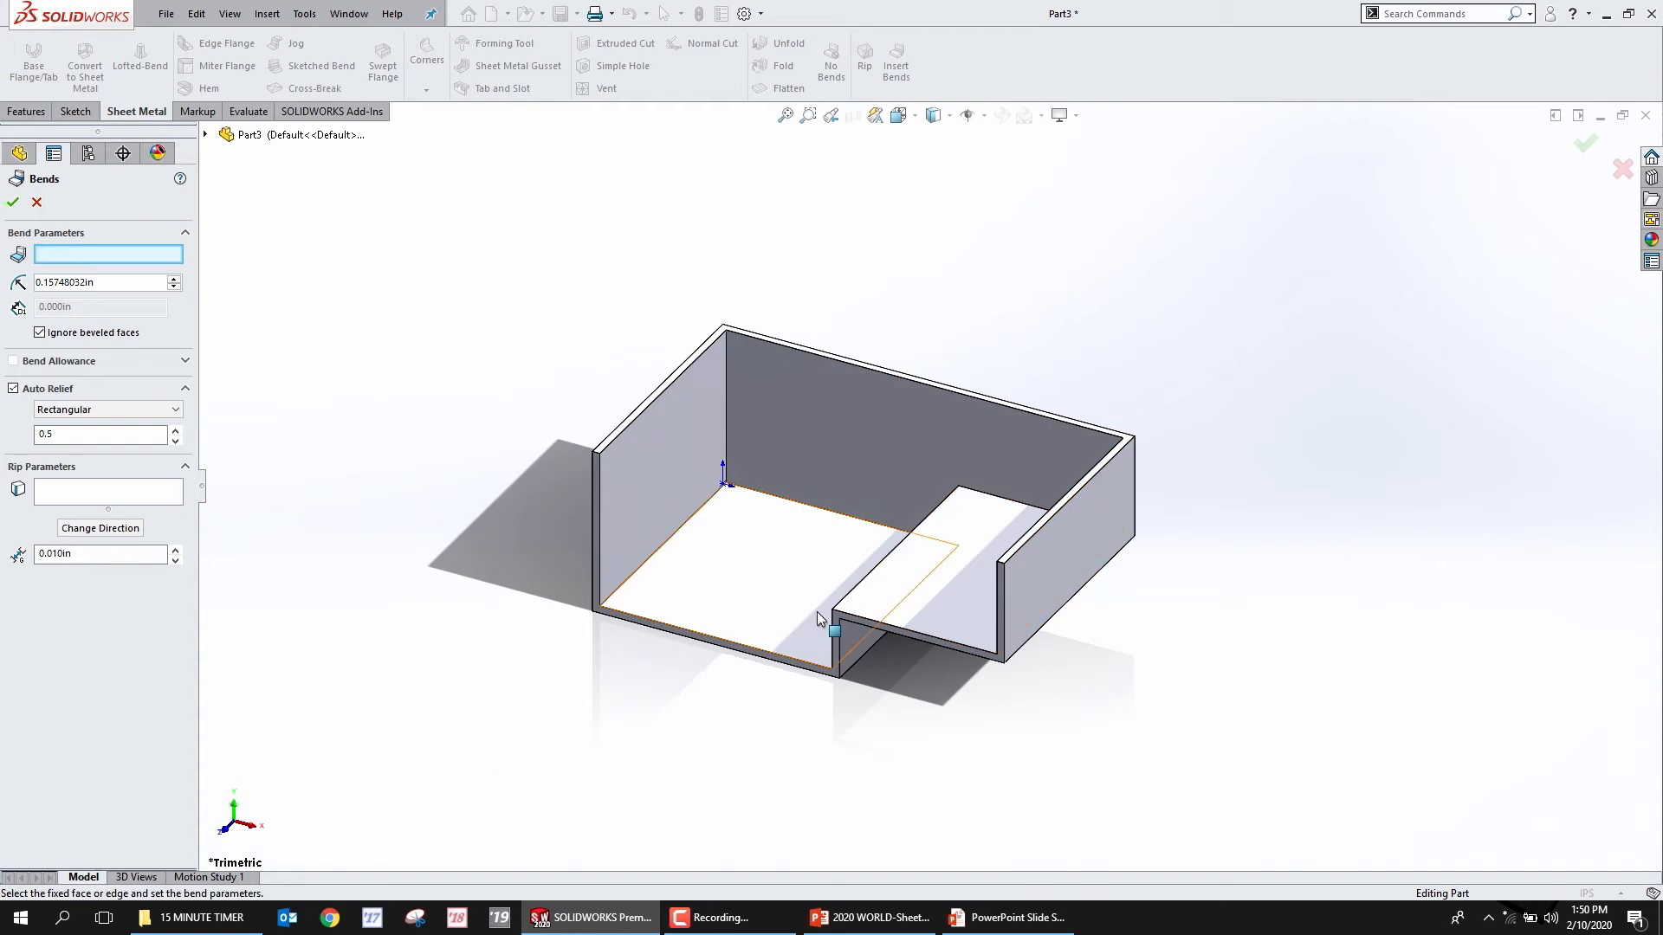
{"action": "left_click", "coordinate": [817, 578]}
{"action": "left_click", "coordinate": [737, 592]}
{"action": "middle_click_drag", "start_coordinate": [743, 649], "coordinate": [776, 558]}
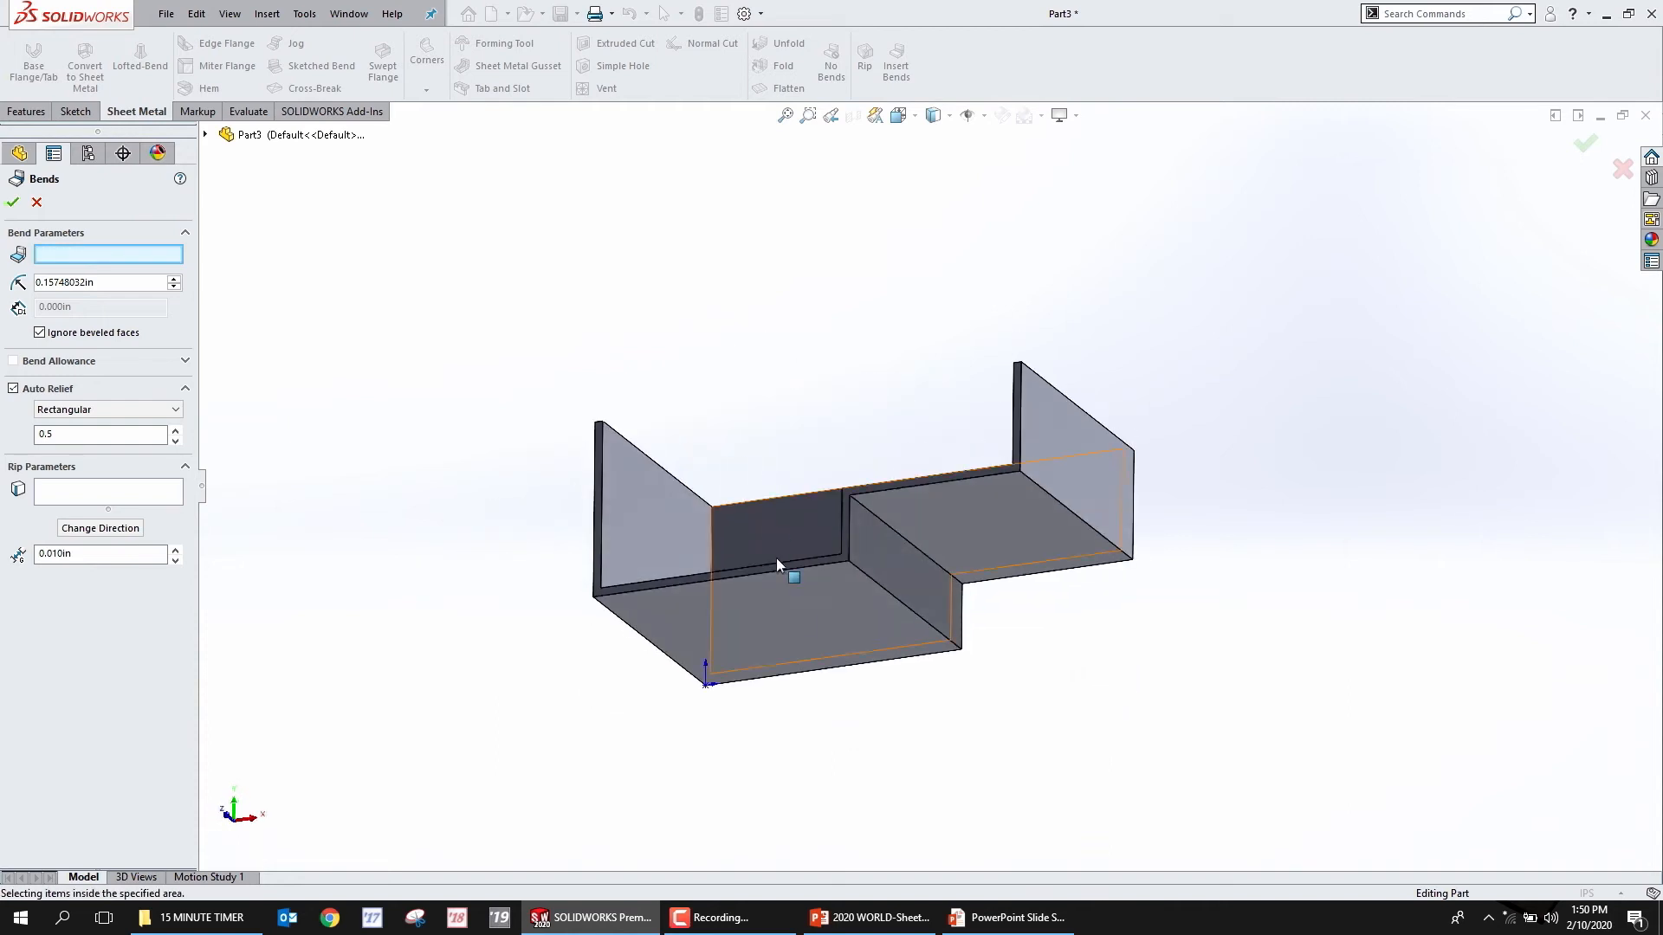
{"action": "left_click", "coordinate": [778, 615]}
{"action": "middle_click_drag", "start_coordinate": [778, 615], "coordinate": [742, 679]}
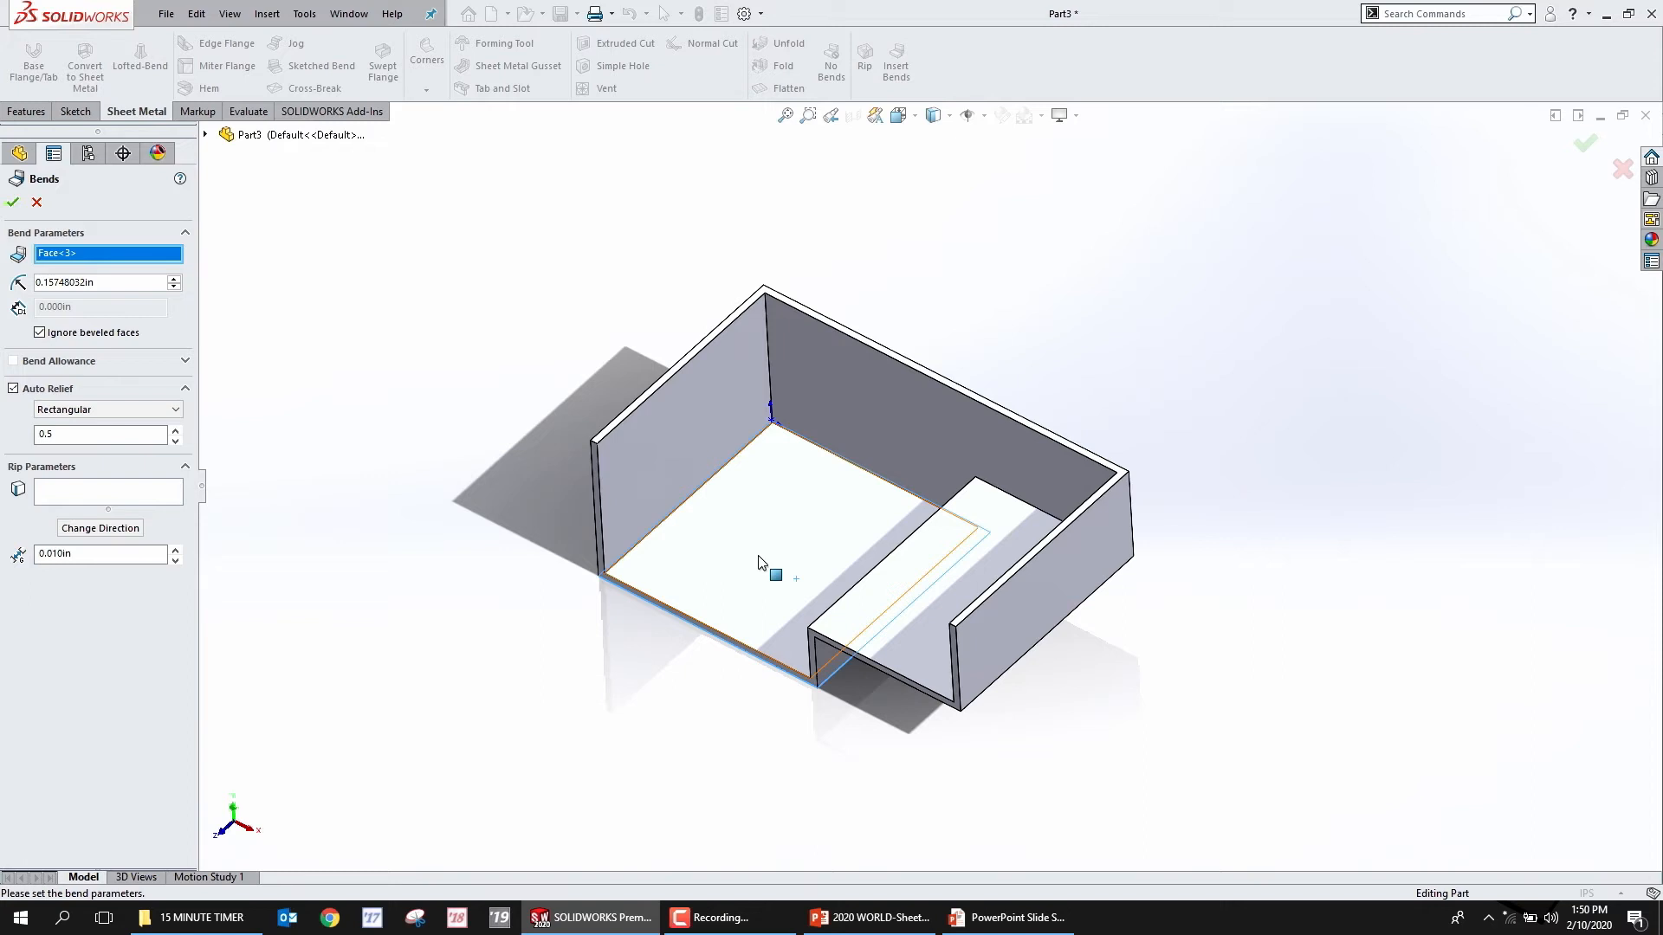
{"action": "middle_click_drag", "start_coordinate": [773, 565], "coordinate": [1069, 622]}
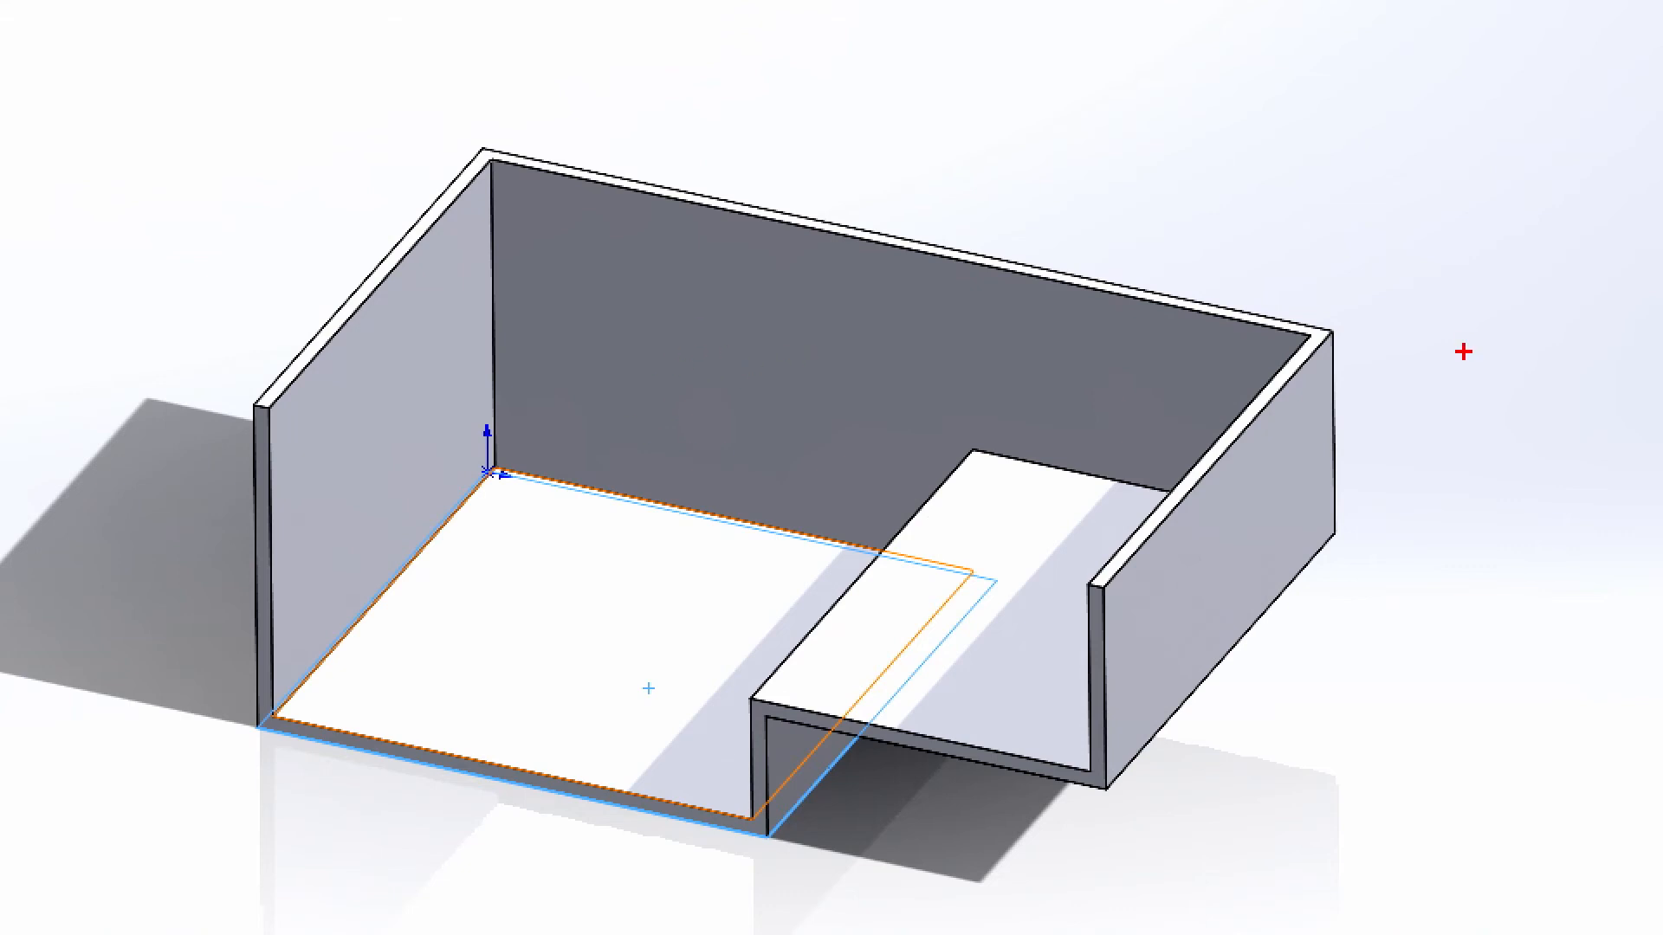
{"action": "left_click_drag", "start_coordinate": [493, 157], "coordinate": [493, 479]}
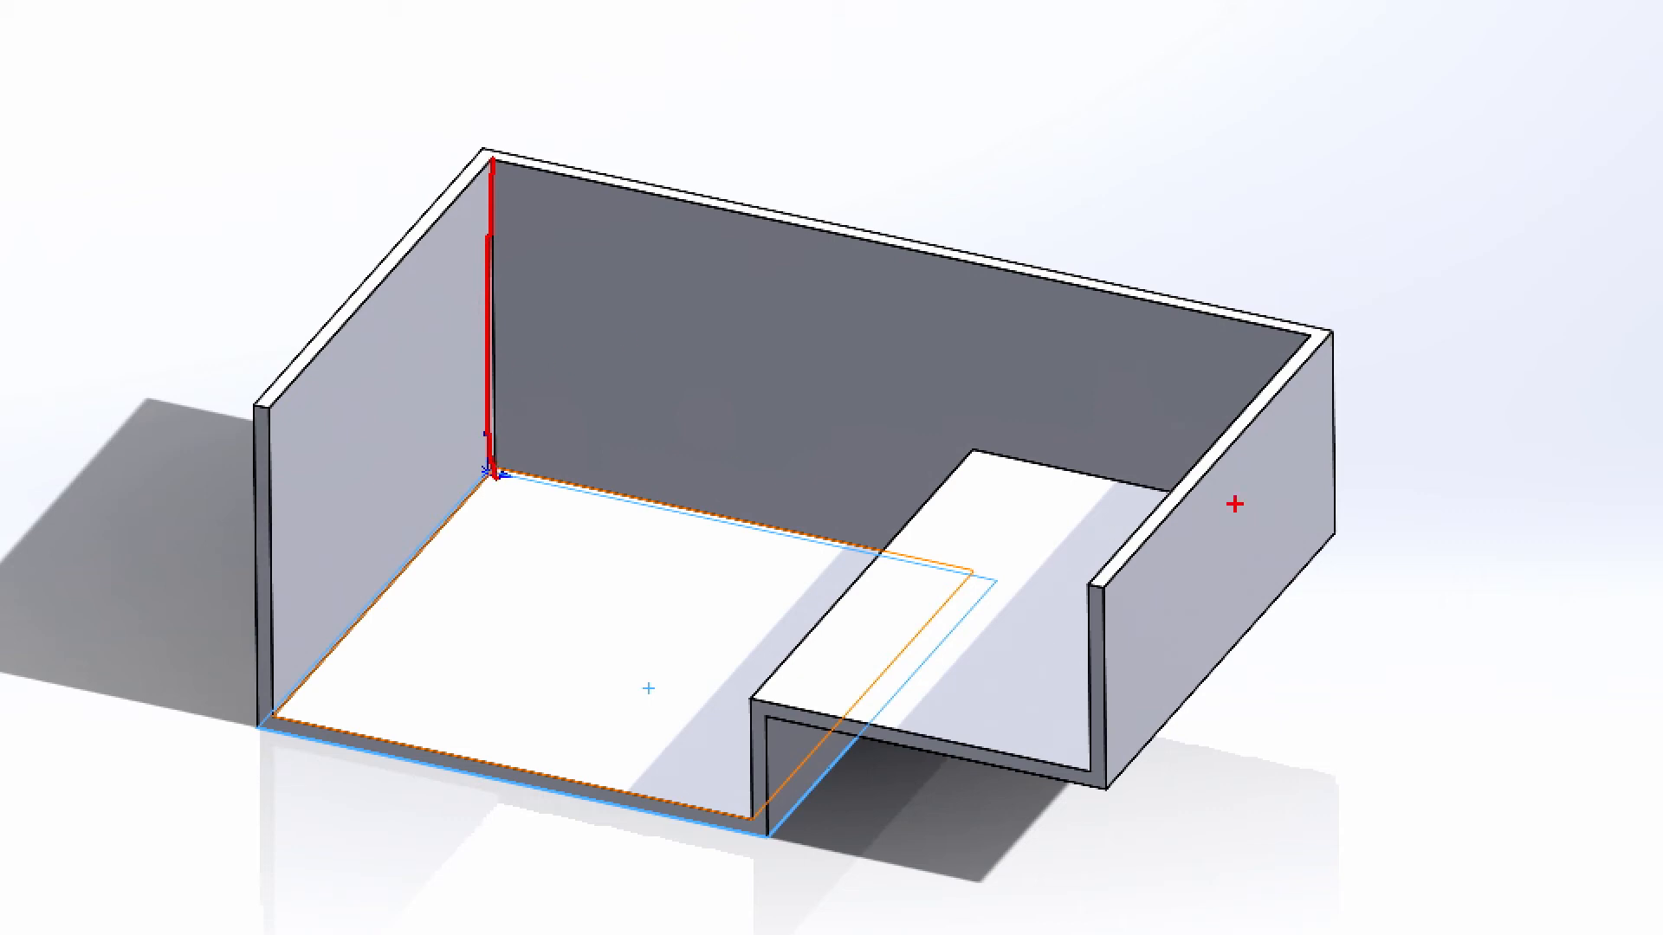
{"action": "mouse_move", "coordinate": [976, 571]}
{"action": "left_mouse_down"}
{"action": "mouse_move", "coordinate": [988, 452]}
{"action": "mouse_move", "coordinate": [1306, 529]}
{"action": "mouse_move", "coordinate": [1325, 469]}
{"action": "mouse_move", "coordinate": [1319, 346]}
{"action": "left_mouse_up"}
{"action": "mouse_move", "coordinate": [717, 465]}
{"action": "left_mouse_down"}
{"action": "mouse_move", "coordinate": [871, 399]}
{"action": "mouse_move", "coordinate": [839, 436]}
{"action": "left_mouse_up"}
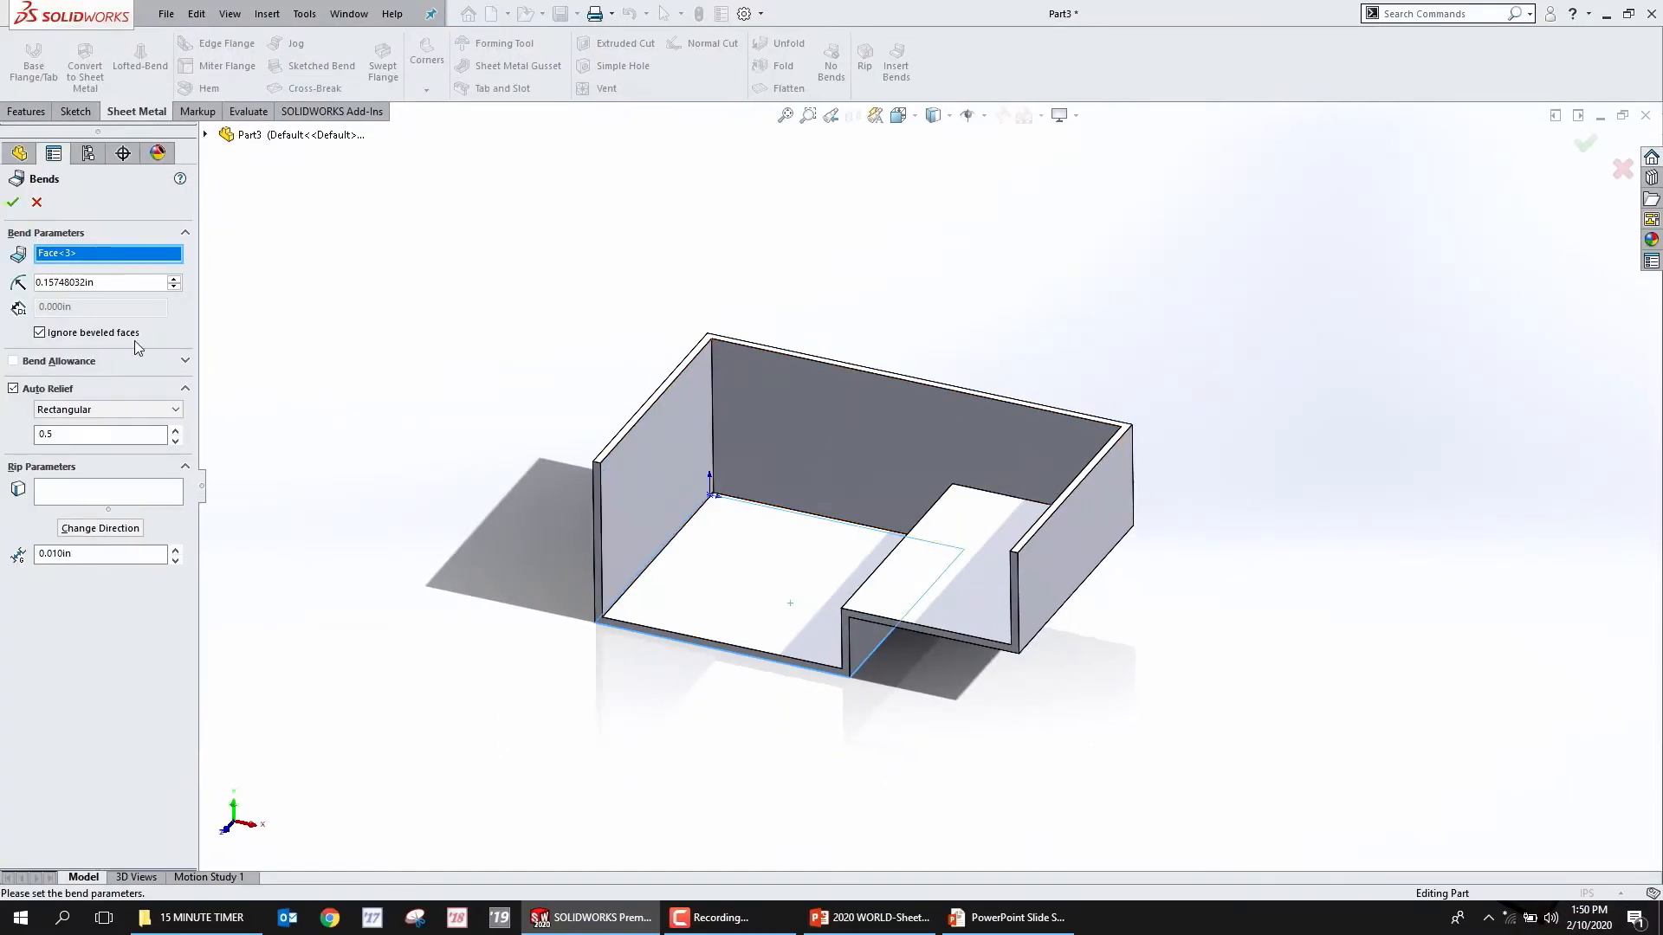
Choose the back wall's two corner edges and its two edges at the raised step as rips, changing the left corner rip's direction
{"action": "left_click", "coordinate": [70, 490]}
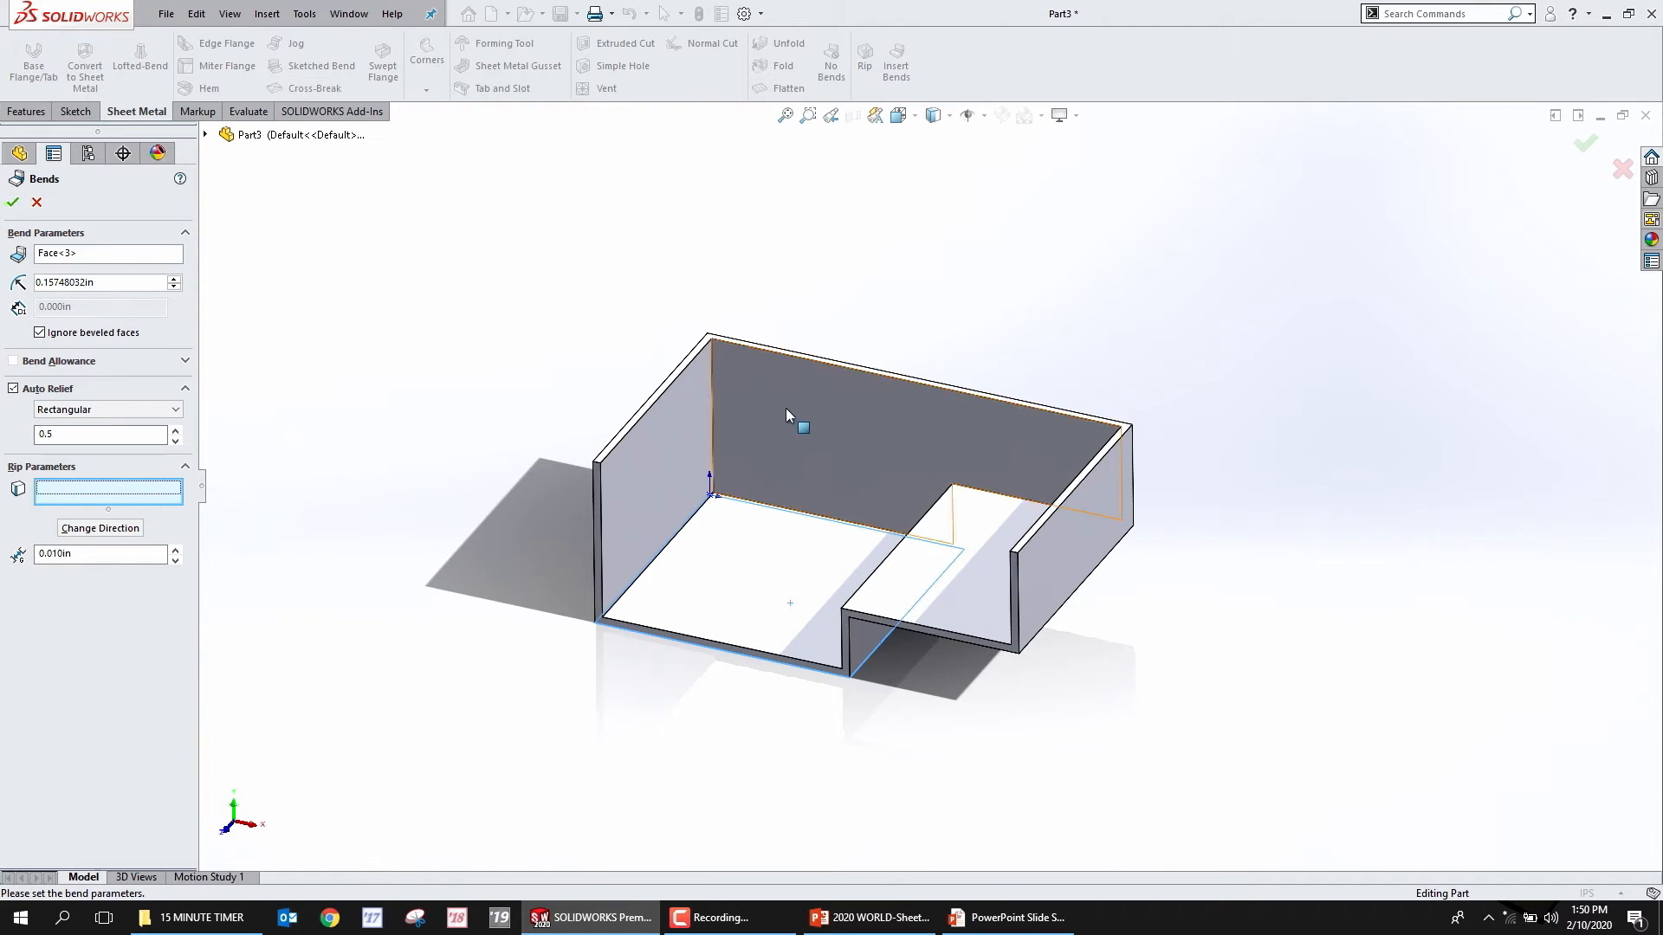
{"action": "left_click", "coordinate": [713, 411]}
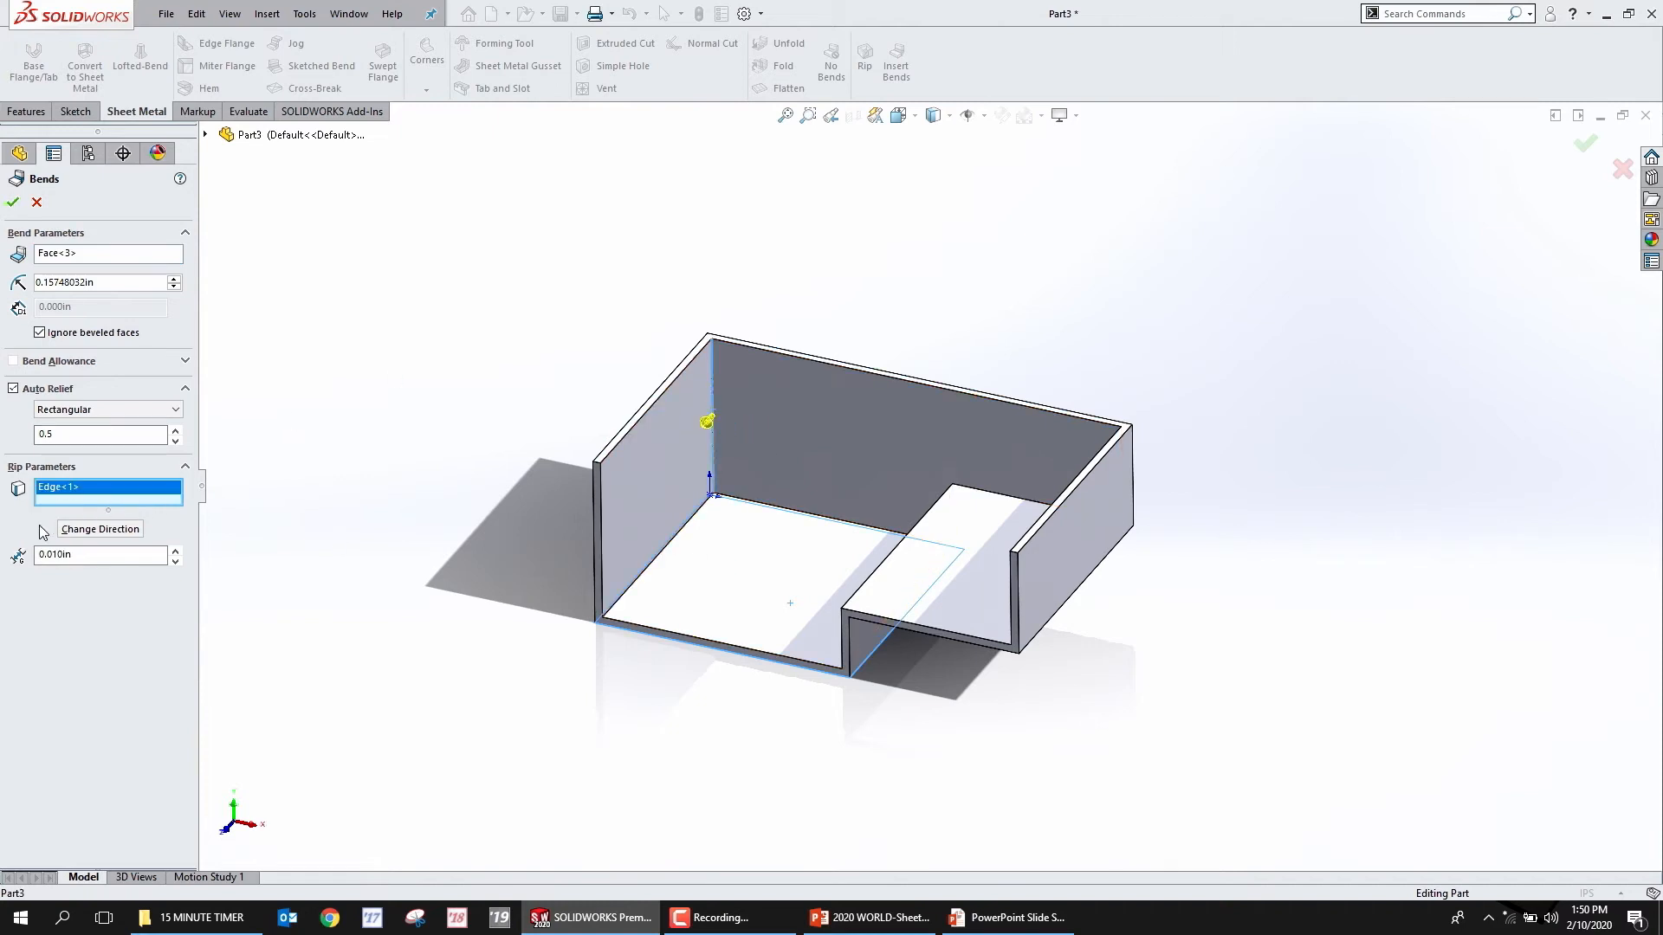
{"action": "left_click", "coordinate": [95, 530]}
{"action": "mouse_move", "coordinate": [675, 482]}
{"action": "middle_mouse_down"}
{"action": "mouse_move", "coordinate": [787, 526]}
{"action": "mouse_move", "coordinate": [824, 486]}
{"action": "middle_mouse_up"}
{"action": "left_click", "coordinate": [824, 486]}
{"action": "left_click", "coordinate": [931, 475]}
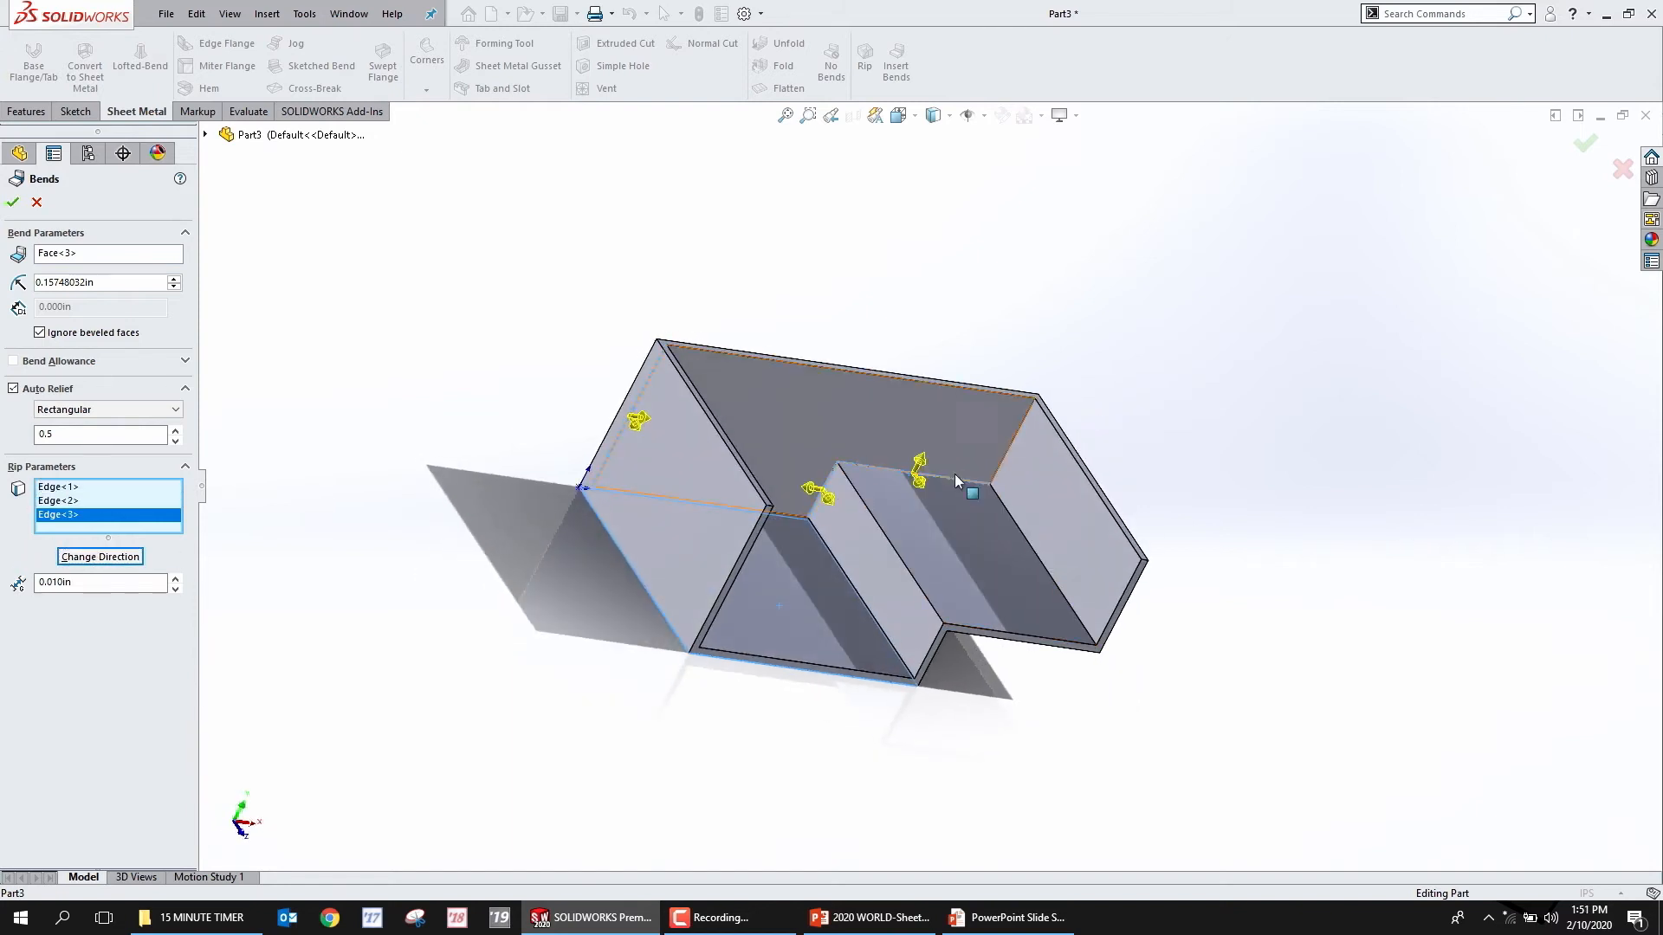
{"action": "left_click", "coordinate": [1011, 445]}
{"action": "middle_click_drag", "start_coordinate": [875, 543], "coordinate": [760, 490]}
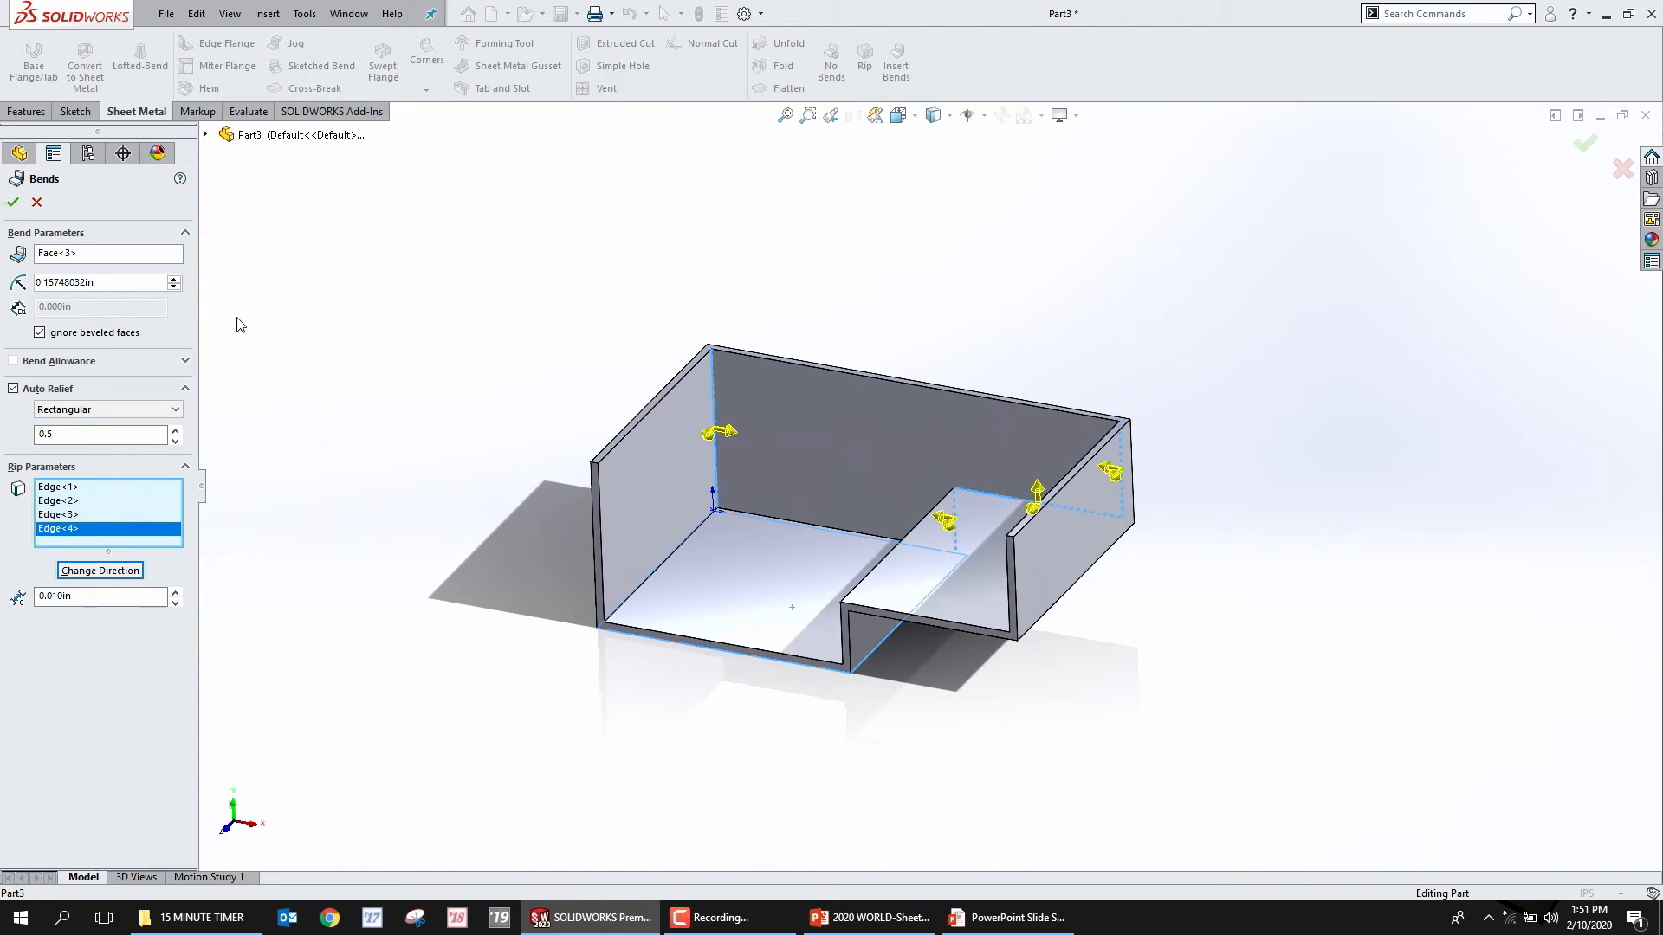
Set the bend radius to 0.125 in and apply the bends and rips to the part
{"action": "double_click", "coordinate": [118, 284]}
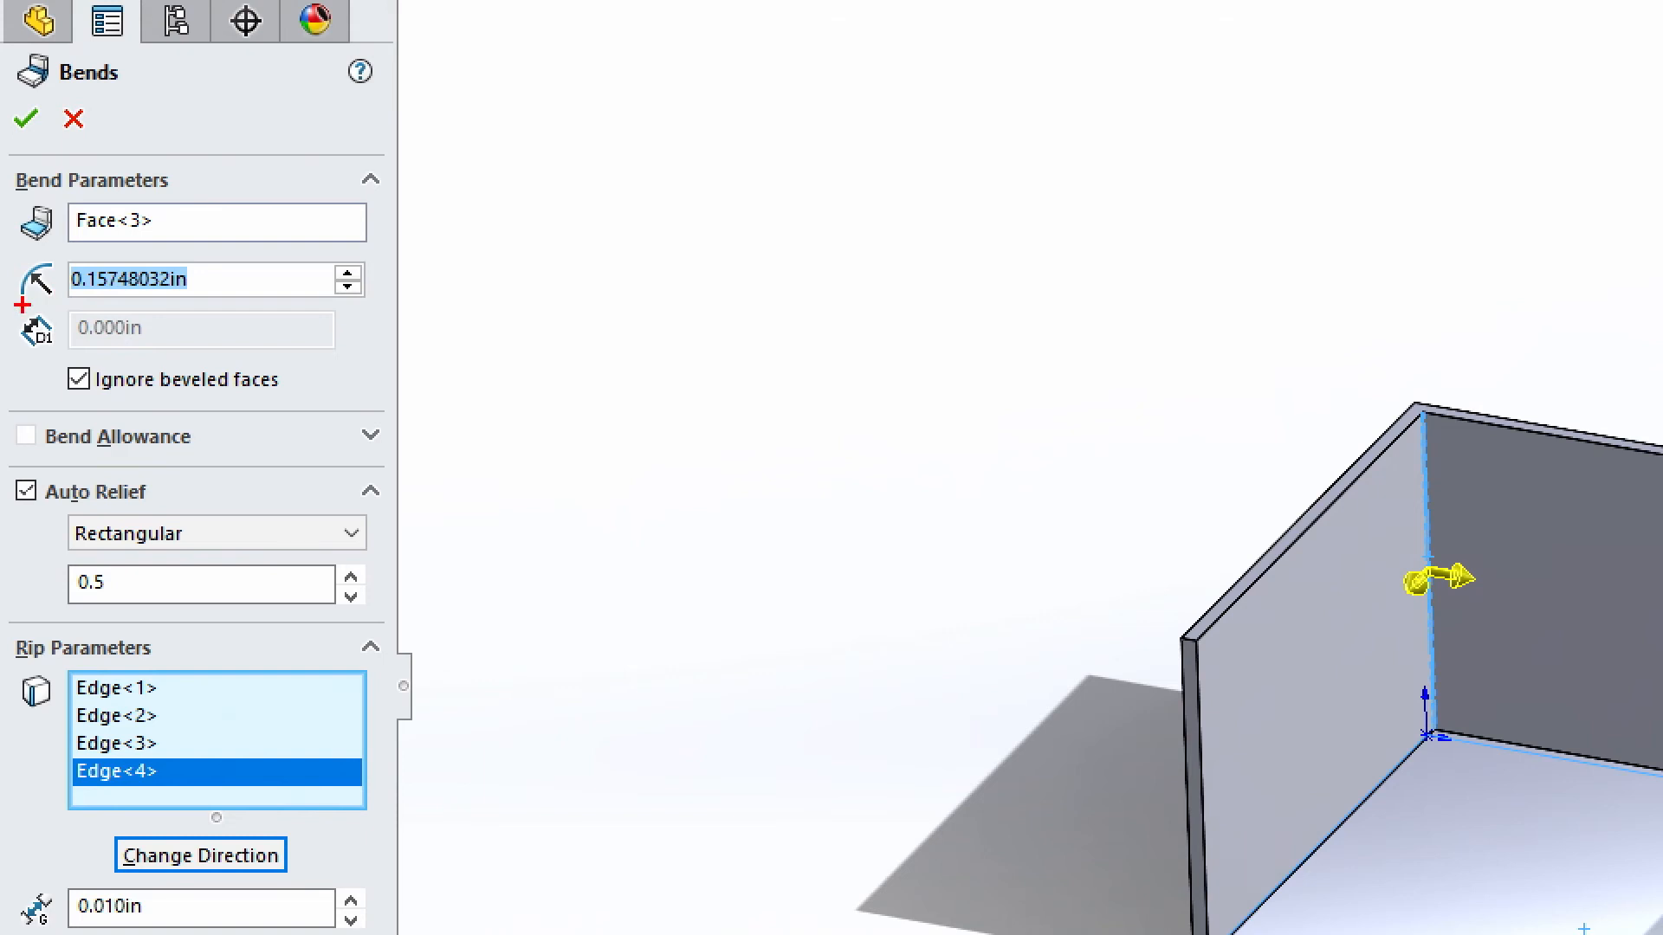
{"action": "left_click_drag", "start_coordinate": [23, 305], "coordinate": [208, 310]}
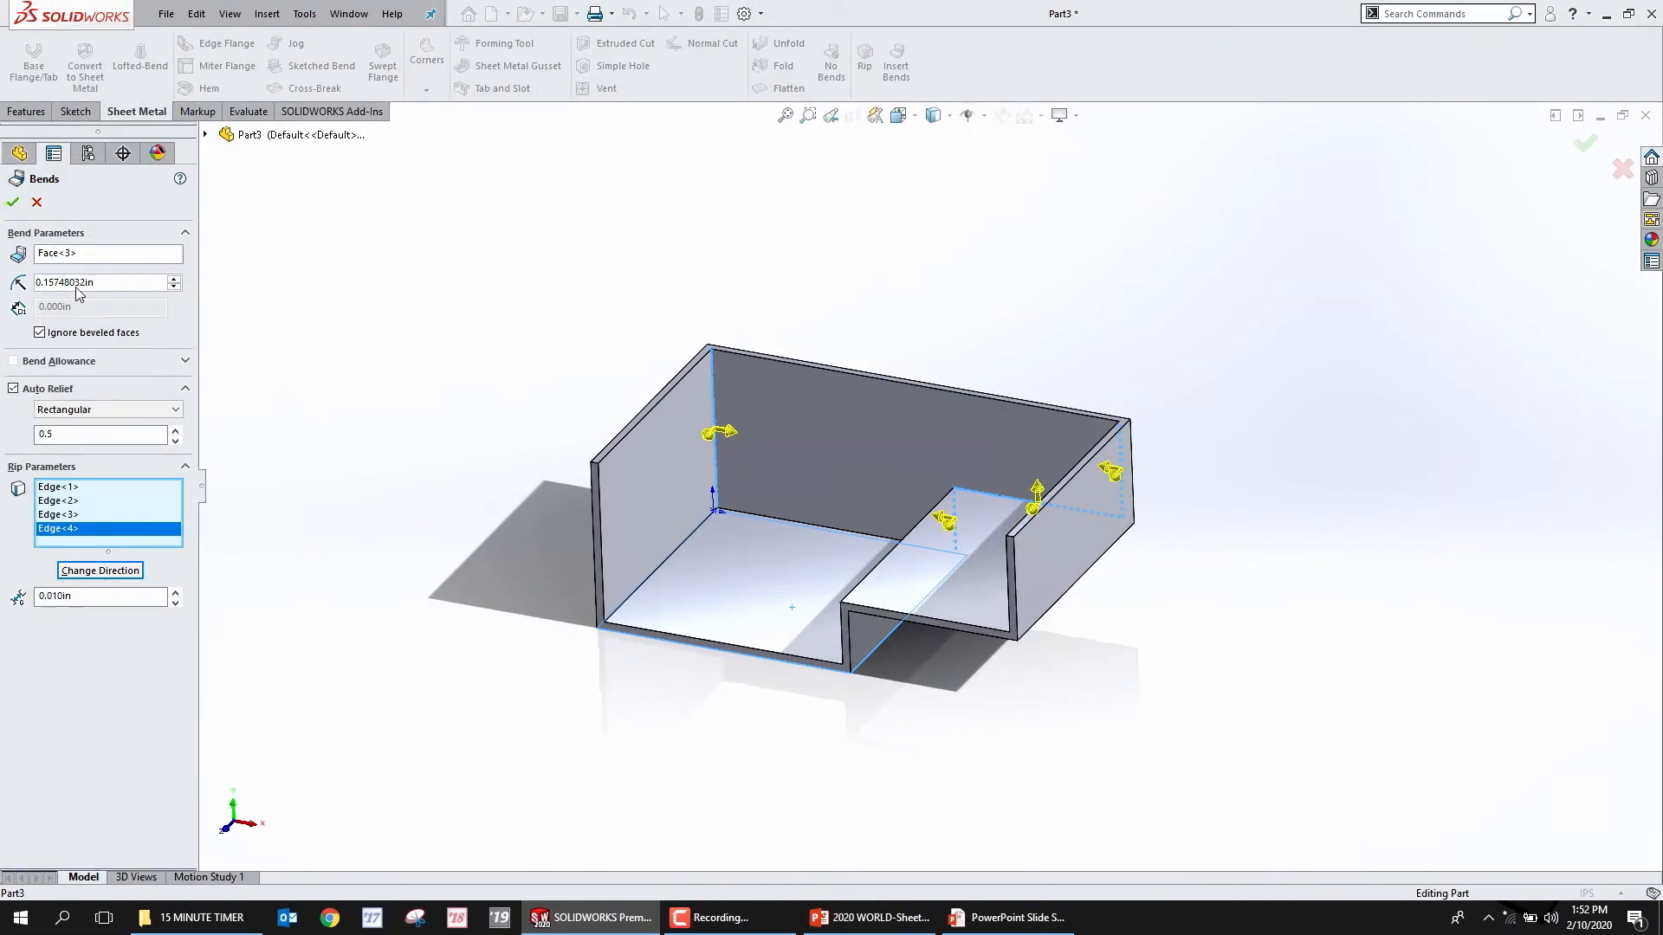
{"action": "double_click", "coordinate": [99, 284]}
{"action": "type", "text": "0.125"}
{"action": "key", "text": "Return"}
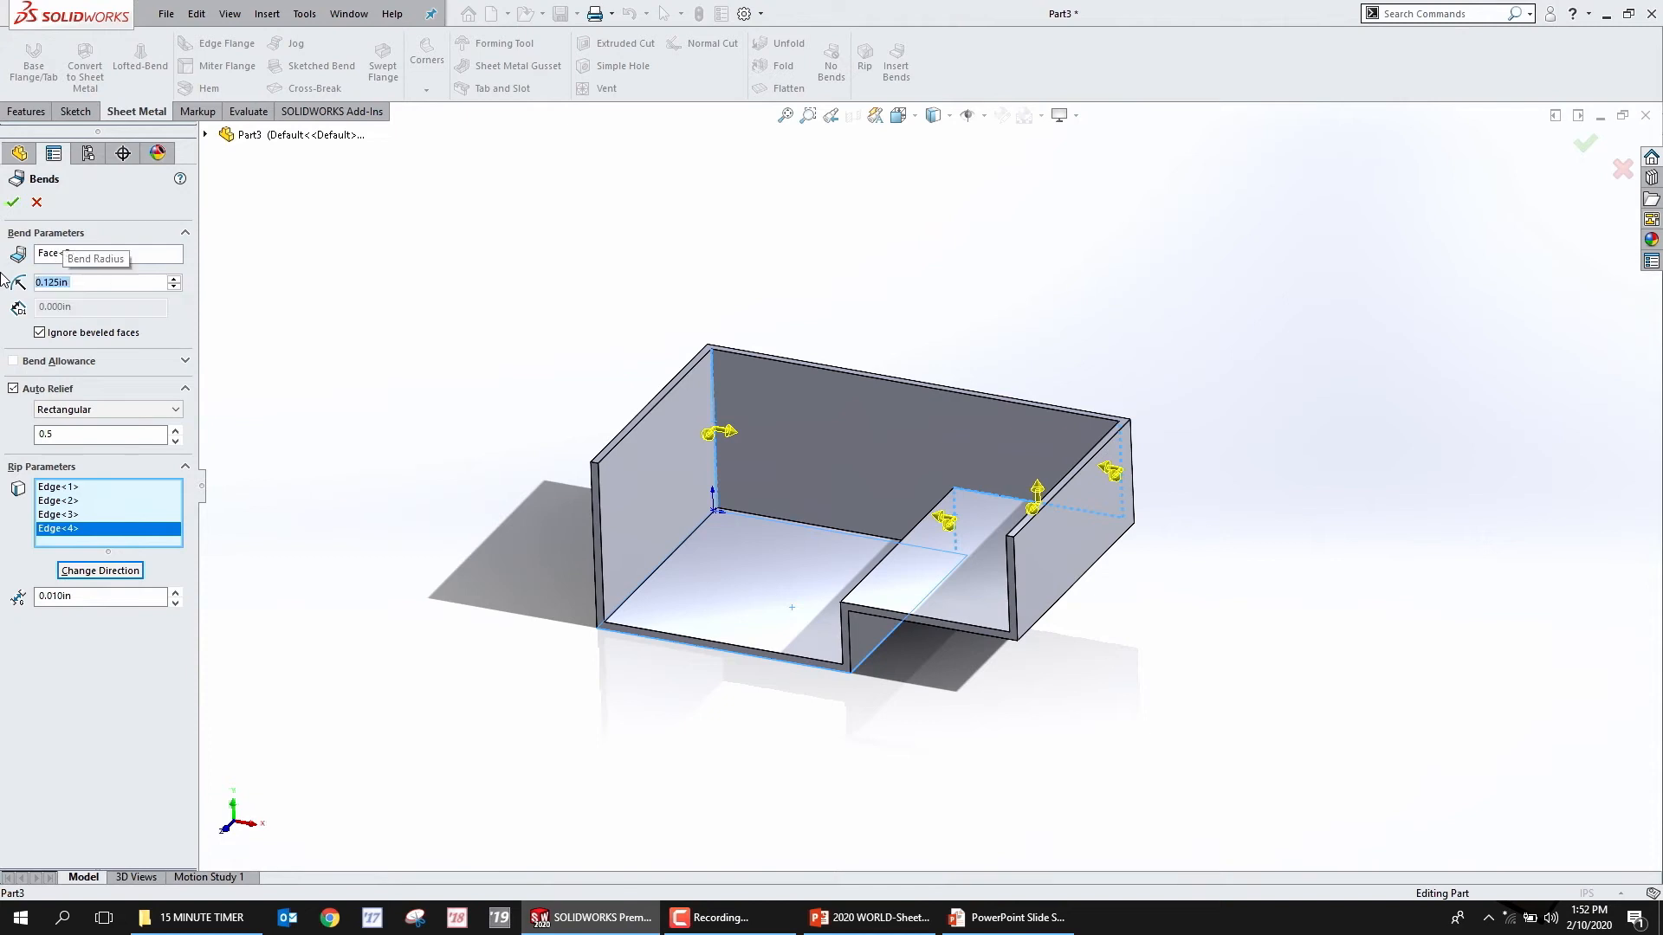
{"action": "left_click", "coordinate": [14, 204]}
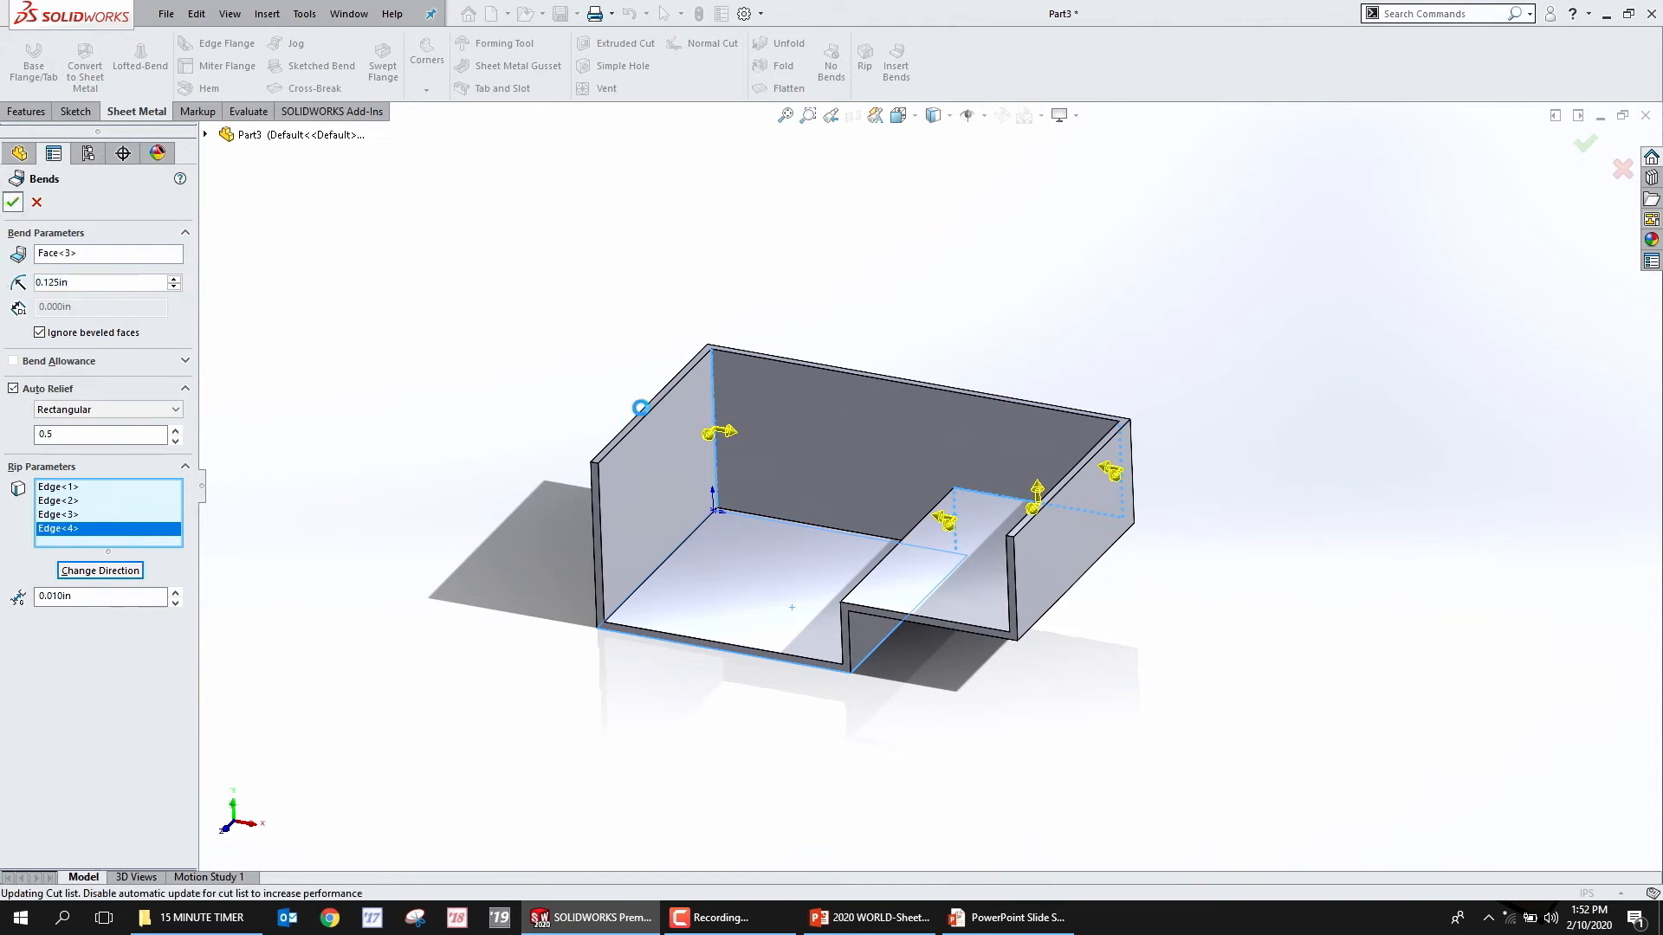
{"action": "left_click", "coordinate": [947, 459]}
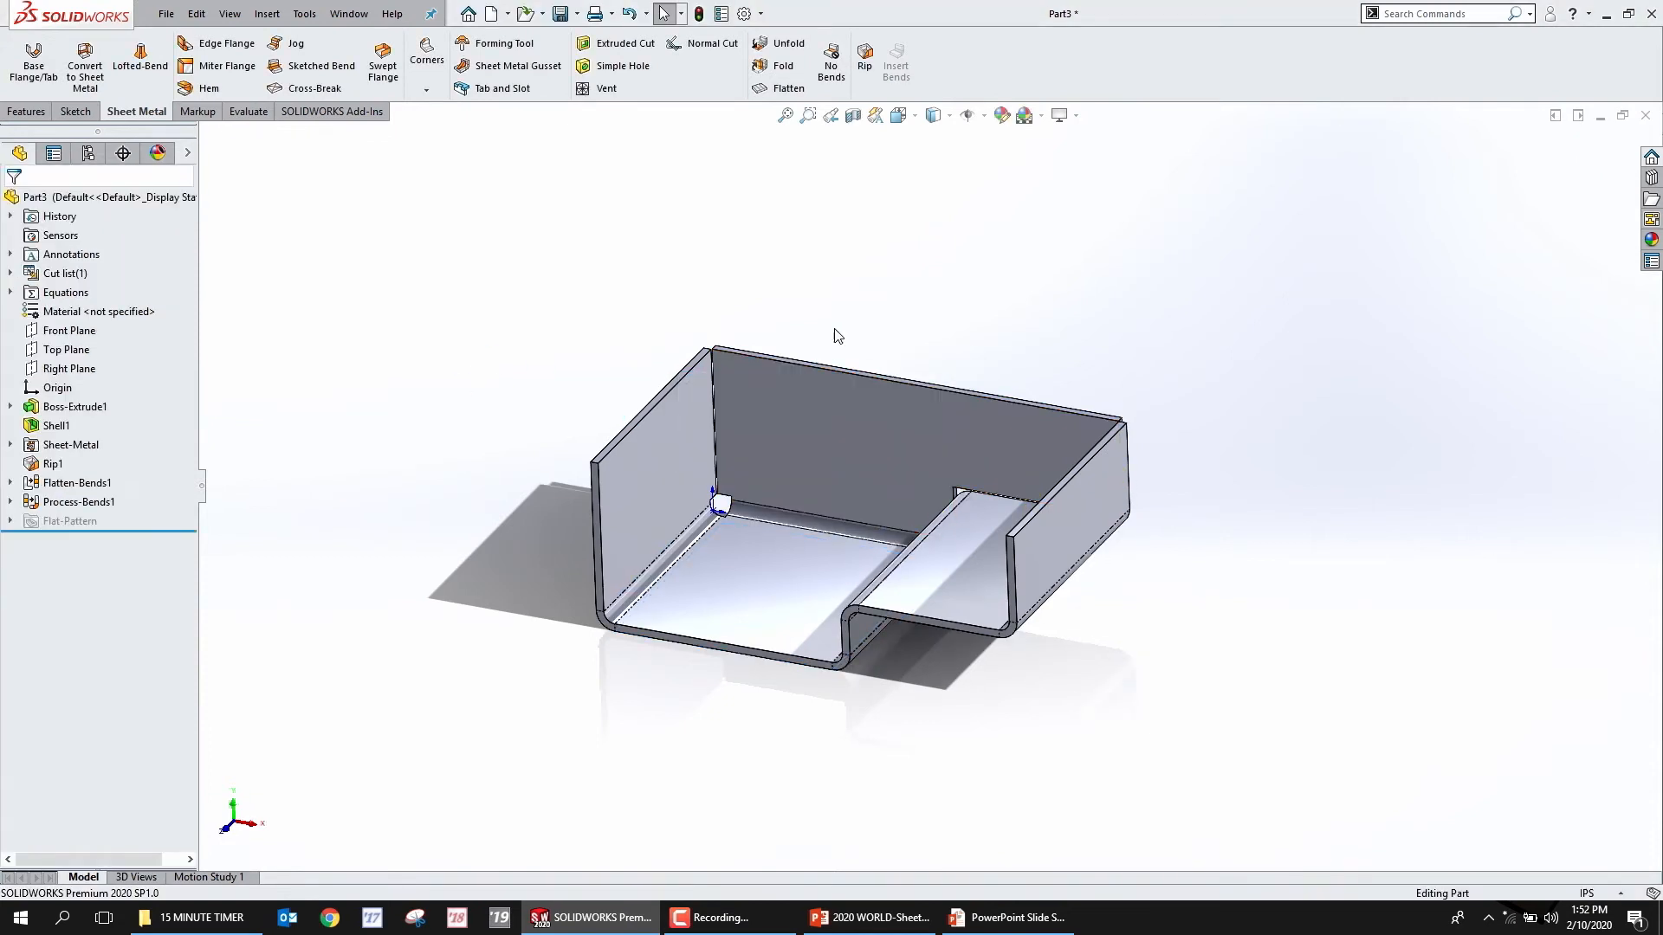
Toggle the sheet metal part between its flat pattern and its folded shape to check how it unfolds
{"action": "left_click", "coordinate": [788, 90]}
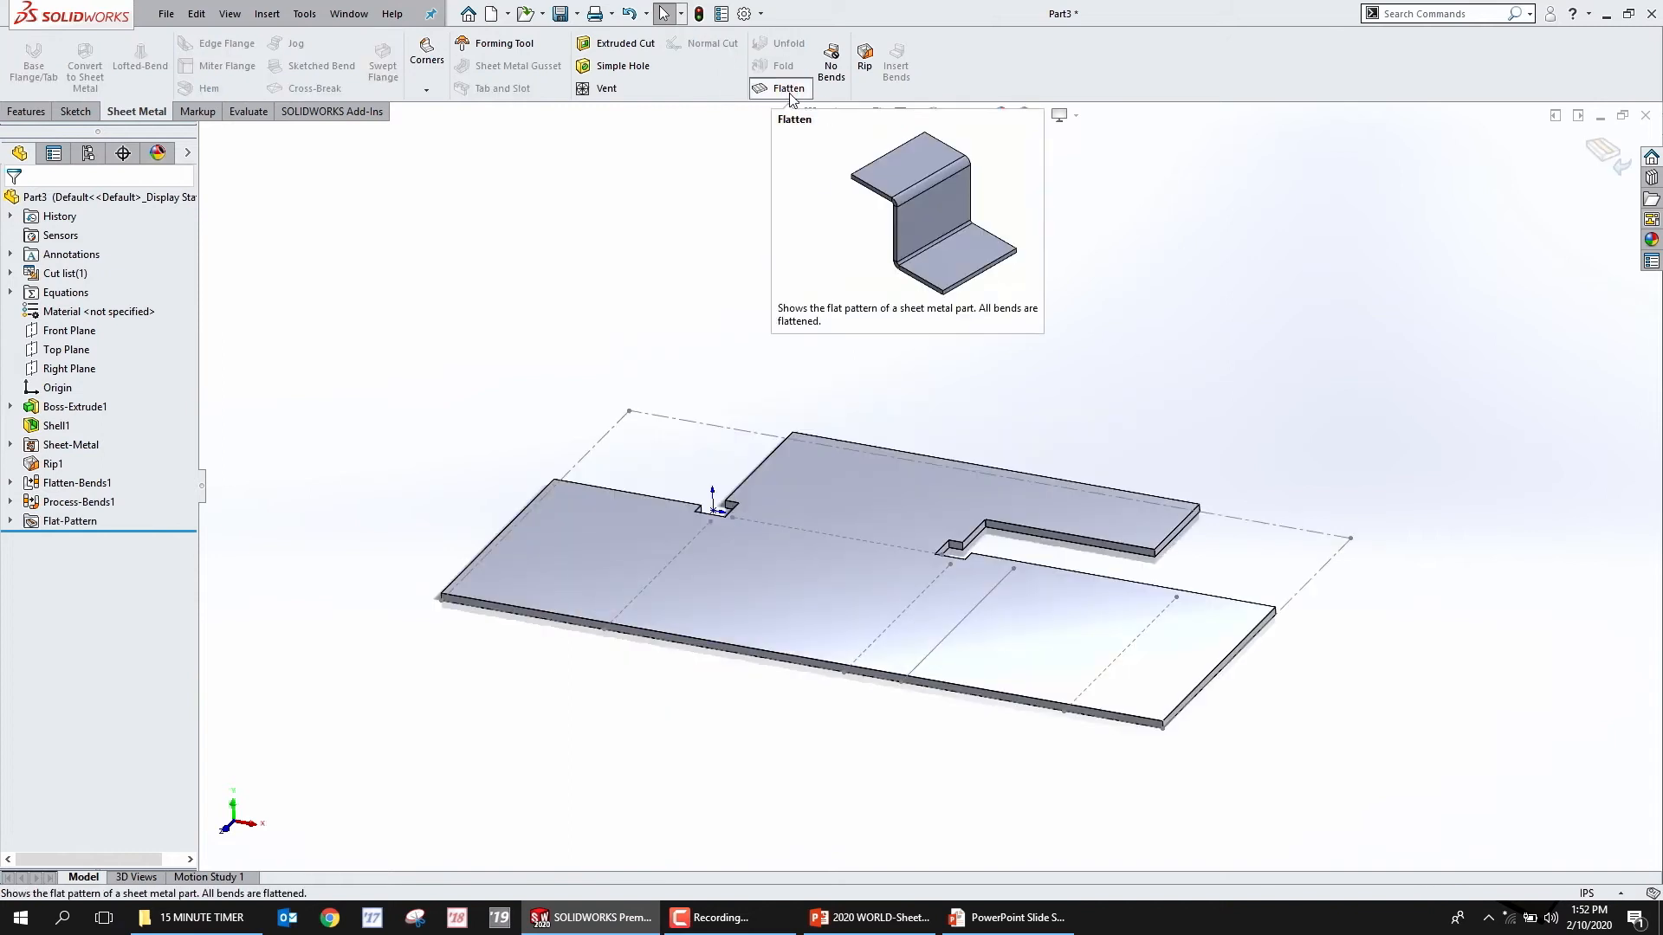
{"action": "left_click", "coordinate": [788, 90]}
{"action": "left_click", "coordinate": [788, 90]}
{"action": "left_click", "coordinate": [788, 90]}
Roll the model back to just after the shell and sketch a rectangle about 0.94 by 1.86 in outward from the back wall's inner top edge
{"action": "left_click_drag", "start_coordinate": [163, 530], "coordinate": [147, 428]}
{"action": "scroll", "coordinate": [898, 390], "scroll_direction": "down", "scroll_amount": 6}
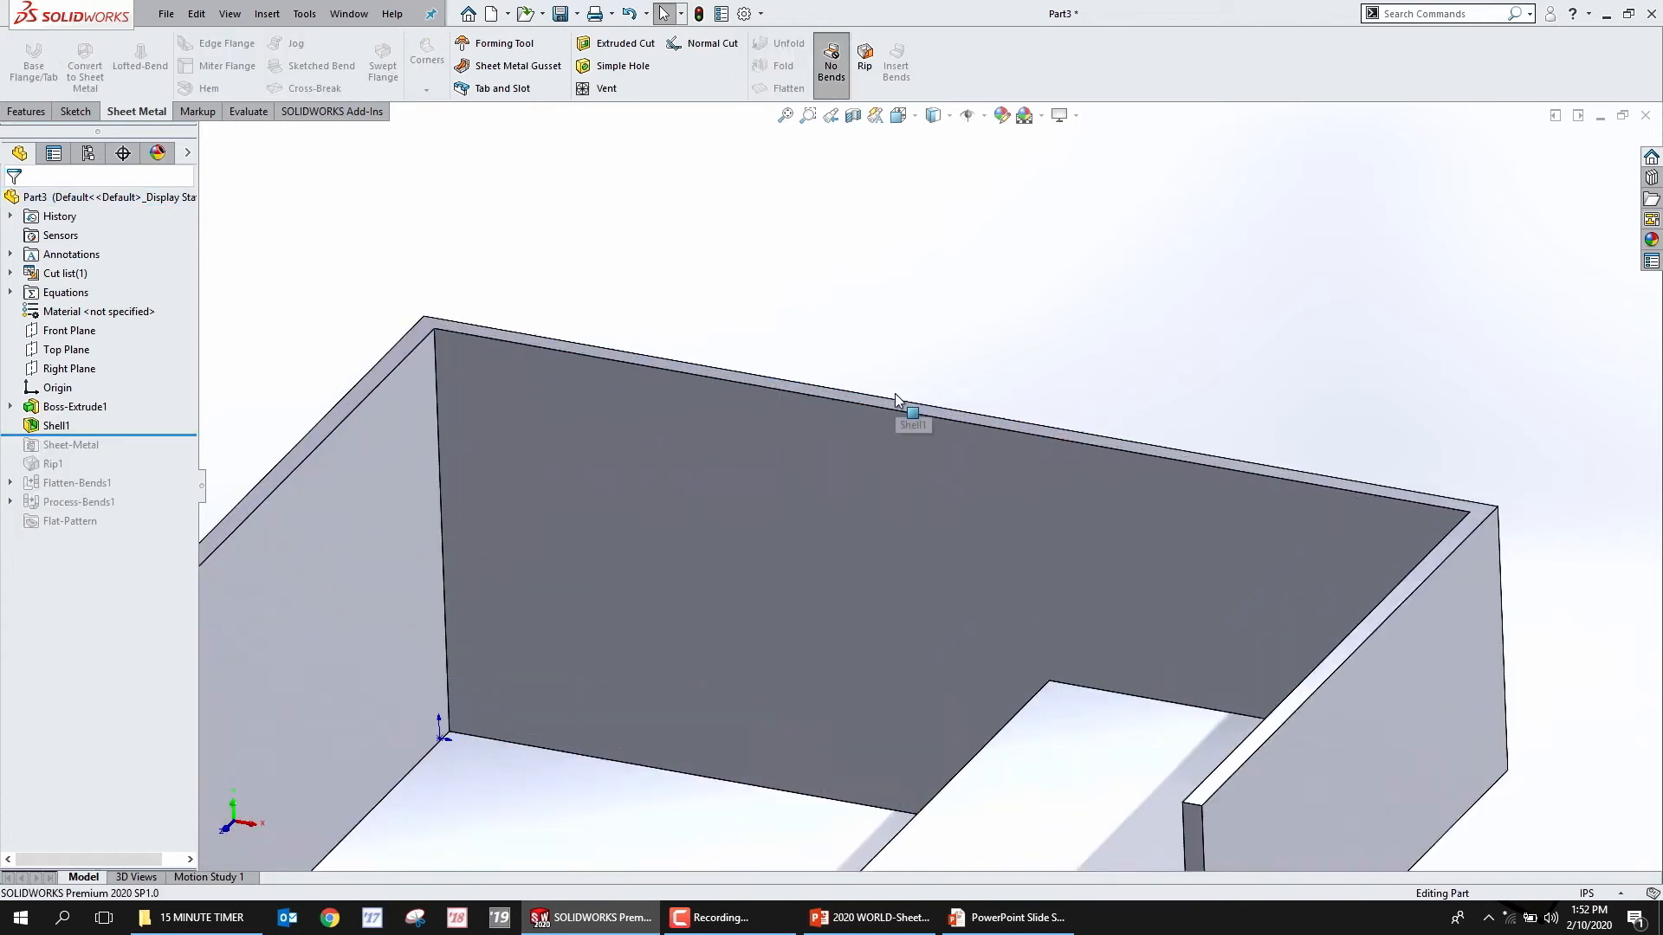
{"action": "left_click", "coordinate": [829, 402]}
{"action": "left_click", "coordinate": [892, 355]}
{"action": "key", "text": "s"}
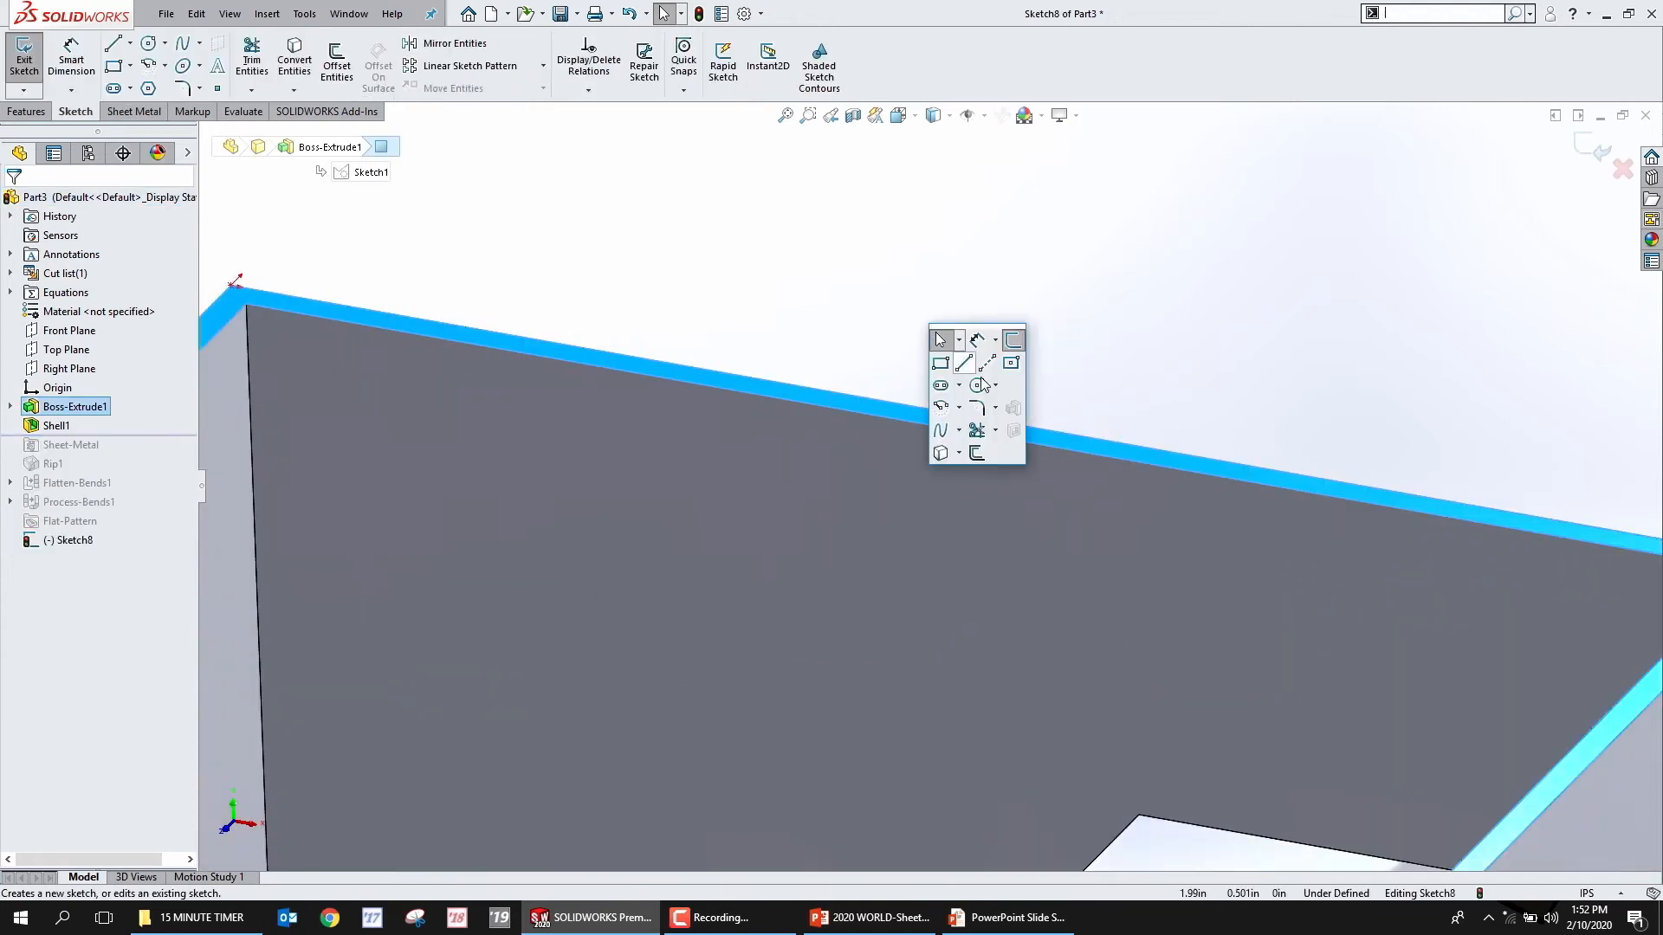
{"action": "left_click", "coordinate": [940, 364]}
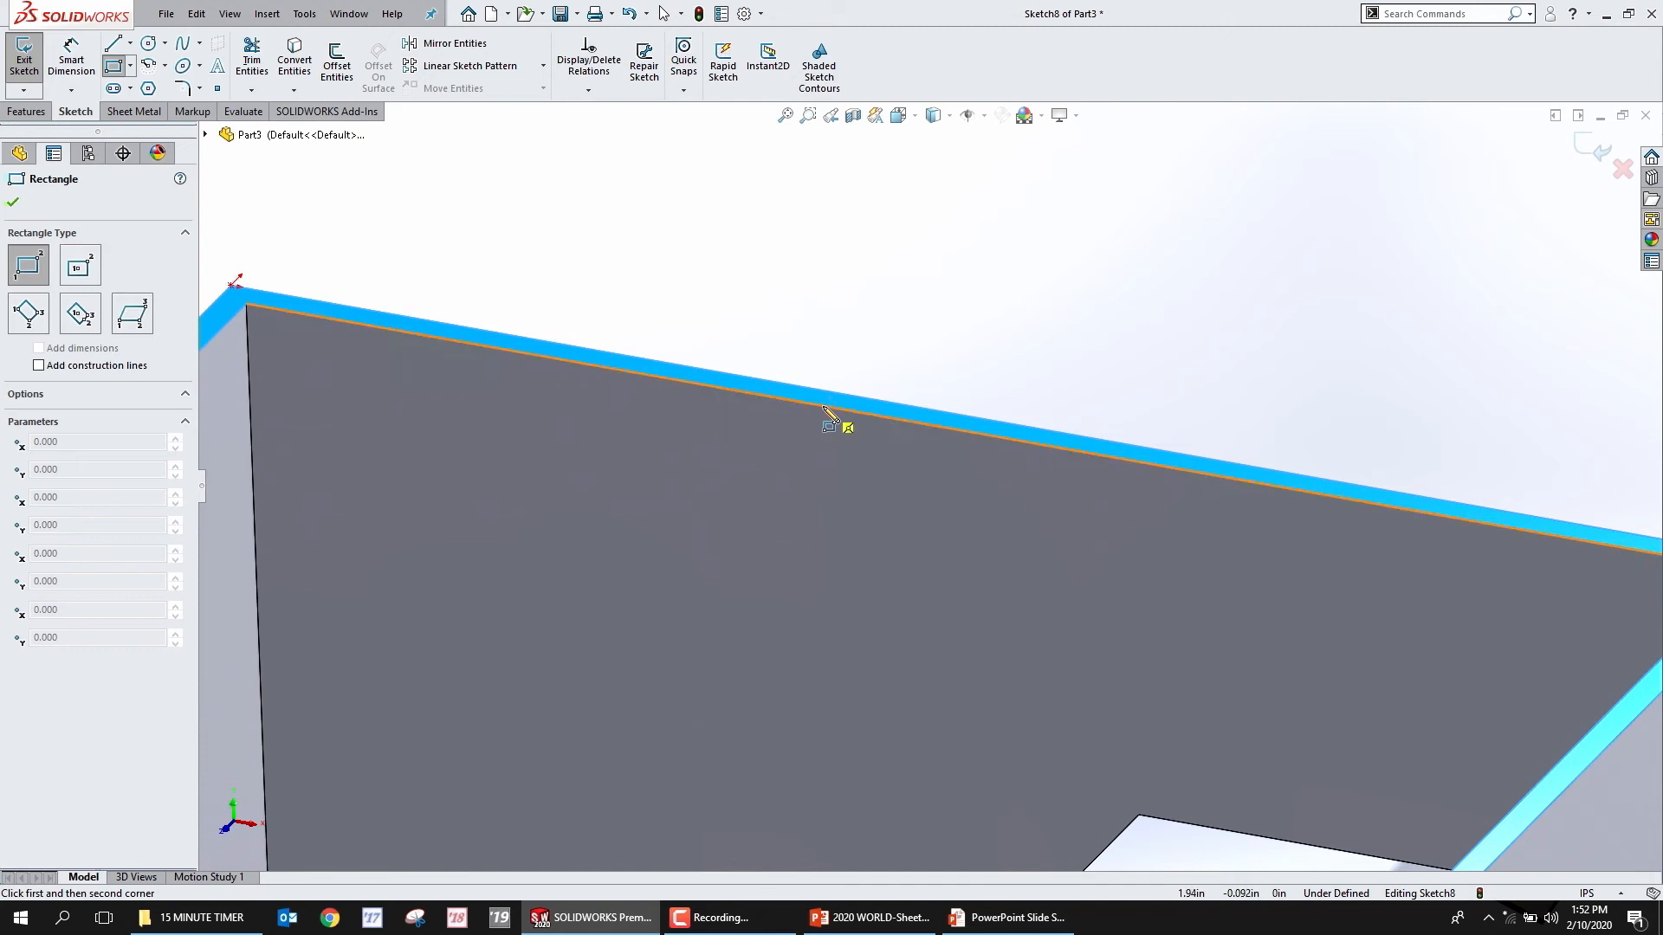
{"action": "left_click", "coordinate": [823, 404]}
{"action": "left_click", "coordinate": [1382, 188]}
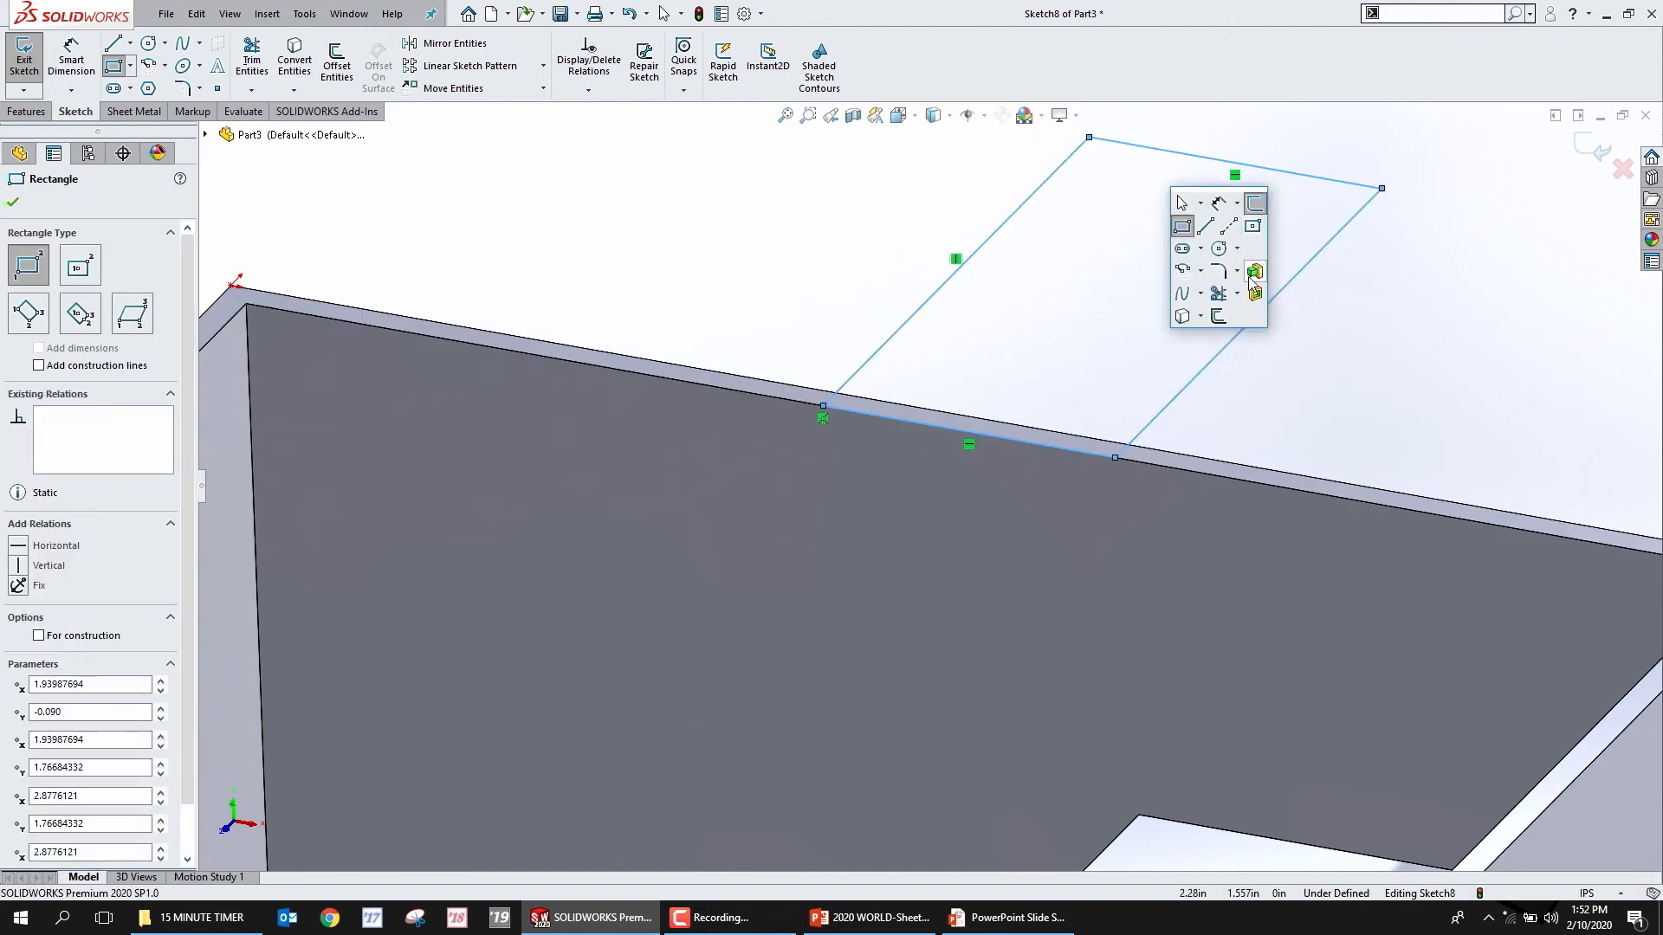
{"action": "key", "text": "Escape"}
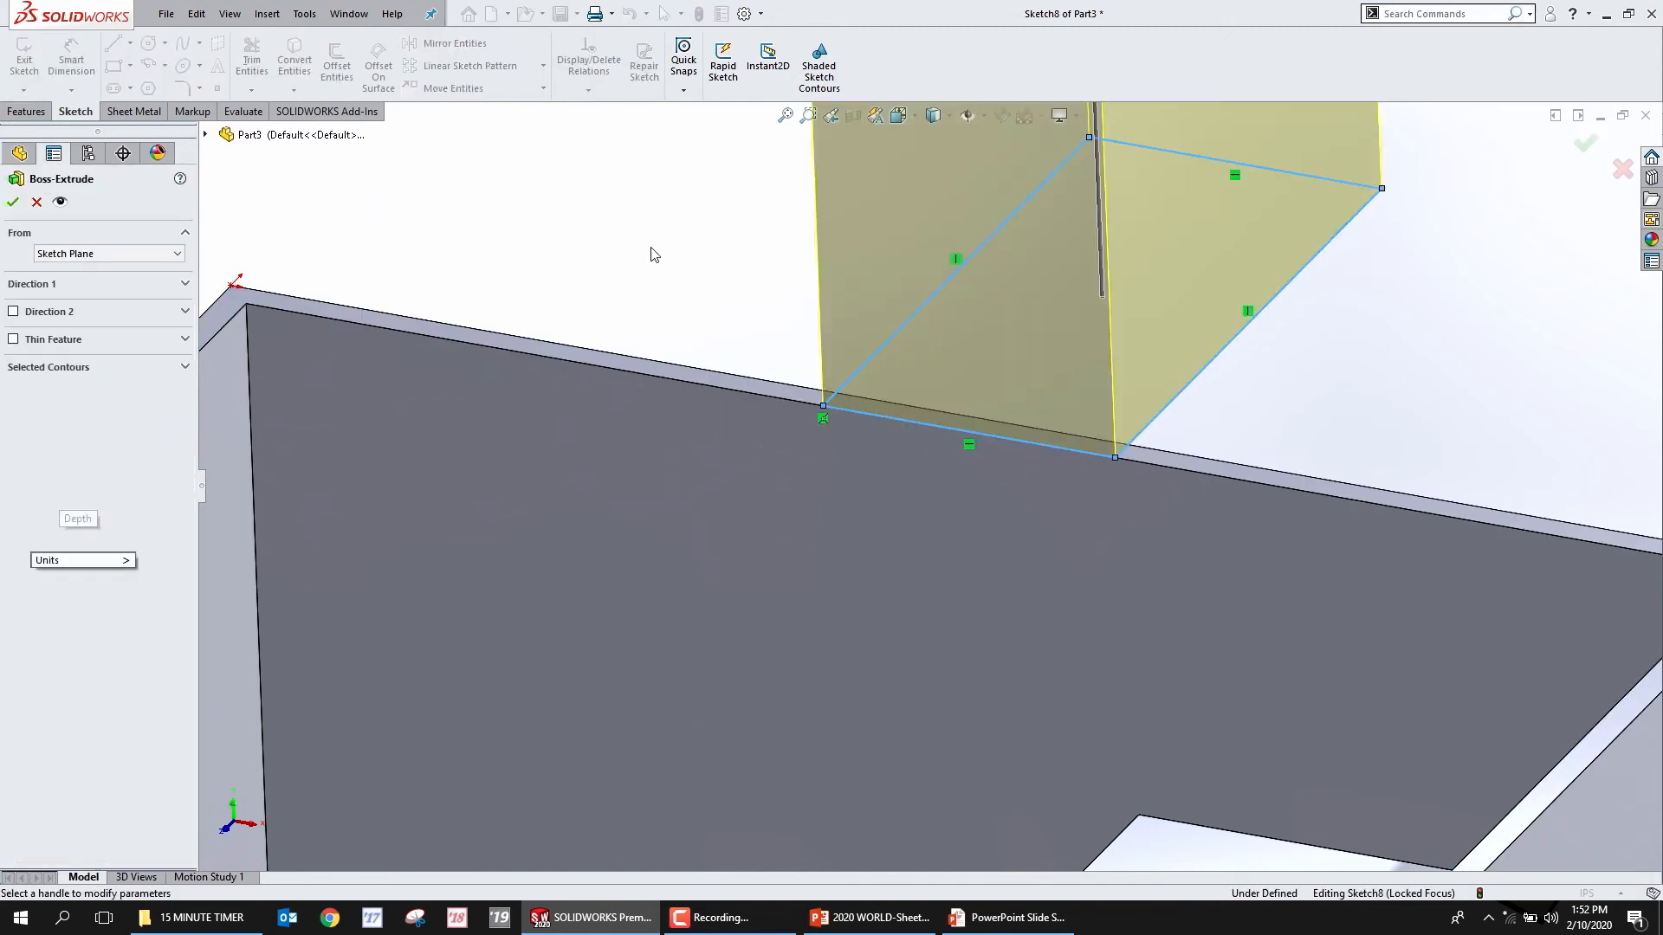
Extrude the tab rectangle on the back wall 0.09 in and roll the model forward to the end of the feature history
{"action": "key", "text": "Return"}
{"action": "left_click_drag", "start_coordinate": [87, 451], "coordinate": [130, 553]}
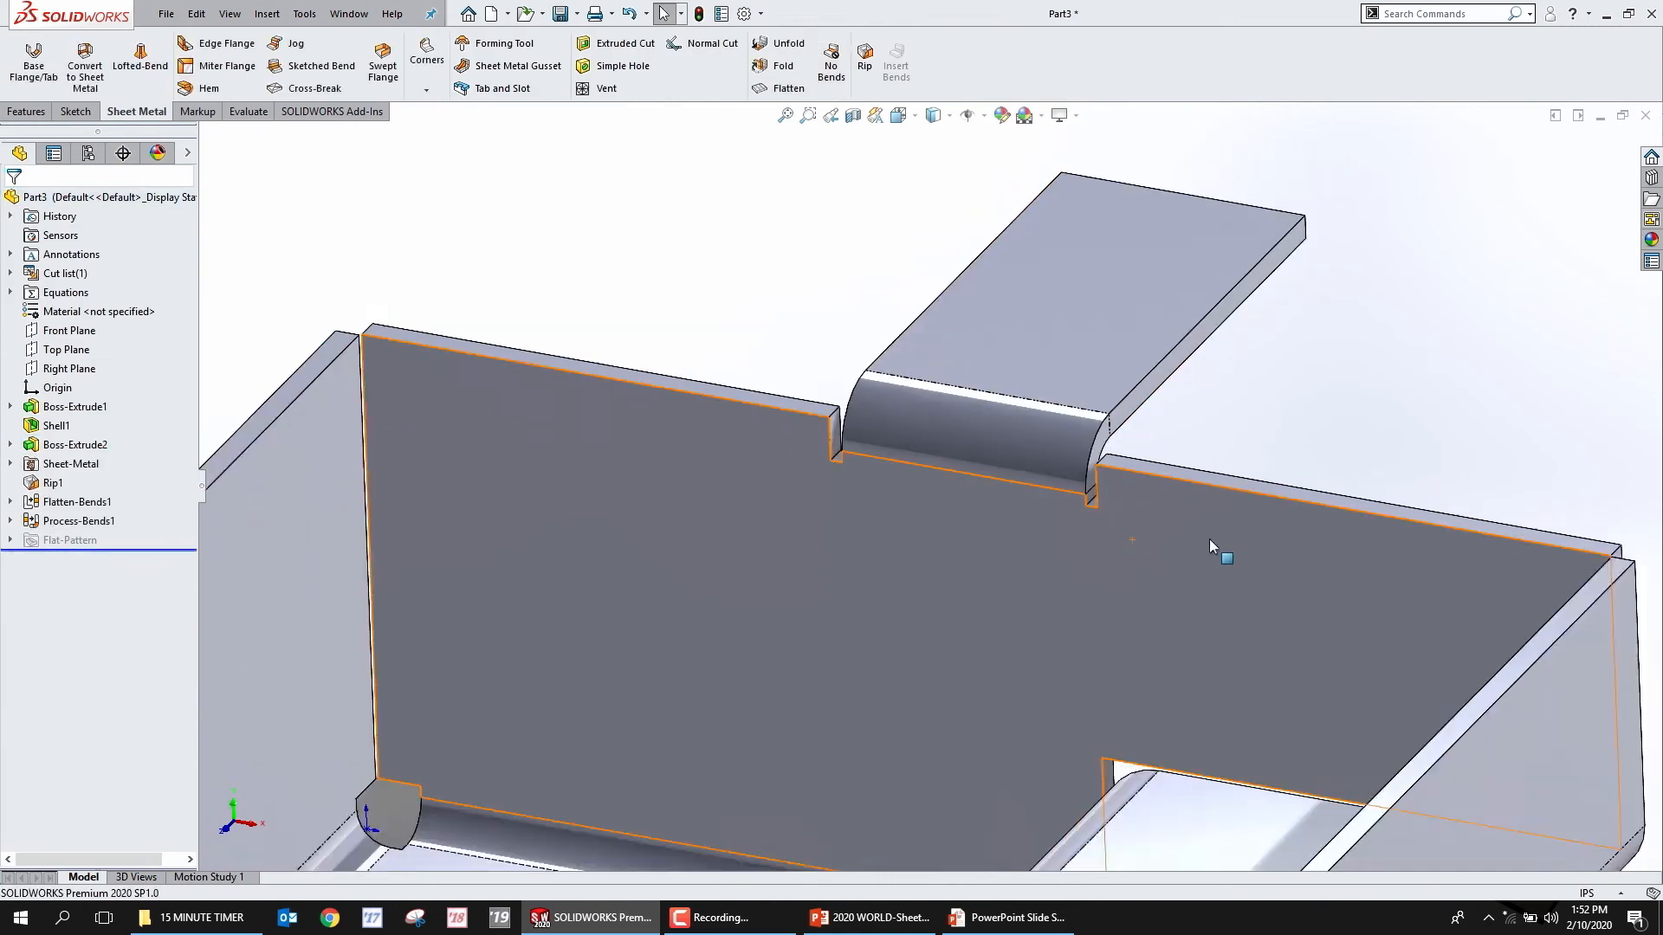
Flatten the part to check how the new tab unfolds and return it to its folded shape
{"action": "key", "text": "f"}
{"action": "left_click", "coordinate": [791, 90]}
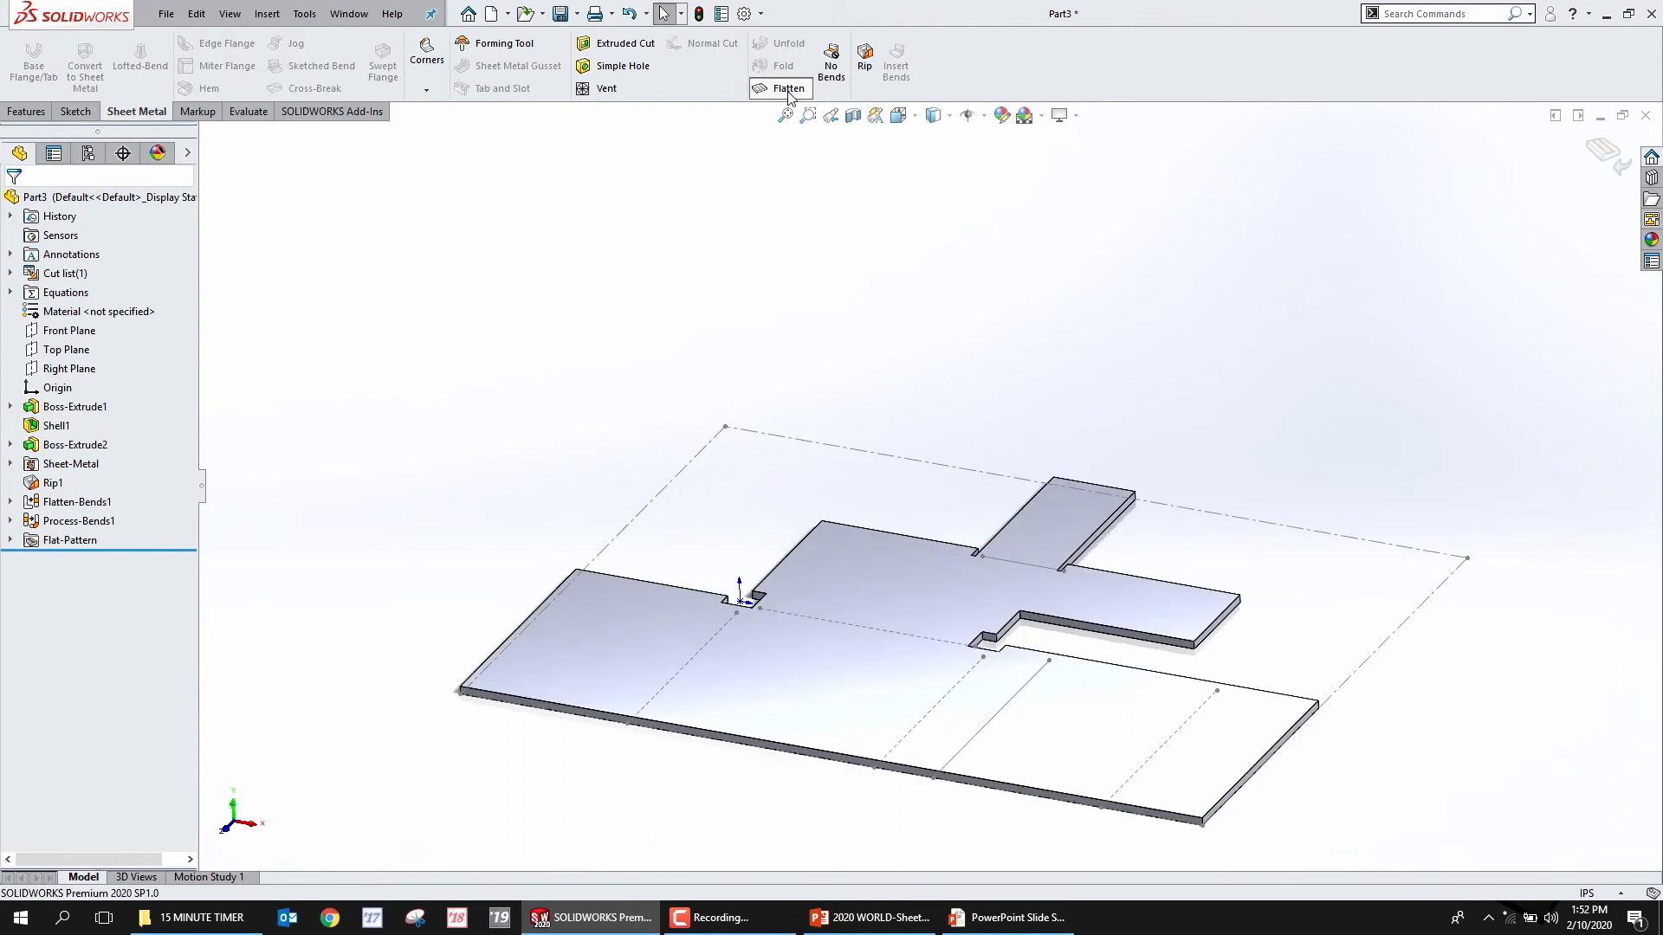
{"action": "left_click", "coordinate": [789, 89]}
{"action": "left_click", "coordinate": [789, 90]}
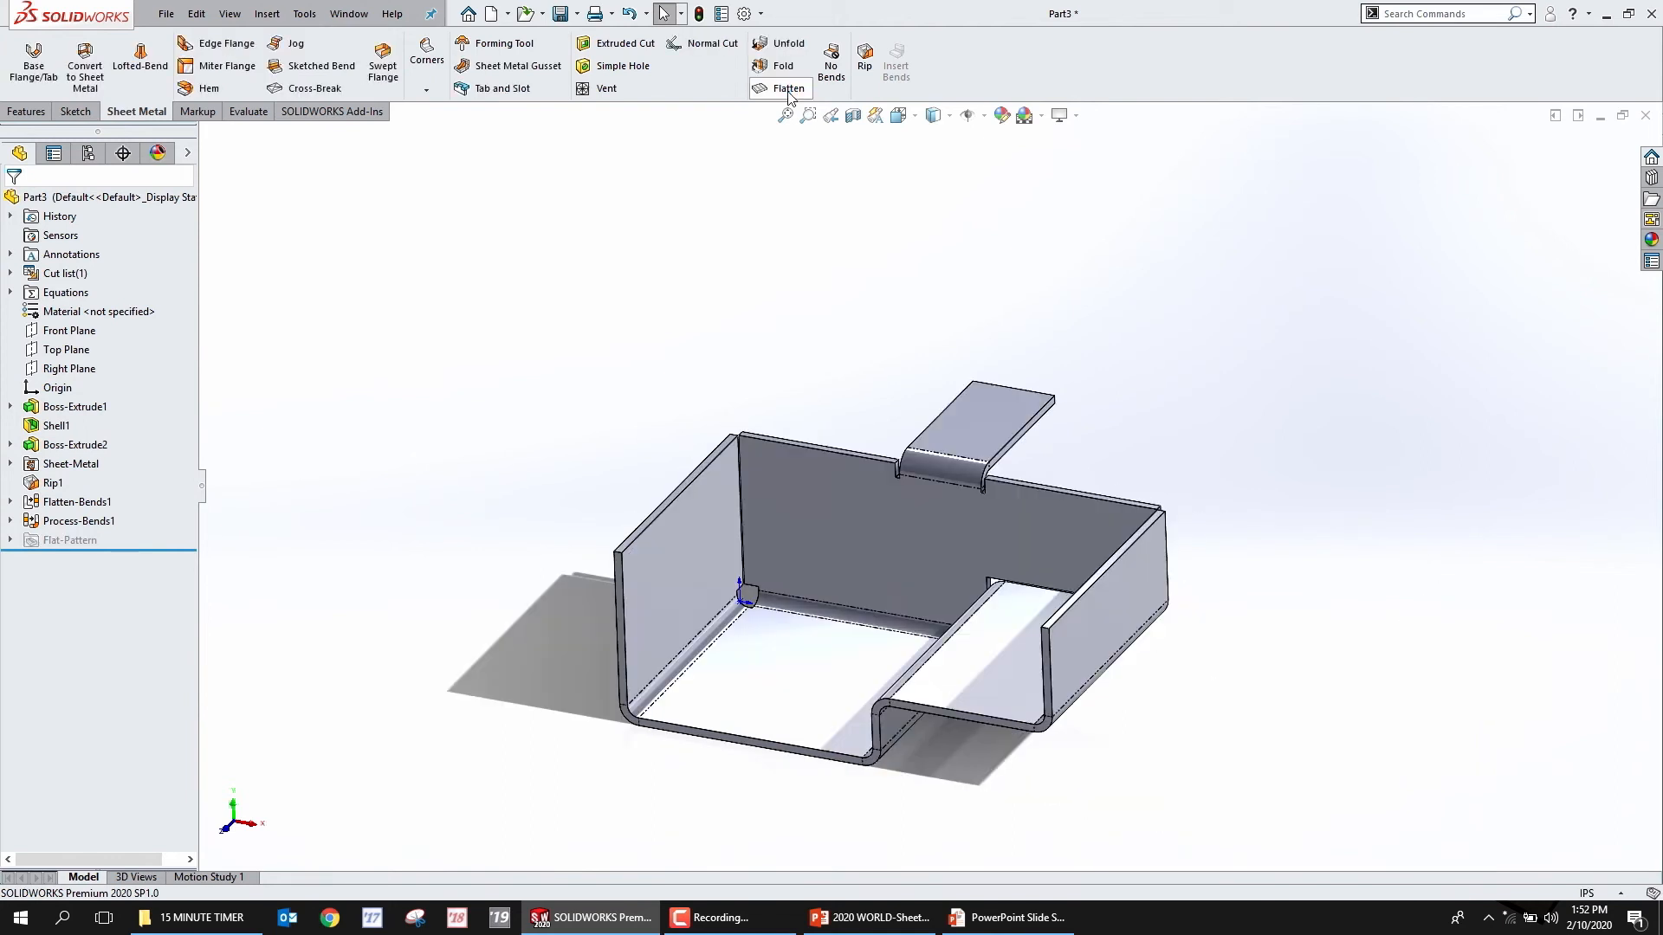
Try a depth of 0.1 in for the tab extrusion to test a thickness different from the walls
{"action": "right_click", "coordinate": [74, 444]}
{"action": "left_click", "coordinate": [104, 394]}
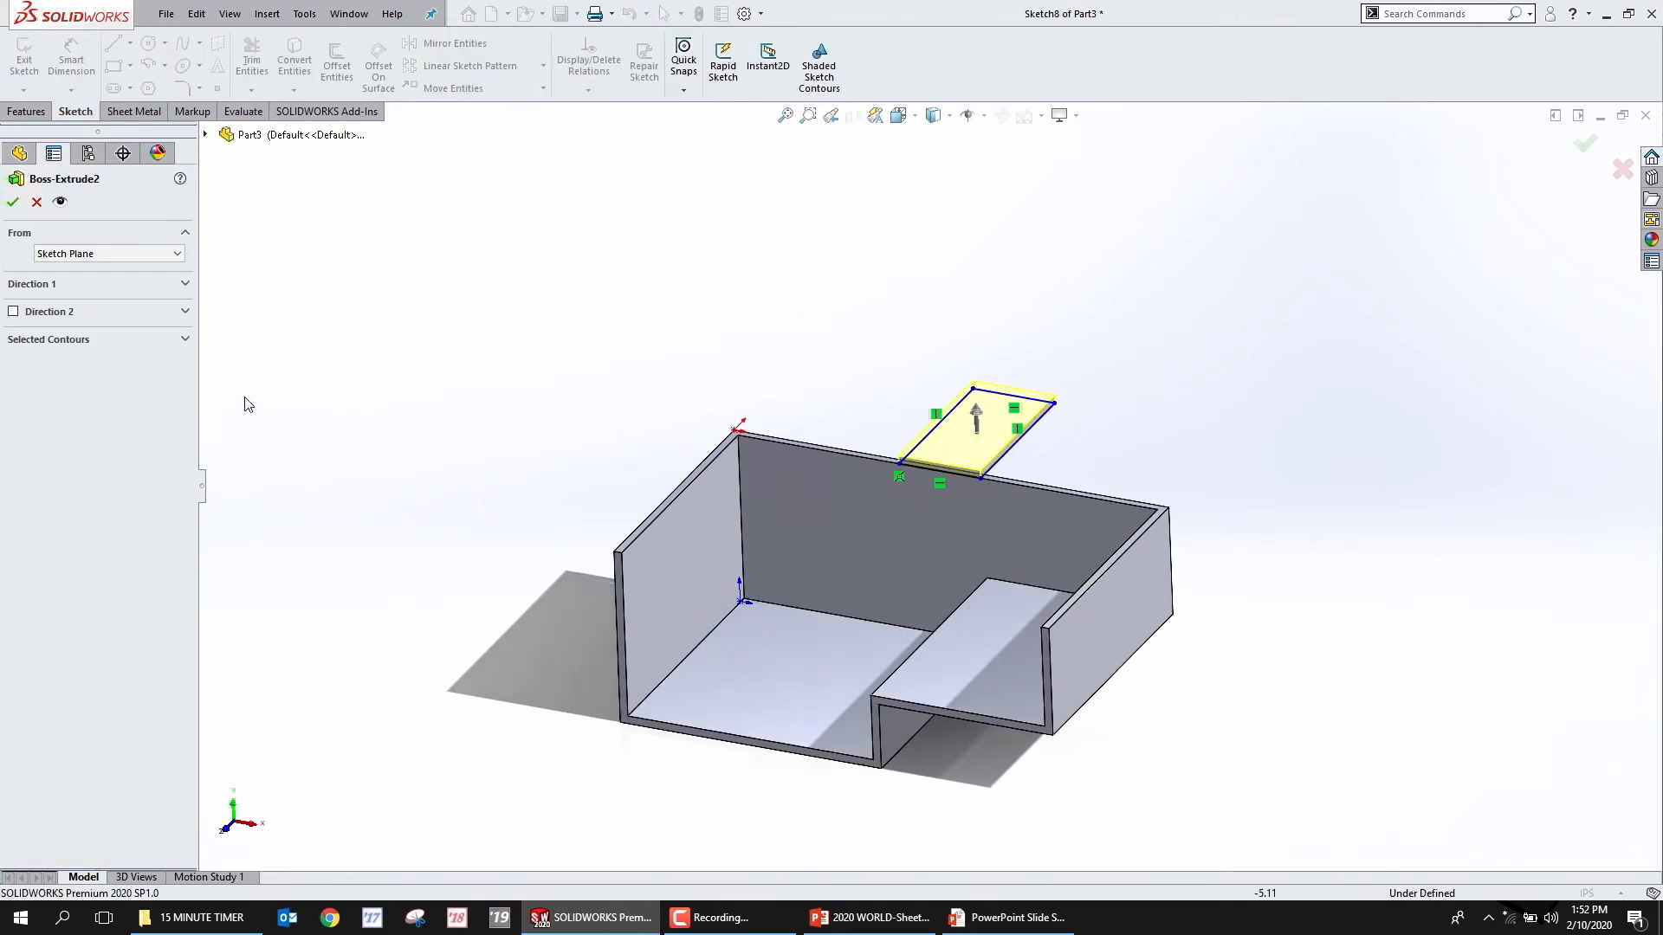
{"action": "left_click", "coordinate": [72, 284]}
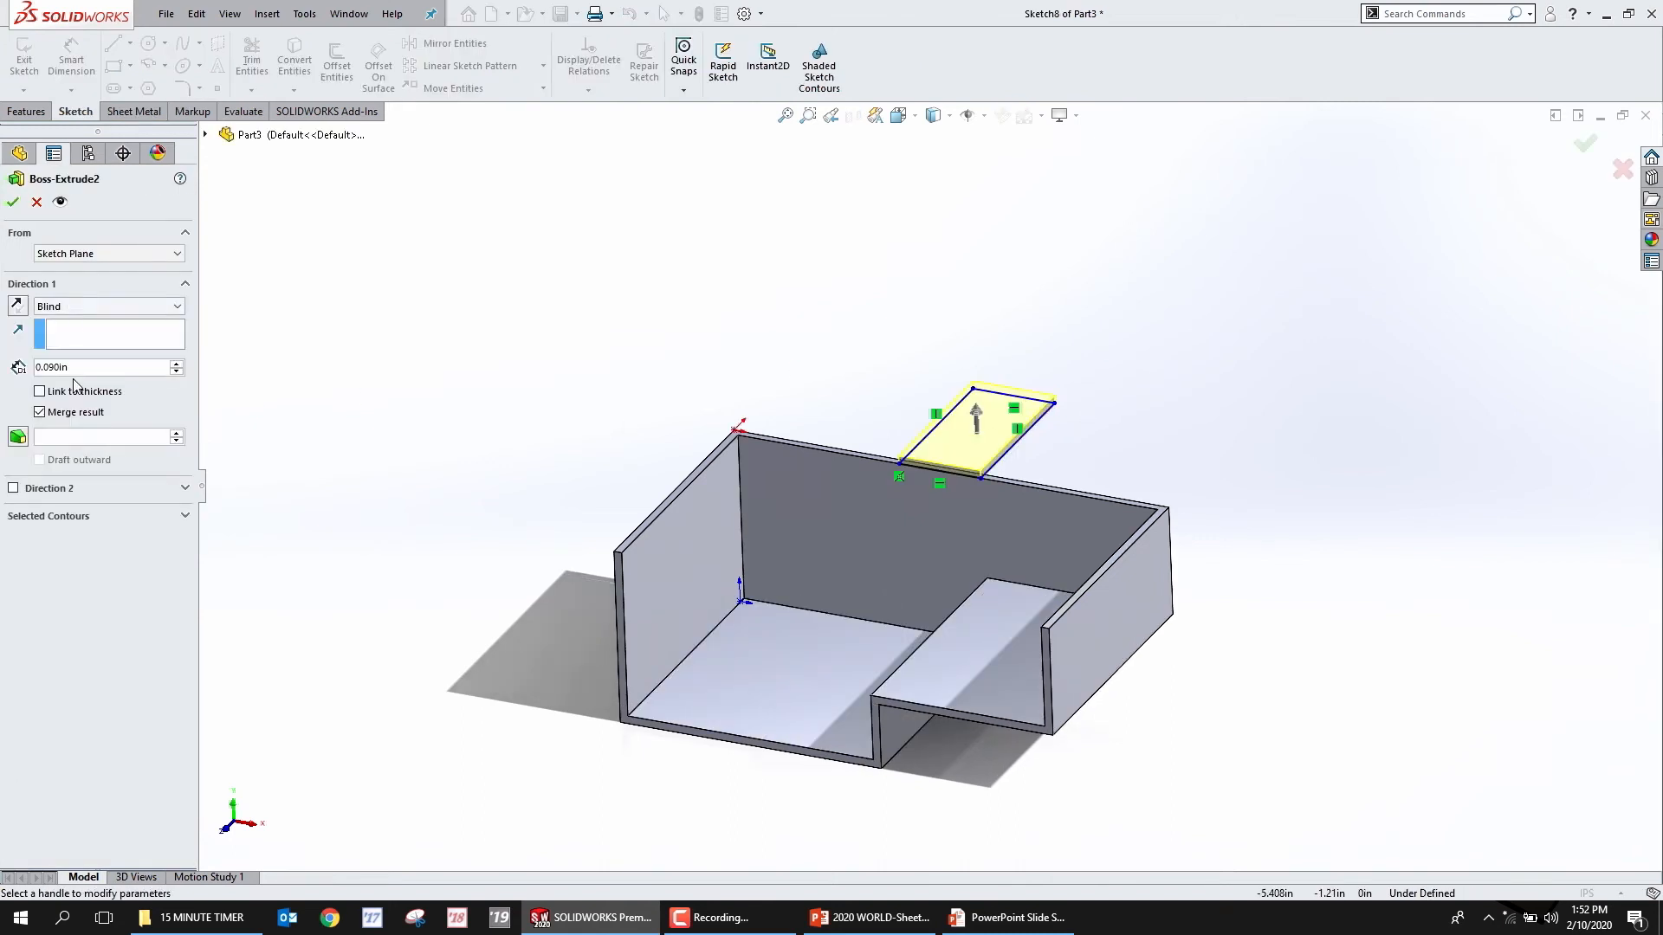
{"action": "left_click_drag", "start_coordinate": [84, 370], "coordinate": [1, 387]}
{"action": "type", "text": ".1"}
{"action": "key", "text": "Return"}
{"action": "key", "text": "Return"}
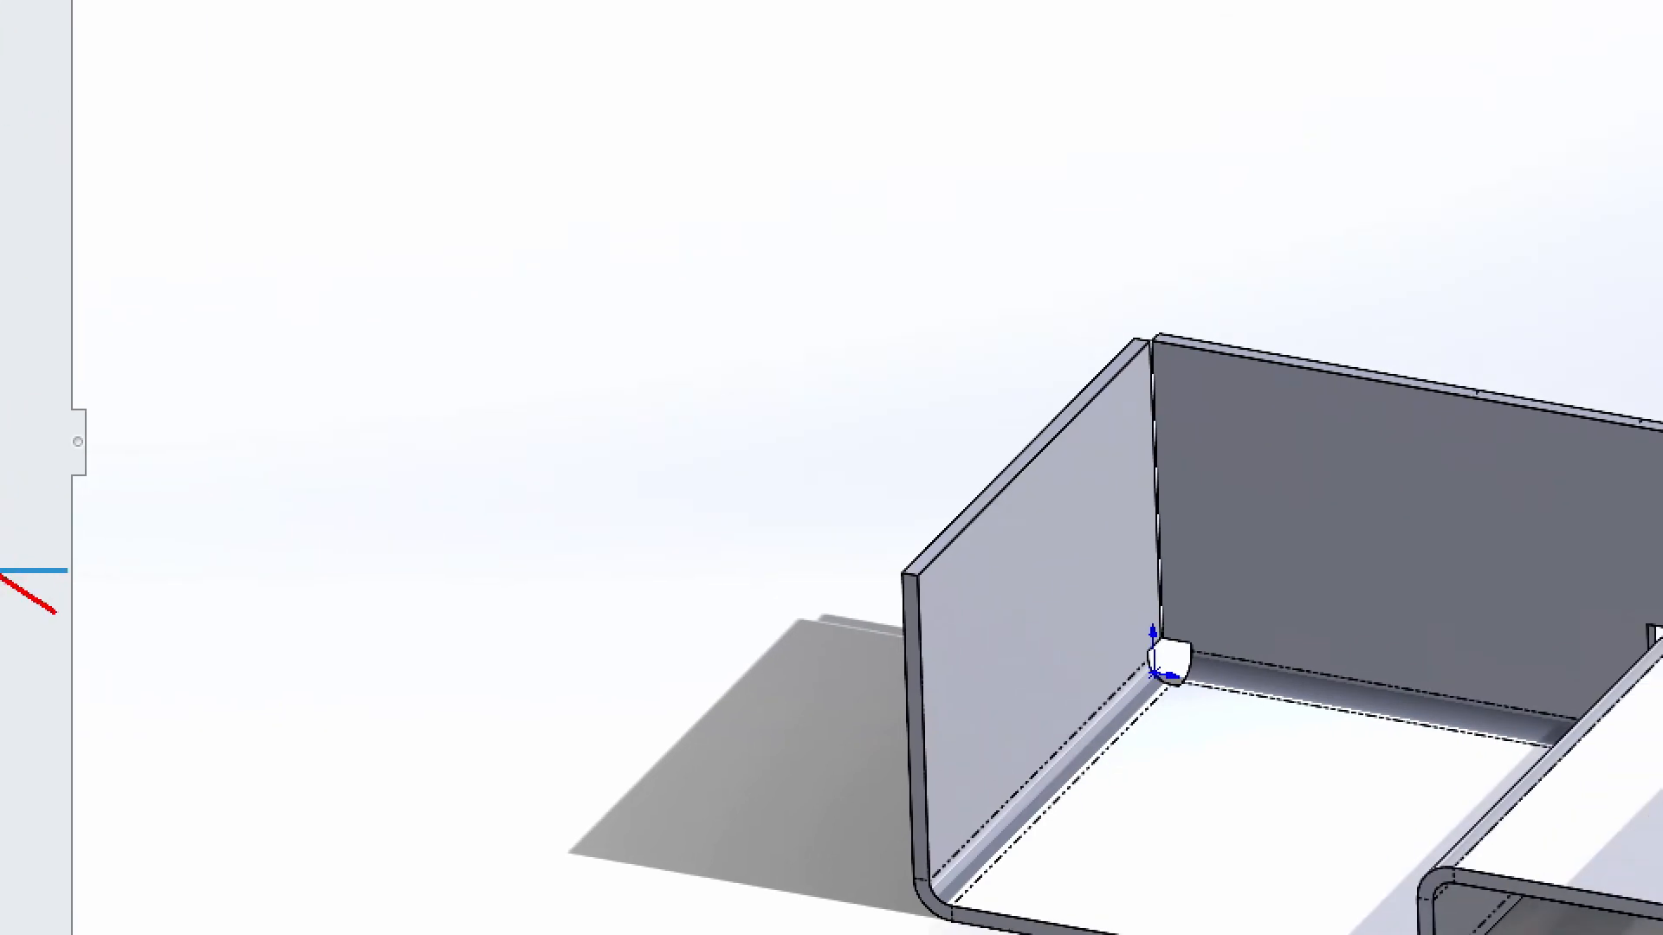
{"action": "mouse_move", "coordinate": [1322, 350]}
{"action": "left_mouse_down"}
{"action": "mouse_move", "coordinate": [1247, 356]}
{"action": "mouse_move", "coordinate": [1522, 445]}
{"action": "mouse_move", "coordinate": [1098, 379]}
{"action": "left_mouse_up"}
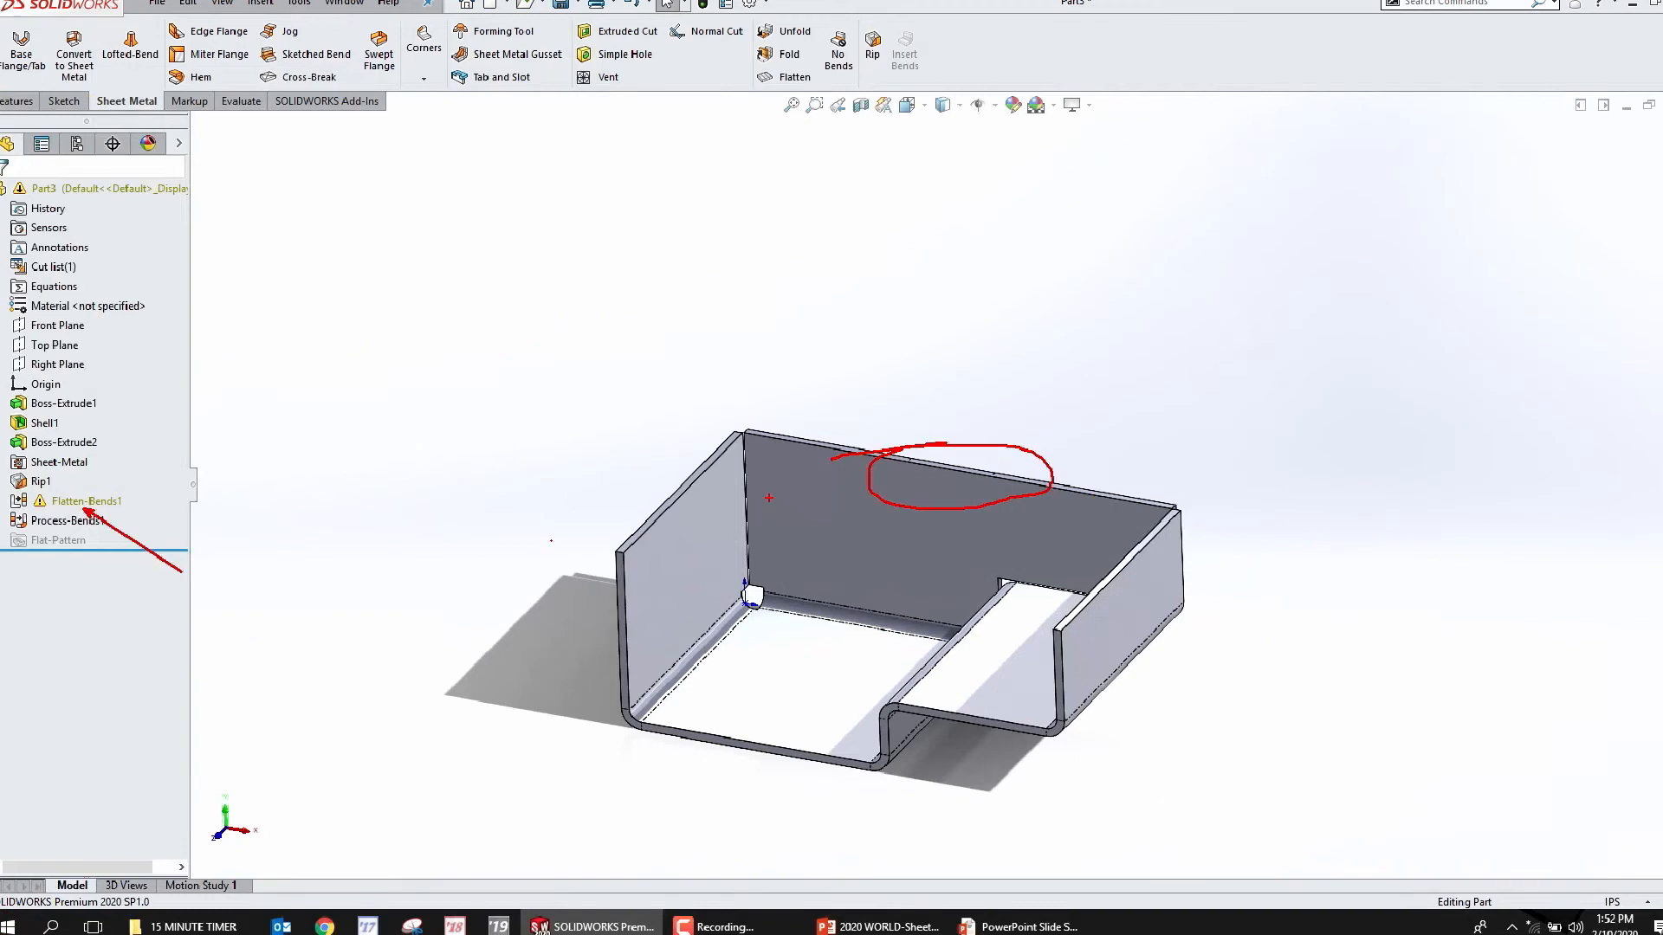
{"action": "key", "text": "Escape"}
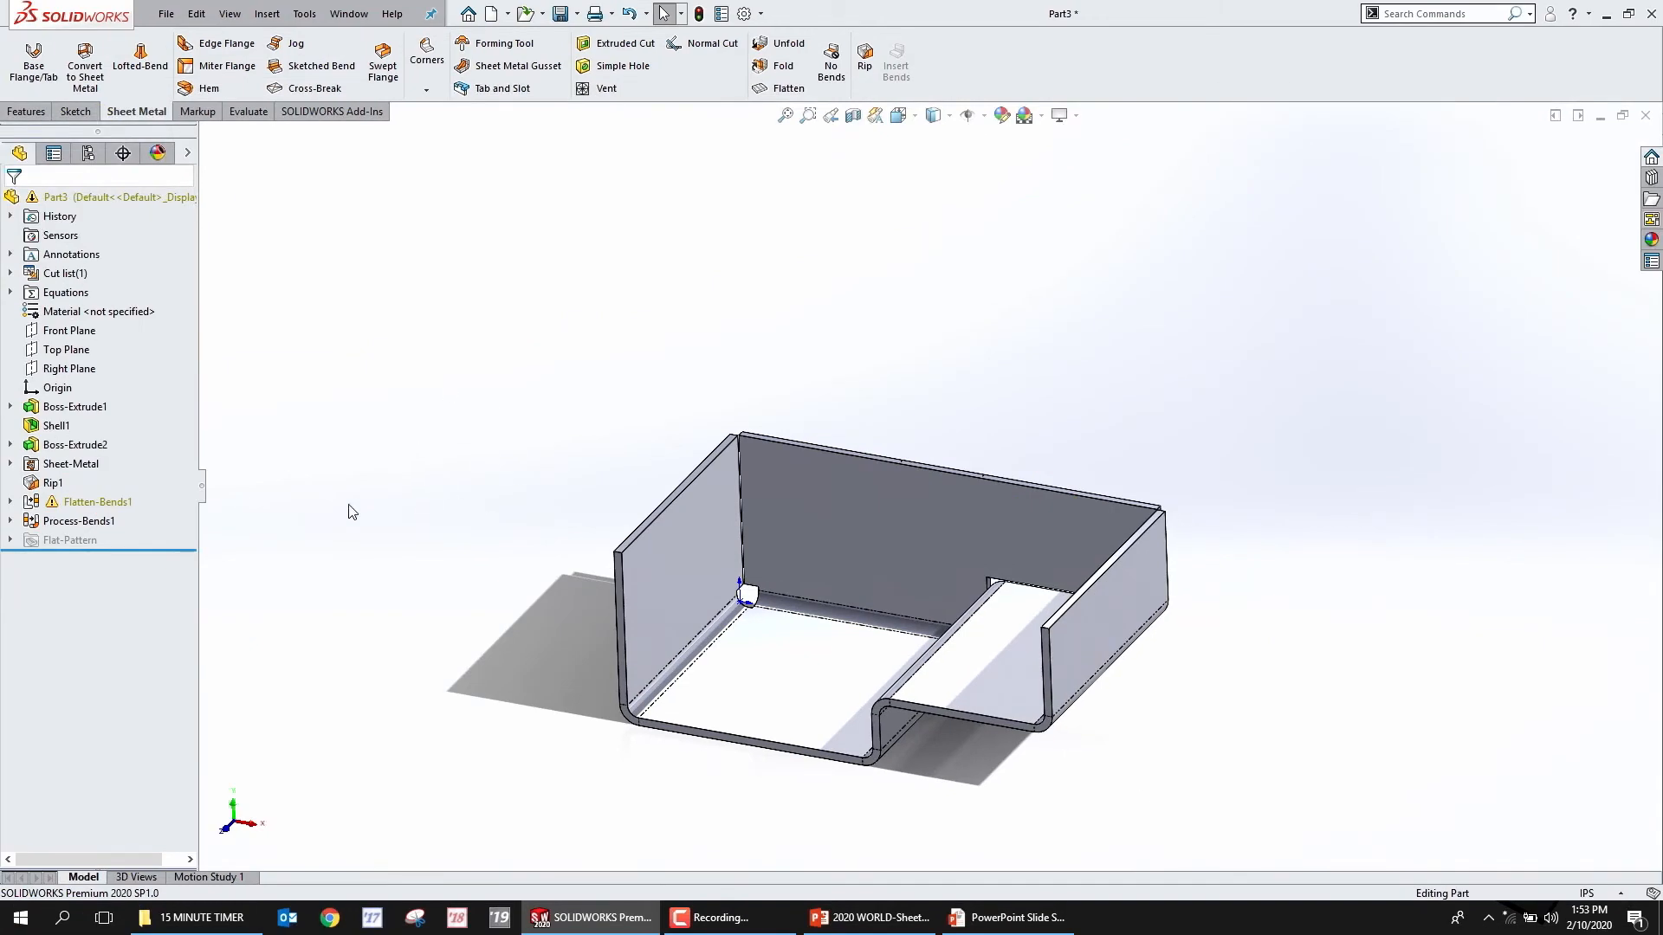
Set the tab extrusion's depth to 0.09 in so it matches the wall thickness
{"action": "right_click", "coordinate": [75, 445]}
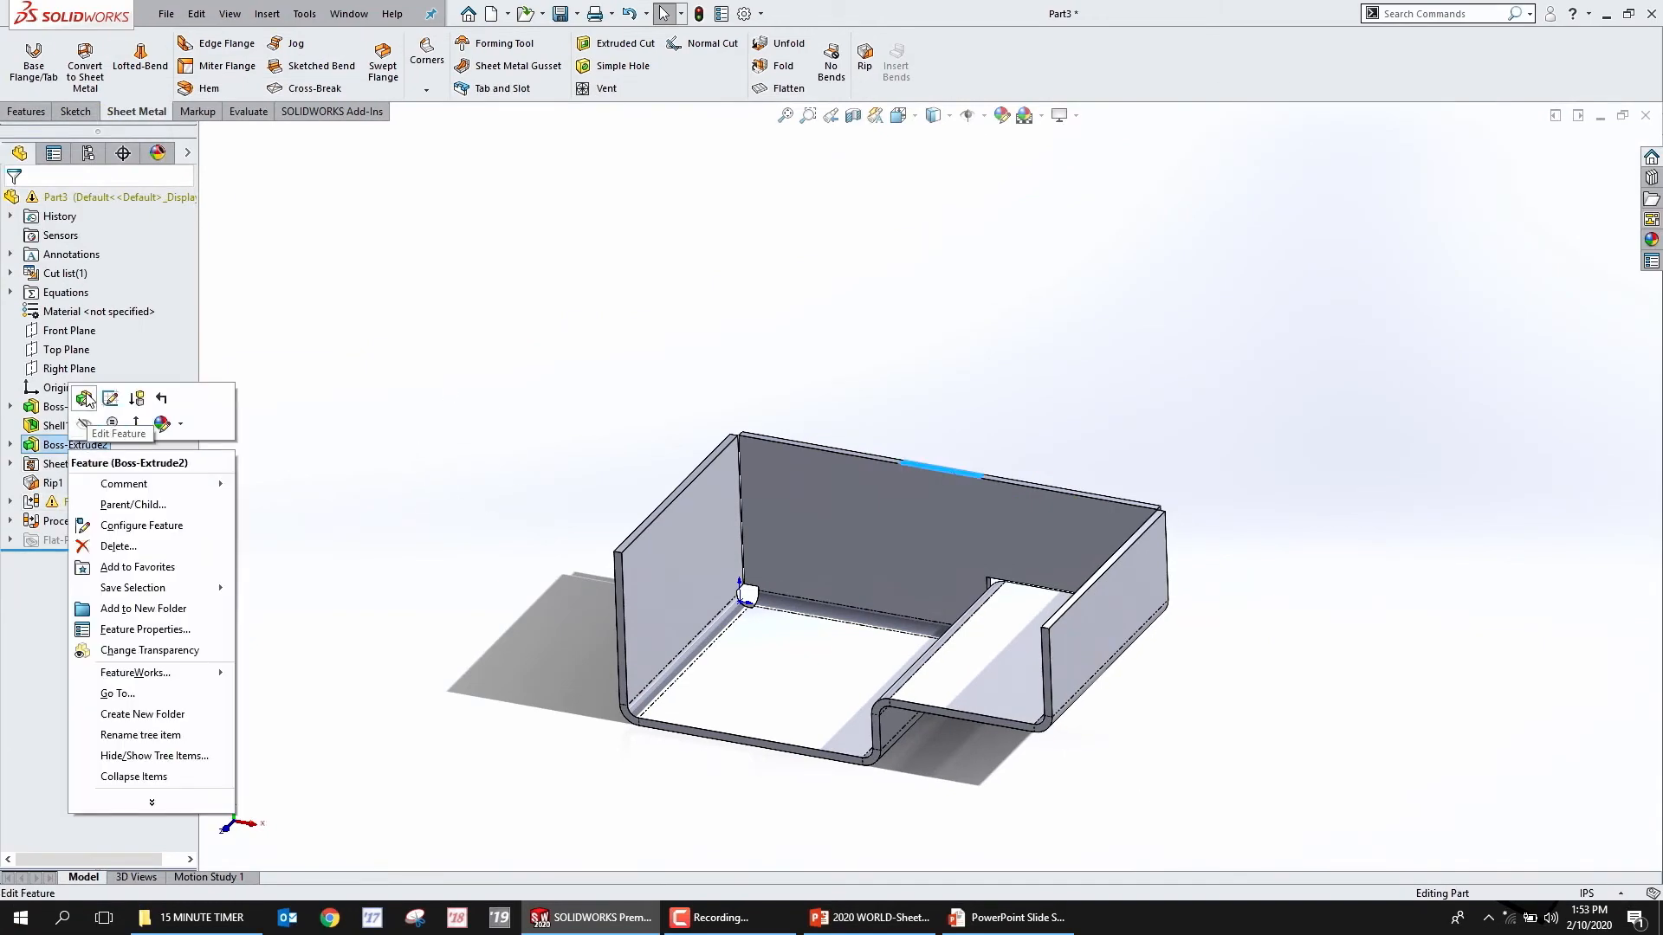
{"action": "left_click", "coordinate": [86, 398]}
{"action": "type", "text": ".09"}
{"action": "key", "text": "Return"}
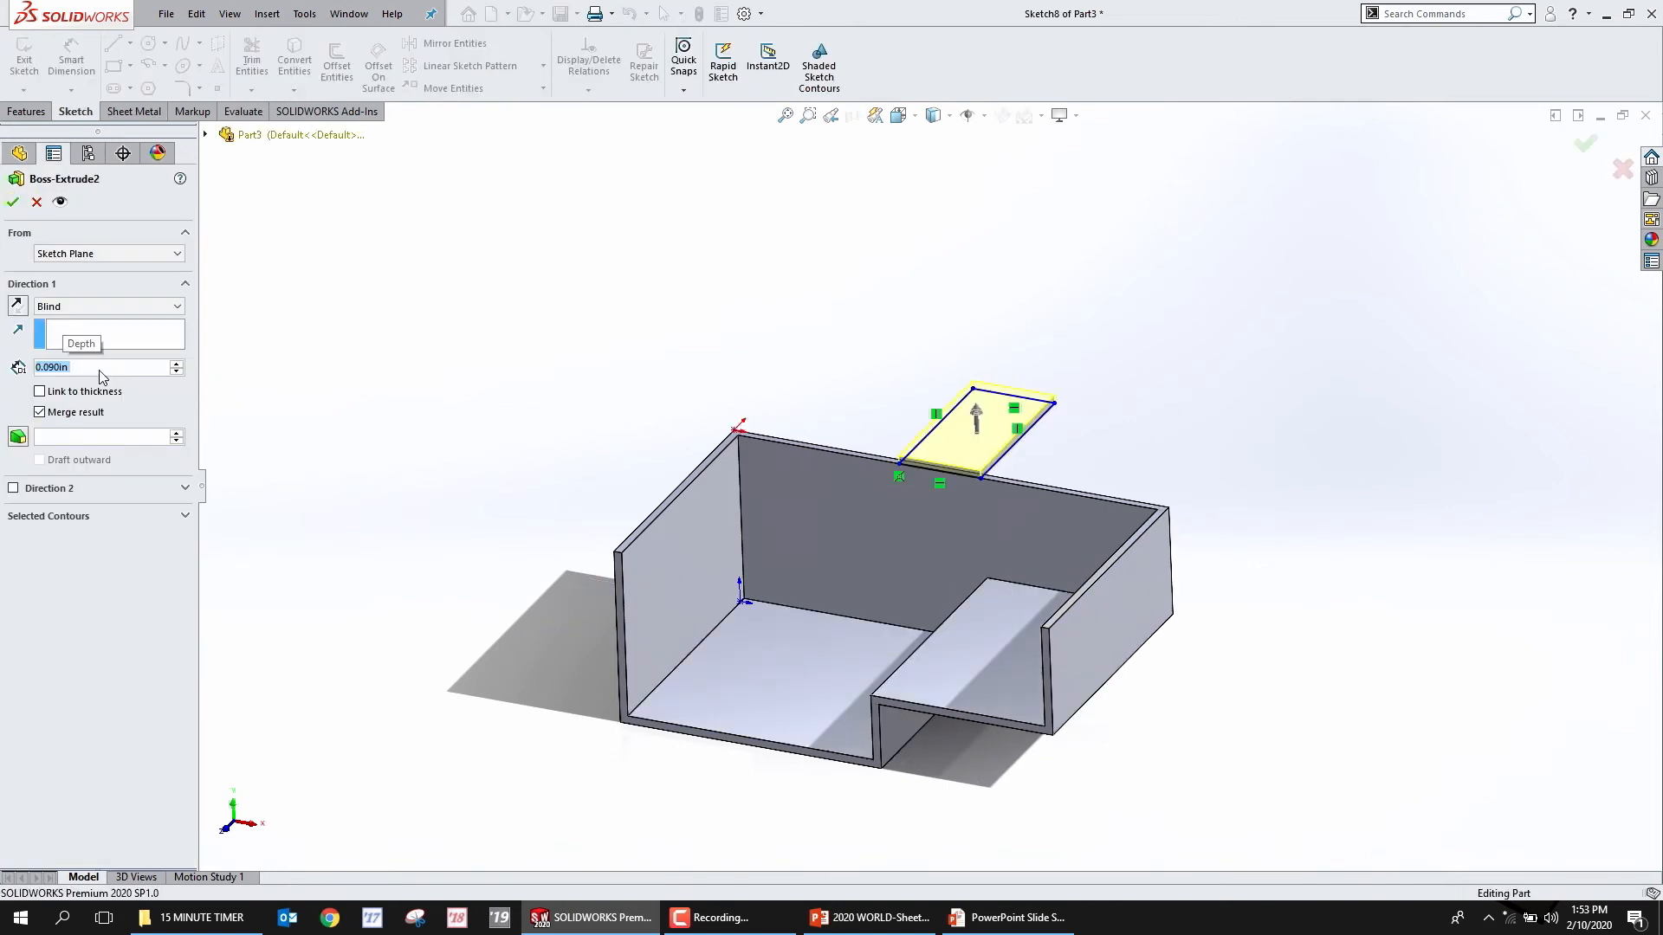
{"action": "key", "text": "Return"}
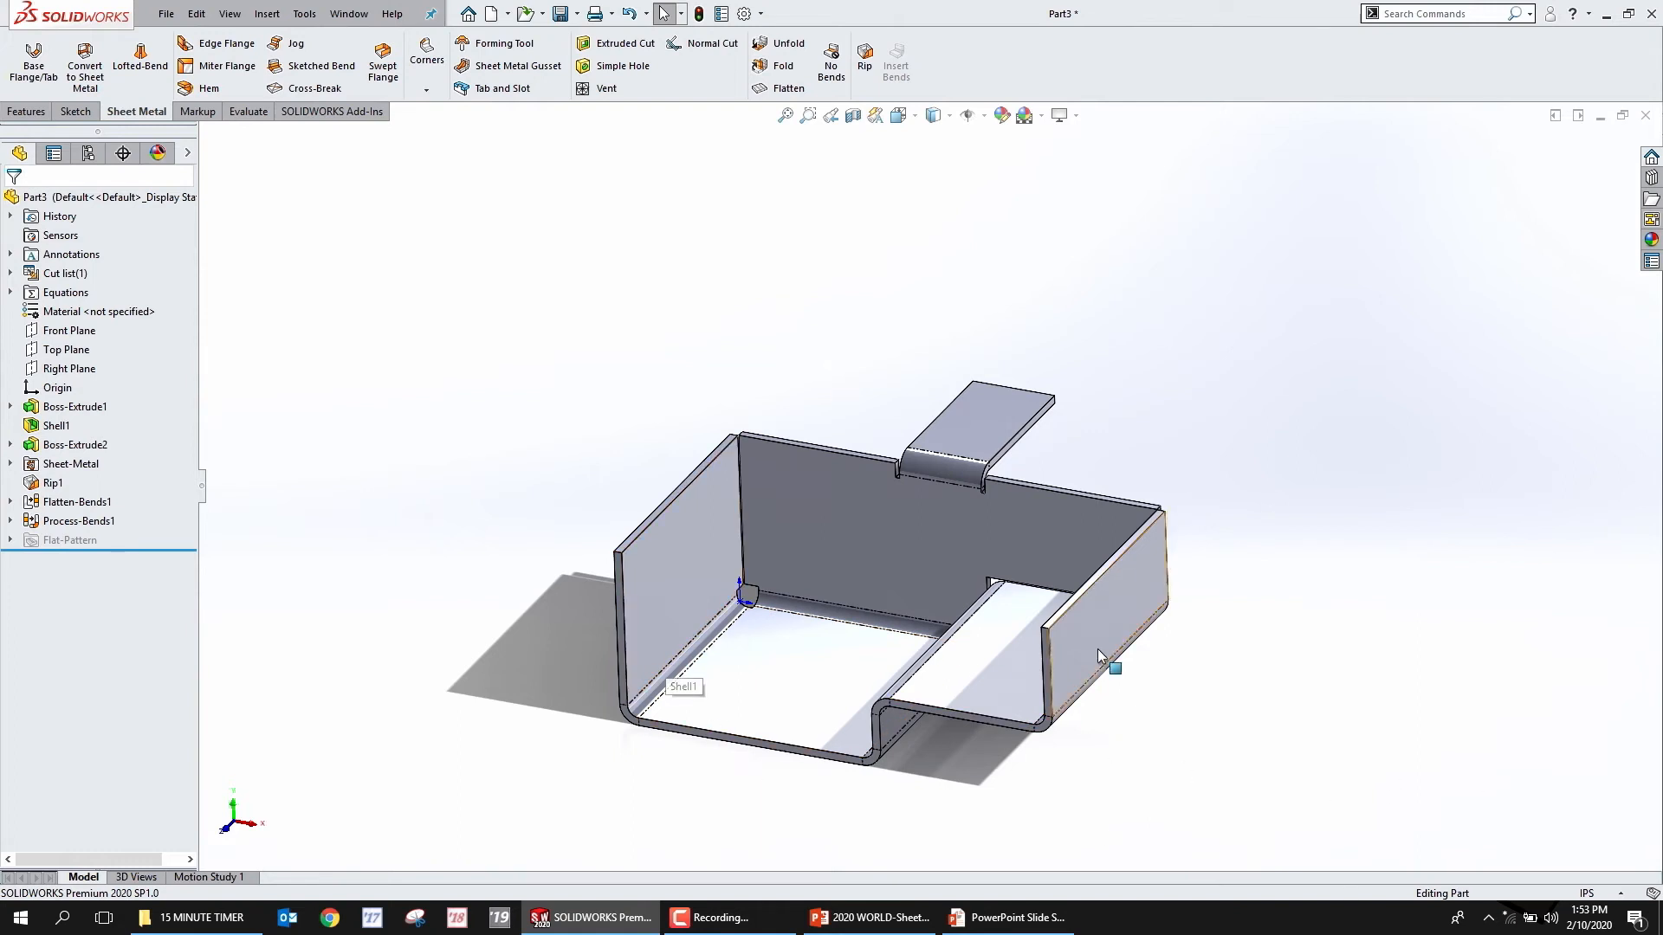
Check the length of the short thickness edge at the front top corner of the right wall
{"action": "left_click", "coordinate": [1045, 632]}
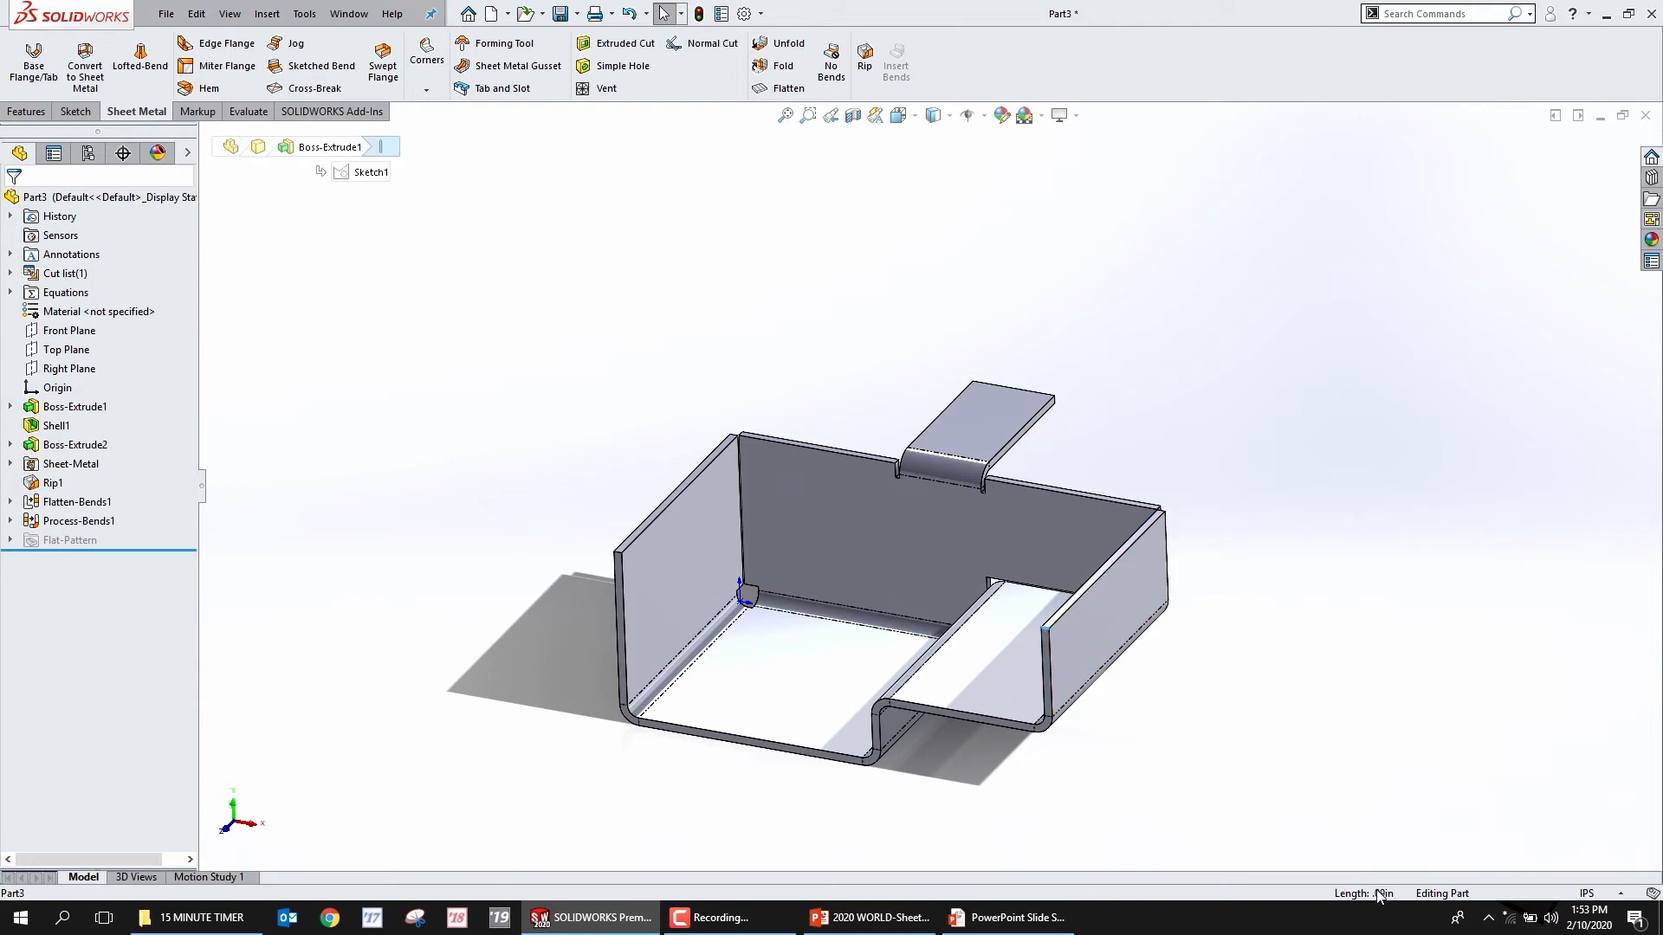
{"action": "key", "text": "ctrl+1"}
{"action": "left_click", "coordinate": [1381, 814]}
{"action": "mouse_move", "coordinate": [1383, 813]}
{"action": "left_mouse_down"}
{"action": "mouse_move", "coordinate": [1252, 869]}
{"action": "mouse_move", "coordinate": [1436, 828]}
{"action": "mouse_move", "coordinate": [1383, 812]}
{"action": "left_mouse_up"}
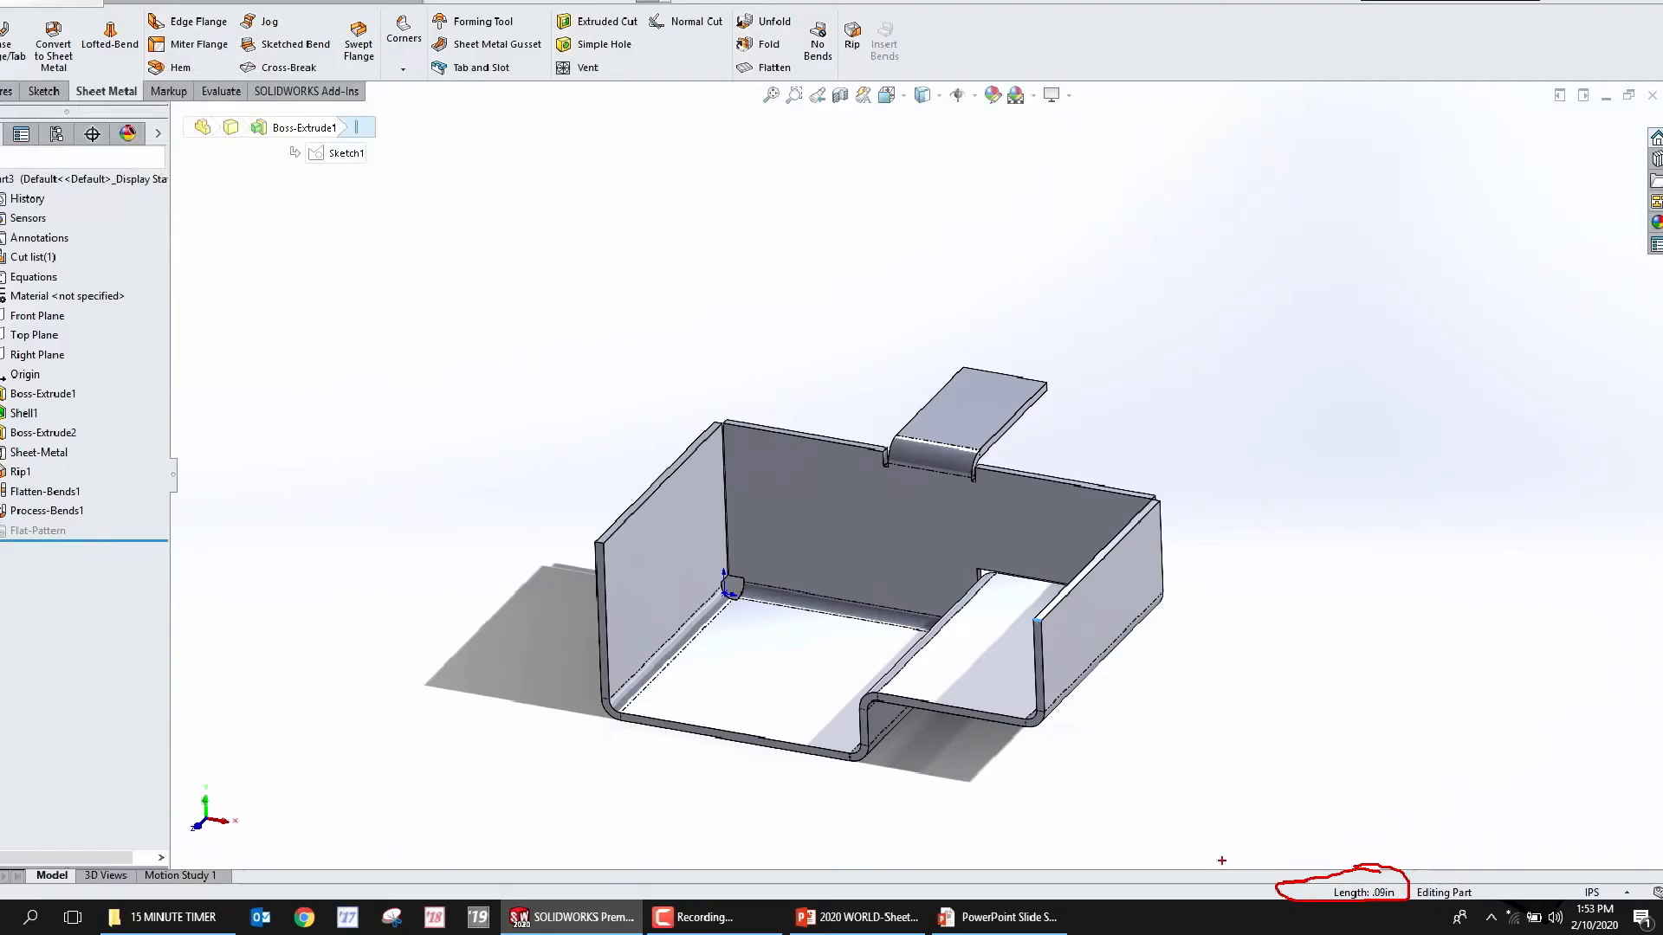
Select the tangent chain of inner edges along the part's front profile and check its total length
{"action": "right_click", "coordinate": [621, 599]}
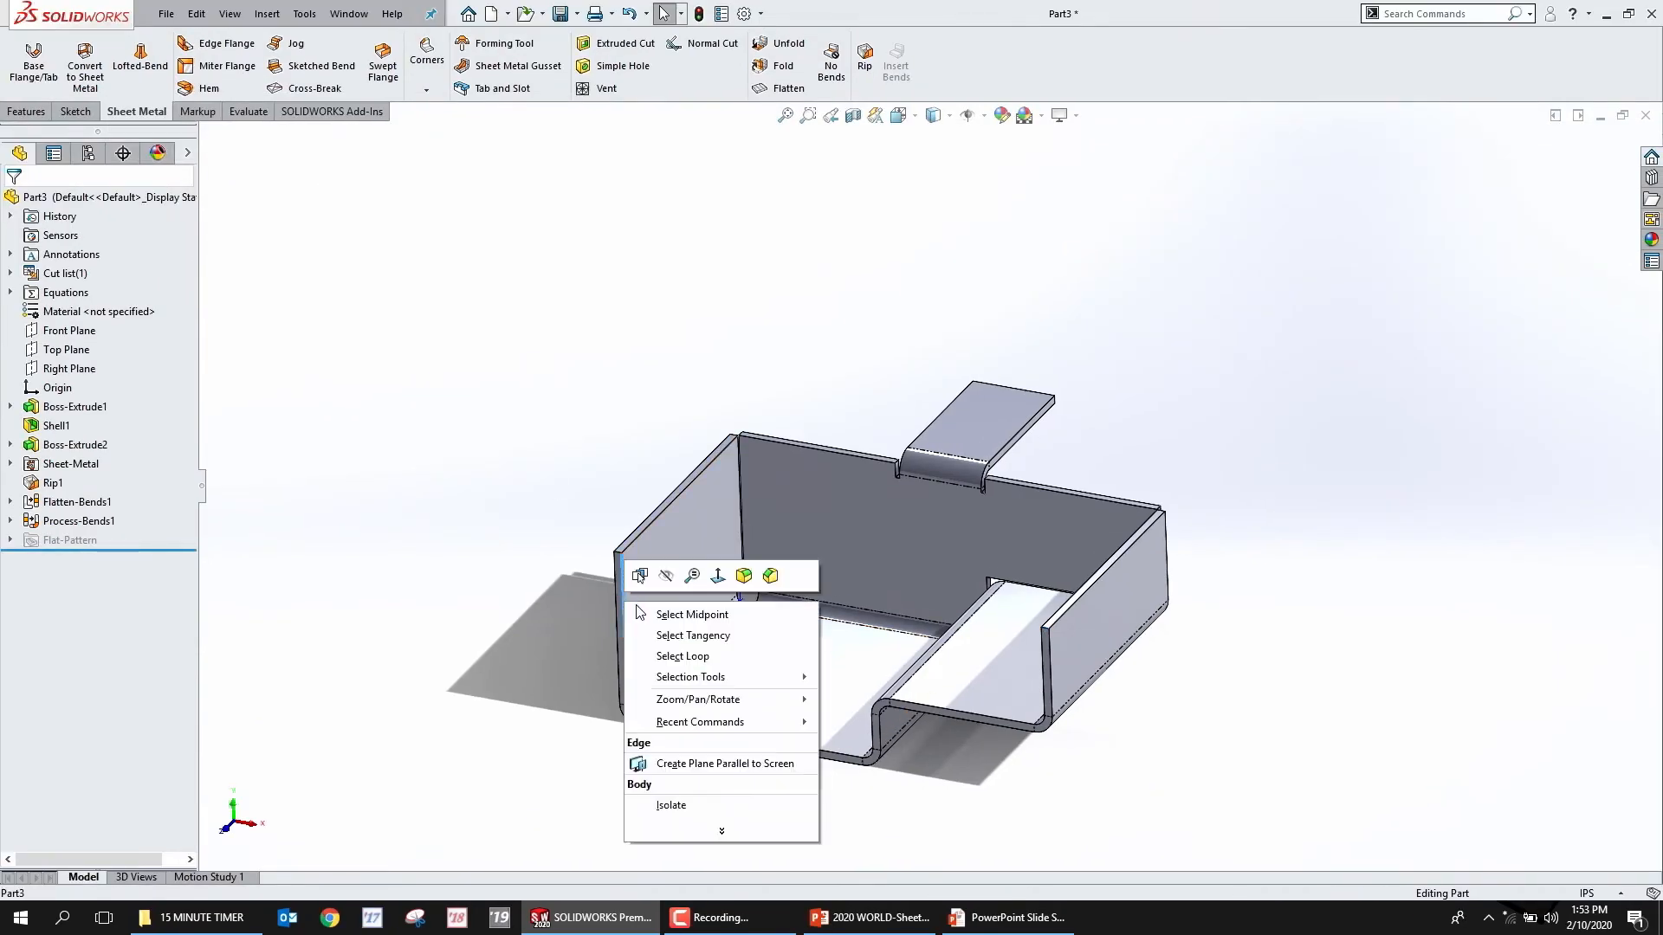
{"action": "left_click", "coordinate": [717, 636]}
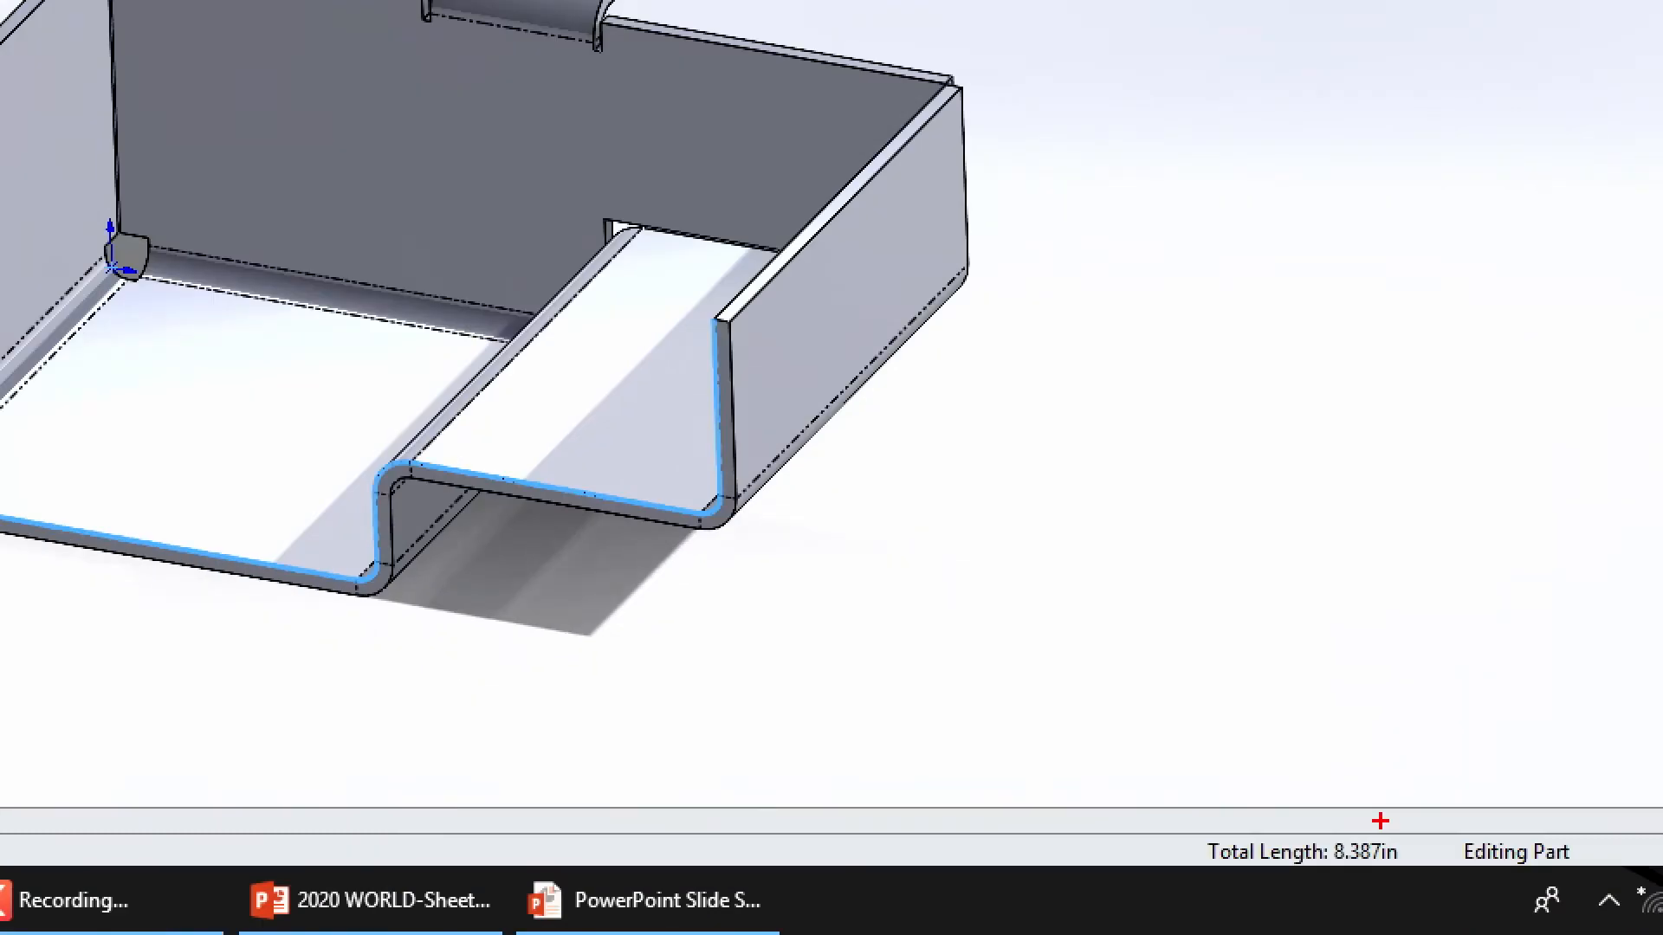
{"action": "mouse_move", "coordinate": [1375, 877]}
{"action": "left_mouse_down"}
{"action": "mouse_move", "coordinate": [1301, 877]}
{"action": "mouse_move", "coordinate": [1299, 909]}
{"action": "mouse_move", "coordinate": [1403, 851]}
{"action": "mouse_move", "coordinate": [1277, 821]}
{"action": "left_mouse_up"}
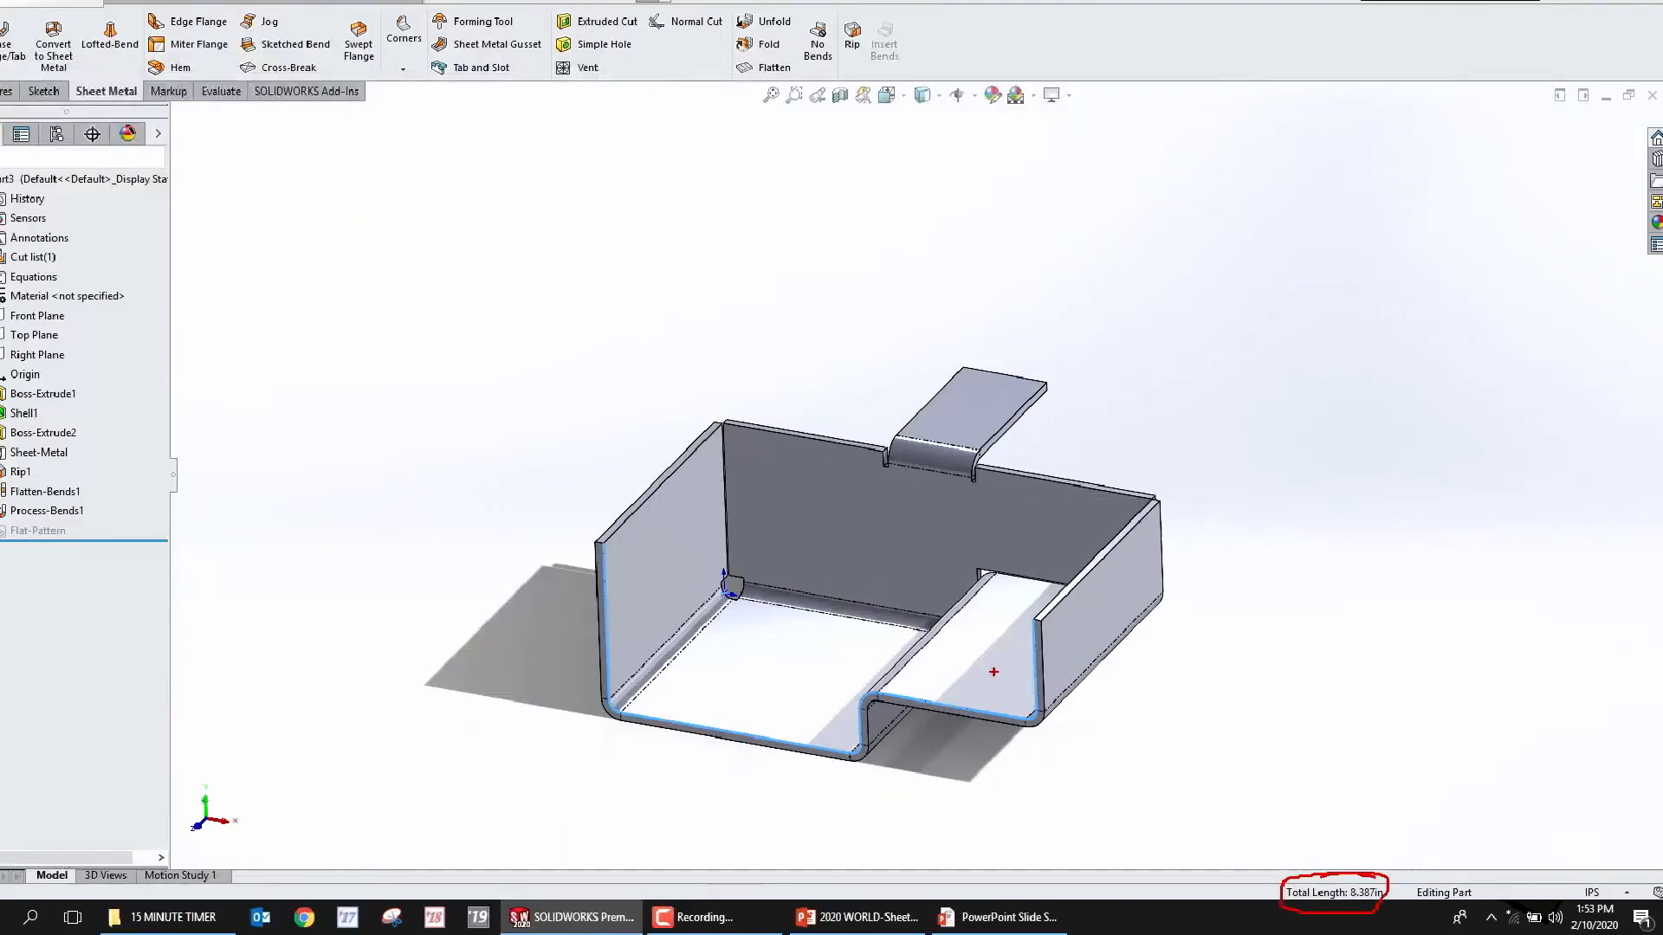
{"action": "key", "text": "Escape"}
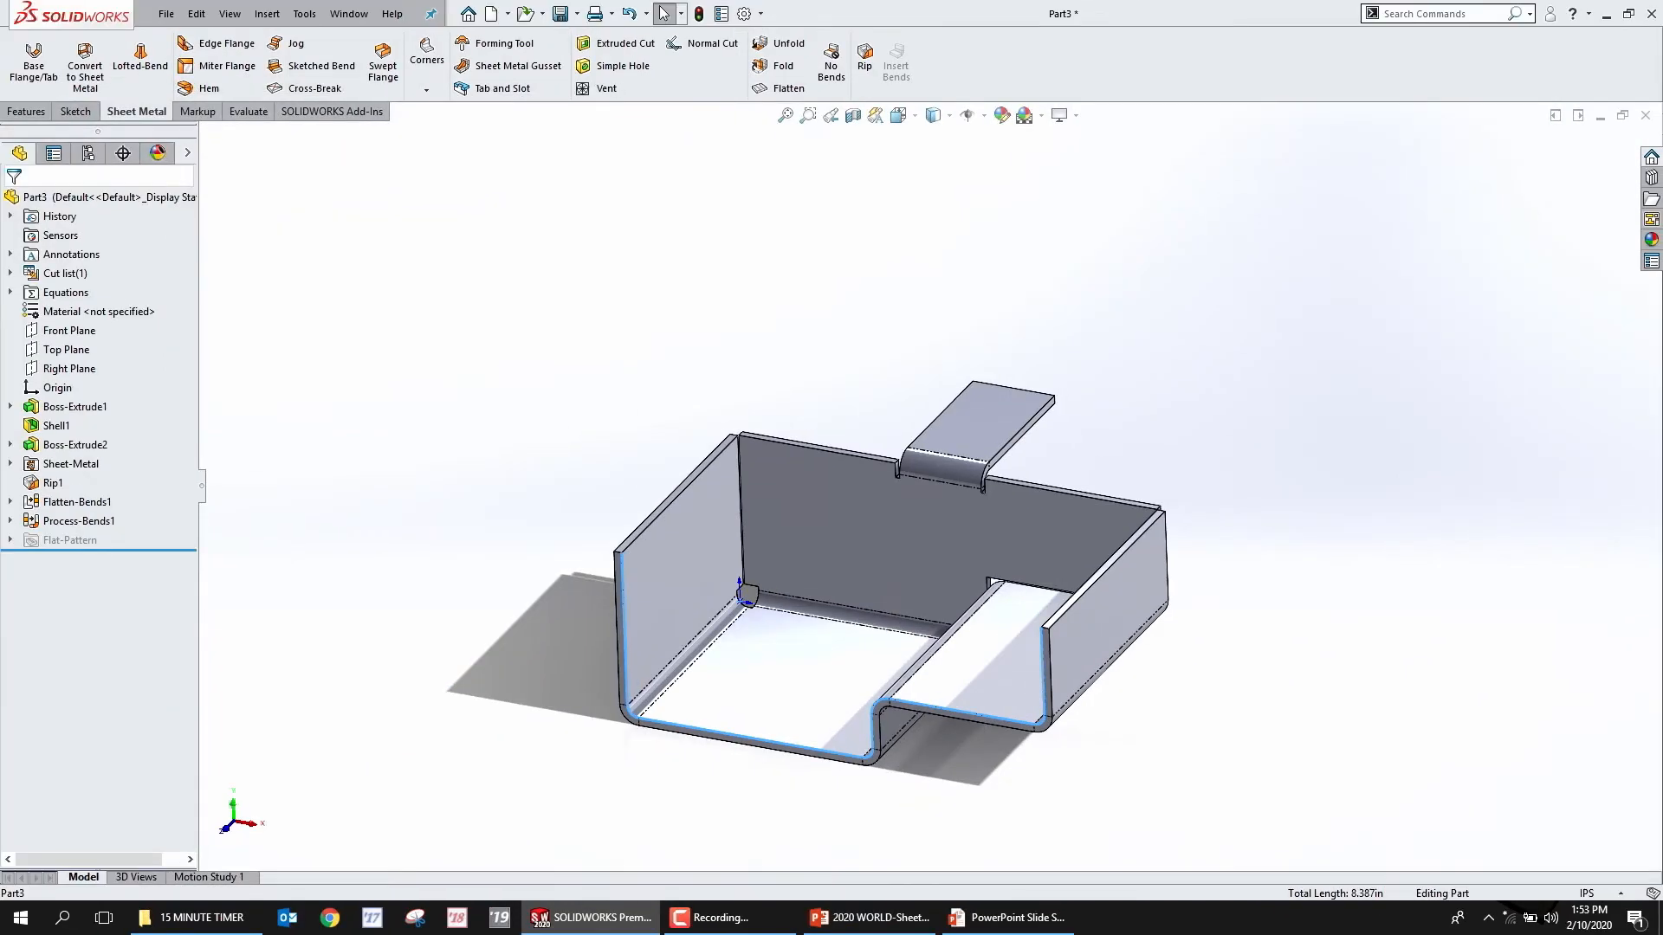
Select the tangent chain of outer edges along the part's front profile and check its total length
{"action": "right_click", "coordinate": [615, 631]}
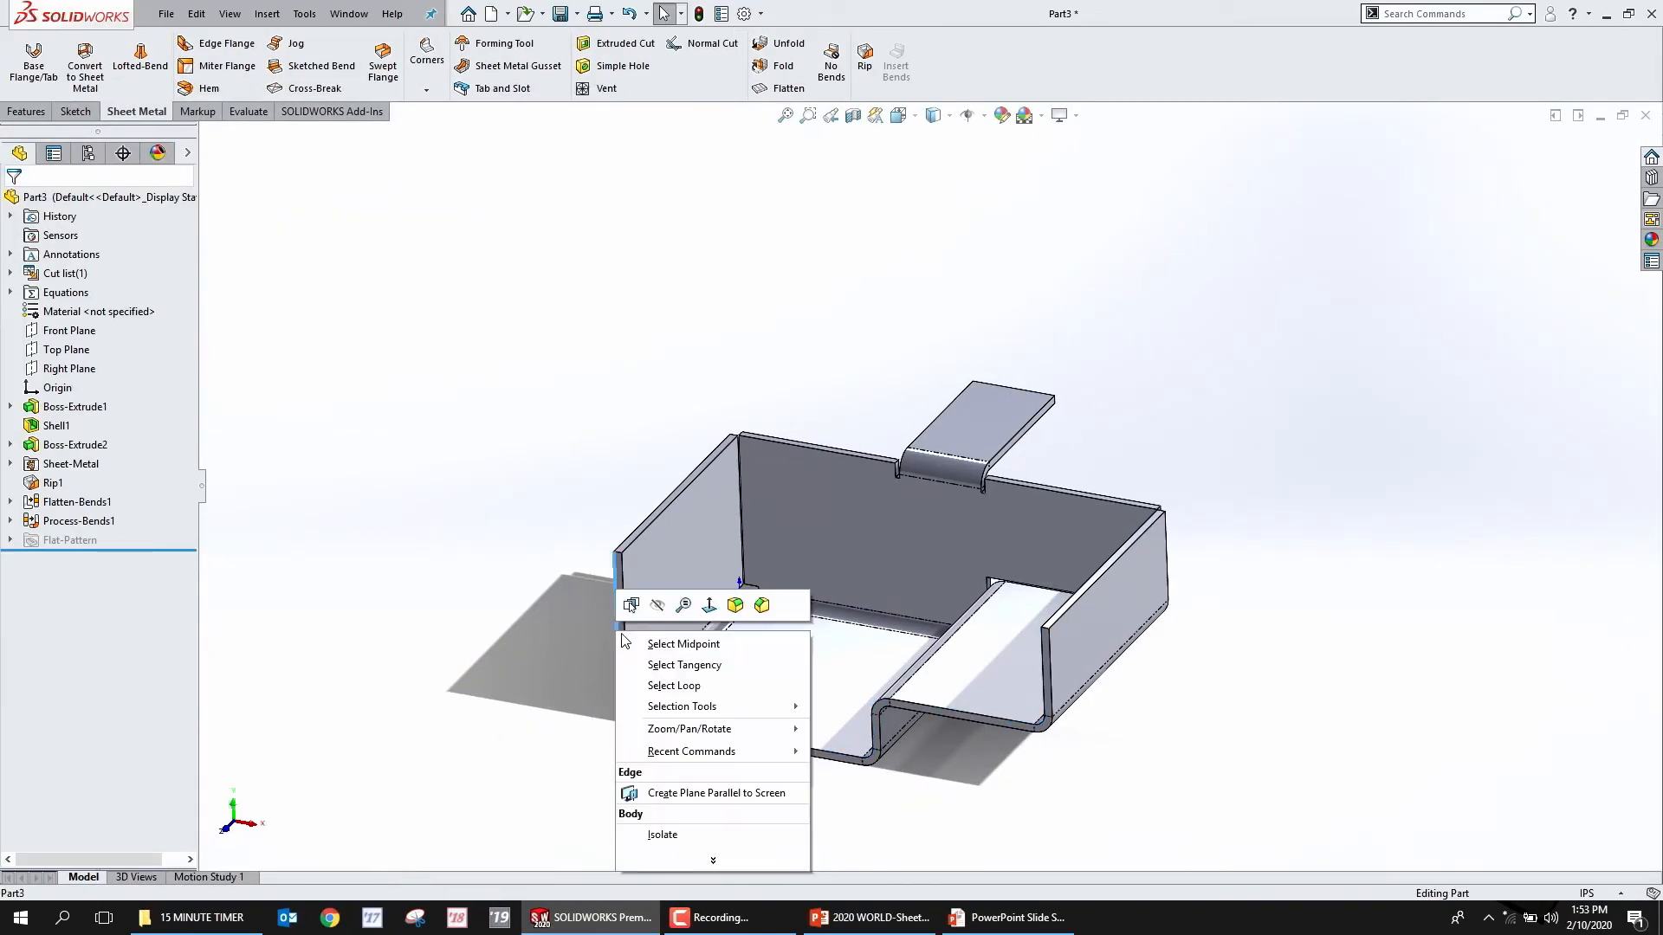
{"action": "left_click", "coordinate": [693, 665]}
{"action": "key", "text": "ctrl+1"}
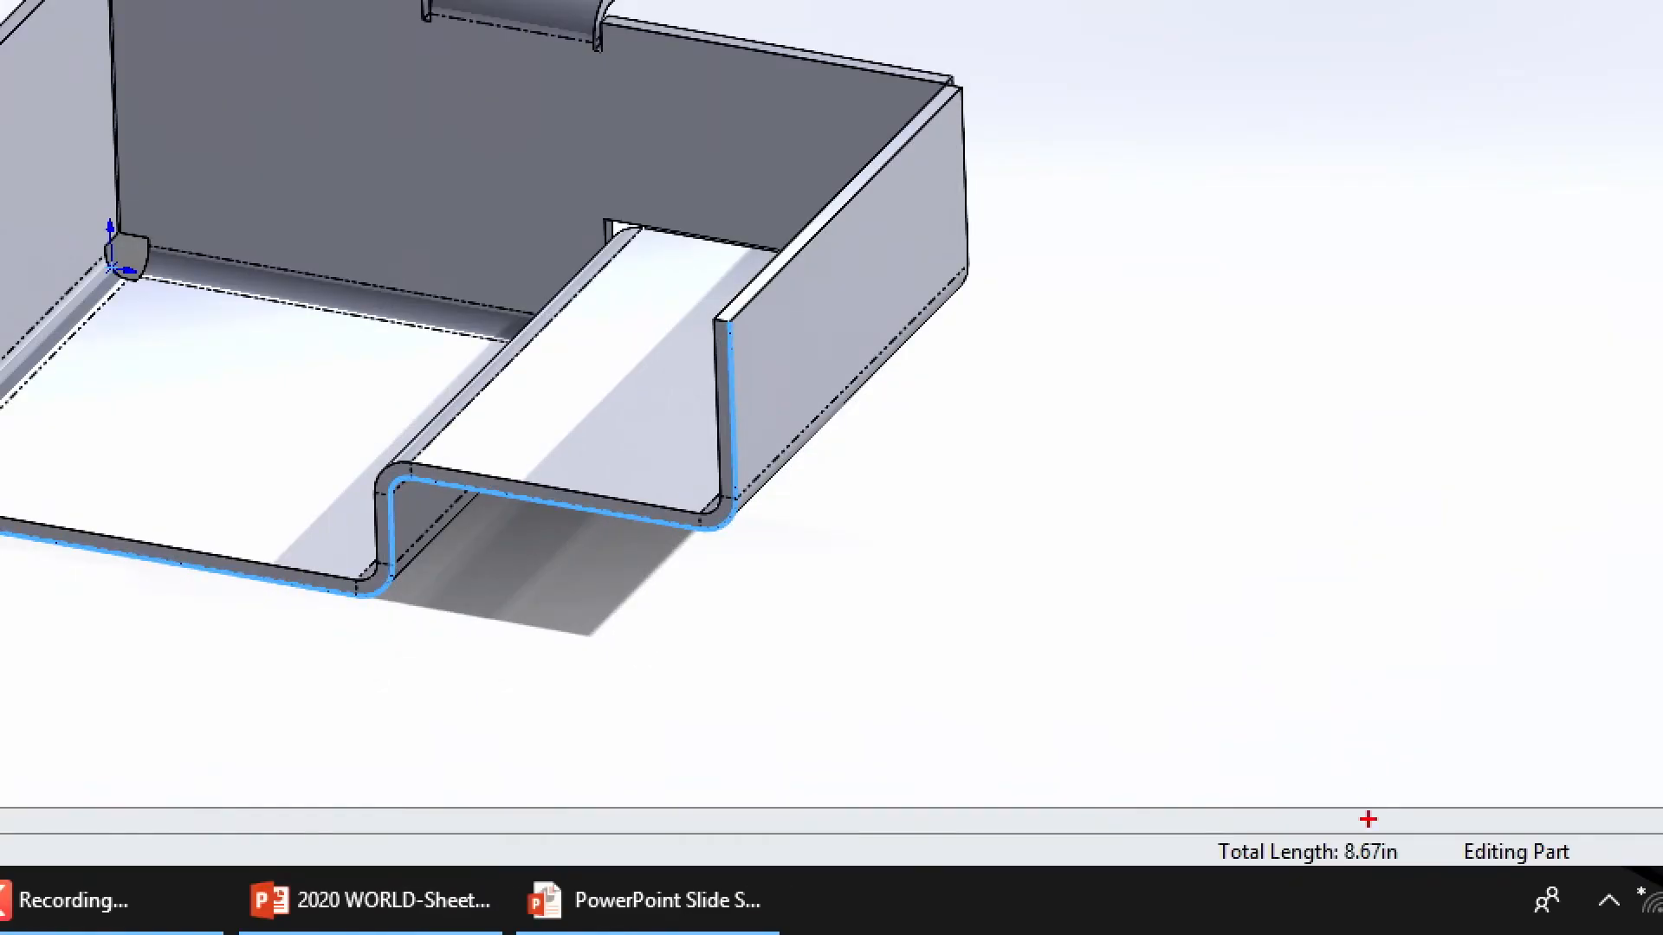
{"action": "mouse_move", "coordinate": [1366, 809]}
{"action": "left_mouse_down"}
{"action": "mouse_move", "coordinate": [1218, 830]}
{"action": "mouse_move", "coordinate": [1355, 905]}
{"action": "mouse_move", "coordinate": [1384, 819]}
{"action": "left_mouse_up"}
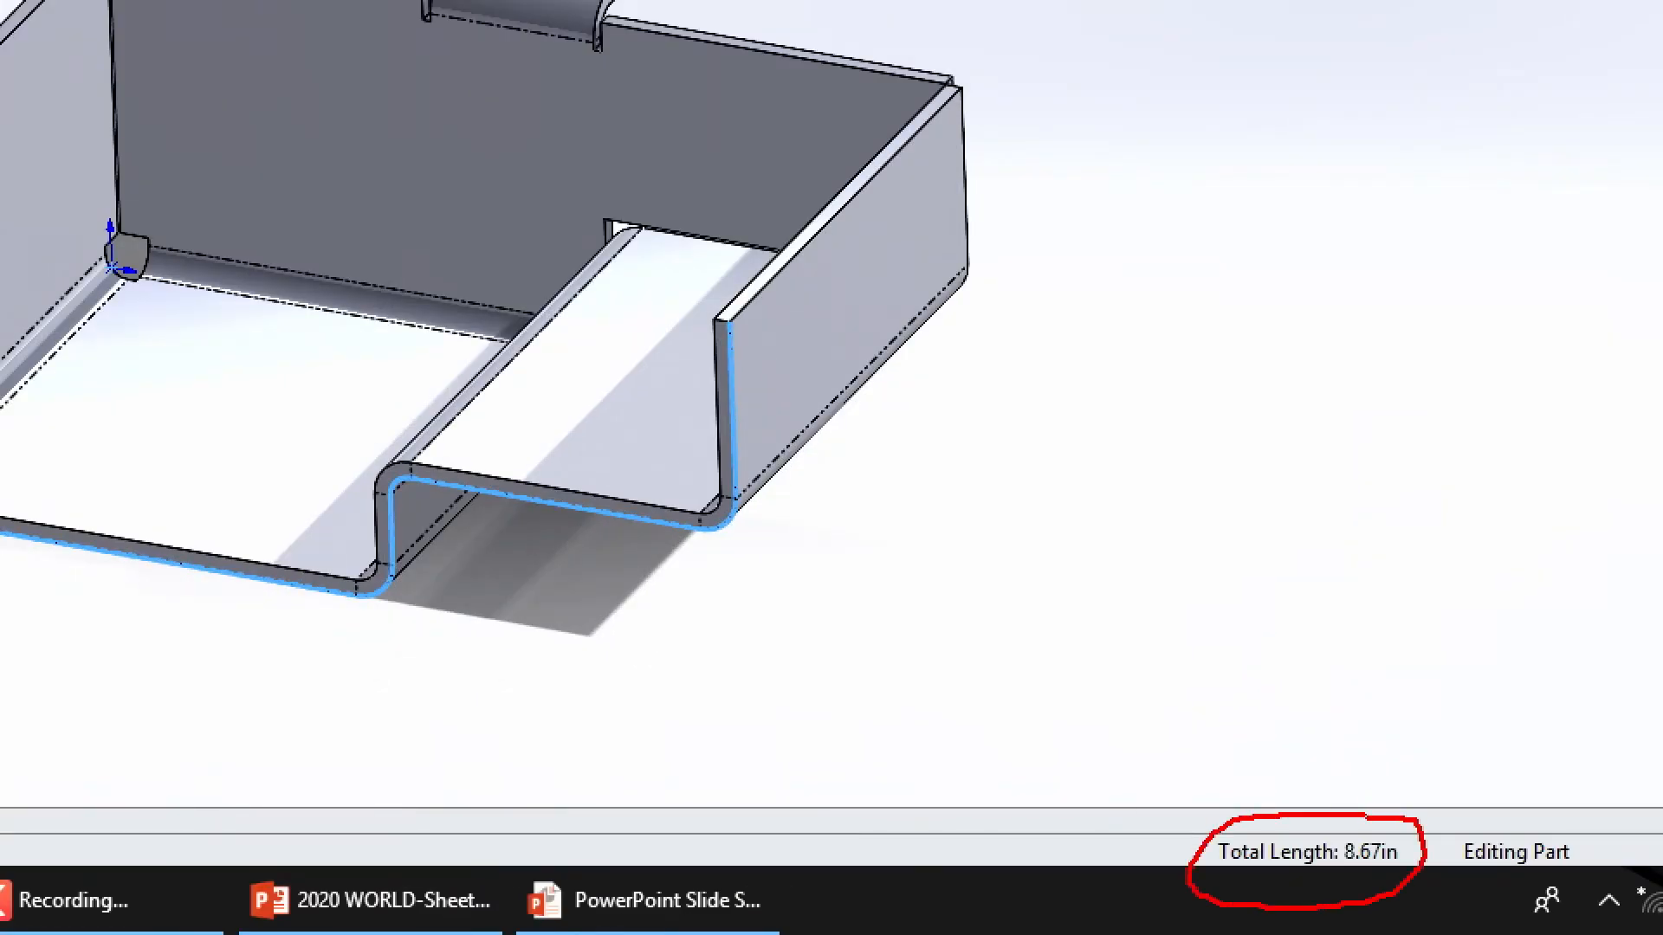
{"action": "key", "text": "Escape"}
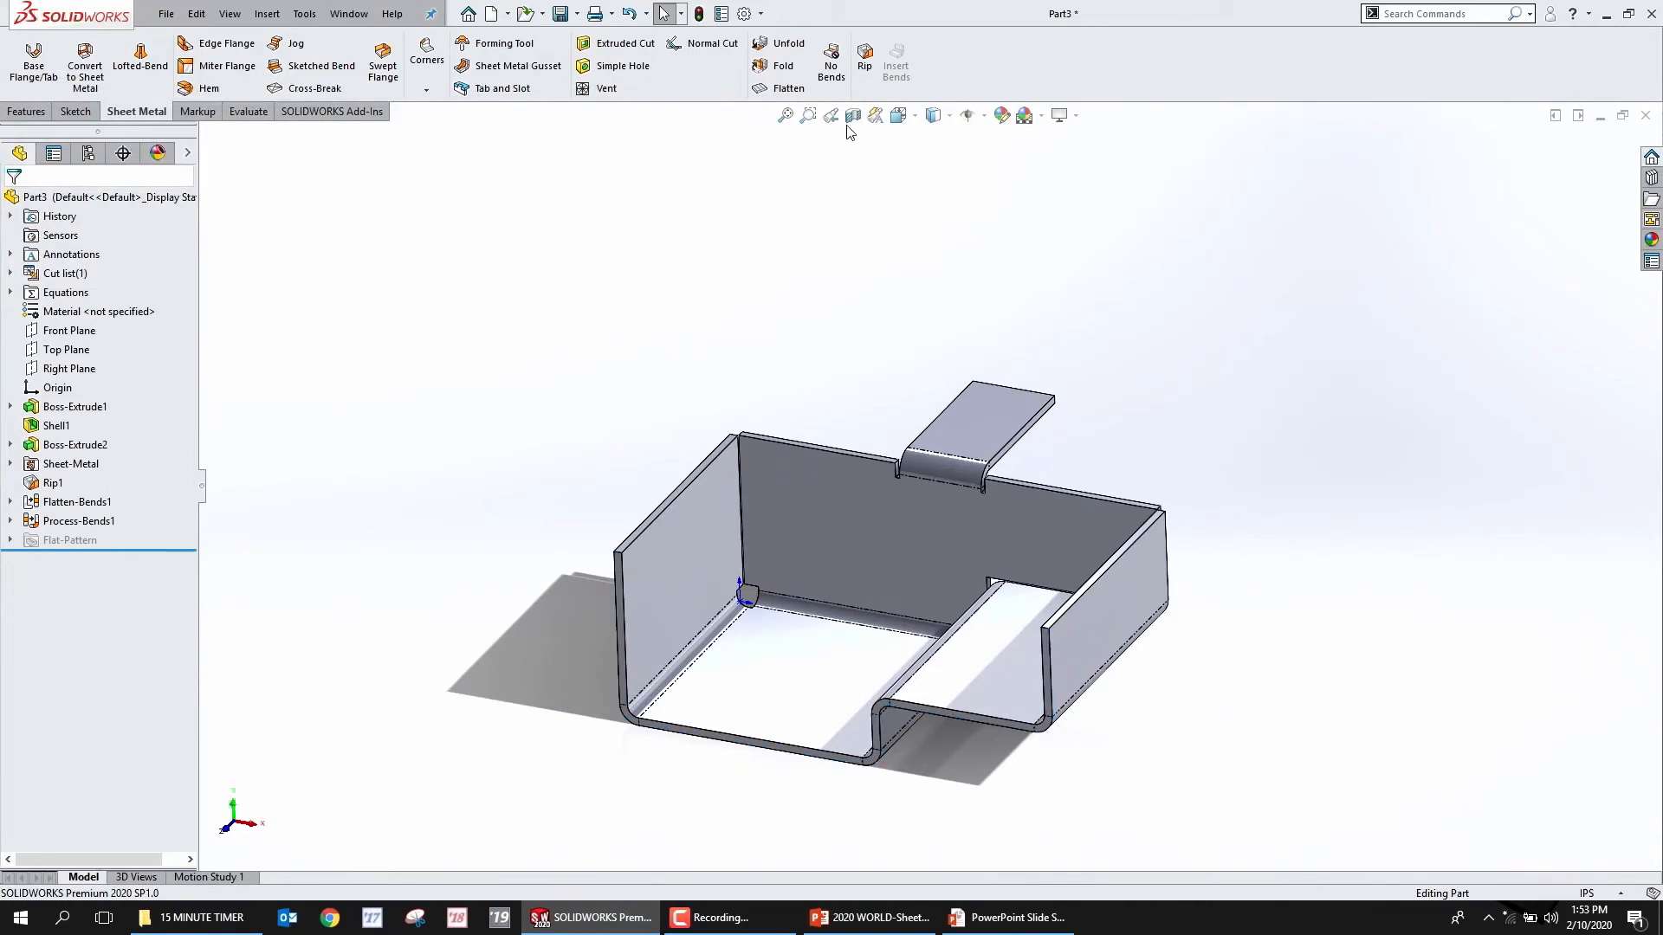
Flatten the part and check the length of the flat pattern's long front edge
{"action": "left_click", "coordinate": [781, 87]}
{"action": "left_click", "coordinate": [749, 739]}
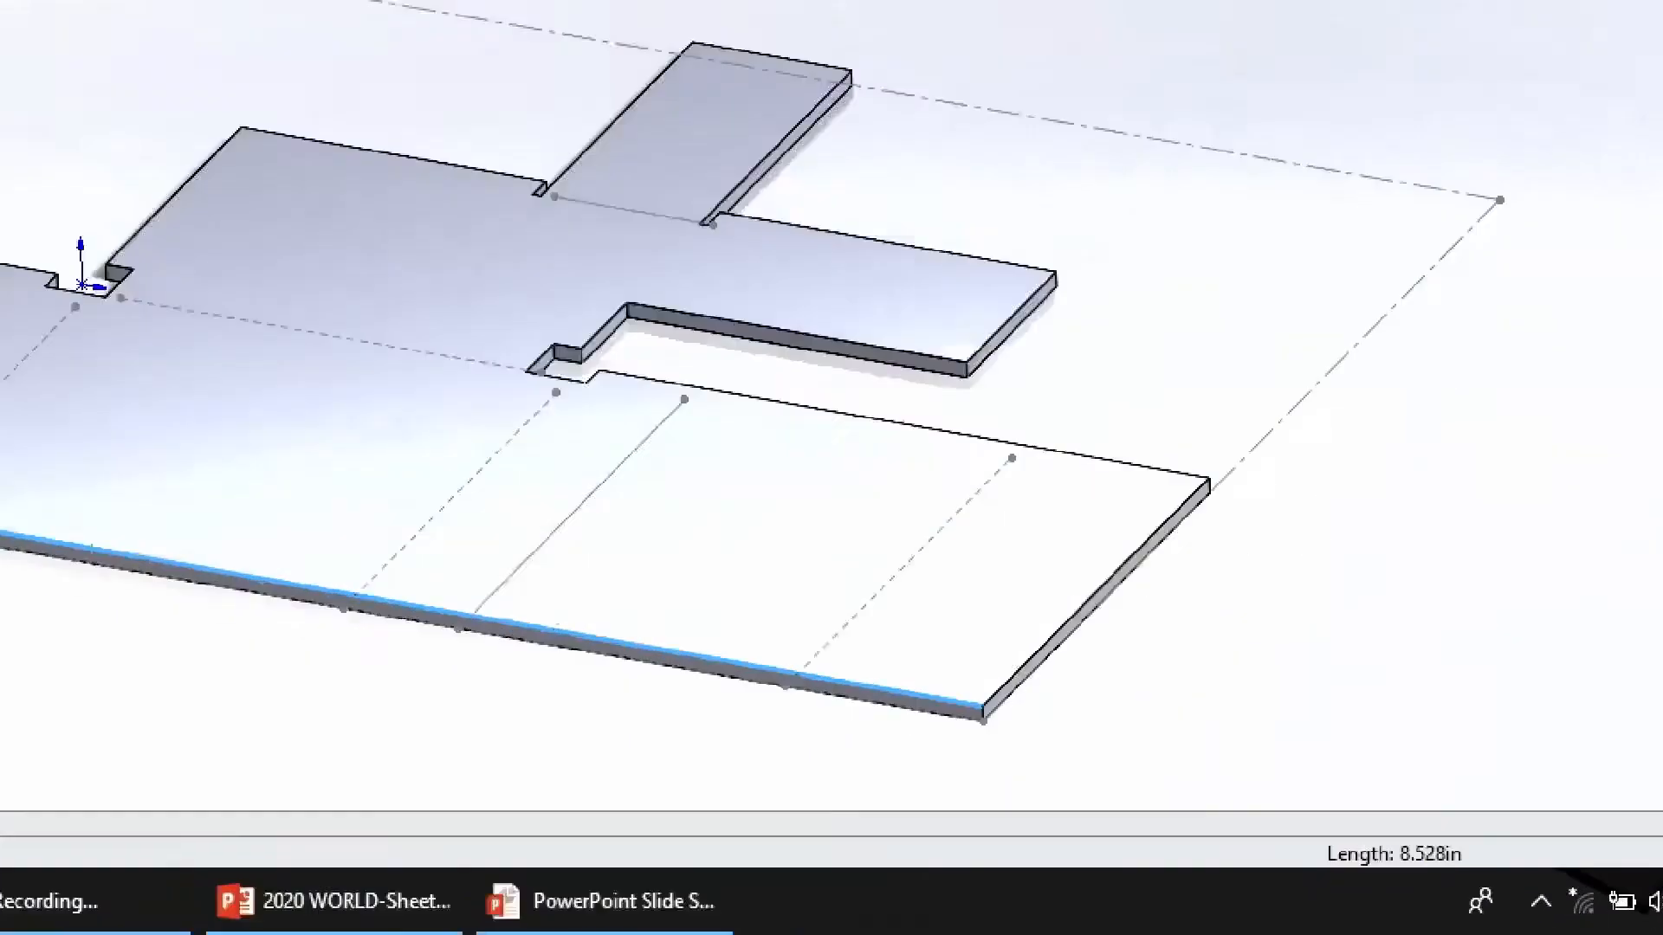
{"action": "mouse_move", "coordinate": [1391, 876]}
{"action": "left_mouse_down"}
{"action": "mouse_move", "coordinate": [1458, 884]}
{"action": "mouse_move", "coordinate": [1475, 833]}
{"action": "mouse_move", "coordinate": [1376, 870]}
{"action": "left_mouse_up"}
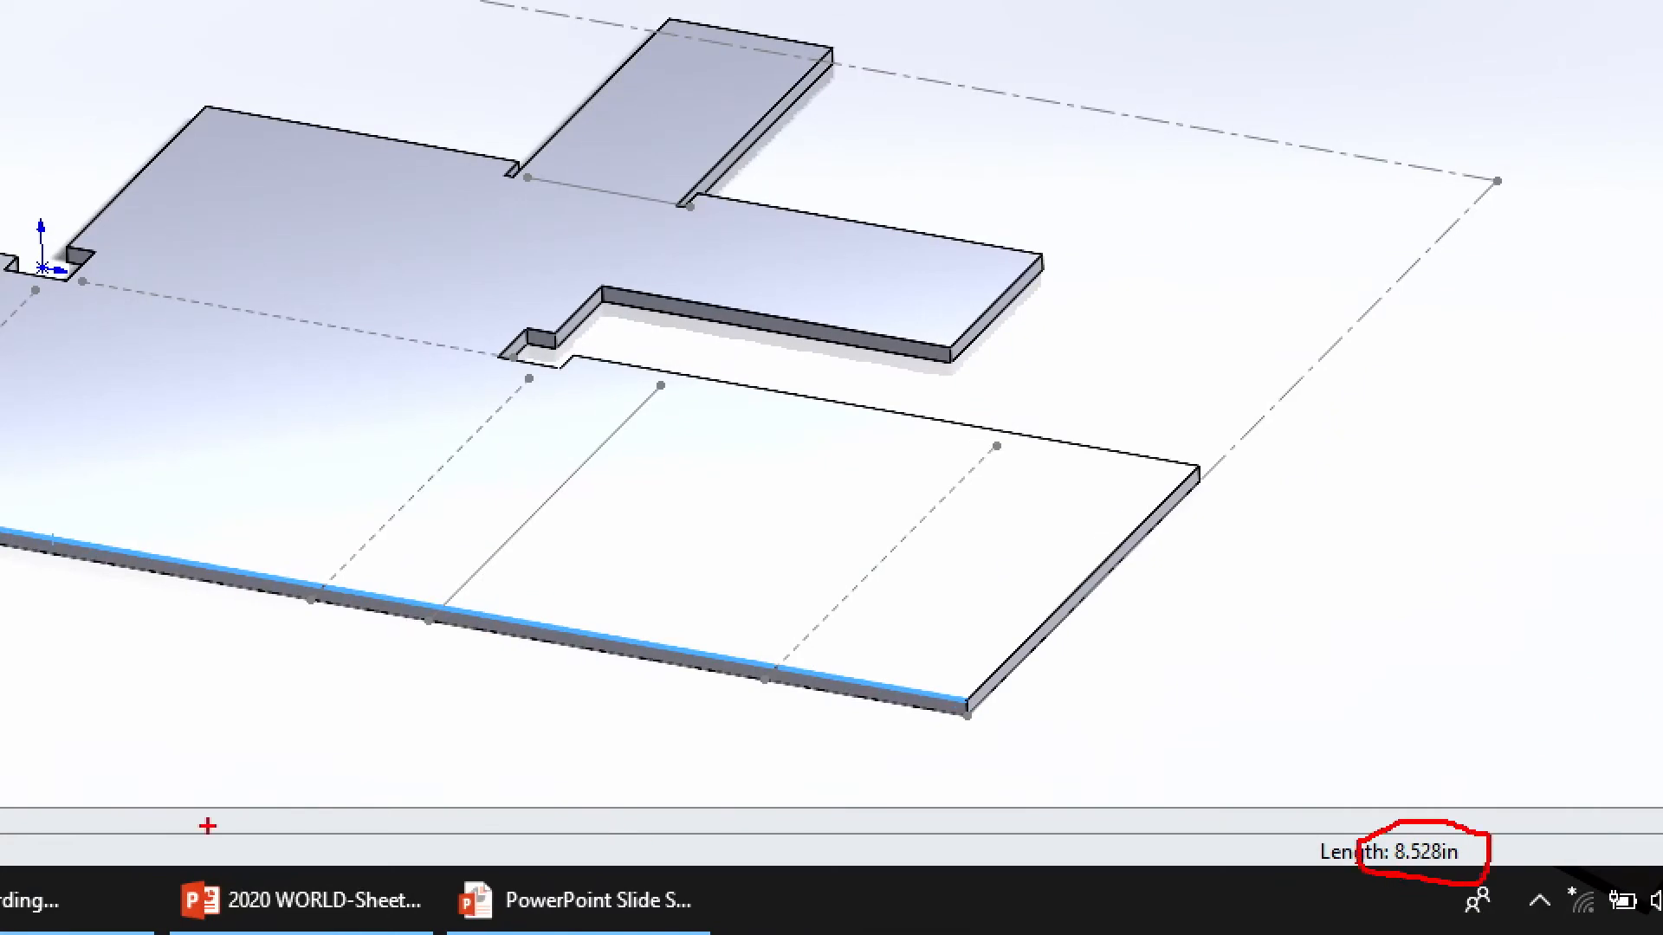
{"action": "key", "text": "Escape"}
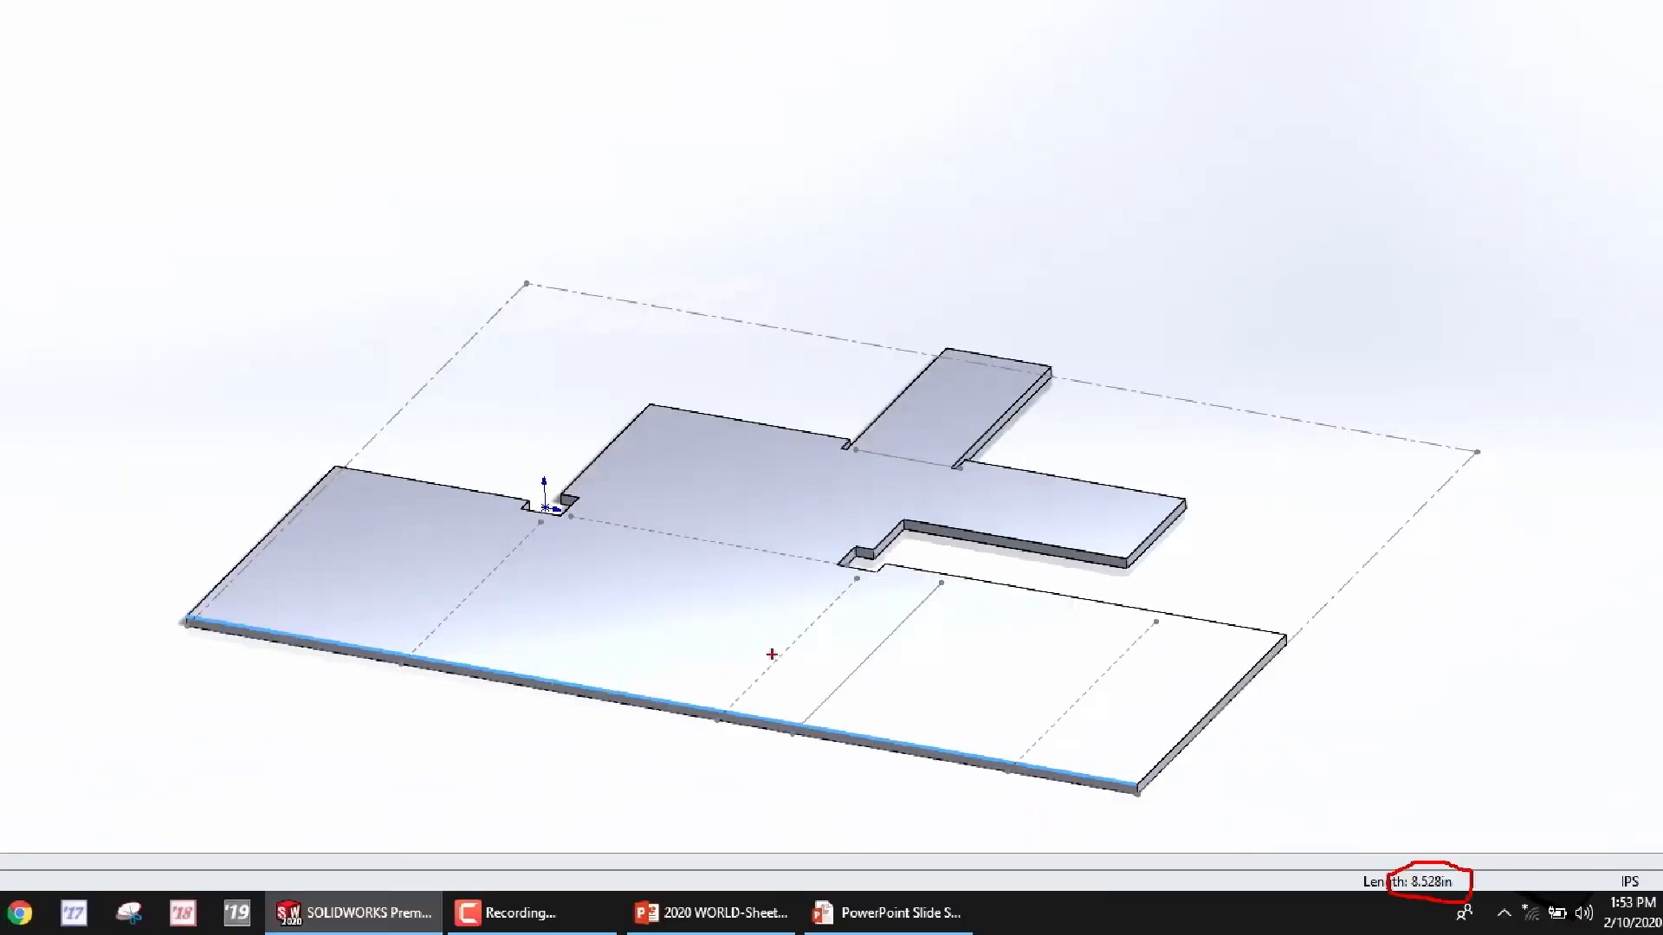
Return the part to its folded shape and examine the inner and outer arcs of the left wall's front bend
{"action": "left_click", "coordinate": [783, 88]}
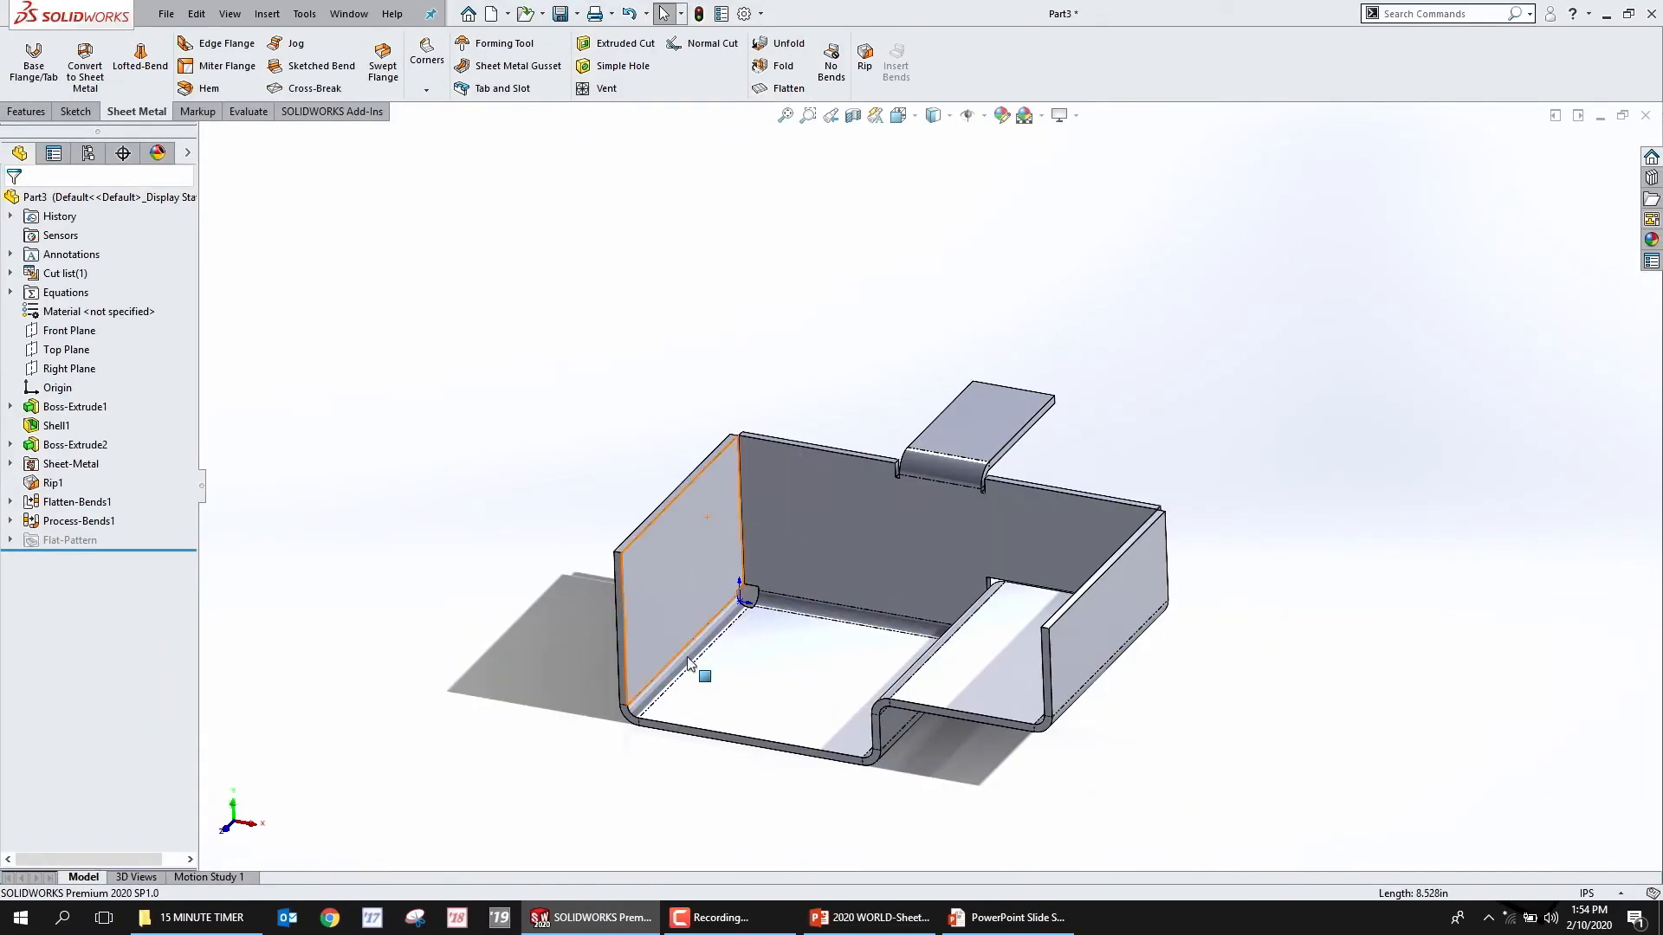
{"action": "scroll", "coordinate": [655, 714], "scroll_direction": "down", "scroll_amount": 3}
{"action": "key", "text": "ctrl+1"}
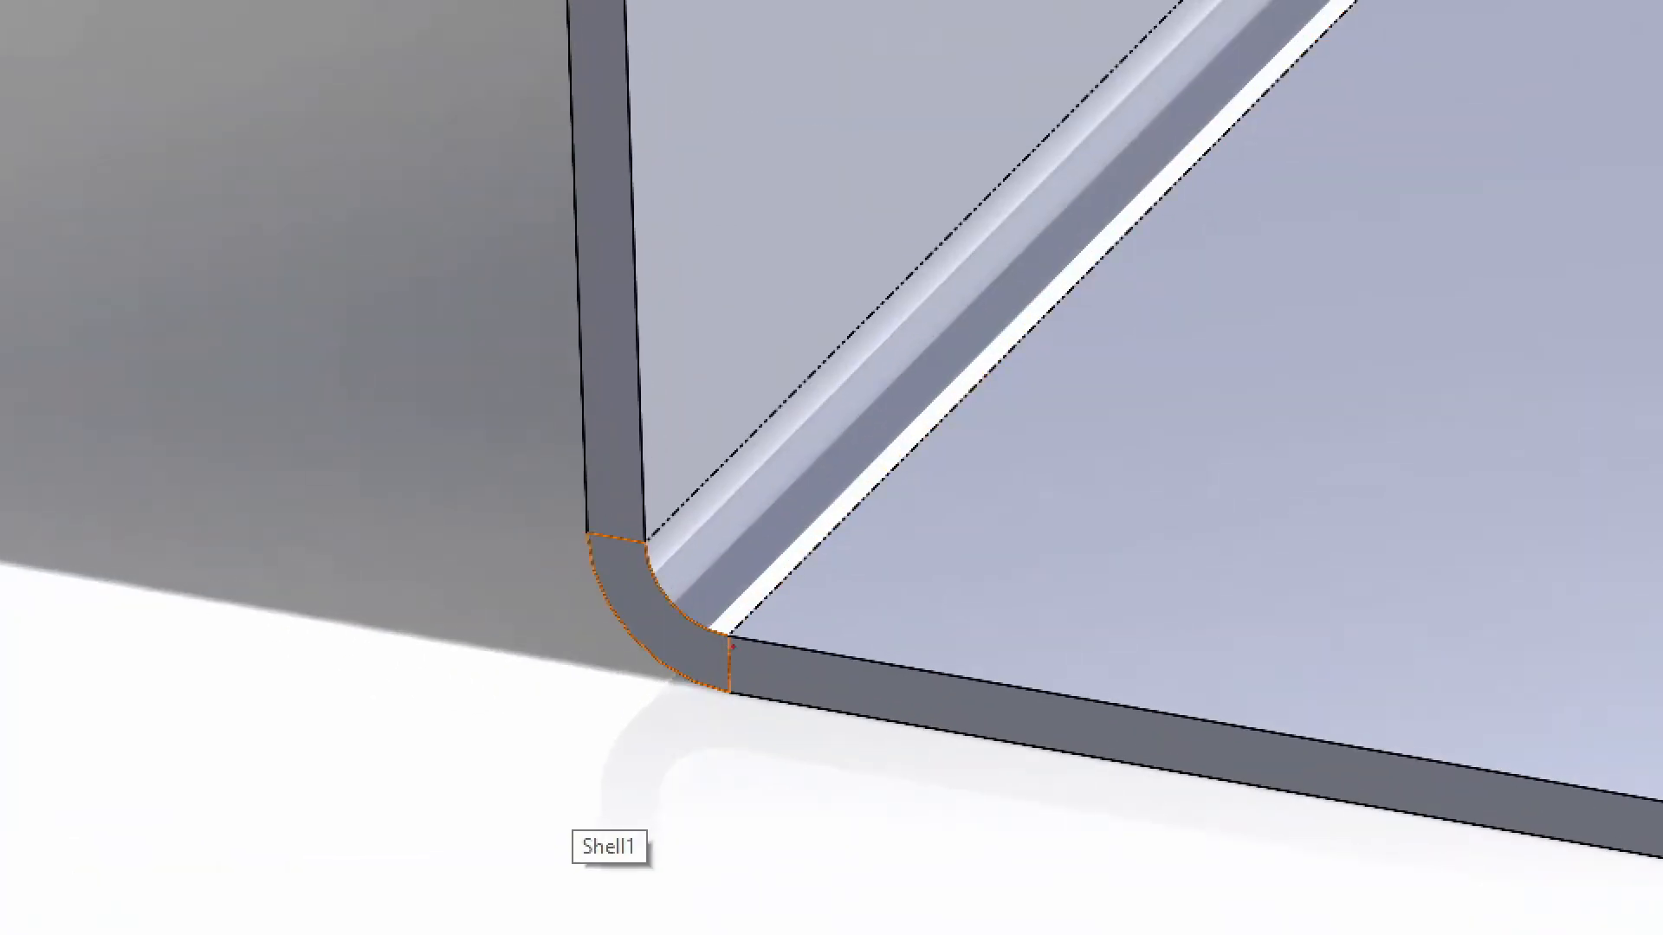
{"action": "mouse_move", "coordinate": [695, 618]}
{"action": "left_mouse_down"}
{"action": "mouse_move", "coordinate": [659, 564]}
{"action": "mouse_move", "coordinate": [678, 597]}
{"action": "left_mouse_up"}
{"action": "mouse_move", "coordinate": [588, 537]}
{"action": "left_mouse_down"}
{"action": "mouse_move", "coordinate": [635, 655]}
{"action": "mouse_move", "coordinate": [695, 685]}
{"action": "left_mouse_up"}
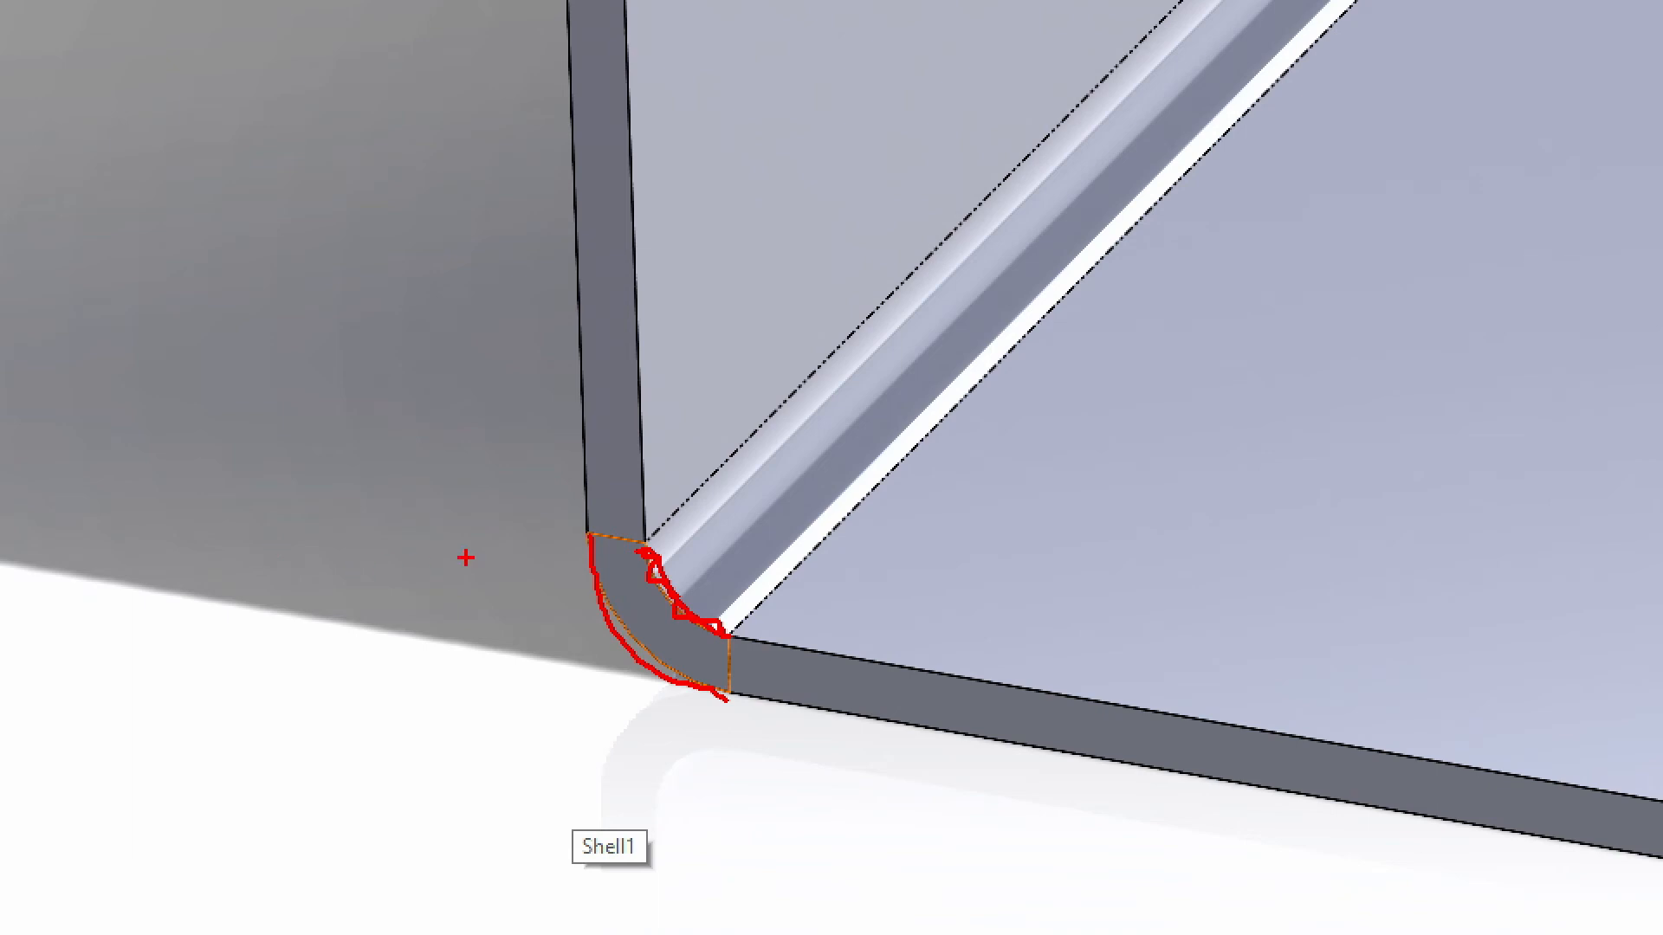
{"action": "key", "text": "Escape"}
{"action": "scroll", "coordinate": [938, 565], "scroll_direction": "up", "scroll_amount": 5}
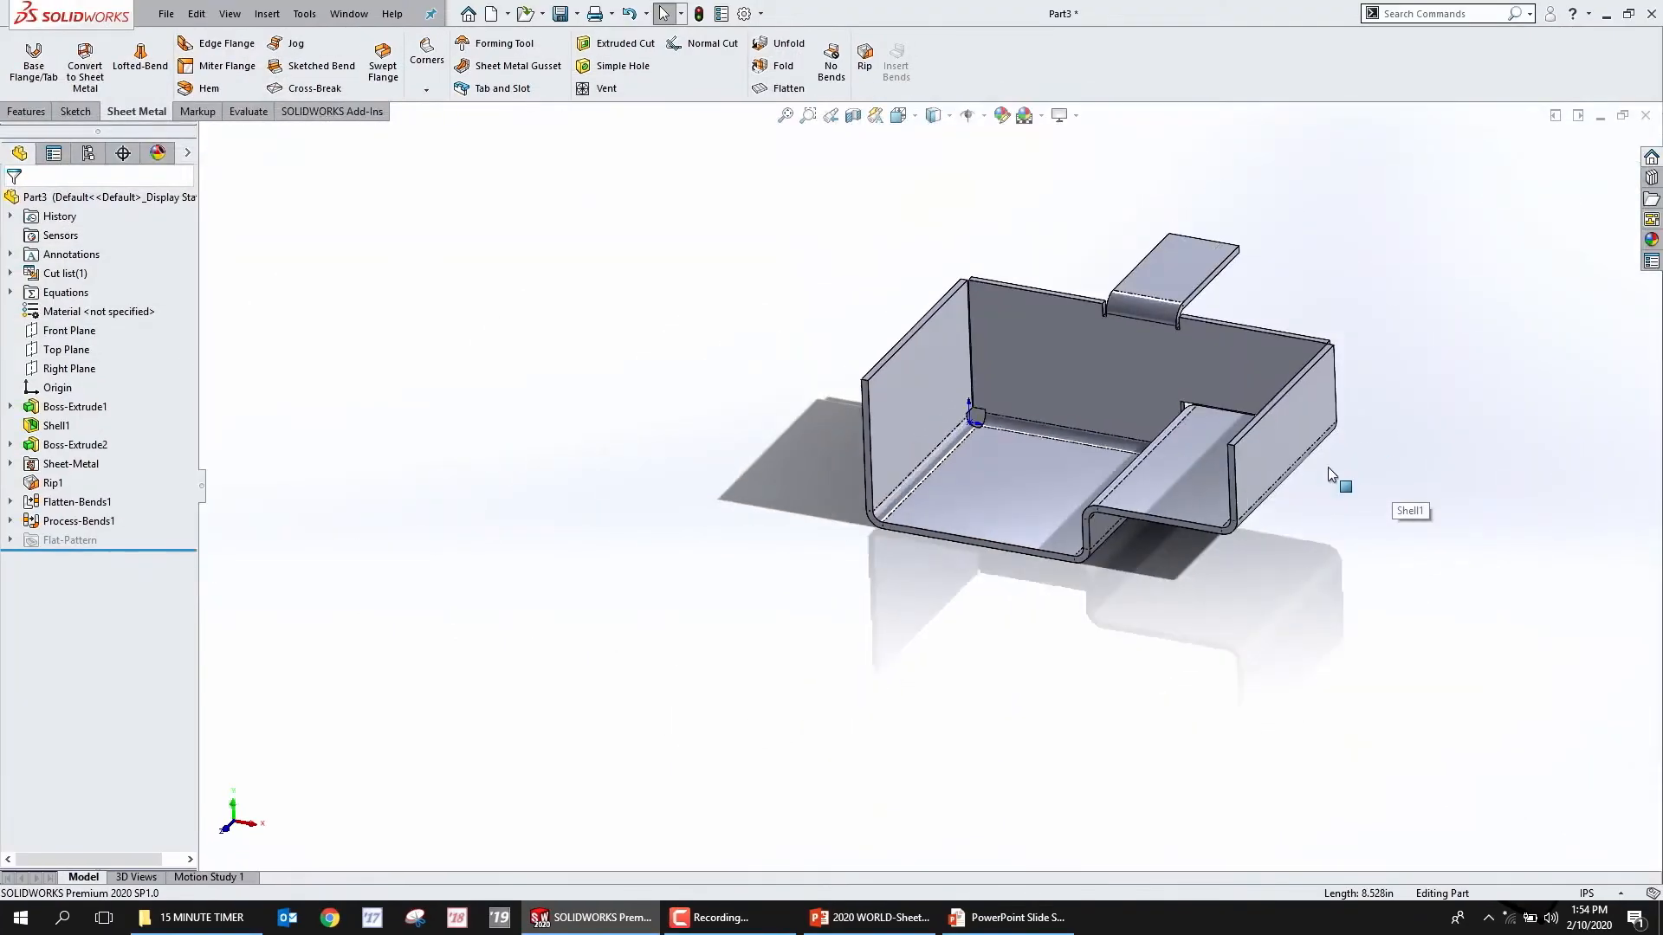
Display the base extrusion's dimensions and move the 5 in dimension farther below the part to inspect what it spans
{"action": "middle_click_drag", "start_coordinate": [901, 407], "coordinate": [996, 435]}
{"action": "left_click", "coordinate": [970, 392]}
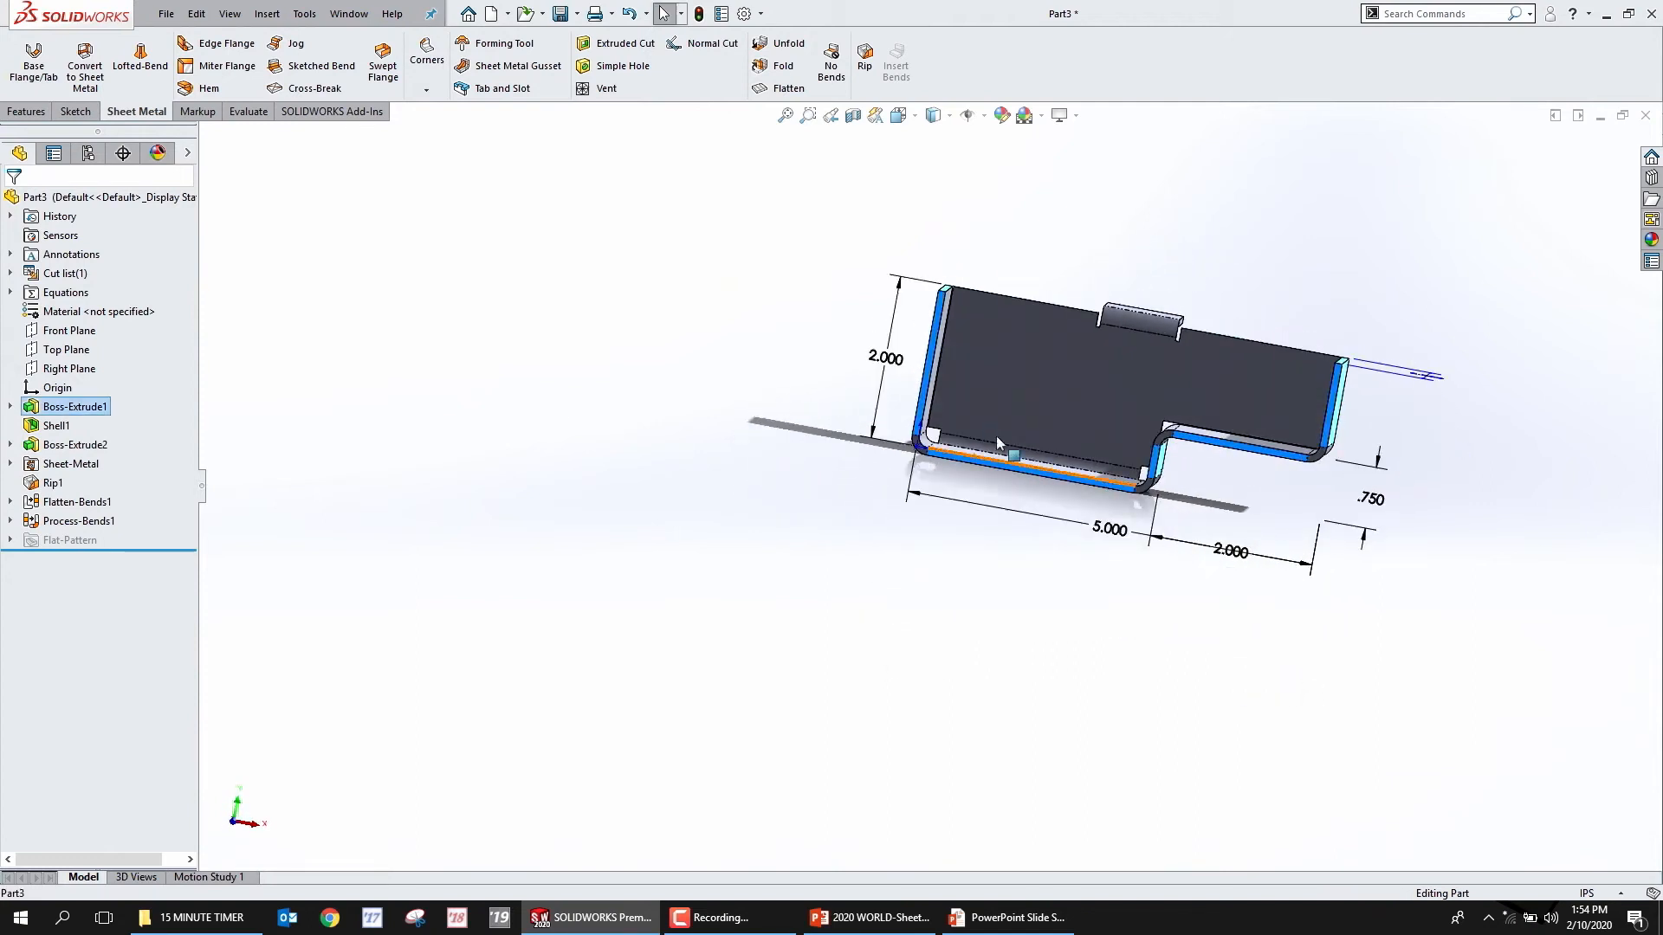
{"action": "left_click_drag", "start_coordinate": [1111, 526], "coordinate": [1109, 564]}
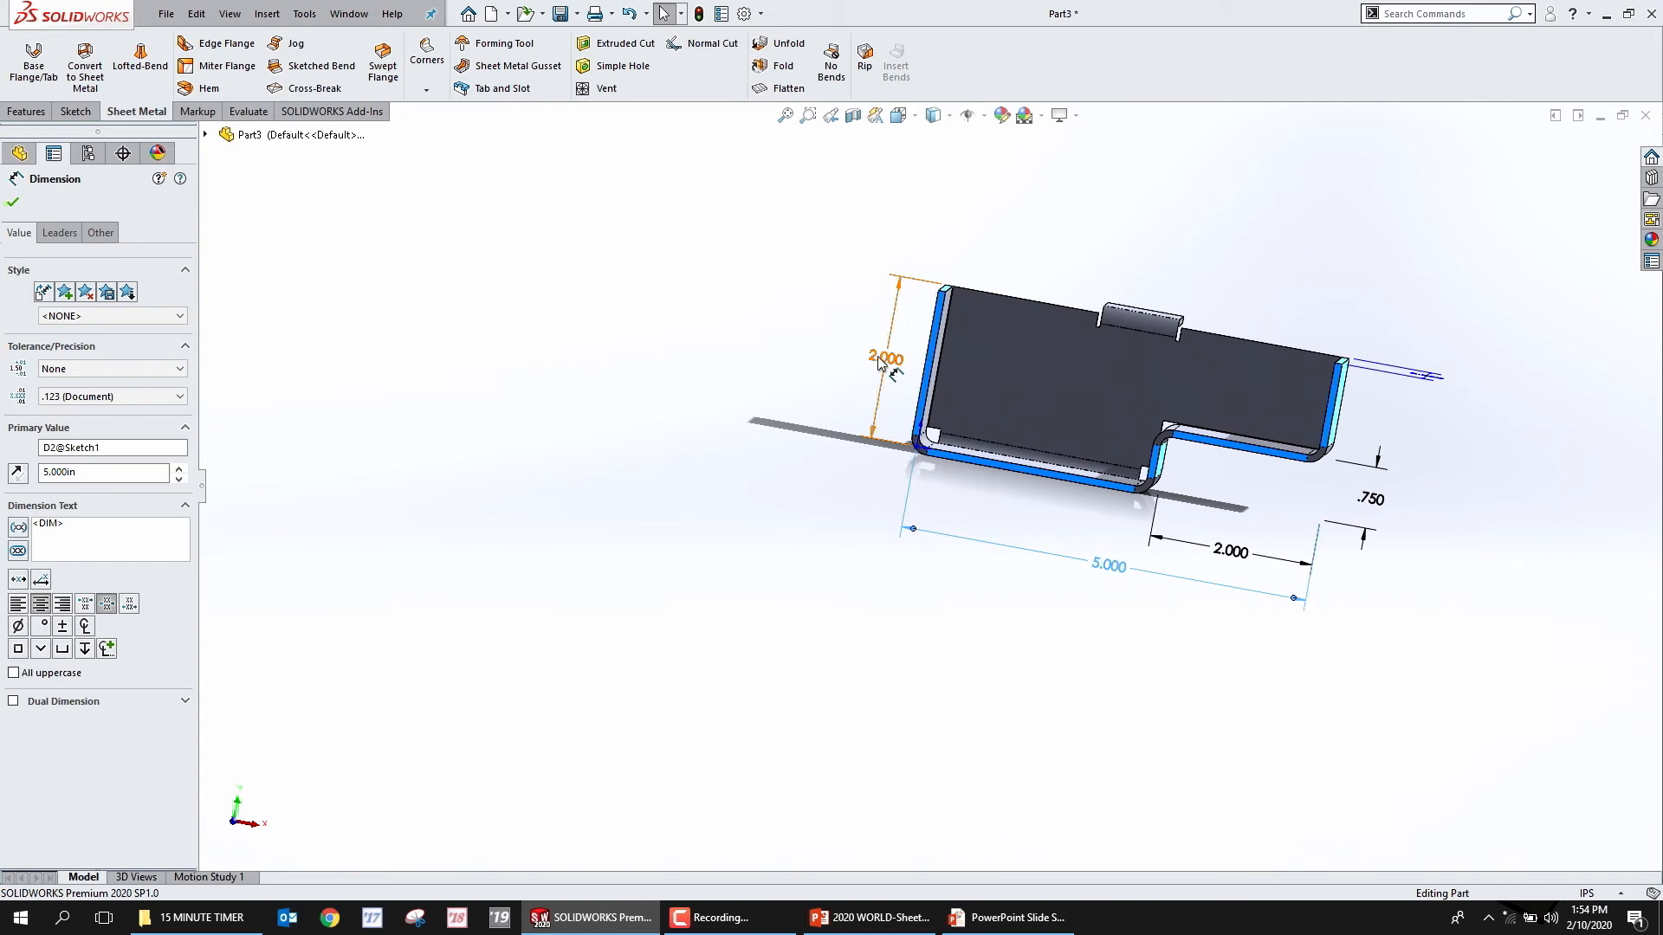
{"action": "middle_click_drag", "start_coordinate": [870, 424], "coordinate": [1062, 472]}
{"action": "left_click", "coordinate": [1308, 648]}
{"action": "scroll", "coordinate": [1374, 444], "scroll_direction": "down", "scroll_amount": 4}
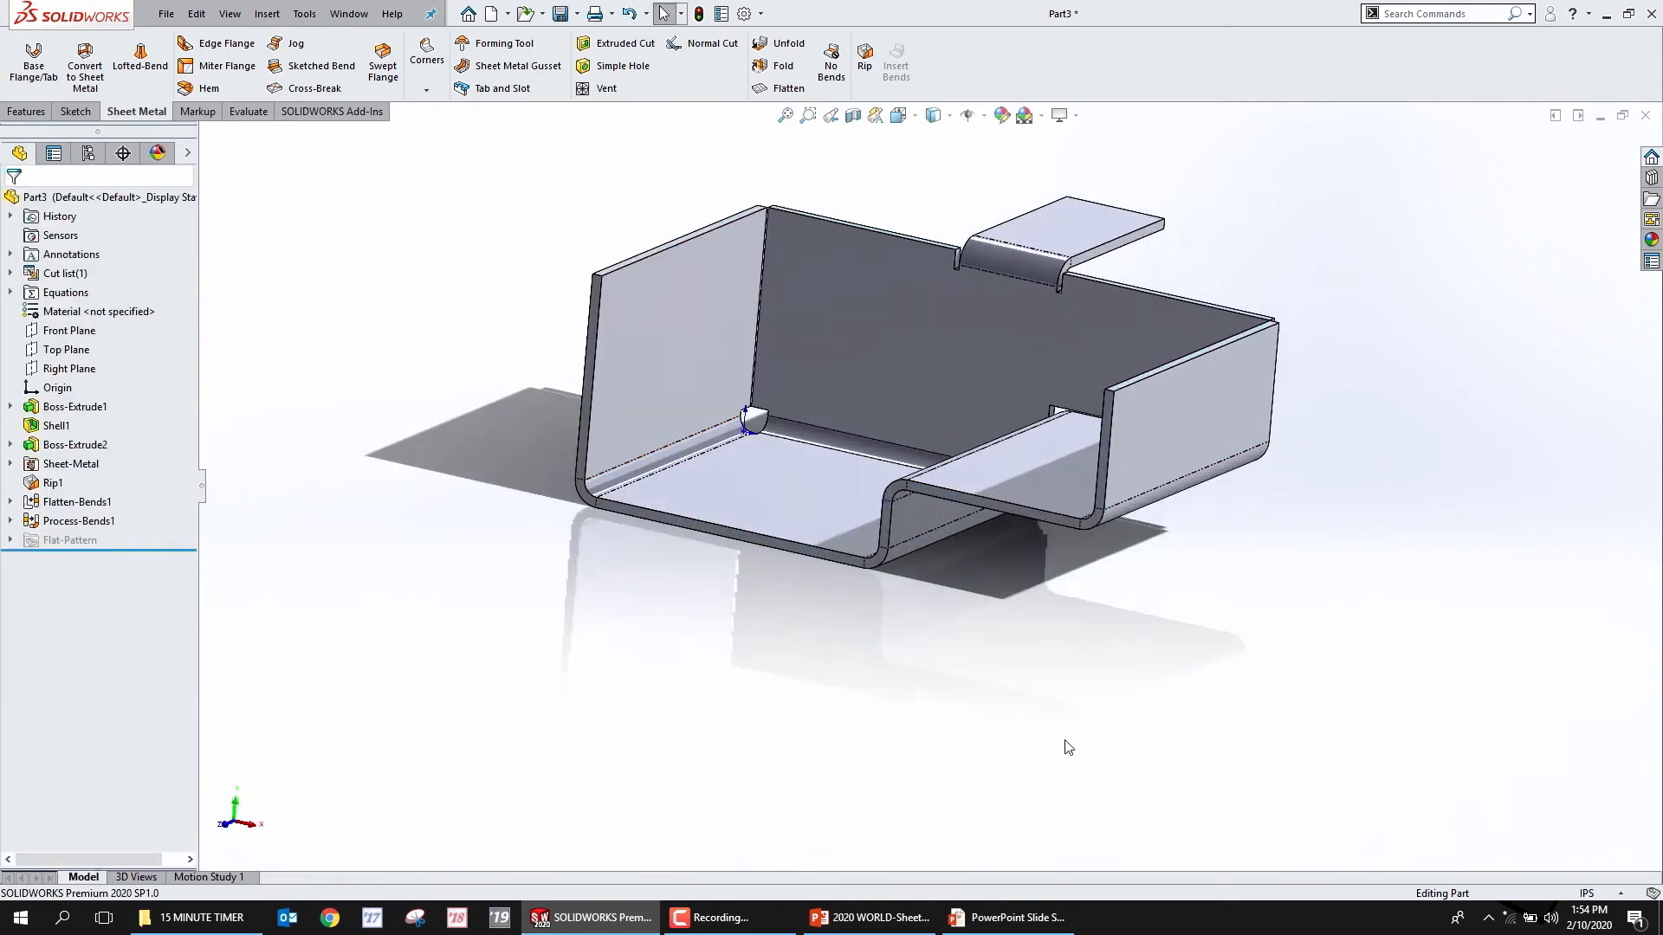
{"action": "left_click", "coordinate": [1007, 917]}
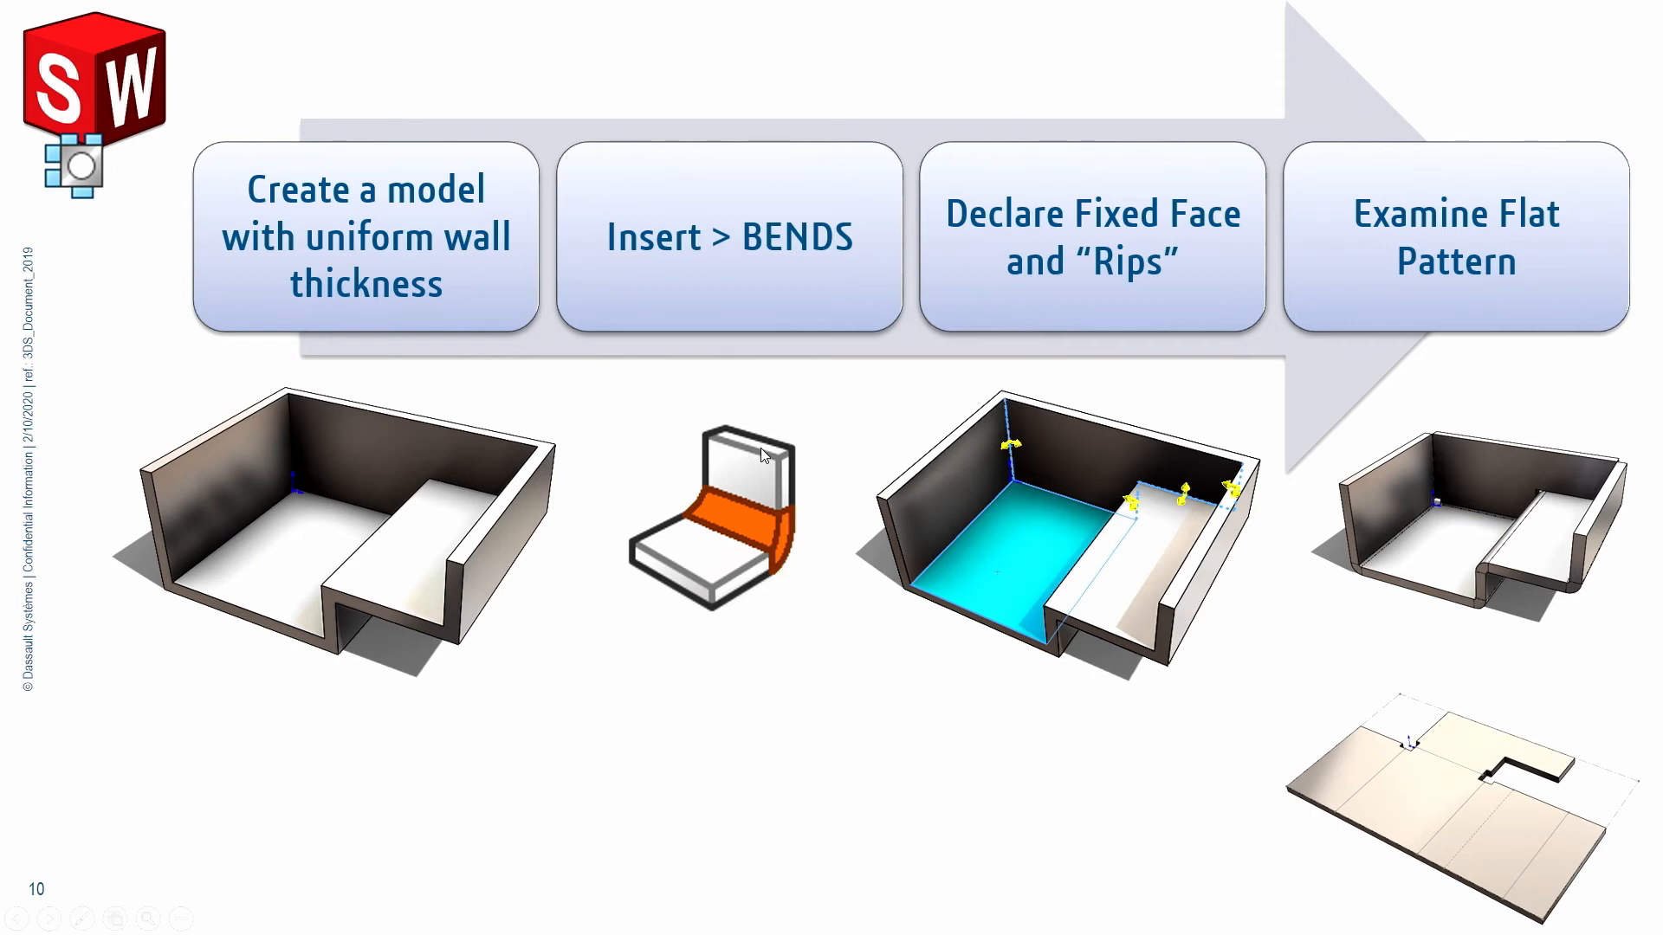
{"action": "left_click", "coordinate": [805, 422]}
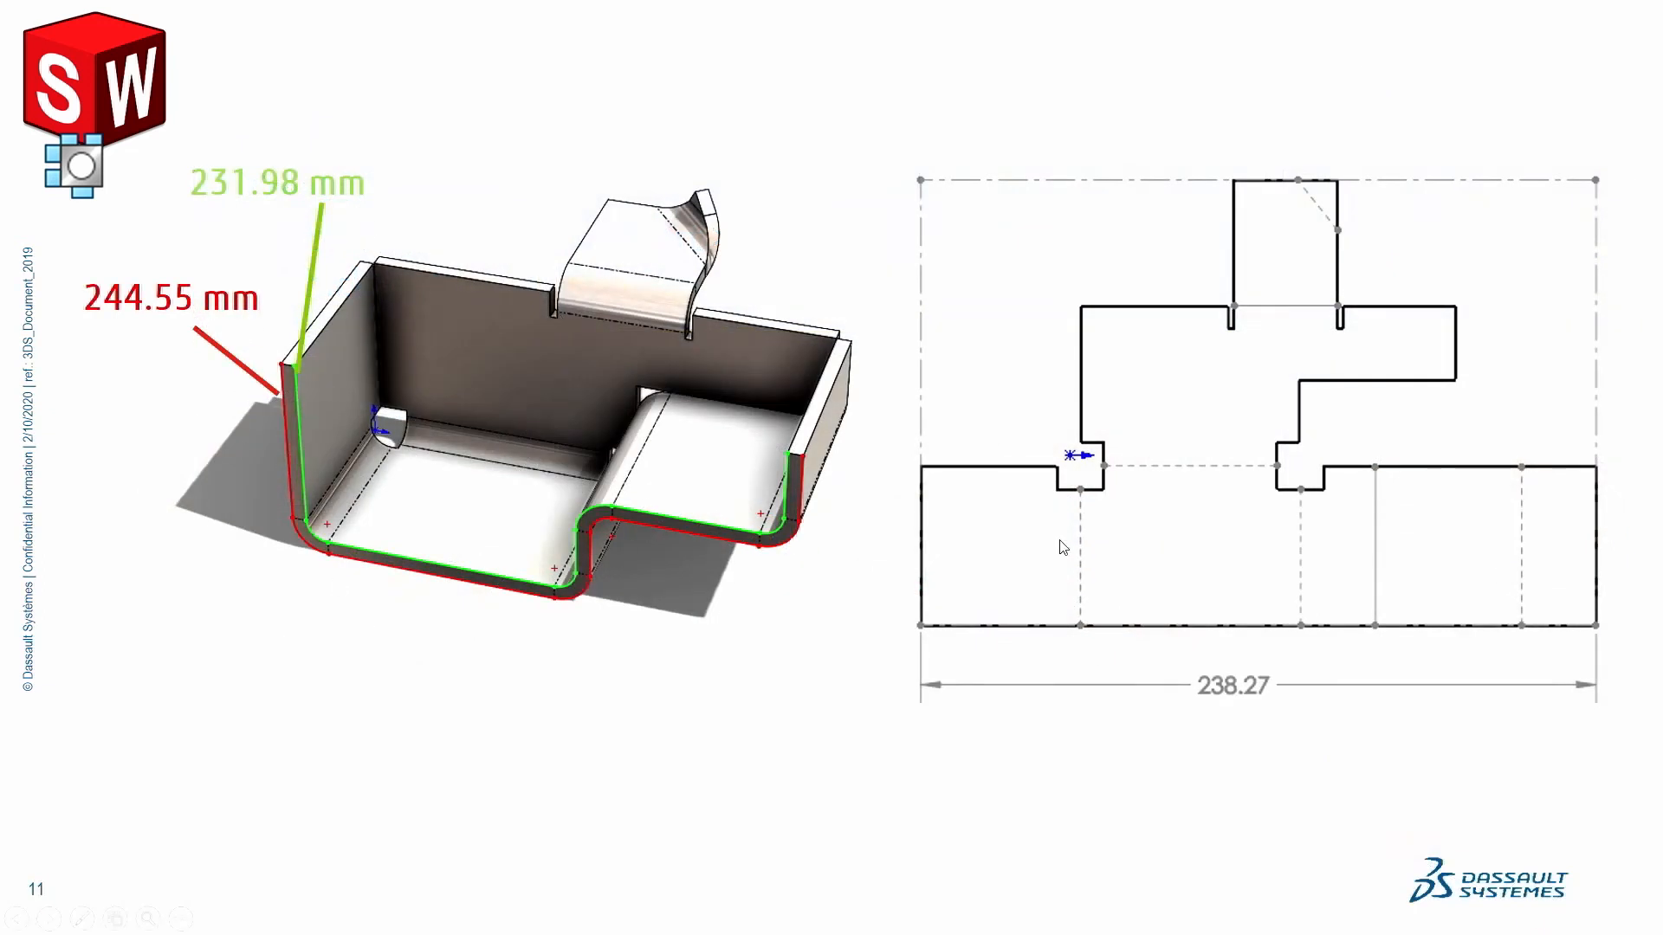
{"action": "left_click", "coordinate": [665, 678]}
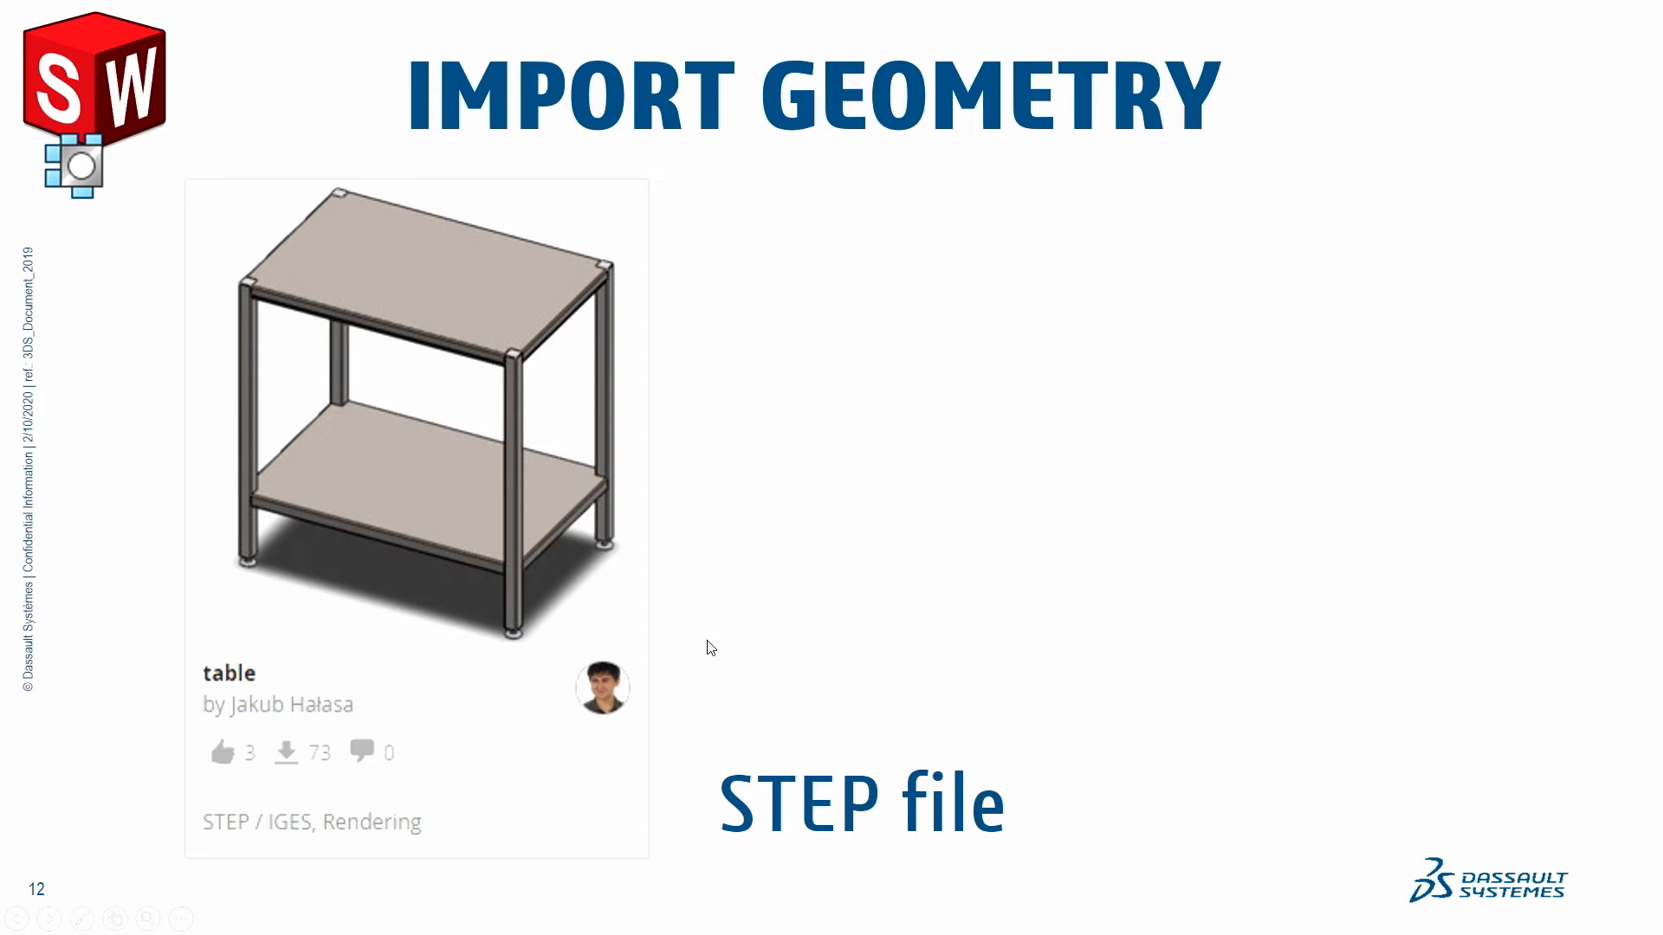
{"action": "key", "text": "Right"}
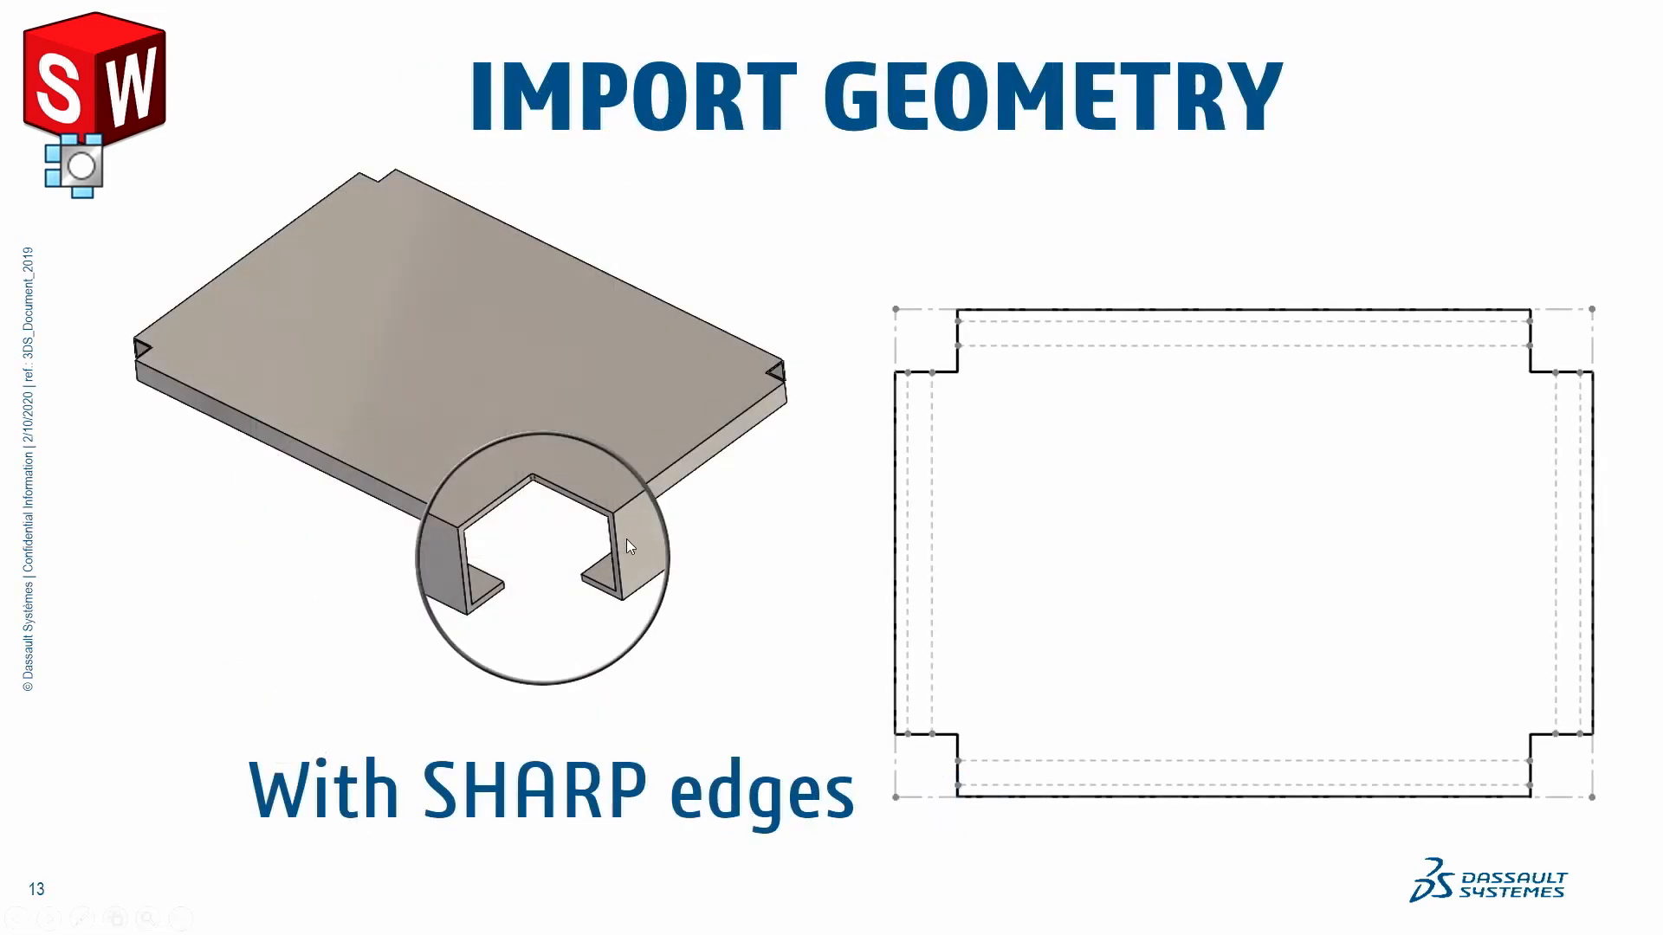
Switch from the slides to SOLIDWORKS and open Table-2020-INSERT BENDS.STEP from Section 1's STEP IMPORT folder
{"action": "key", "text": "Right"}
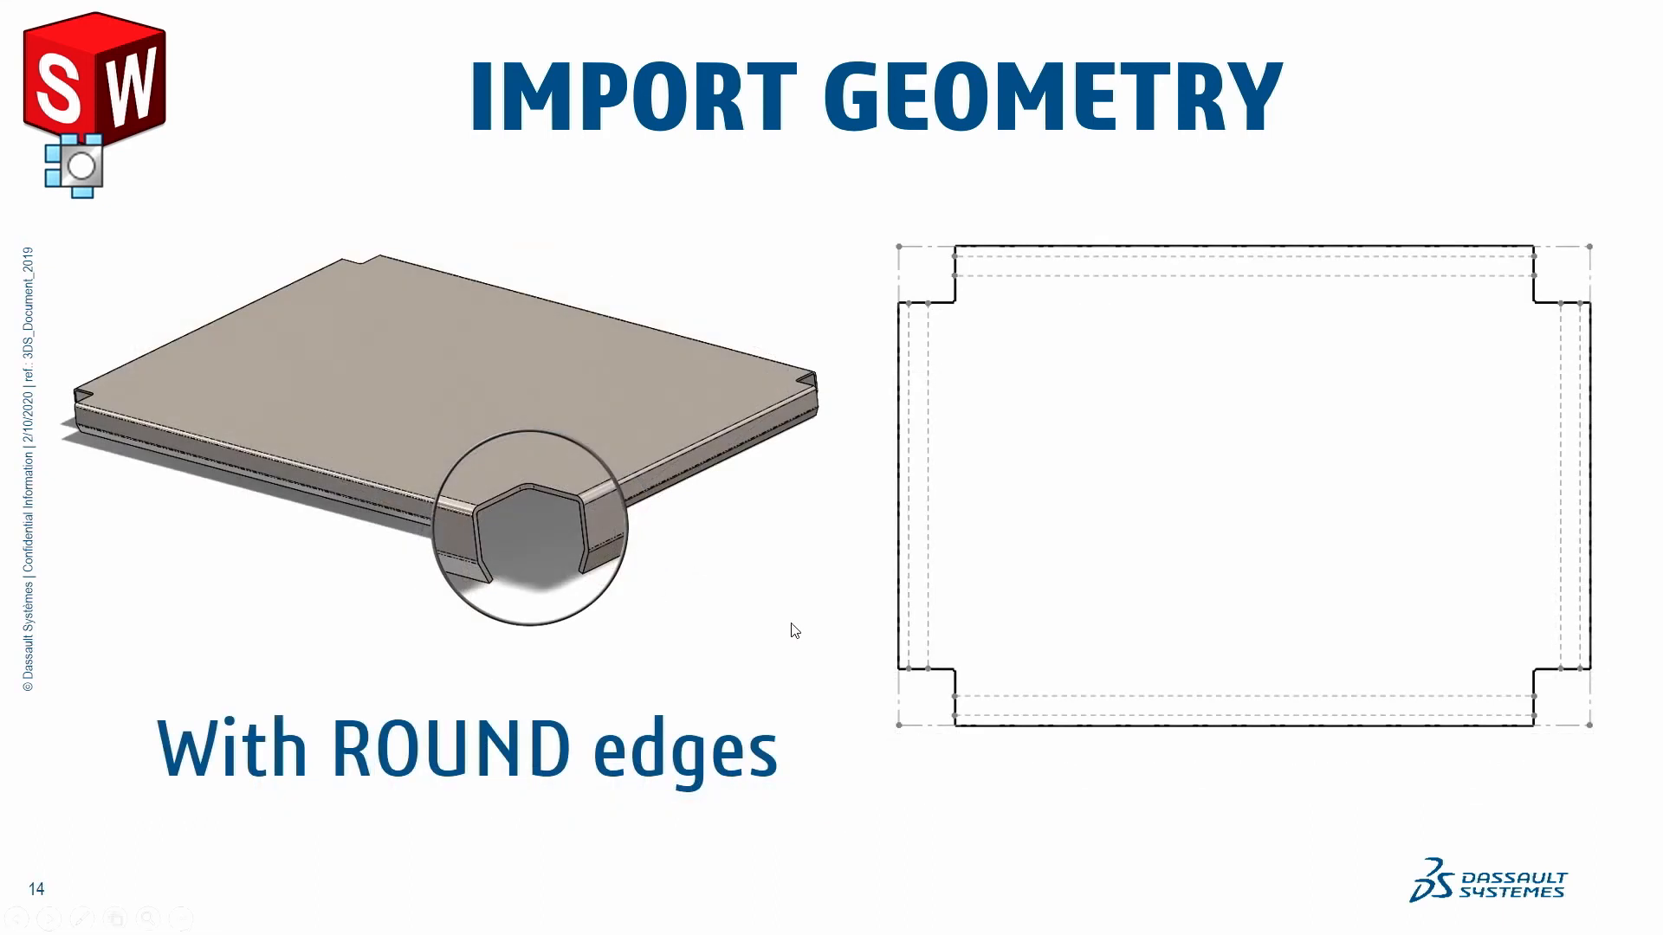
{"action": "left_click", "coordinate": [866, 355]}
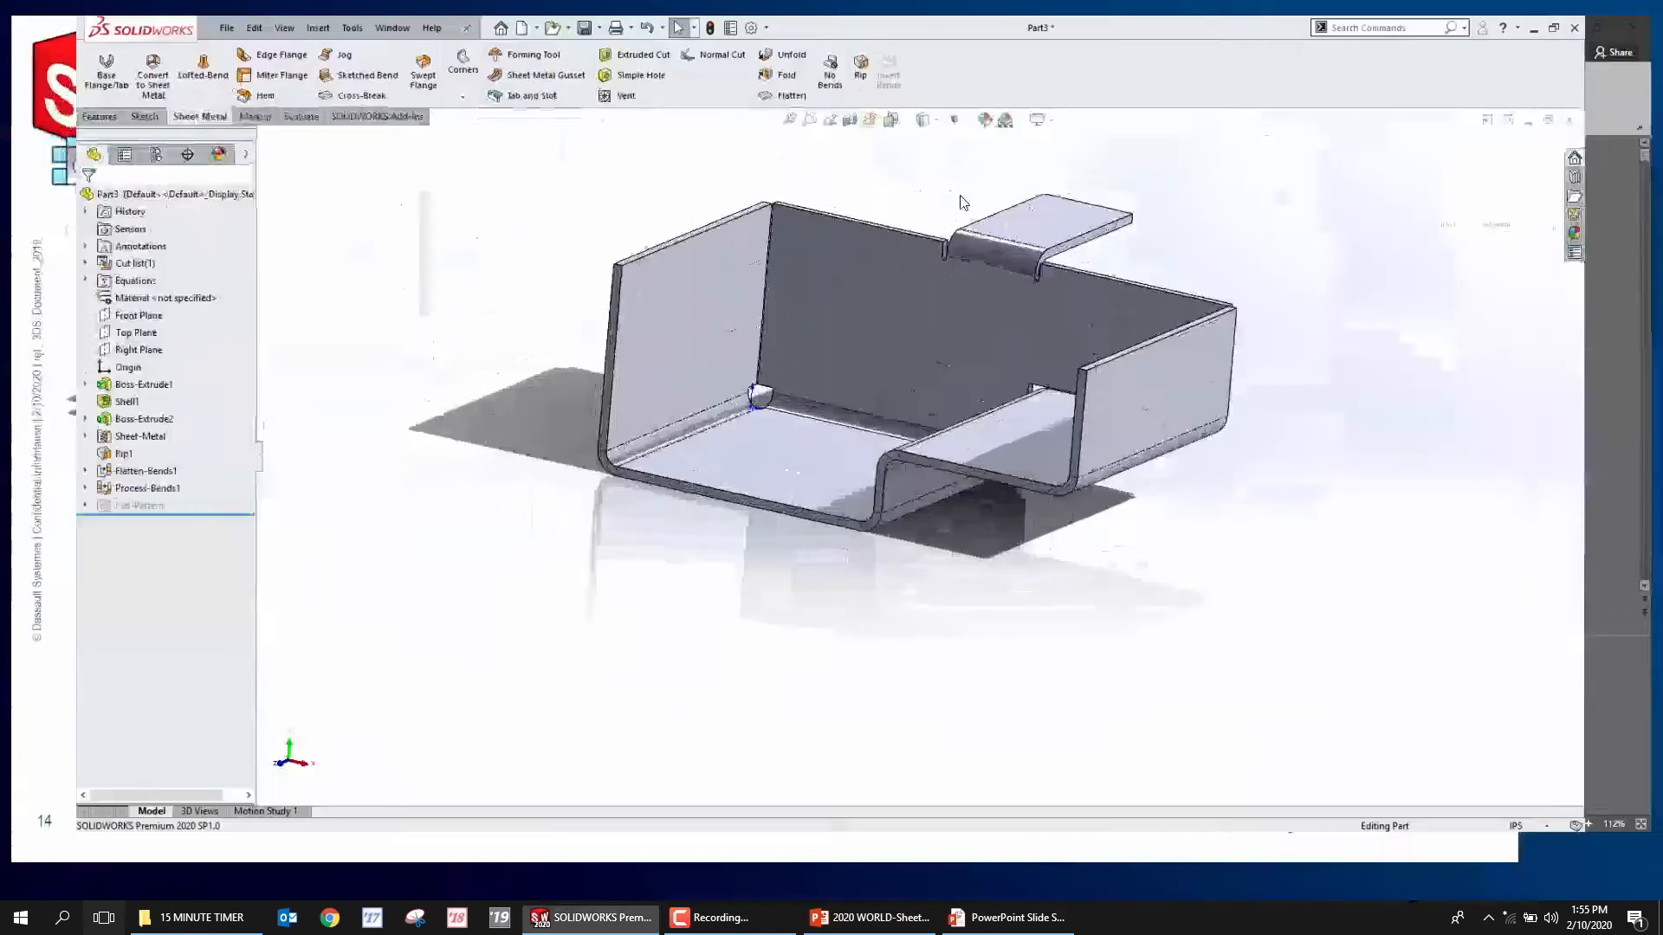
{"action": "left_click", "coordinate": [522, 14]}
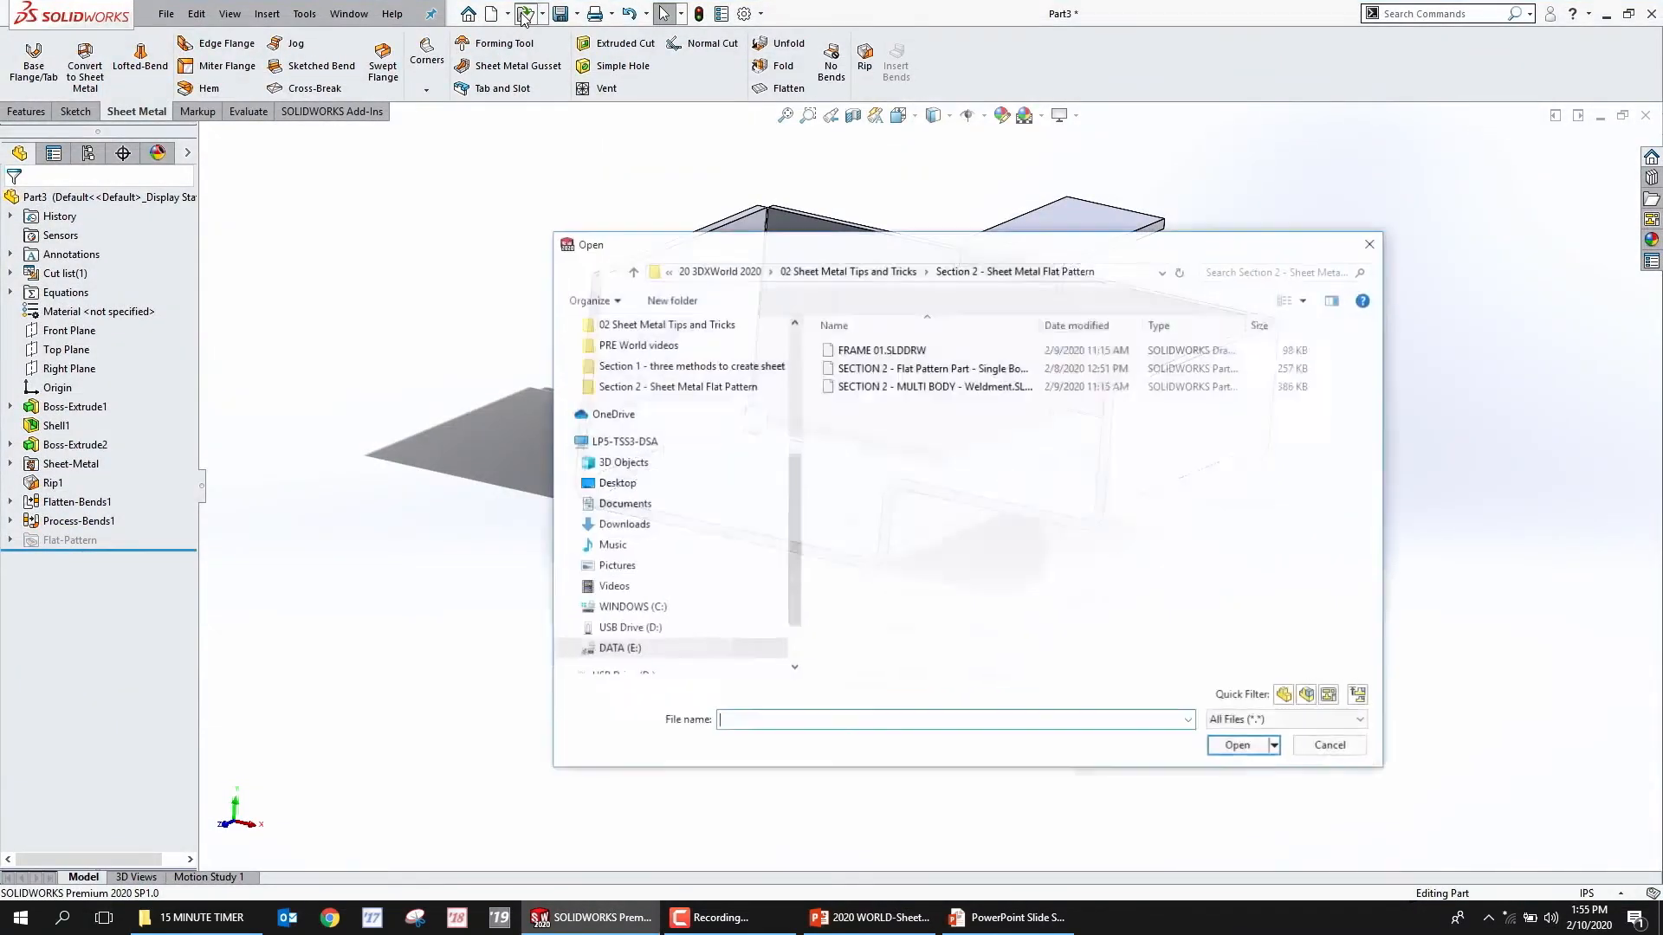
{"action": "left_click", "coordinate": [871, 270]}
{"action": "double_click", "coordinate": [1053, 382]}
{"action": "double_click", "coordinate": [897, 375]}
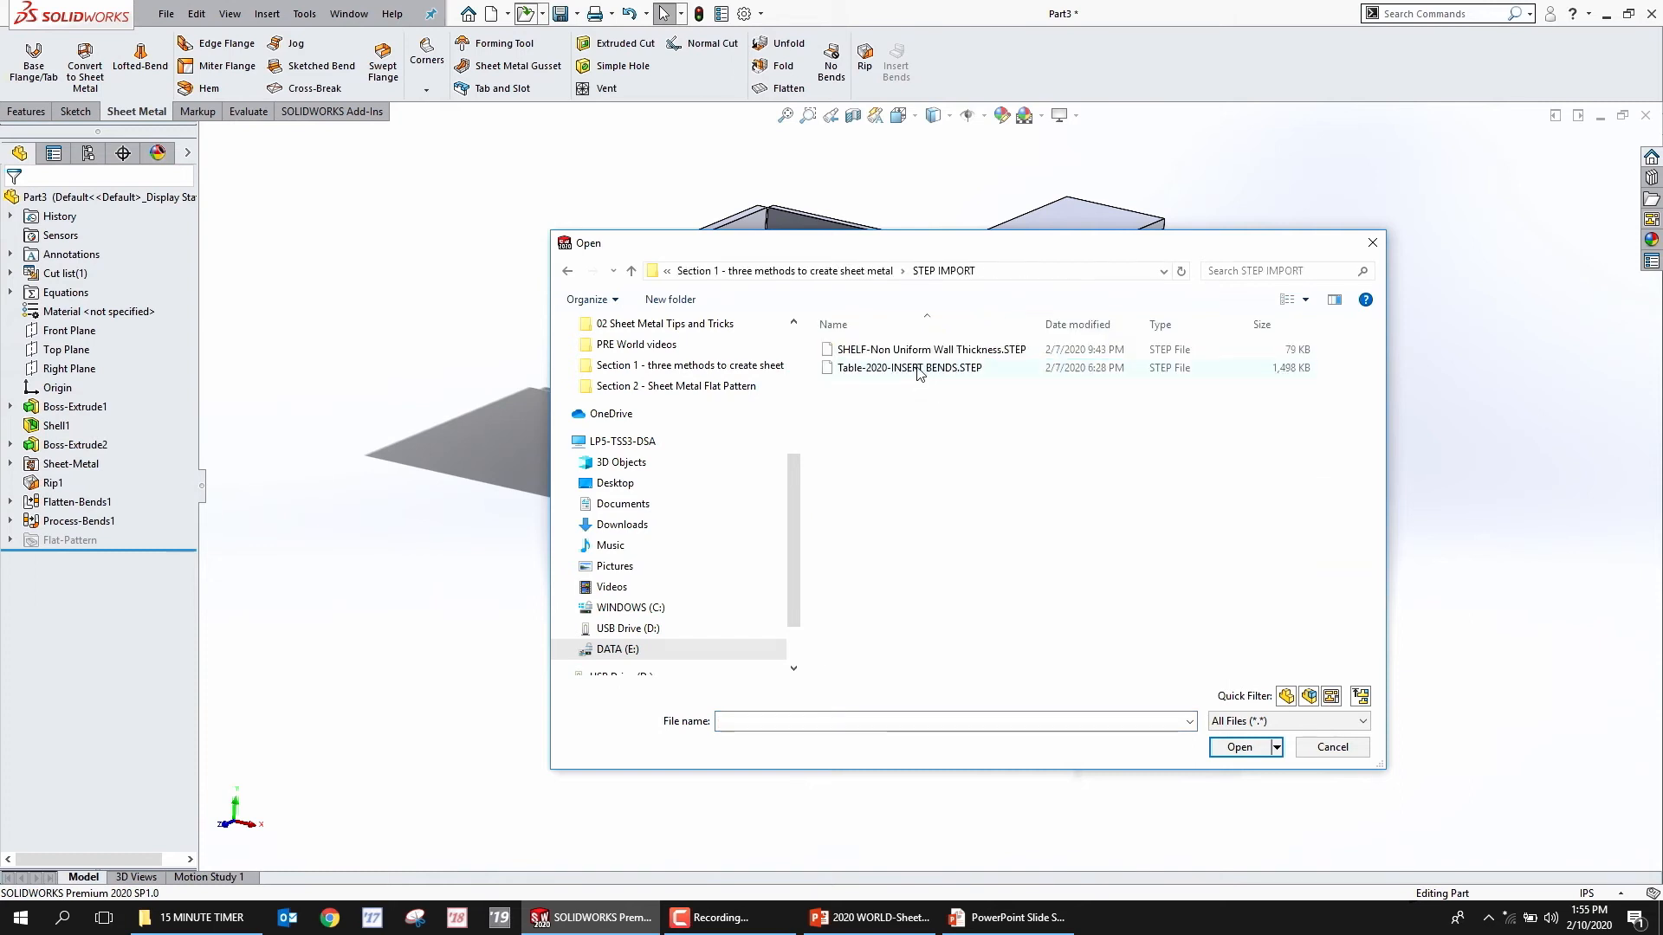
{"action": "double_click", "coordinate": [918, 368]}
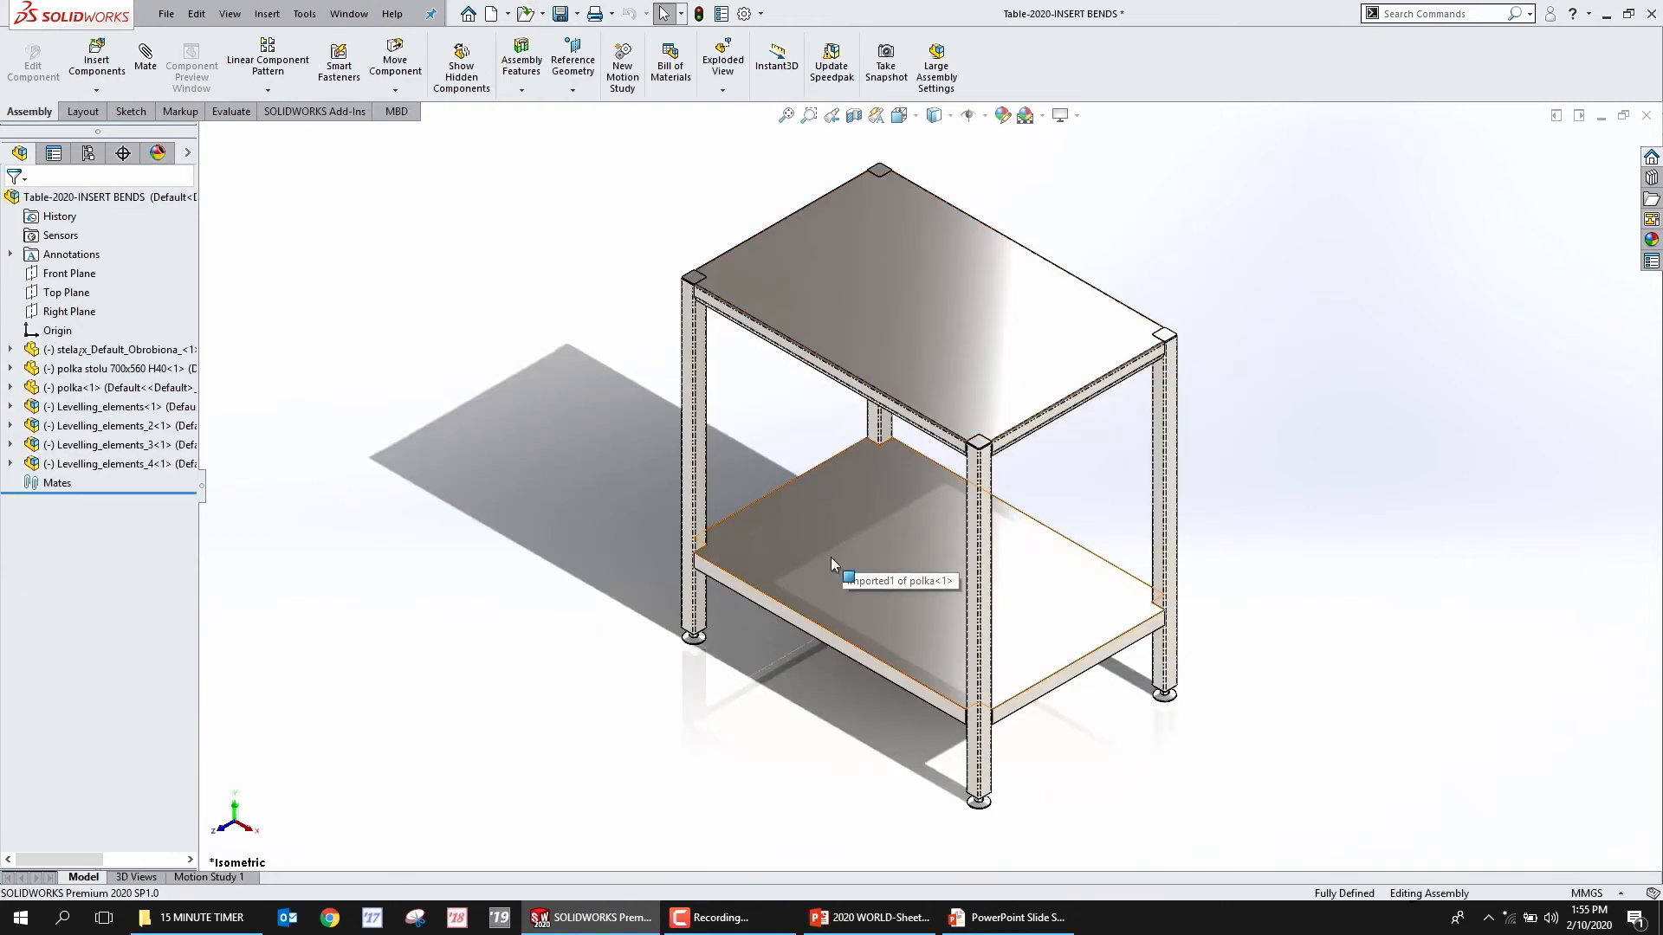
Open the table's lower shelf, polka, as its own part and orient it to show the inside with the flanges
{"action": "left_click", "coordinate": [831, 528]}
{"action": "left_click", "coordinate": [880, 424]}
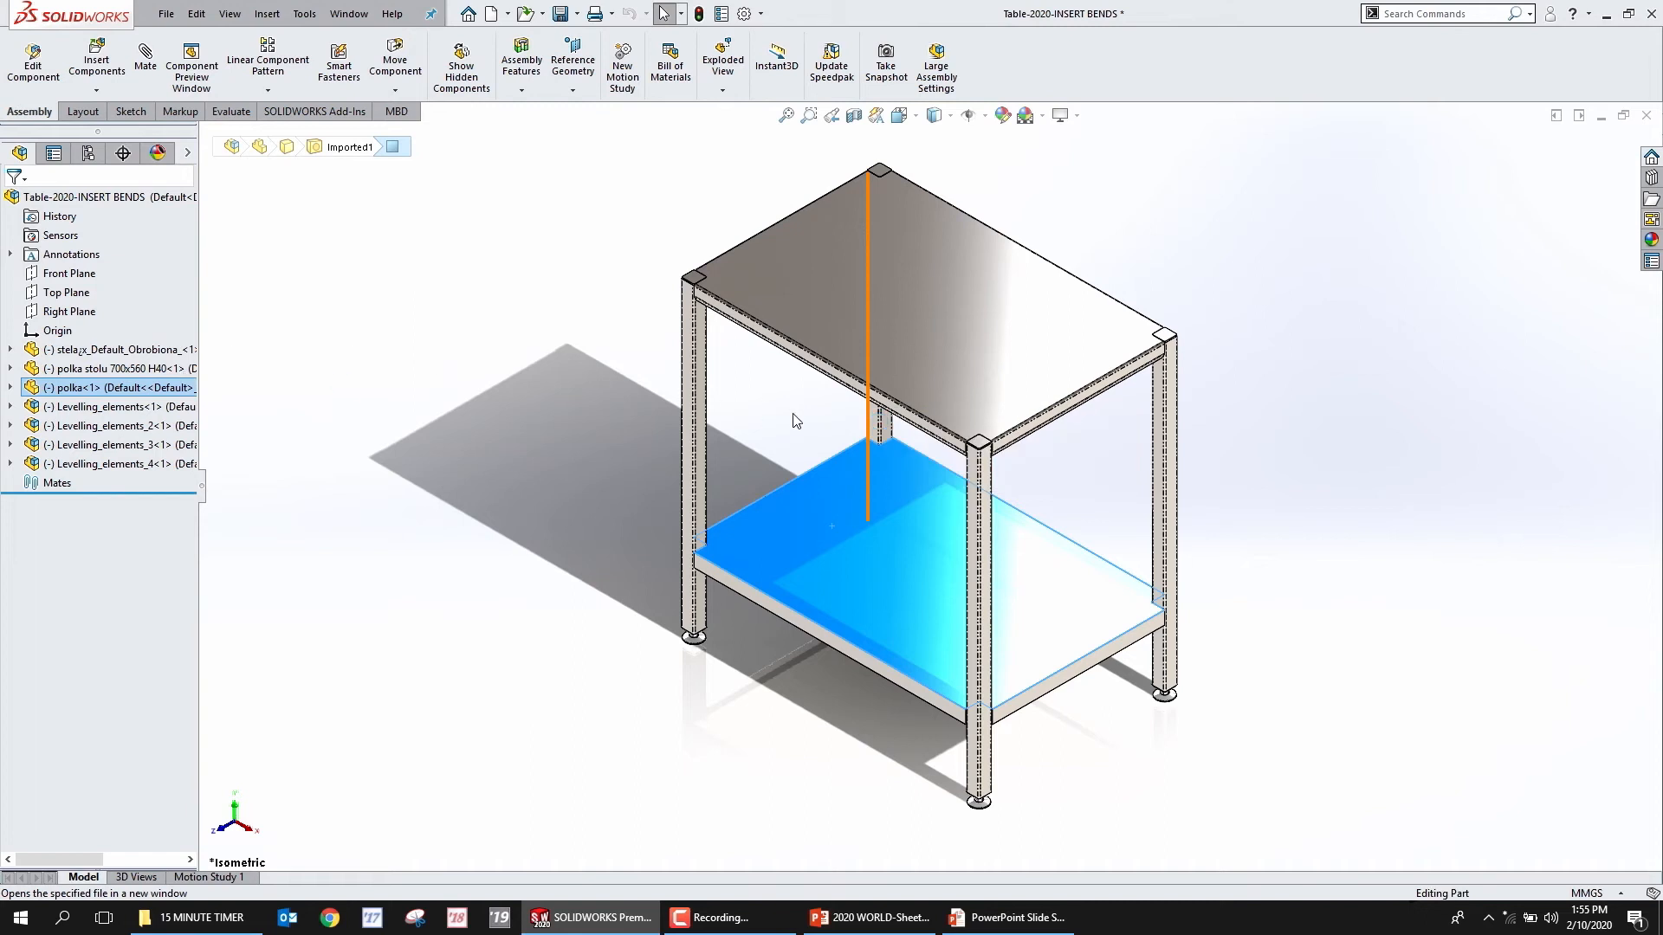
{"action": "left_click", "coordinate": [846, 465]}
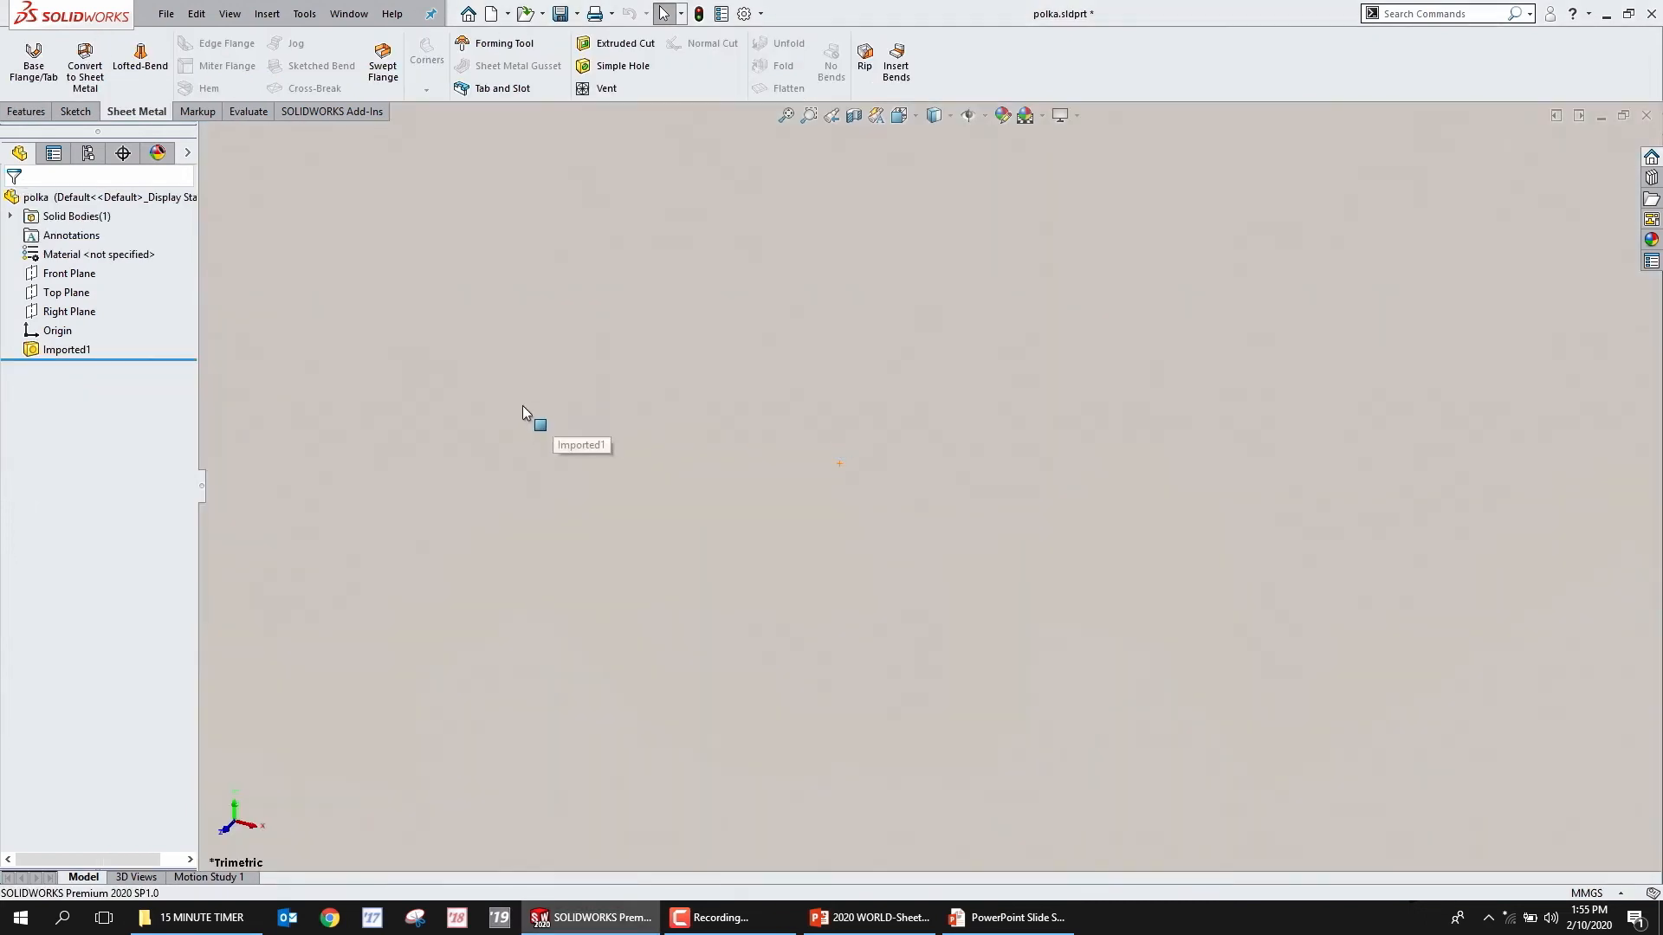
{"action": "left_click", "coordinate": [597, 416]}
{"action": "key", "text": "f"}
{"action": "middle_click_drag", "start_coordinate": [397, 393], "coordinate": [589, 337]}
{"action": "left_click", "coordinate": [763, 482]}
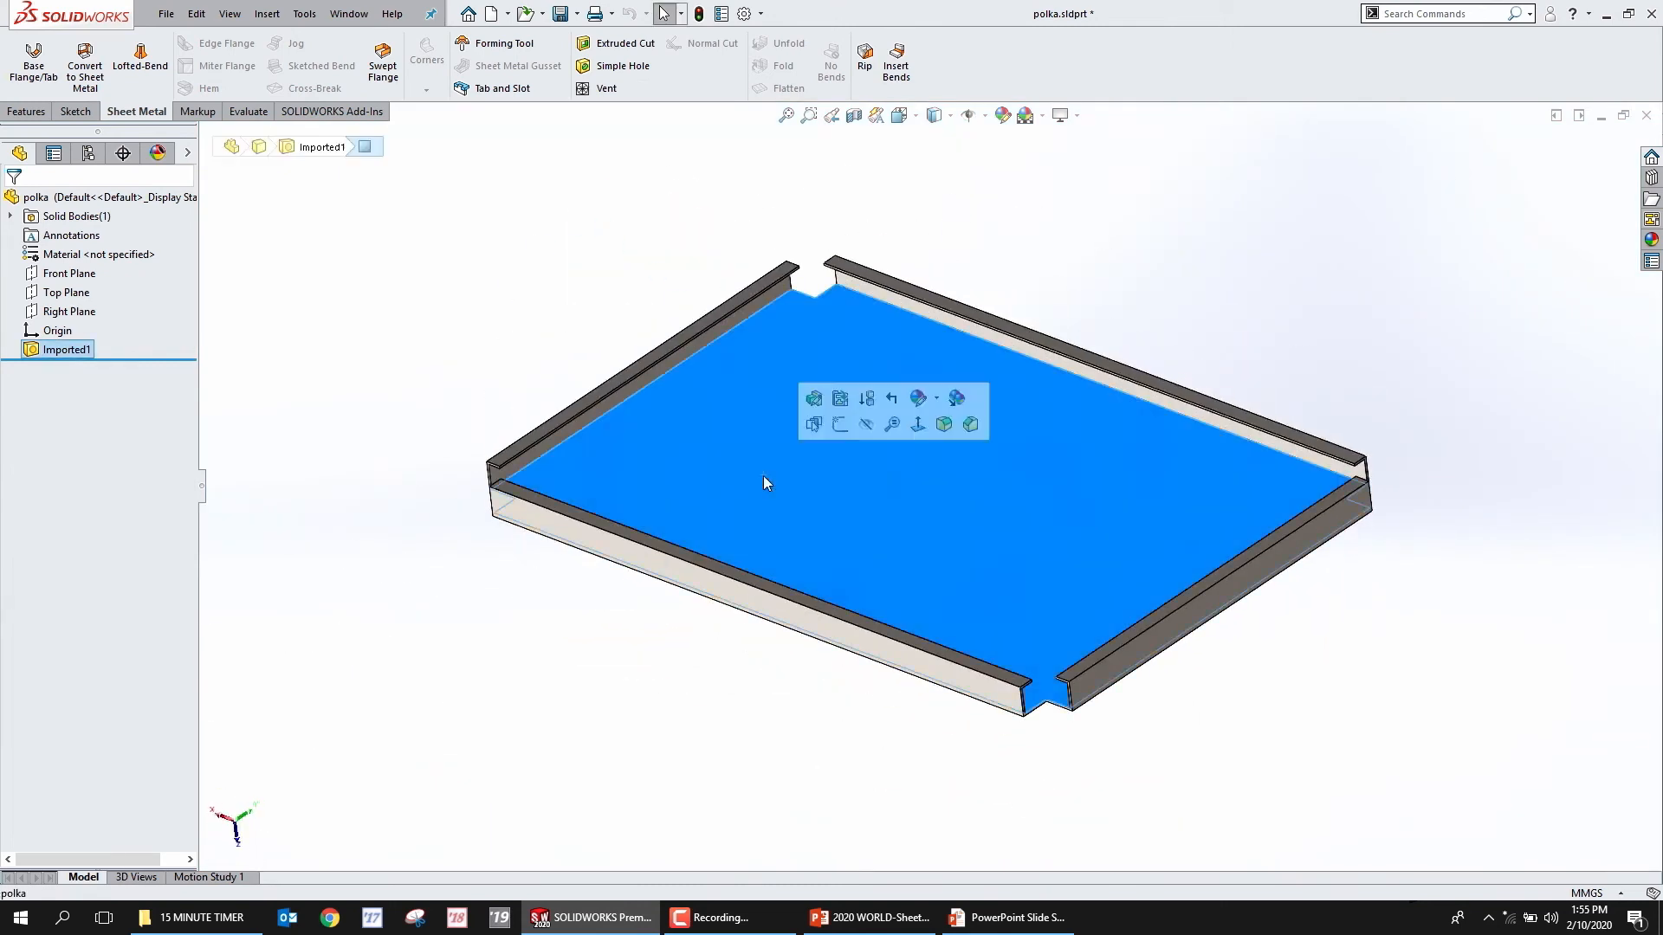
{"action": "left_click", "coordinate": [896, 65]}
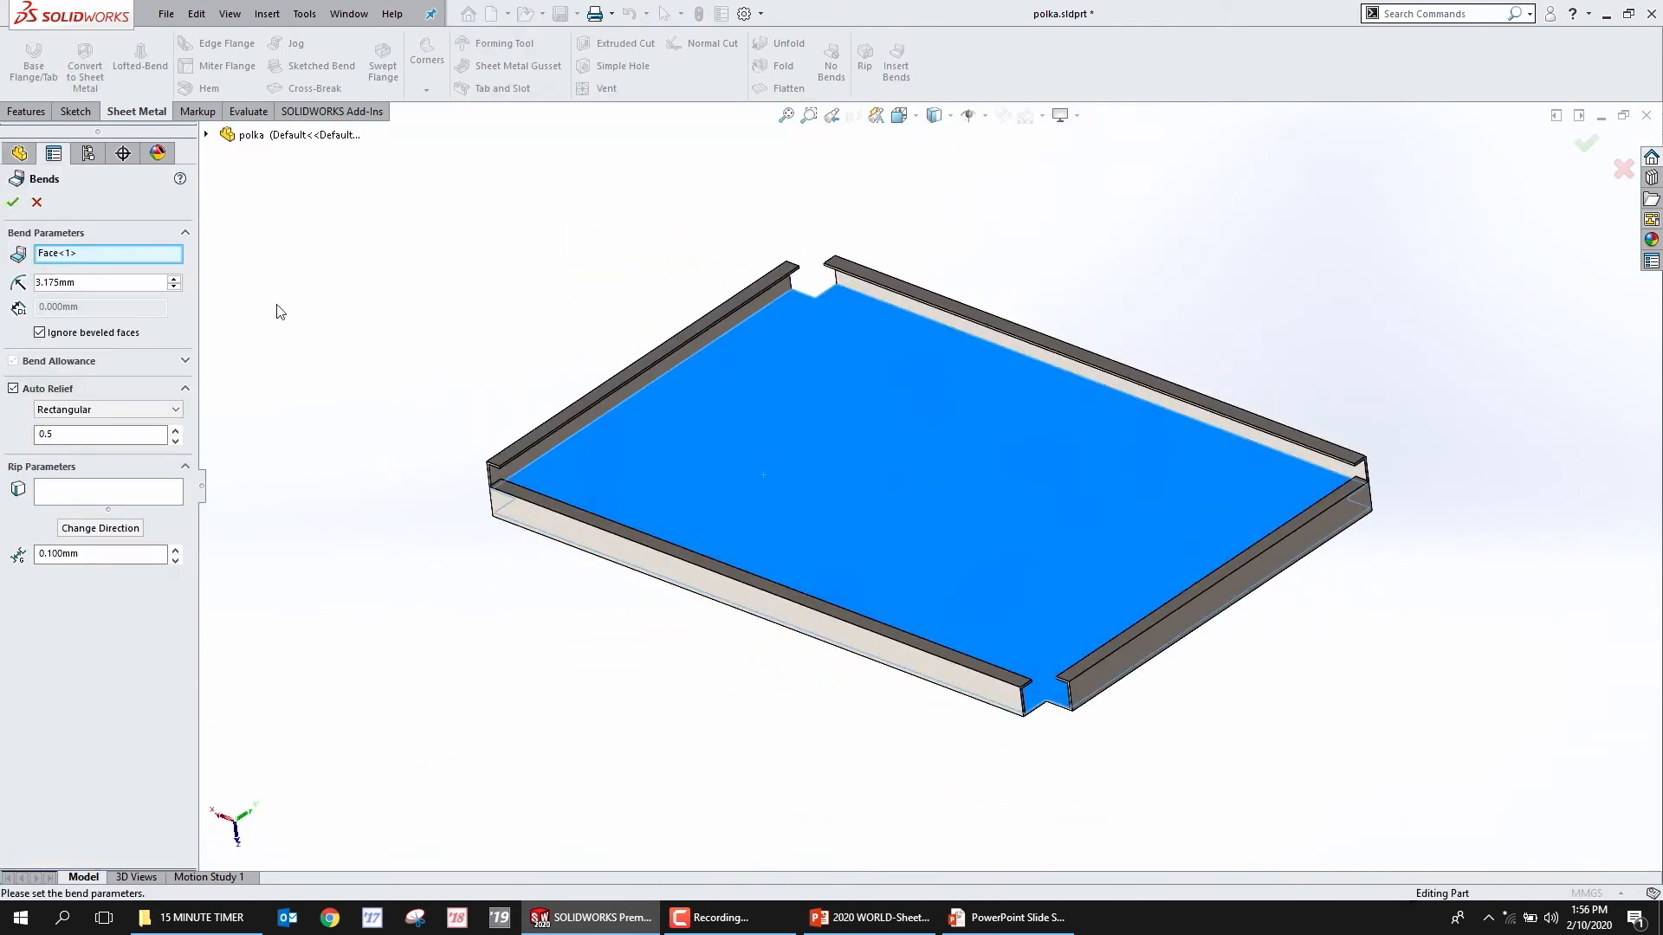
{"action": "double_click", "coordinate": [97, 283]}
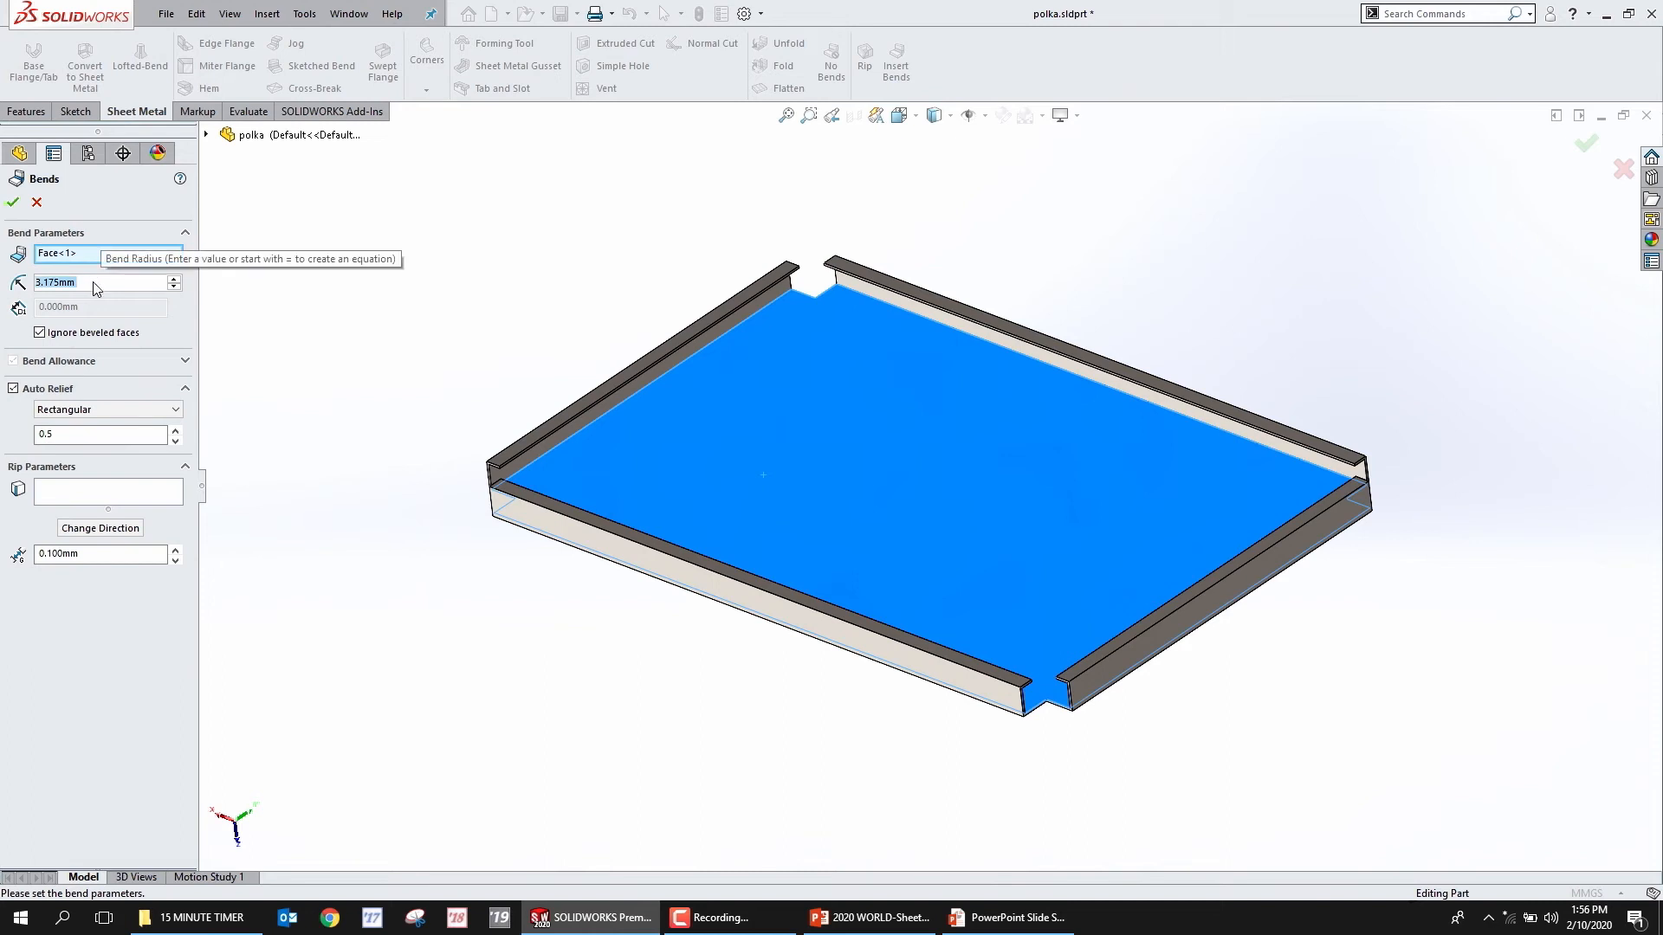
{"action": "key", "text": "Escape"}
Check the shelf's material thickness on the short end edge of a return flange
{"action": "scroll", "coordinate": [511, 477], "scroll_direction": "down", "scroll_amount": 6}
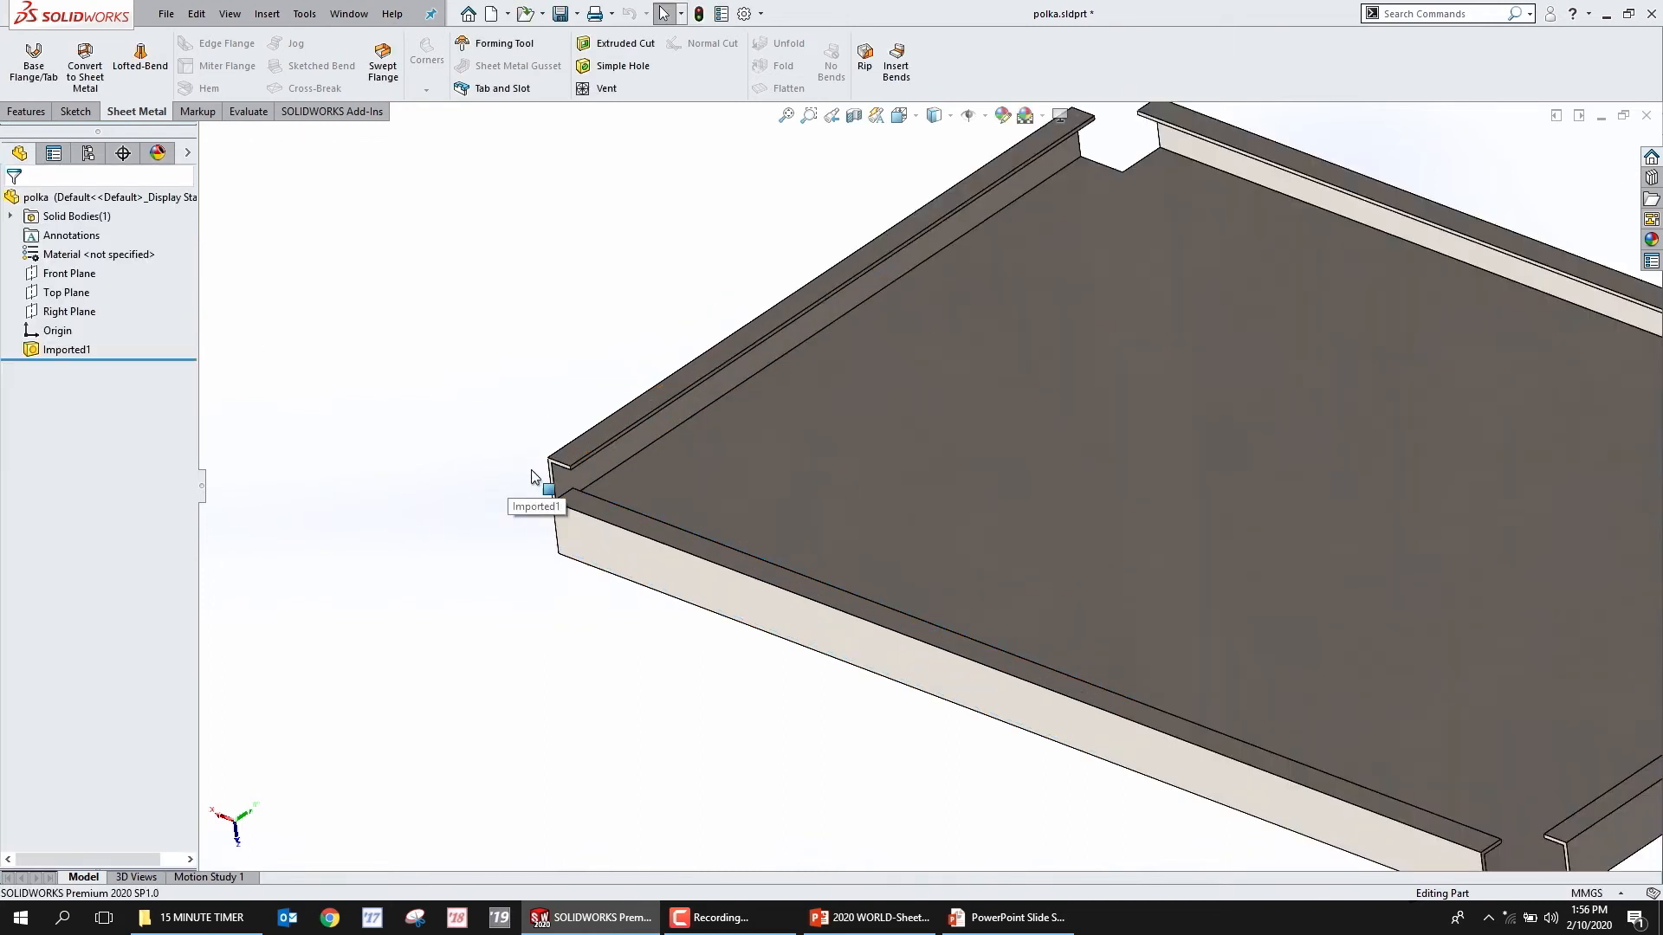
{"action": "scroll", "coordinate": [658, 489], "scroll_direction": "down", "scroll_amount": 2}
{"action": "left_click", "coordinate": [774, 508]}
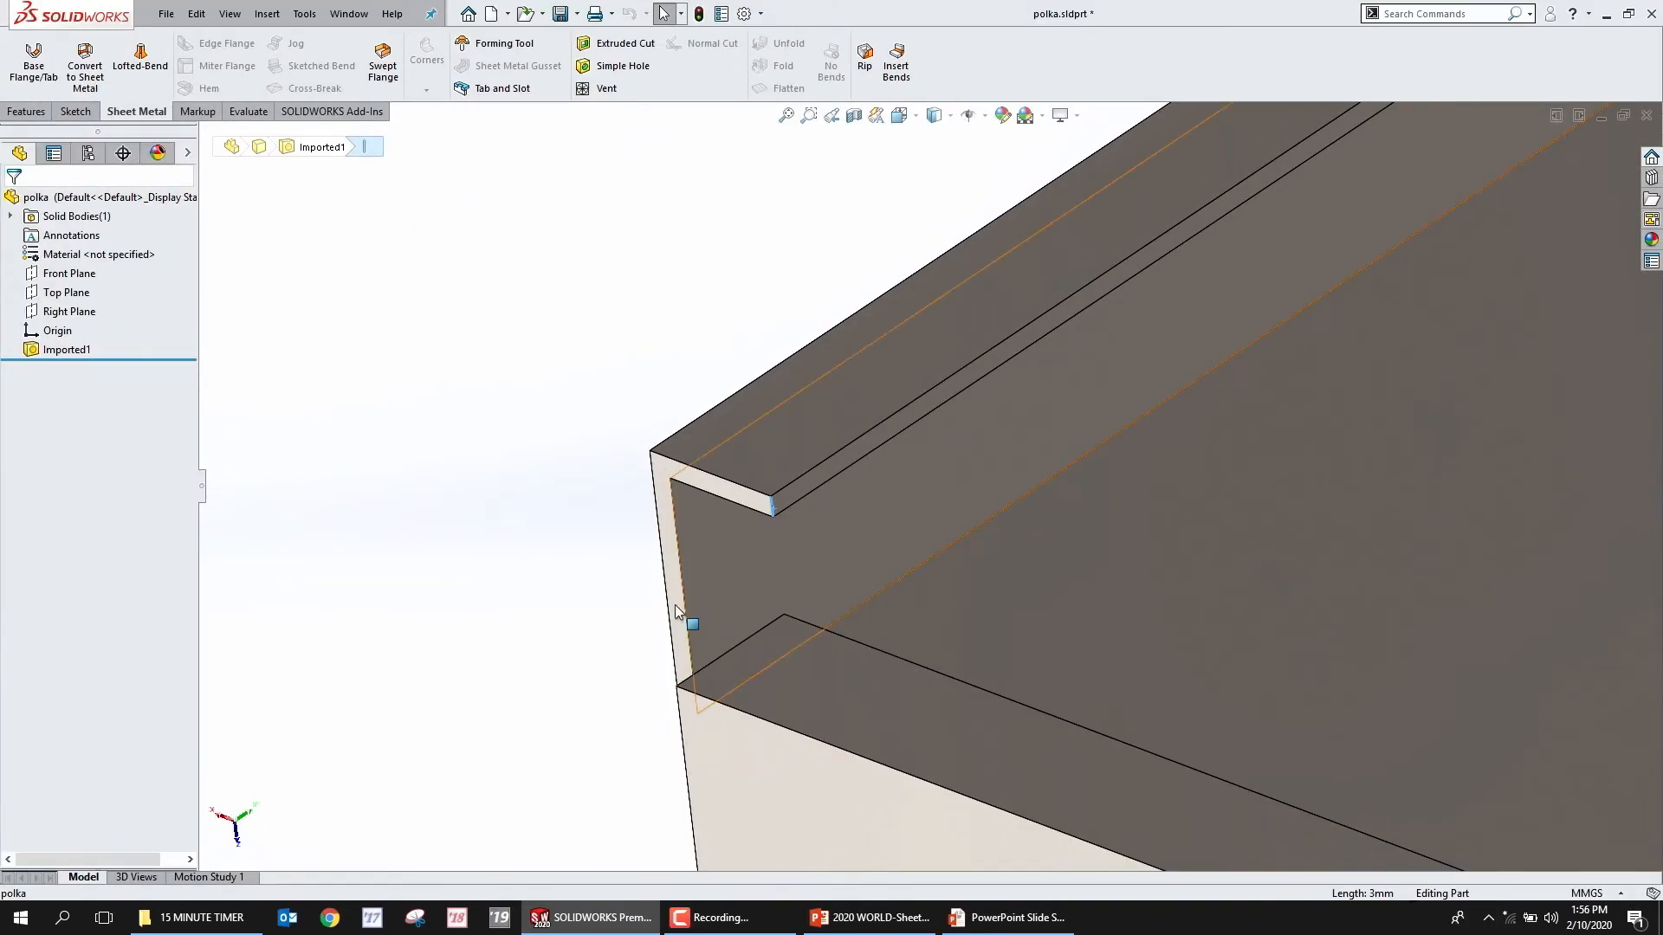
{"action": "left_click", "coordinate": [656, 590]}
Convert the imported shelf to sheet metal with Insert Bends, using its large inner face as the fixed face
{"action": "scroll", "coordinate": [736, 537], "scroll_direction": "up", "scroll_amount": 5}
{"action": "left_click", "coordinate": [896, 60]}
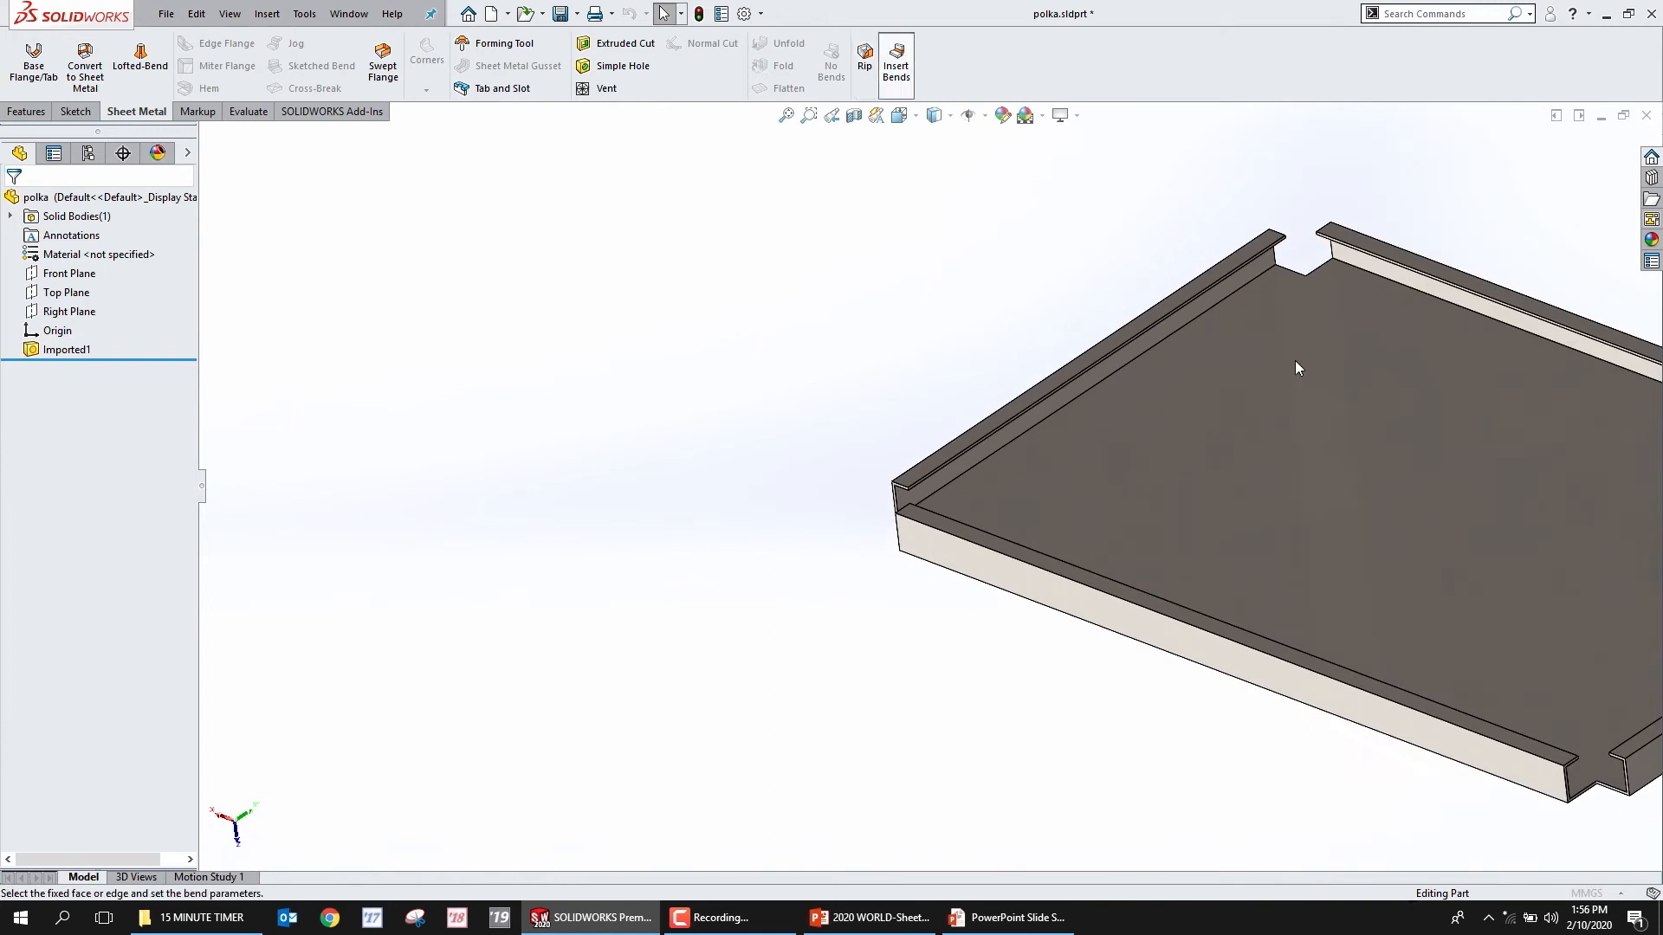
{"action": "left_click", "coordinate": [1322, 468]}
{"action": "double_click", "coordinate": [67, 284]}
{"action": "key", "text": "Return"}
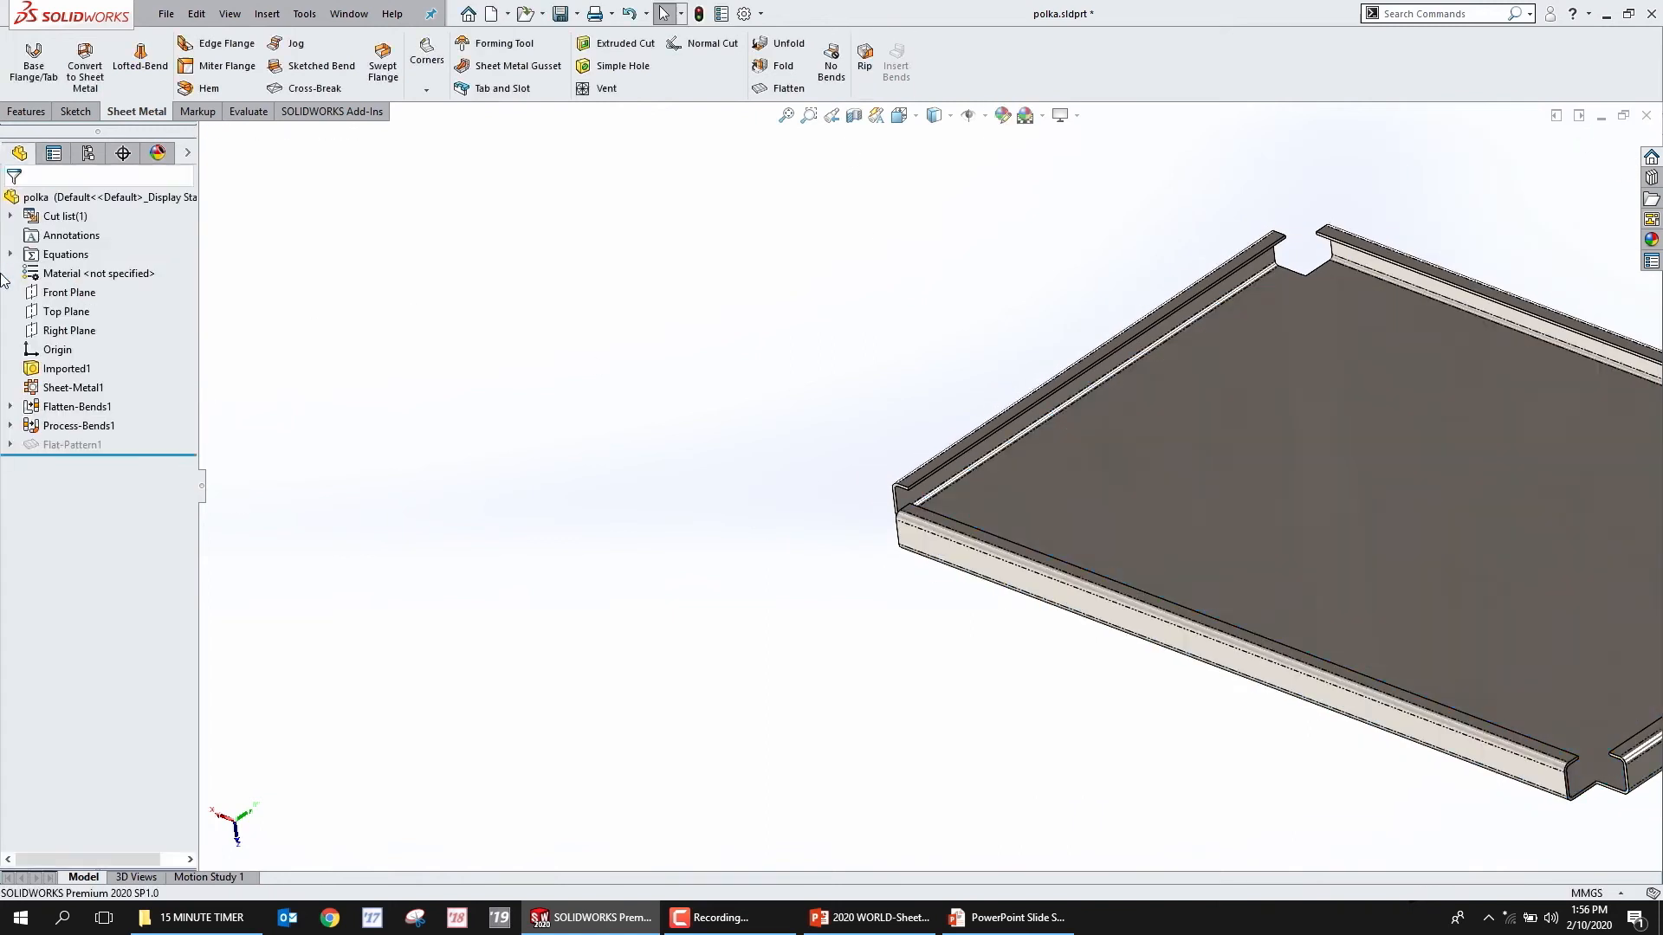
Switch the shelf between its flat pattern and folded shape to inspect both, and return to the slideshow
{"action": "scroll", "coordinate": [1469, 511], "scroll_direction": "up", "scroll_amount": 3}
{"action": "scroll", "coordinate": [1469, 511], "scroll_direction": "down", "scroll_amount": 1}
{"action": "left_click", "coordinate": [802, 86]}
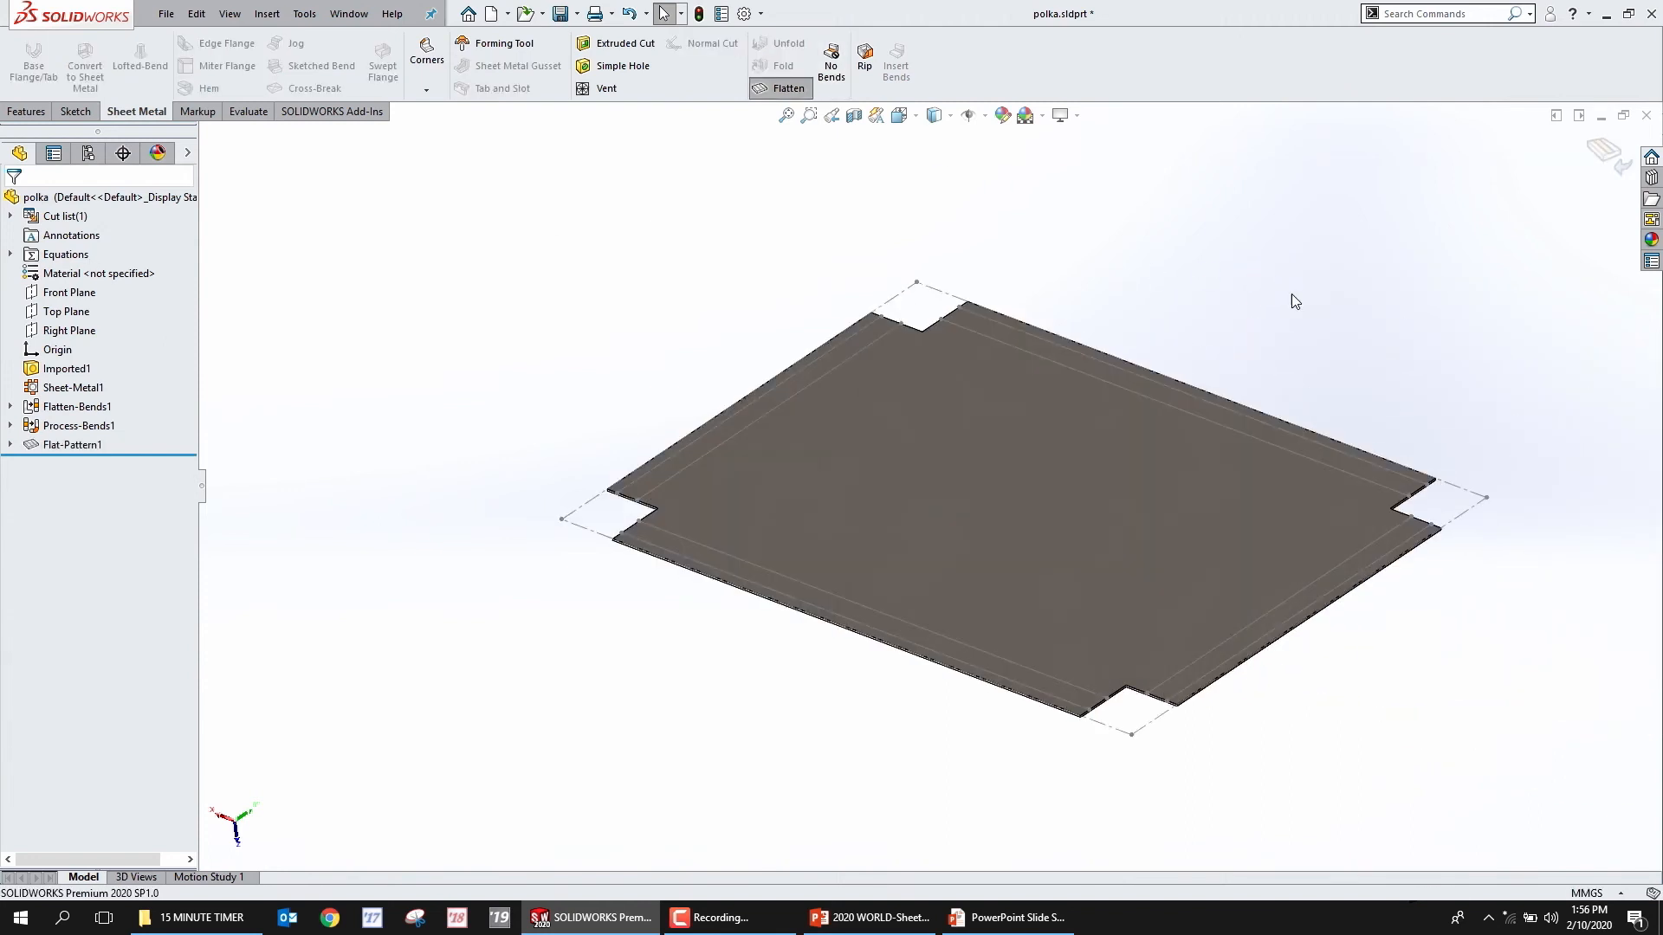
{"action": "left_click", "coordinate": [788, 88]}
{"action": "left_click", "coordinate": [789, 89]}
{"action": "left_click", "coordinate": [789, 89]}
{"action": "left_click", "coordinate": [1005, 917]}
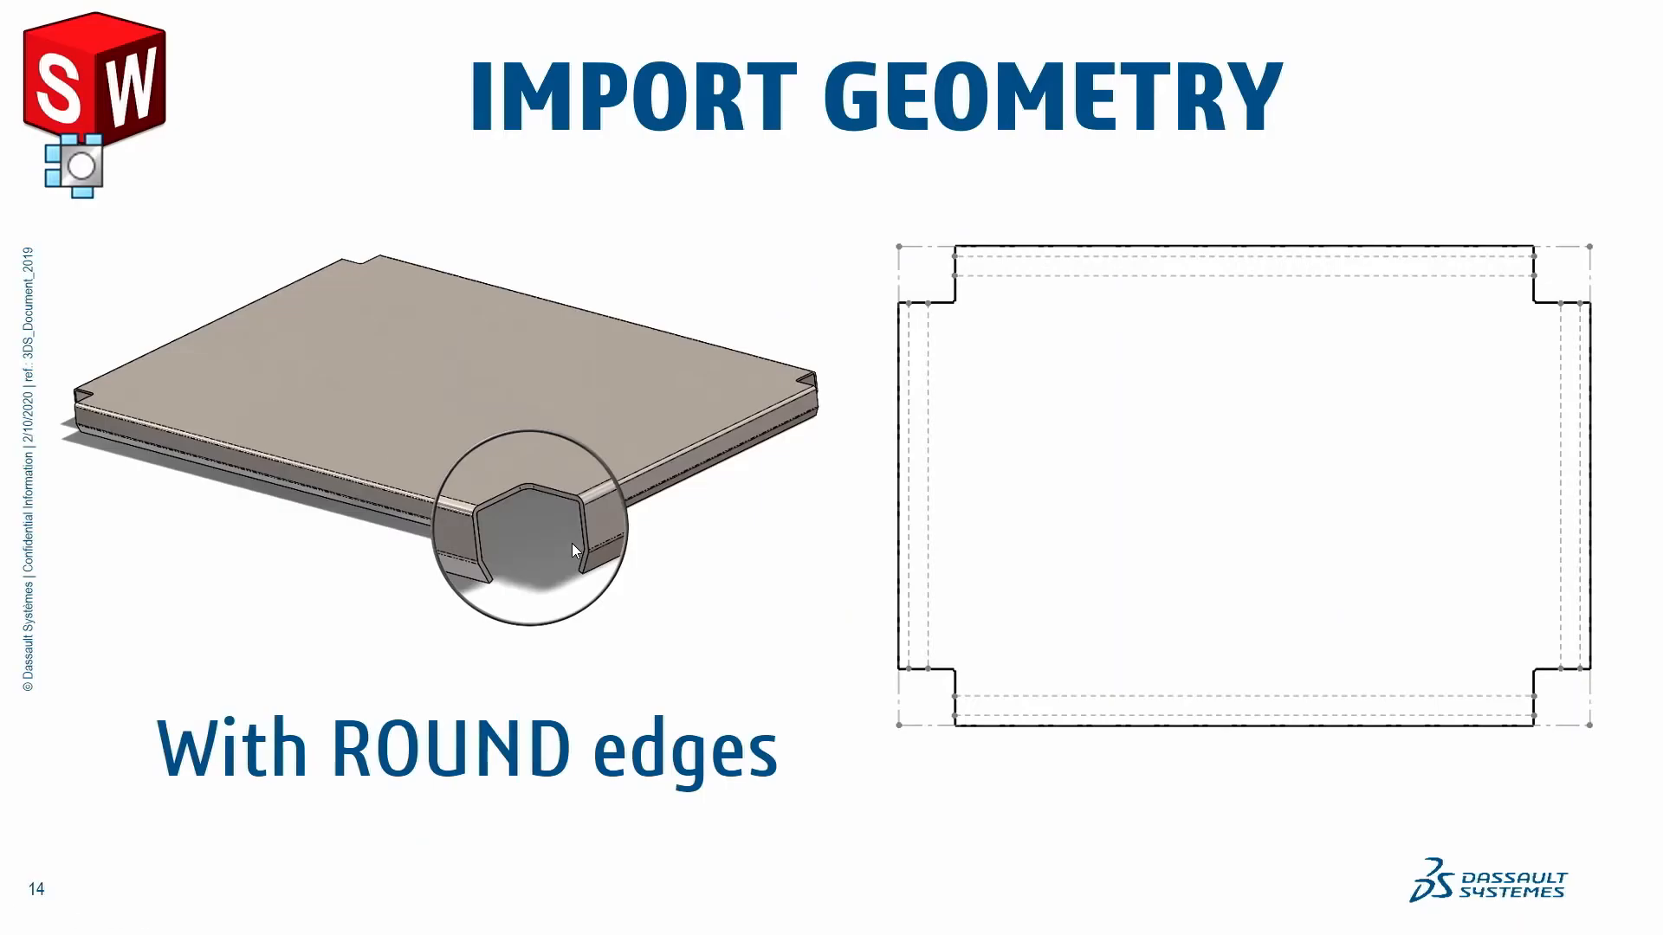
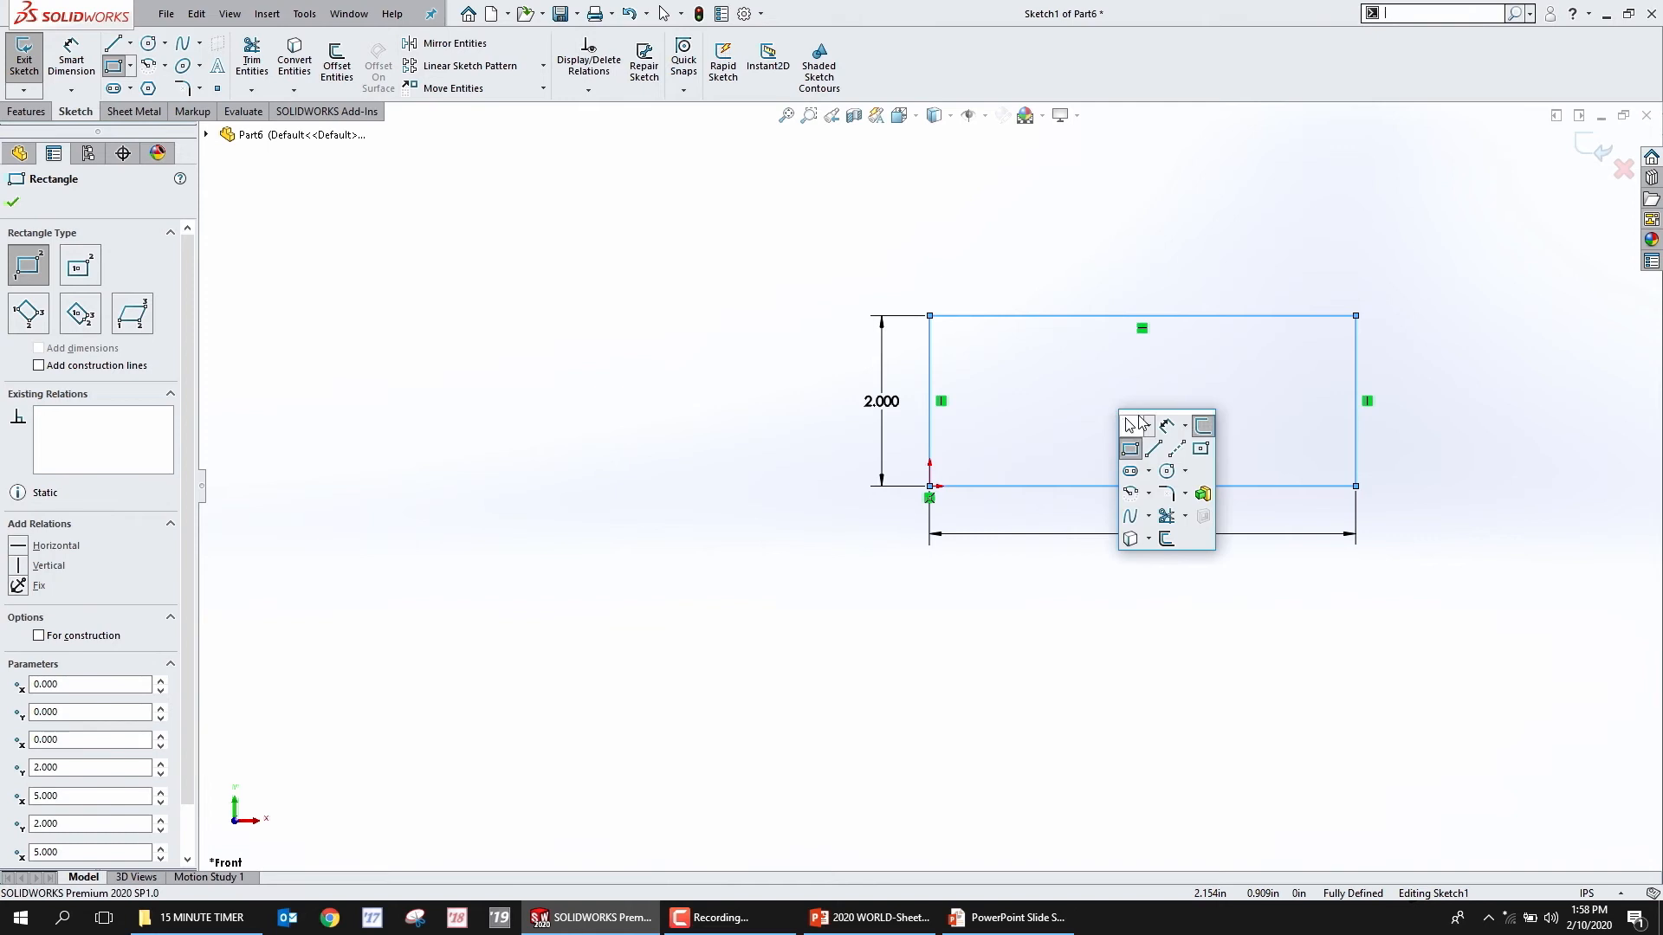
Sketch a 2 by .75 in corner rectangle inside the lower-right corner of the existing rectangle
{"action": "key", "text": "Escape"}
{"action": "key", "text": "Escape"}
{"action": "key", "text": "s"}
{"action": "left_click", "coordinate": [1269, 460]}
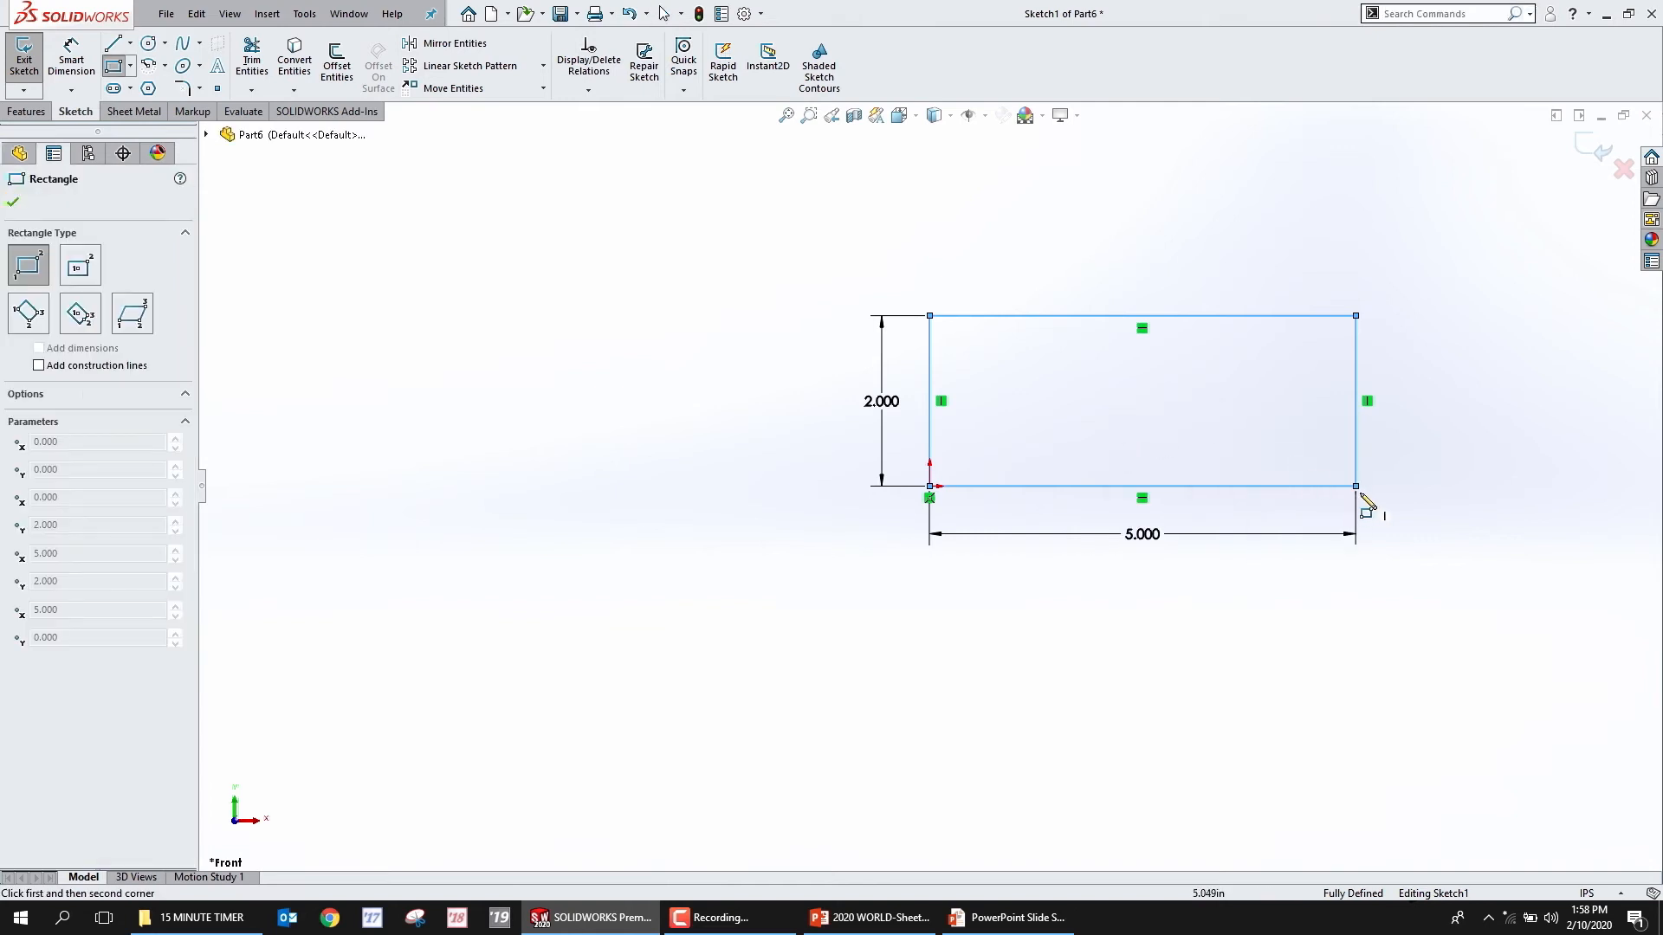
{"action": "left_click", "coordinate": [1355, 486]}
{"action": "type", "text": ".75"}
{"action": "key", "text": "Tab"}
{"action": "type", "text": "2"}
{"action": "key", "text": "Return"}
Power trim the outer edges at the small rectangle to leave a stepped profile
{"action": "key", "text": "s"}
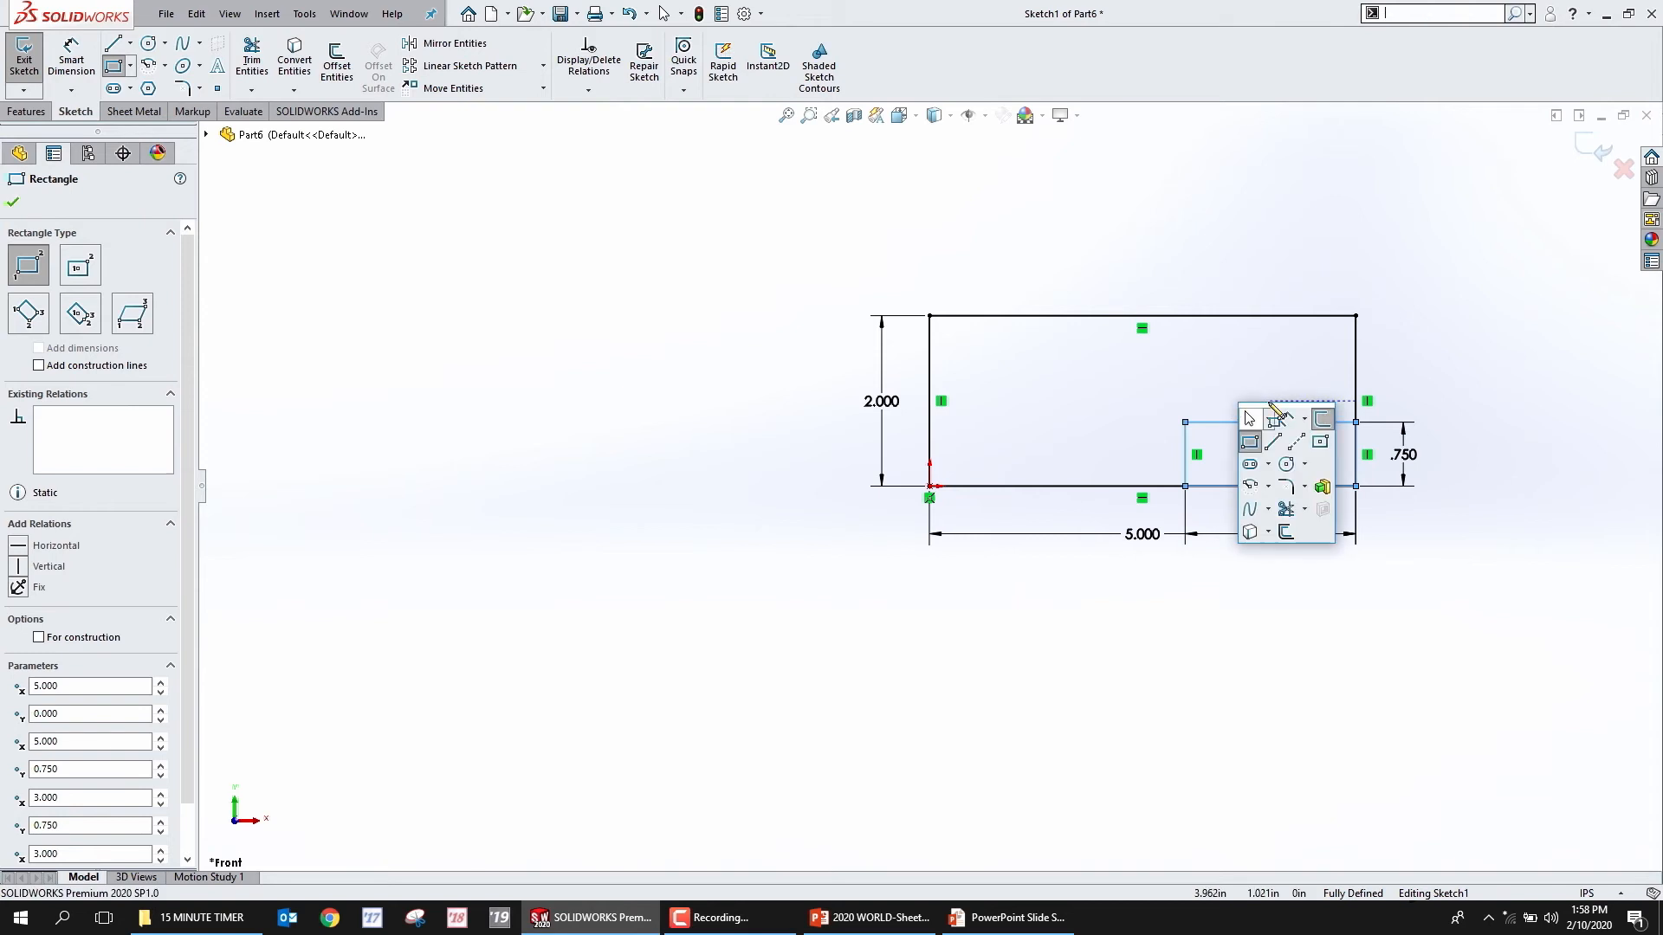
{"action": "left_click", "coordinate": [1285, 508]}
{"action": "left_click_drag", "start_coordinate": [1374, 468], "coordinate": [1262, 508]}
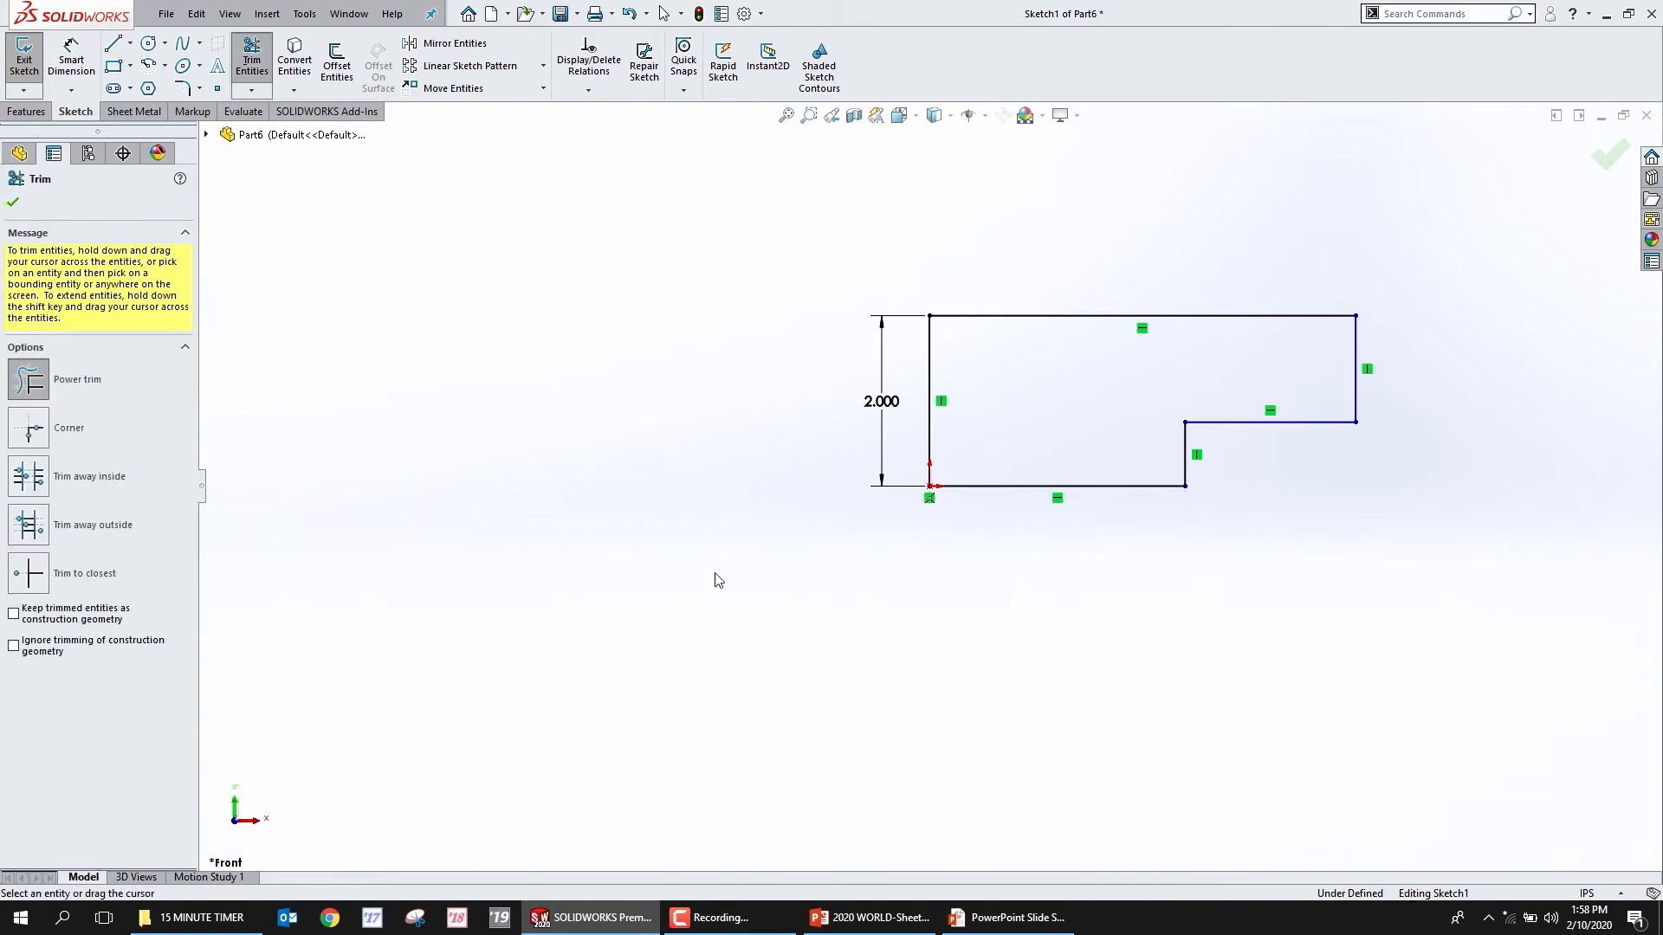
{"action": "key", "text": "Escape"}
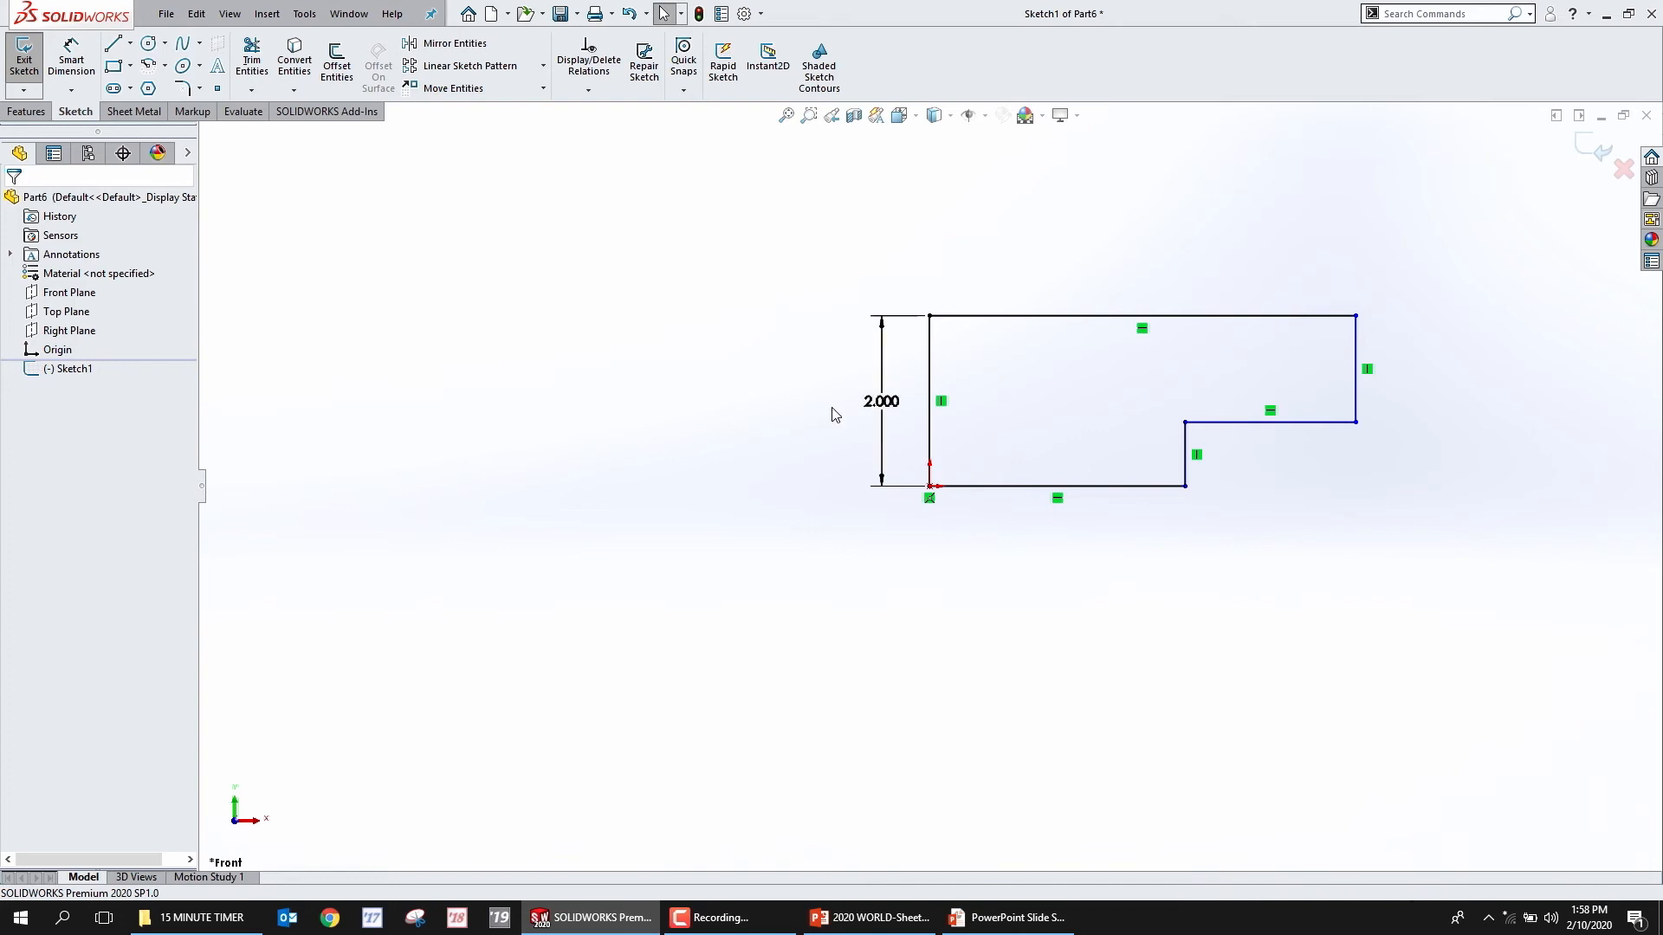
Fully define the stepped sketch with automatic dimensions and relations, and turn its top line into construction geometry
{"action": "right_click", "coordinate": [450, 346]}
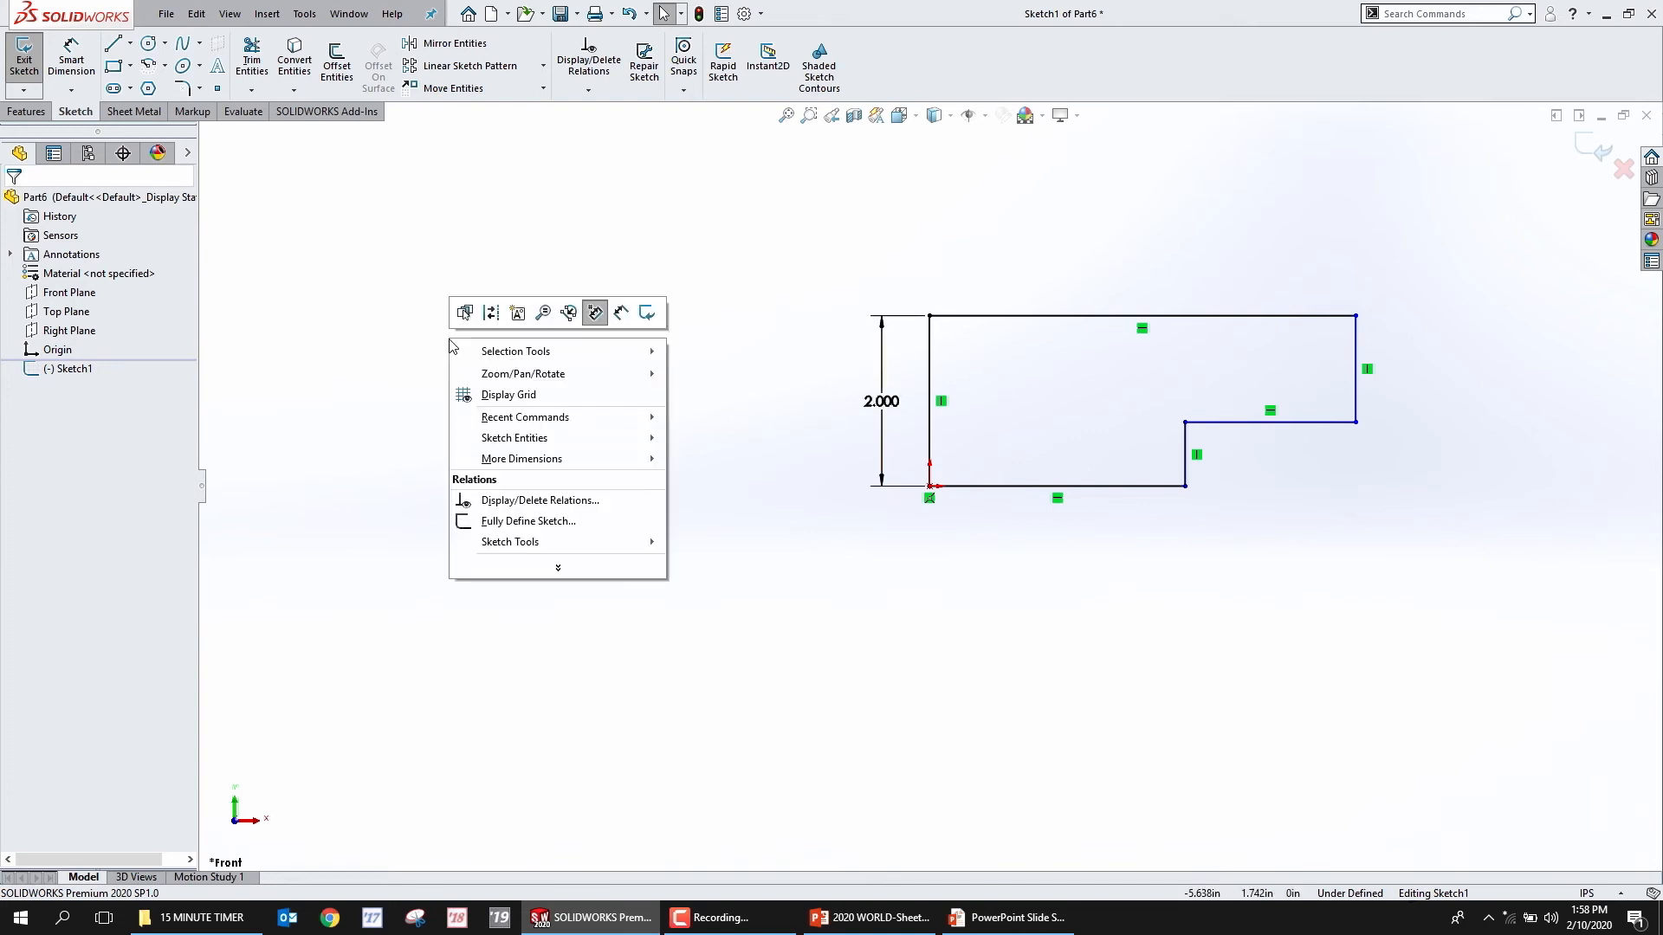
{"action": "left_click", "coordinate": [533, 521]}
{"action": "left_click", "coordinate": [12, 202]}
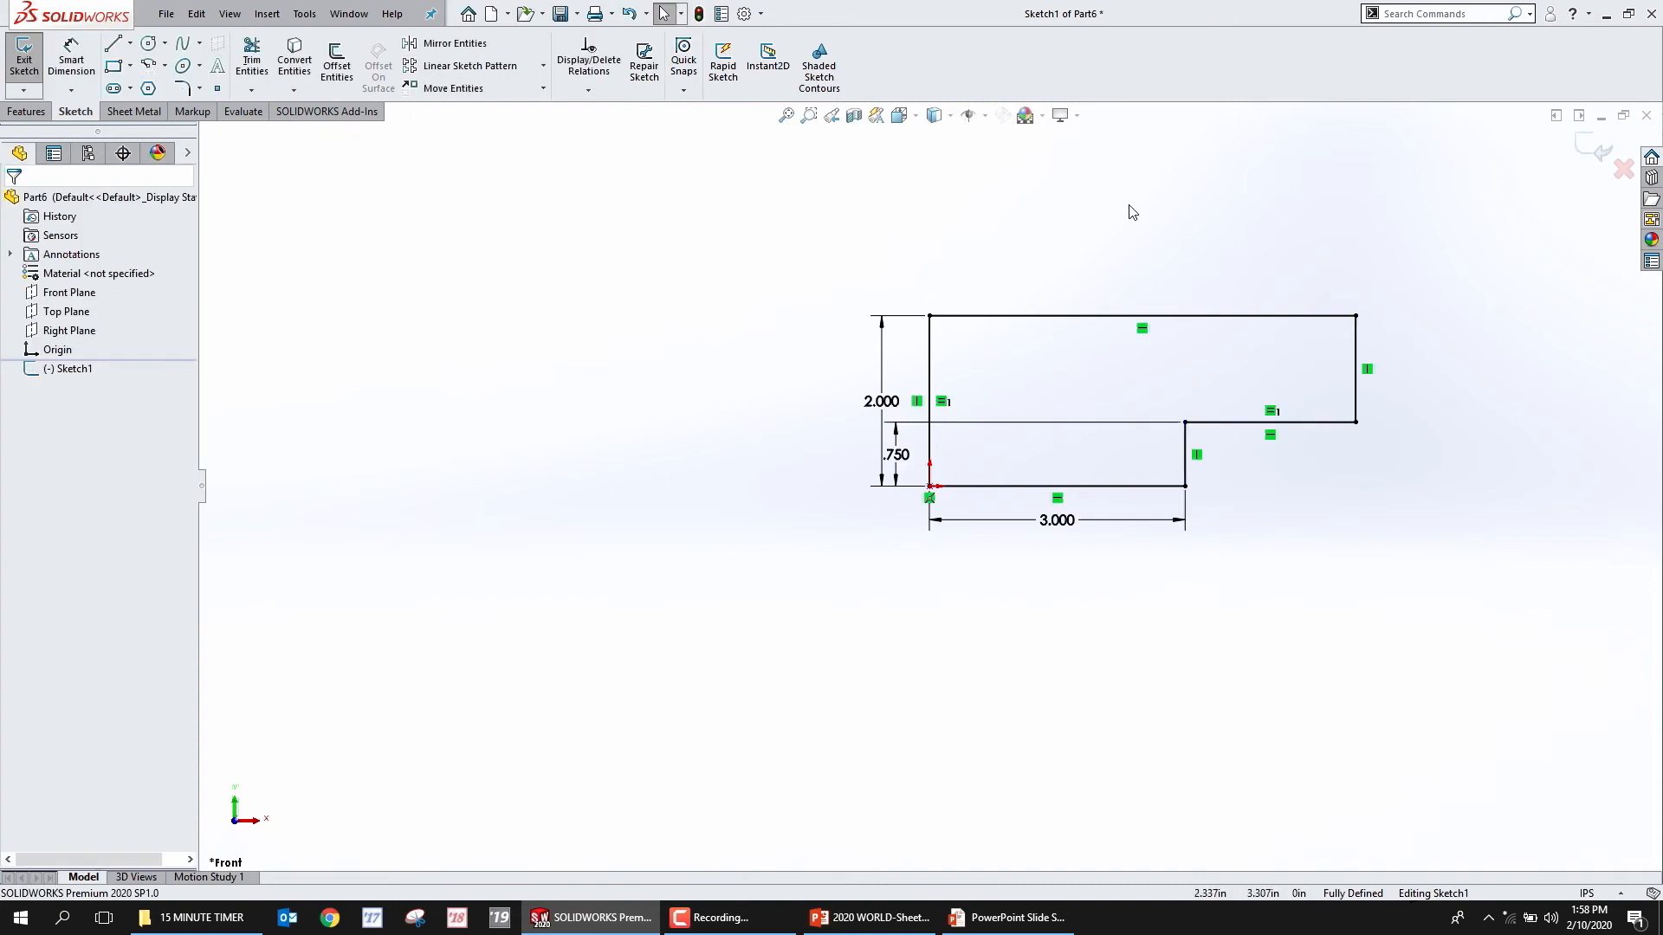
{"action": "left_click", "coordinate": [1041, 317]}
{"action": "left_click", "coordinate": [1115, 265]}
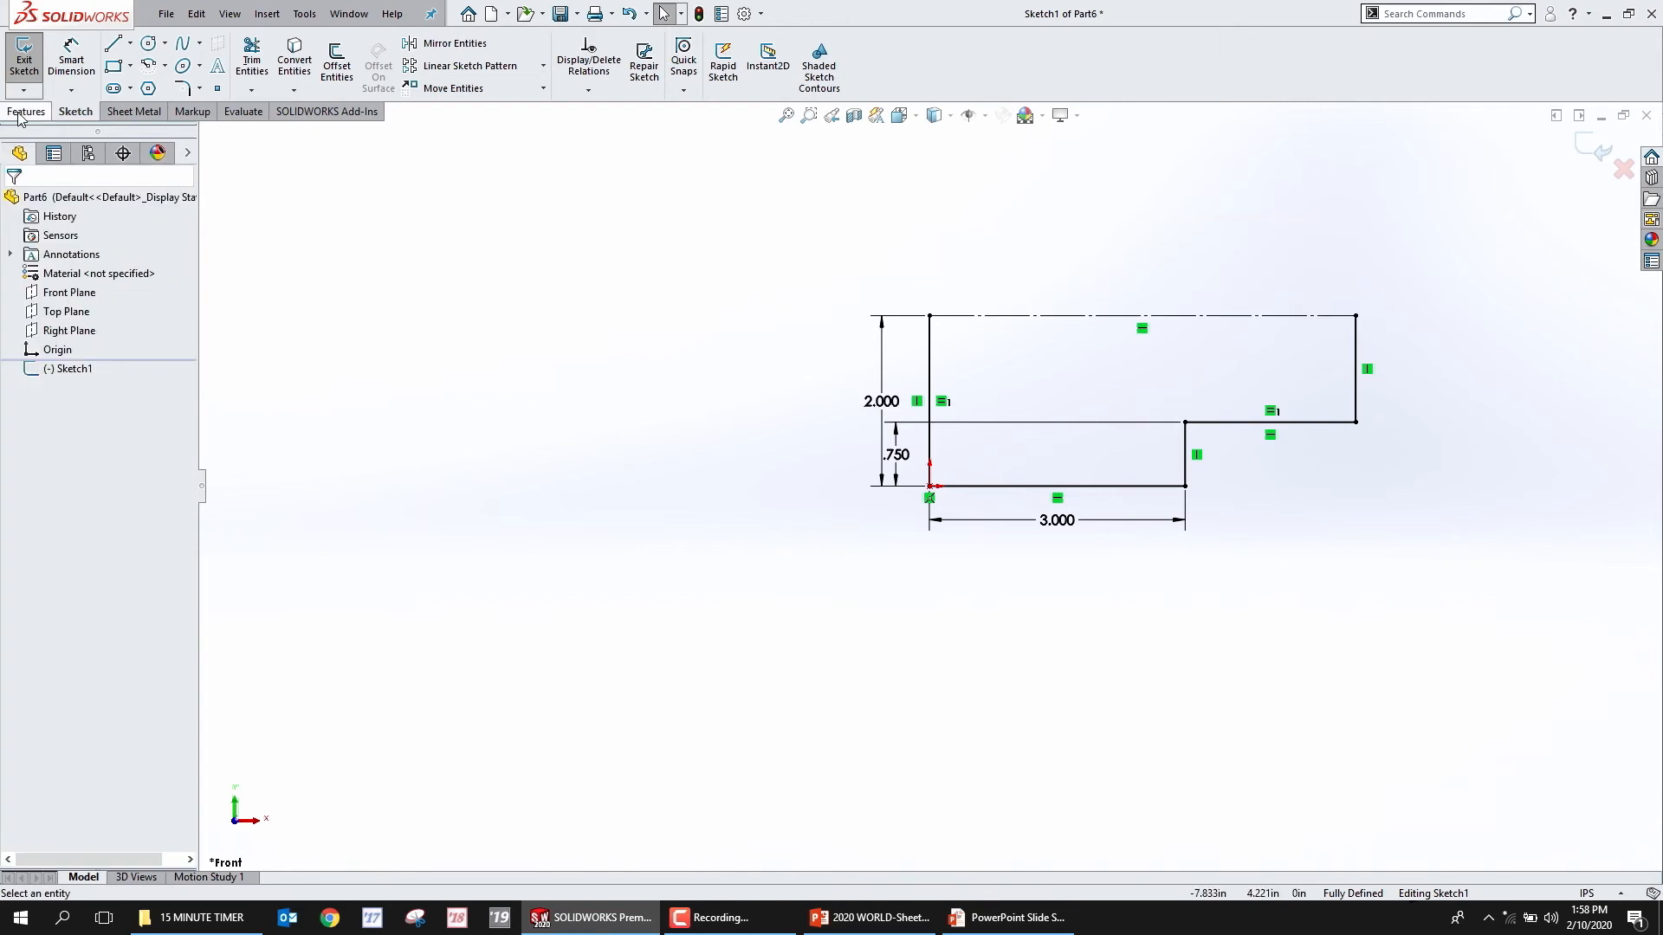
Start a sheet metal Base Flange from the open profile with a blind depth of 3 in
{"action": "left_click", "coordinate": [133, 111]}
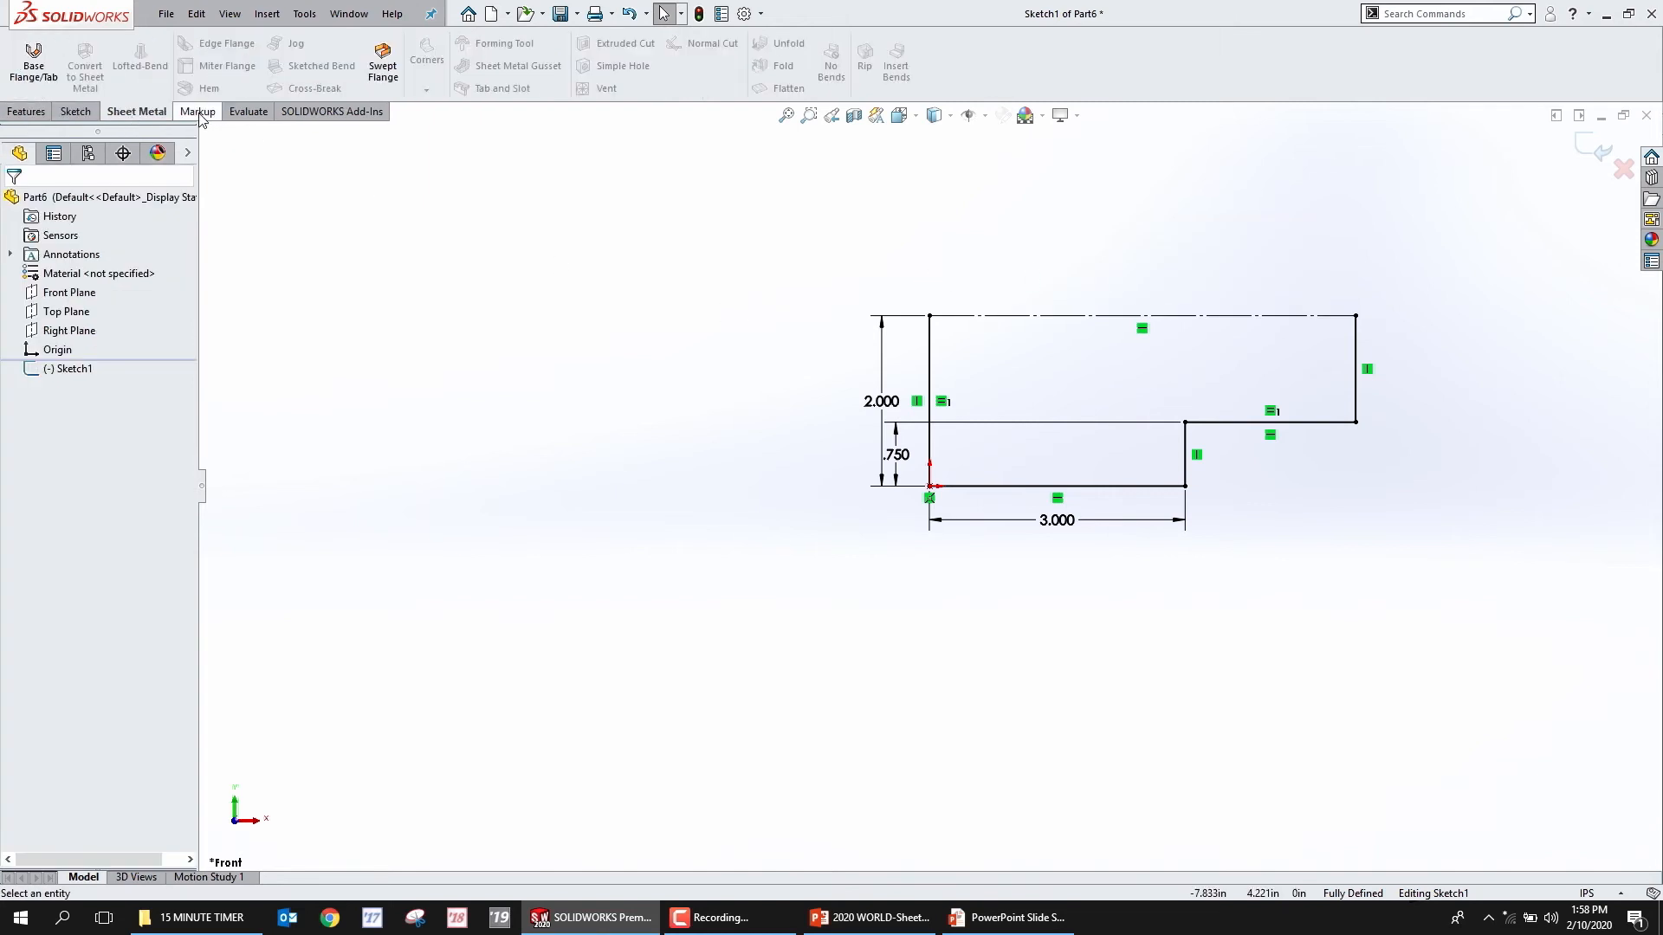
{"action": "left_click", "coordinate": [35, 67]}
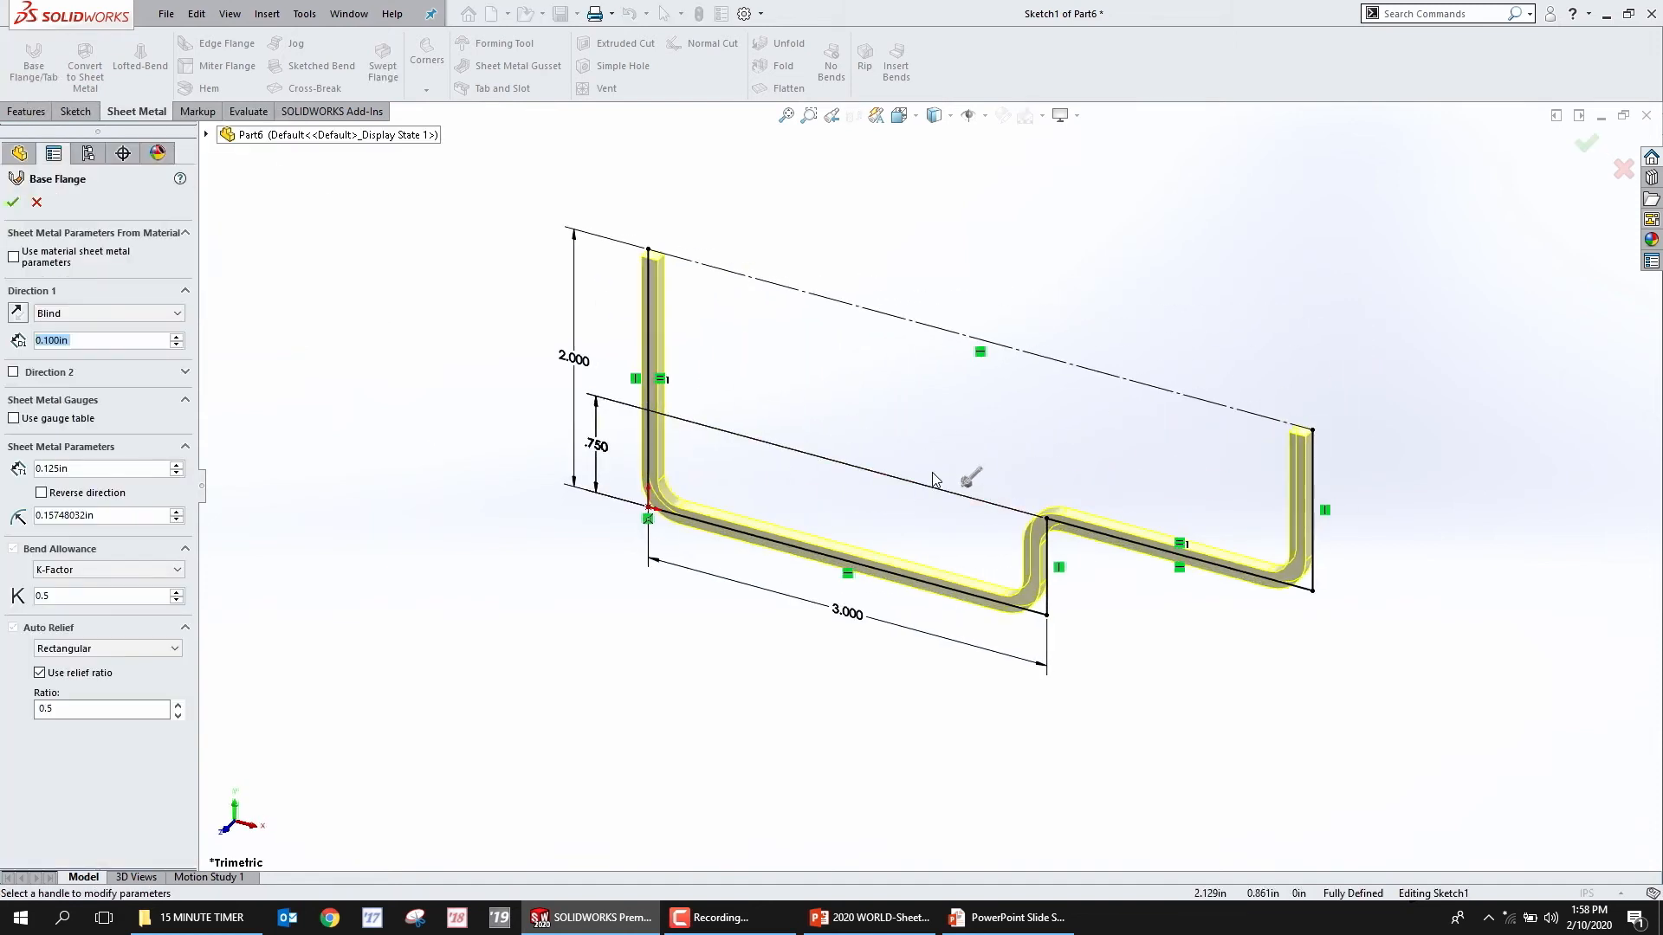
{"action": "left_click", "coordinate": [96, 340]}
{"action": "double_click", "coordinate": [95, 340]}
{"action": "type", "text": "3"}
{"action": "key", "text": "Return"}
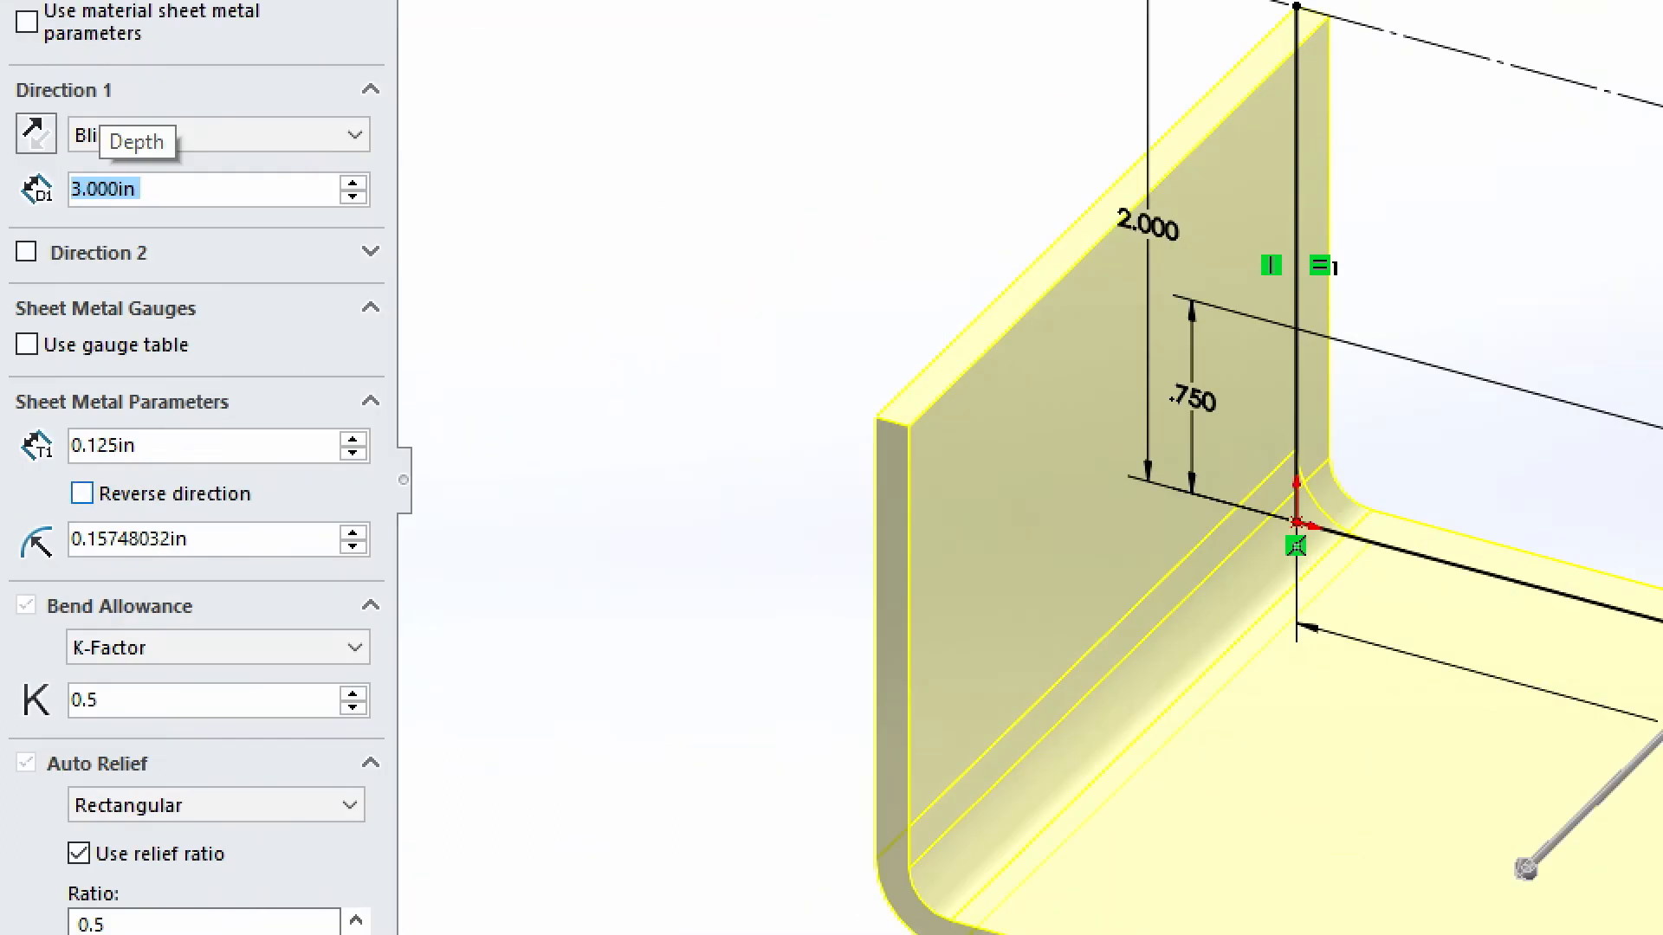
Examine the flange preview from the front, comparing the material side with the thickness direction reversed and restored
{"action": "left_click_drag", "start_coordinate": [27, 483], "coordinate": [249, 526]}
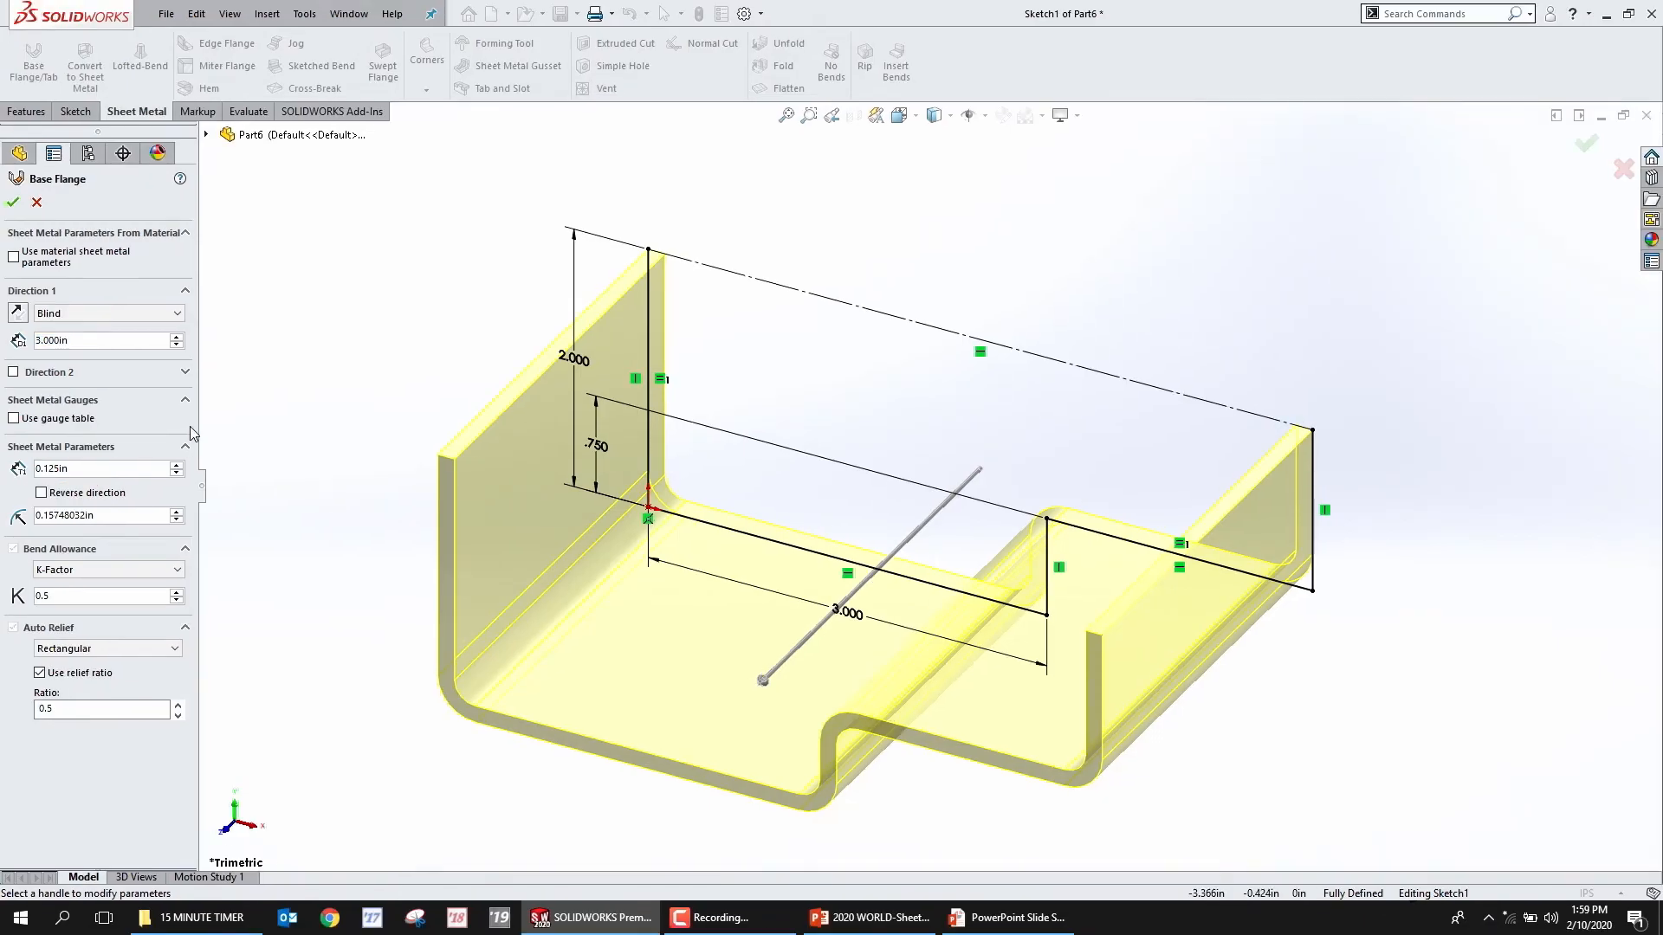
{"action": "key", "text": "ctrl+1"}
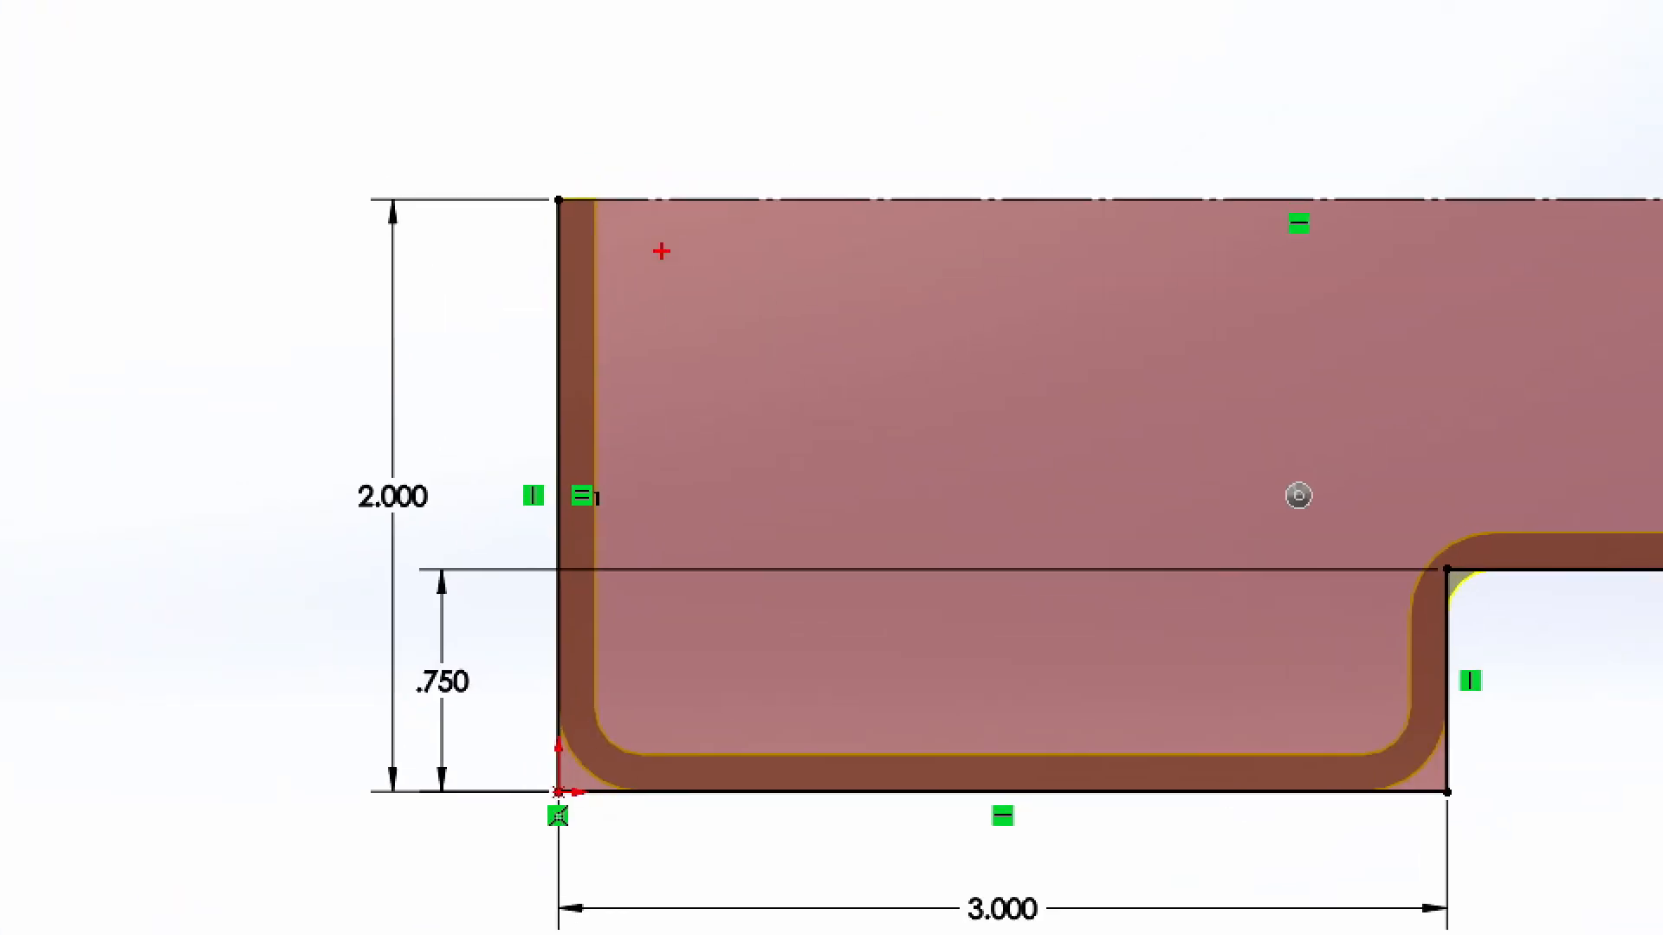
{"action": "mouse_move", "coordinate": [656, 206]}
{"action": "left_mouse_down"}
{"action": "mouse_move", "coordinate": [651, 641]}
{"action": "mouse_move", "coordinate": [680, 741]}
{"action": "mouse_move", "coordinate": [820, 761]}
{"action": "mouse_move", "coordinate": [853, 337]}
{"action": "mouse_move", "coordinate": [801, 161]}
{"action": "mouse_move", "coordinate": [652, 155]}
{"action": "mouse_move", "coordinate": [641, 257]}
{"action": "left_mouse_up"}
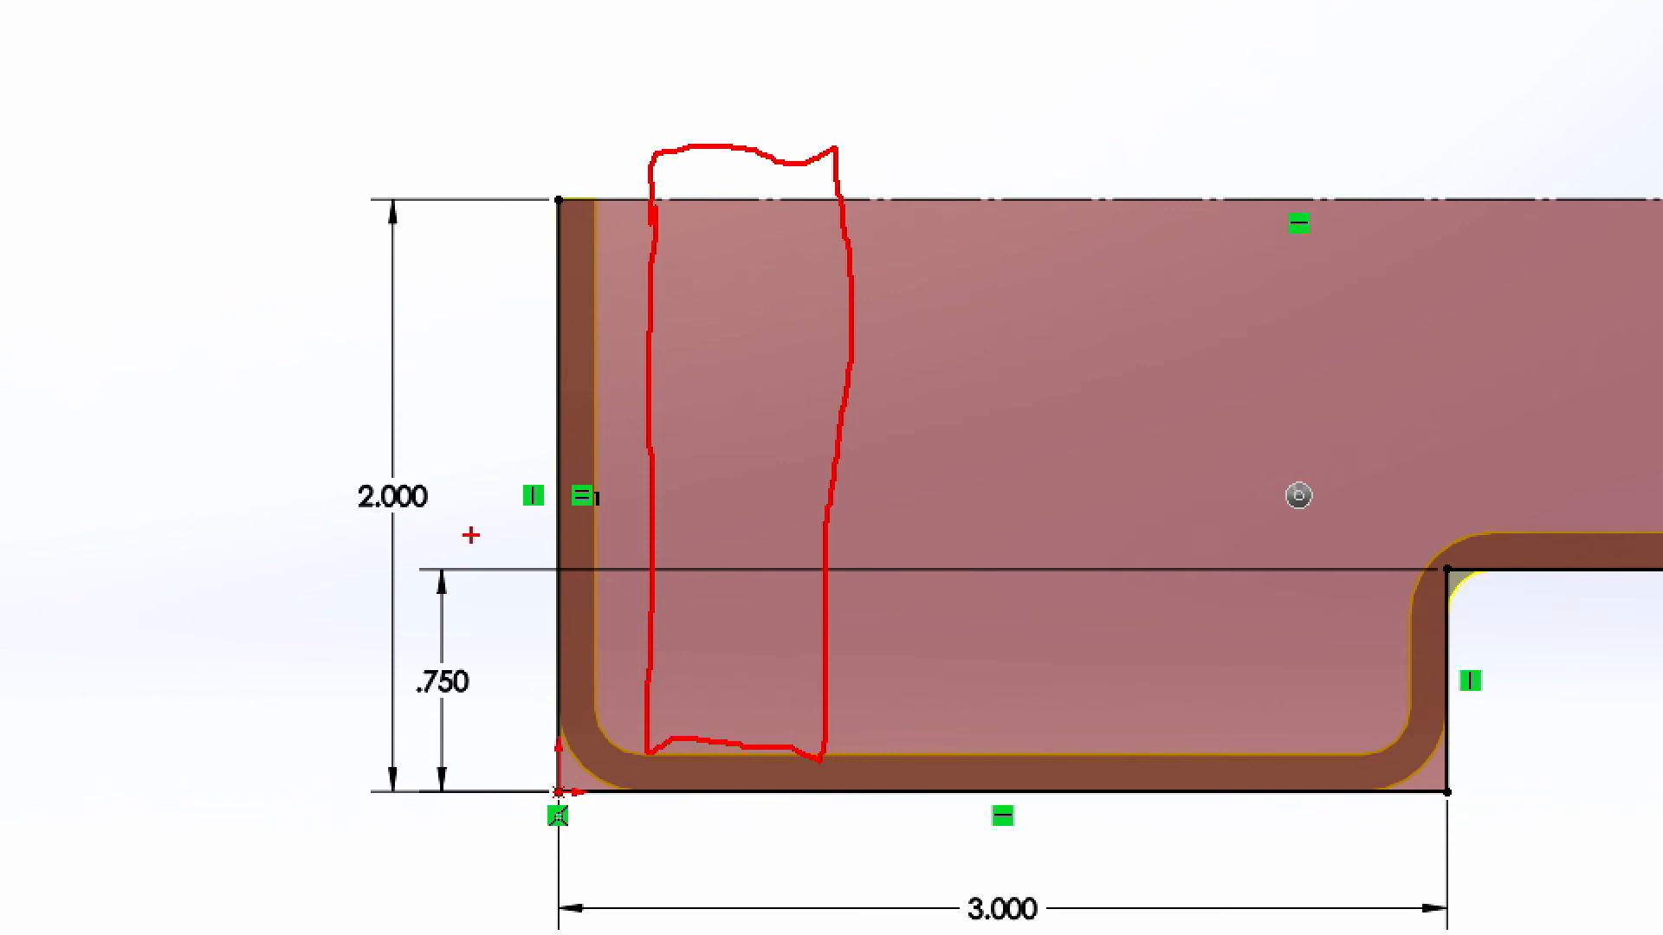
{"action": "key", "text": "Escape"}
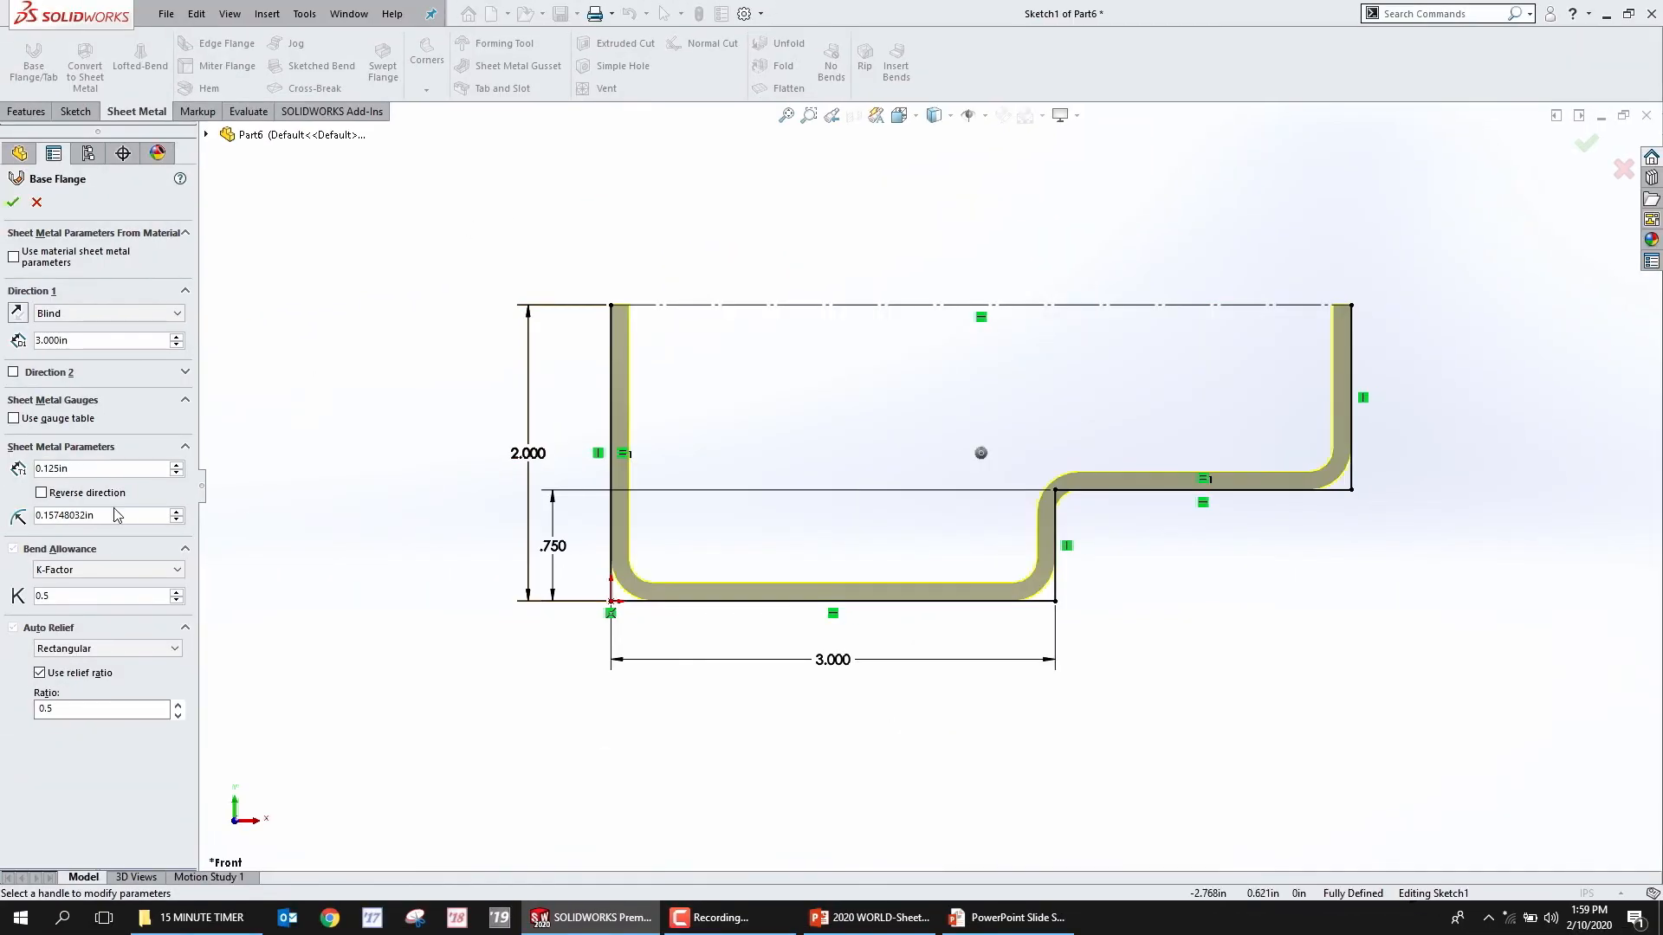
{"action": "left_click", "coordinate": [93, 498]}
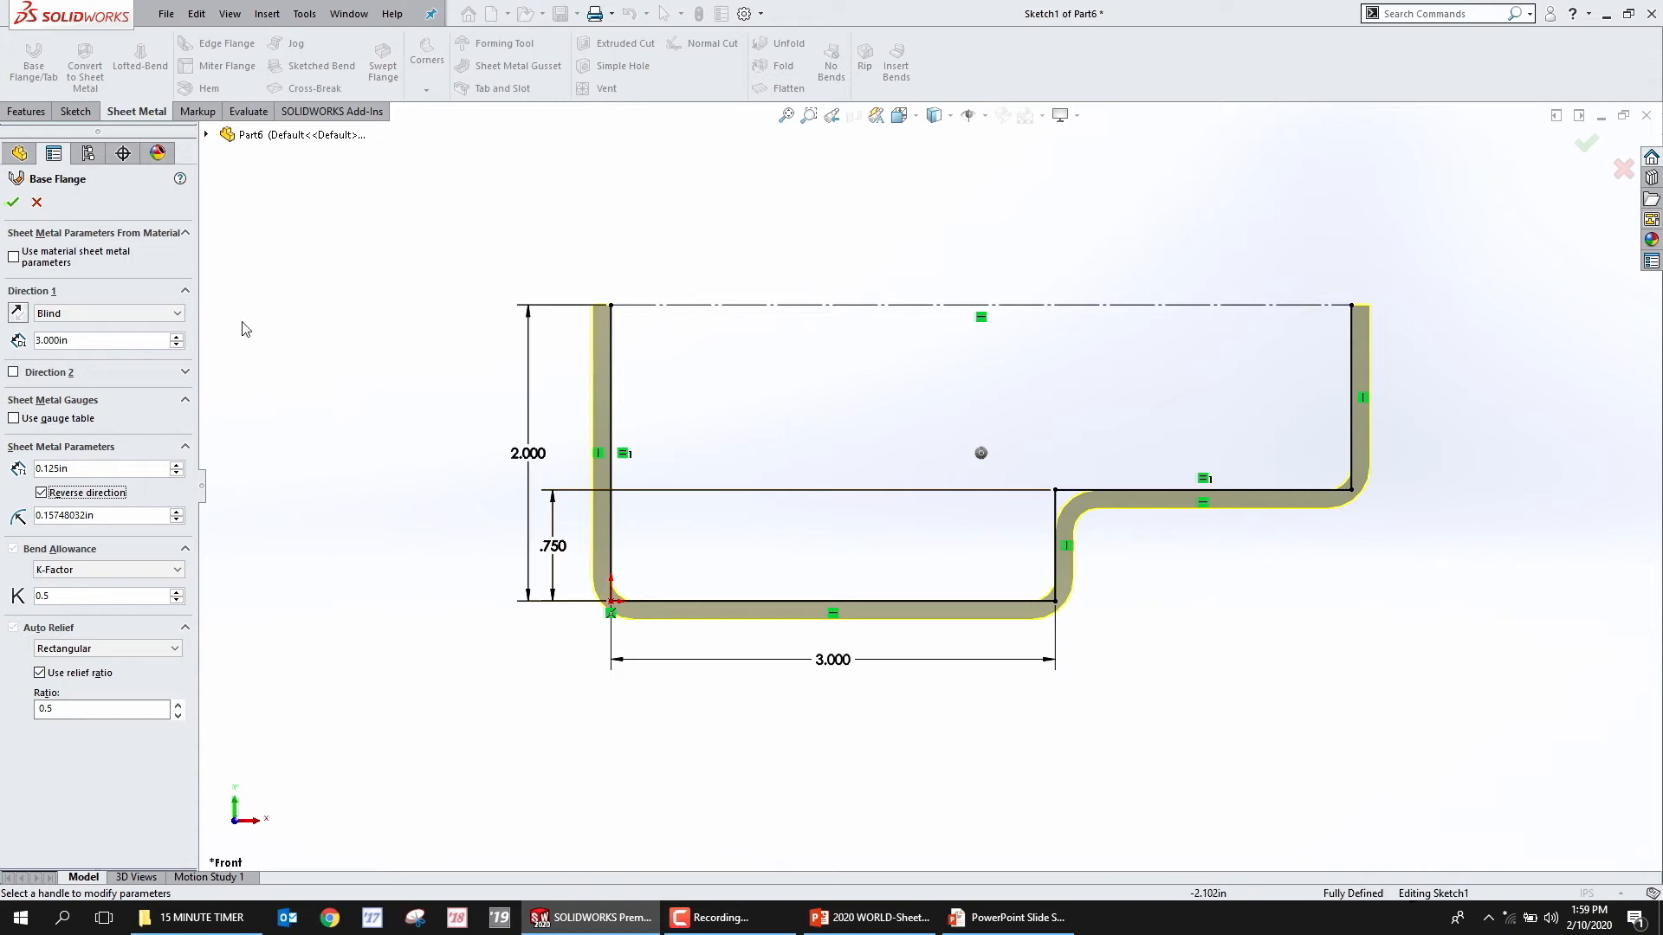
{"action": "left_click", "coordinate": [41, 493]}
Set the base flange's thickness to .090 in and its bend radius to .125 in
{"action": "double_click", "coordinate": [54, 468]}
{"action": "type", "text": ".090"}
{"action": "key", "text": "Return"}
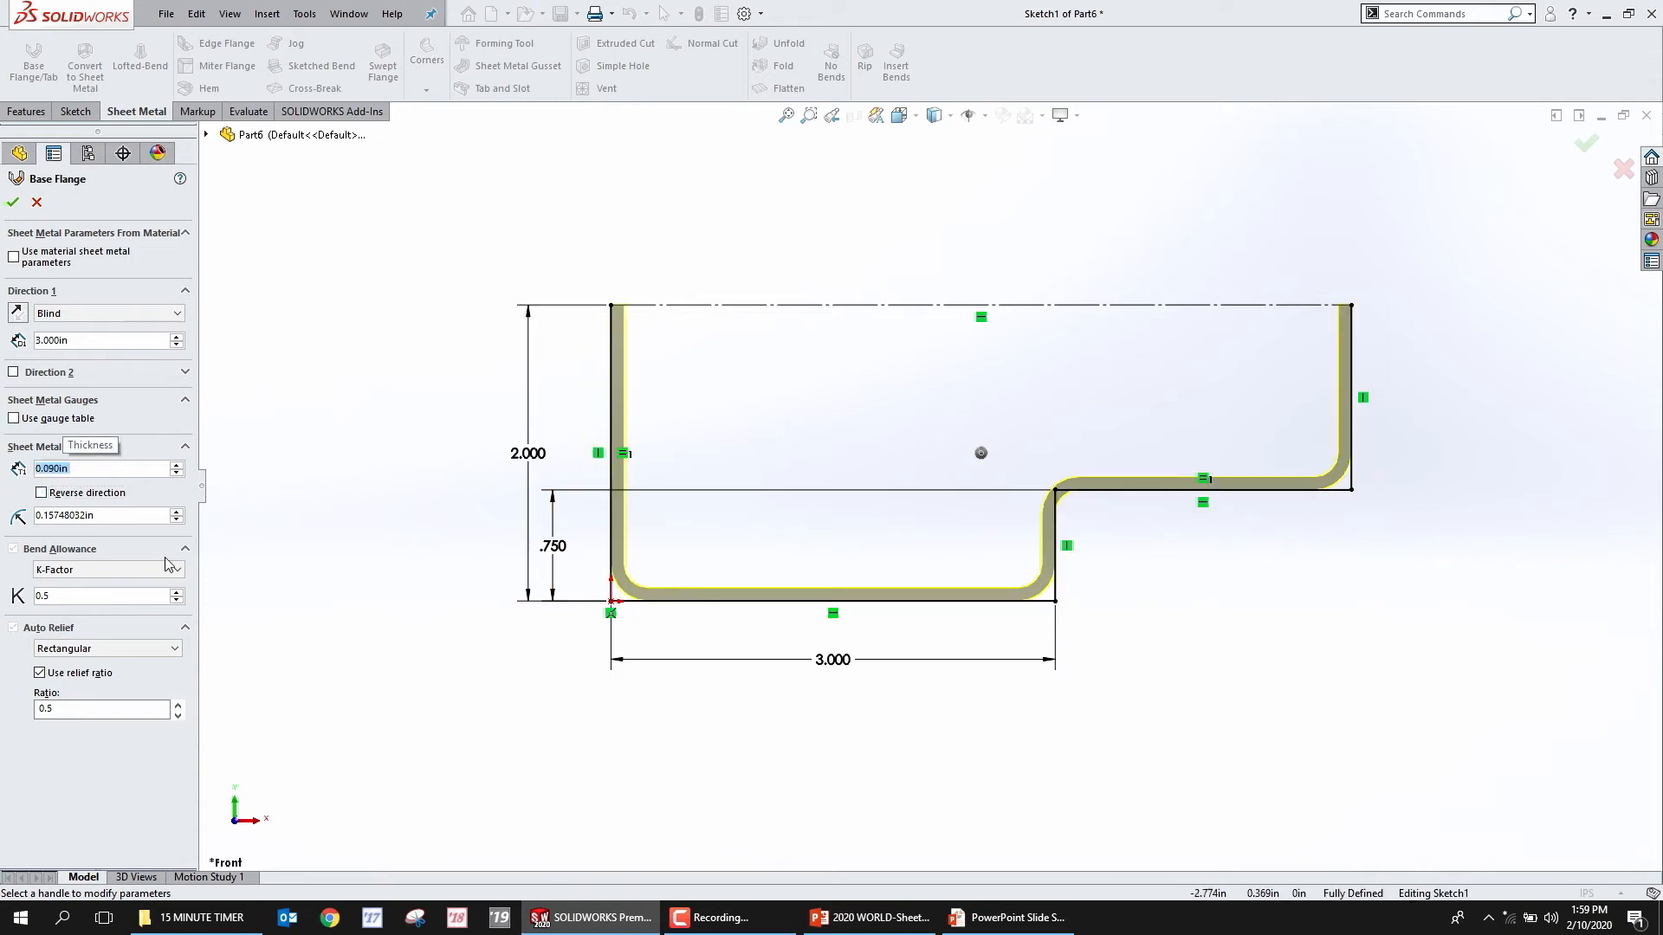
{"action": "double_click", "coordinate": [112, 517]}
{"action": "type", "text": ".125"}
{"action": "key", "text": "Return"}
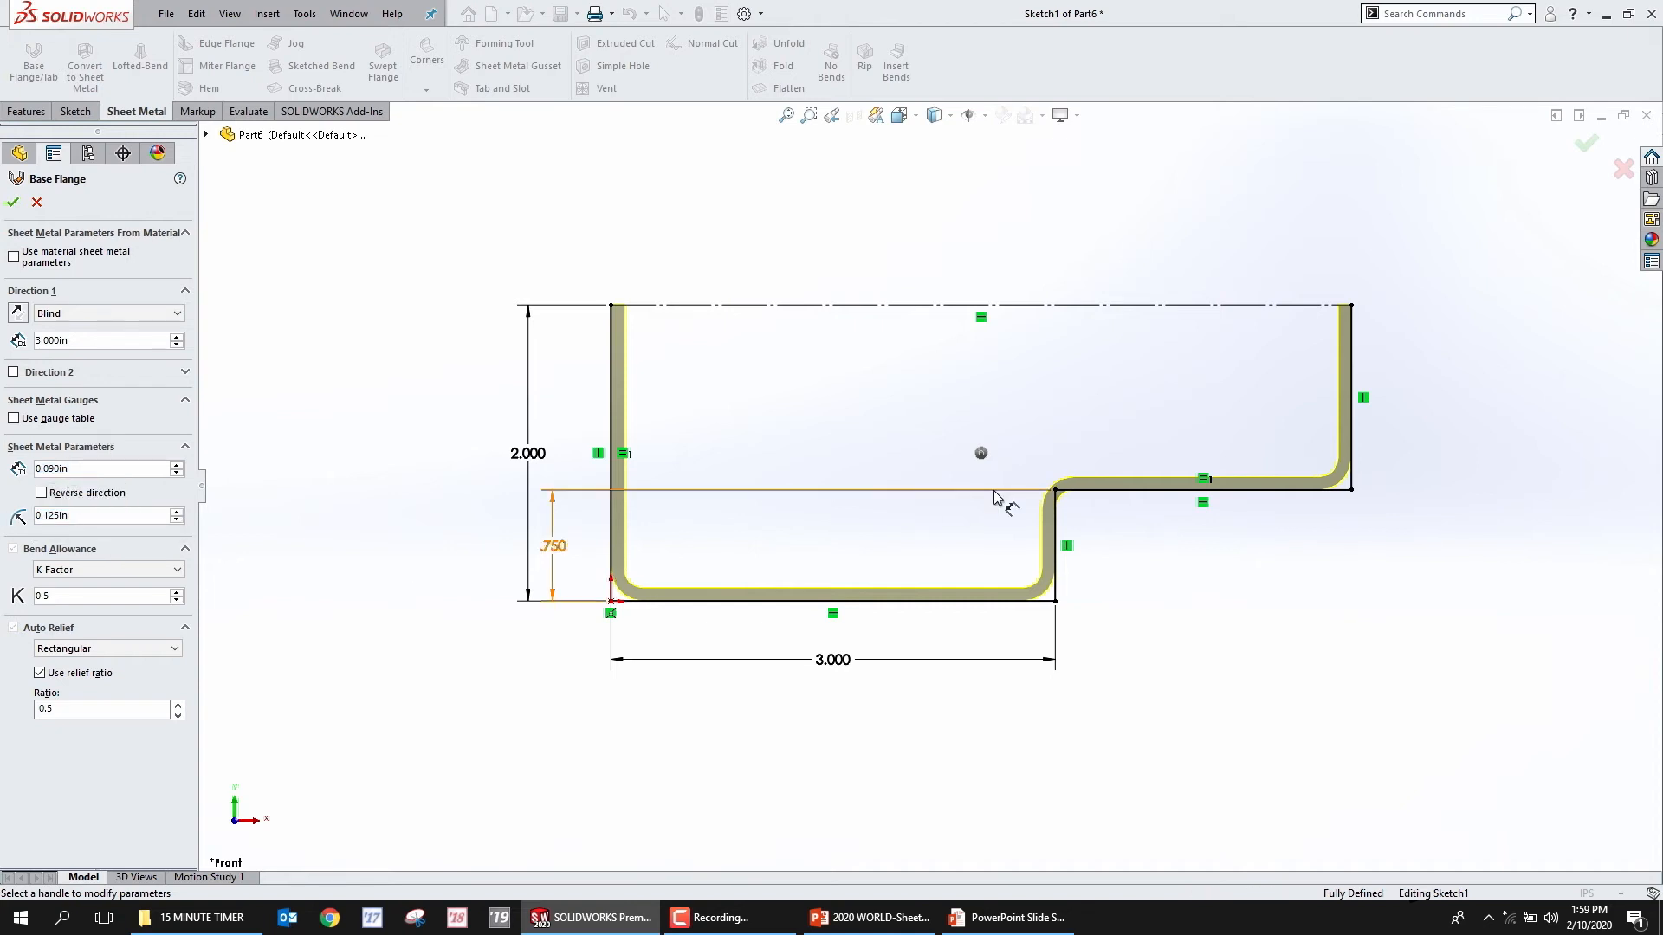
{"action": "middle_click_drag", "start_coordinate": [1002, 509], "coordinate": [932, 527]}
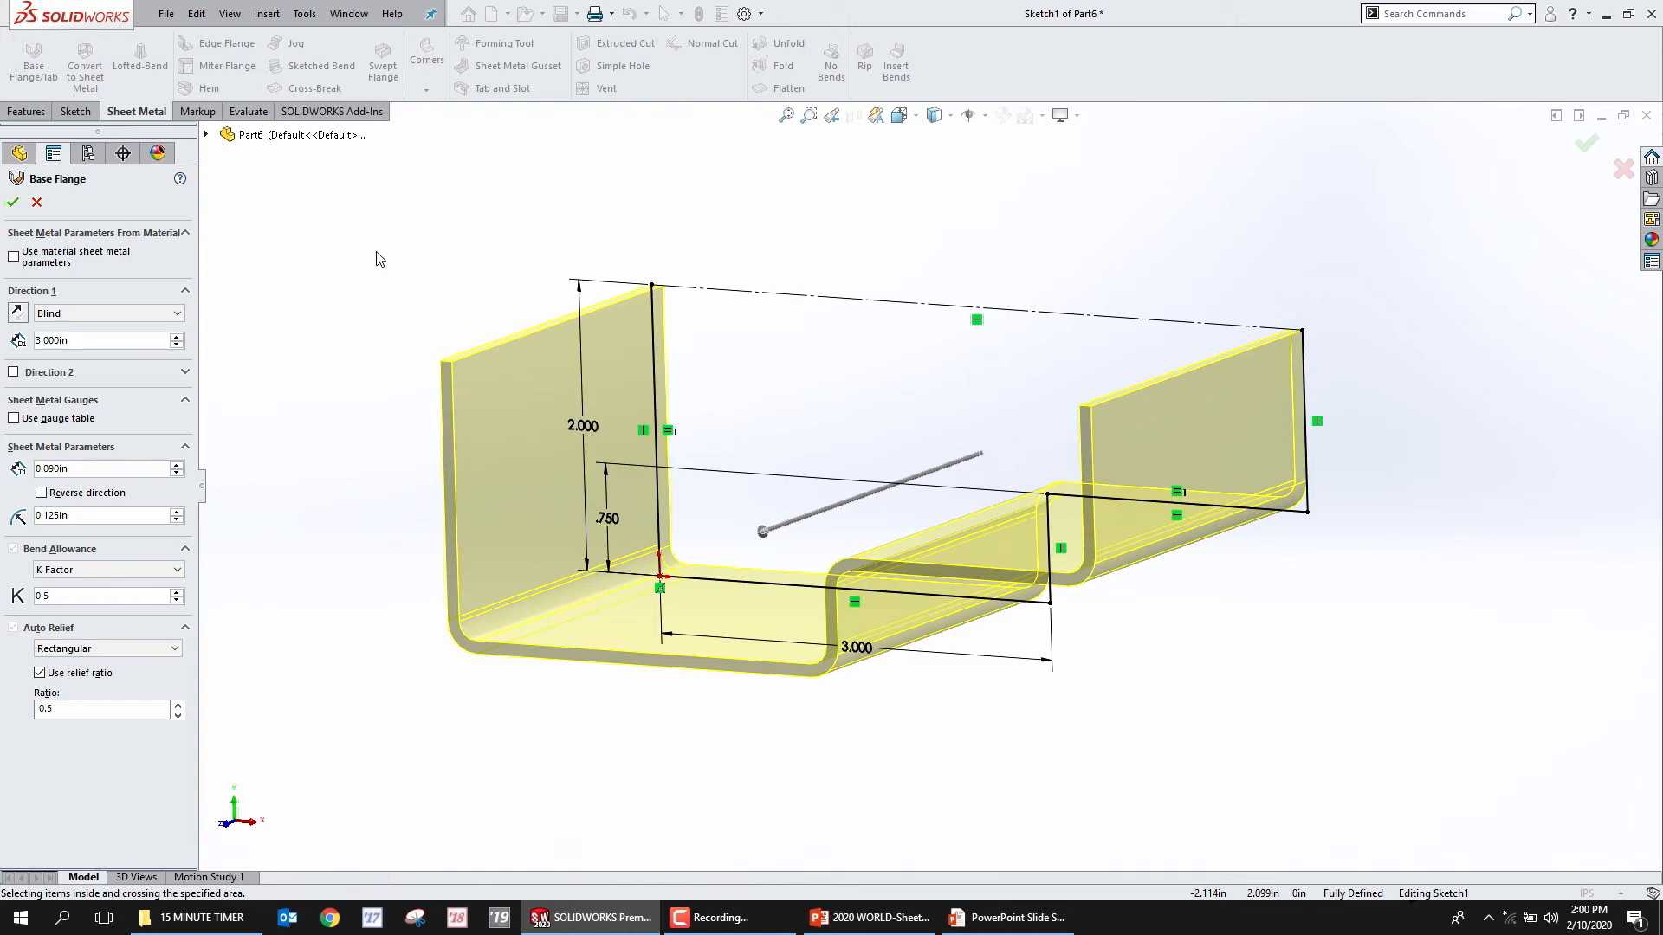
Open the workbook "sample table - steel - english units.xls" from the Sheet Metal Gauge Tables folder in File Explorer
{"action": "key", "text": "super+e"}
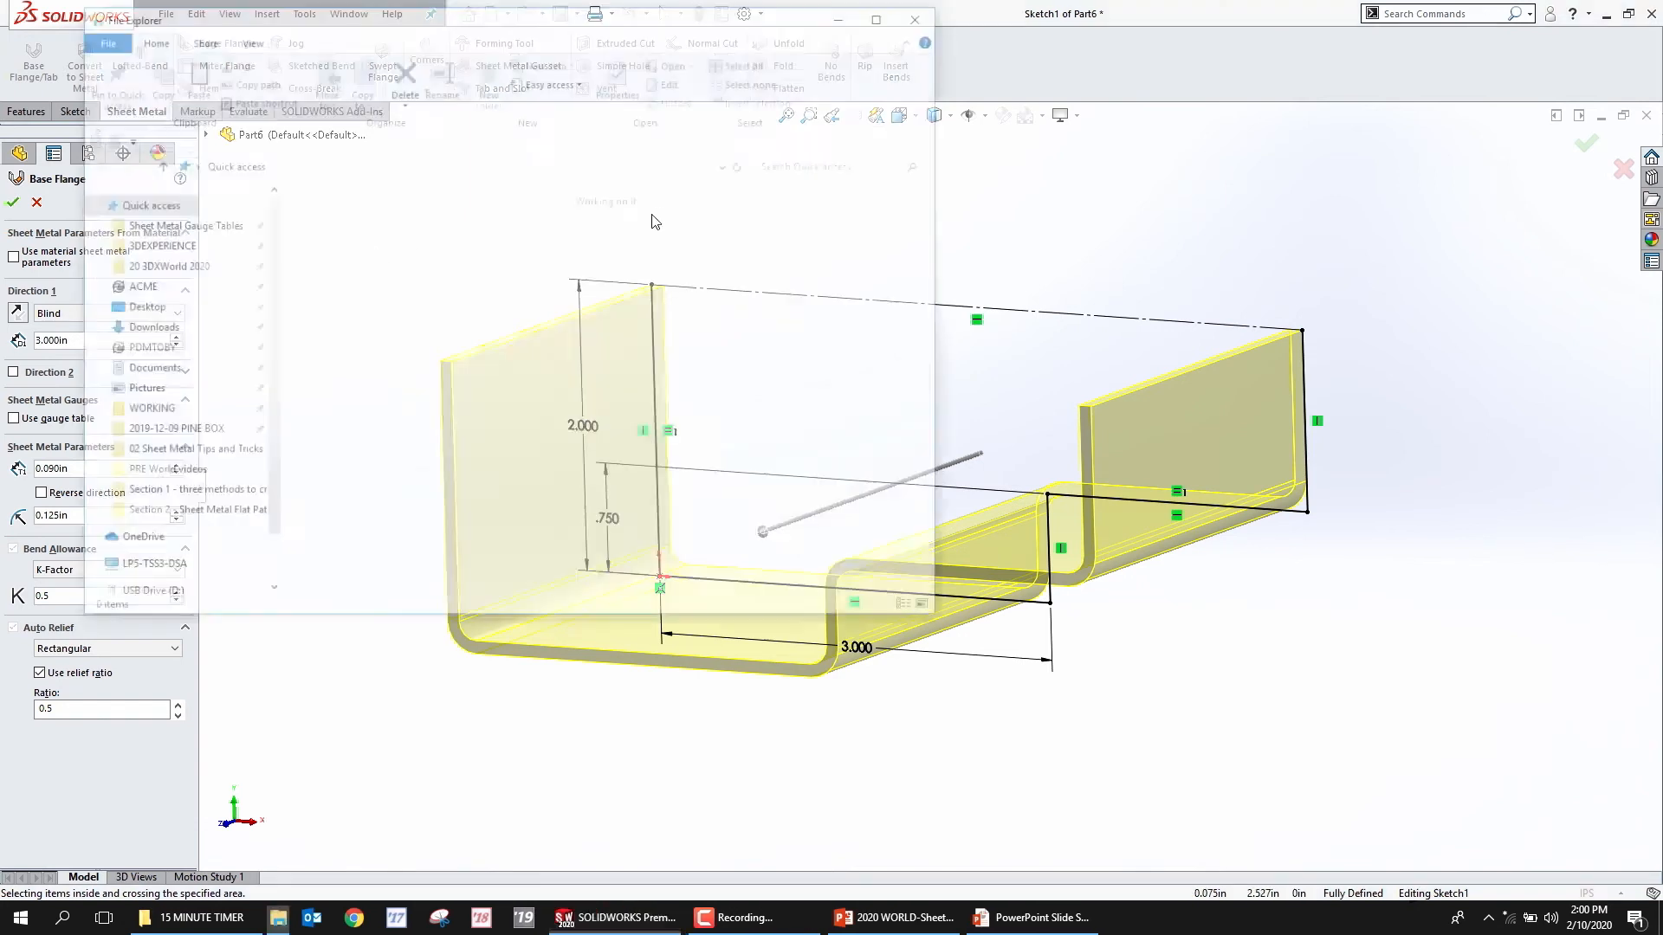
{"action": "left_click", "coordinate": [160, 225]}
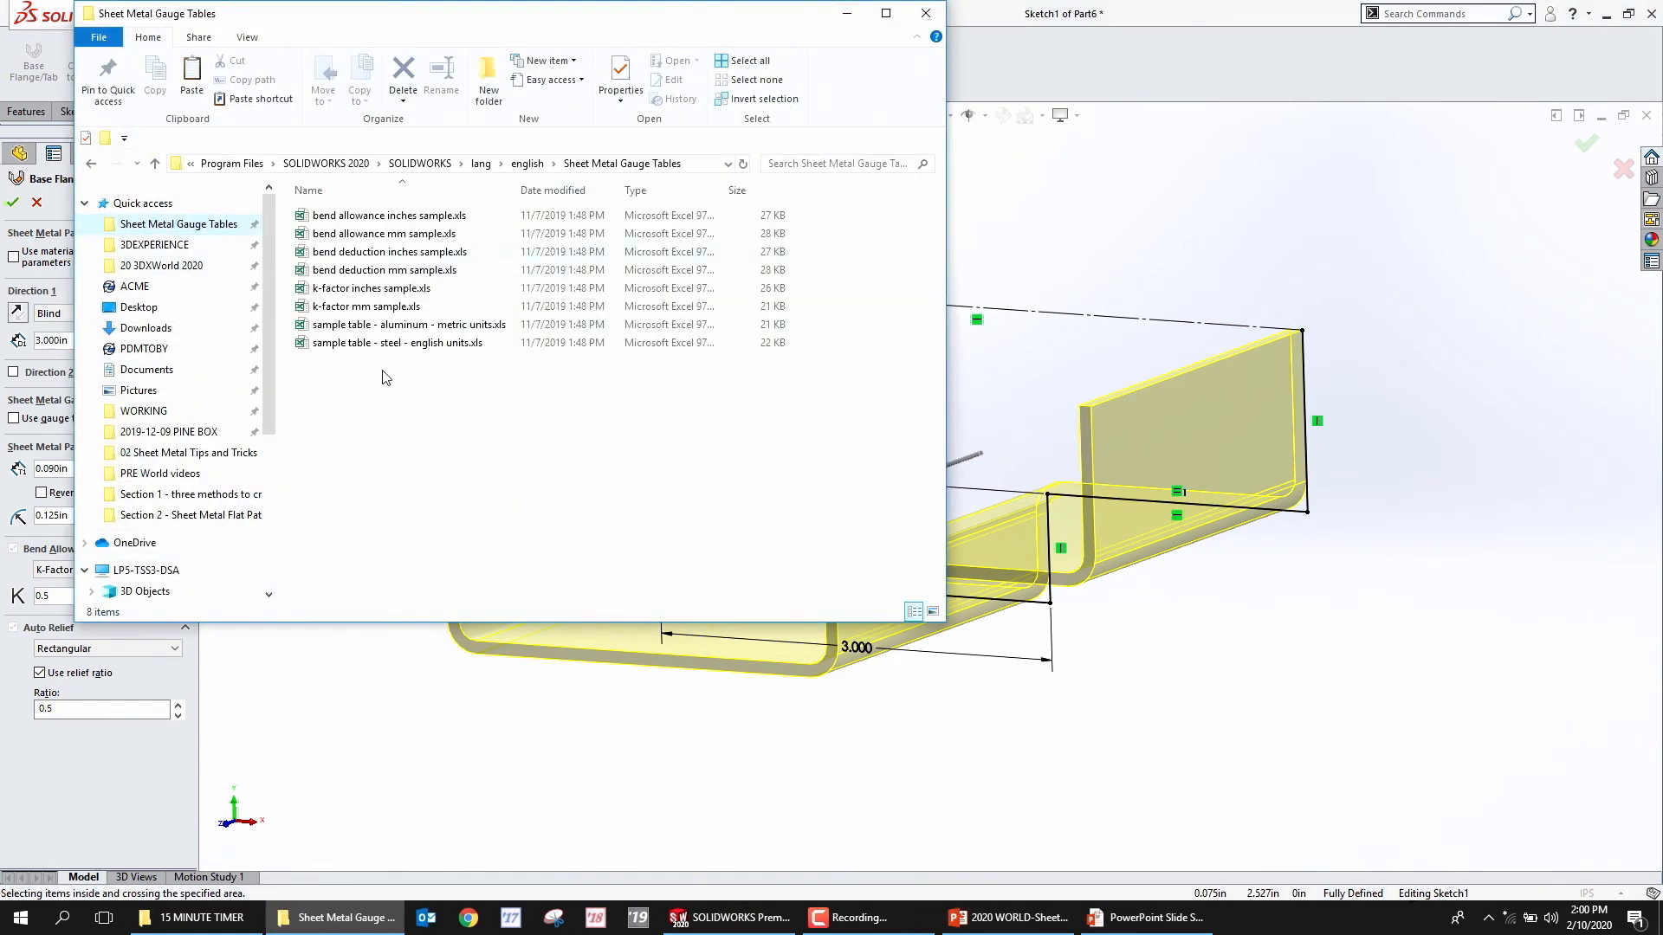
{"action": "double_click", "coordinate": [387, 343]}
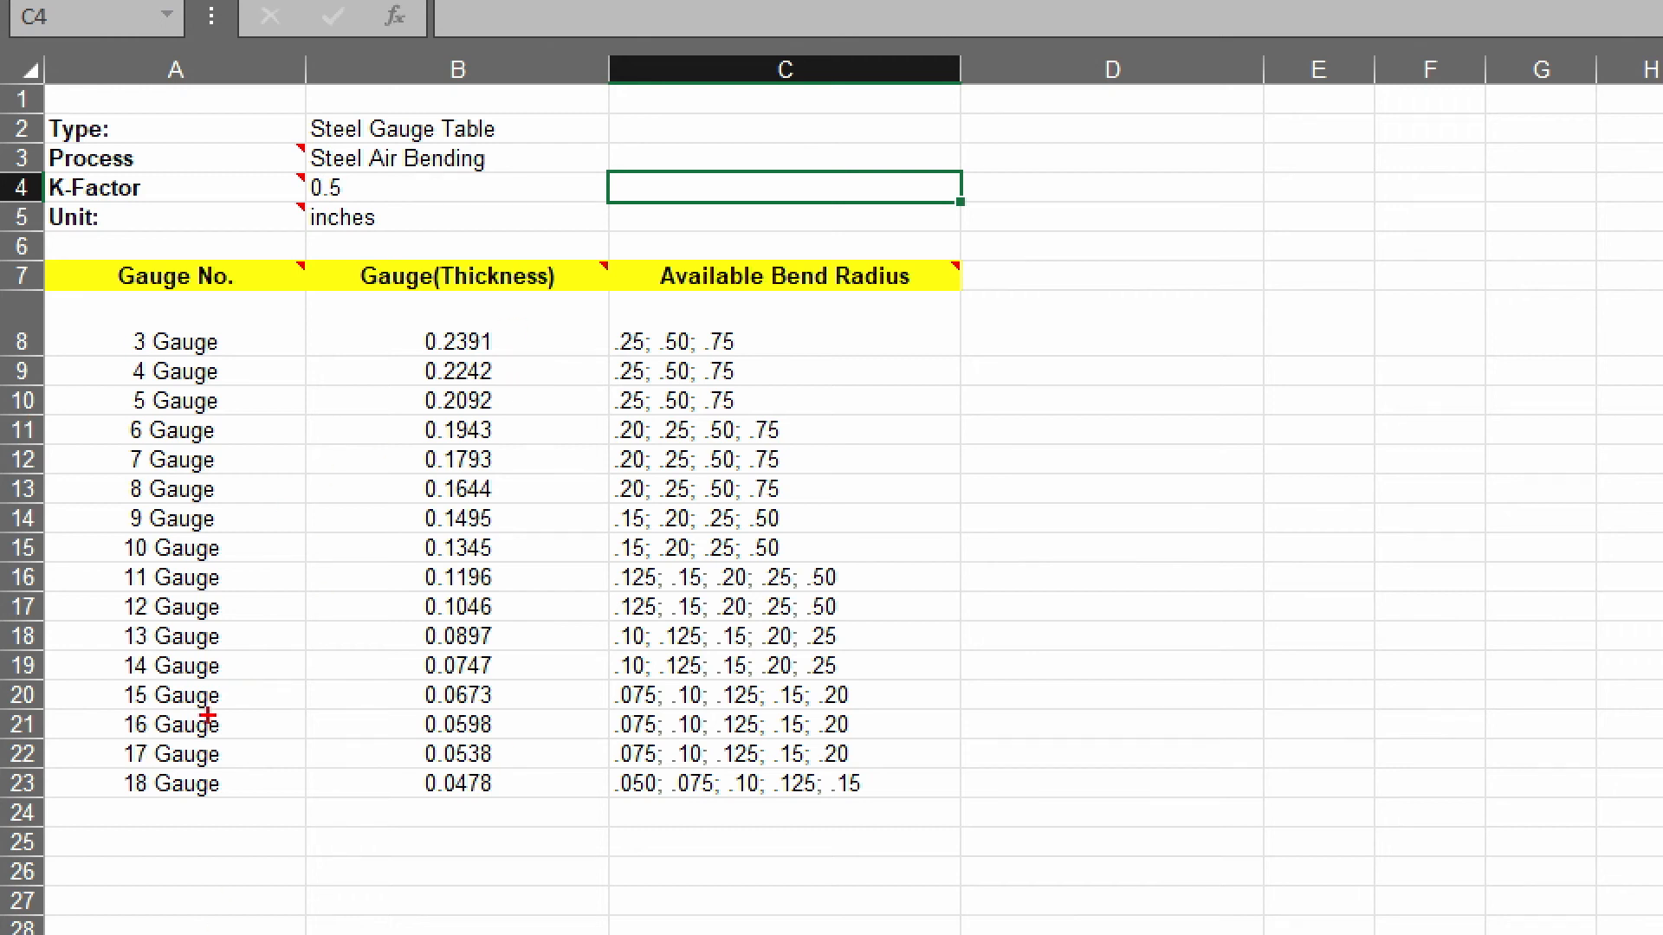
Examine the 12 Gauge row's thickness and available bend radii in the steel gauge table, and return to SOLIDWORKS
{"action": "left_click_drag", "start_coordinate": [292, 234], "coordinate": [407, 232]}
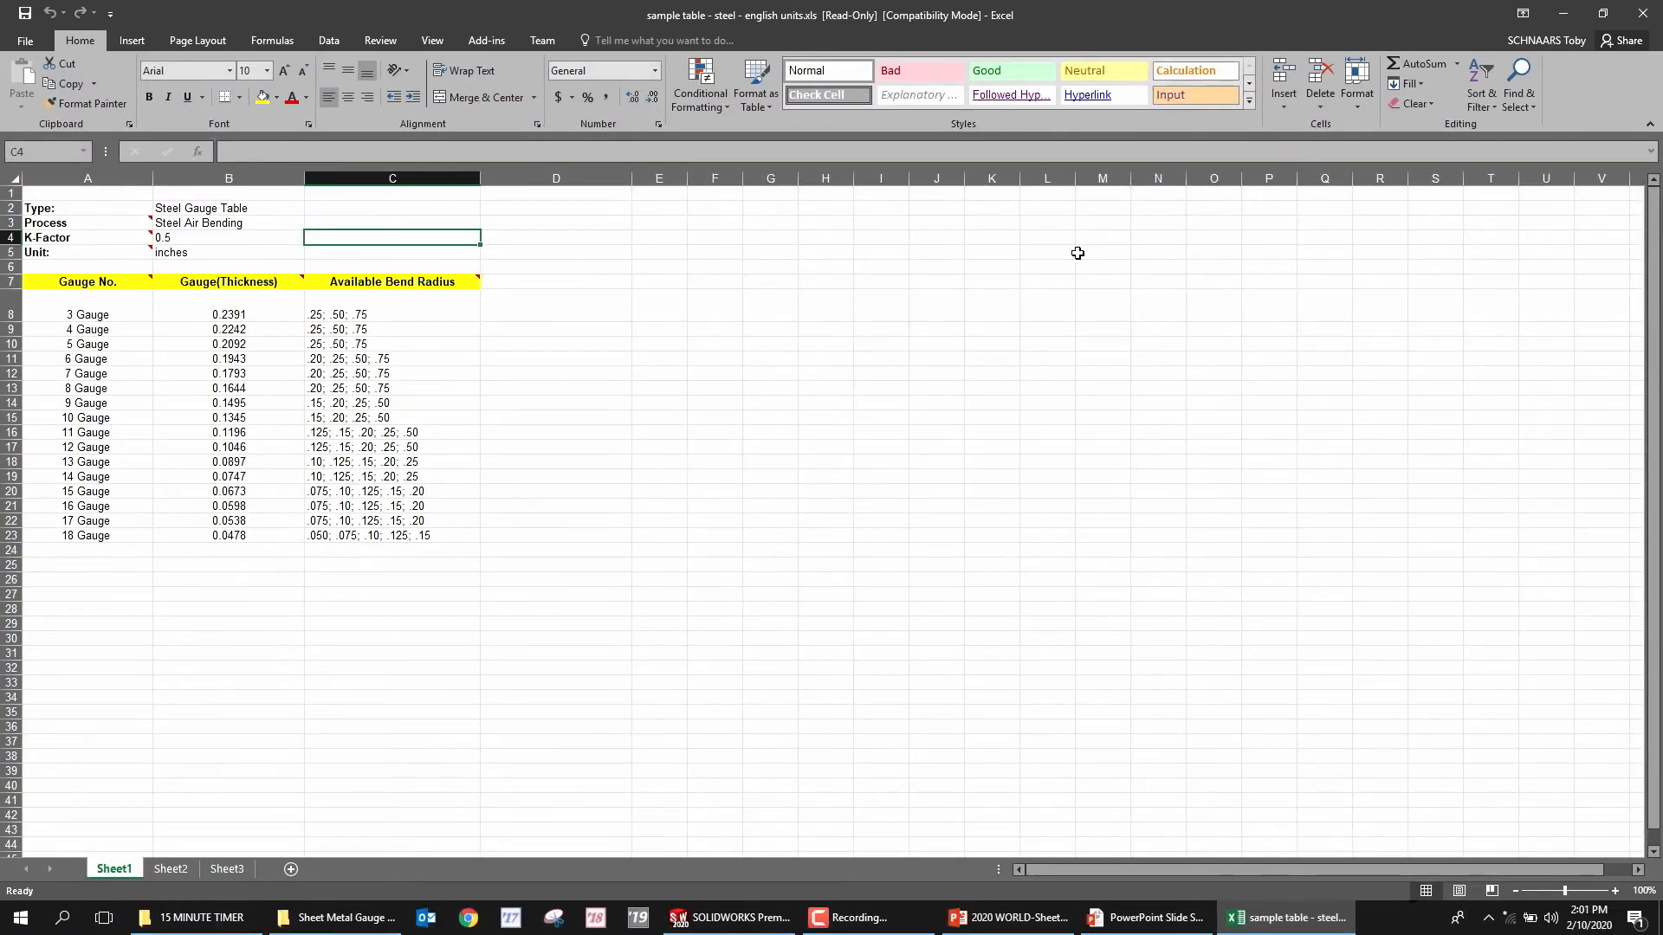
{"action": "left_click", "coordinate": [111, 448]}
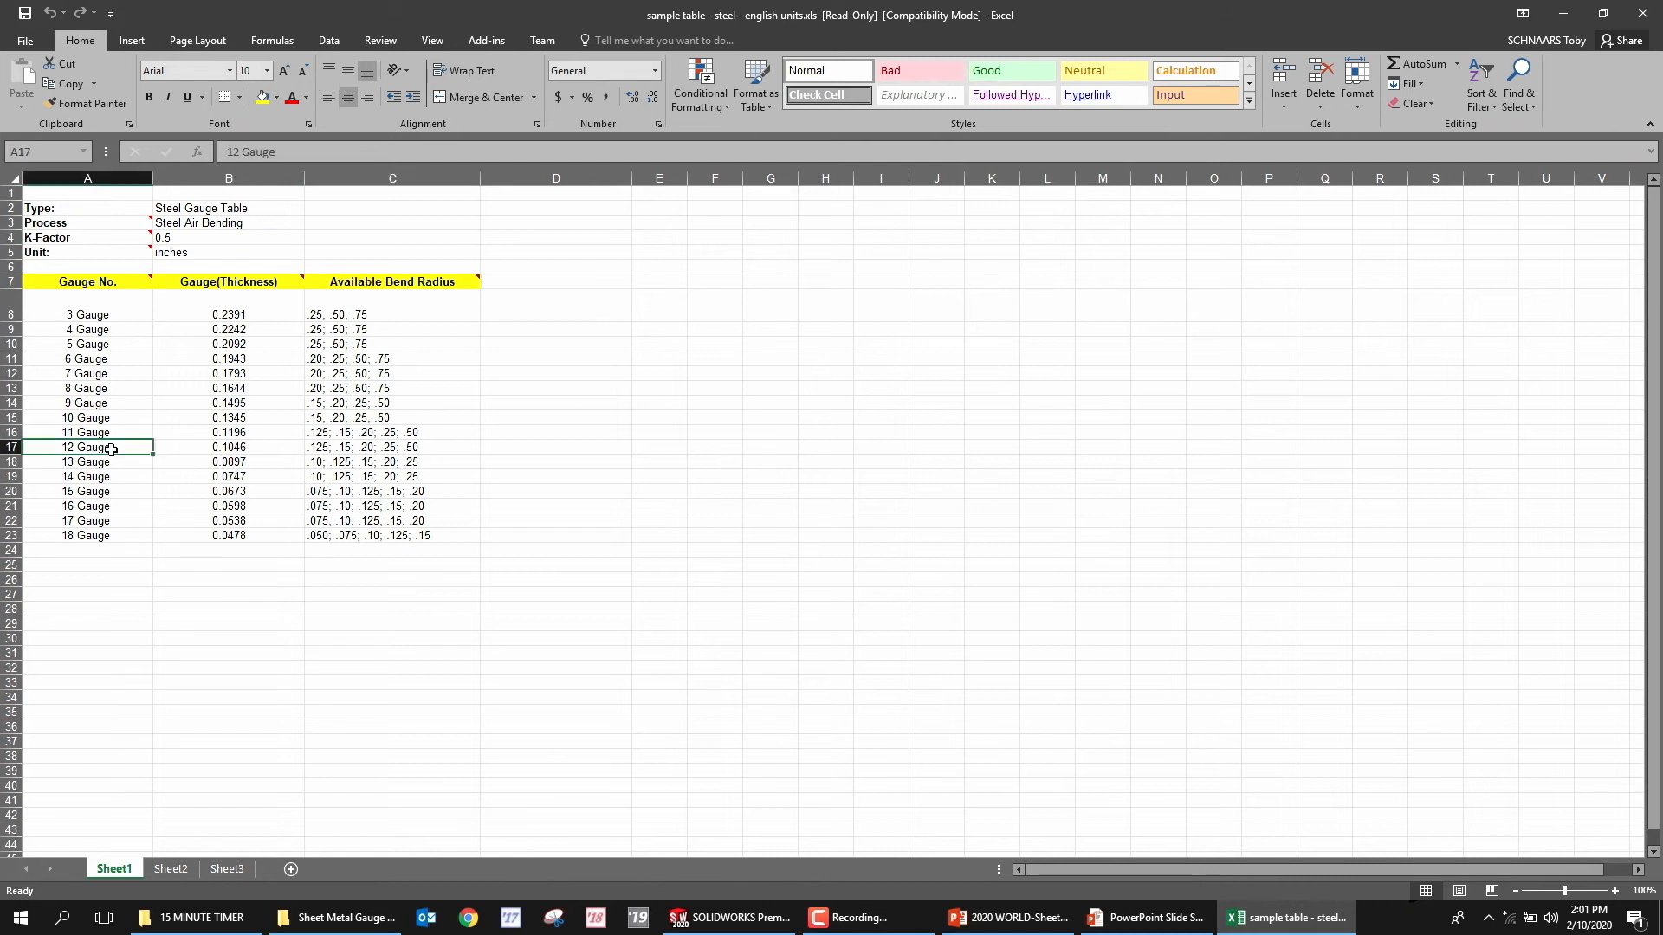
{"action": "left_click_drag", "start_coordinate": [325, 449], "coordinate": [122, 437]}
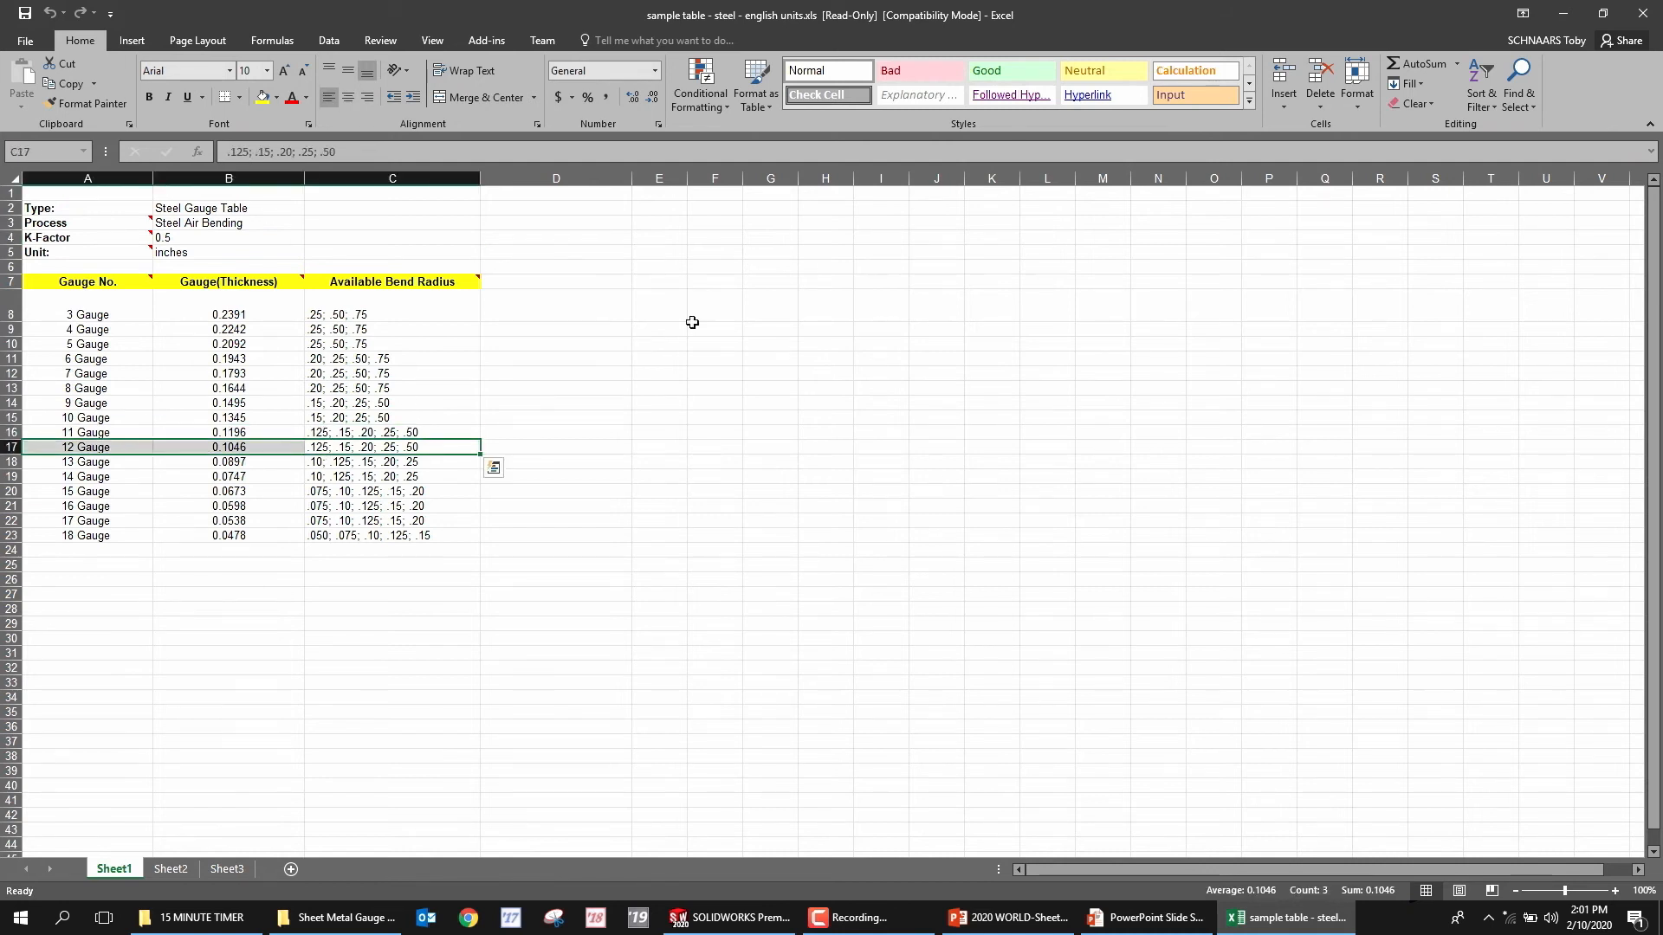
{"action": "left_click", "coordinate": [1571, 13]}
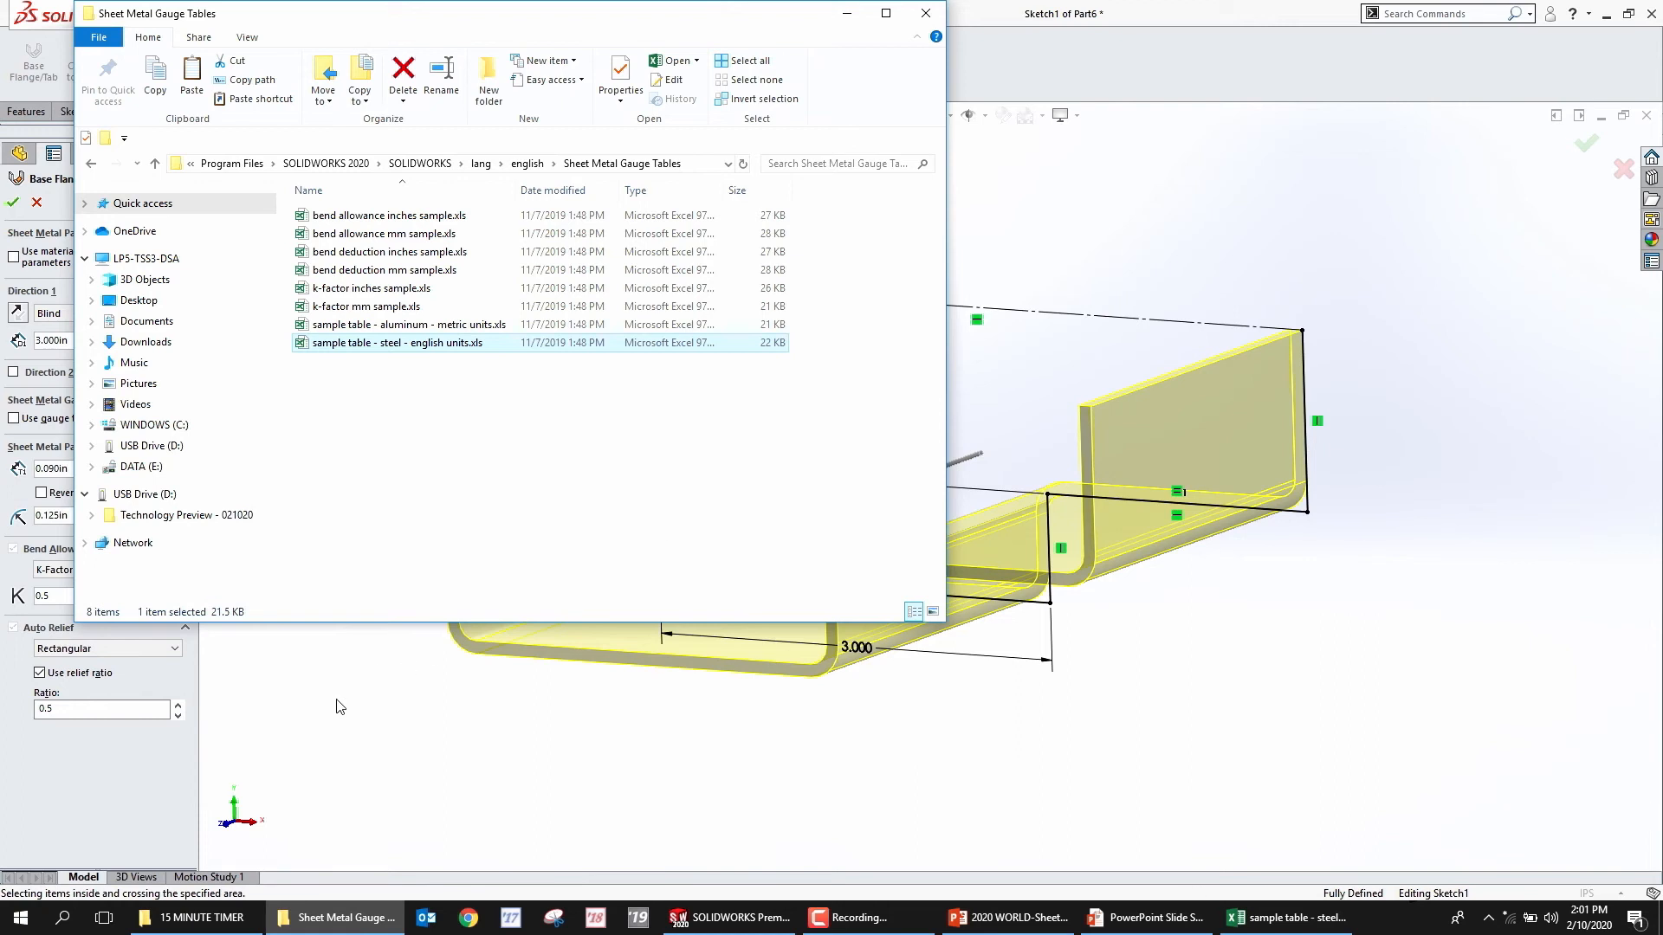
{"action": "left_click", "coordinate": [279, 578]}
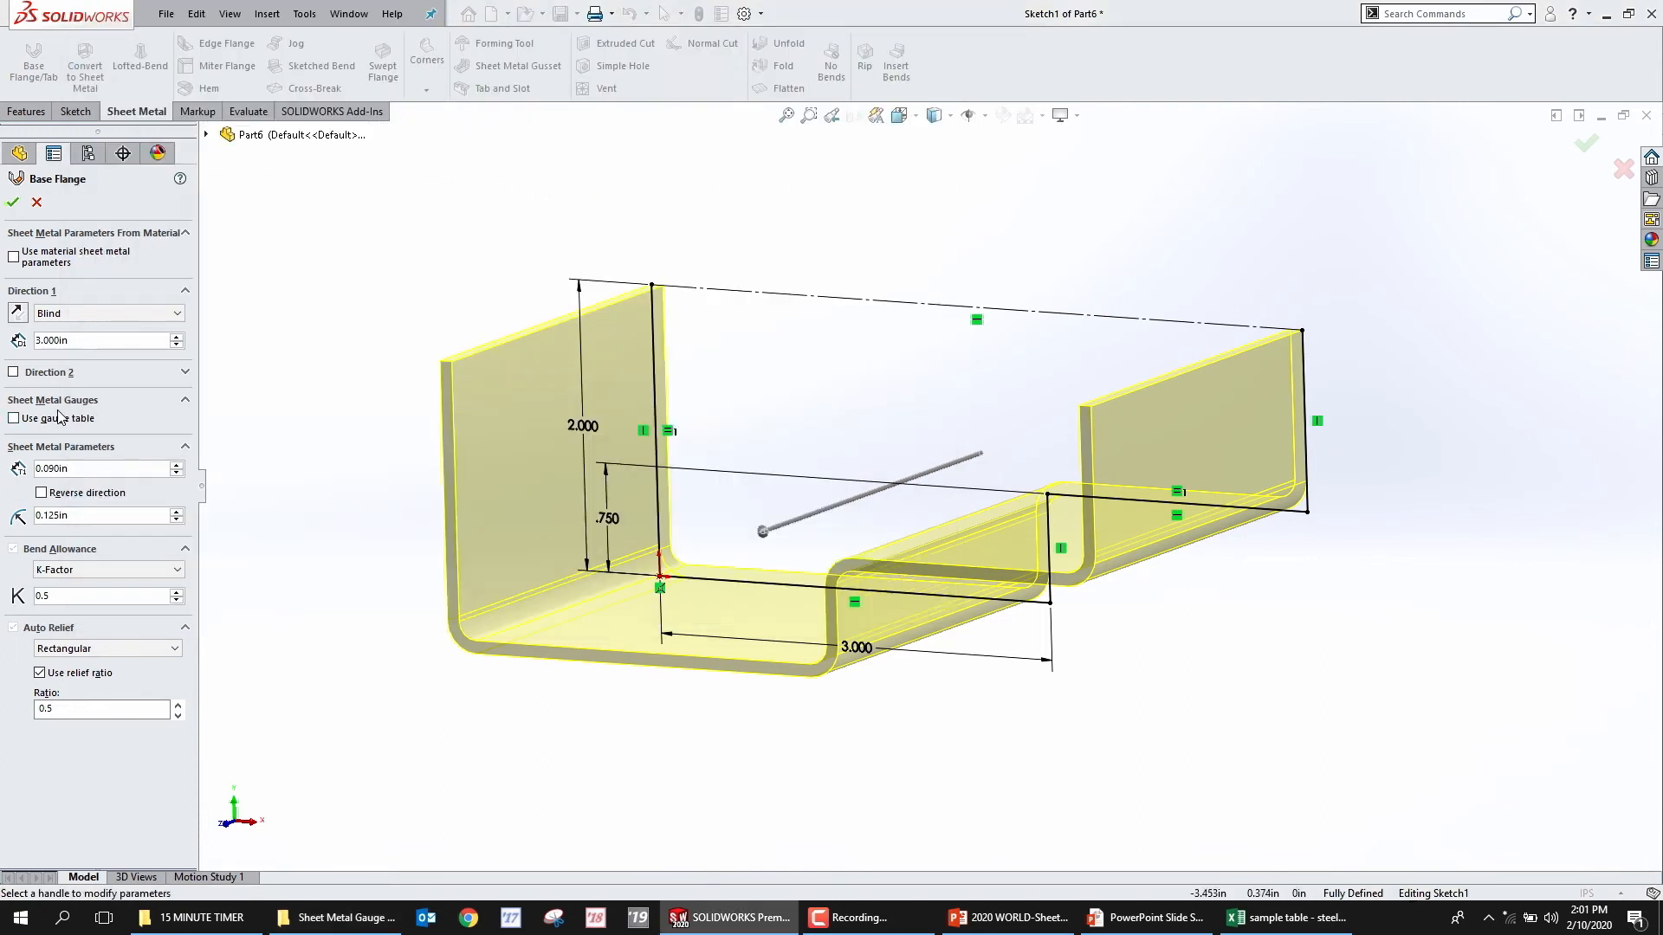
Enable a gauge table for the base flange and choose the sample steel table in English units
{"action": "left_click", "coordinate": [14, 419]}
{"action": "left_click", "coordinate": [145, 444]}
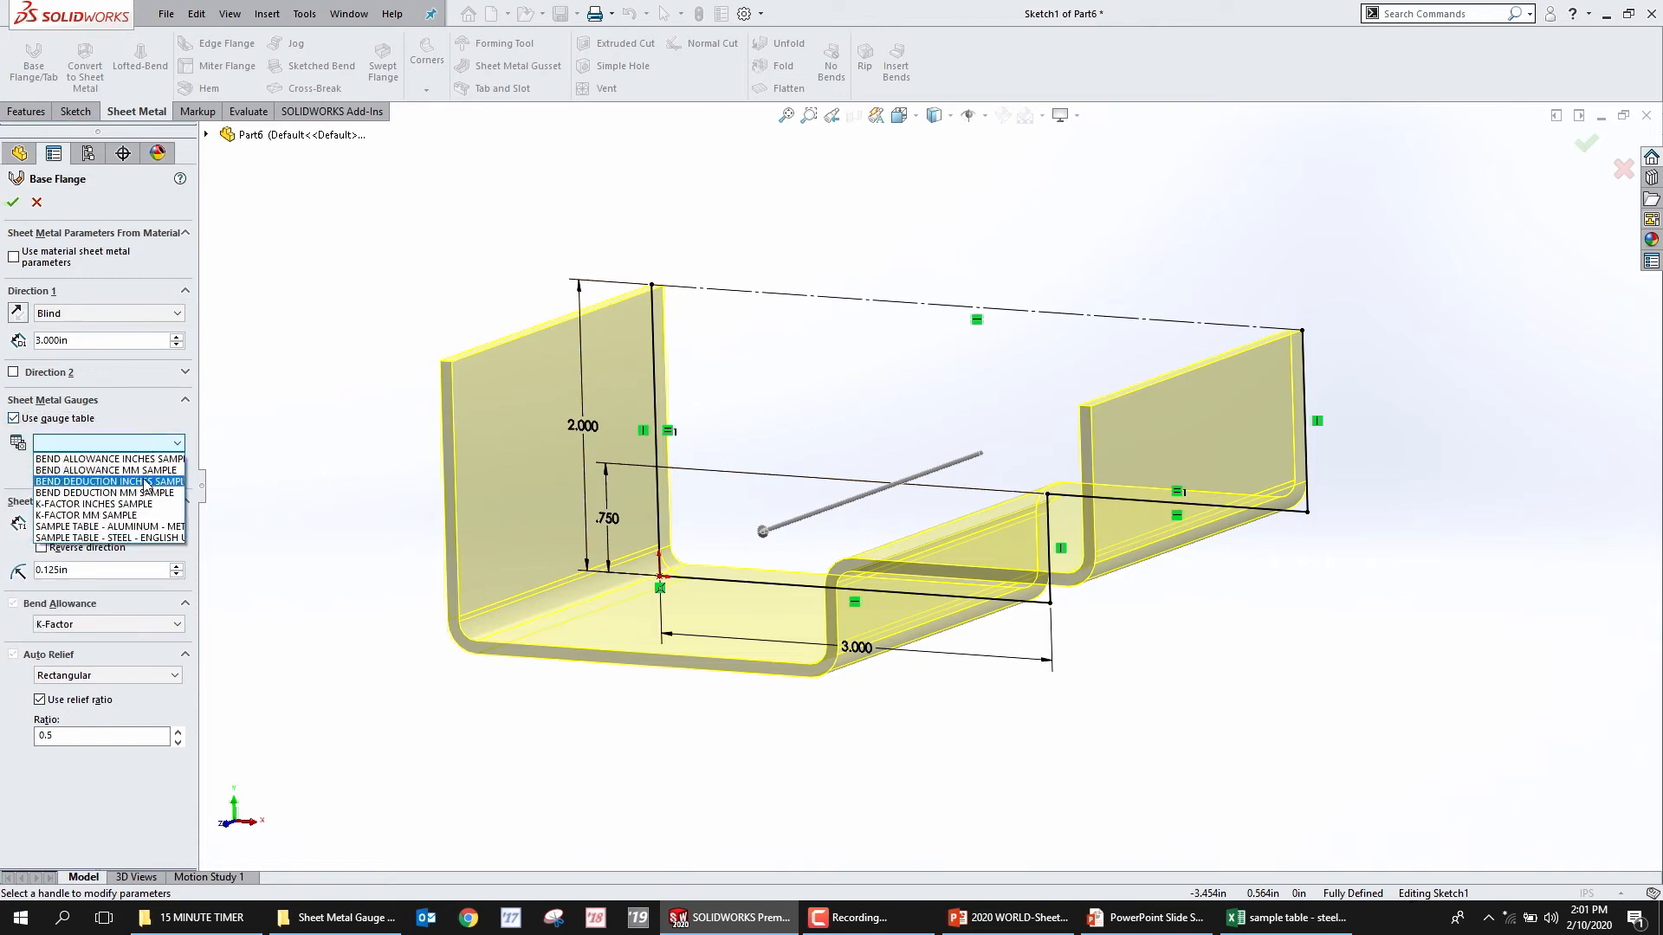
{"action": "left_click", "coordinate": [148, 538]}
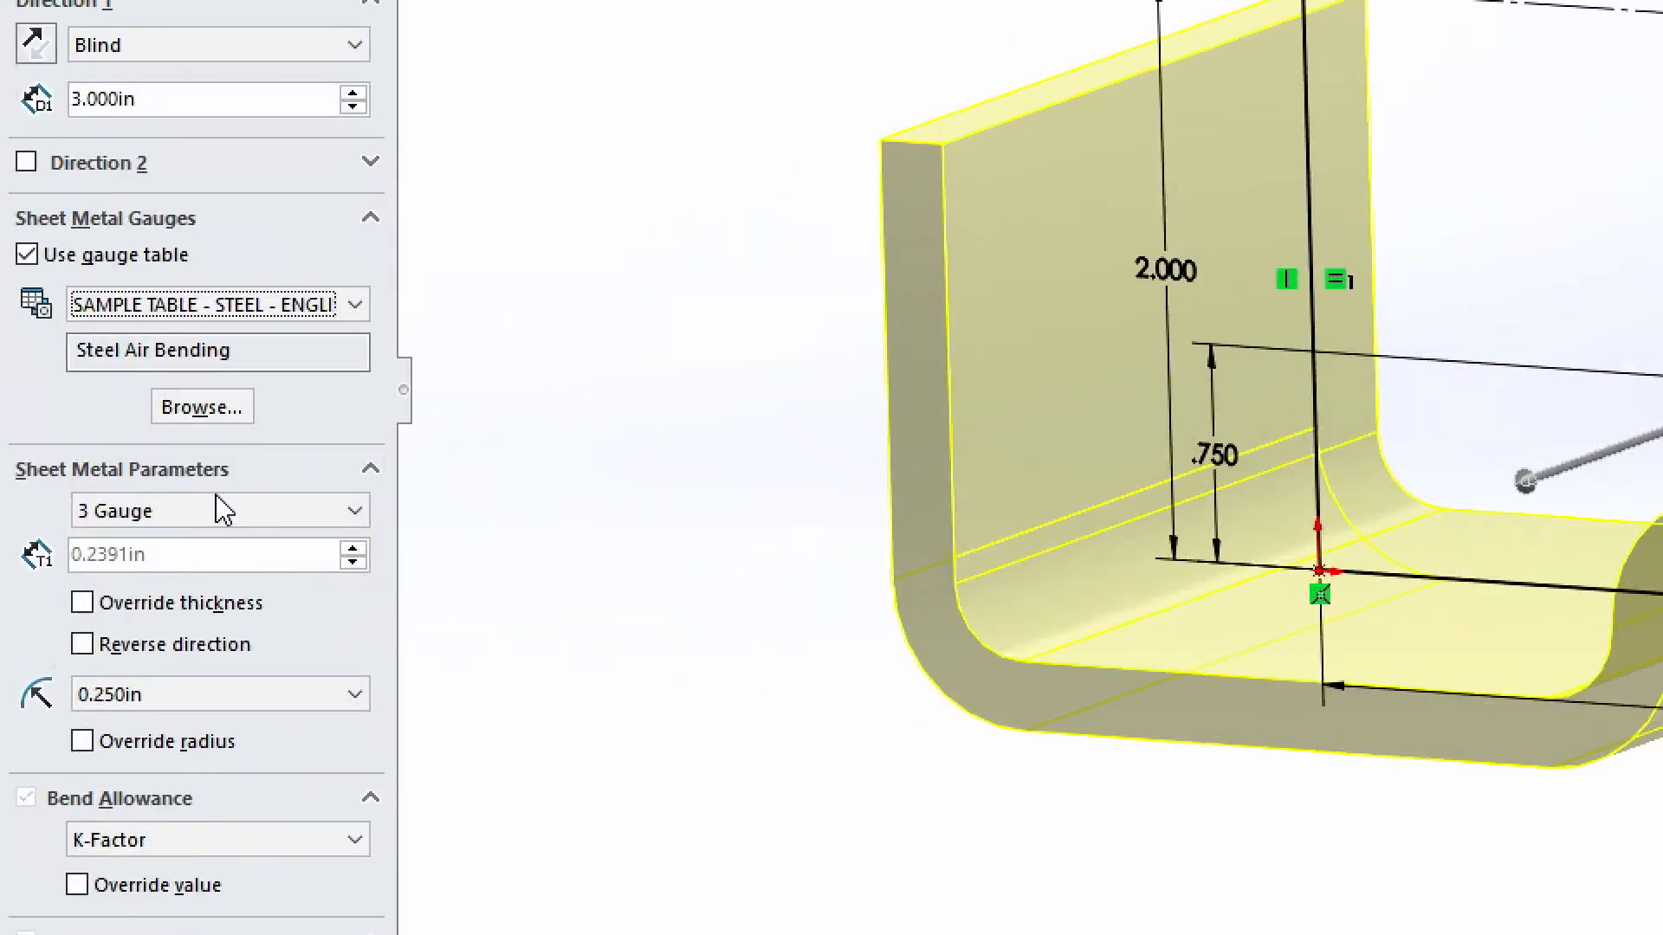
Set the base flange to 12 Gauge with the 0.125 in bend radius from the gauge table
{"action": "left_click", "coordinate": [223, 511]}
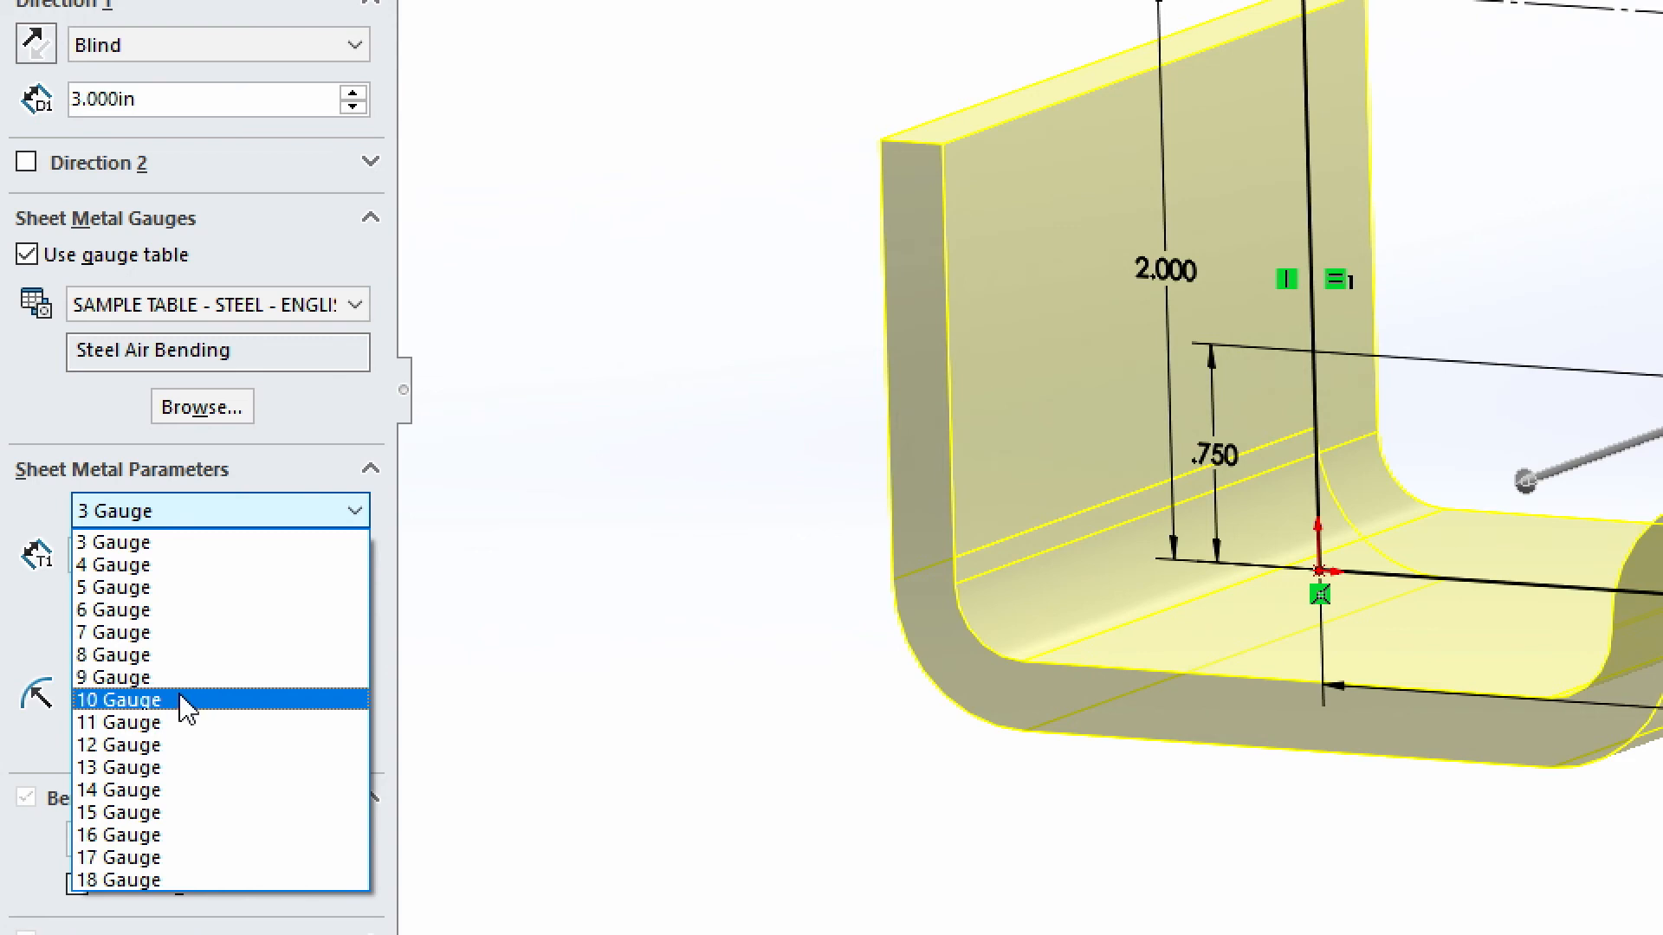
{"action": "left_click", "coordinate": [119, 744]}
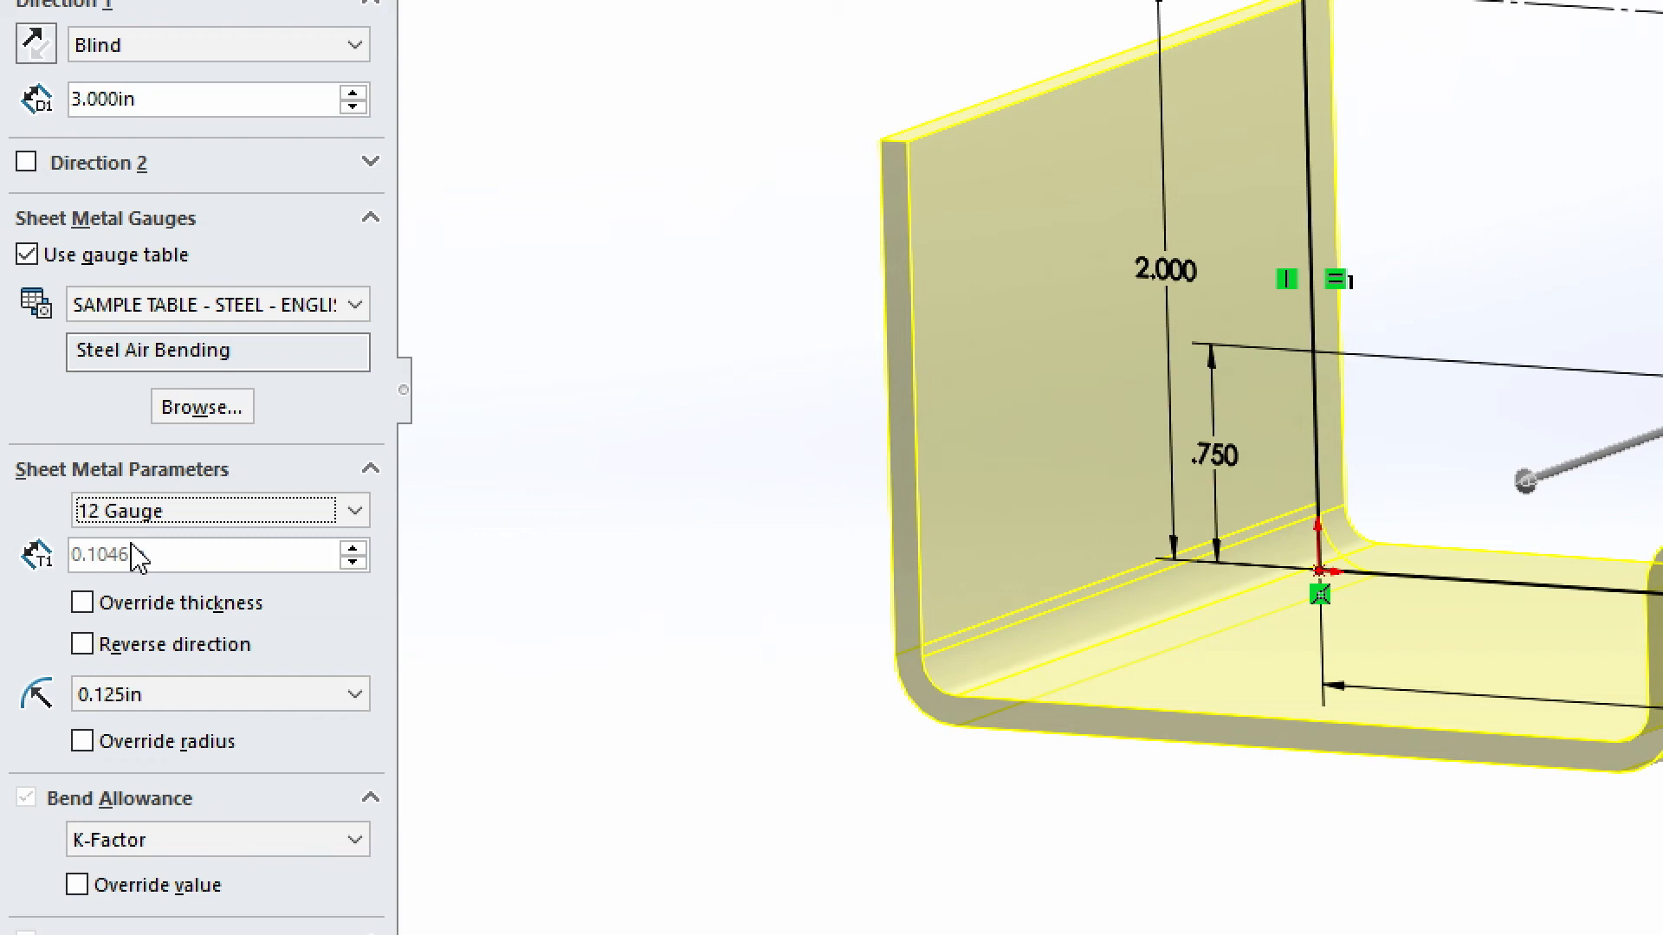
{"action": "left_click", "coordinate": [213, 698]}
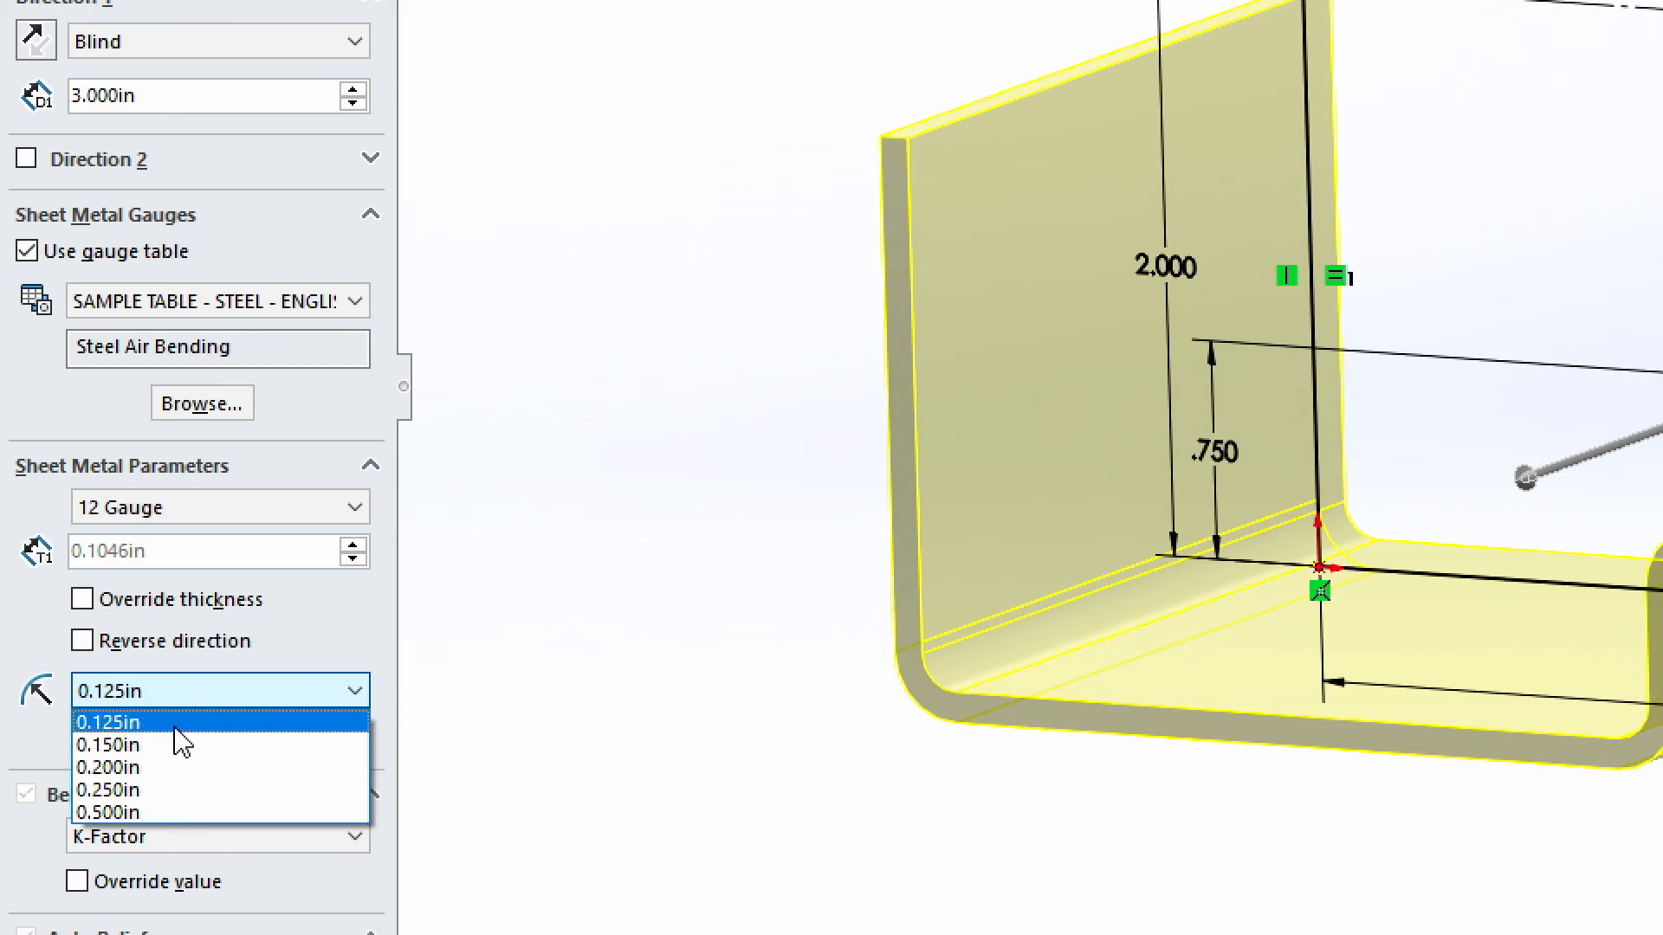
{"action": "left_click", "coordinate": [193, 689]}
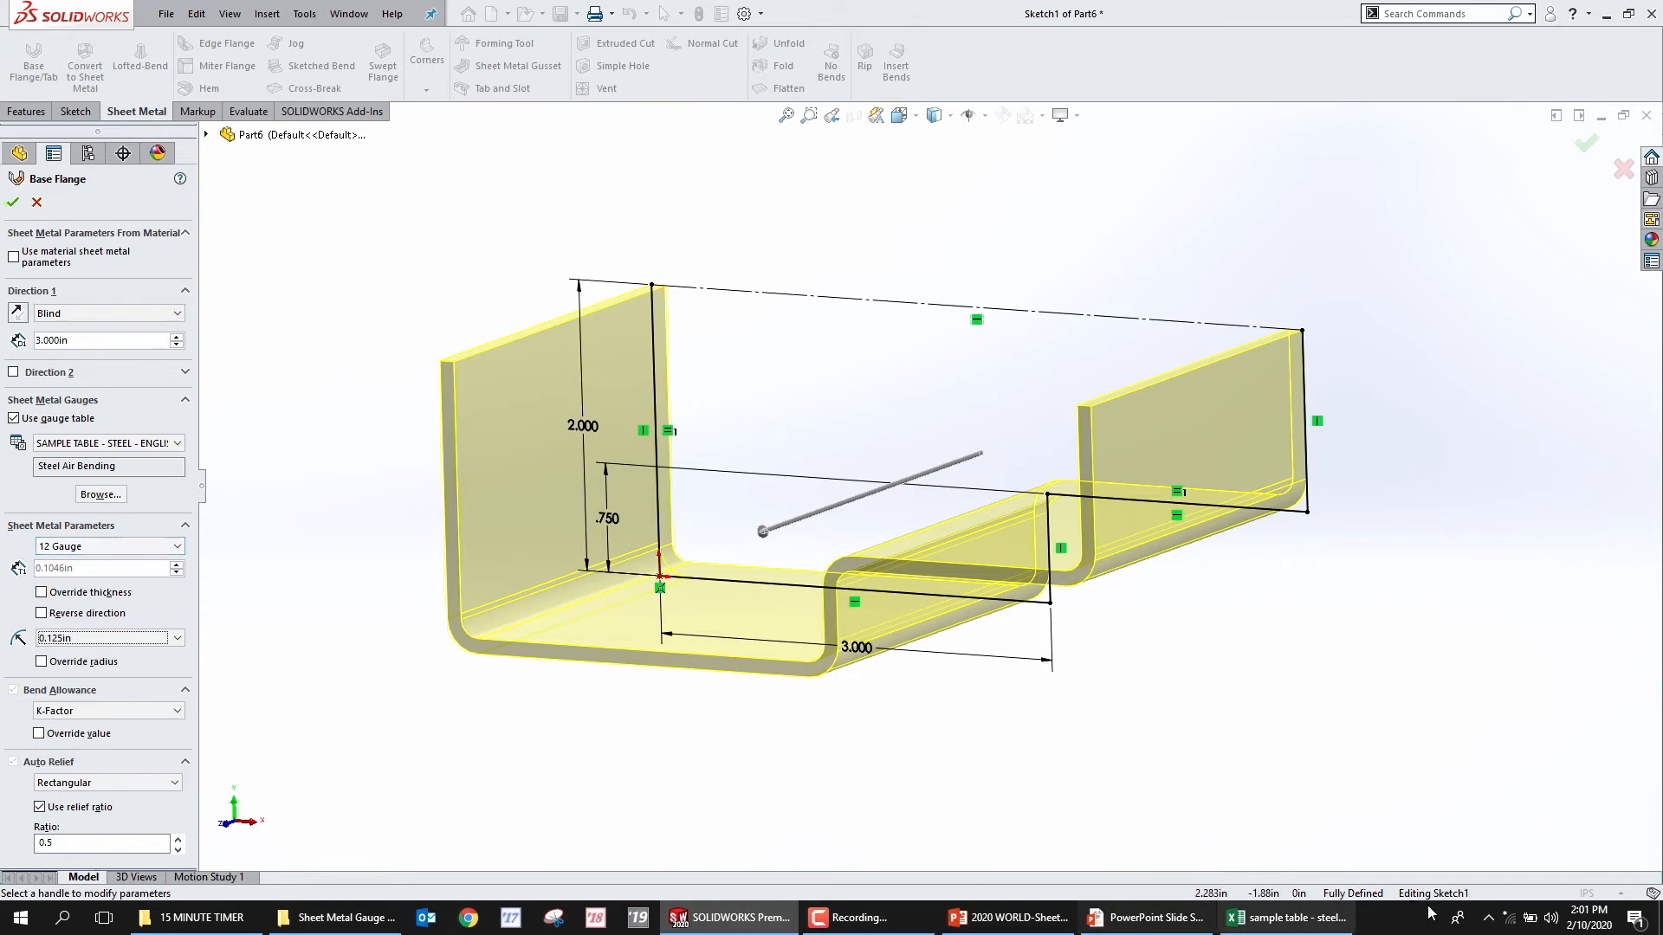
In the Excel gauge table, add a "3/4 inch" row with thickness .750 and bend radii "1,1.25,1.5,1.", and return to SOLIDWORKS
{"action": "left_click", "coordinate": [1289, 917]}
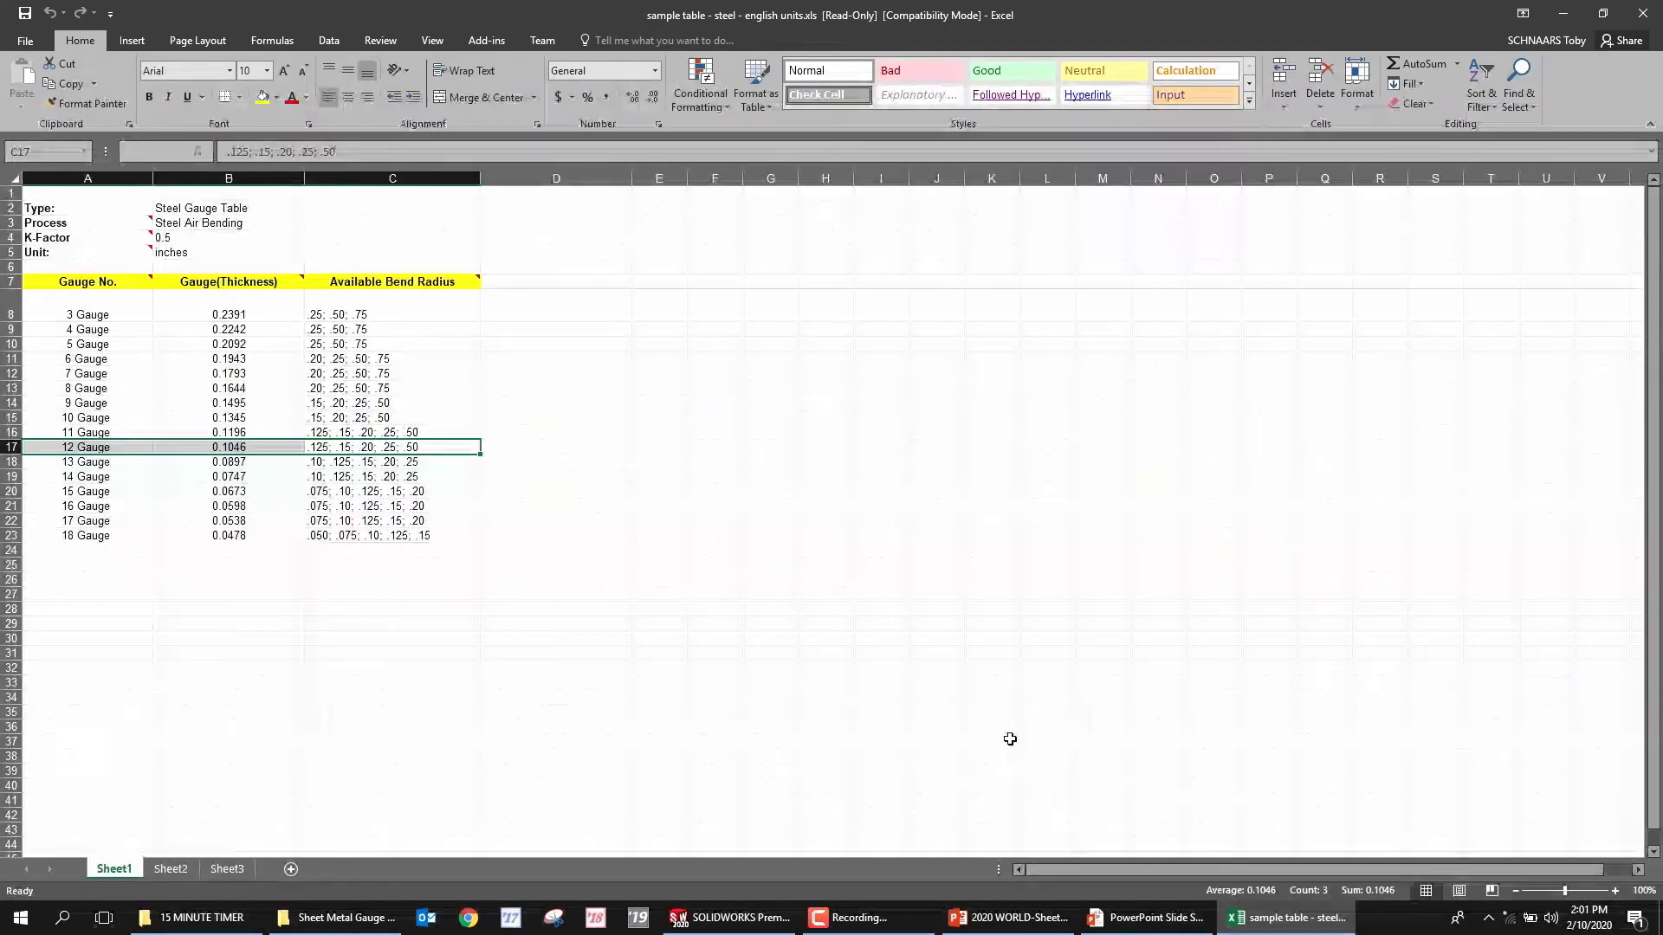
{"action": "left_click", "coordinate": [97, 552]}
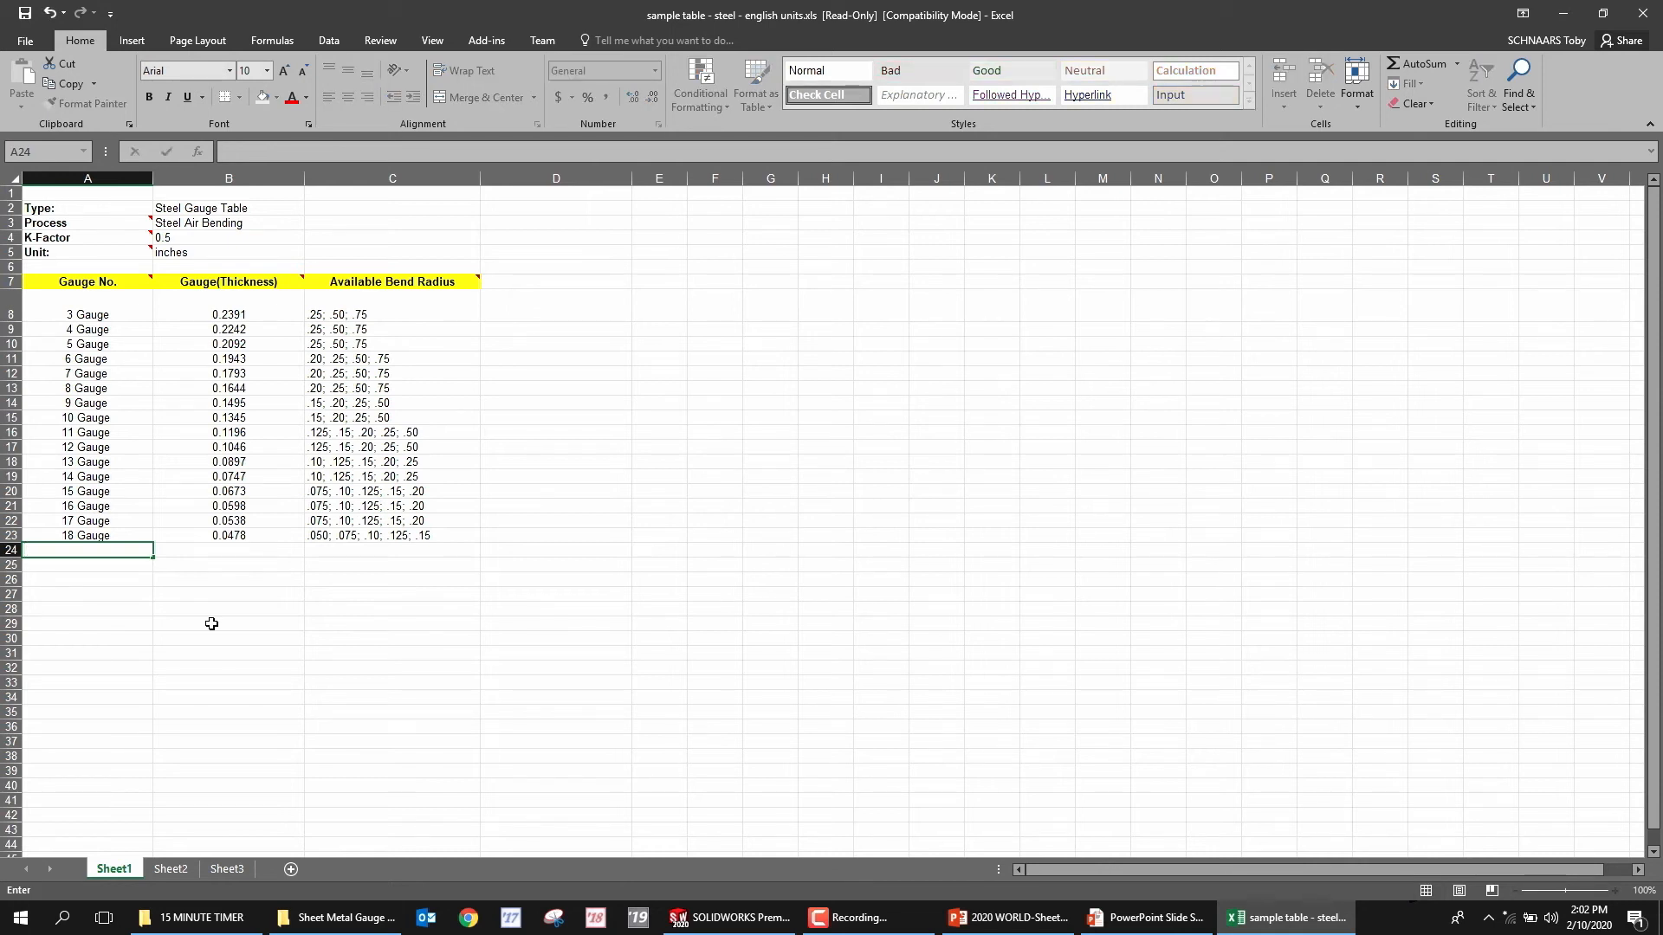
{"action": "type", "text": "3/5"}
{"action": "type", "text": " inch"}
{"action": "key", "text": "Tab"}
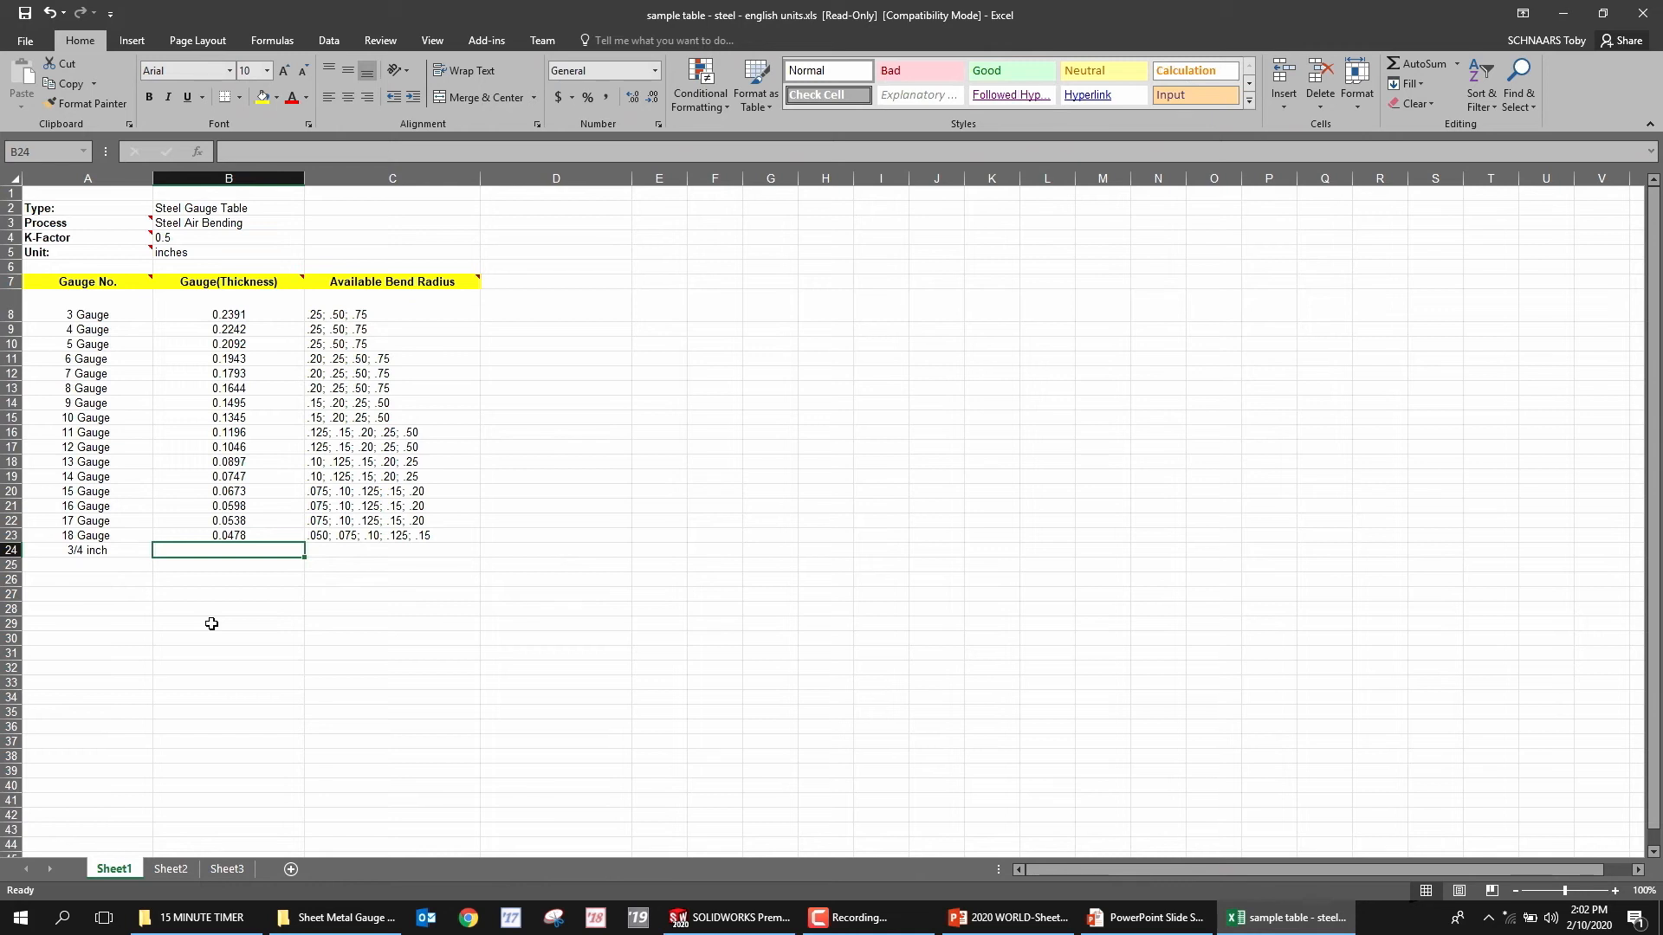
{"action": "type", "text": ".750"}
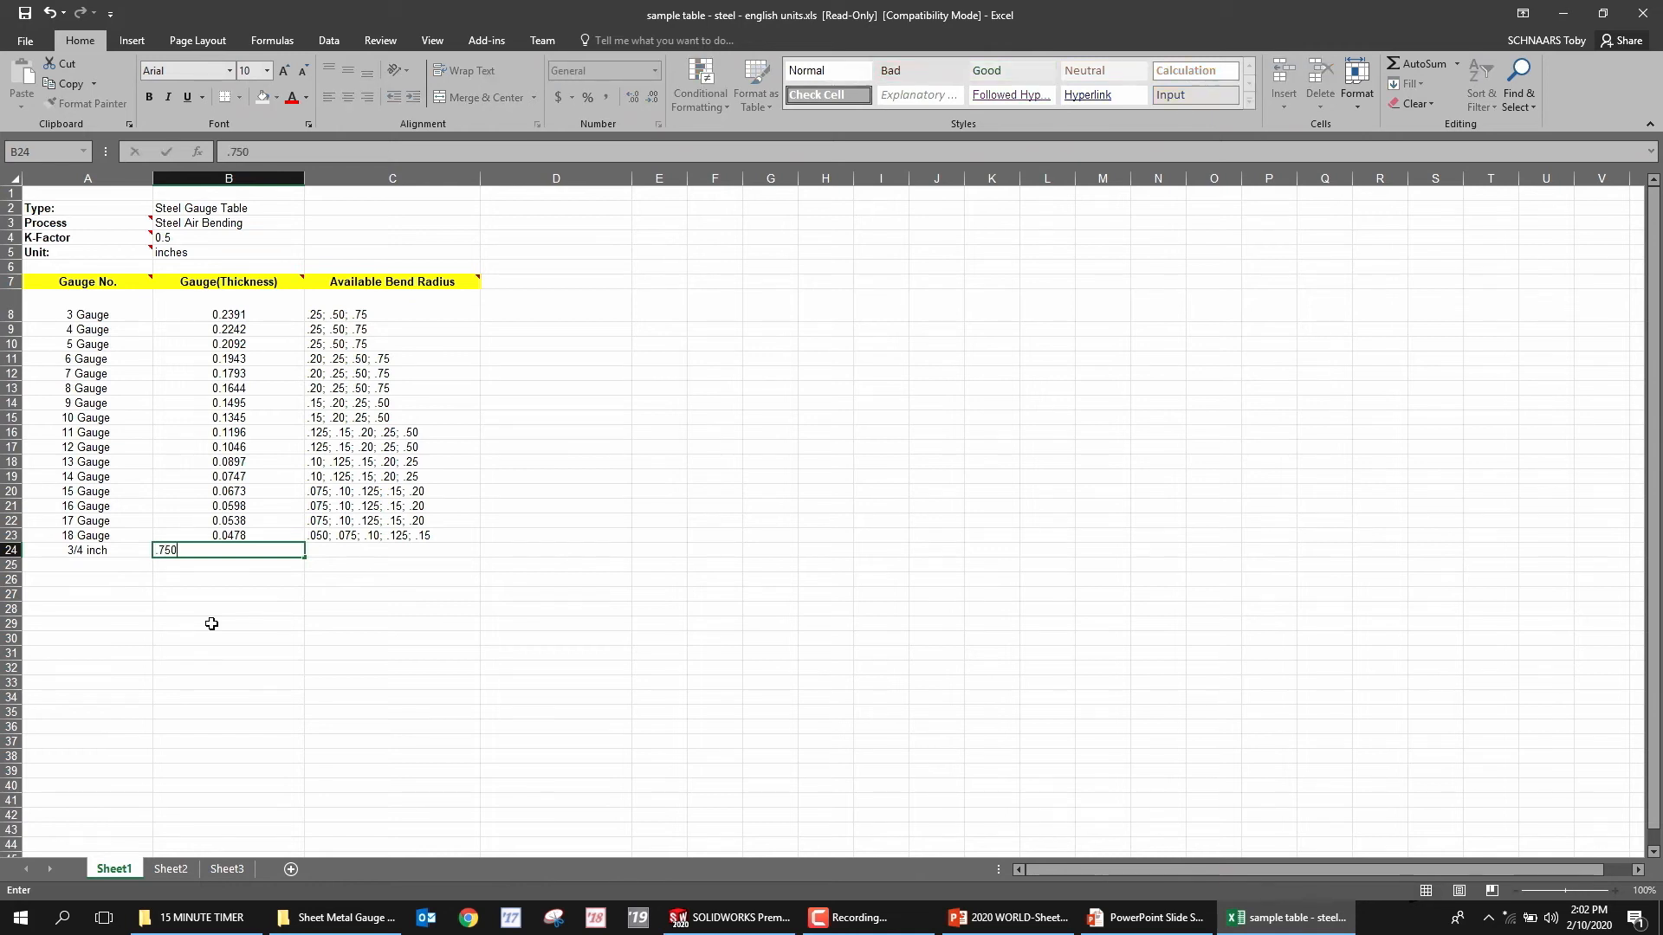
{"action": "key", "text": "Tab"}
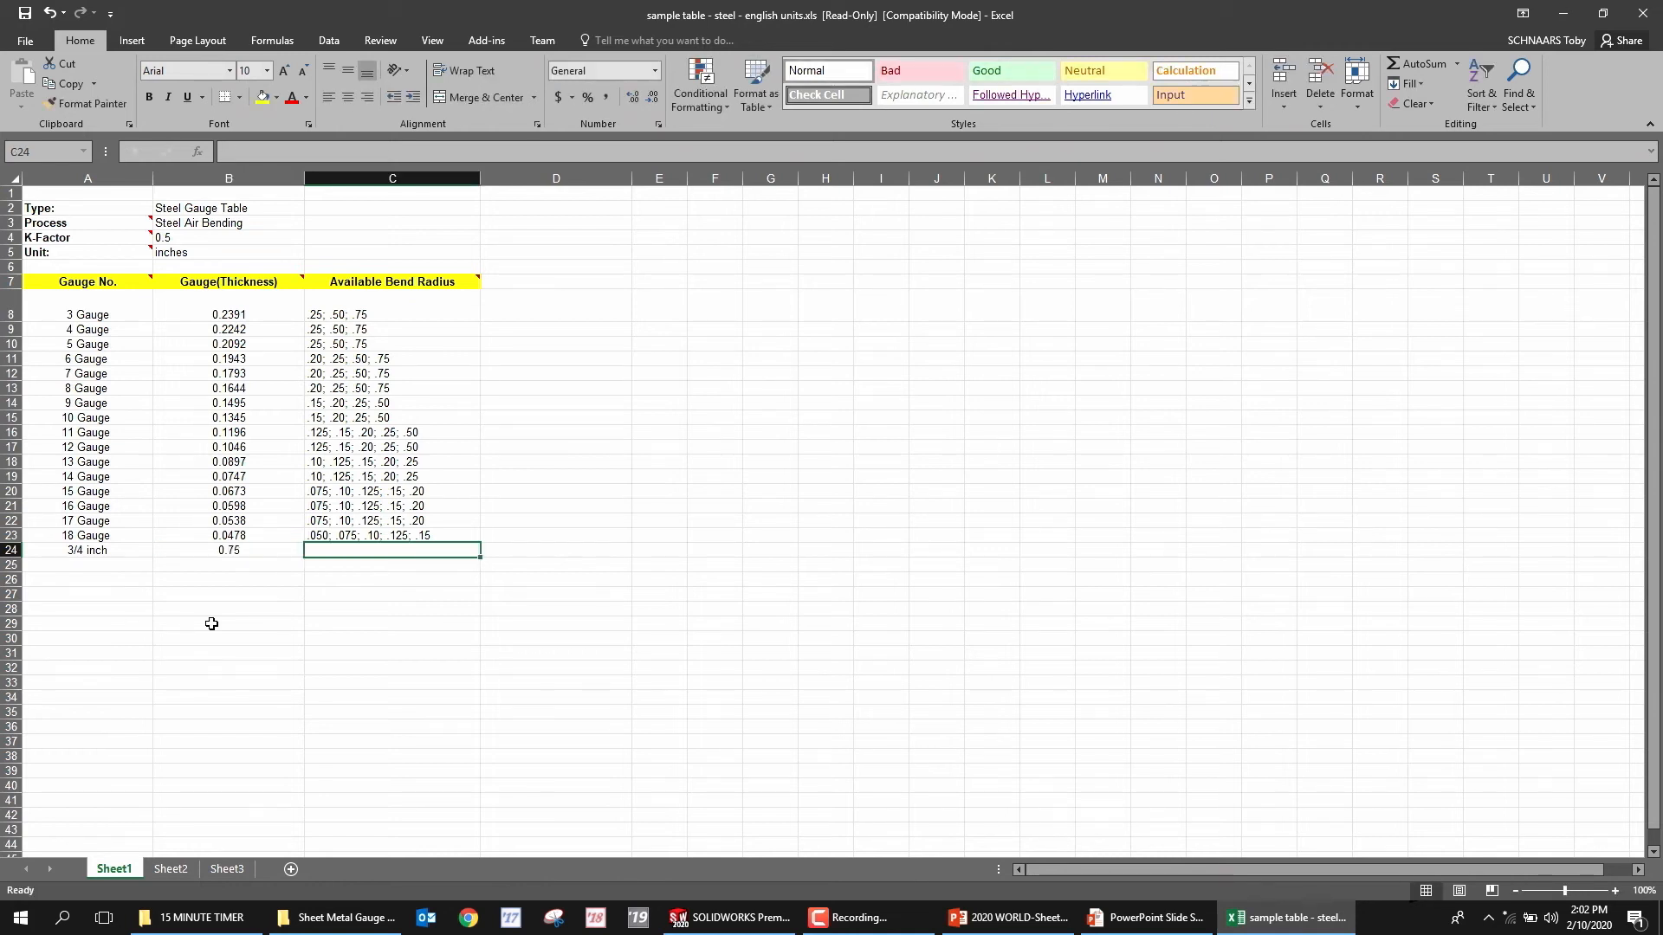
{"action": "type", "text": "1,1.25,1.5,1."}
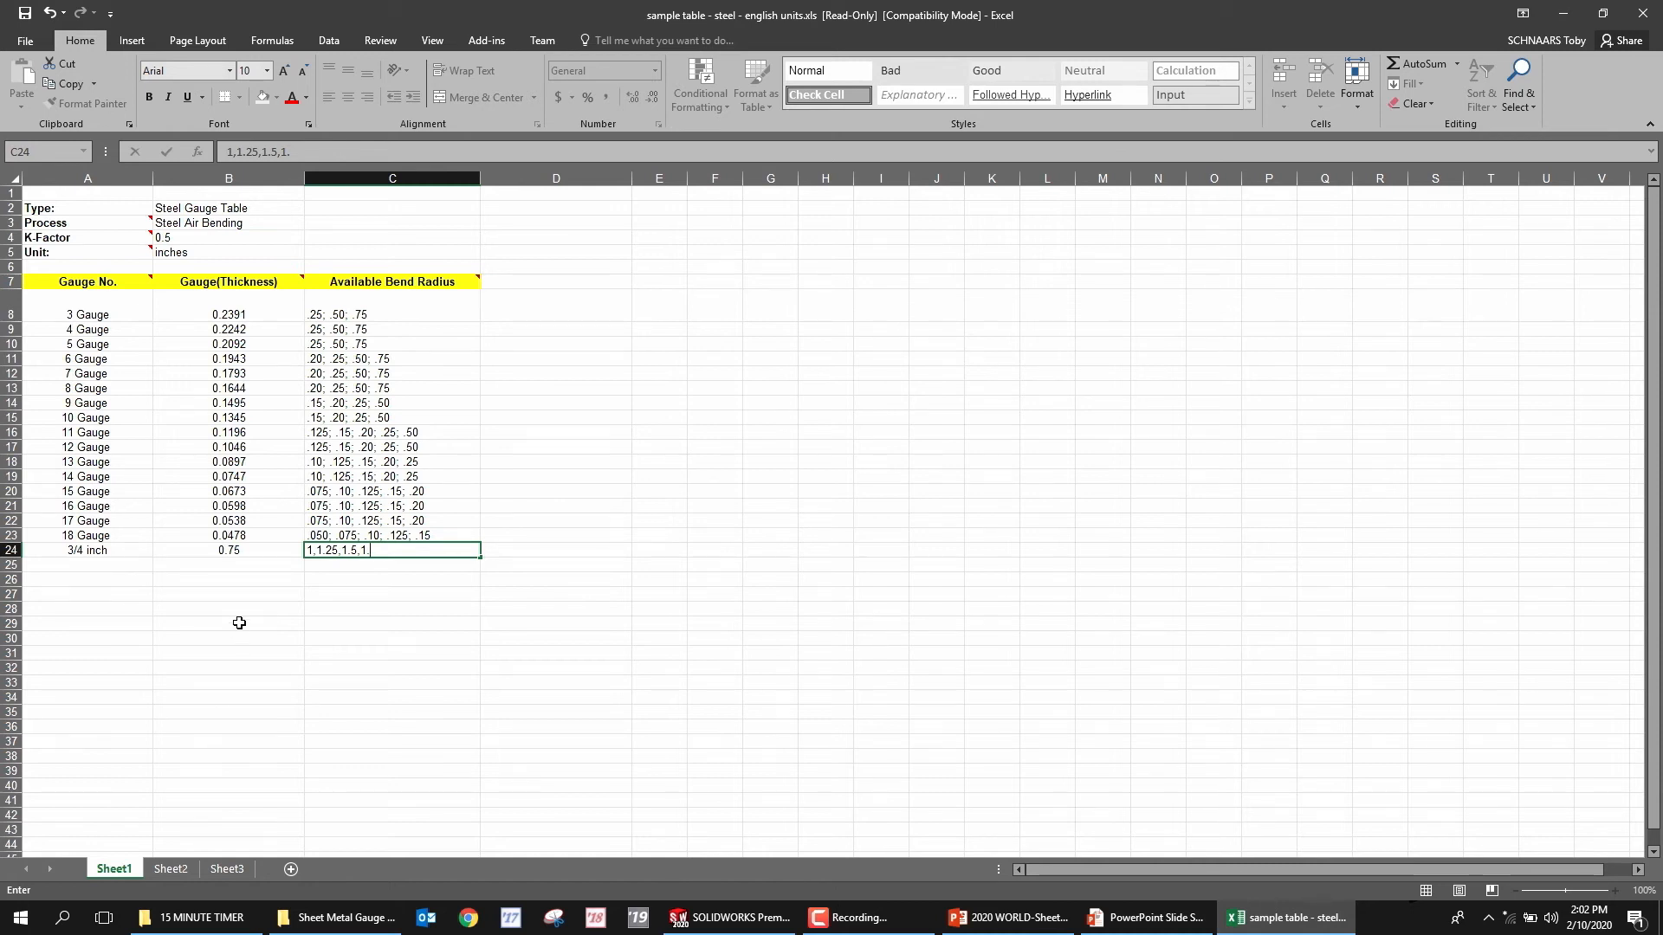
{"action": "left_click_drag", "start_coordinate": [286, 579], "coordinate": [299, 567]}
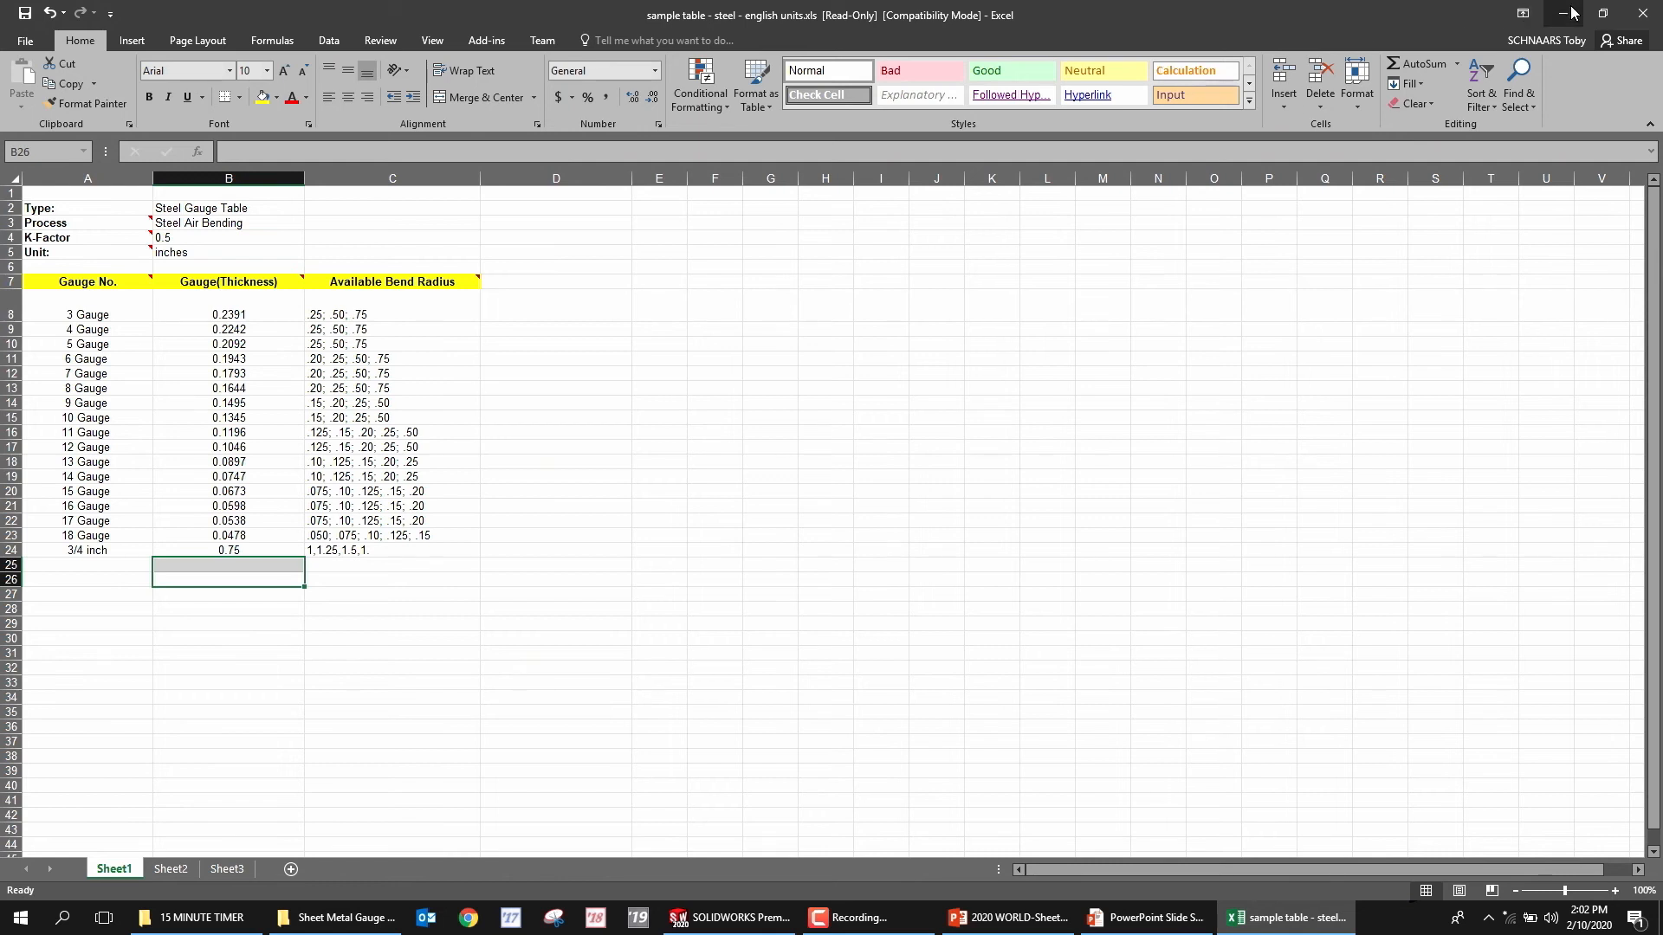
{"action": "left_click", "coordinate": [1564, 13]}
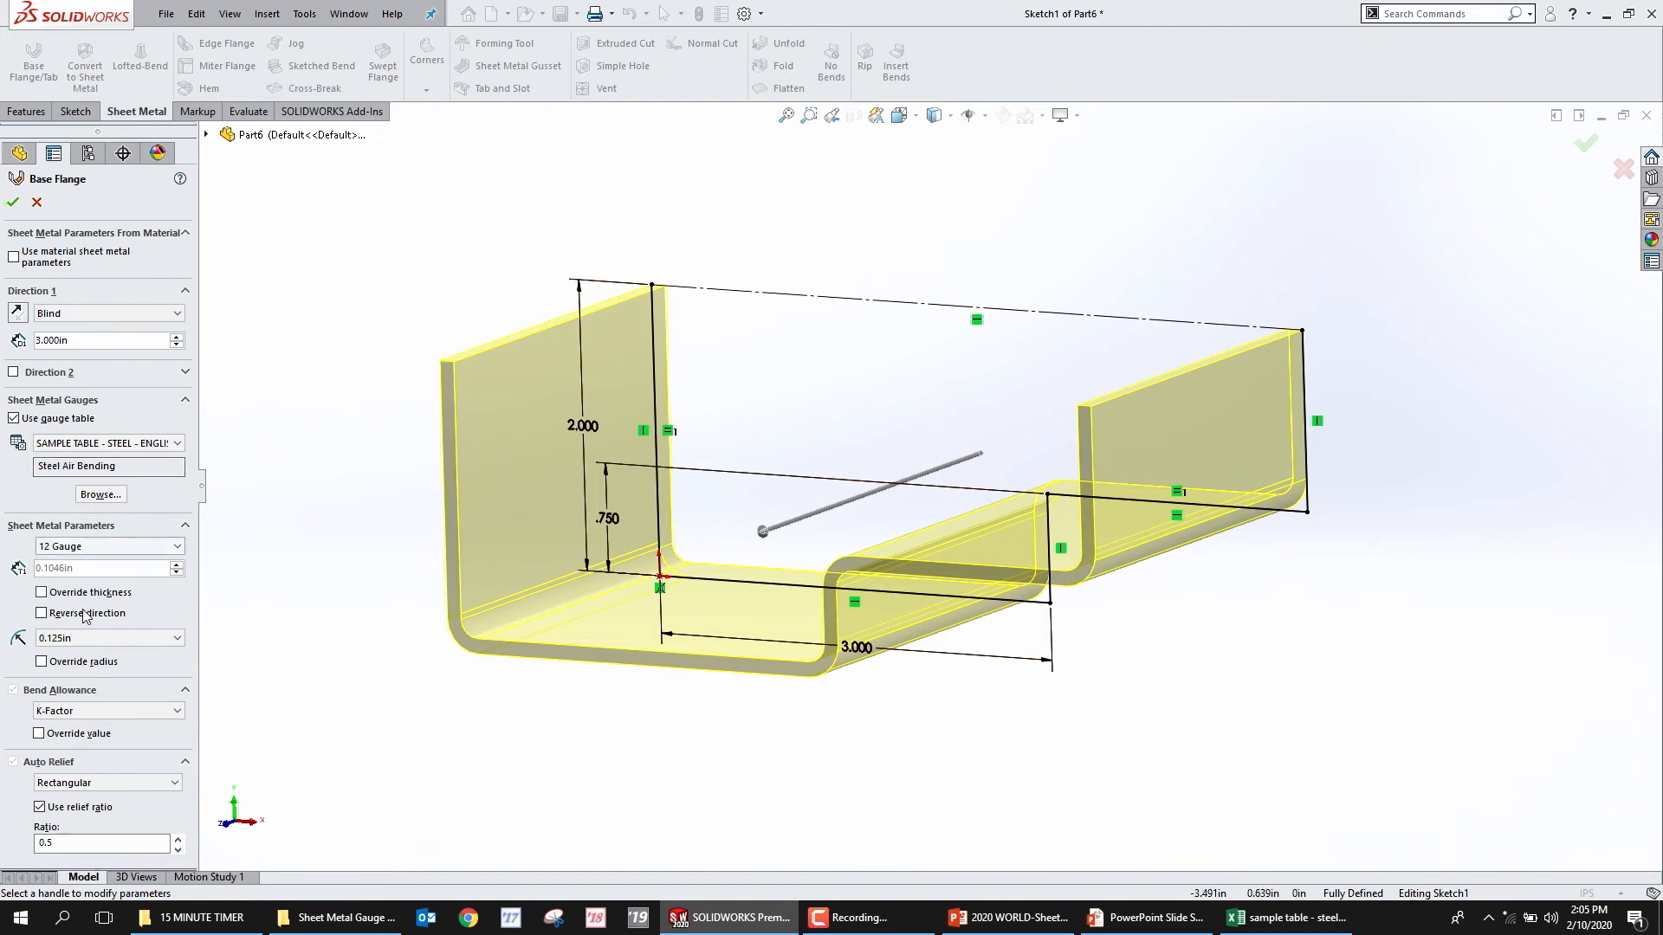
Create the base flange with the chosen gauge settings and inspect the stepped sheet metal part
{"action": "left_click", "coordinate": [12, 202]}
{"action": "middle_click_drag", "start_coordinate": [1161, 447], "coordinate": [1113, 493]}
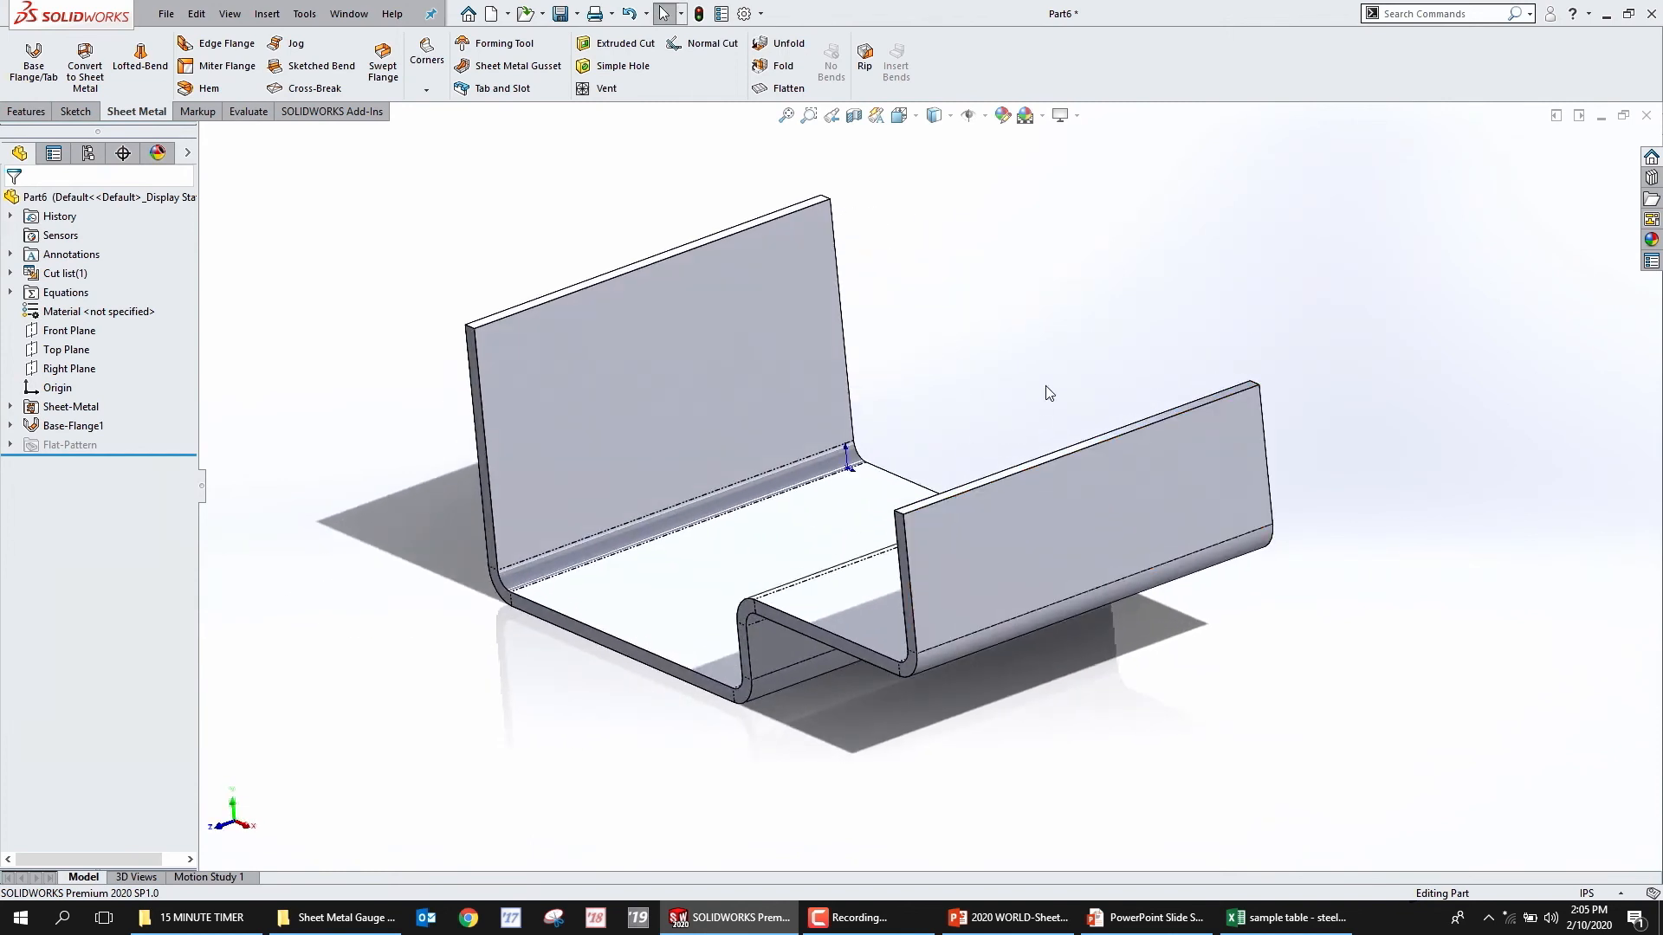
{"action": "middle_click_drag", "start_coordinate": [894, 315], "coordinate": [921, 334]}
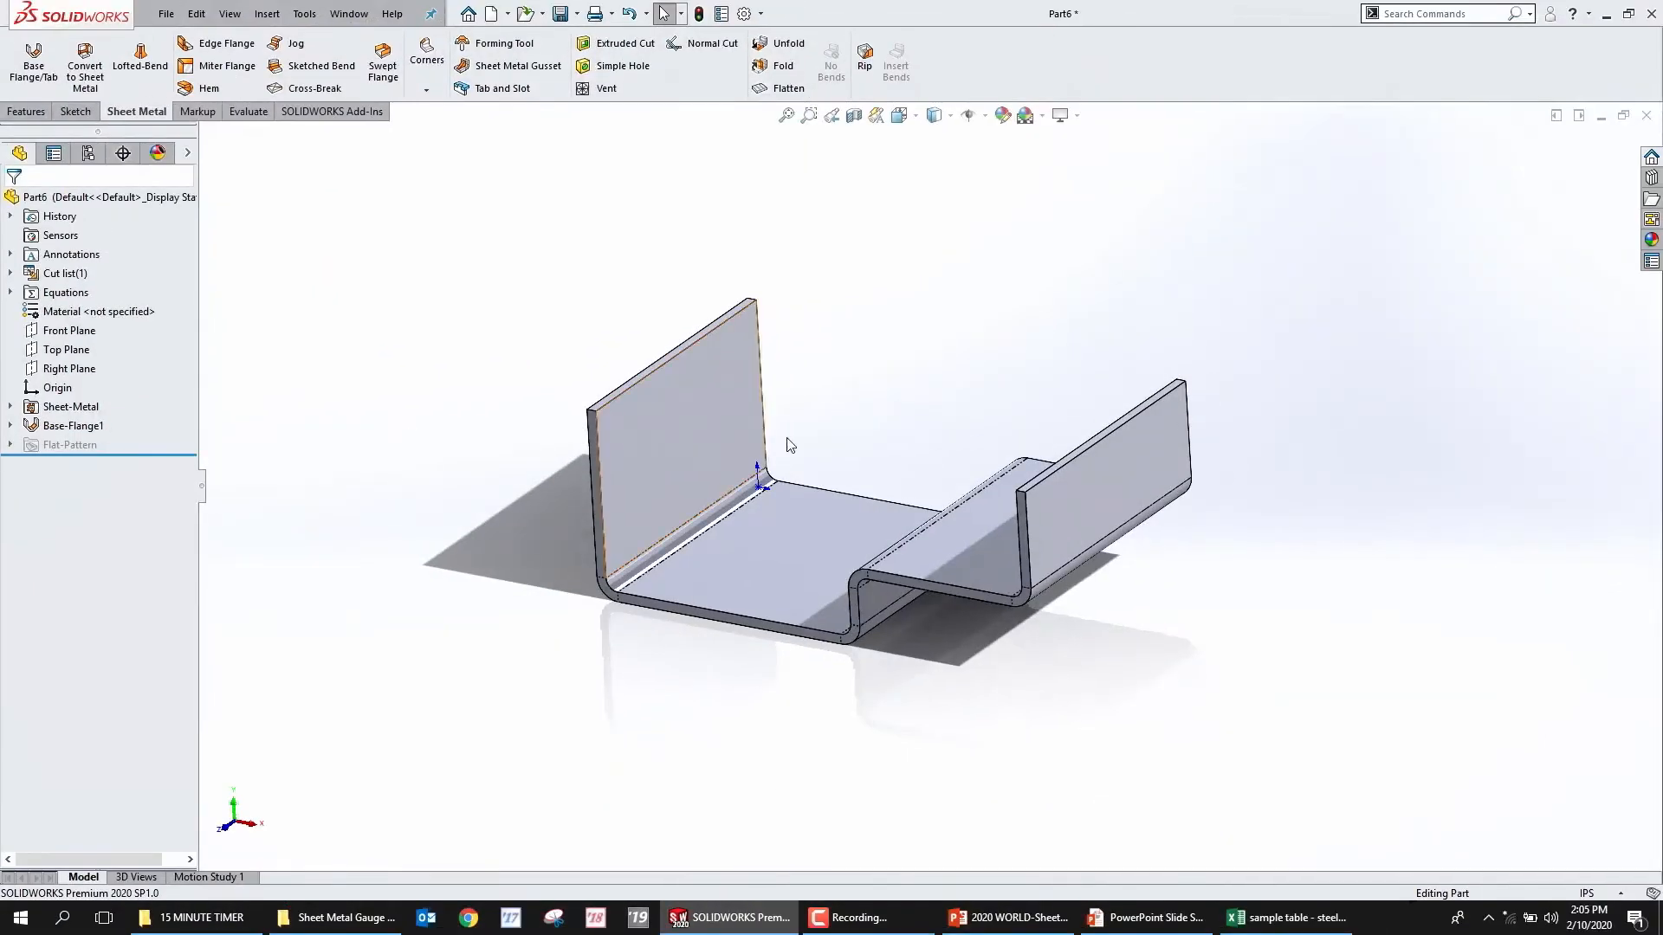
Add a 90° edge flange about 2.16 in long on the rear edge of the lower base, using the Bend Outside position
{"action": "left_click", "coordinate": [217, 43]}
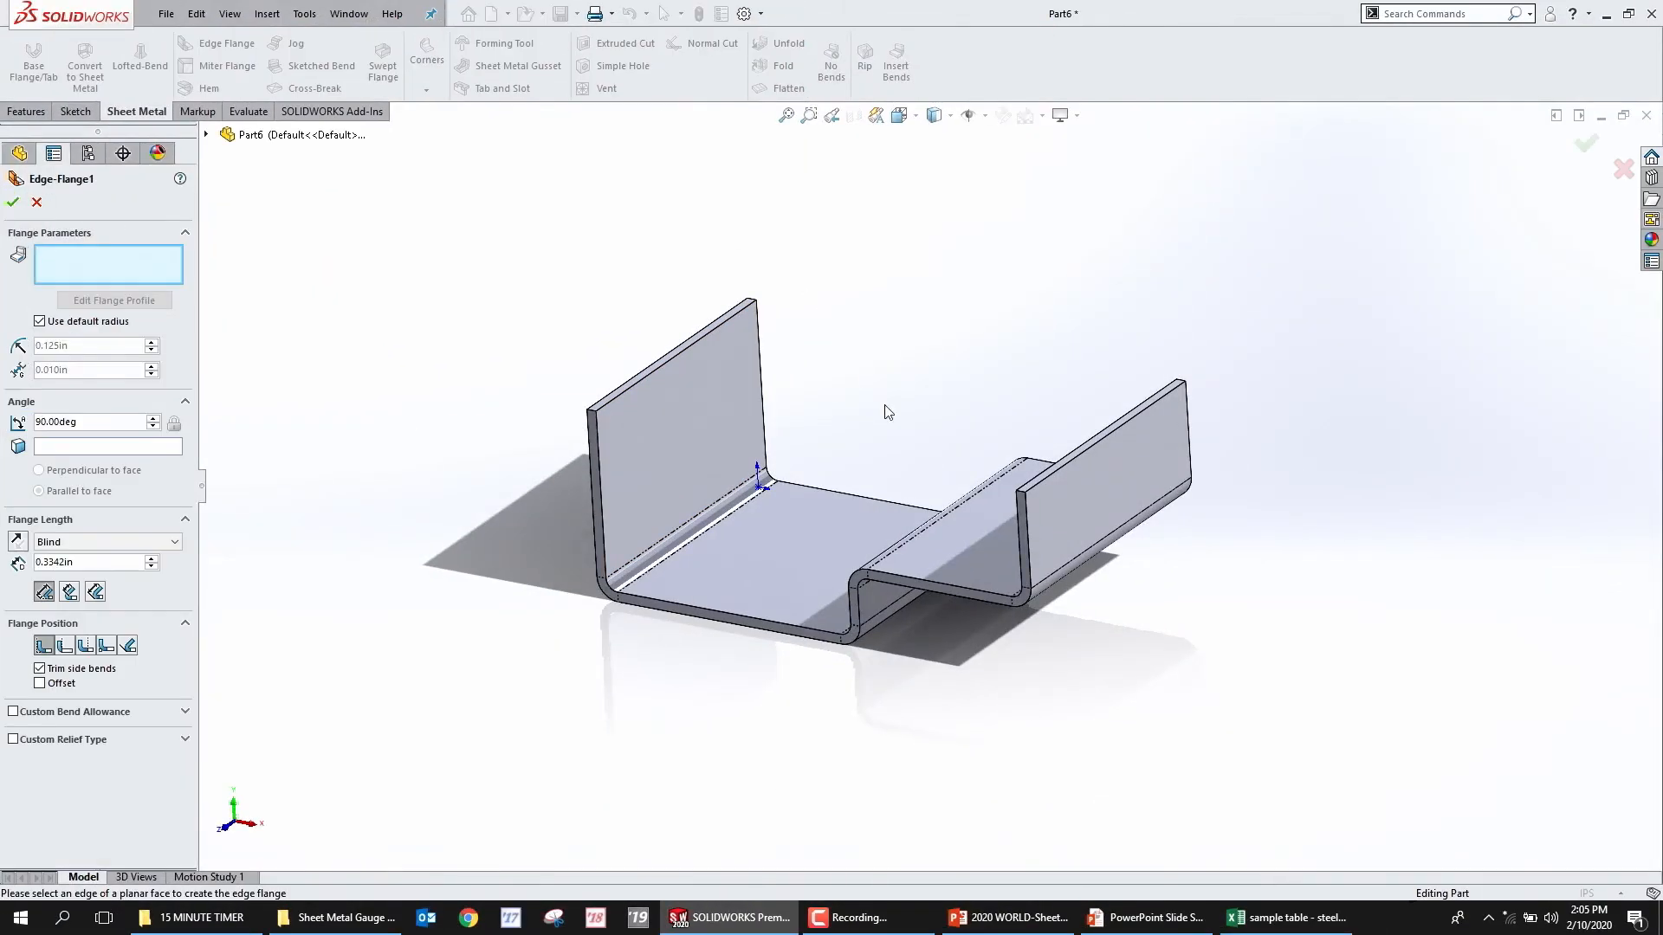
{"action": "left_click", "coordinate": [814, 493]}
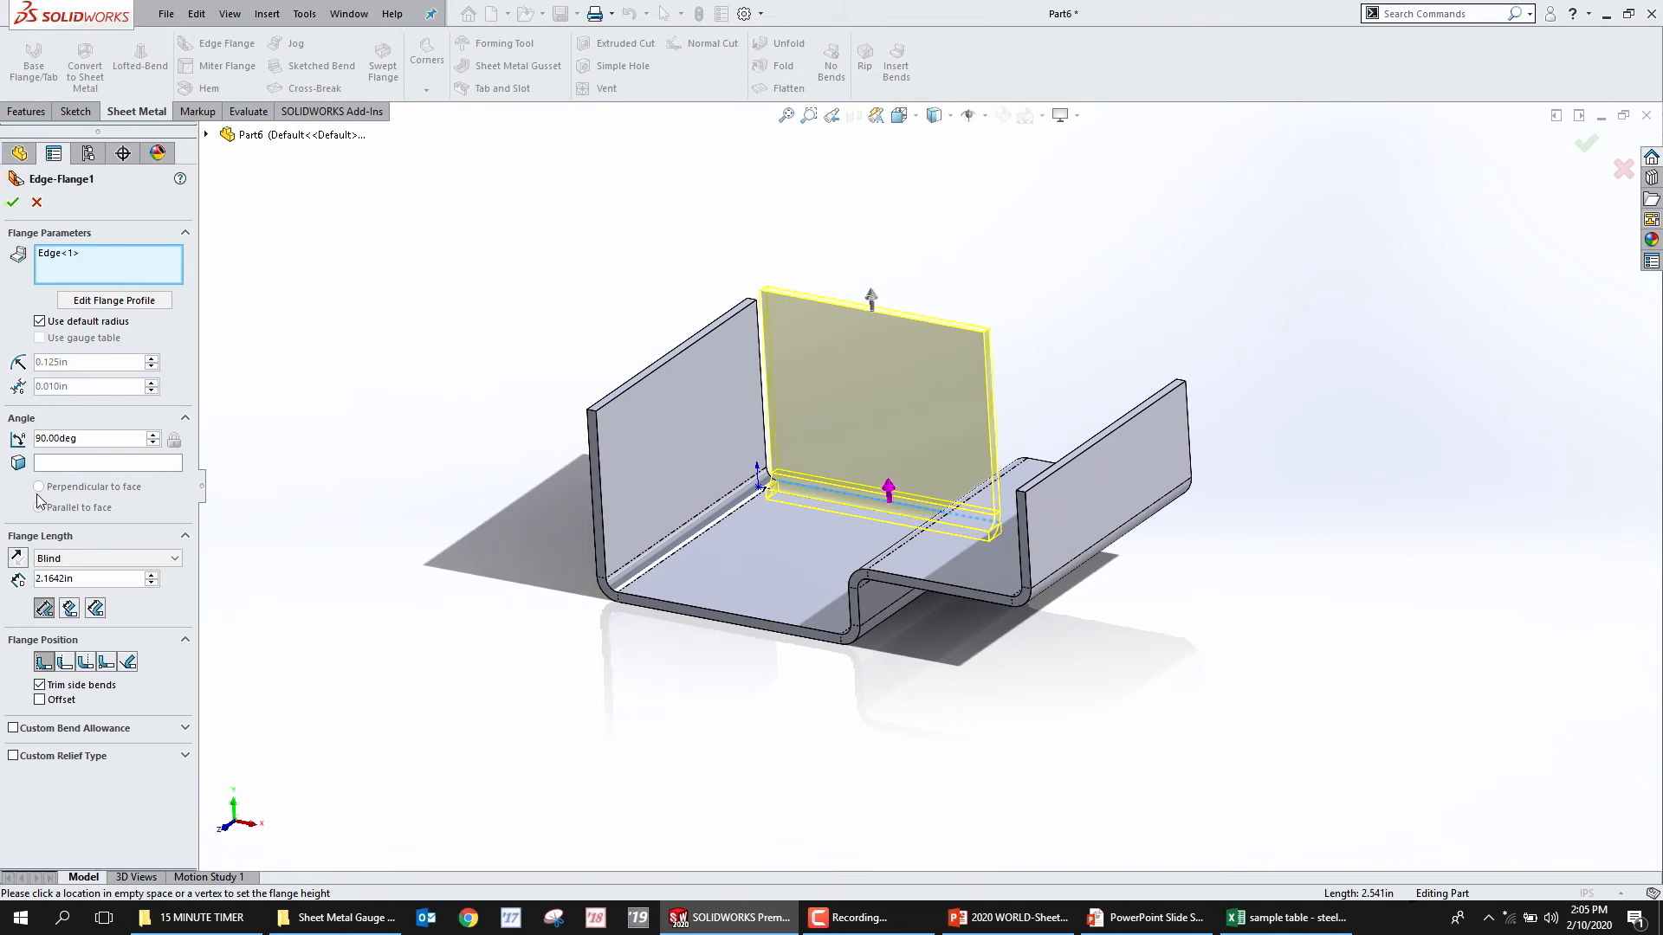
{"action": "left_click", "coordinate": [85, 663]}
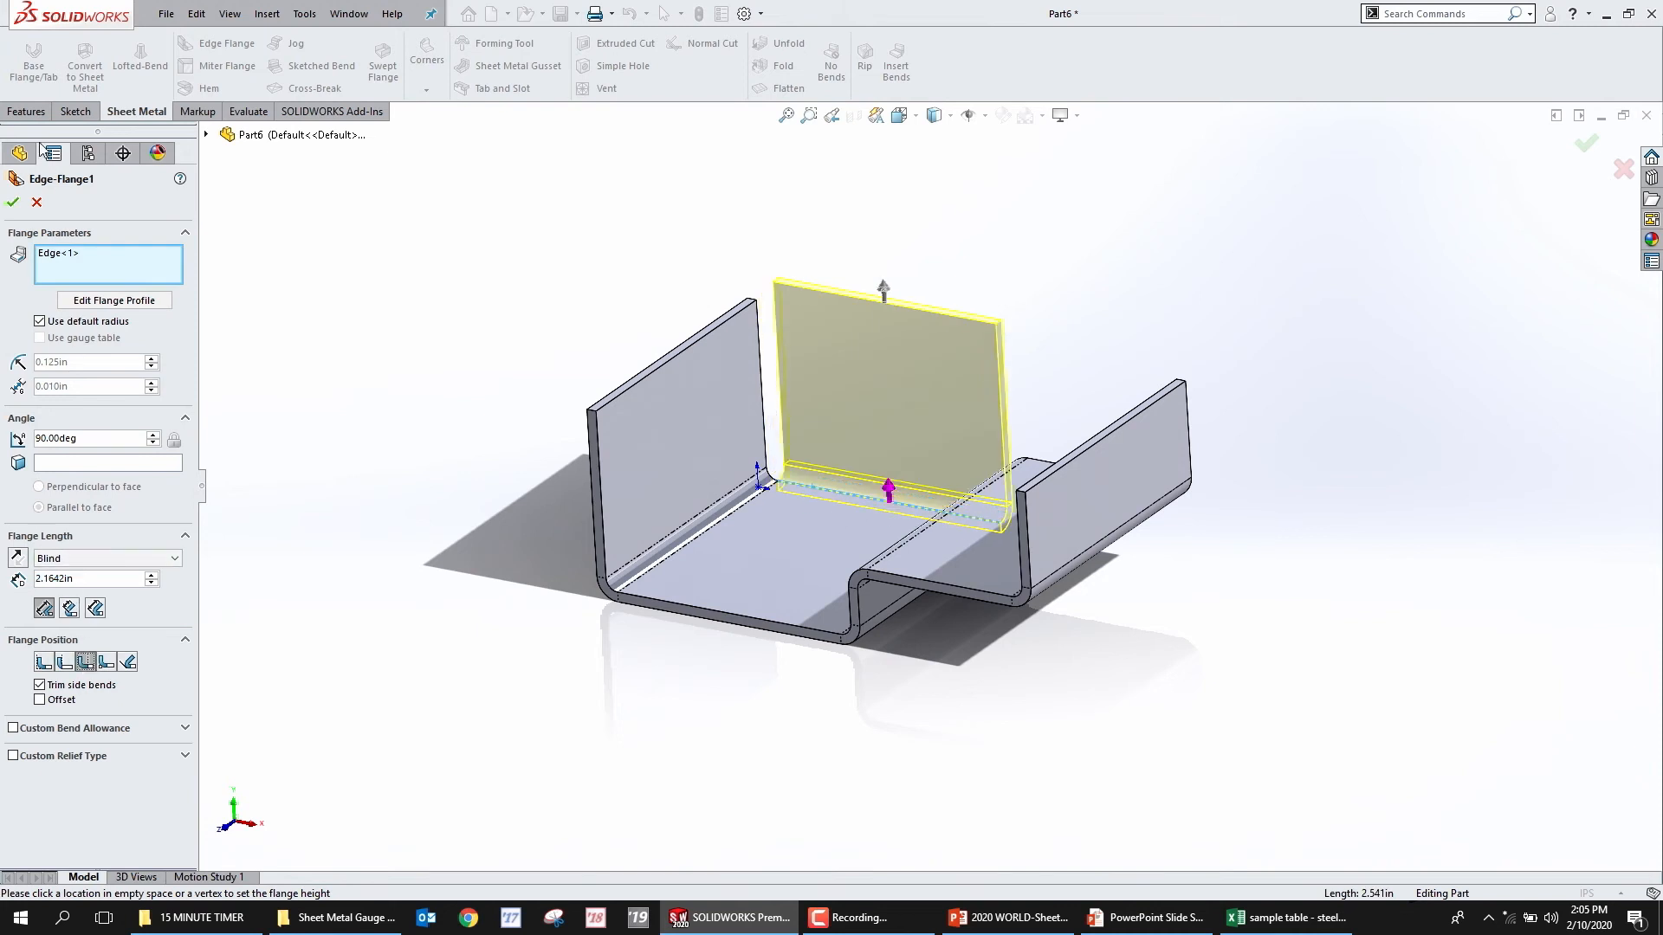
{"action": "left_click", "coordinate": [11, 205]}
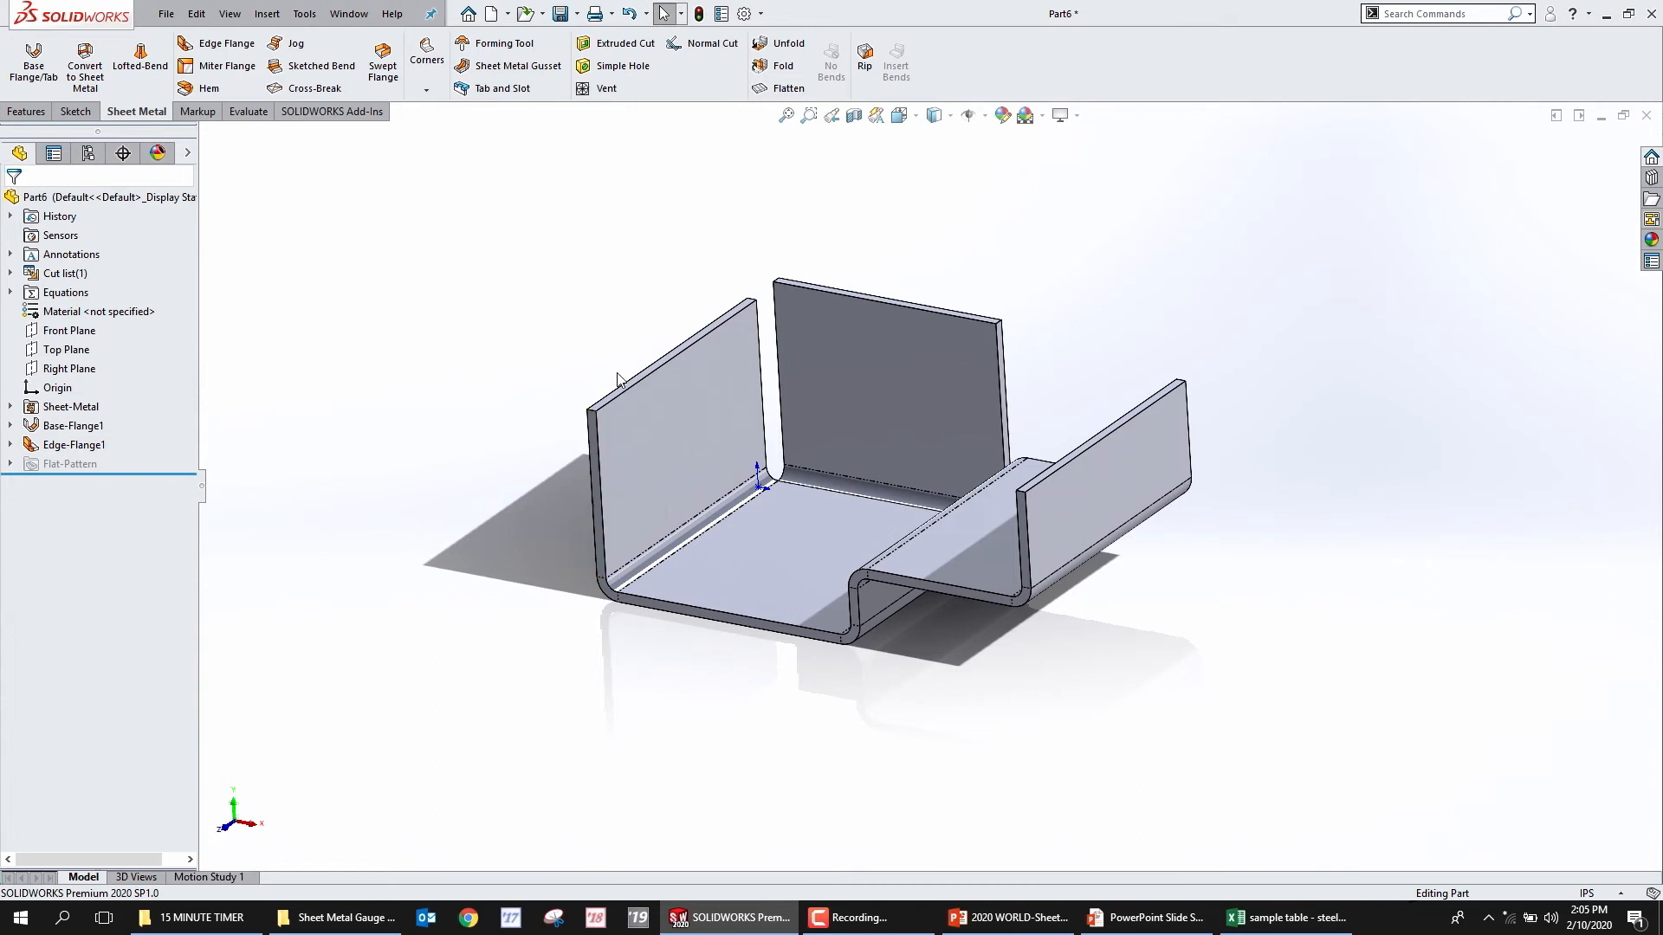
Add a hem along the top edge of the rear edge flange
{"action": "left_click", "coordinate": [811, 292]}
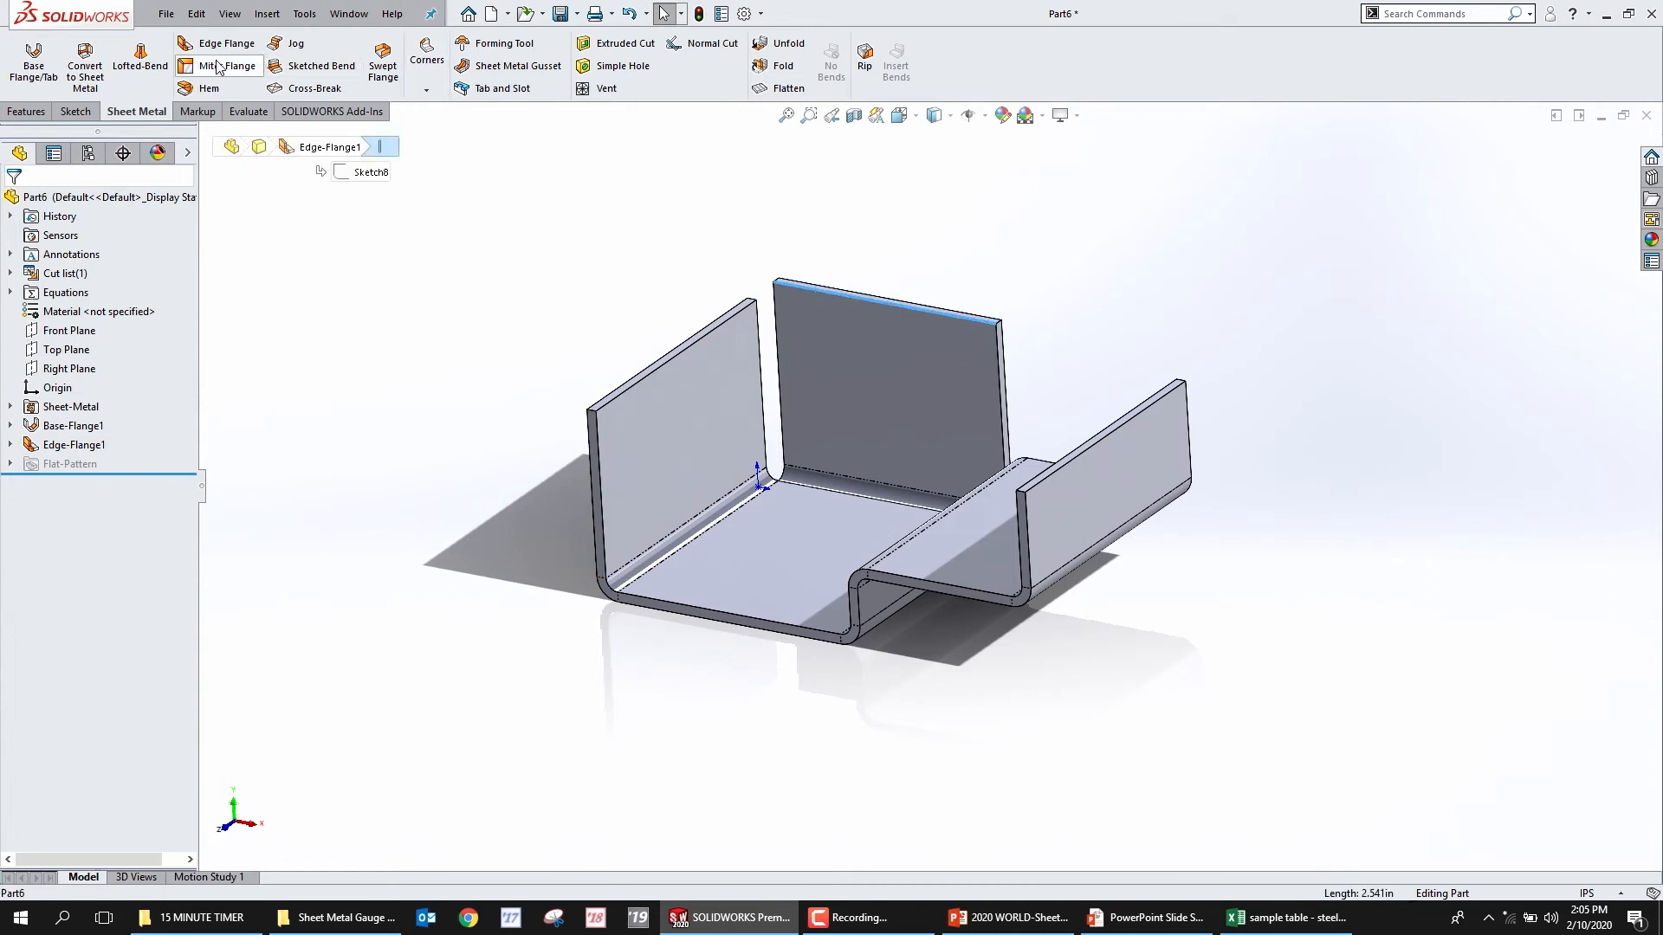
{"action": "left_click", "coordinate": [204, 87]}
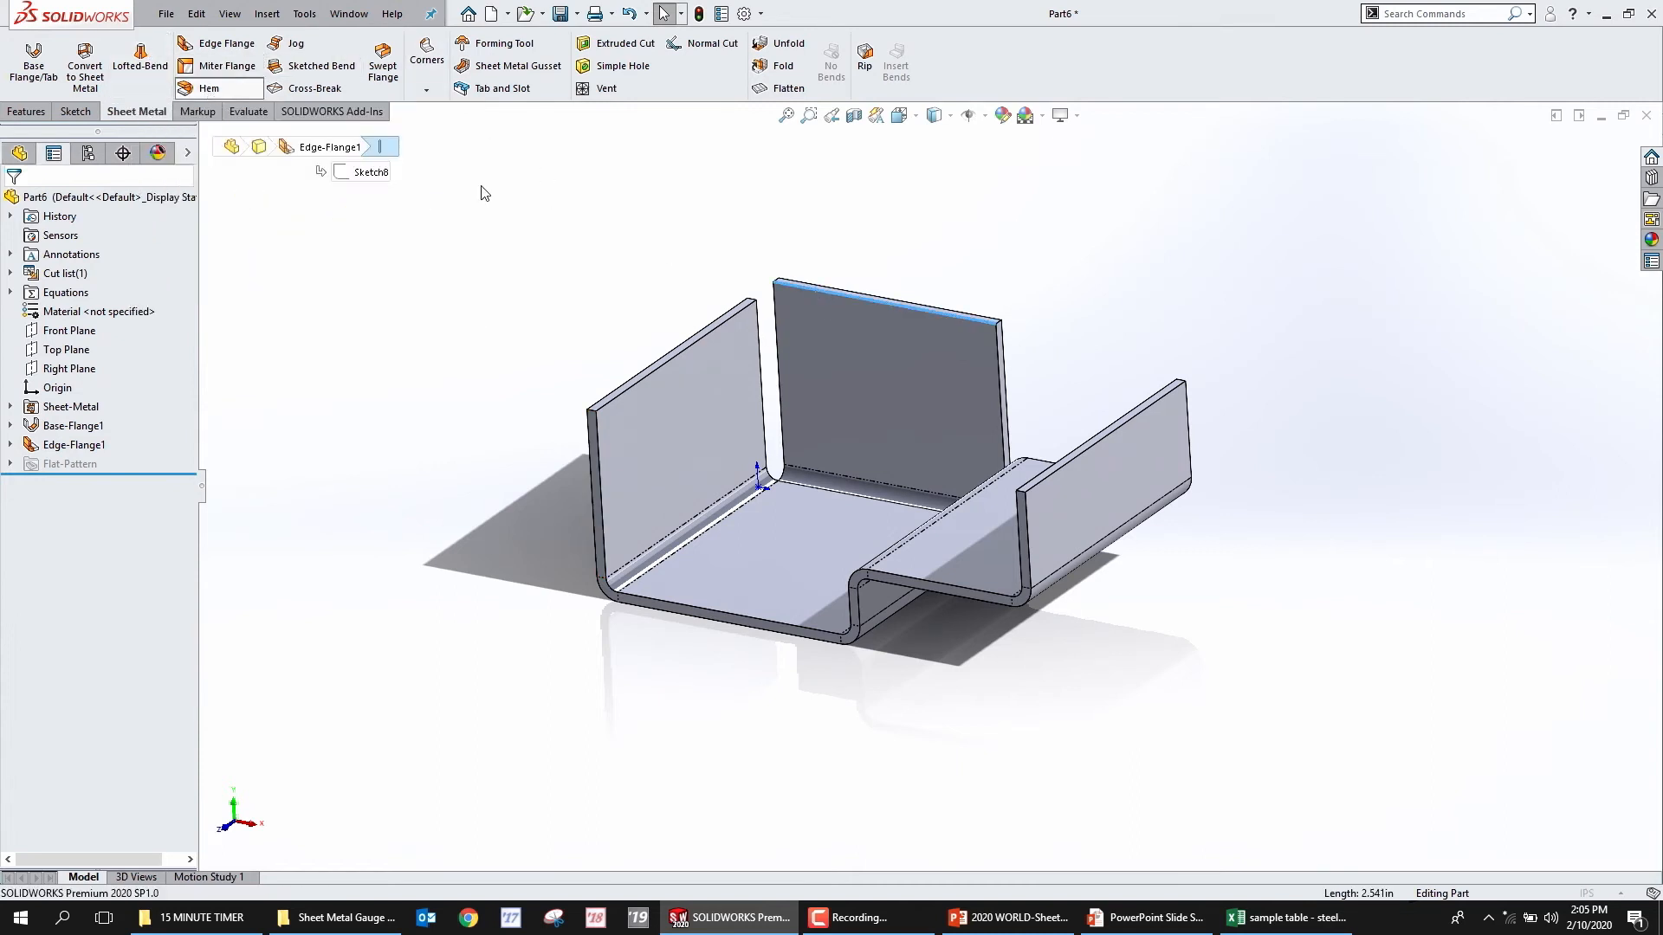
{"action": "left_click", "coordinate": [13, 206]}
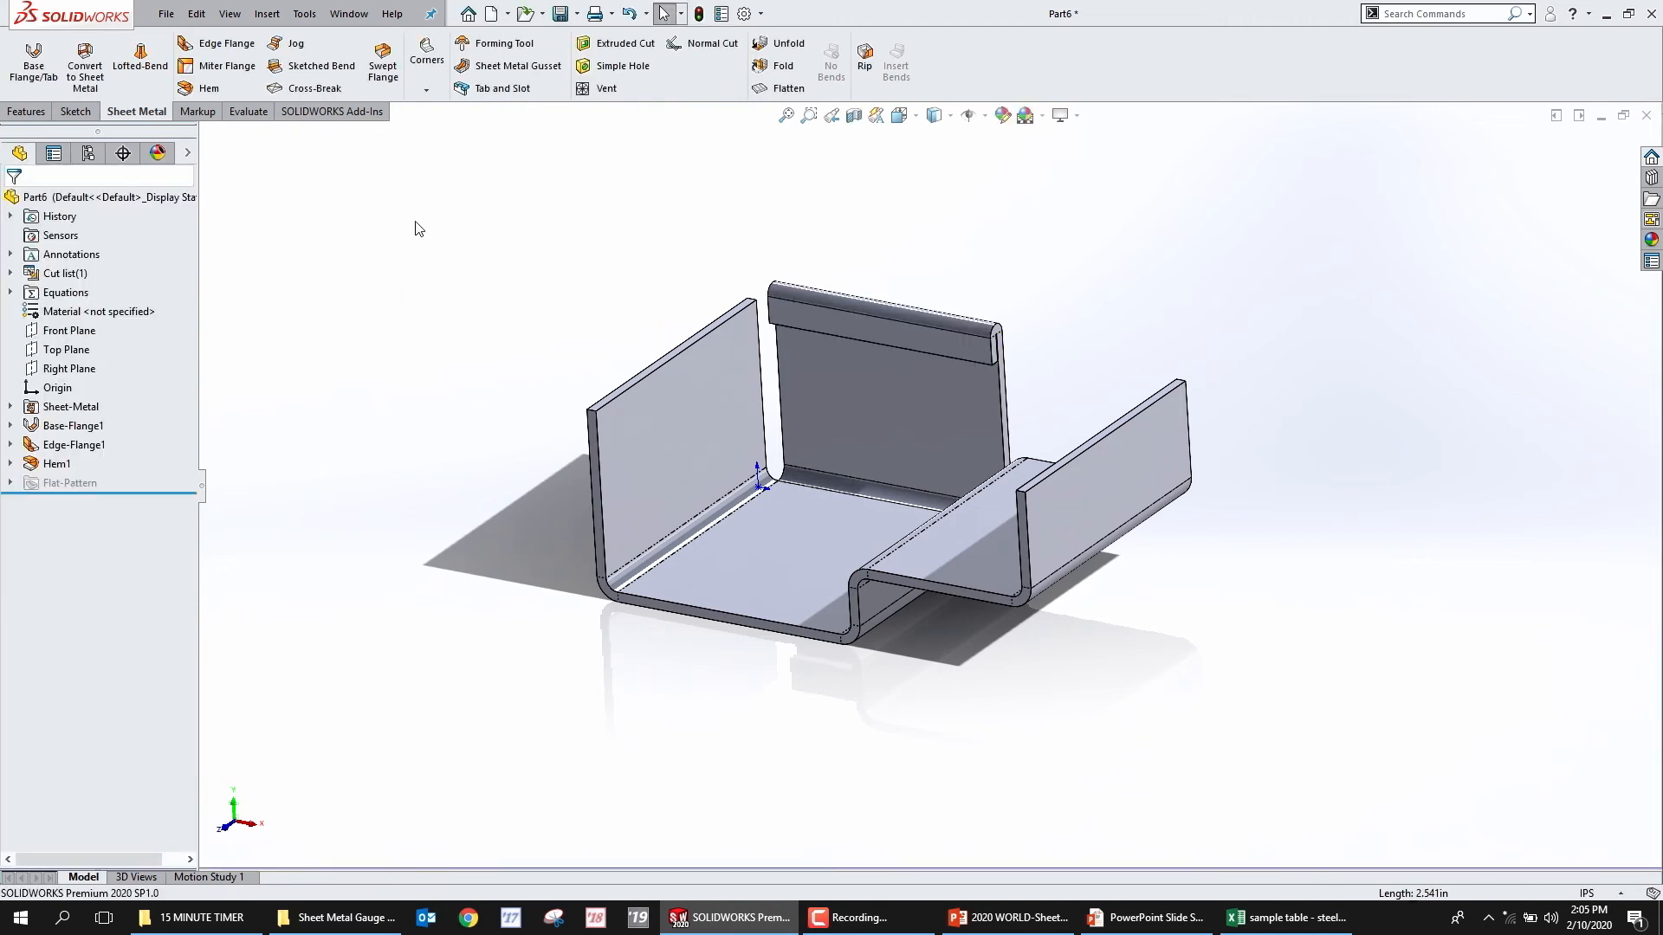
Expand the flat pattern in the feature tree and highlight each base, edge and hem flatten feature on the model
{"action": "mouse_move", "coordinate": [427, 308]}
{"action": "middle_mouse_down"}
{"action": "mouse_move", "coordinate": [518, 291]}
{"action": "mouse_move", "coordinate": [438, 334]}
{"action": "middle_mouse_up"}
{"action": "middle_click_drag", "start_coordinate": [953, 433], "coordinate": [1017, 427]}
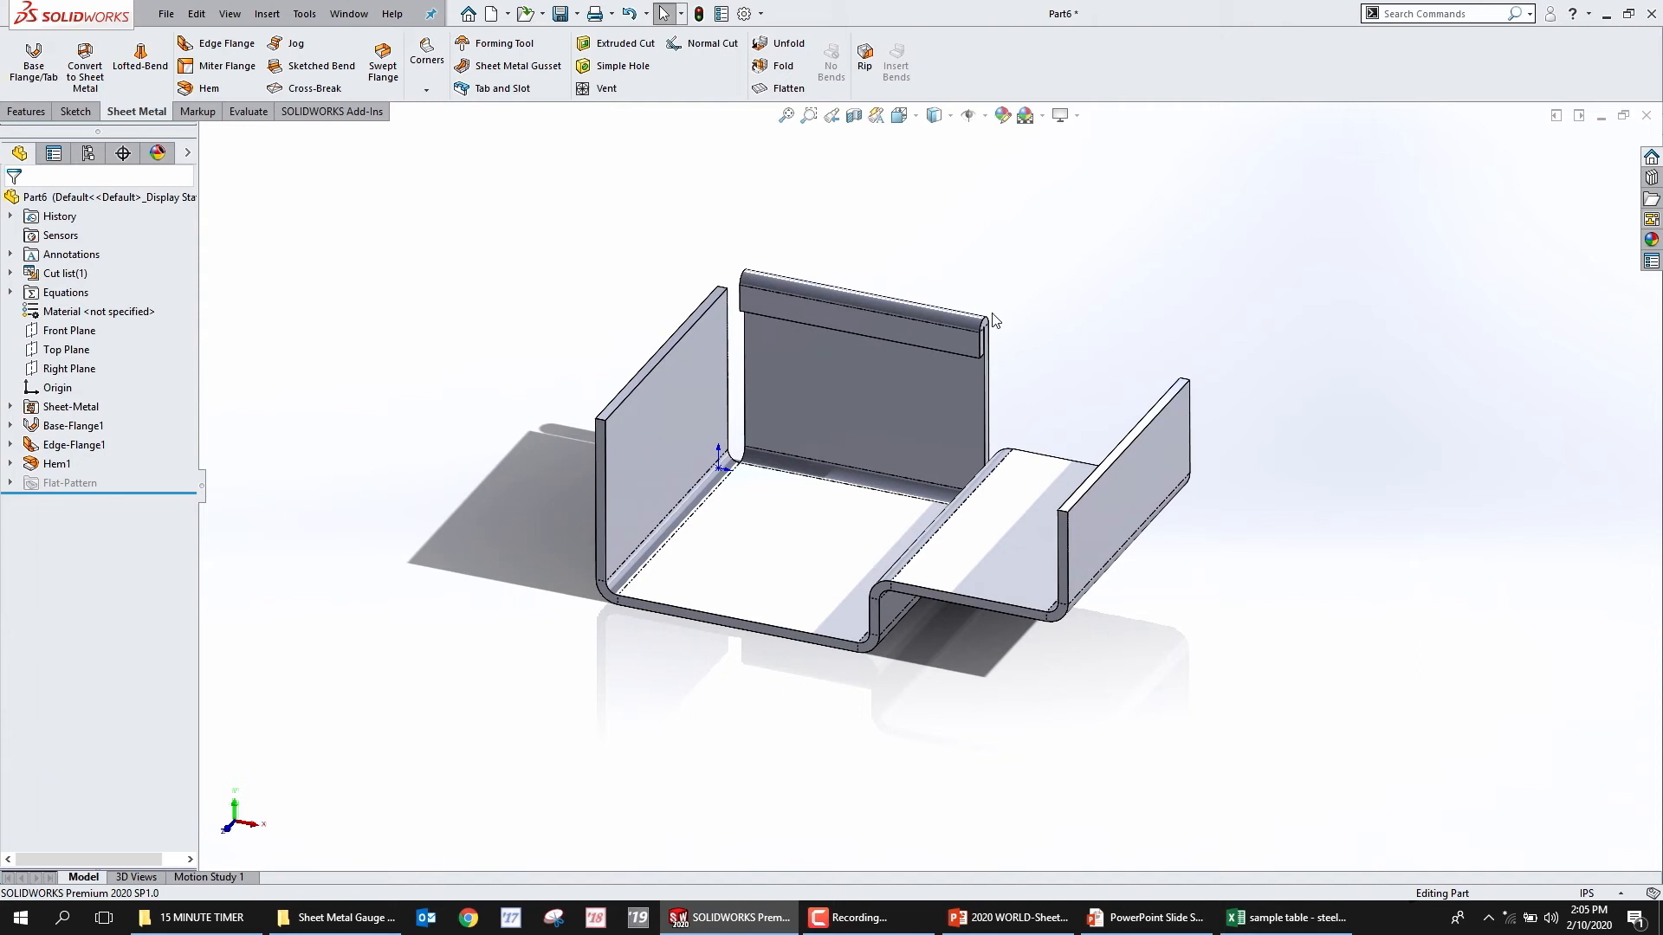
{"action": "left_click", "coordinate": [10, 482]}
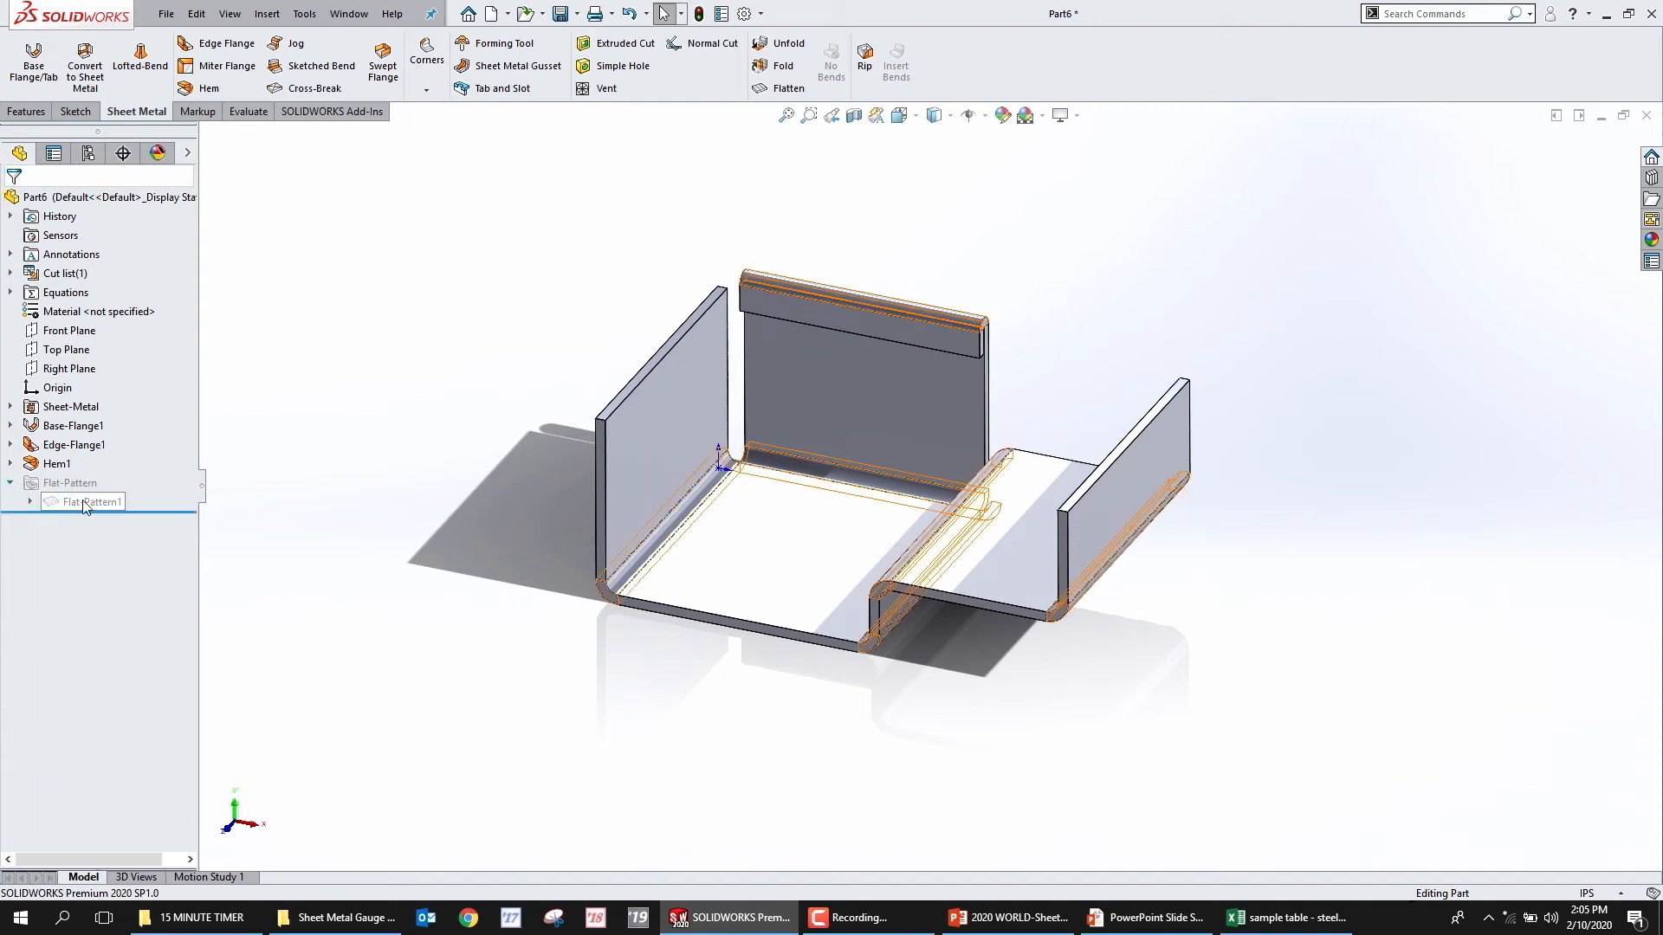
{"action": "left_click", "coordinate": [82, 501]}
{"action": "left_click", "coordinate": [29, 502]}
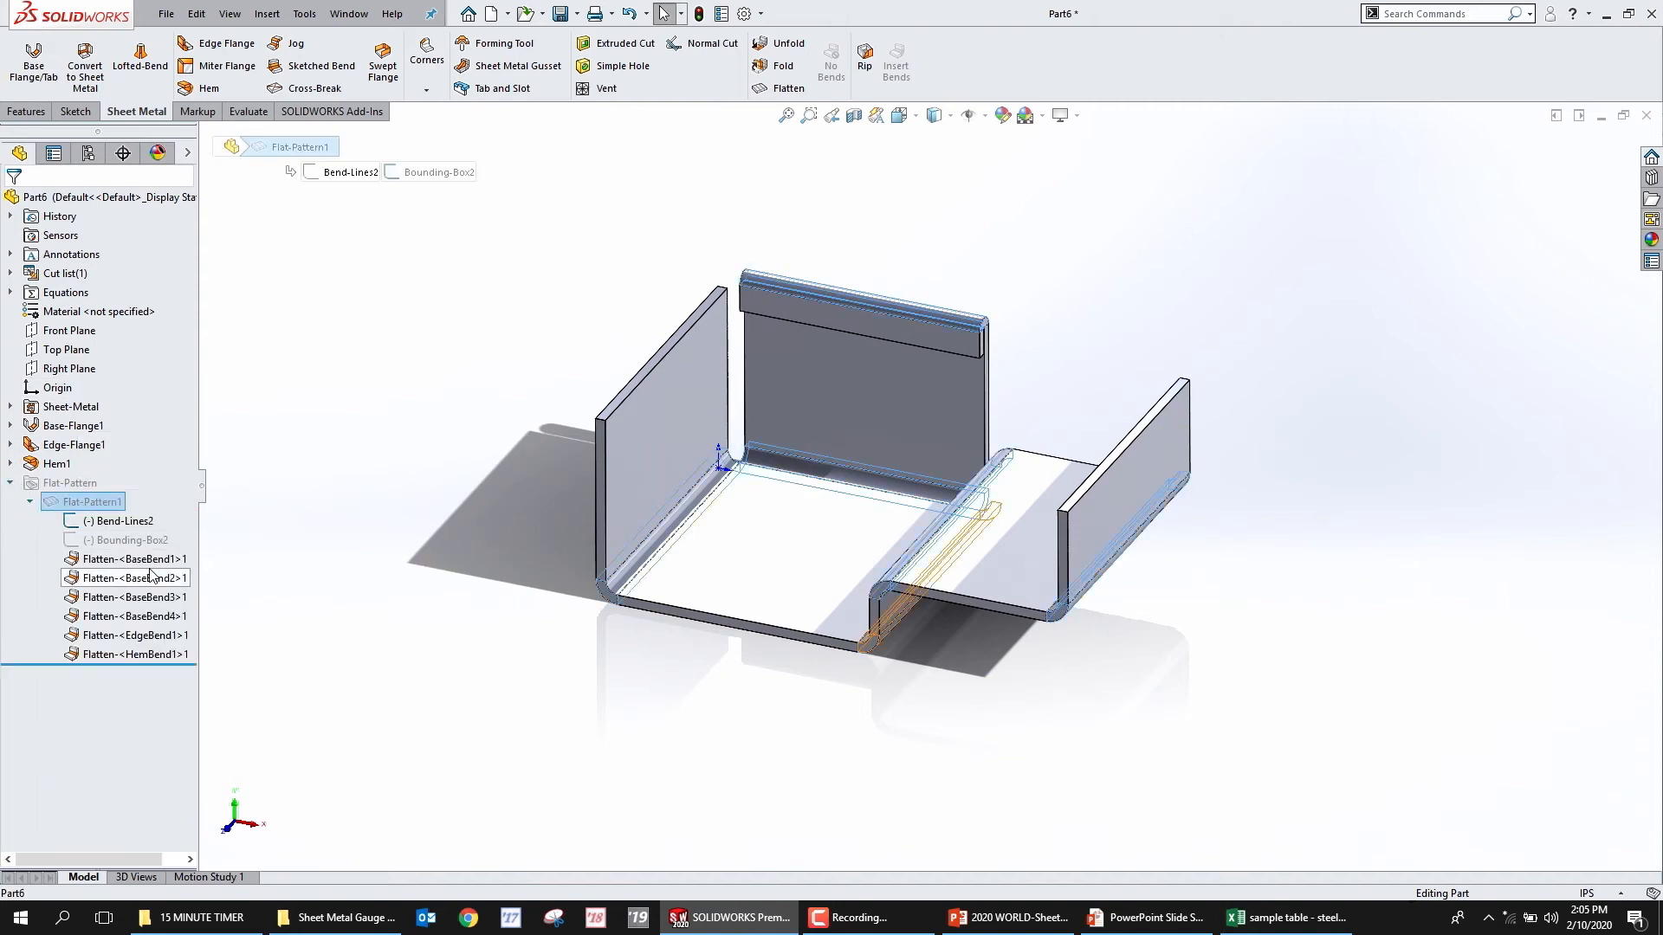
{"action": "left_click", "coordinate": [148, 564]}
{"action": "left_click", "coordinate": [145, 578]}
{"action": "left_click", "coordinate": [139, 597]}
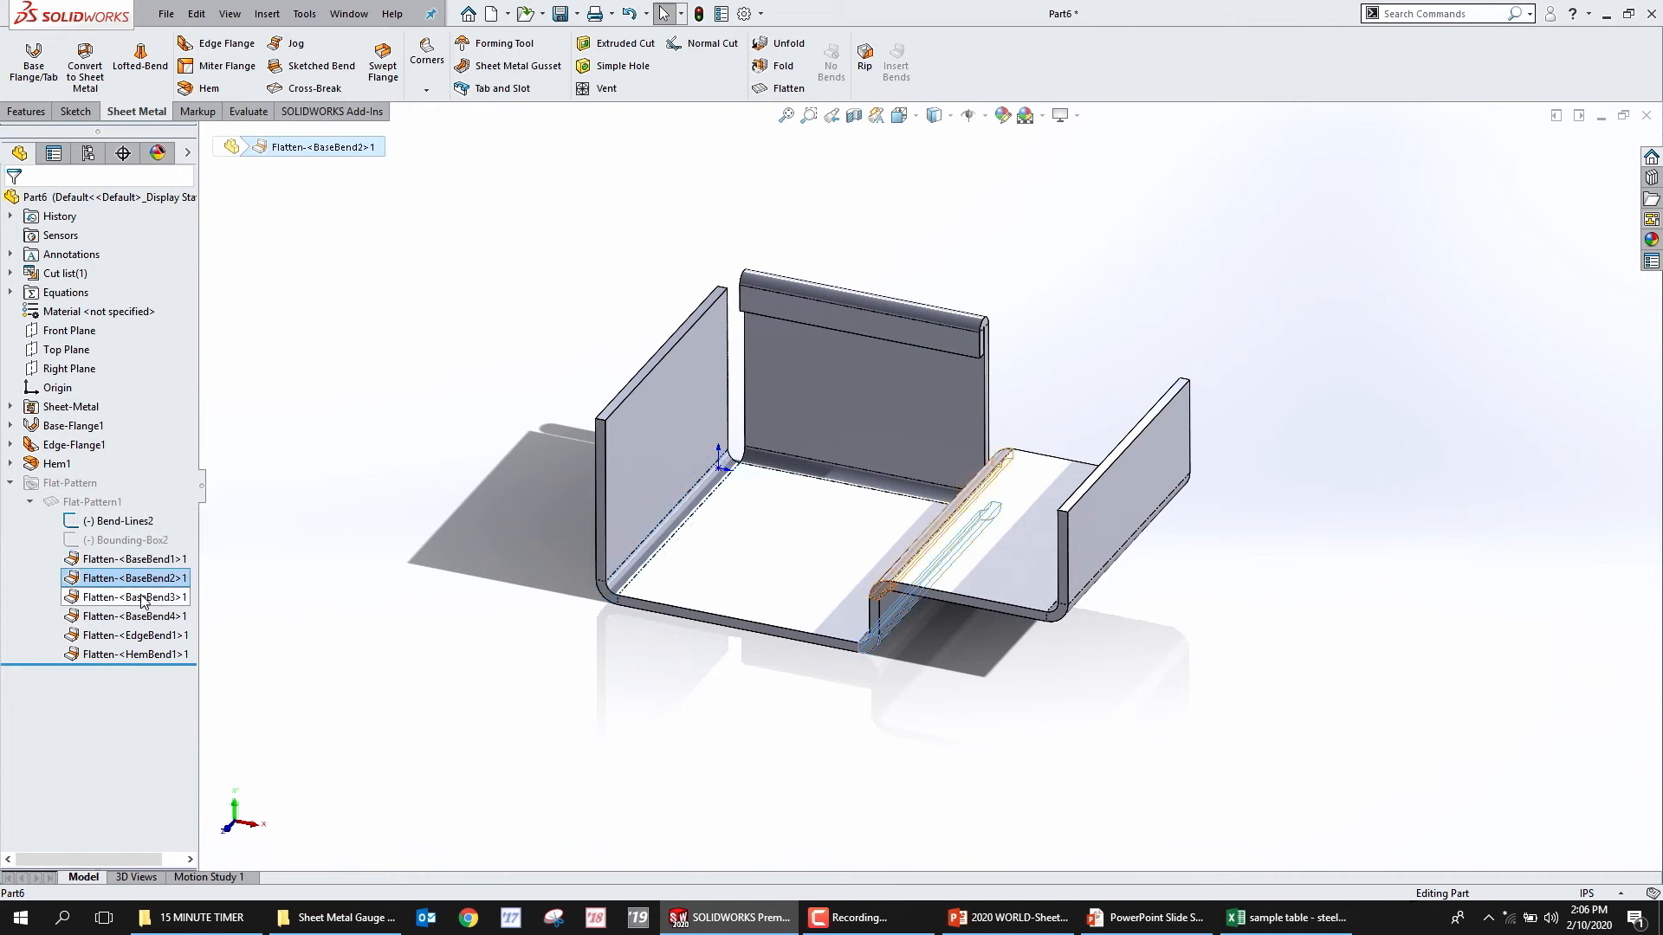
{"action": "left_click", "coordinate": [131, 617]}
{"action": "left_click", "coordinate": [125, 635]}
{"action": "left_click", "coordinate": [130, 654]}
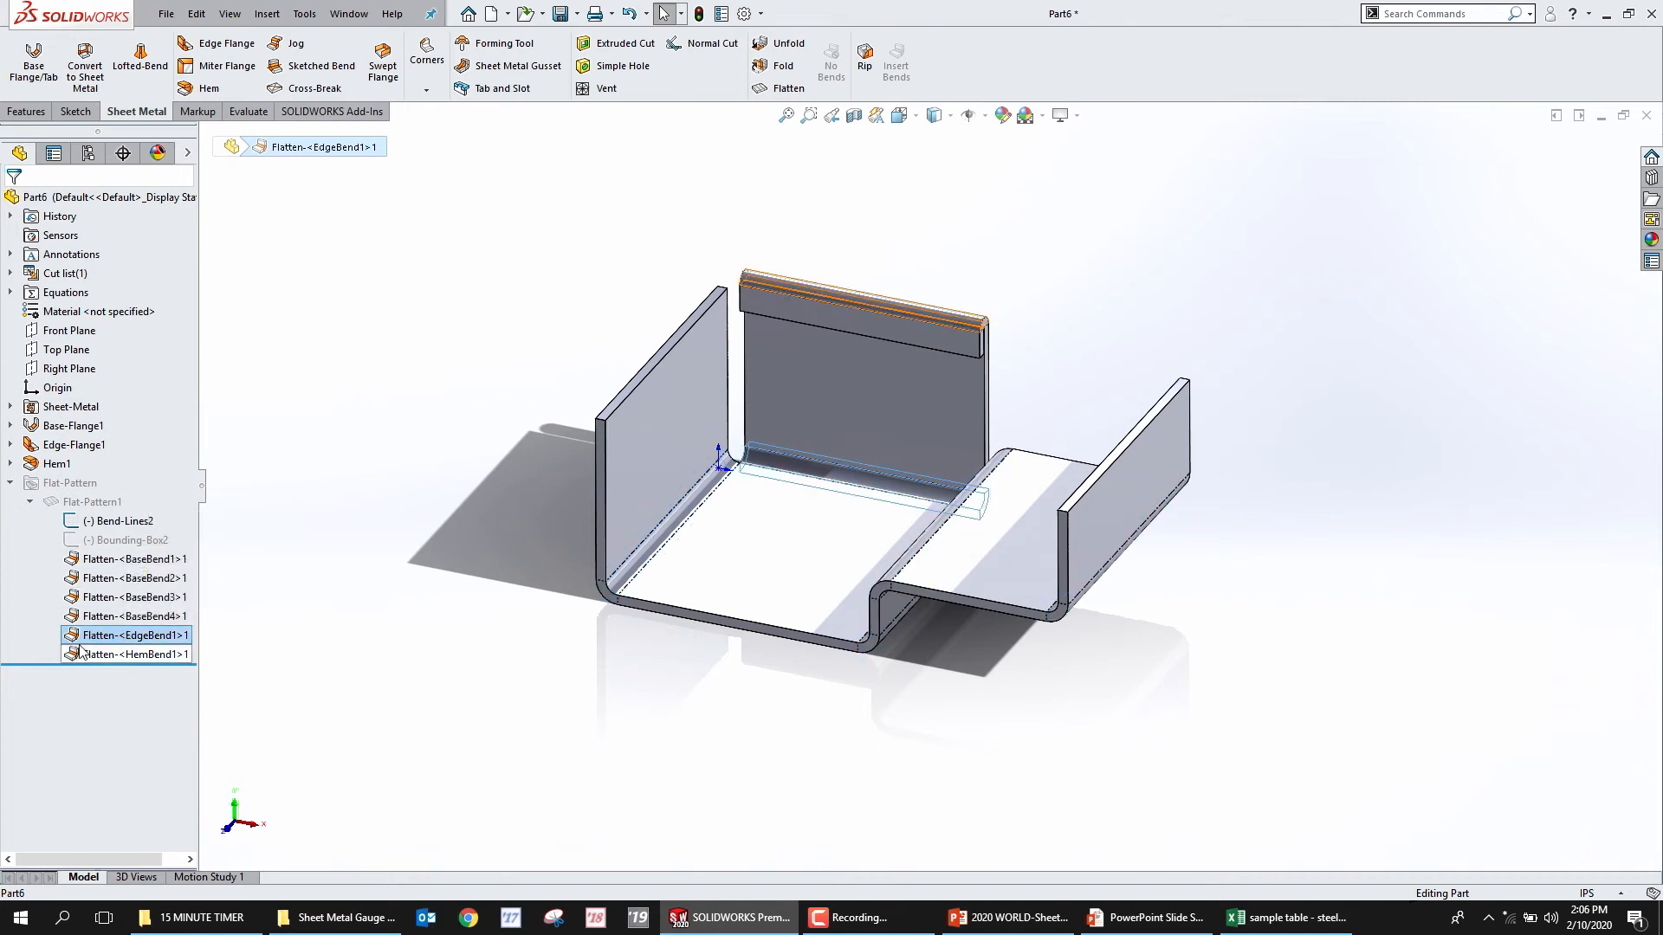
Unsuppress the flat pattern and suppress the flatten features of its first and second base bends
{"action": "left_click", "coordinate": [102, 504]}
{"action": "left_click", "coordinate": [130, 461]}
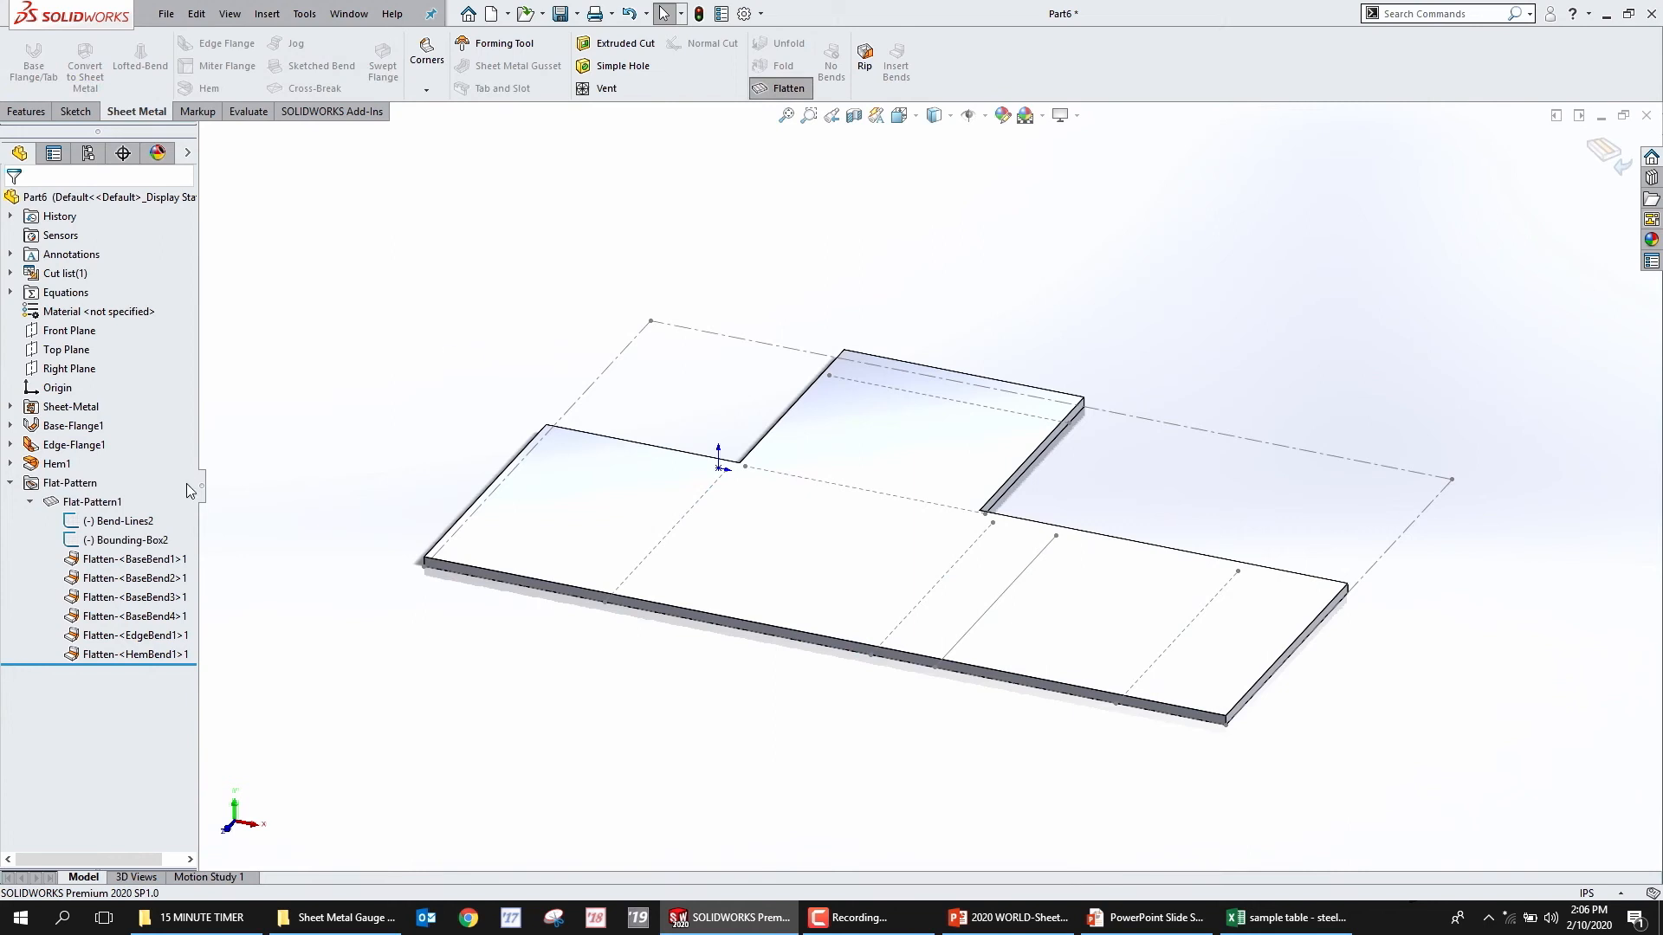
{"action": "left_click", "coordinate": [130, 559]}
{"action": "left_click", "coordinate": [130, 517]}
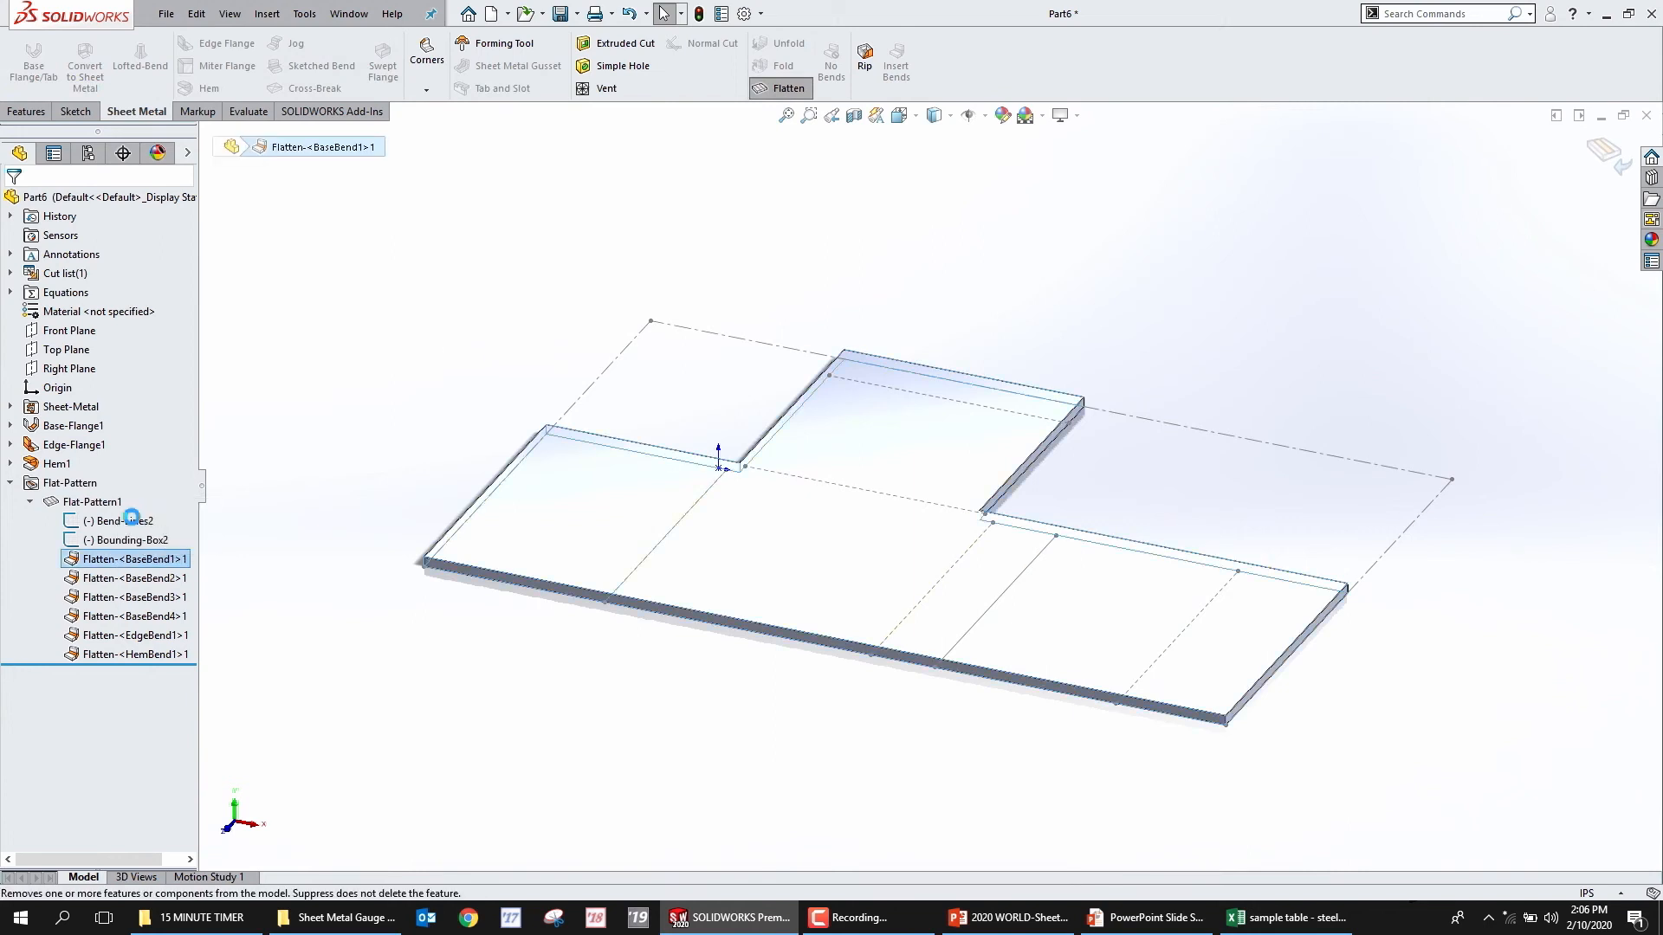
{"action": "left_click", "coordinate": [130, 578]}
{"action": "left_click", "coordinate": [148, 528]}
Suppress the flatten features of the third base bend, the edge bend and the fourth base bend, and select the hem bend's
{"action": "left_click", "coordinate": [111, 596]}
{"action": "left_click", "coordinate": [123, 559]}
{"action": "left_click", "coordinate": [111, 634]}
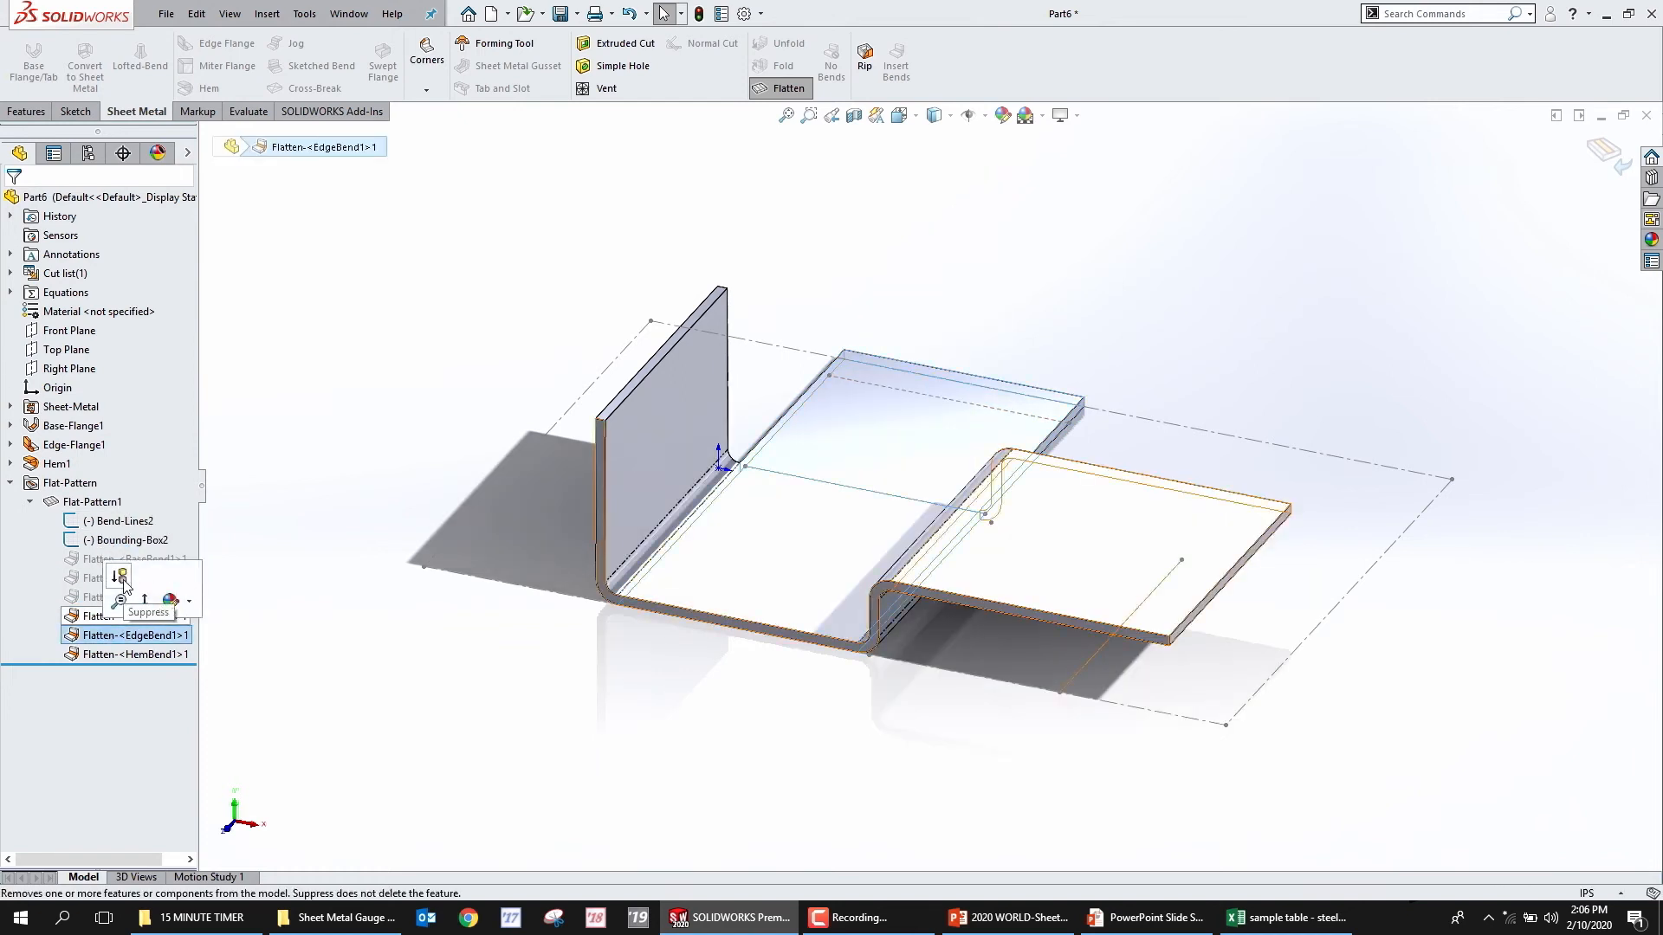
{"action": "left_click", "coordinate": [122, 579]}
{"action": "left_click", "coordinate": [113, 615]}
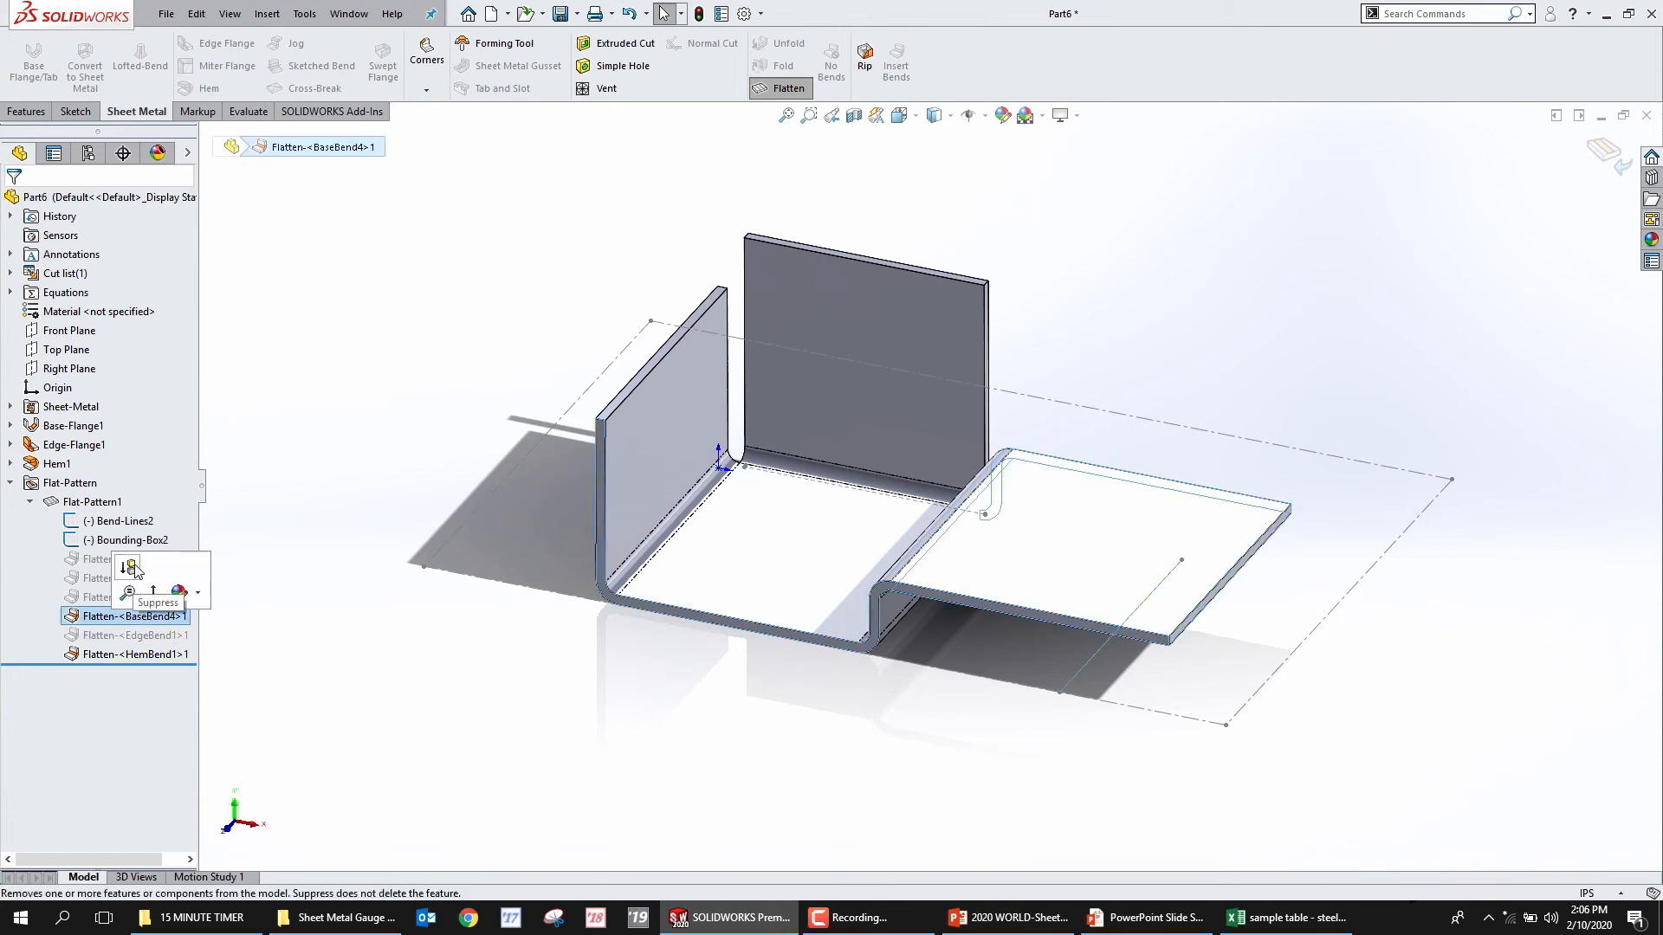
{"action": "left_click", "coordinate": [130, 568]}
{"action": "left_click", "coordinate": [121, 653]}
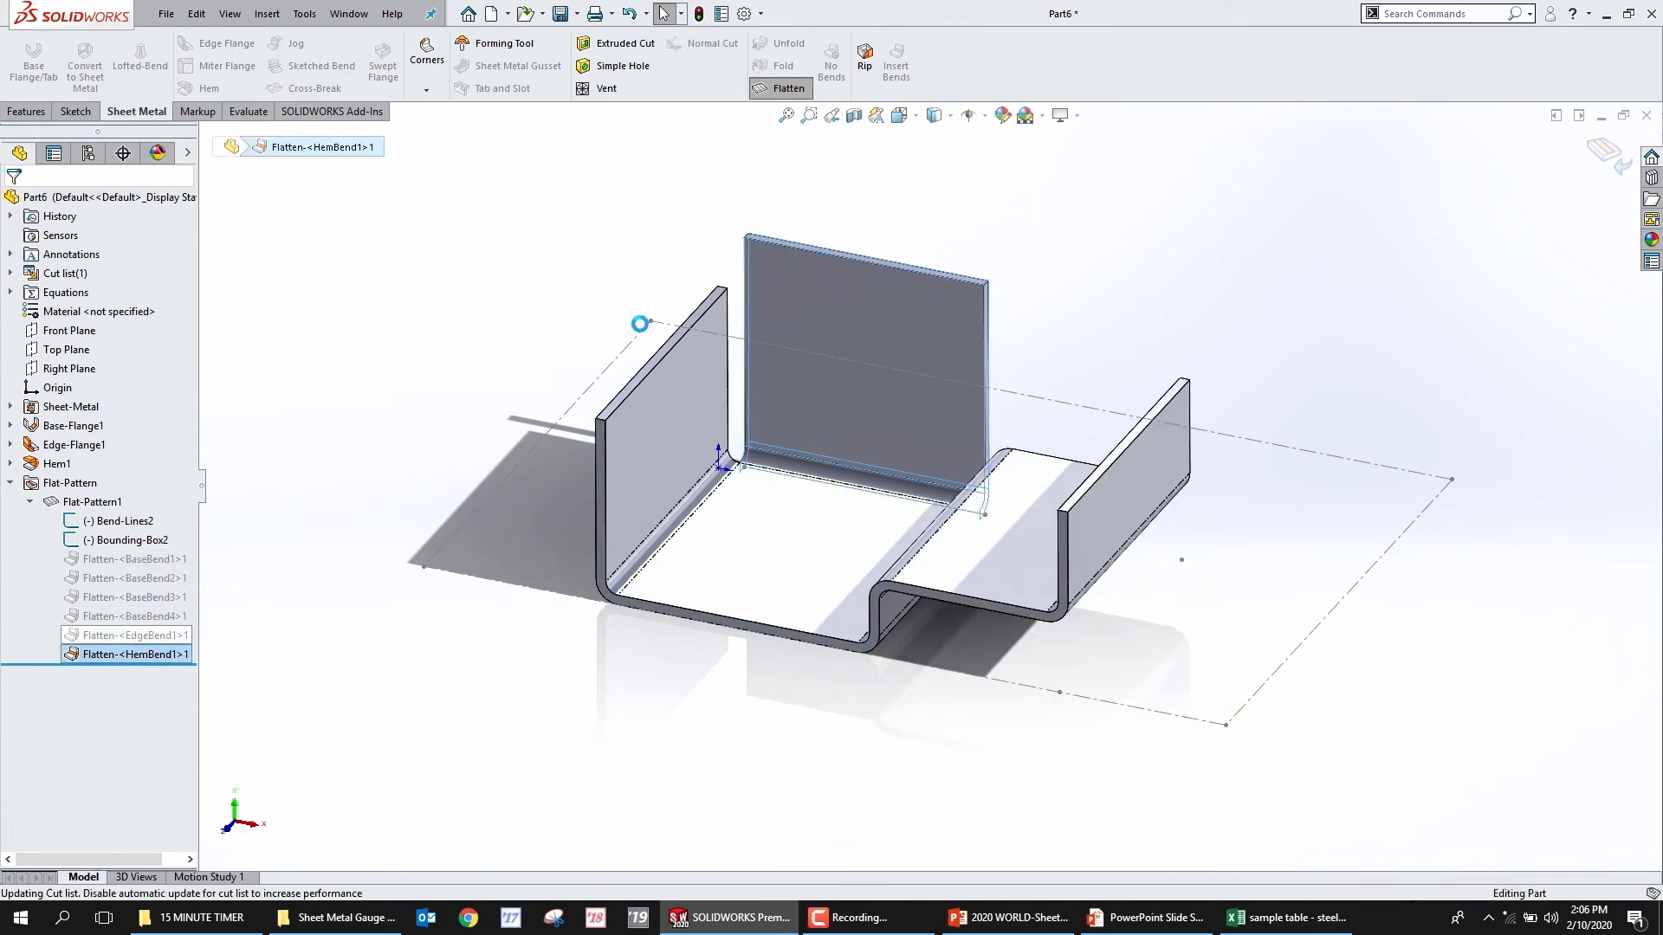
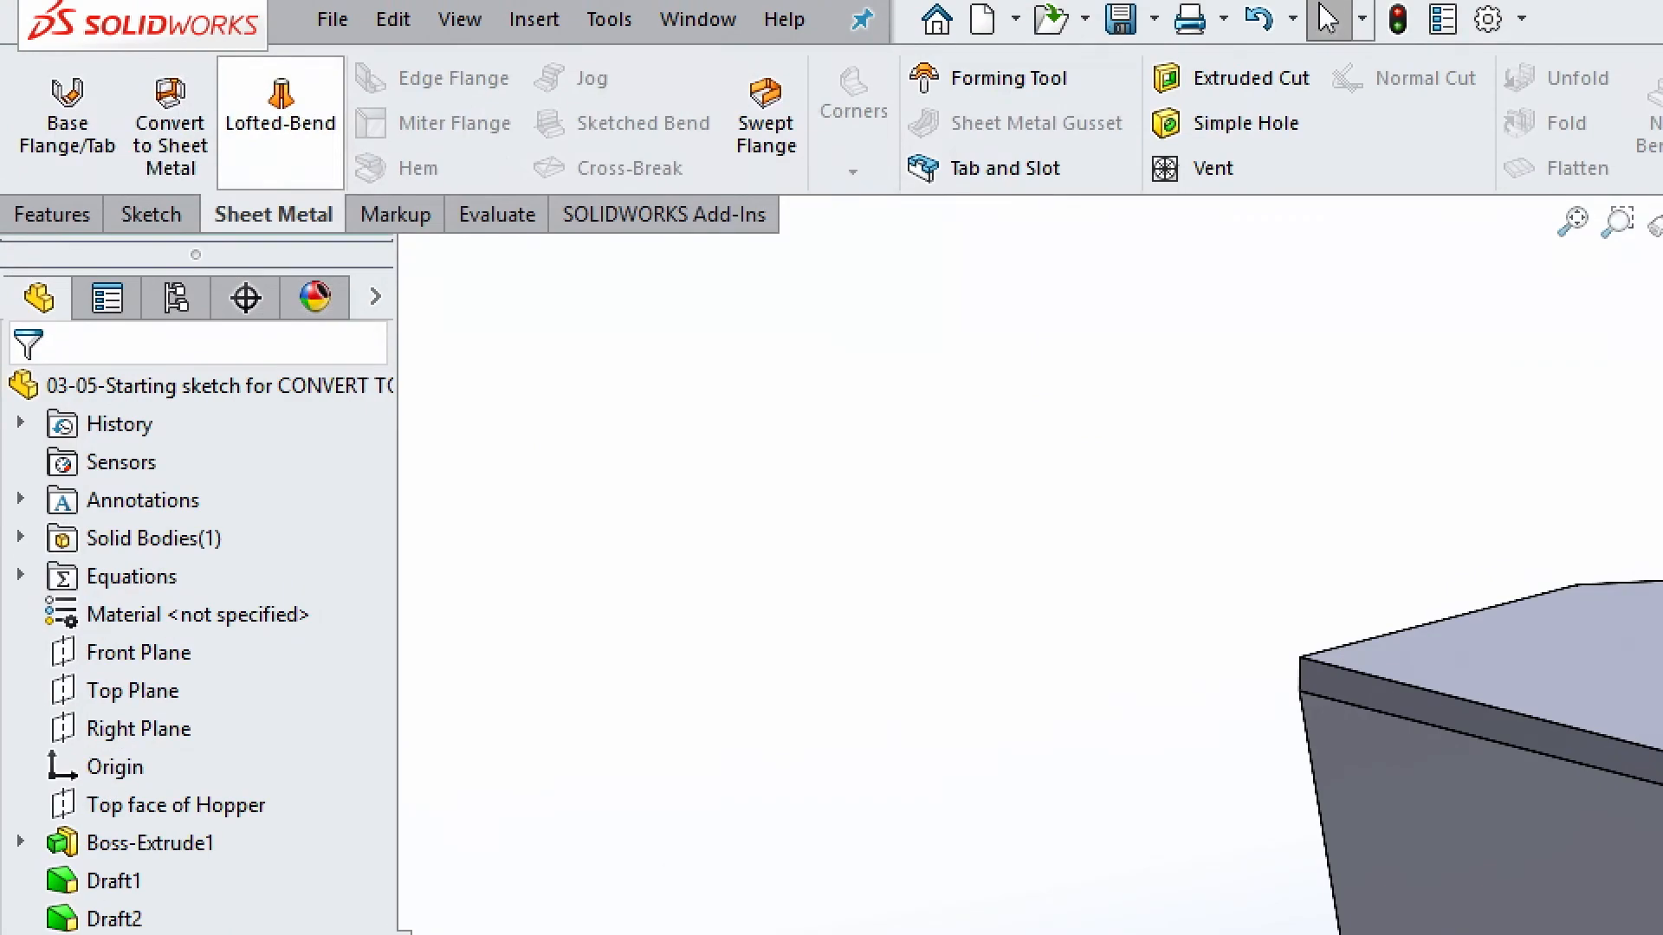
Start Convert to Sheet Metal on the hopper solid and select its bottom face as the fixed face
{"action": "mouse_move", "coordinate": [134, 54]}
{"action": "left_mouse_down"}
{"action": "mouse_move", "coordinate": [127, 187]}
{"action": "mouse_move", "coordinate": [210, 58]}
{"action": "left_mouse_up"}
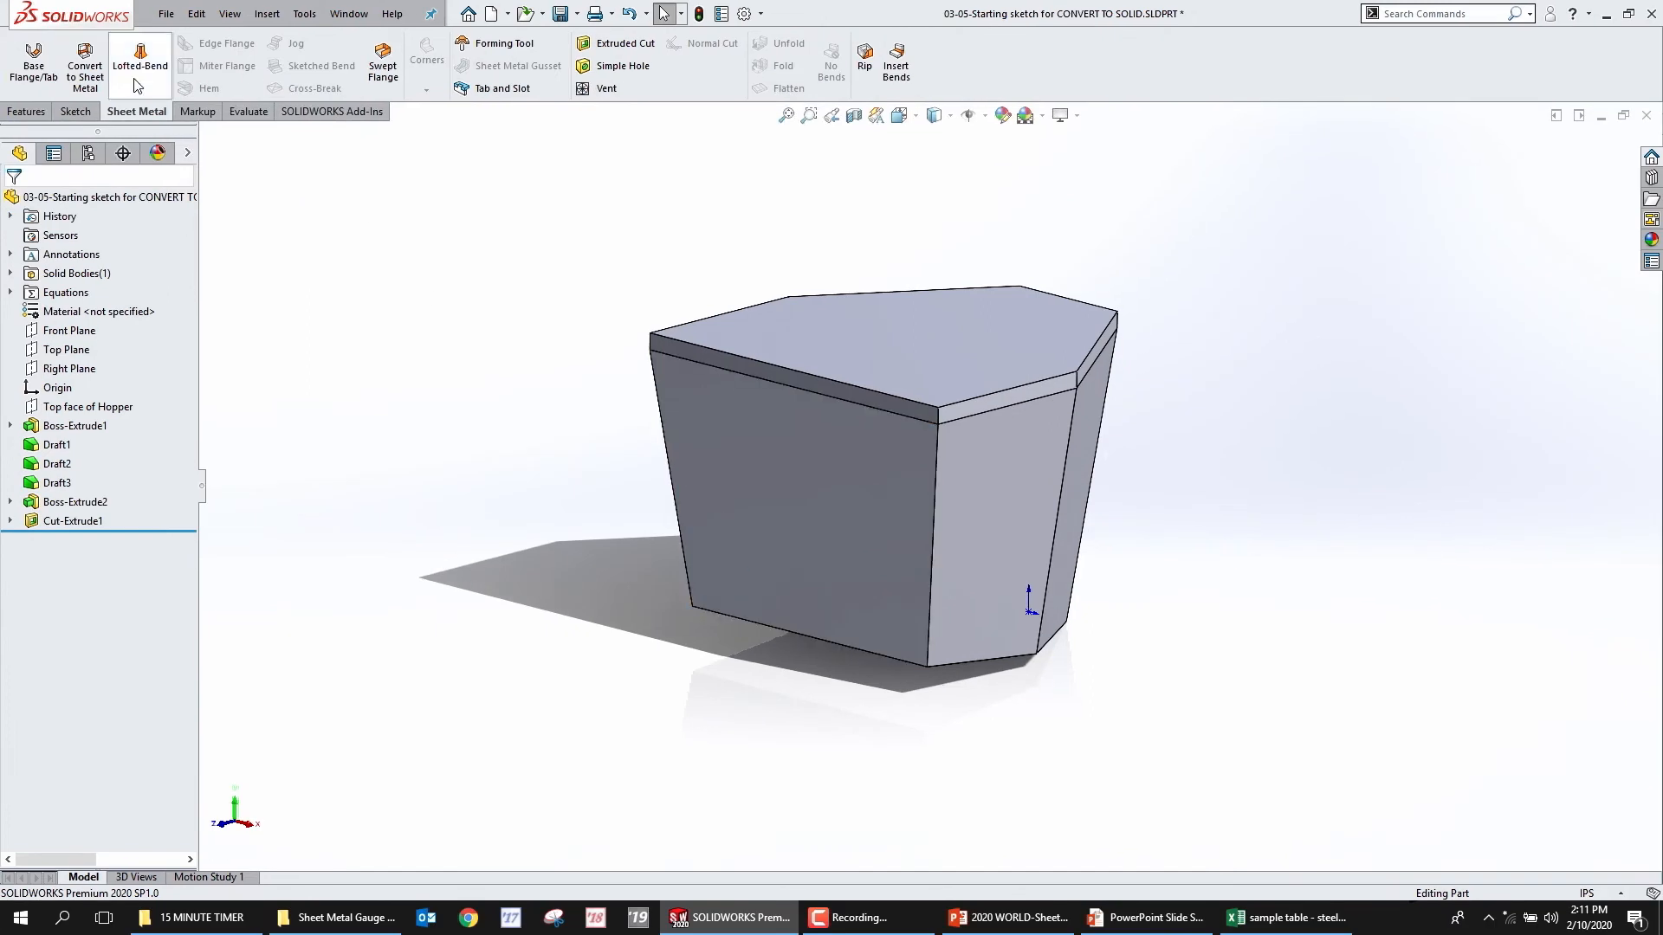
{"action": "left_click", "coordinate": [86, 69]}
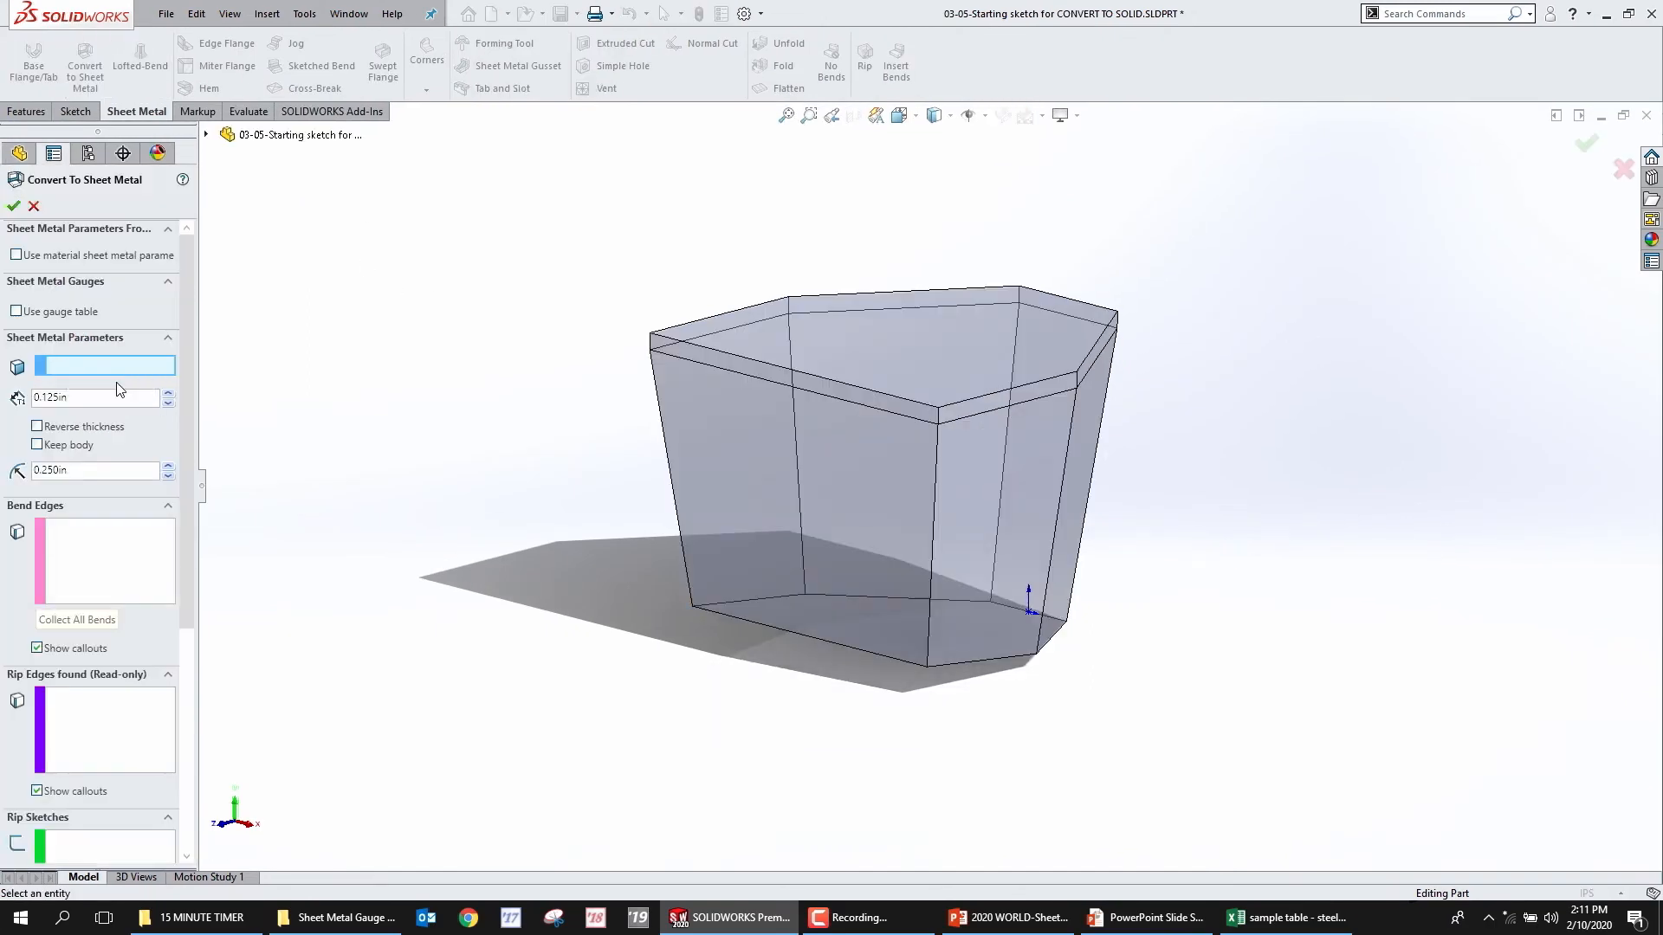
{"action": "middle_click_drag", "start_coordinate": [580, 521], "coordinate": [830, 522]}
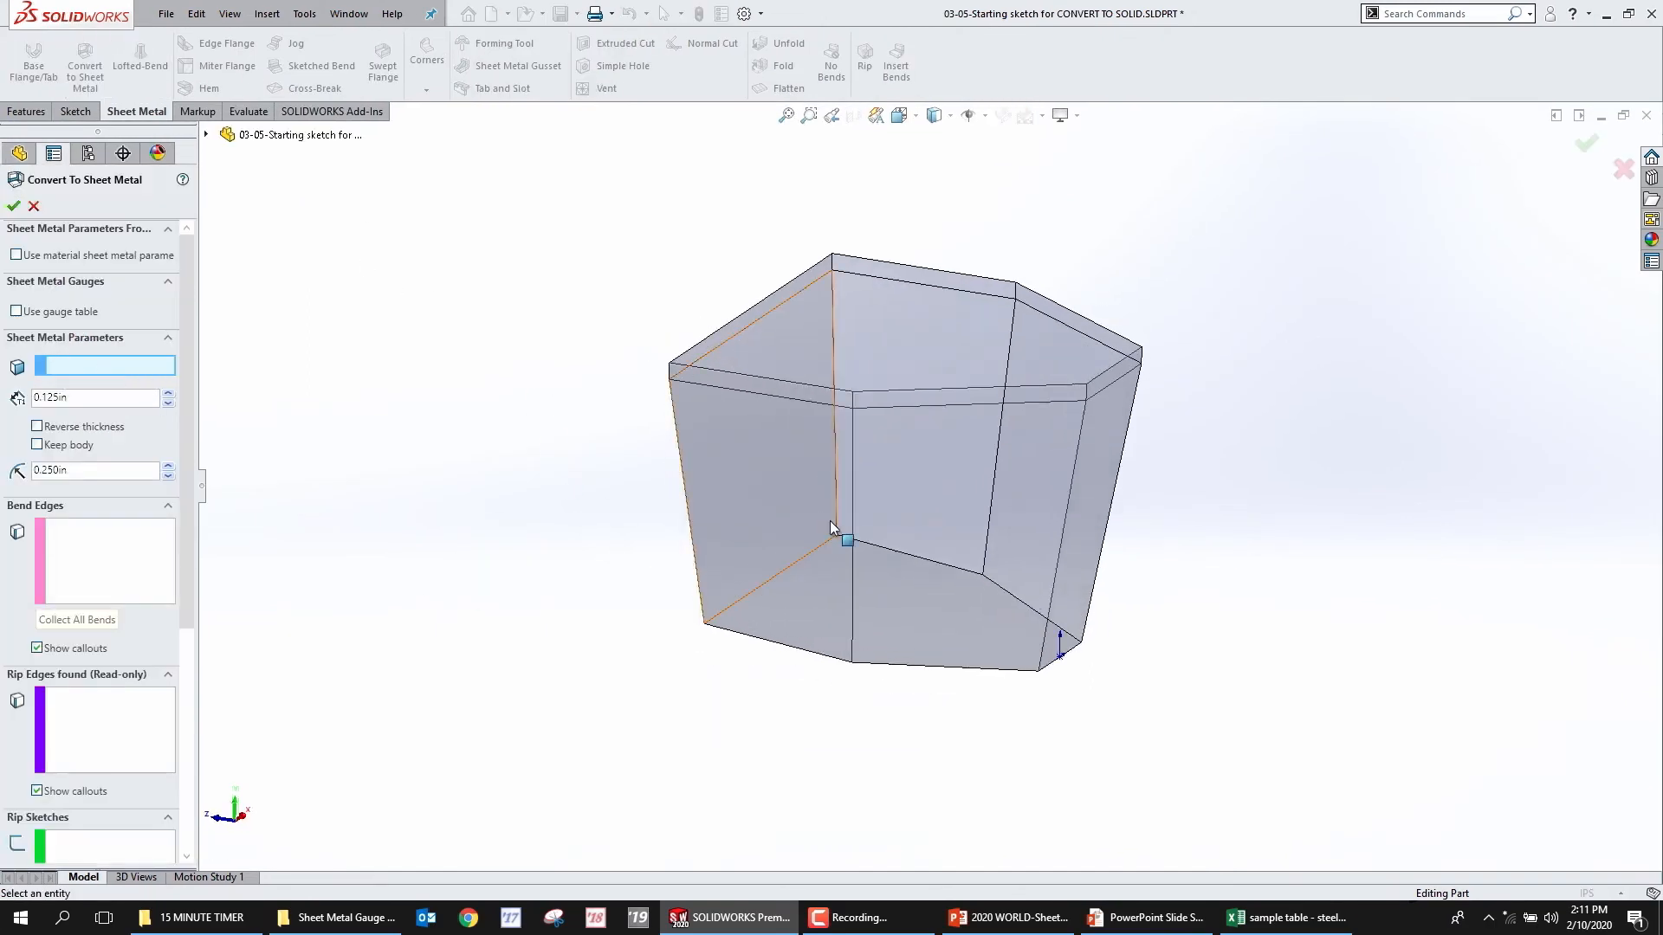
{"action": "left_click", "coordinate": [901, 589]}
{"action": "scroll", "coordinate": [870, 552], "scroll_direction": "down", "scroll_amount": 6}
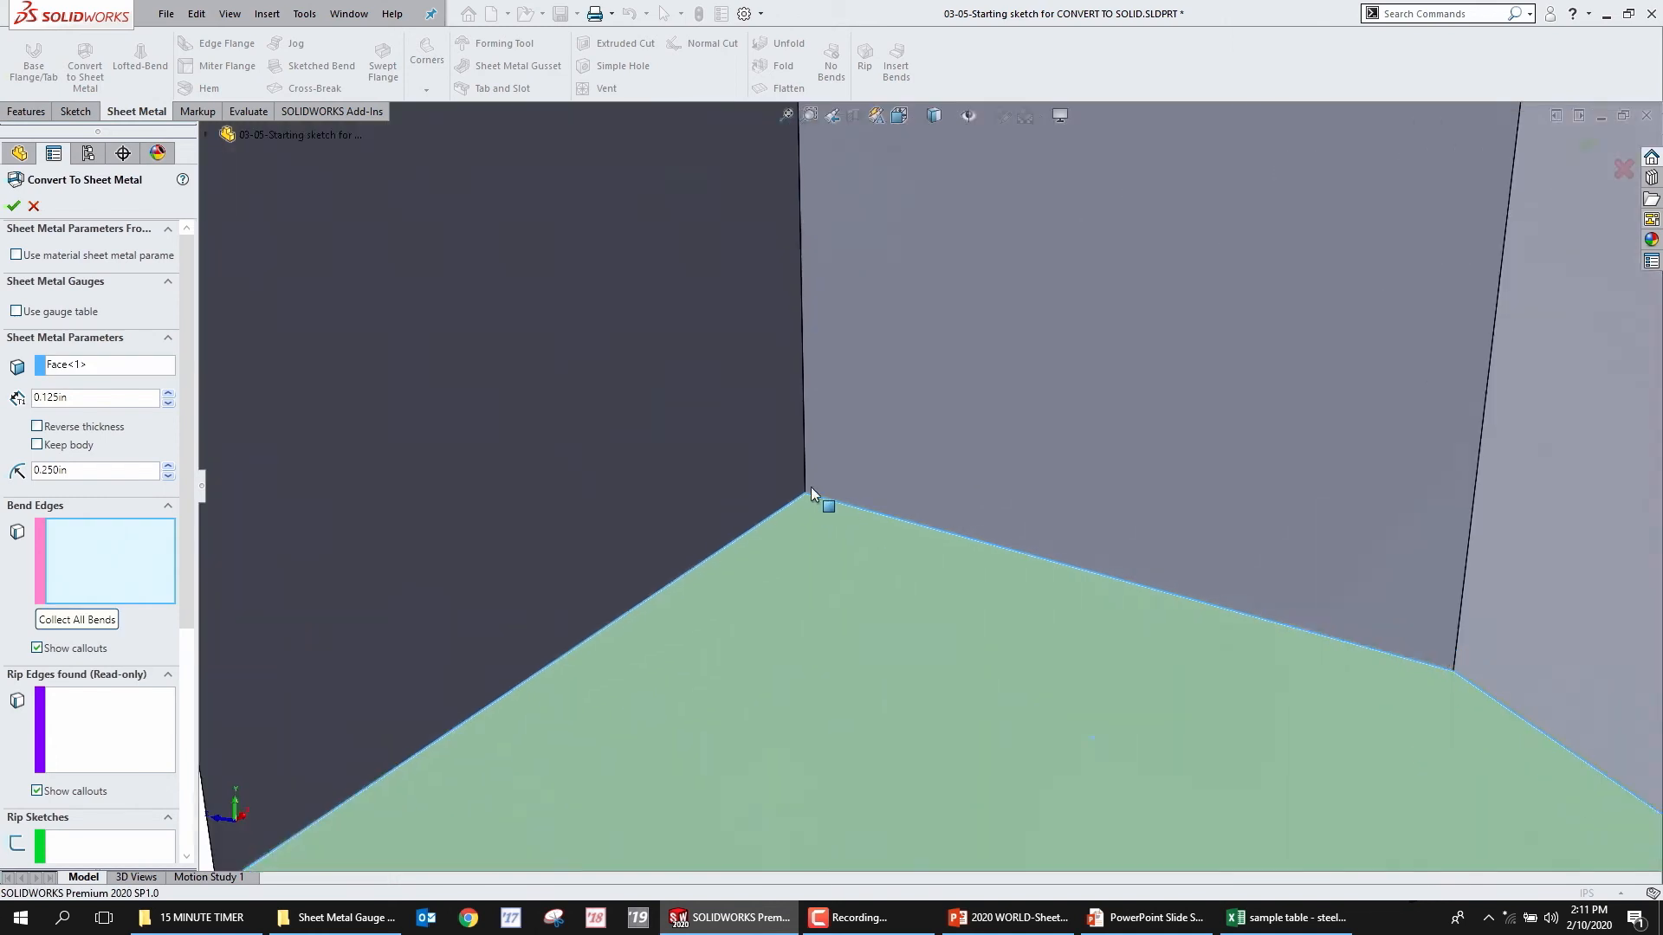
Preview the reversed thickness direction on the bottom face and restore the original direction
{"action": "left_click", "coordinate": [64, 428]}
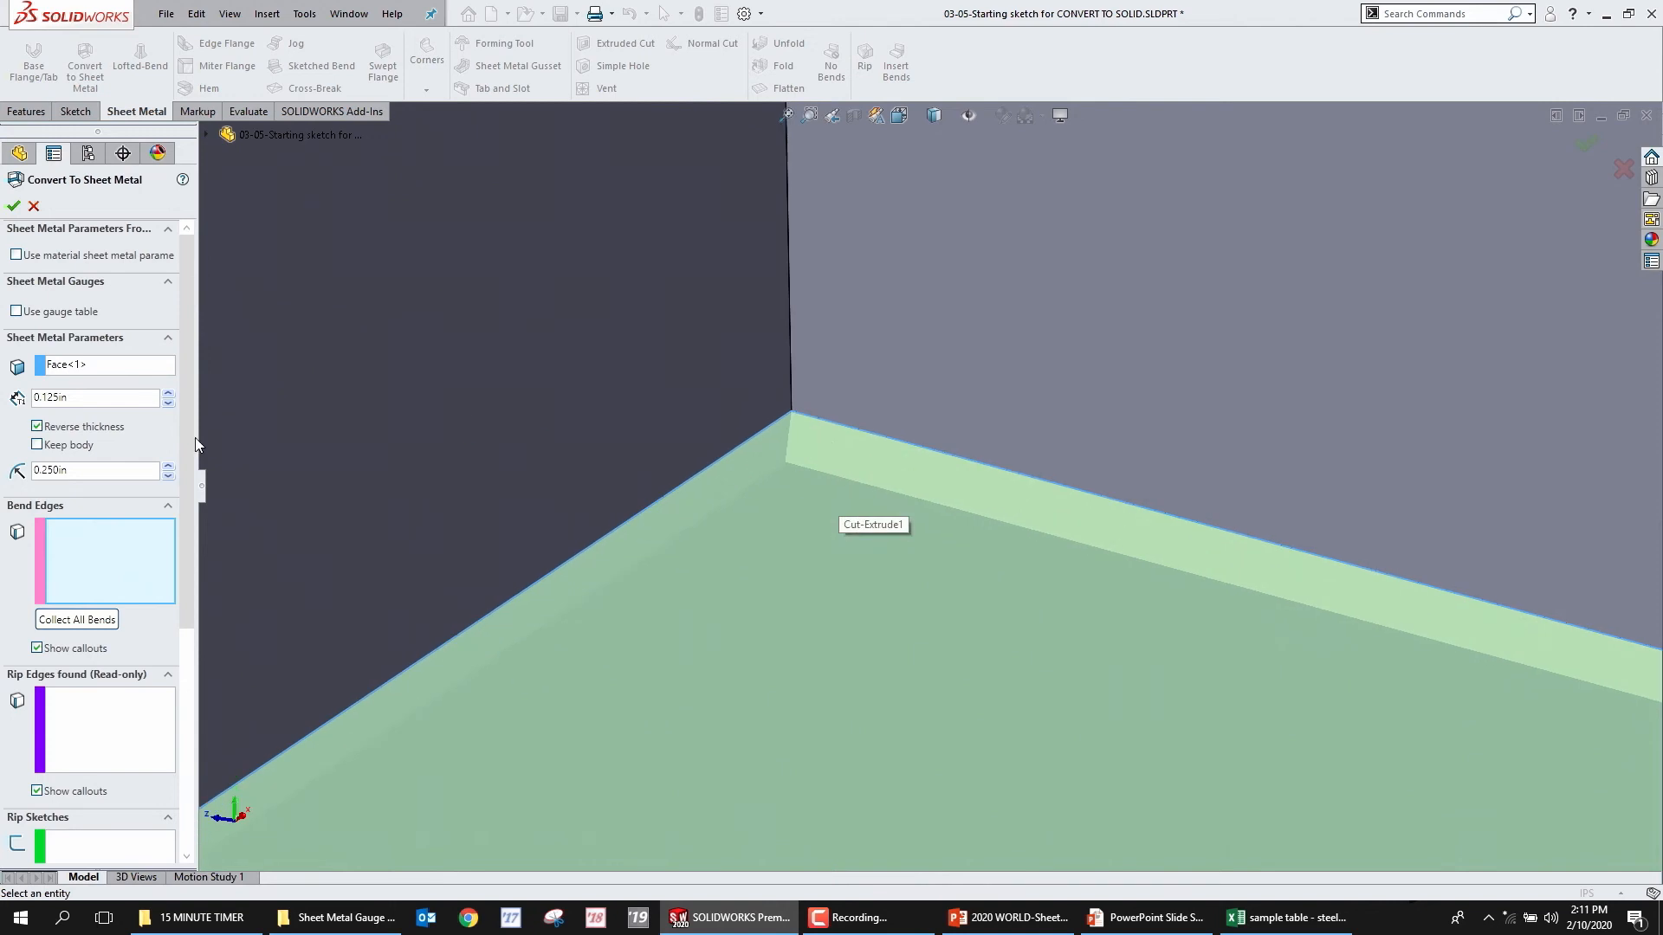
{"action": "left_click", "coordinate": [61, 421]}
{"action": "left_click", "coordinate": [61, 422]}
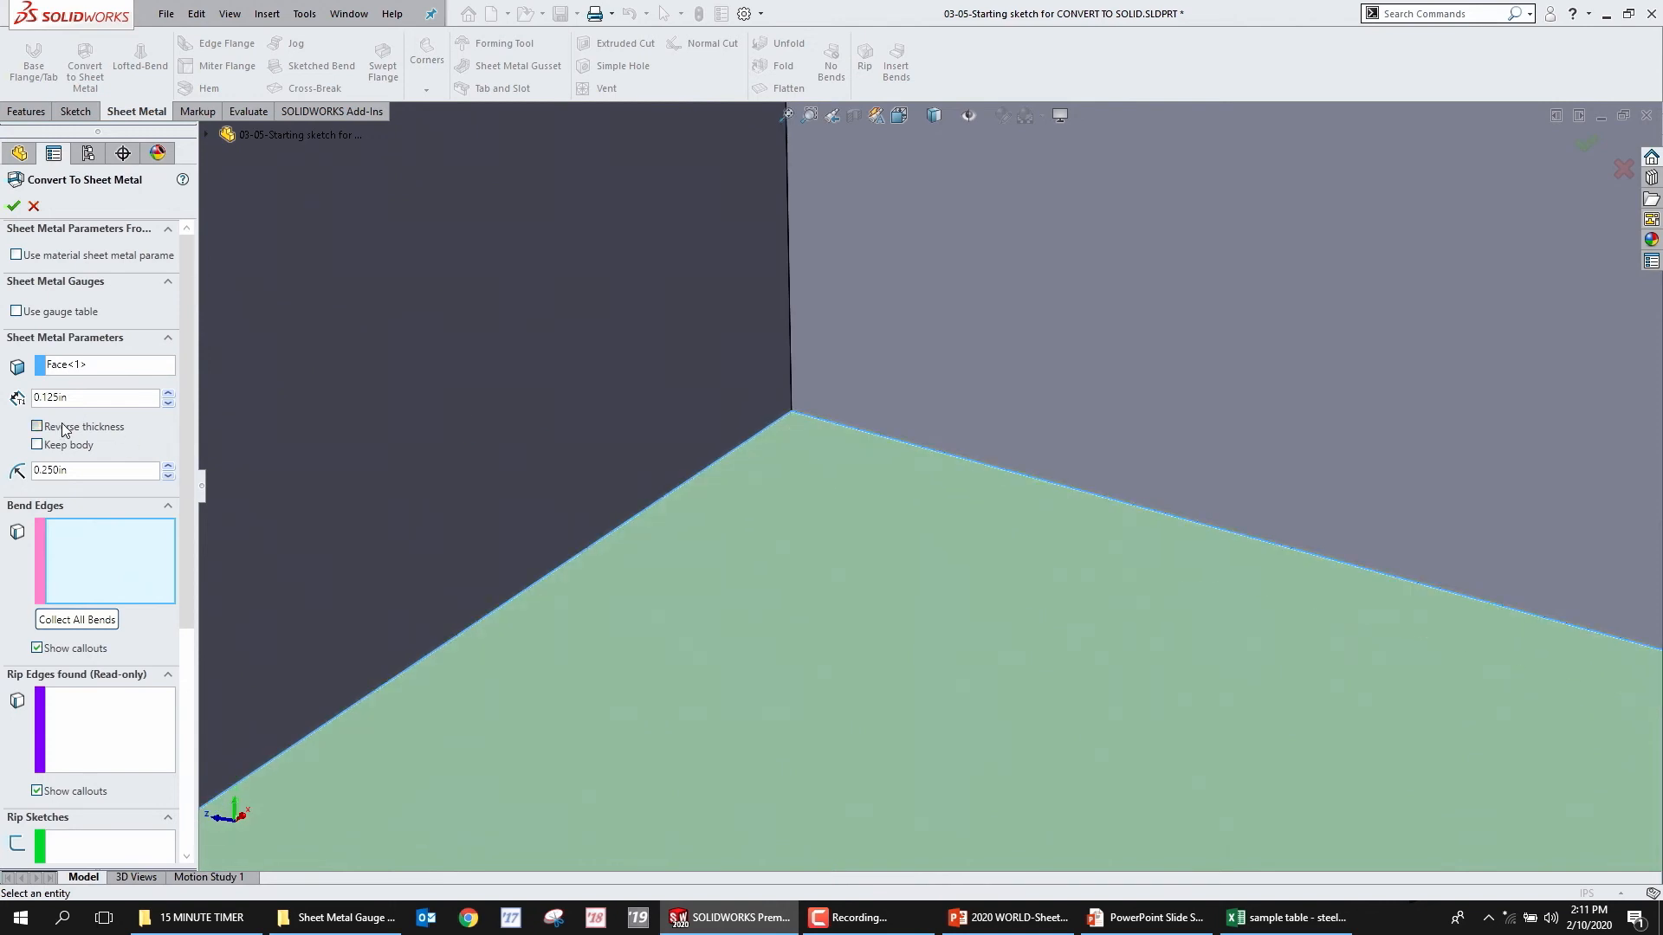
{"action": "left_click", "coordinate": [61, 423]}
{"action": "key", "text": "f"}
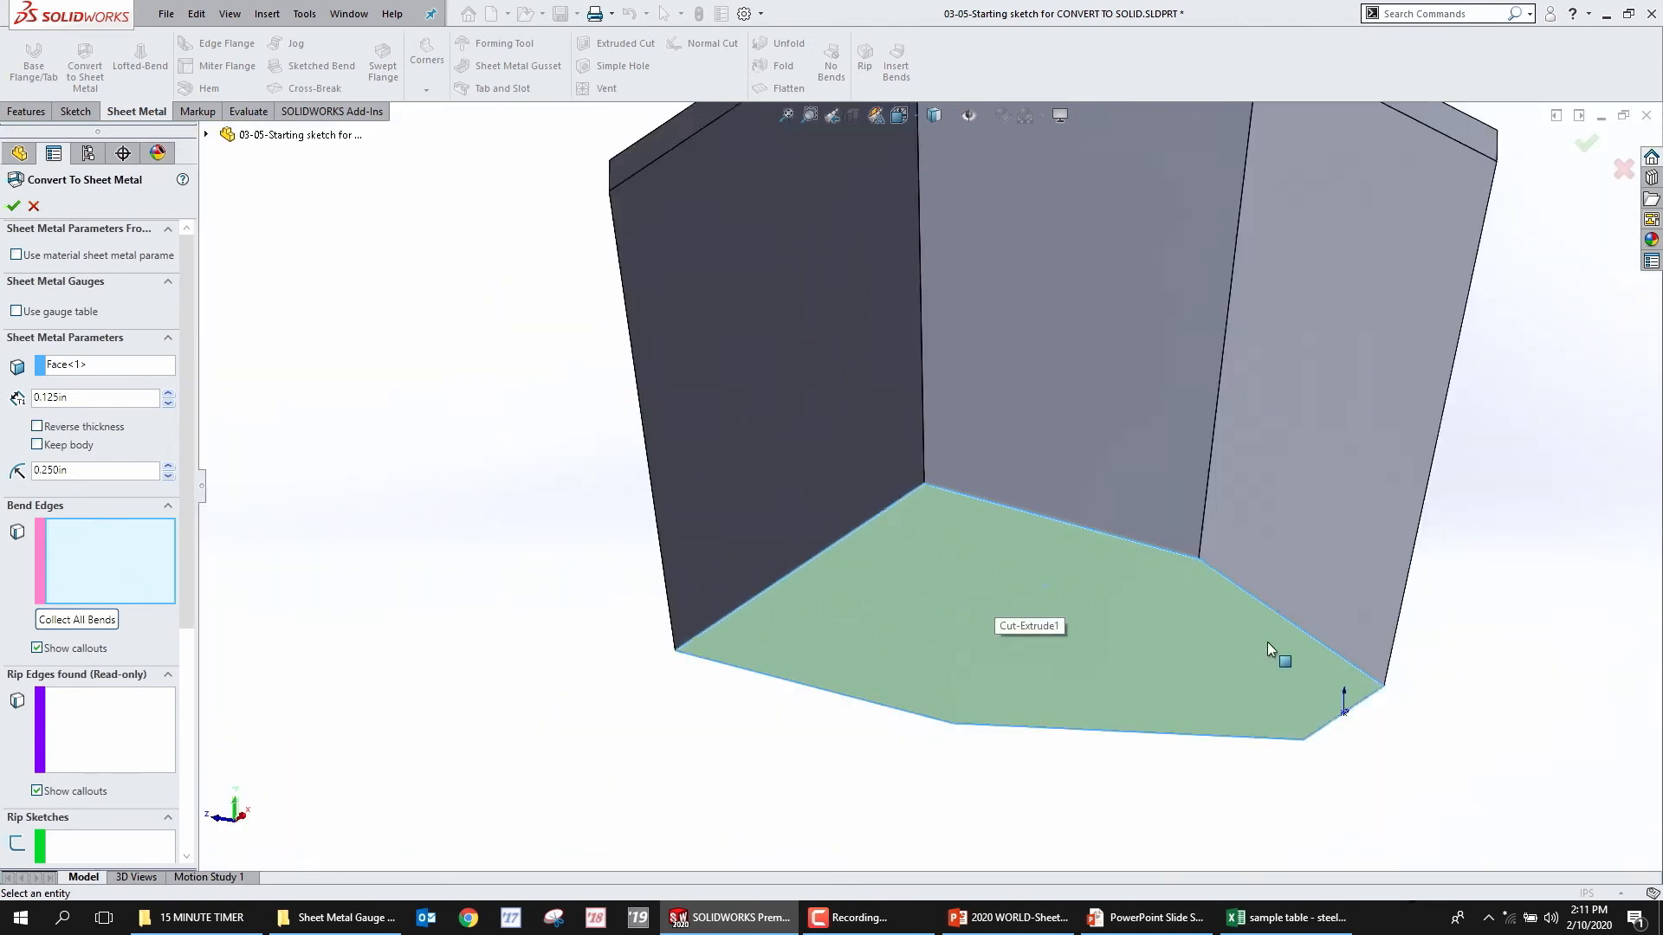
Convert the hopper using one bottom edge as the bend edge, with 0.125 in thickness and 0.250 in bend radius
{"action": "double_click", "coordinate": [84, 399]}
{"action": "left_click_drag", "start_coordinate": [100, 475], "coordinate": [5, 481]}
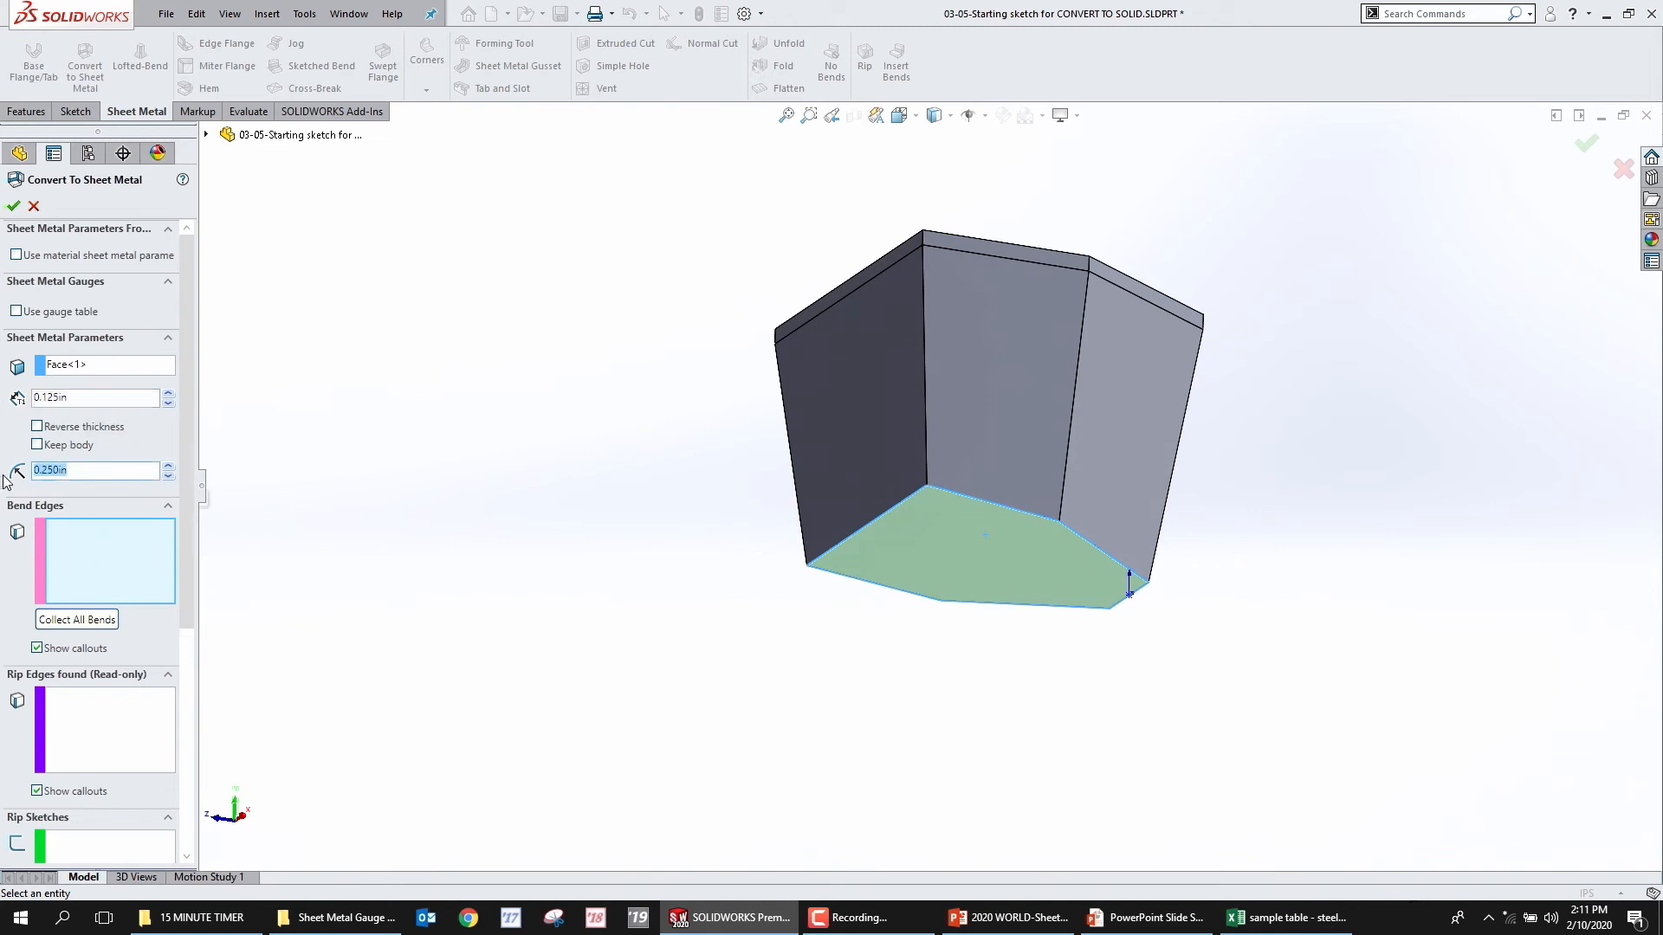
{"action": "left_click", "coordinate": [94, 578]}
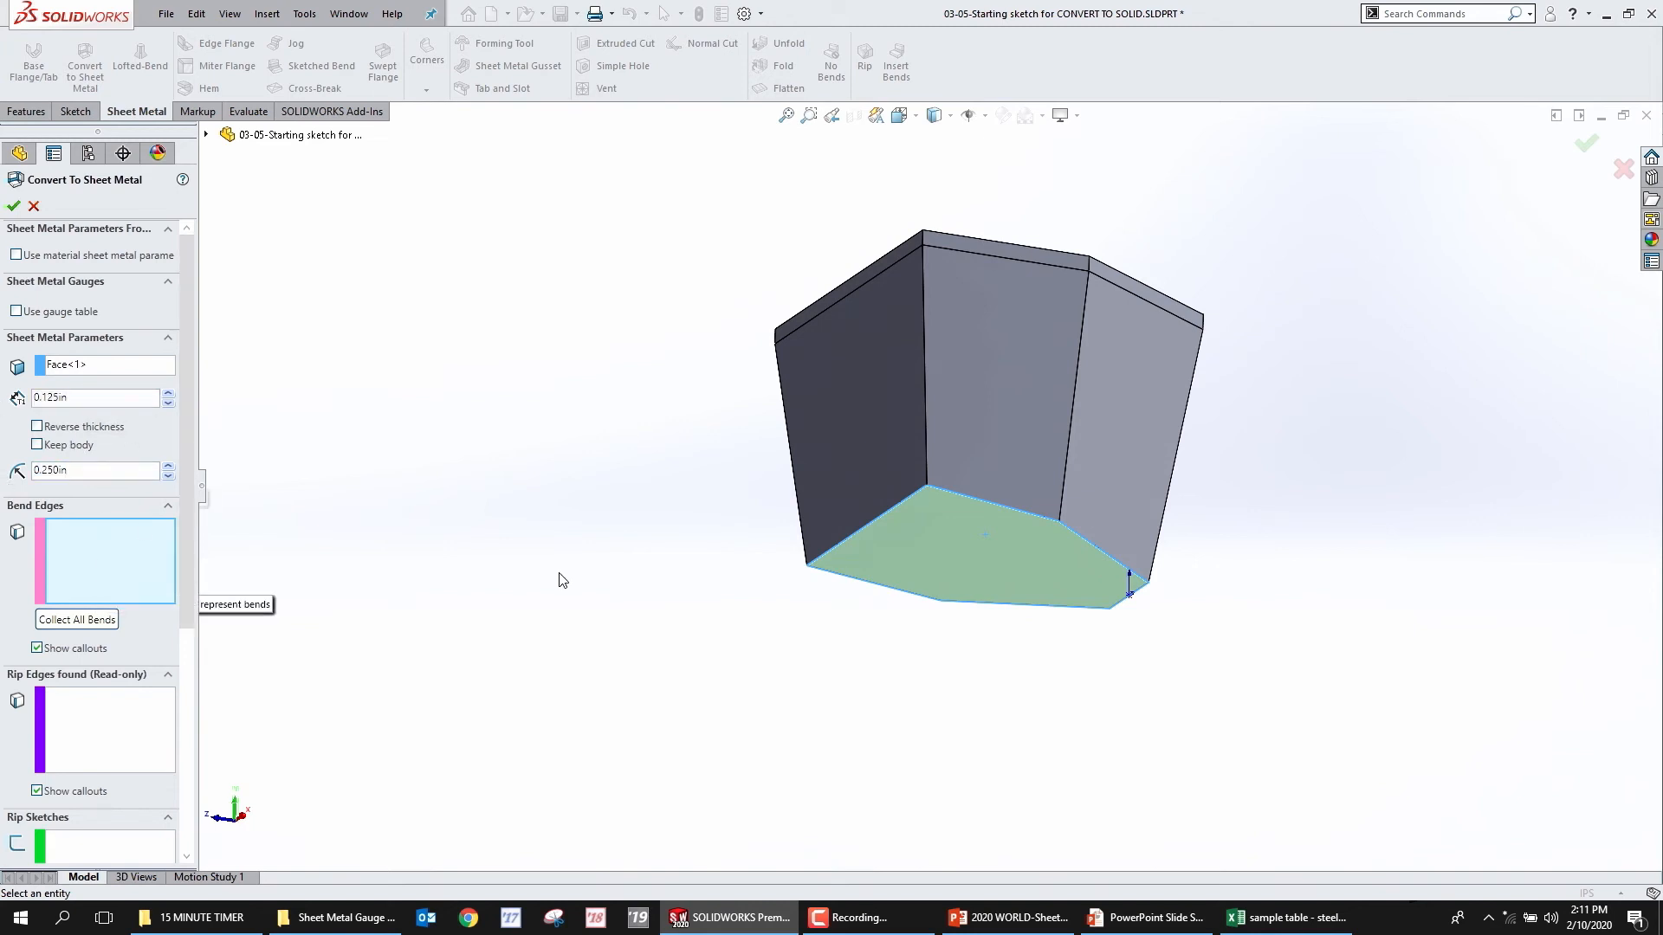
{"action": "left_click", "coordinate": [896, 506]}
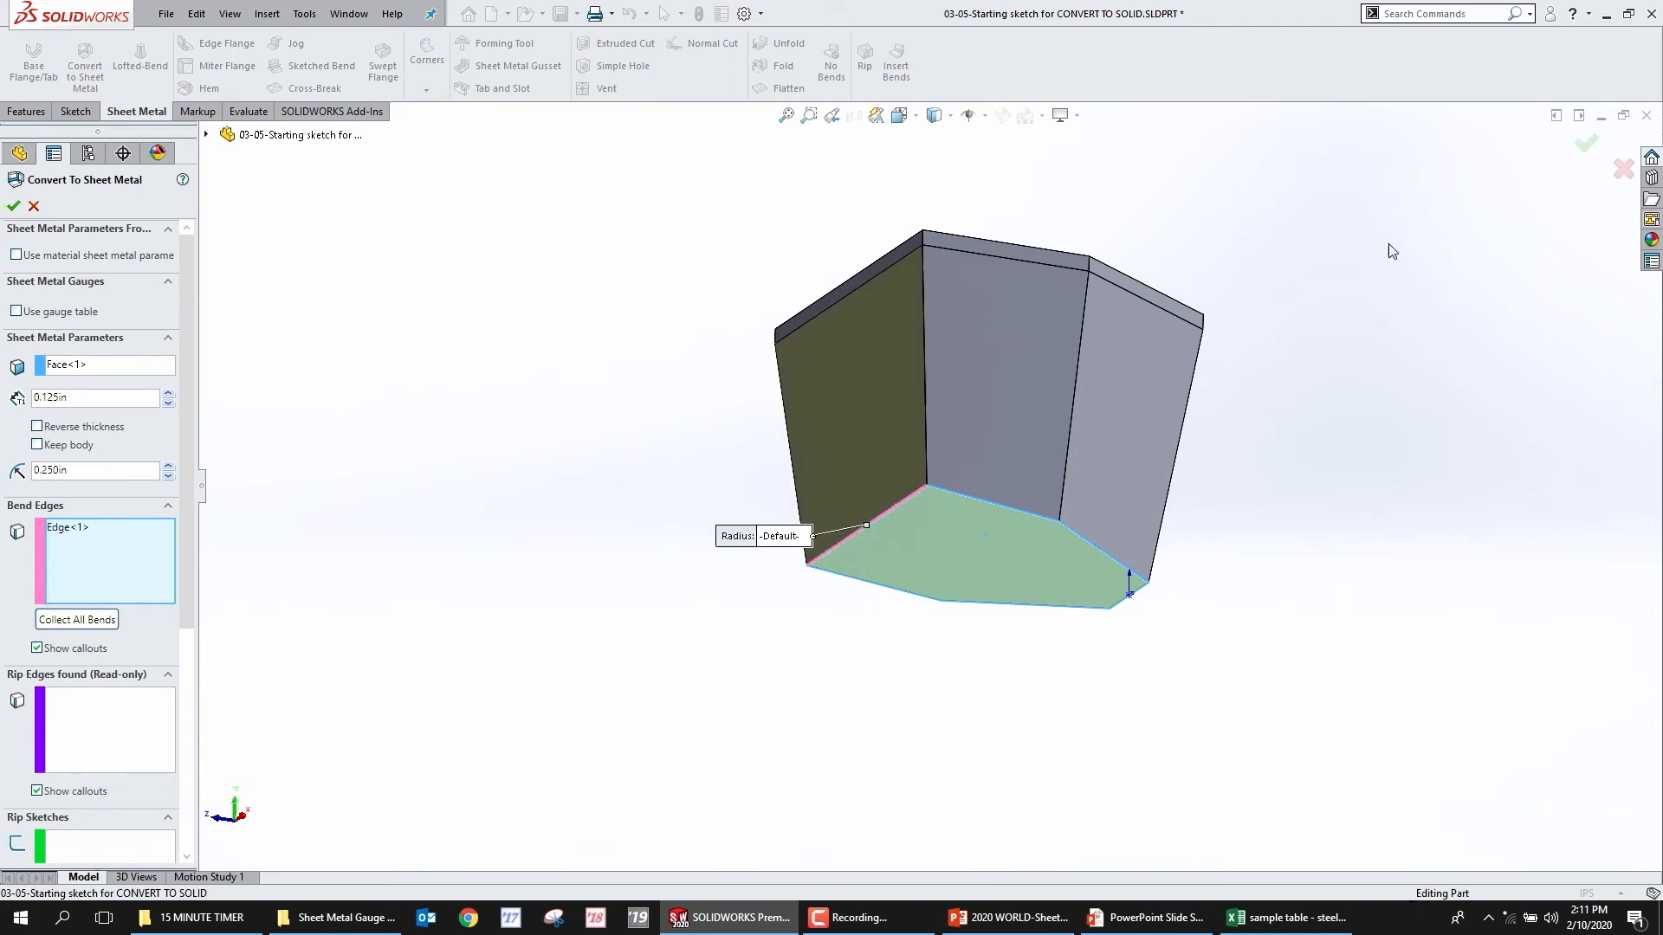
{"action": "left_click", "coordinate": [1586, 143]}
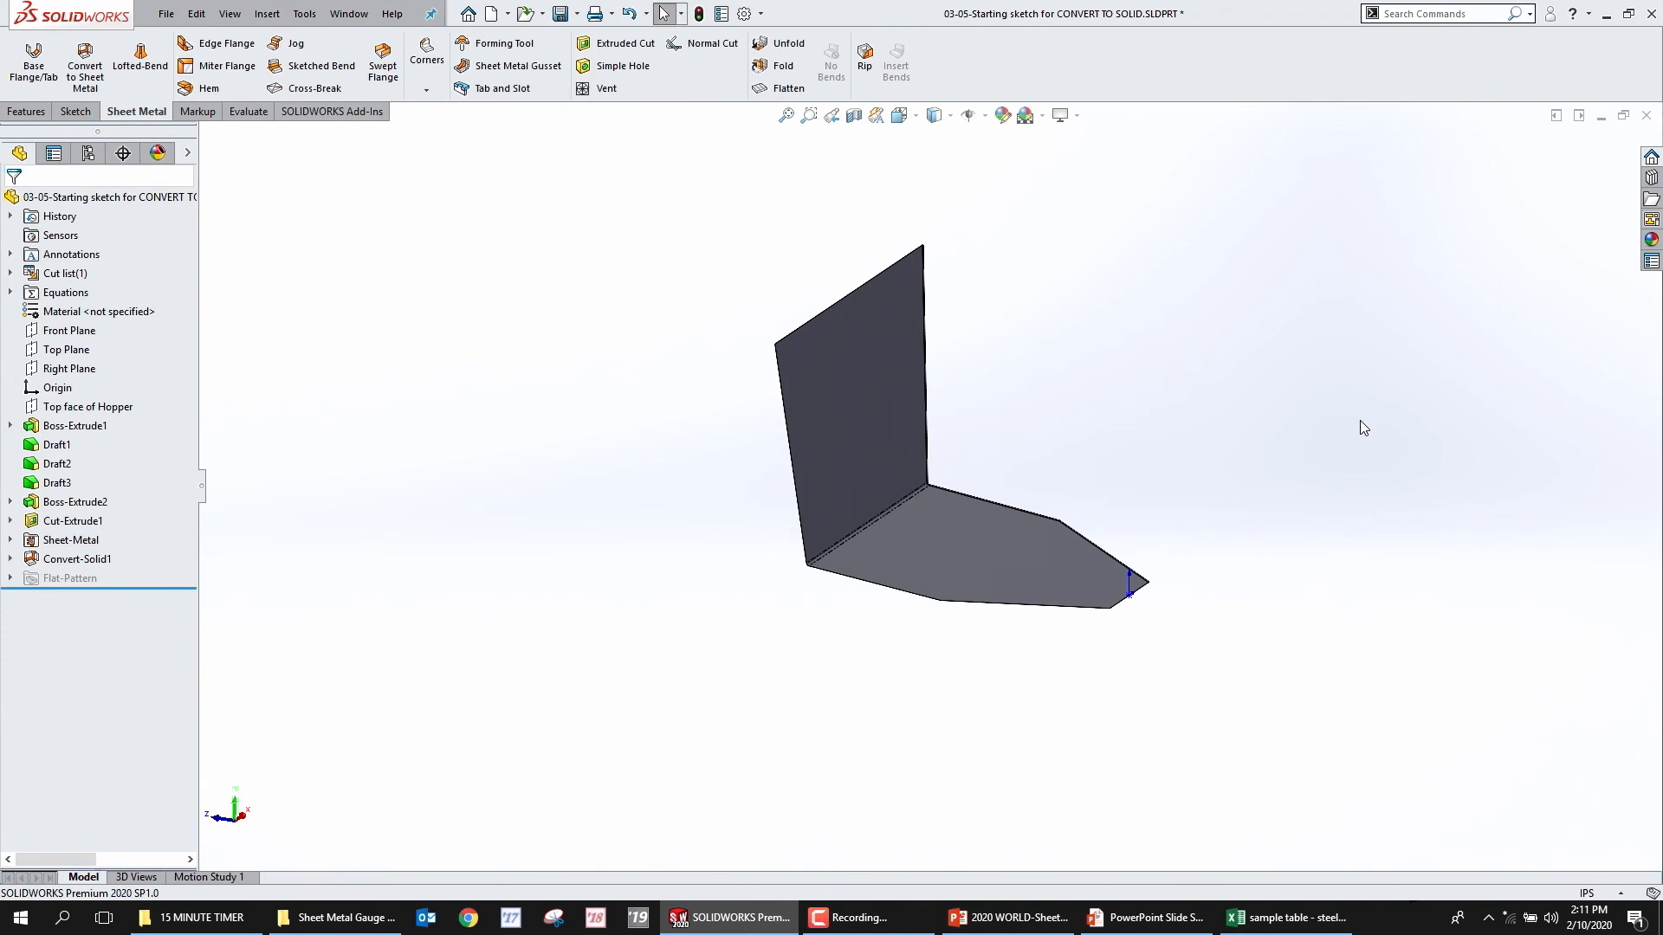
Inspect the converted bottom and single wall, flattening the part and folding it back
{"action": "left_click", "coordinate": [949, 546]}
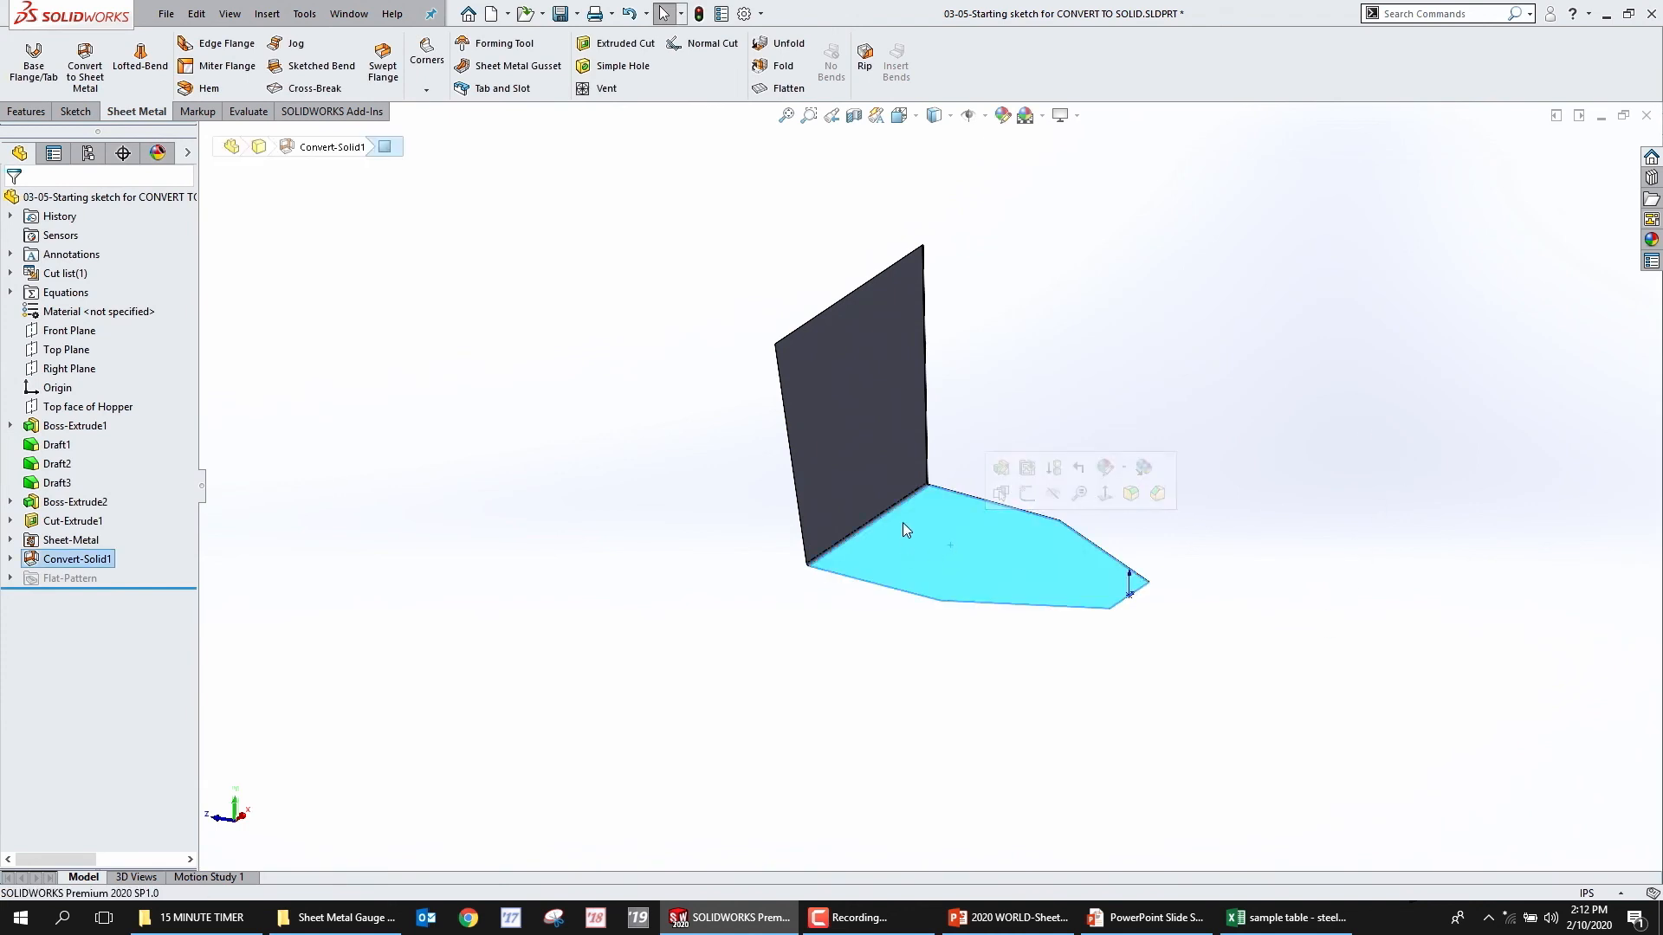
{"action": "key", "text": "Escape"}
{"action": "middle_click_drag", "start_coordinate": [854, 511], "coordinate": [716, 681]}
{"action": "left_click", "coordinate": [715, 680]}
{"action": "left_click", "coordinate": [784, 88]}
{"action": "left_click", "coordinate": [786, 90]}
{"action": "left_click", "coordinate": [786, 90]}
{"action": "left_click", "coordinate": [786, 90]}
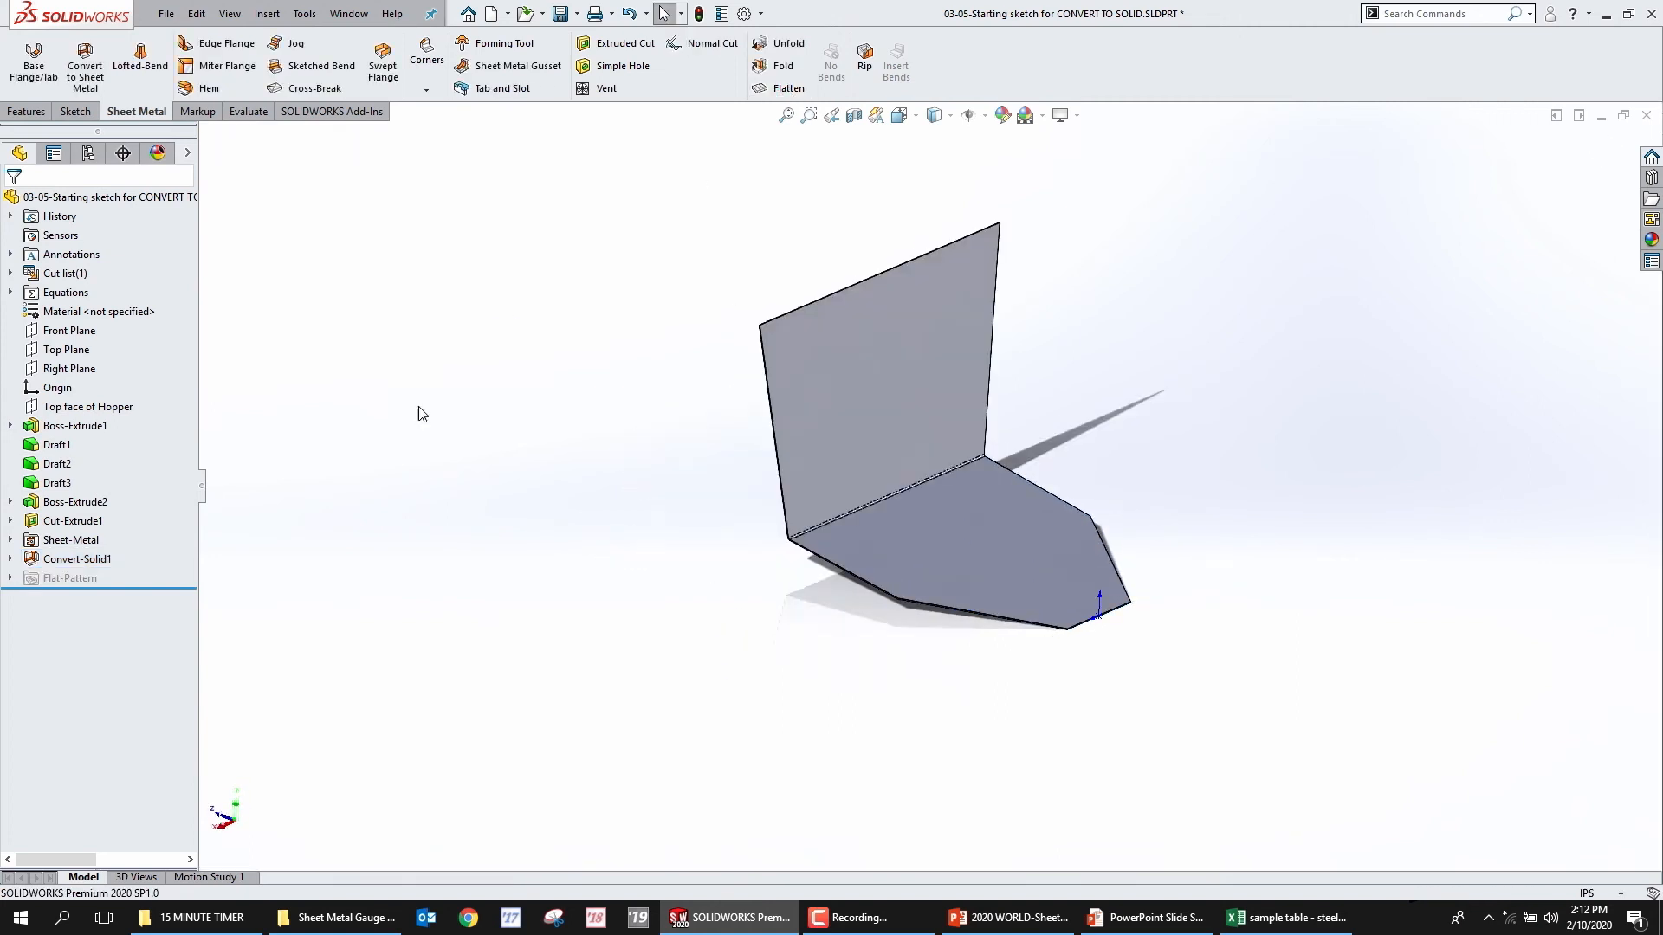
Edit the Convert-Solid1 feature and add the next two bottom edges of the hopper as bend edges
{"action": "right_click", "coordinate": [79, 567]}
{"action": "left_click", "coordinate": [102, 513]}
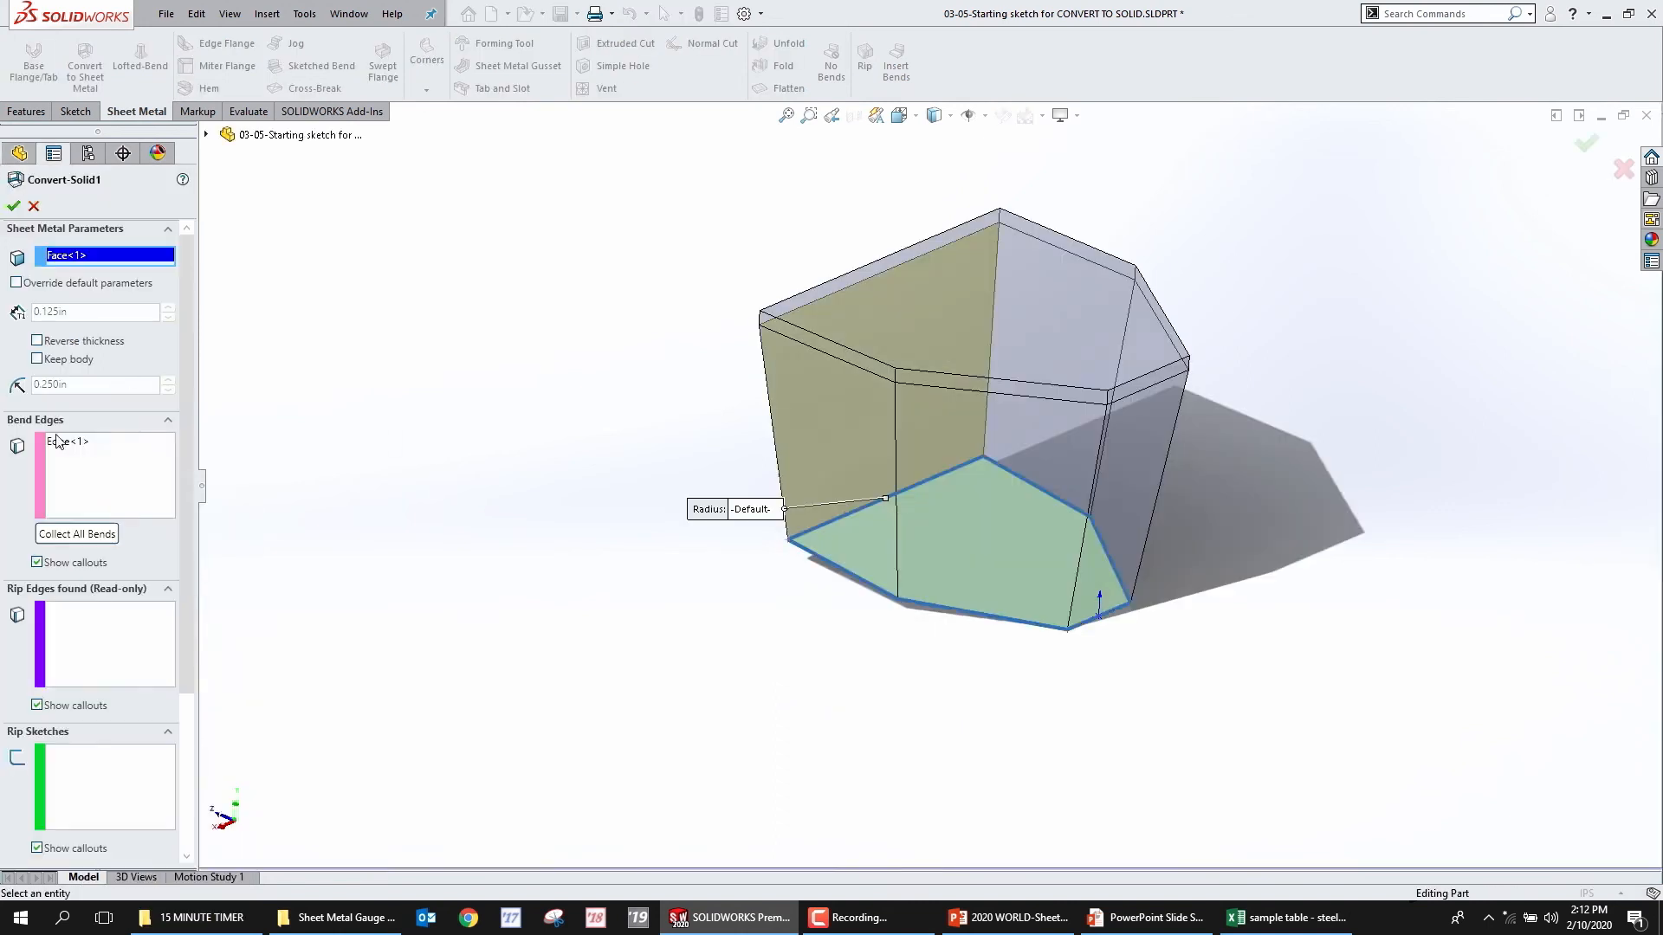
{"action": "left_click", "coordinate": [834, 570]}
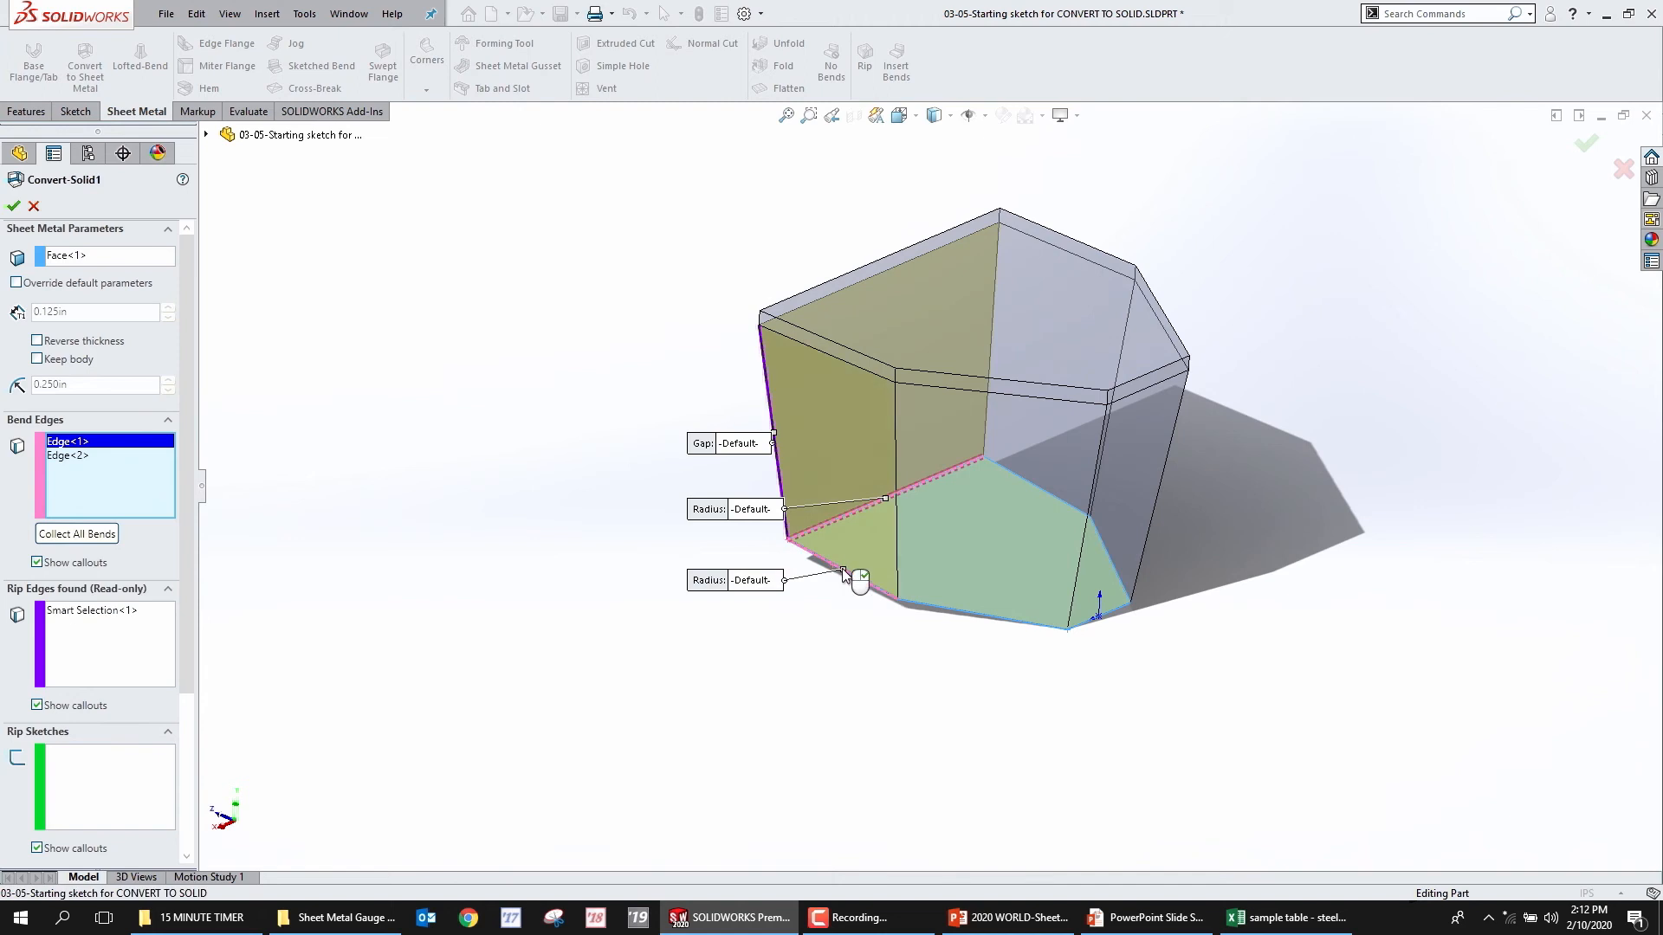
{"action": "left_click", "coordinate": [935, 610]}
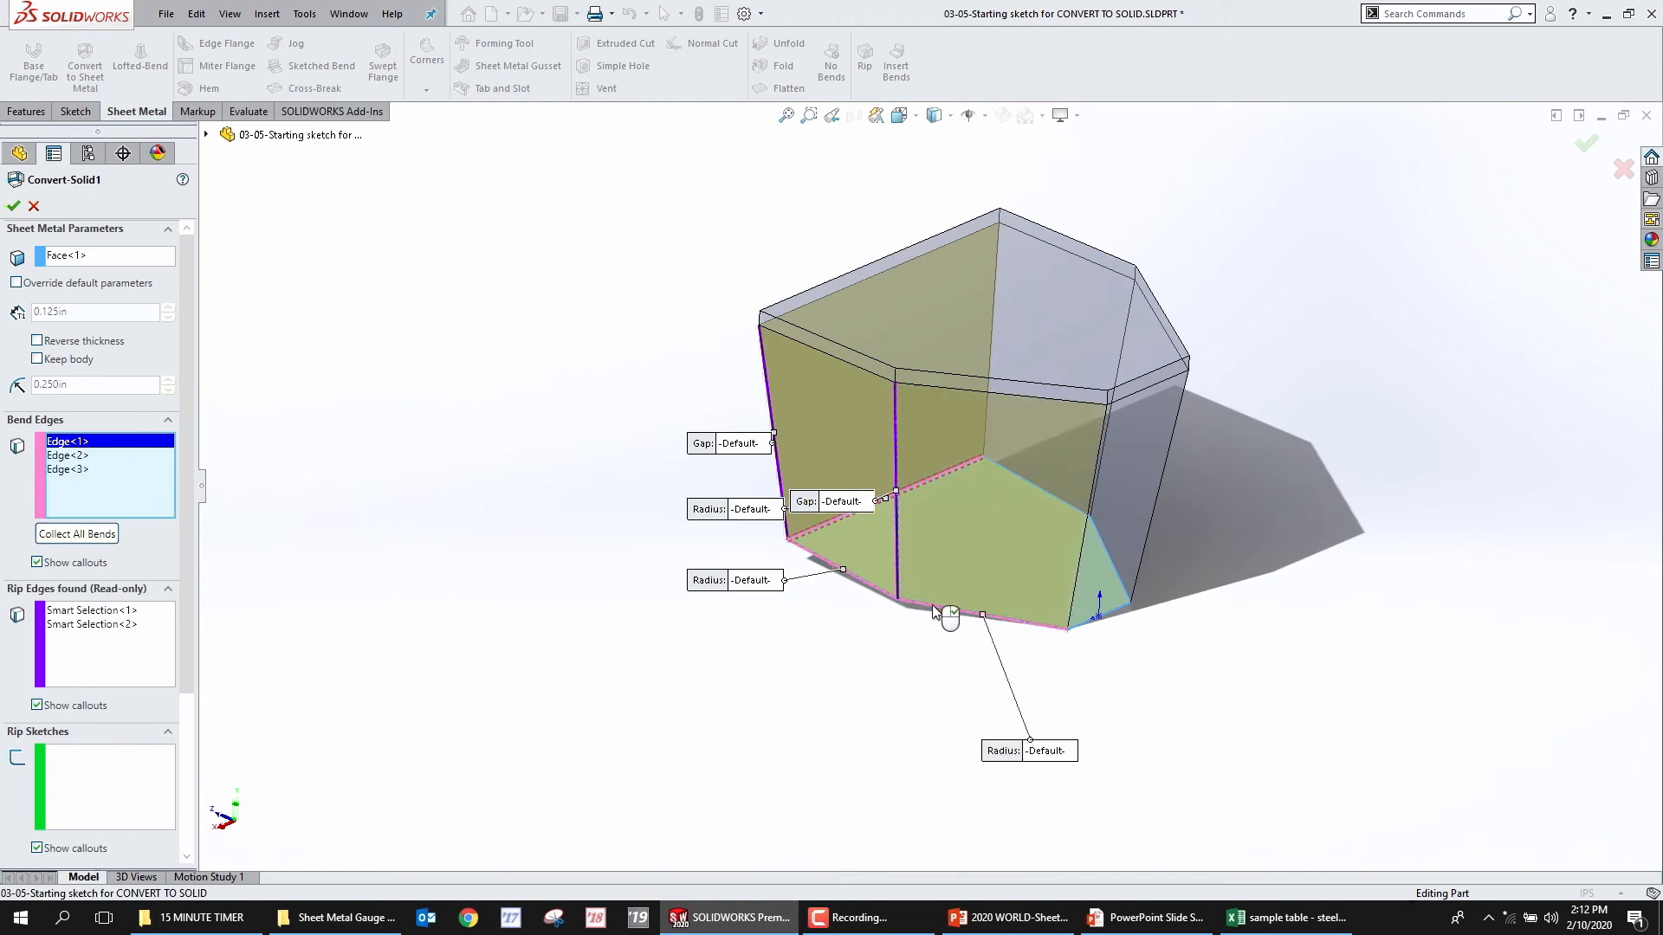
{"action": "right_click", "coordinate": [935, 609]}
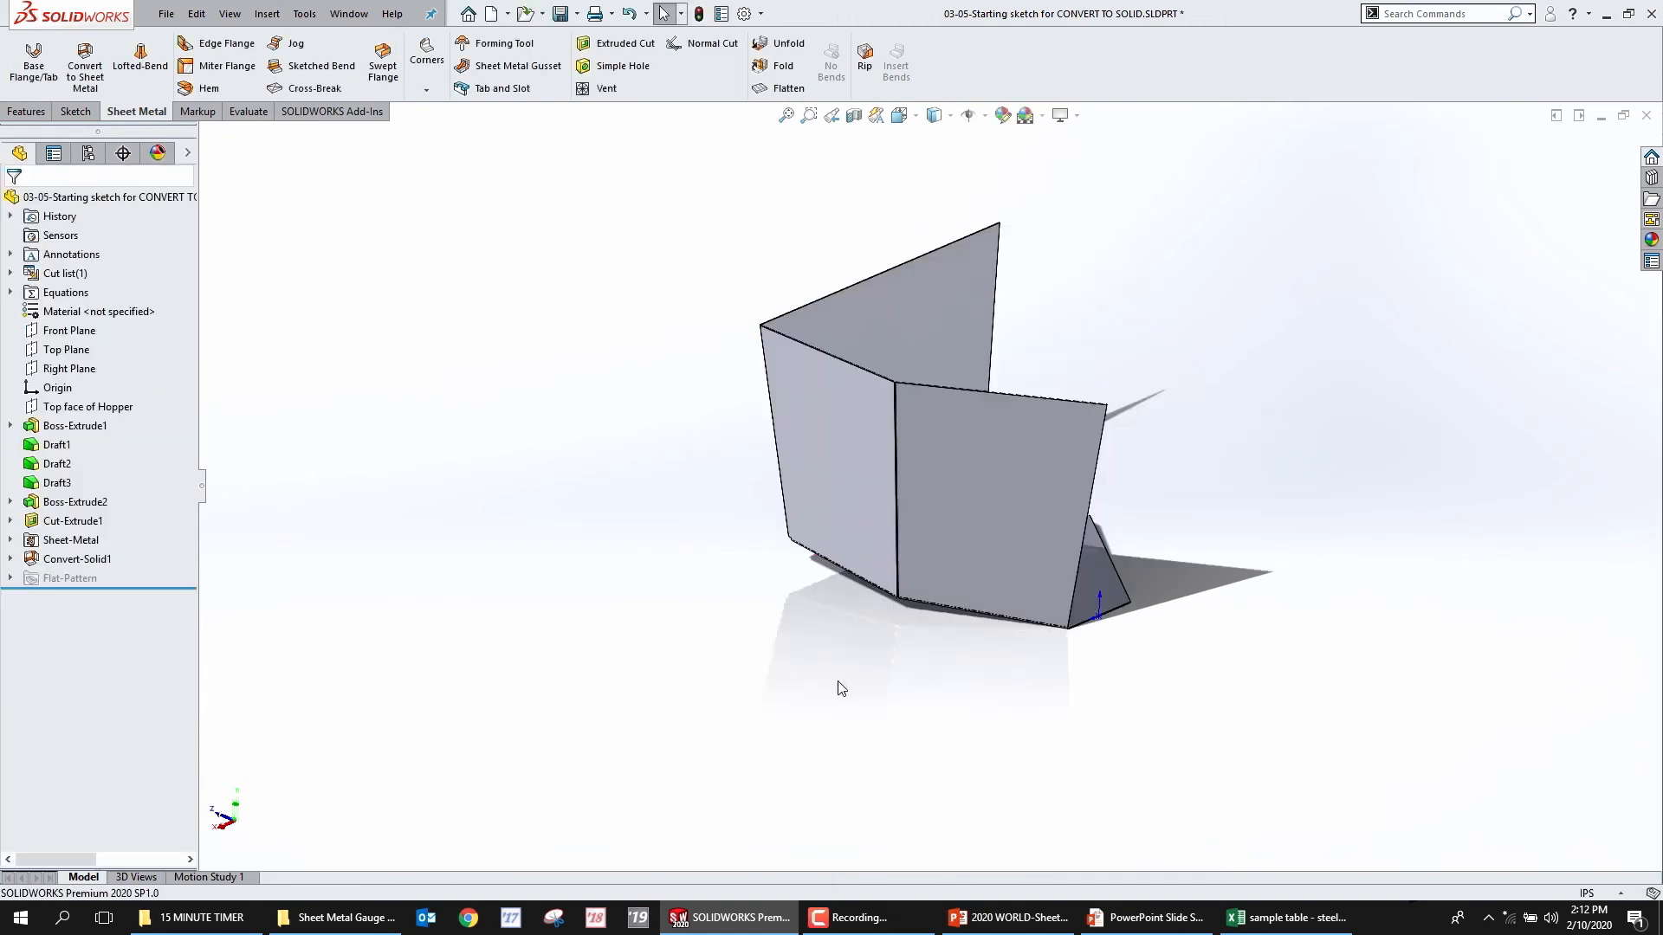
Flatten the three-walled hopper and fold it back to check its flat pattern
{"action": "middle_click_drag", "start_coordinate": [551, 654], "coordinate": [831, 527]}
{"action": "left_click", "coordinate": [769, 90]}
{"action": "left_click", "coordinate": [774, 91]}
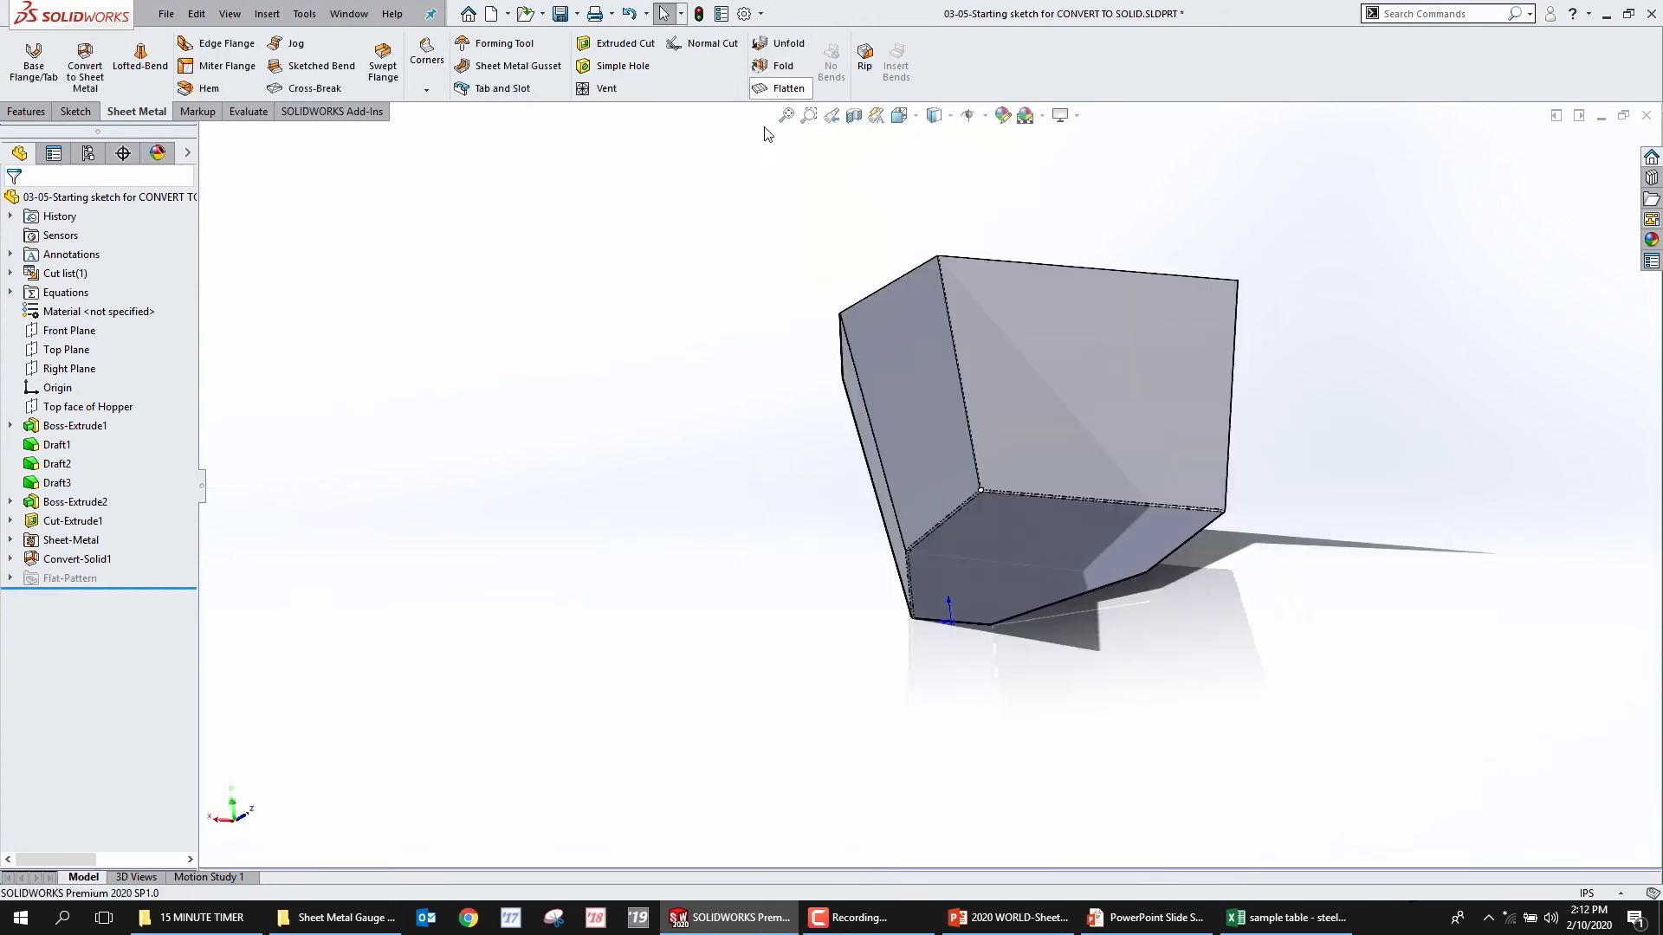
Reopen the Convert-Solid1 feature for editing and add two more bottom edges as bend edges
{"action": "right_click", "coordinate": [100, 562]}
{"action": "left_click", "coordinate": [113, 512]}
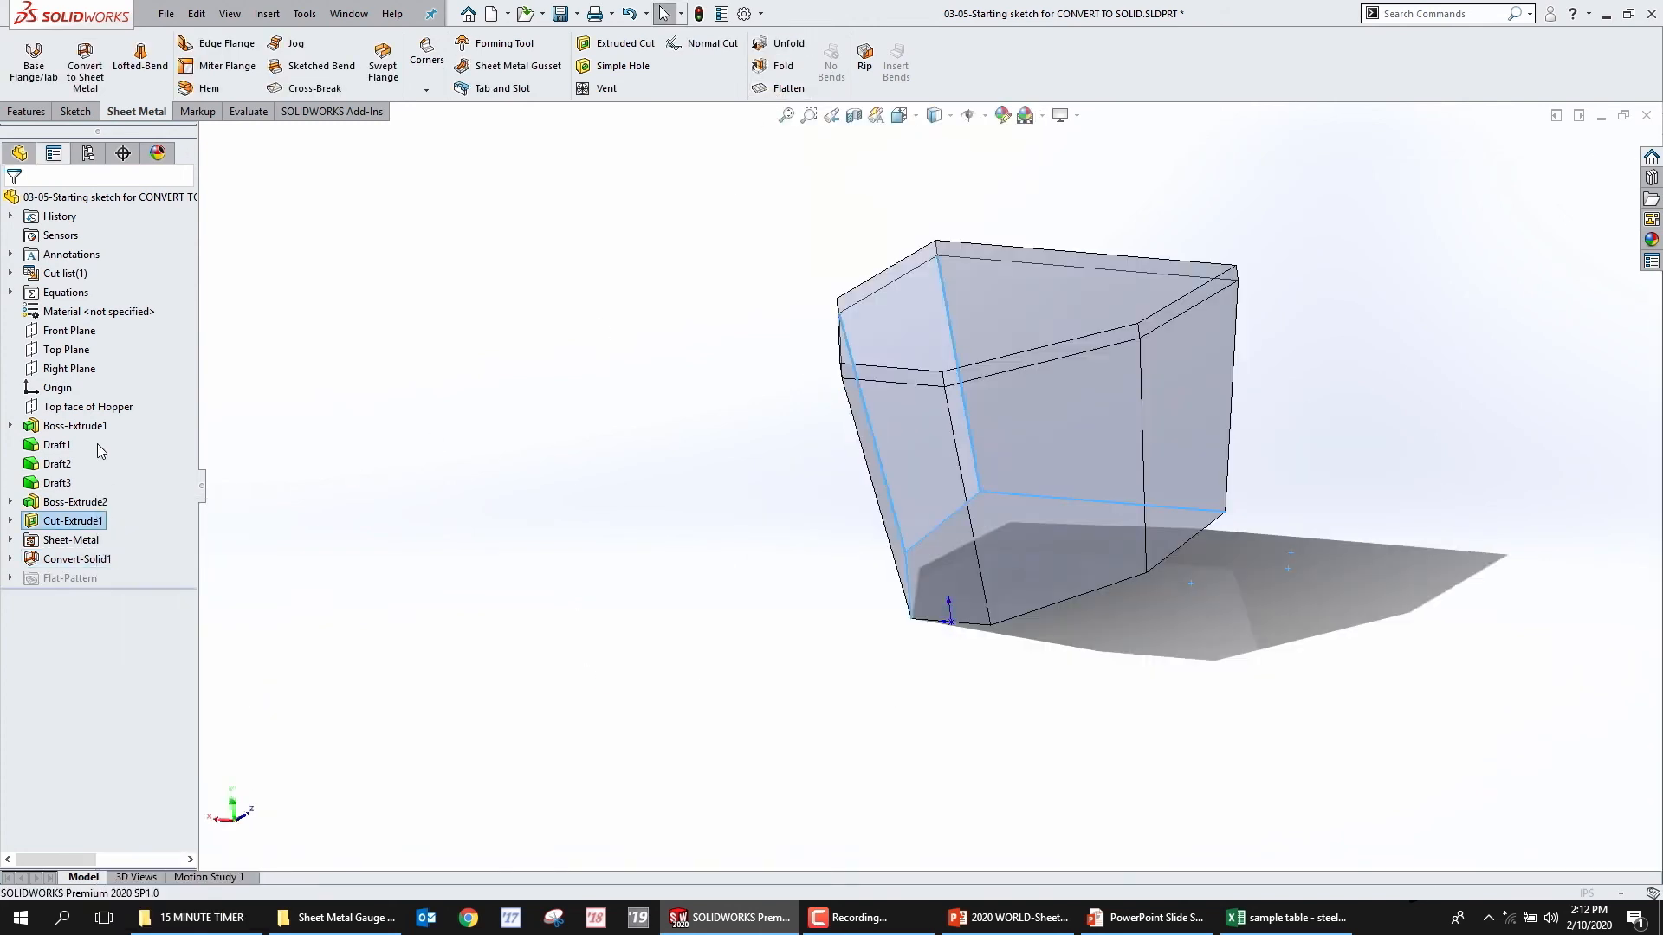
{"action": "left_click", "coordinate": [87, 468]}
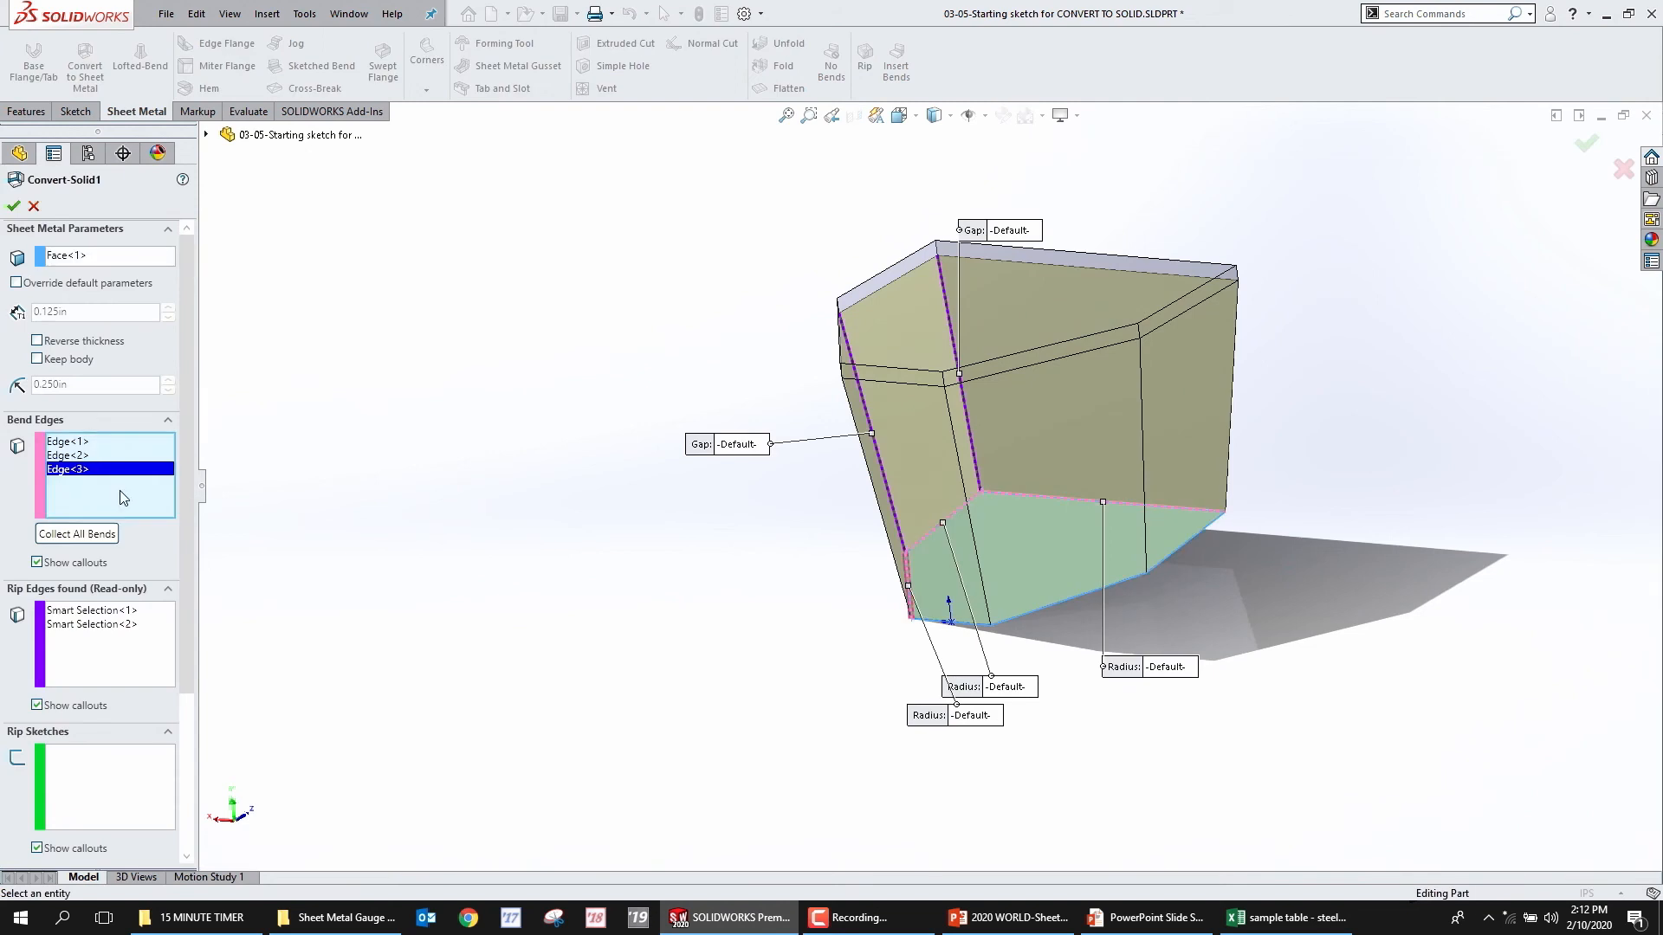
{"action": "left_click", "coordinate": [1187, 544]}
{"action": "left_click", "coordinate": [1114, 585]}
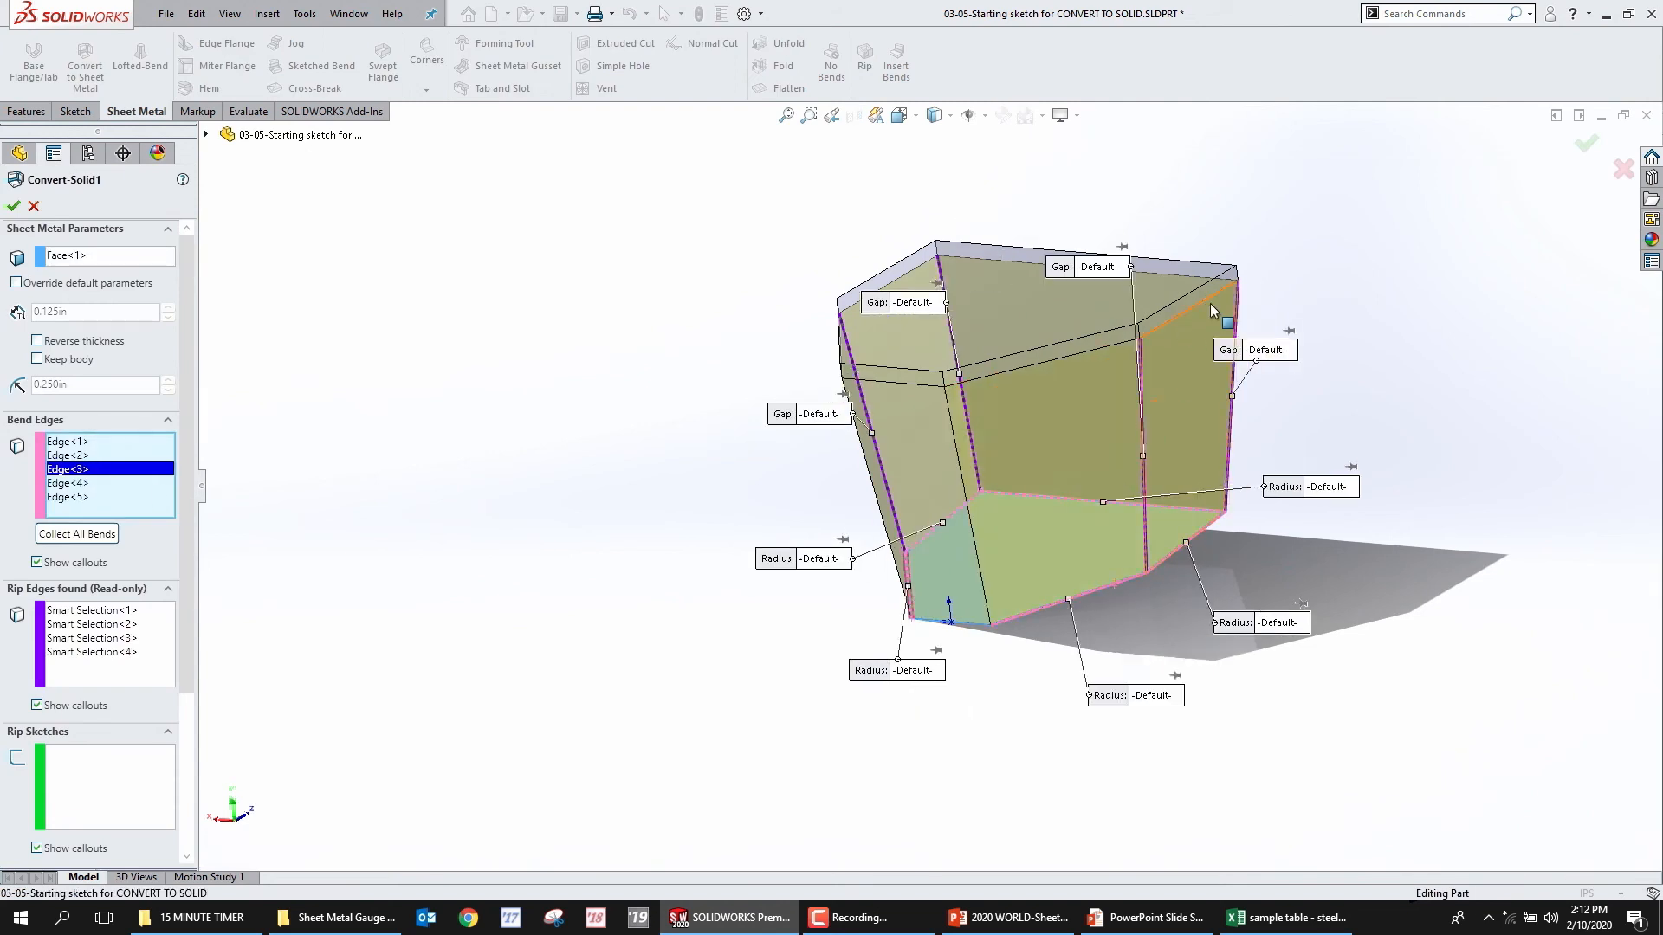
Add the upper lip edges of all five hopper walls as bend edges and apply the edited conversion
{"action": "scroll", "coordinate": [1179, 324], "scroll_direction": "down", "scroll_amount": 3}
{"action": "left_click", "coordinate": [1129, 295]}
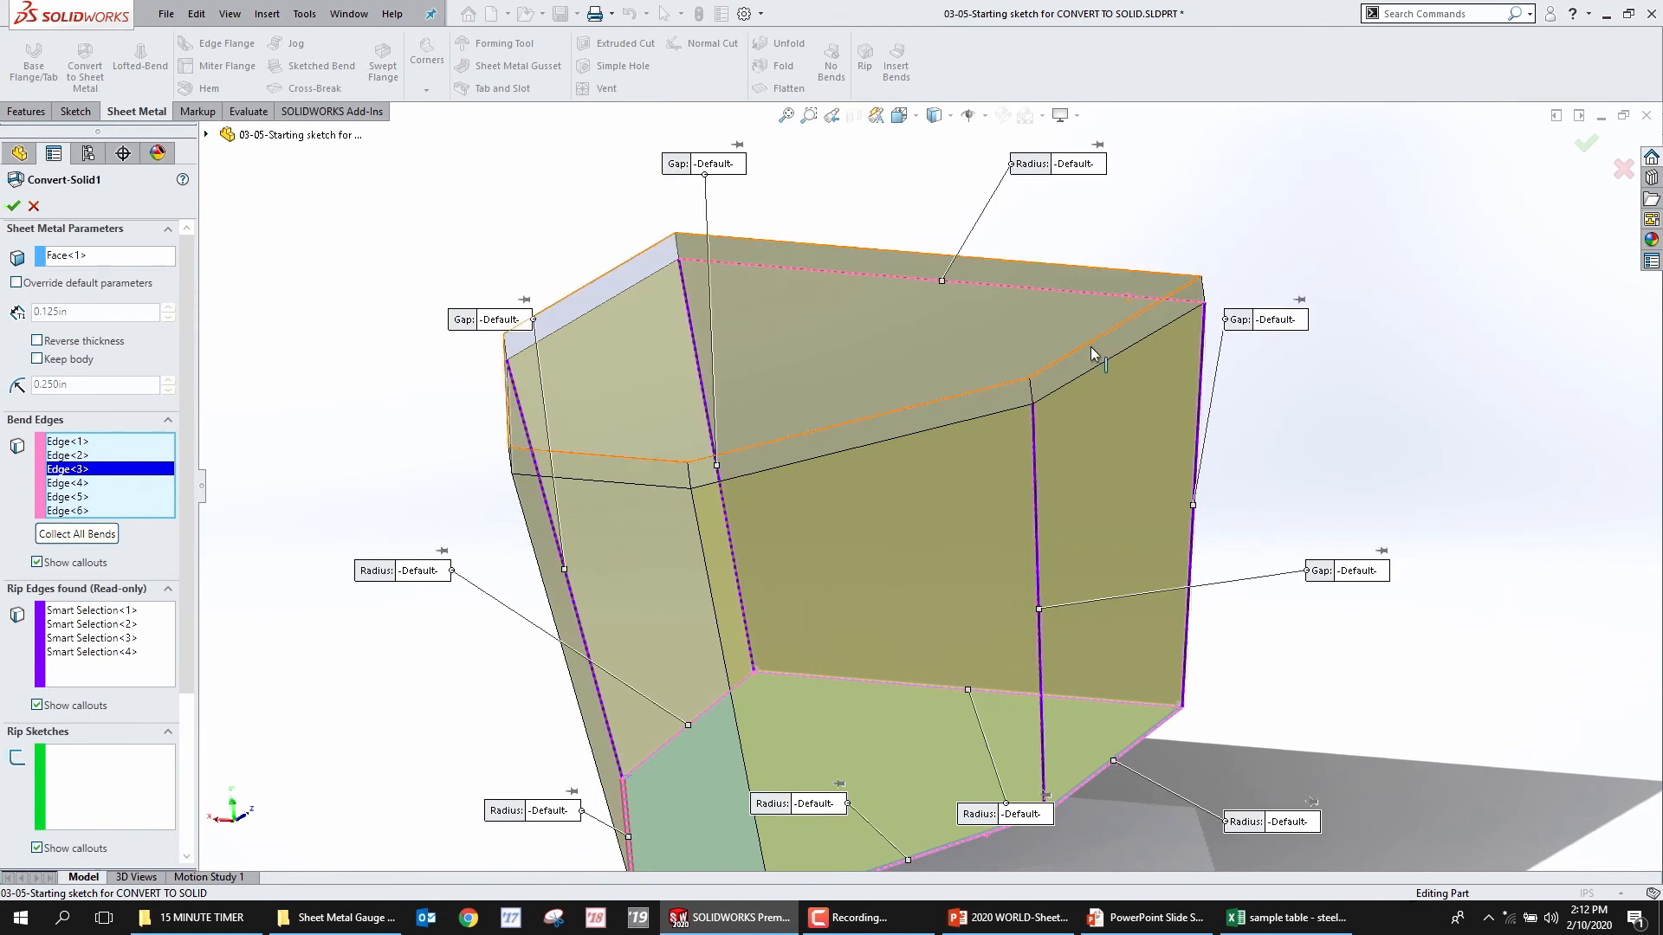
{"action": "left_click", "coordinate": [1065, 386]}
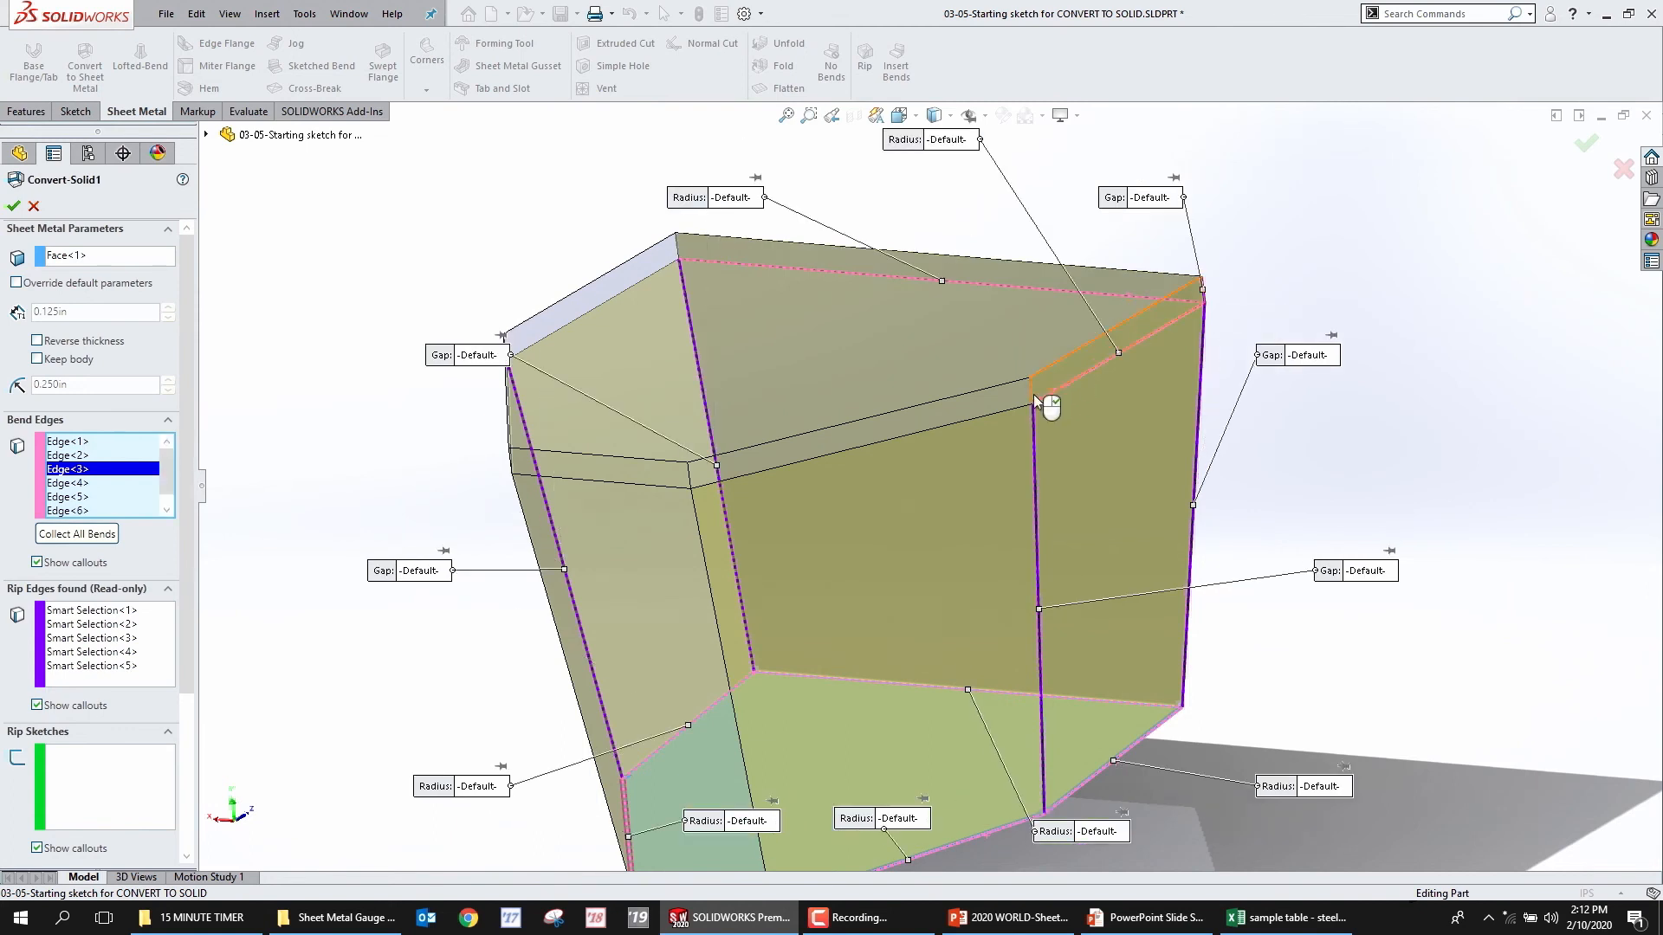
{"action": "left_click", "coordinate": [873, 439]}
{"action": "middle_click_drag", "start_coordinate": [583, 319], "coordinate": [590, 423]}
{"action": "left_click", "coordinate": [581, 418]}
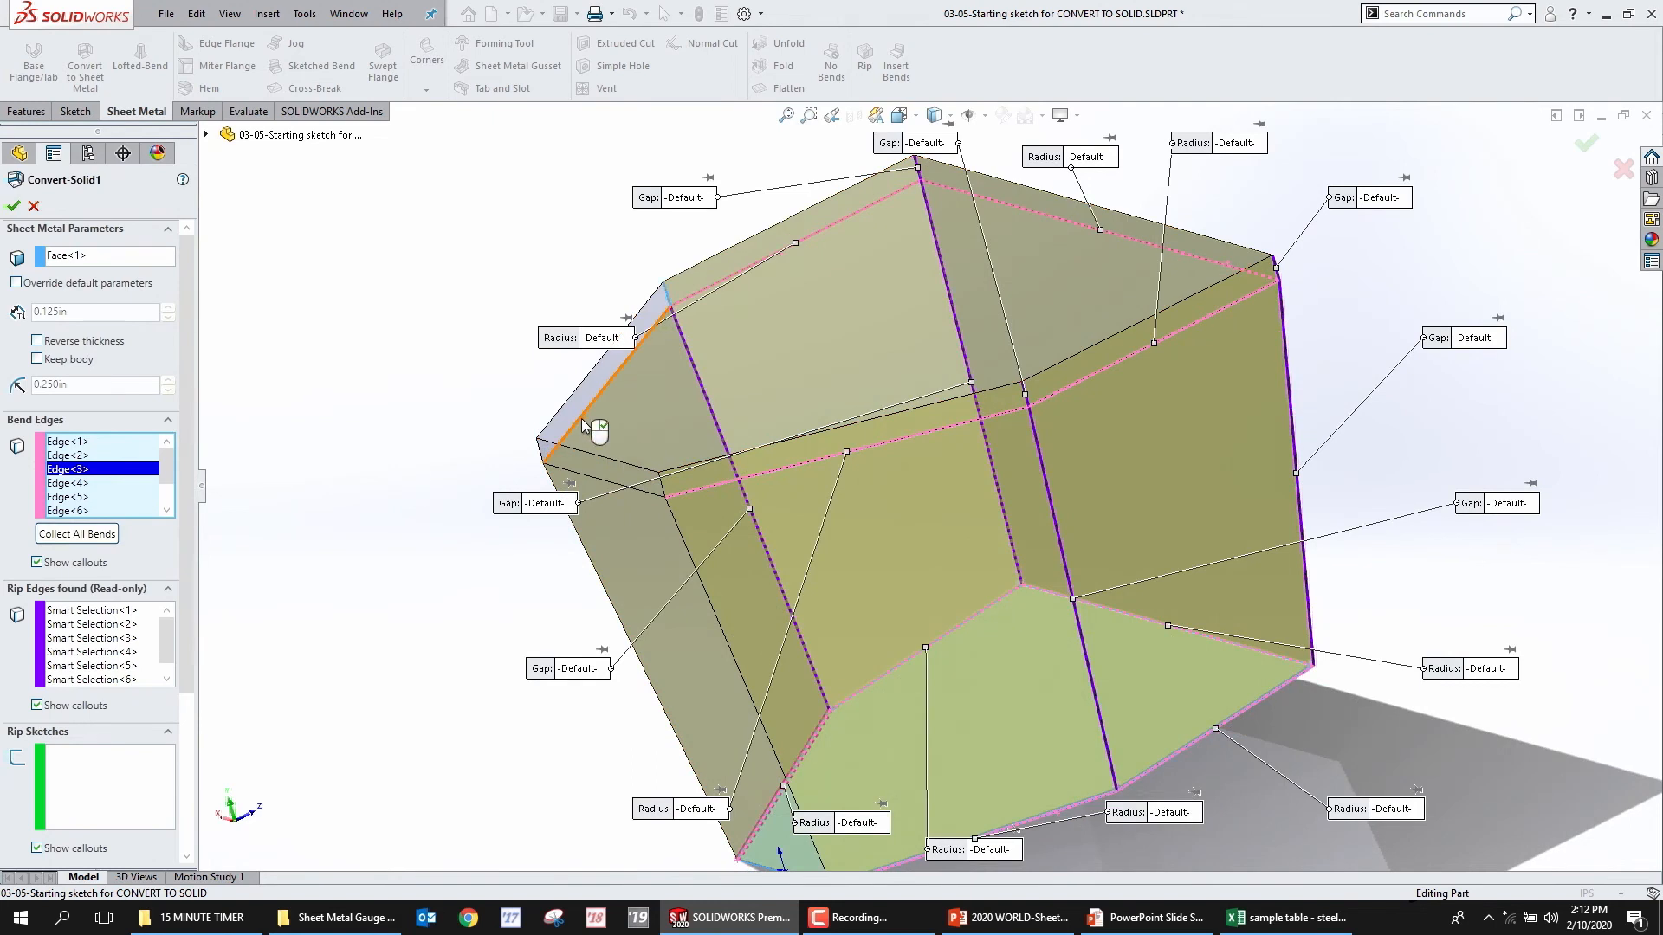
{"action": "right_click", "coordinate": [375, 448]}
{"action": "scroll", "coordinate": [498, 511], "scroll_direction": "up", "scroll_amount": 1}
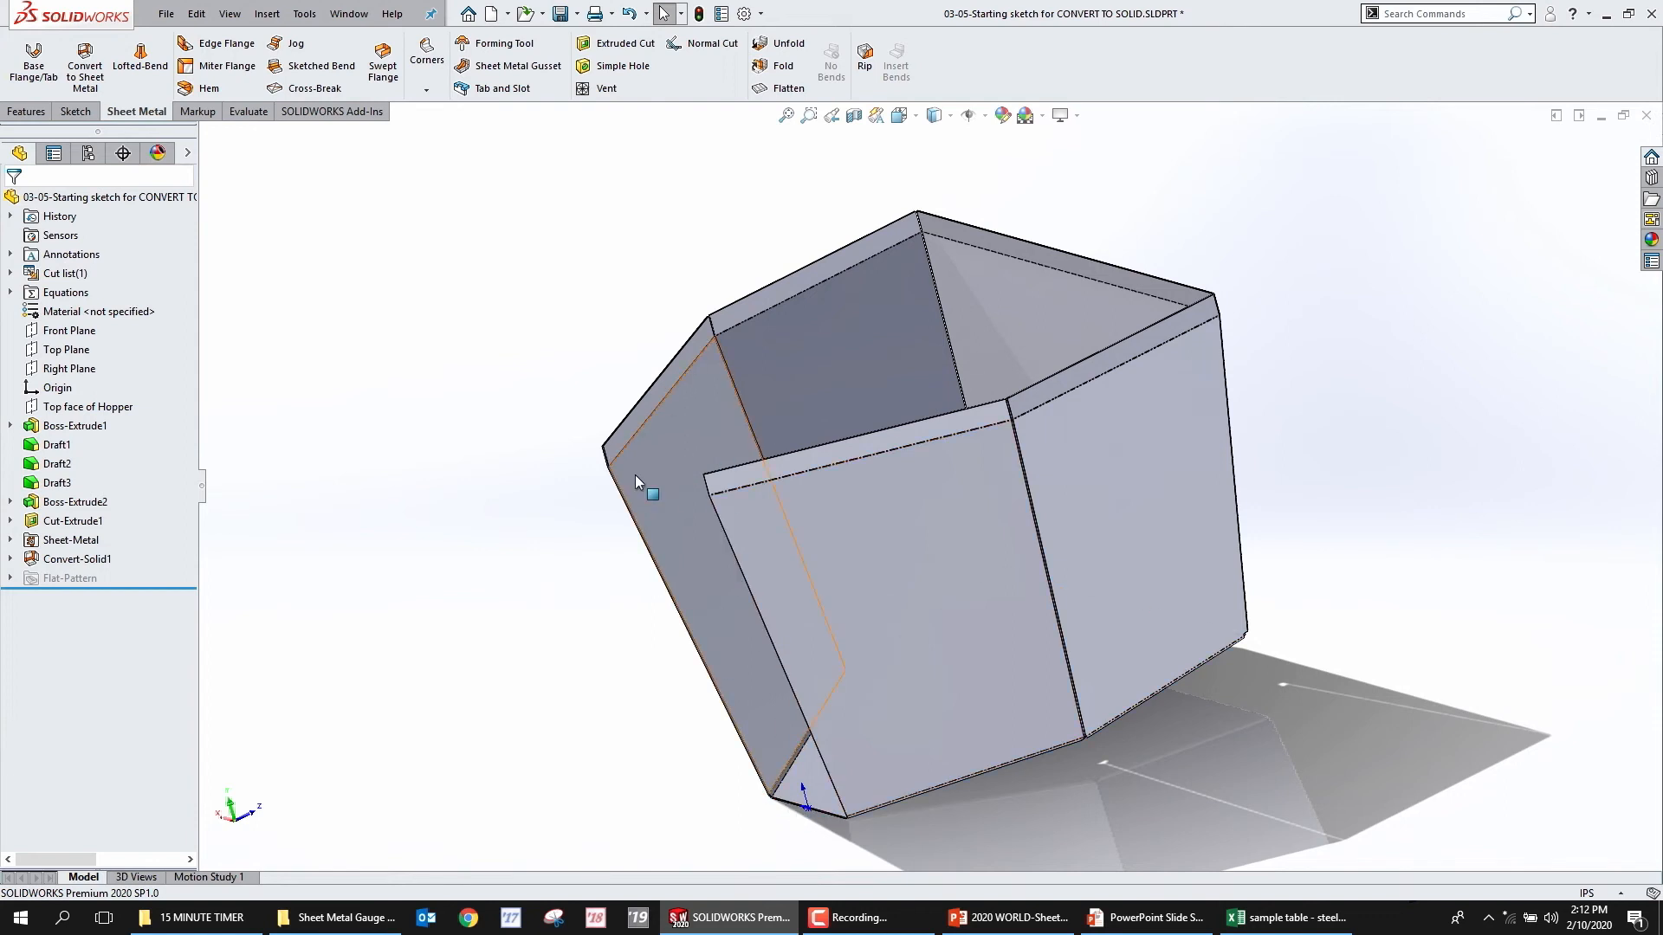
{"action": "scroll", "coordinate": [805, 537], "scroll_direction": "up", "scroll_amount": 2}
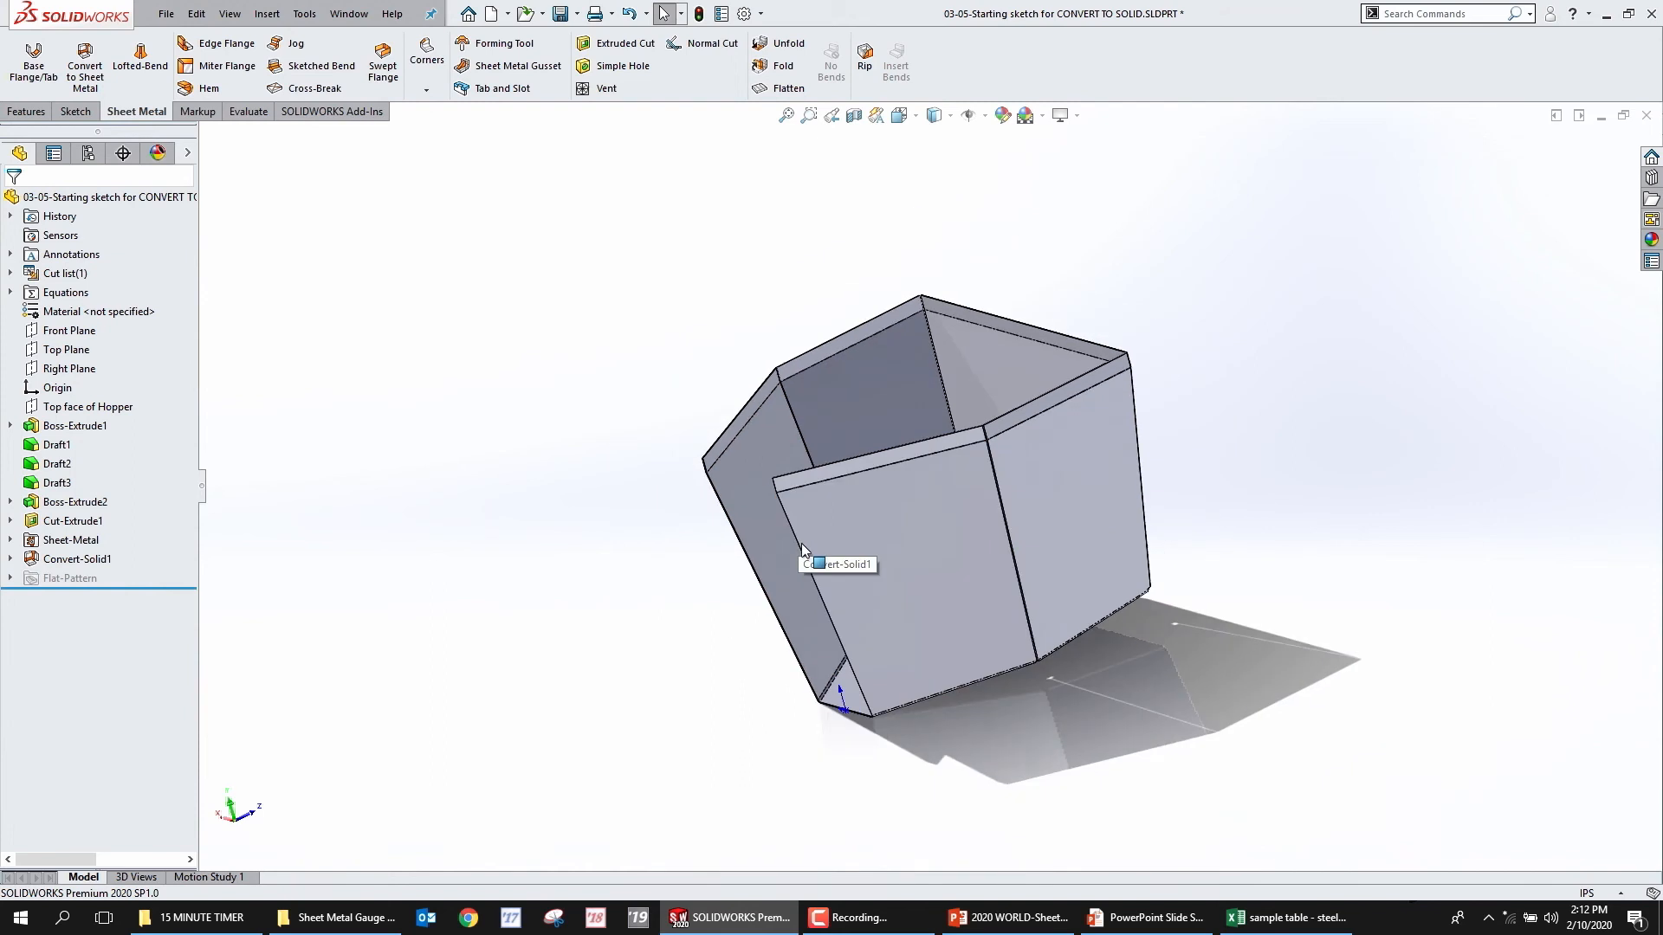
{"action": "middle_click_drag", "start_coordinate": [773, 370], "coordinate": [826, 393]}
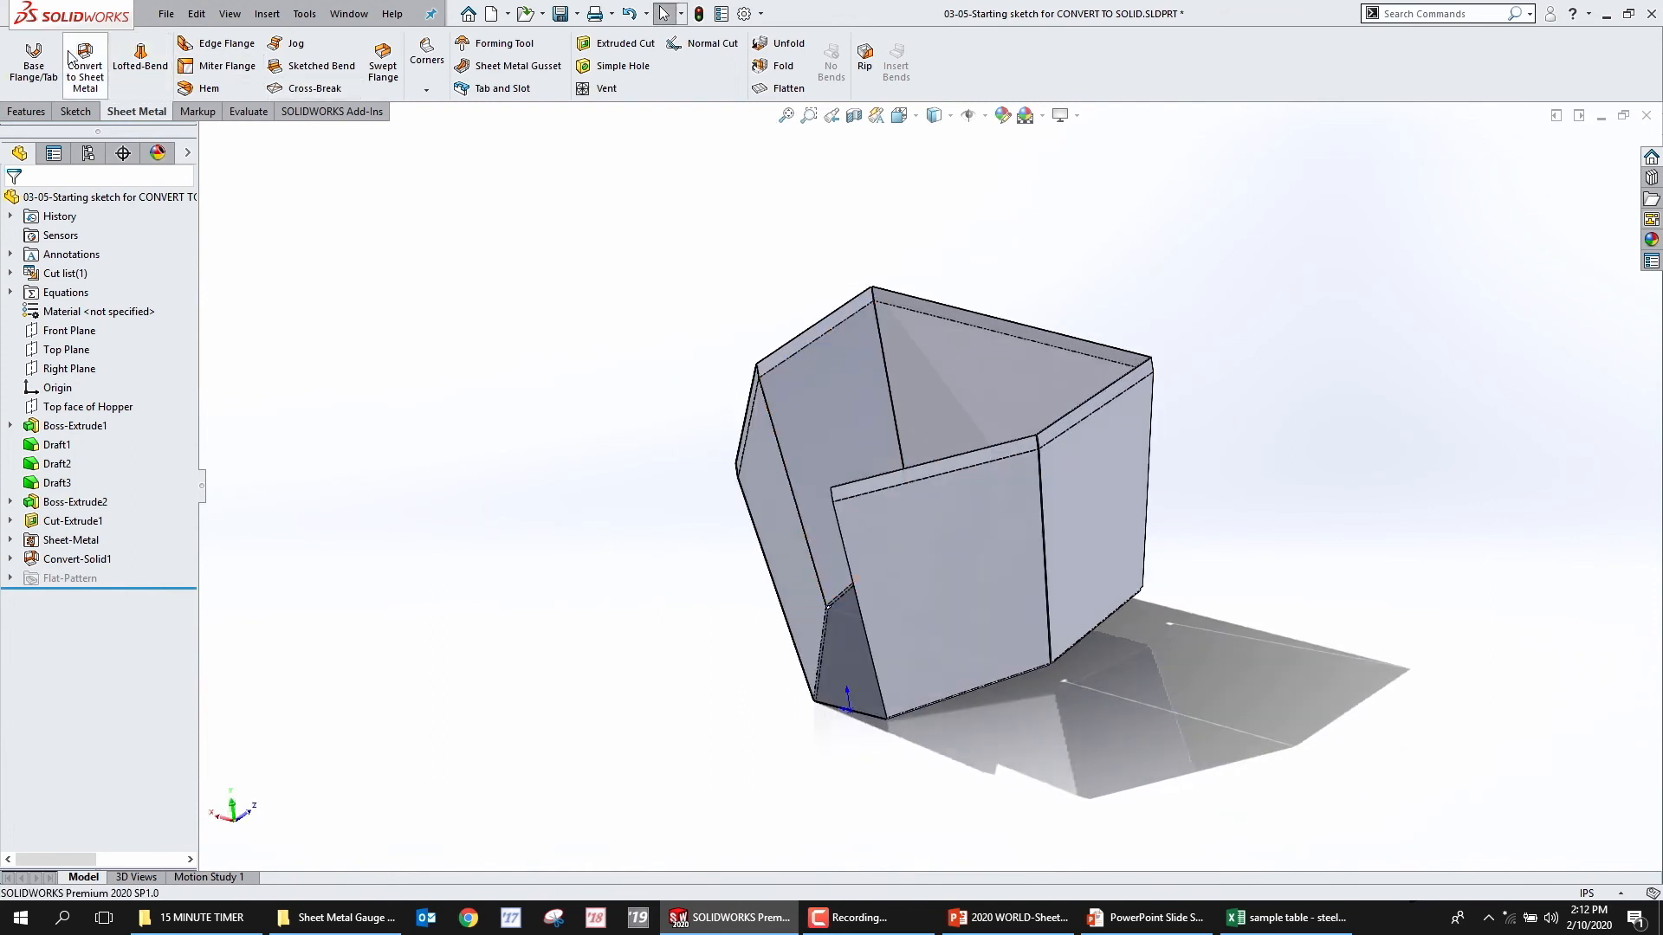
Add a 2 in edge flange at 90 degrees along the outer top edges of all five hopper walls
{"action": "left_click", "coordinate": [218, 44]}
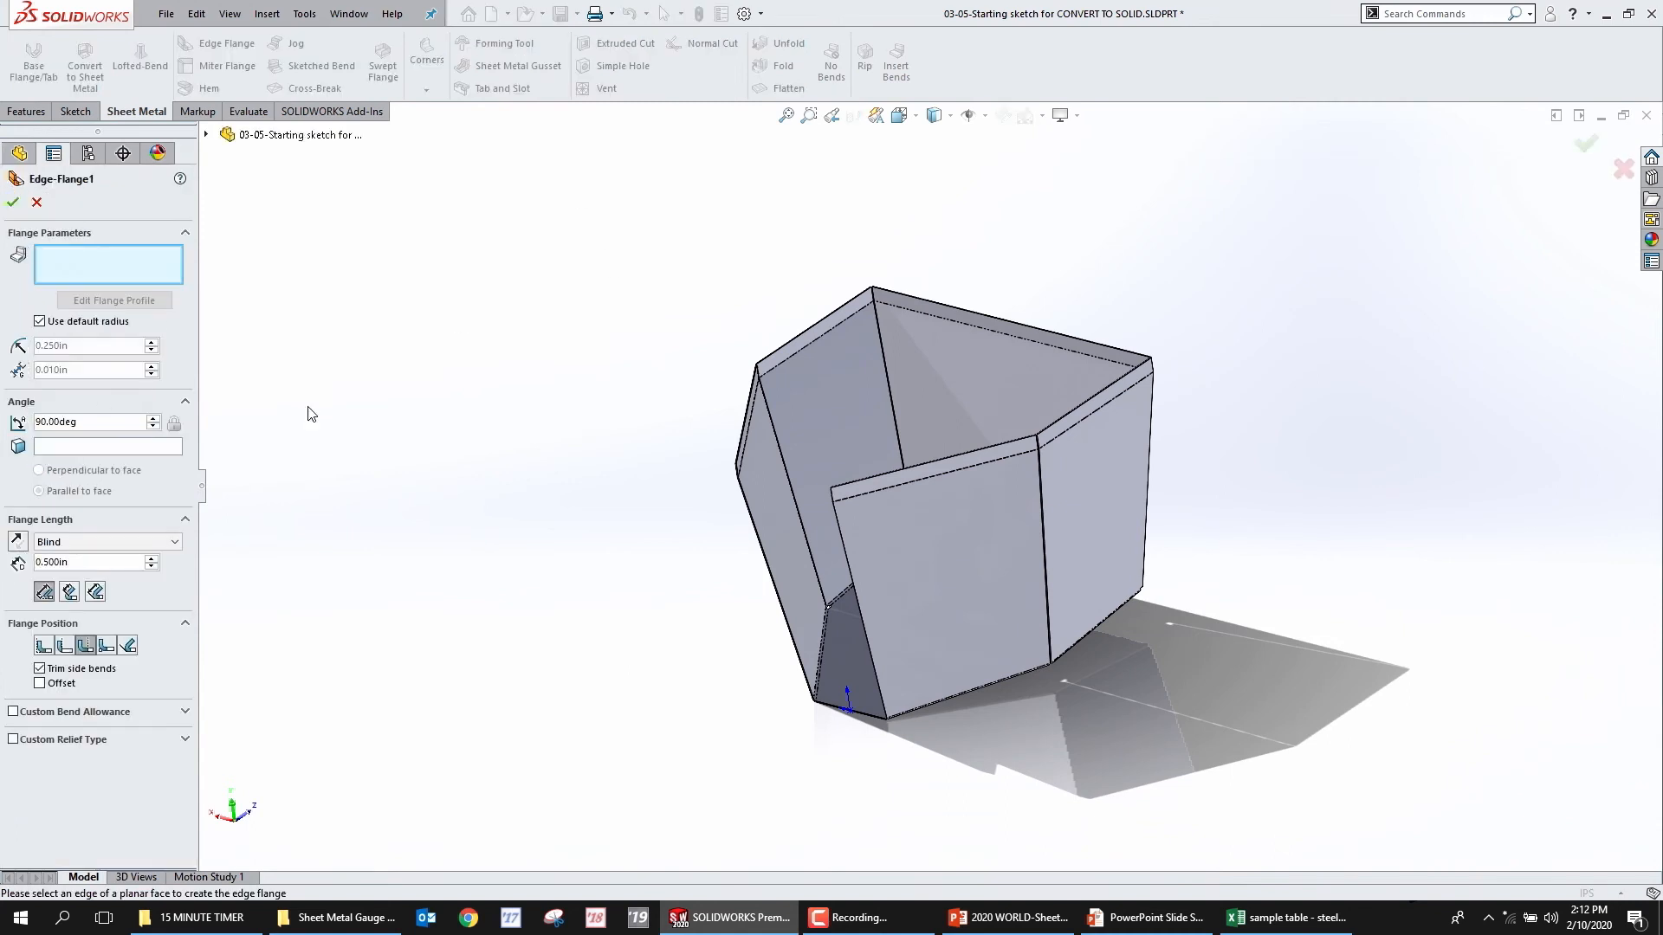
{"action": "left_click", "coordinate": [750, 405]}
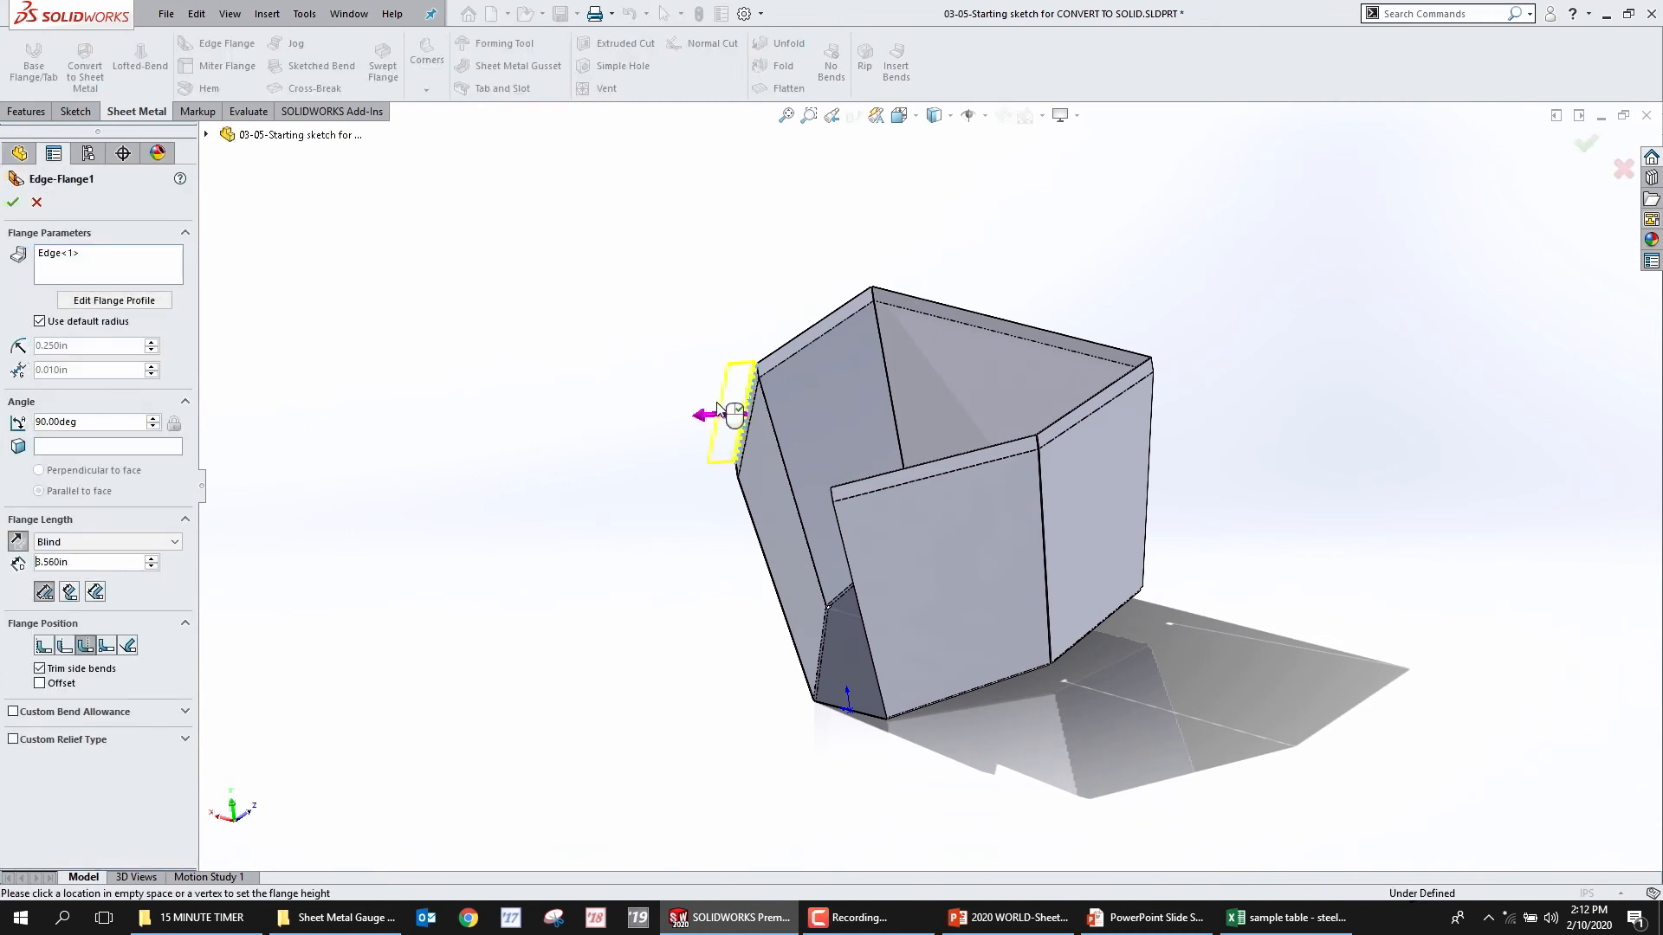
{"action": "type", "text": "2"}
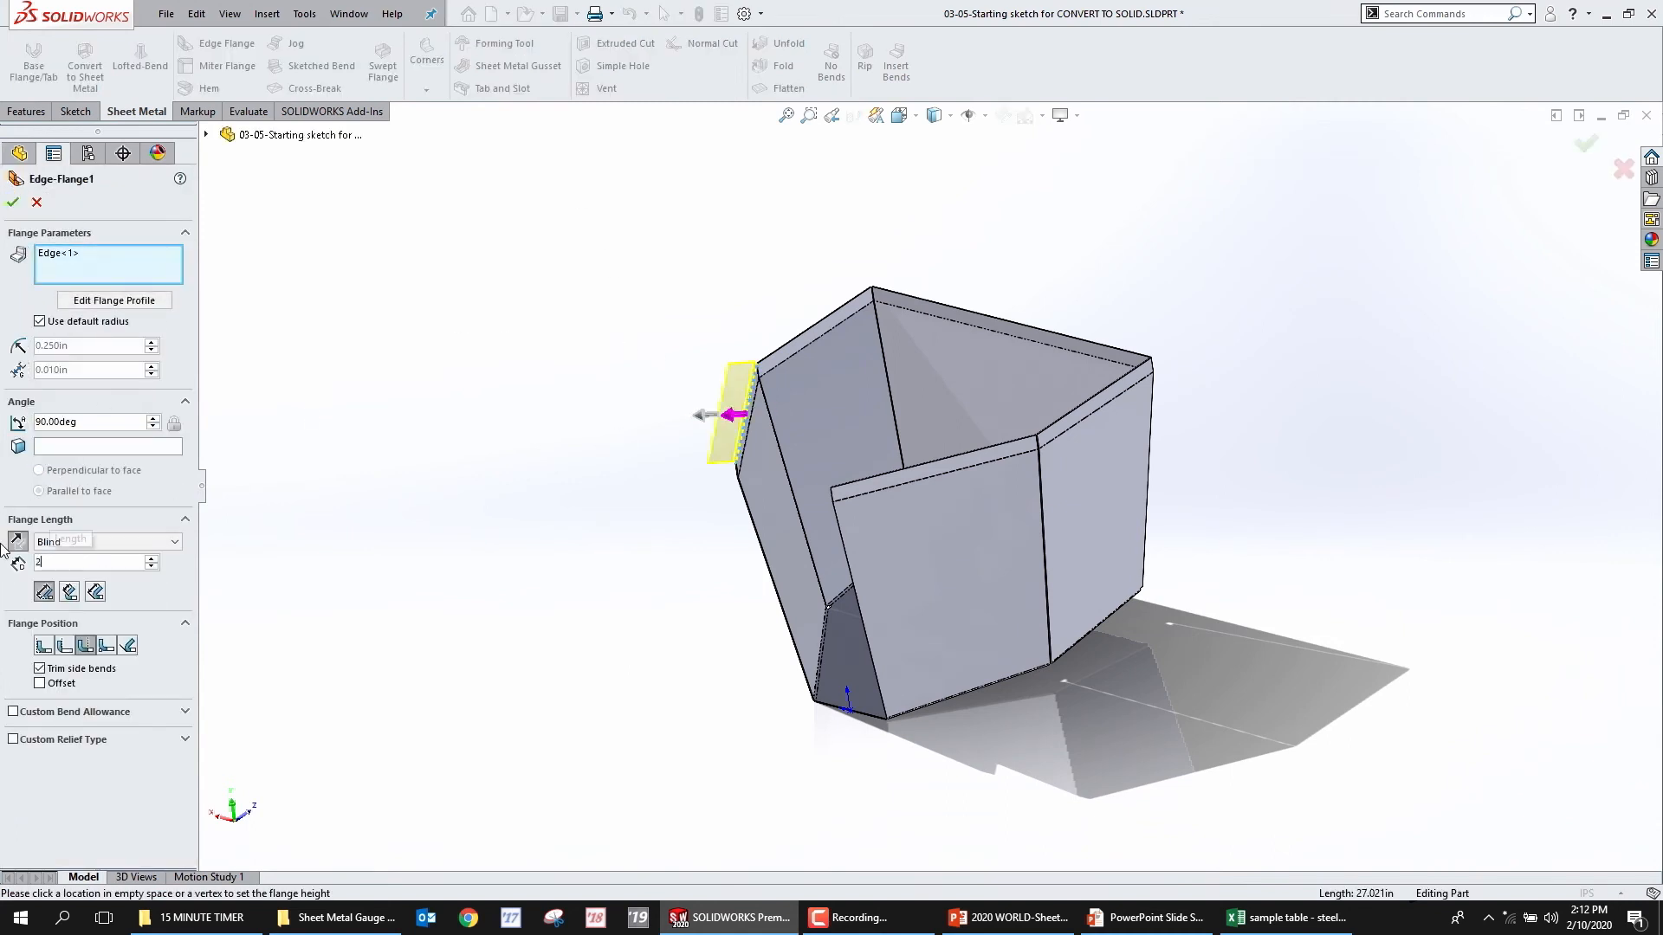
{"action": "key", "text": "Return"}
{"action": "left_click", "coordinate": [803, 331]}
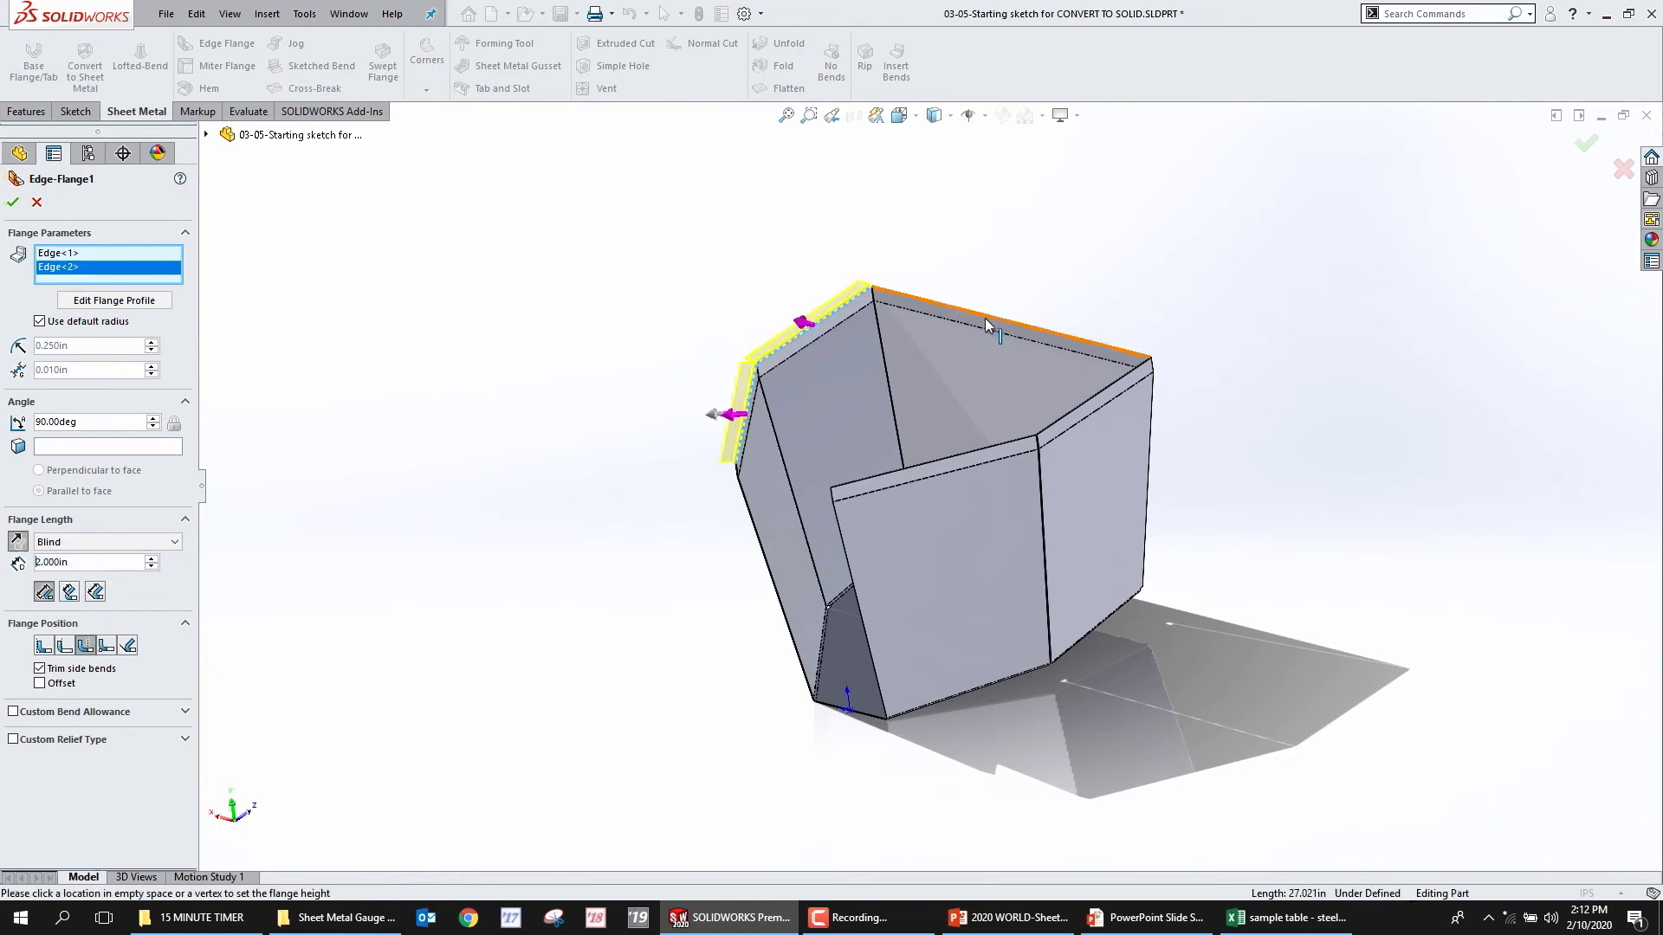
{"action": "left_click", "coordinate": [1001, 320]}
{"action": "left_click", "coordinate": [1079, 409]}
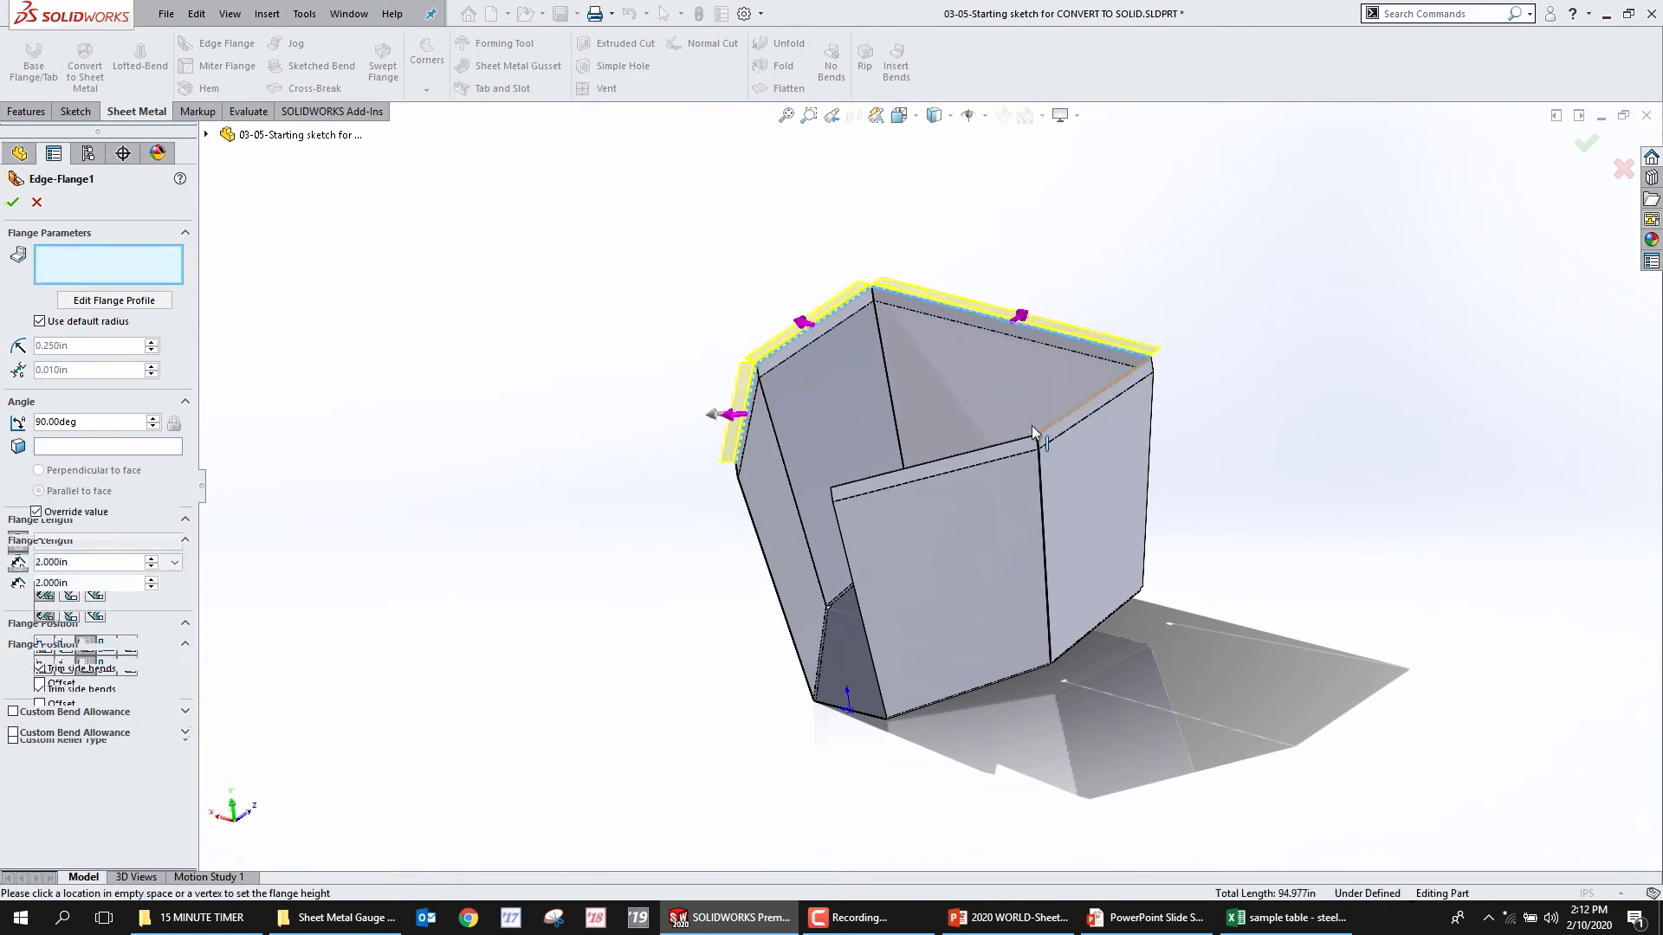
{"action": "left_click", "coordinate": [986, 449]}
{"action": "right_click", "coordinate": [990, 451]}
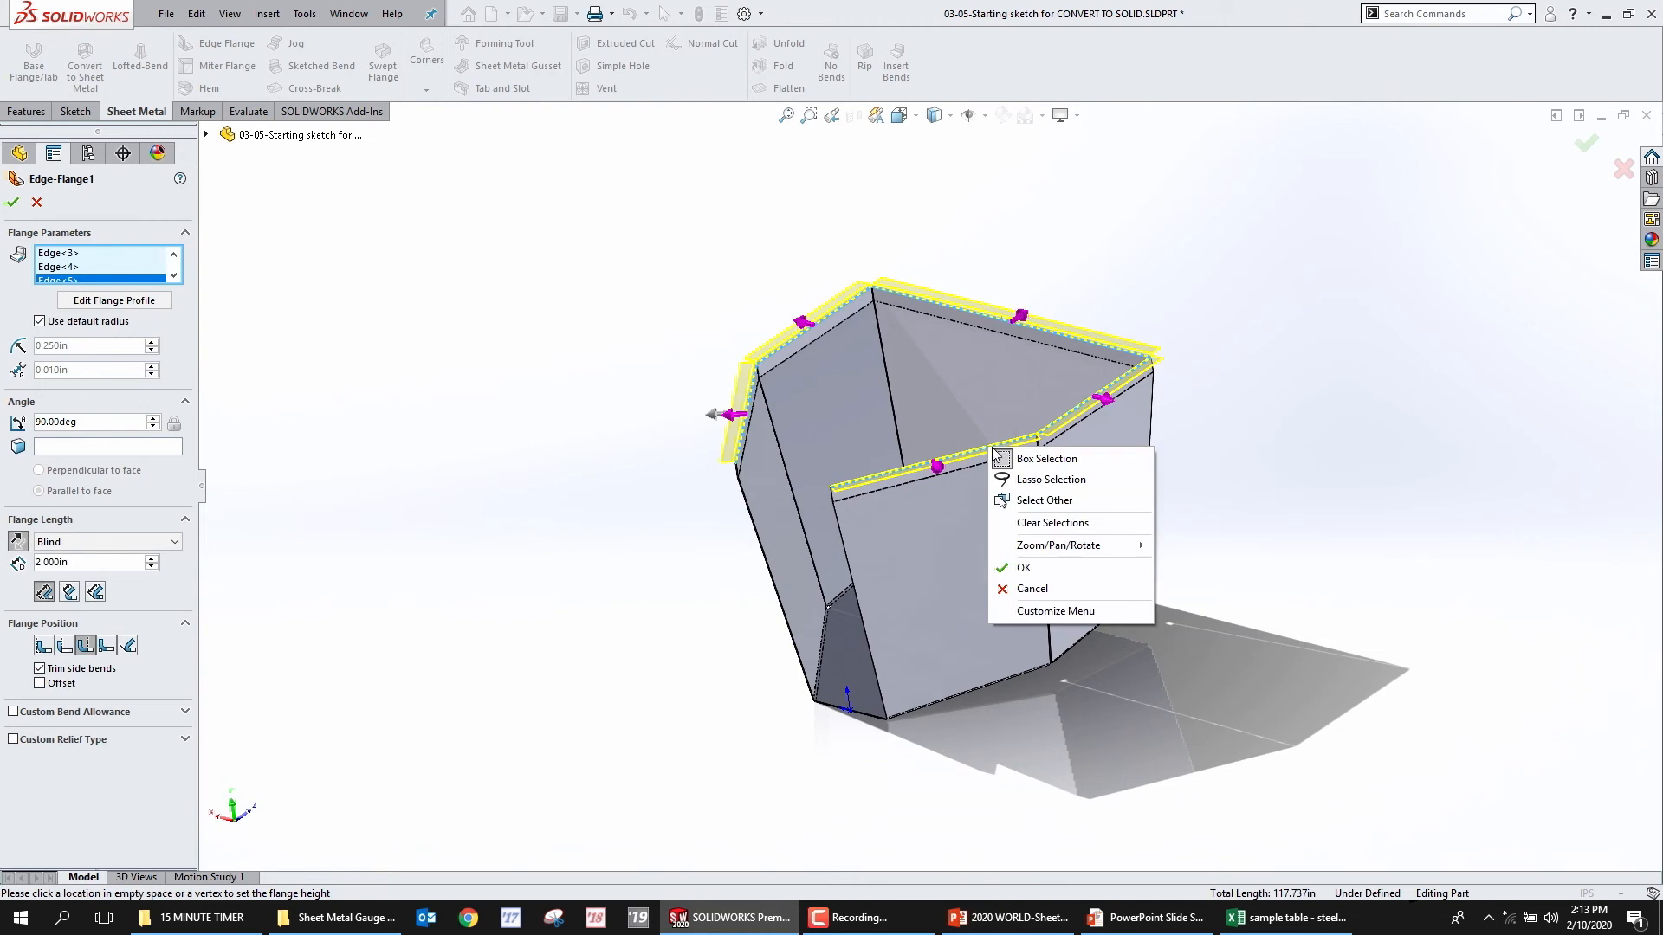
{"action": "left_click", "coordinate": [1042, 565]}
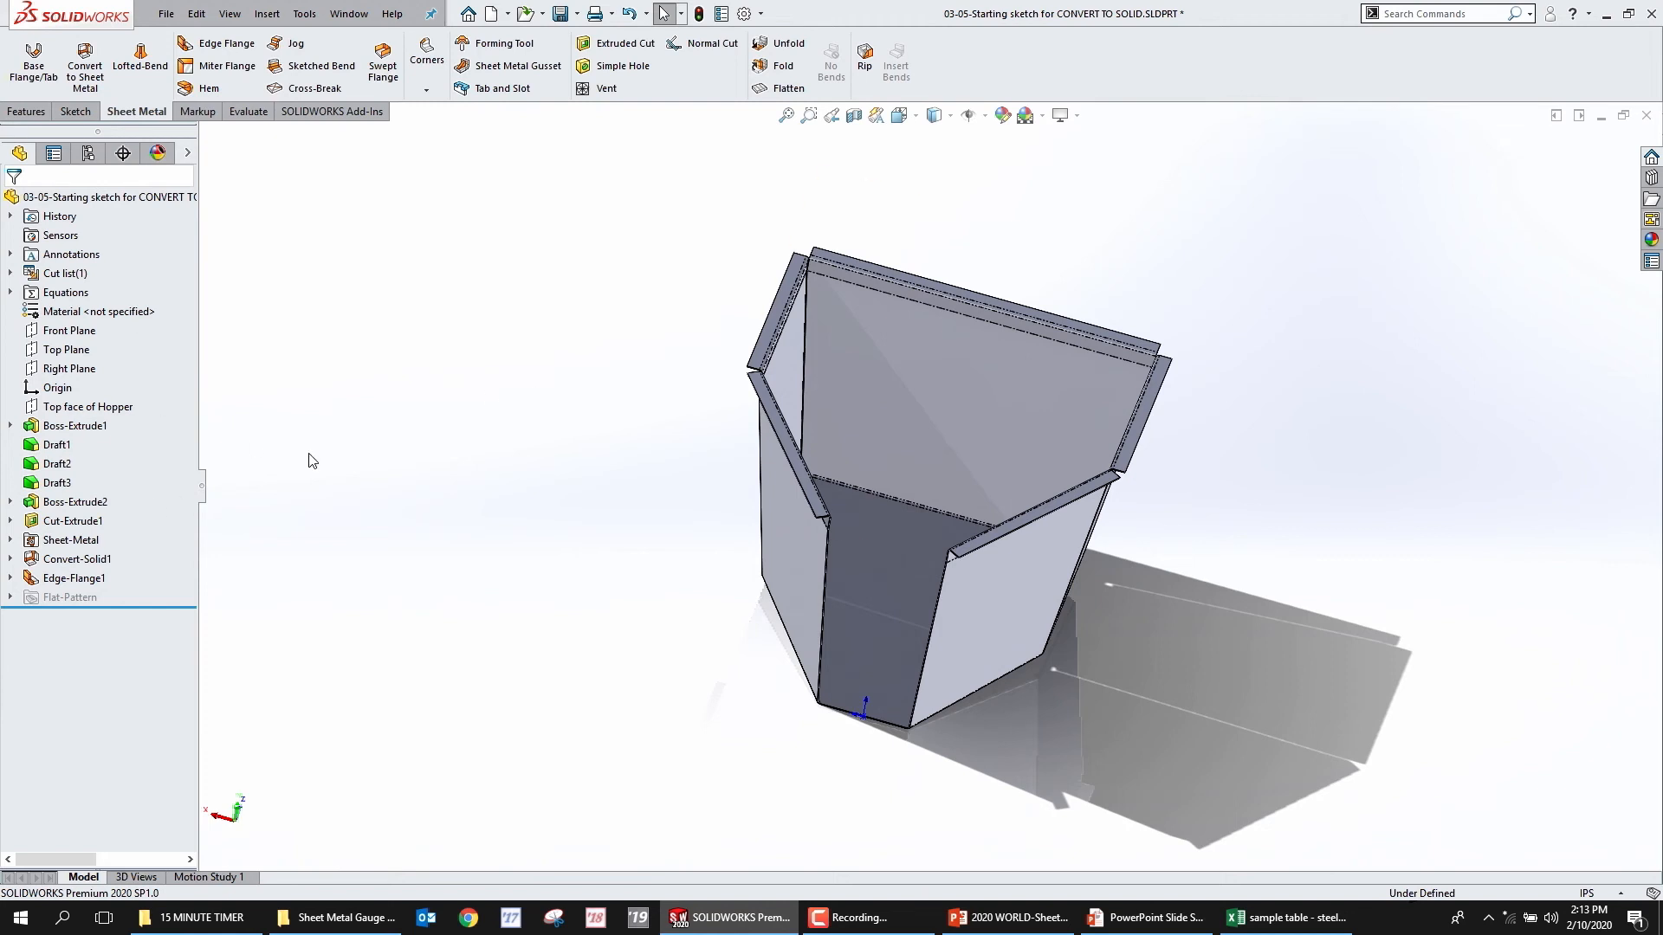
{"action": "right_click", "coordinate": [76, 425]}
{"action": "left_click", "coordinate": [86, 382]}
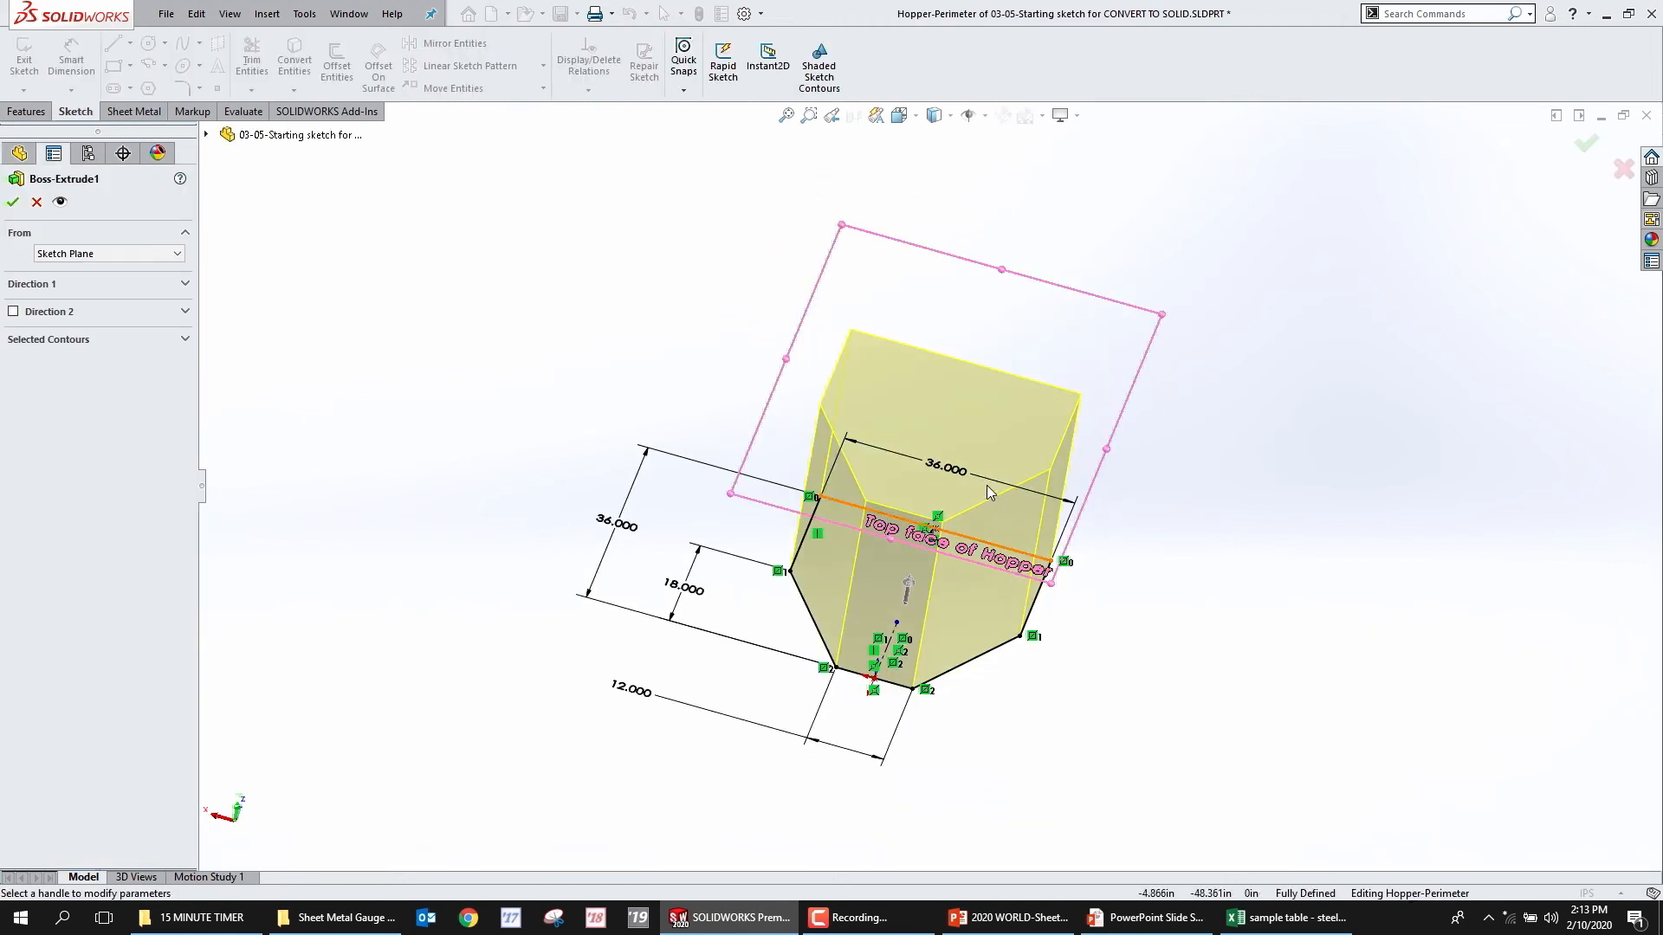
{"action": "key", "text": "Escape"}
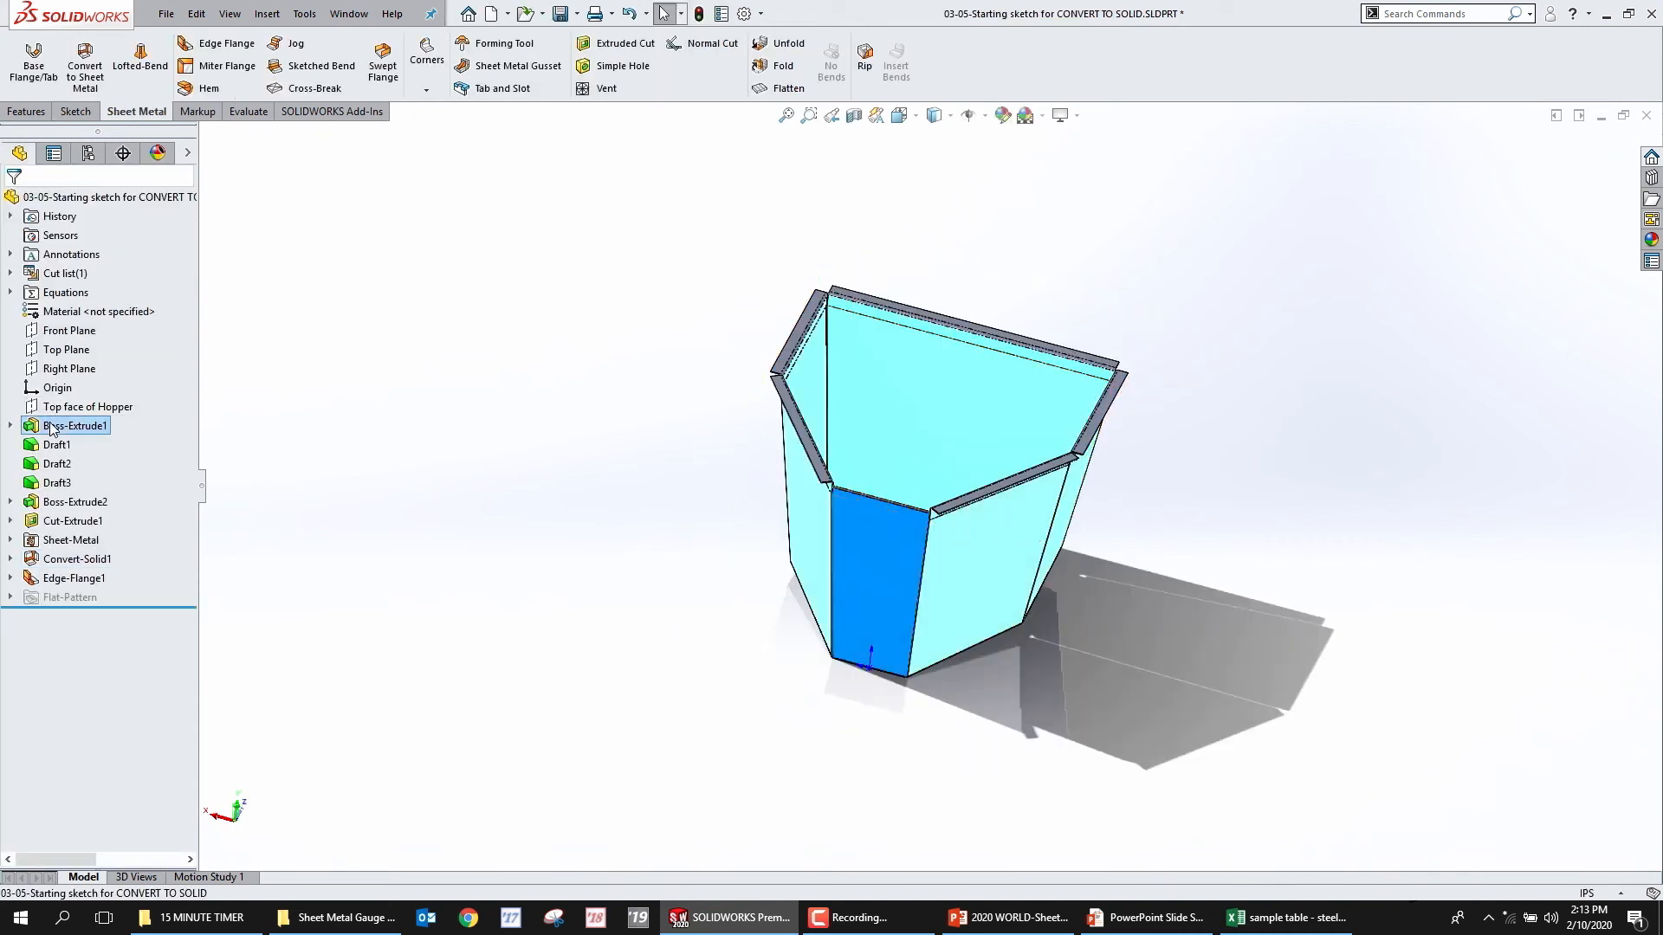
Set the back-edge width dimension of the Hopper-Perimeter sketch under Boss-Extrude1 to 48 in and rebuild the hopper
{"action": "double_click", "coordinate": [75, 425]}
{"action": "double_click", "coordinate": [942, 484]}
{"action": "type", "text": "48"}
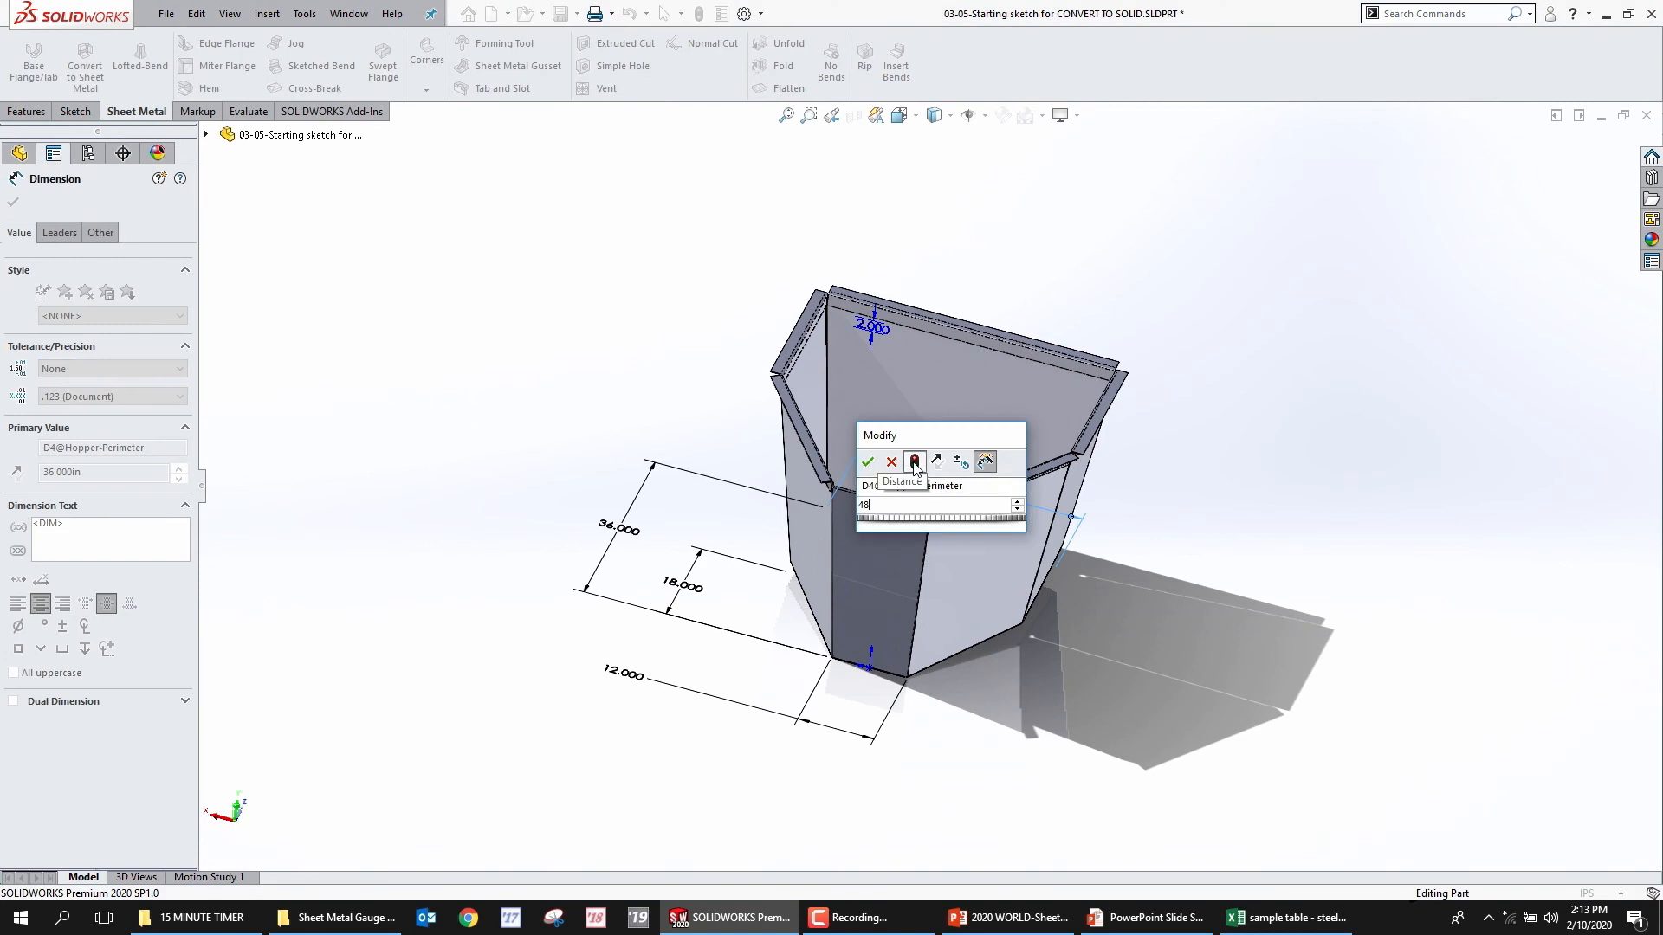
{"action": "left_click", "coordinate": [914, 461]}
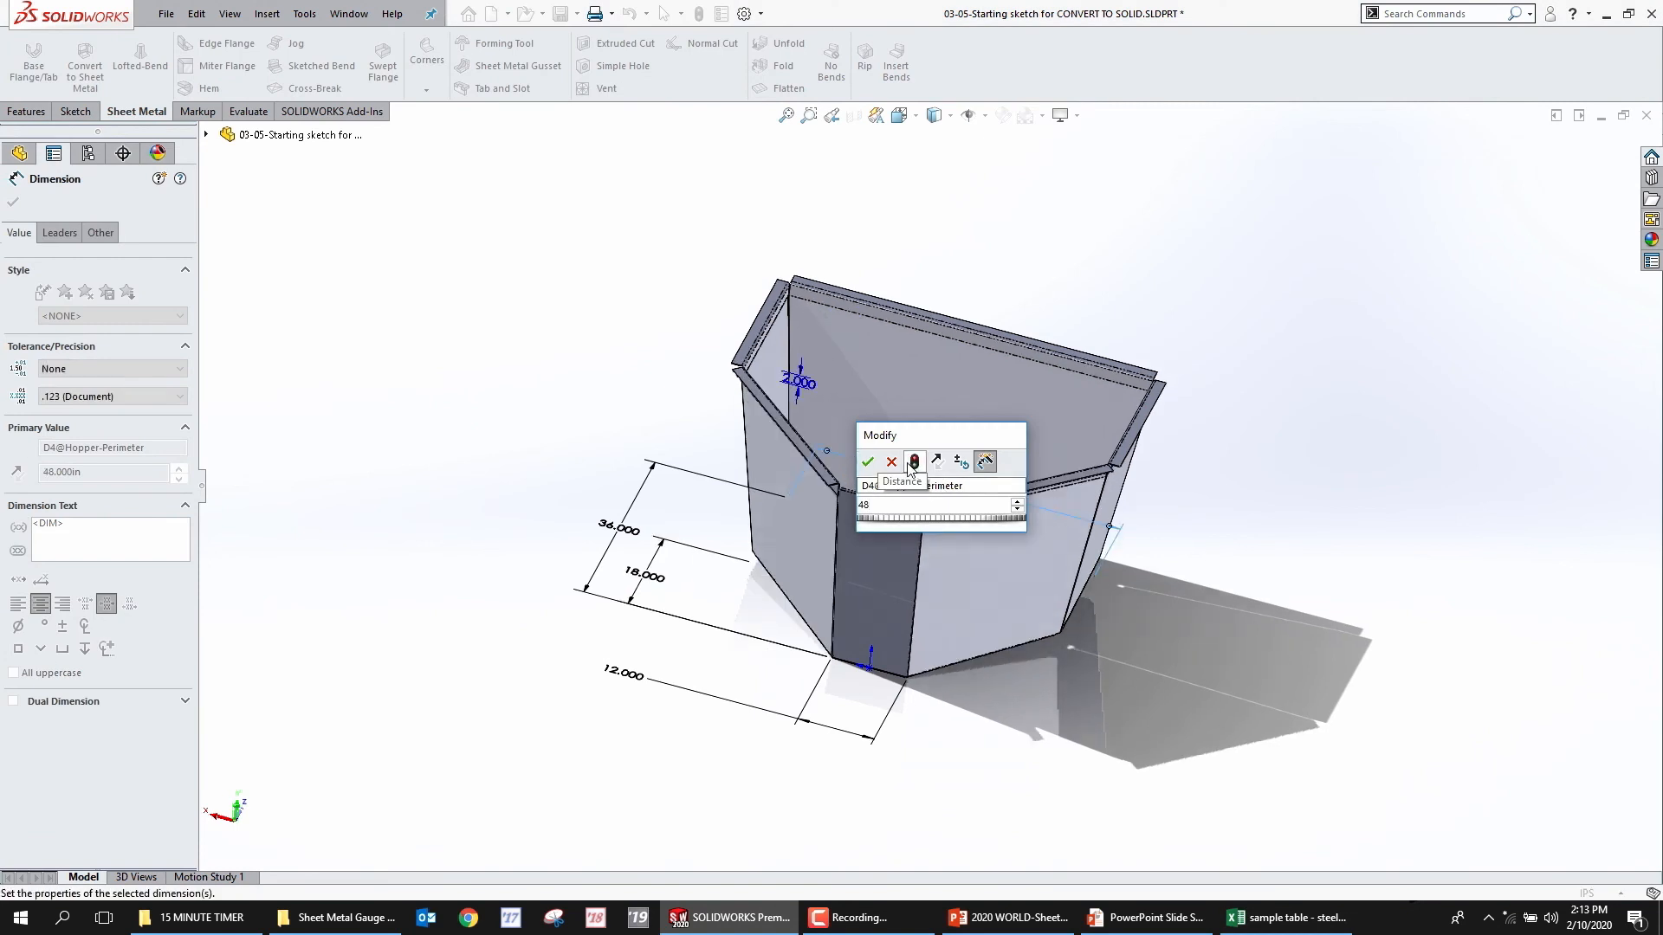
{"action": "left_click", "coordinate": [868, 461]}
{"action": "left_click", "coordinate": [909, 185]}
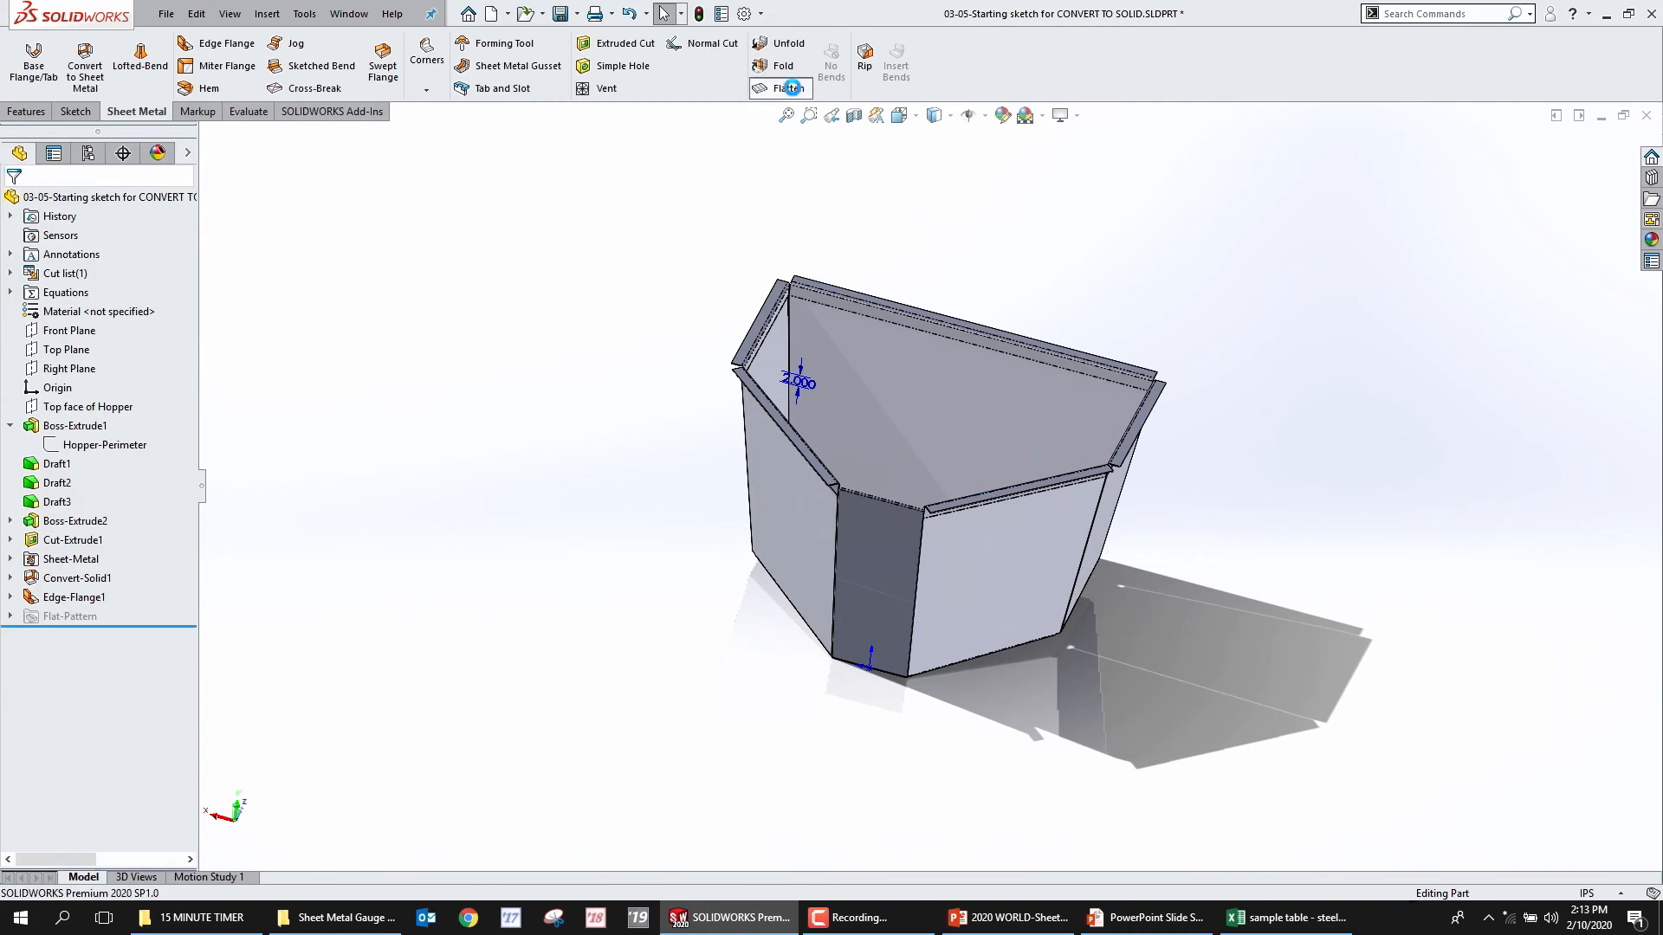
Flatten the widened, flanged hopper to check its flat pattern, fold it back, and inspect the walls and top flanges
{"action": "left_click", "coordinate": [791, 87]}
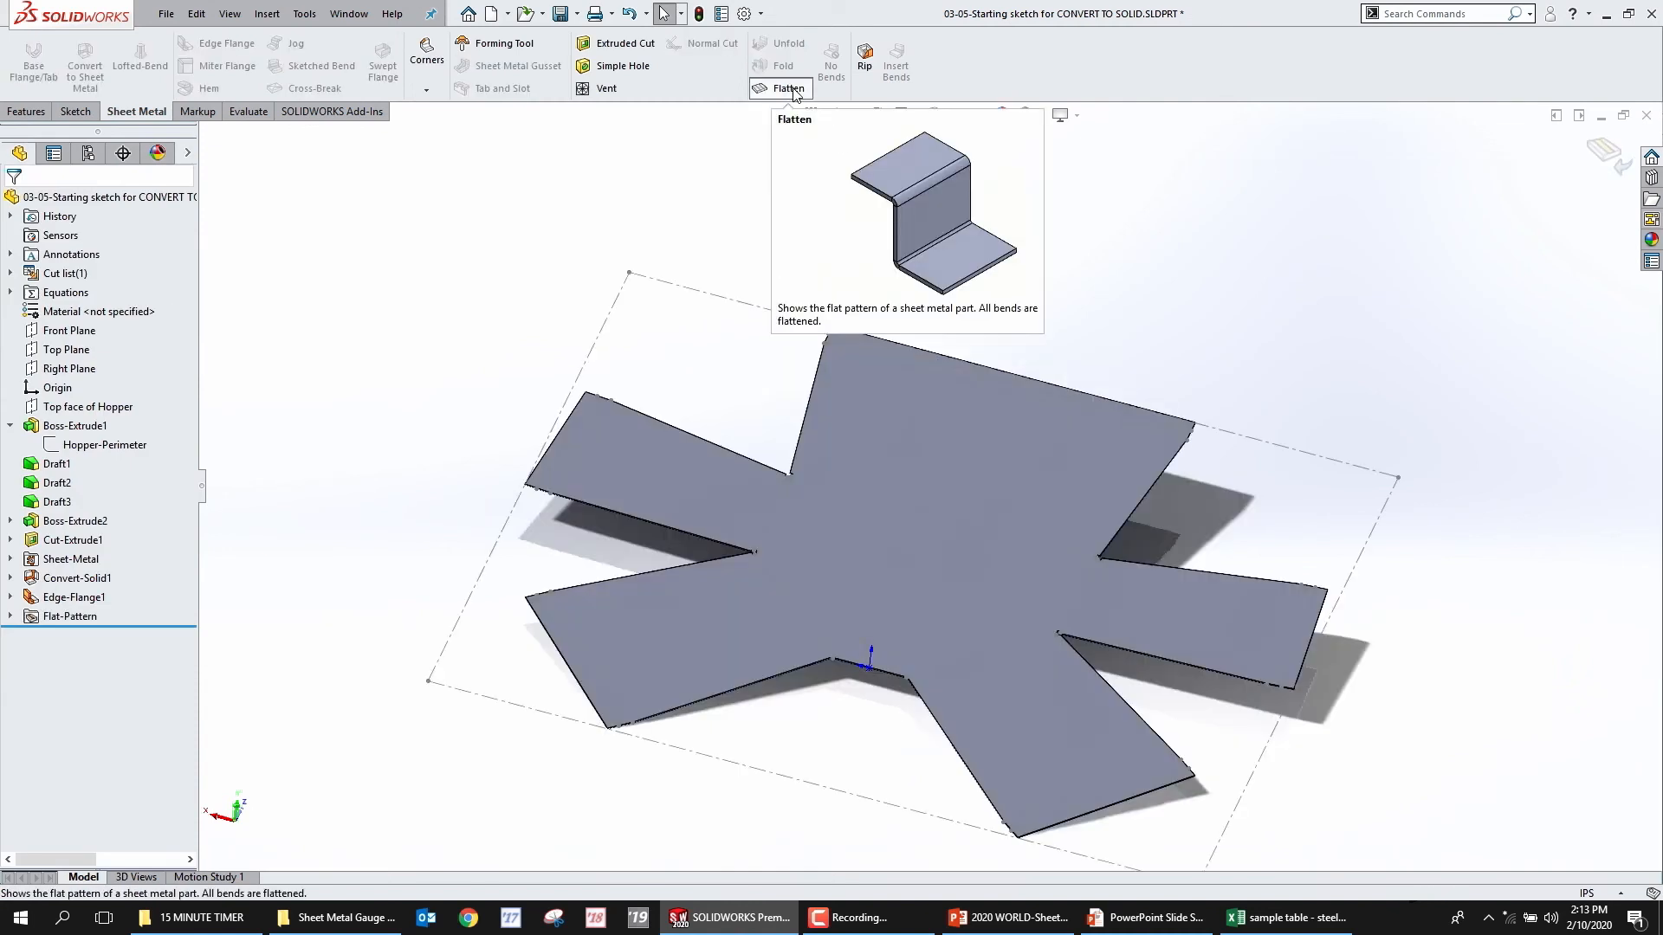
{"action": "left_click", "coordinate": [790, 88]}
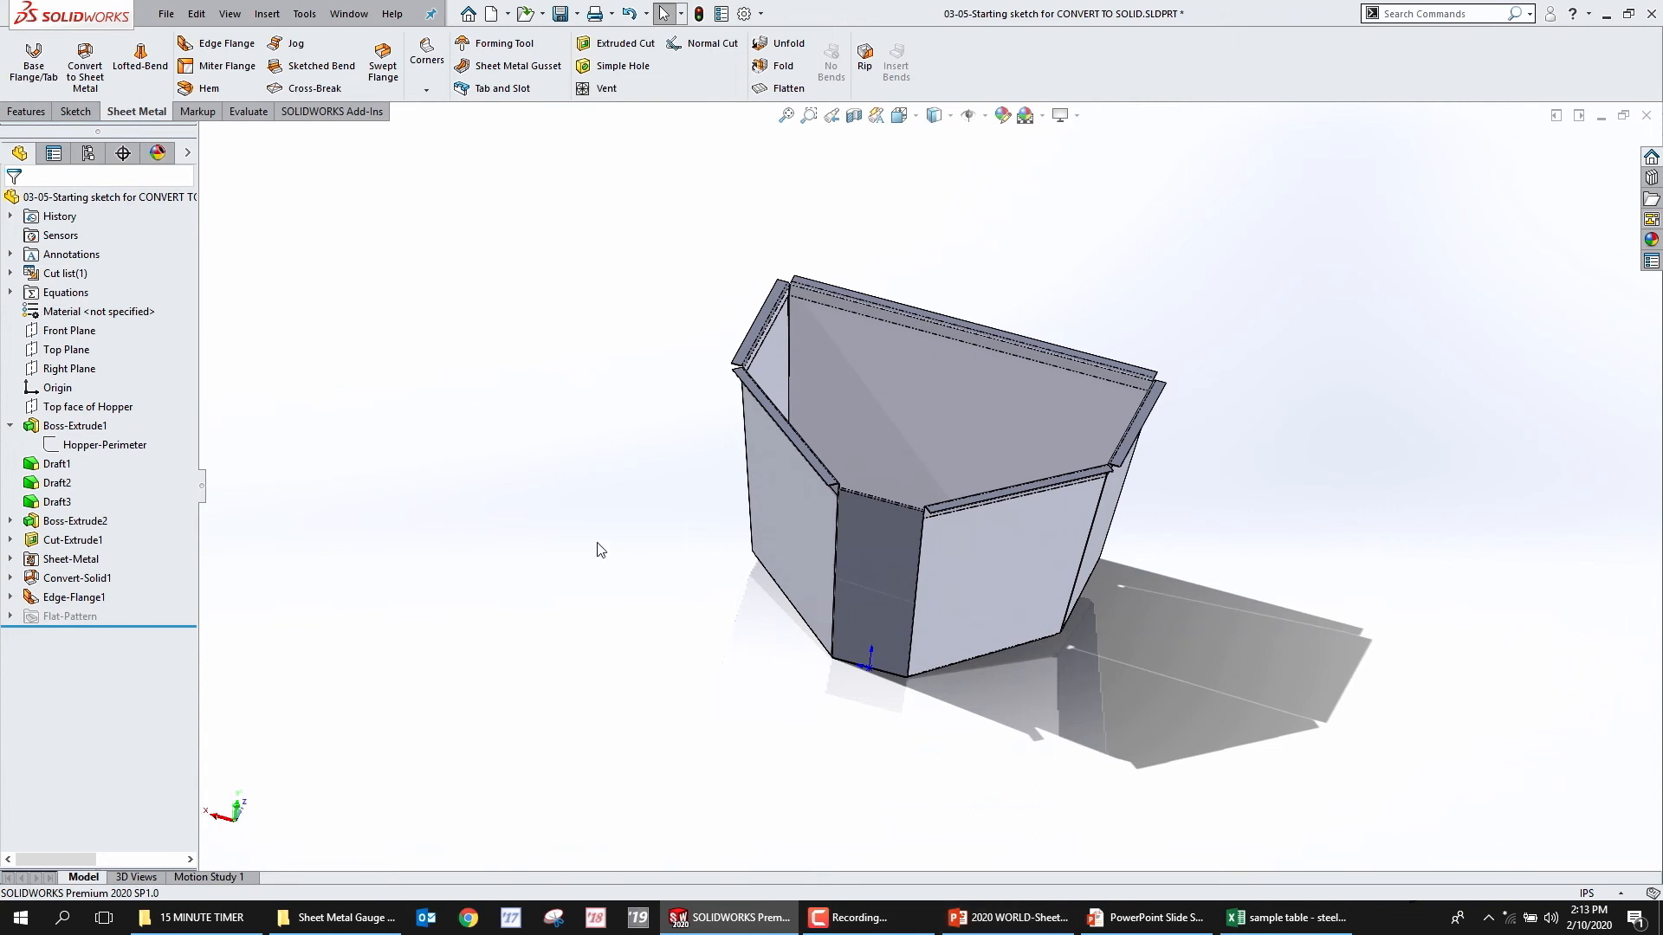
{"action": "middle_click_drag", "start_coordinate": [611, 554], "coordinate": [554, 464]}
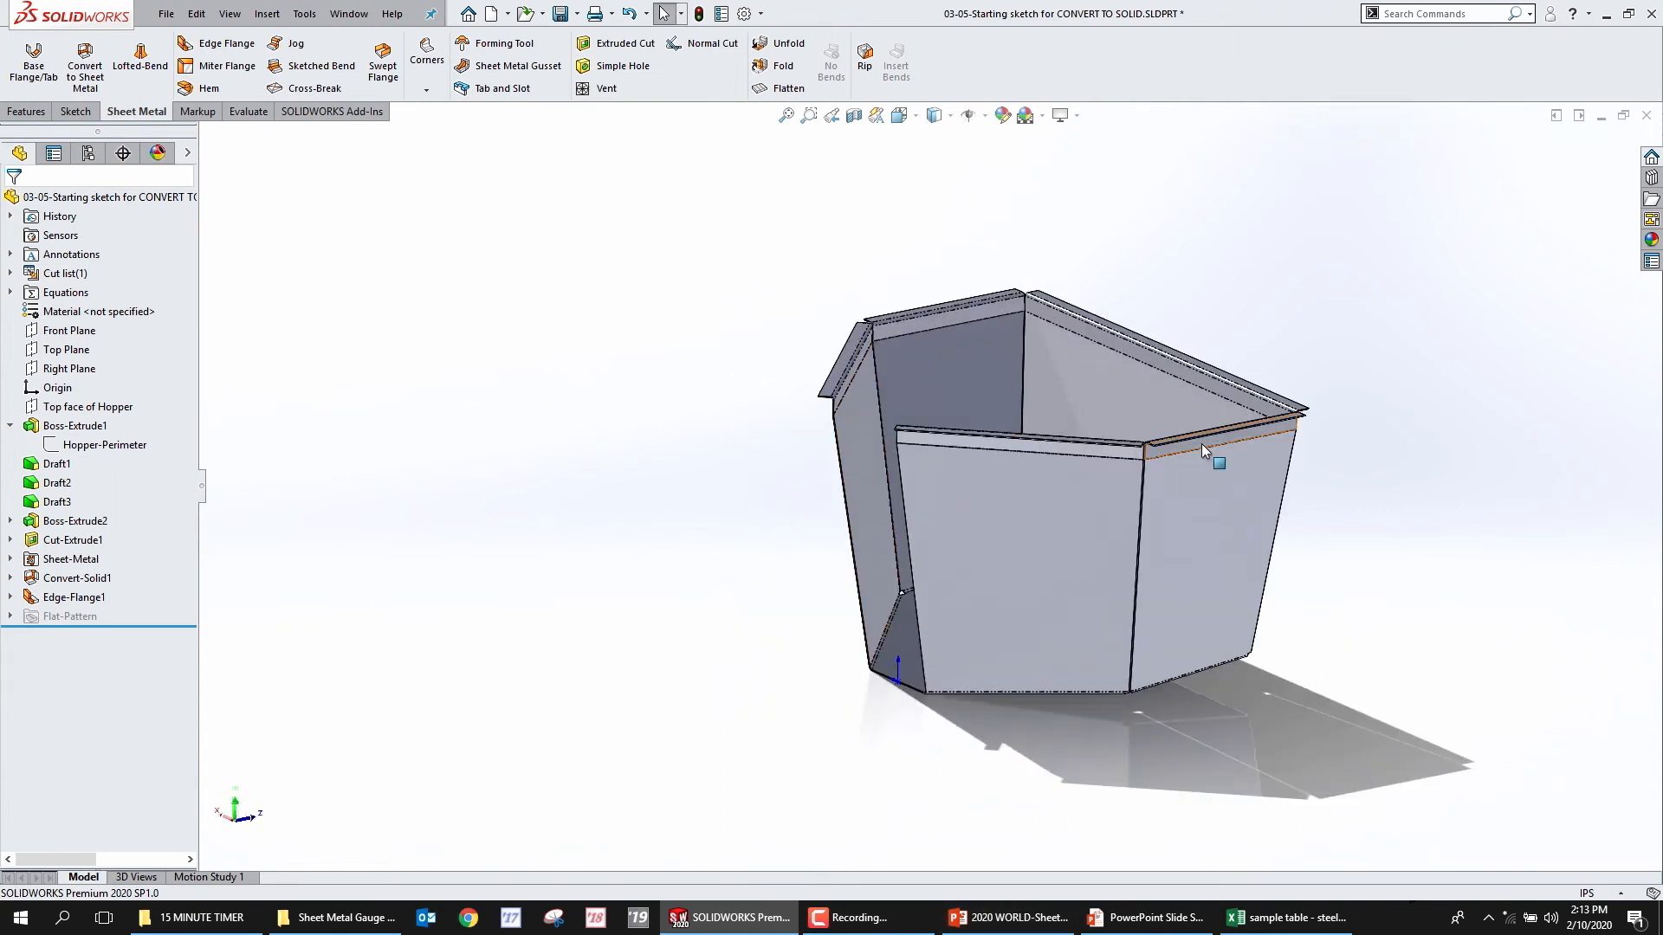
{"action": "middle_click_drag", "start_coordinate": [902, 620], "coordinate": [705, 579]}
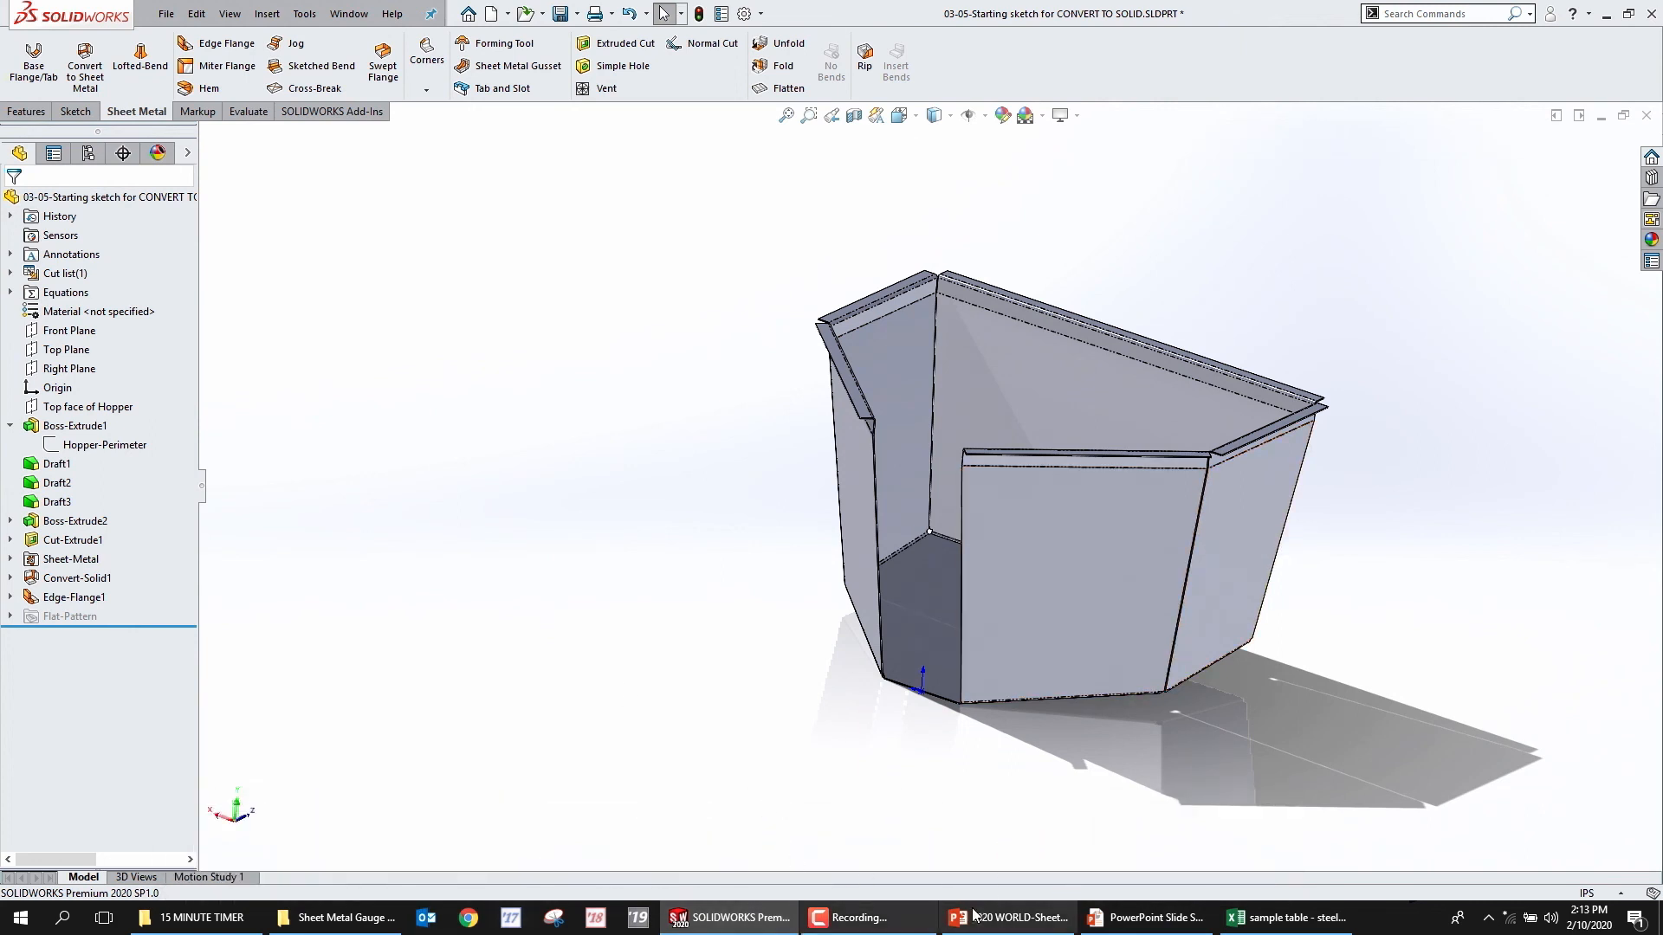
Switch to the PowerPoint presentation to view the slide on importing geometry with non-uniform wall thickness, and return to SOLIDWORKS
{"action": "left_click", "coordinate": [1144, 917]}
{"action": "left_click", "coordinate": [592, 666]}
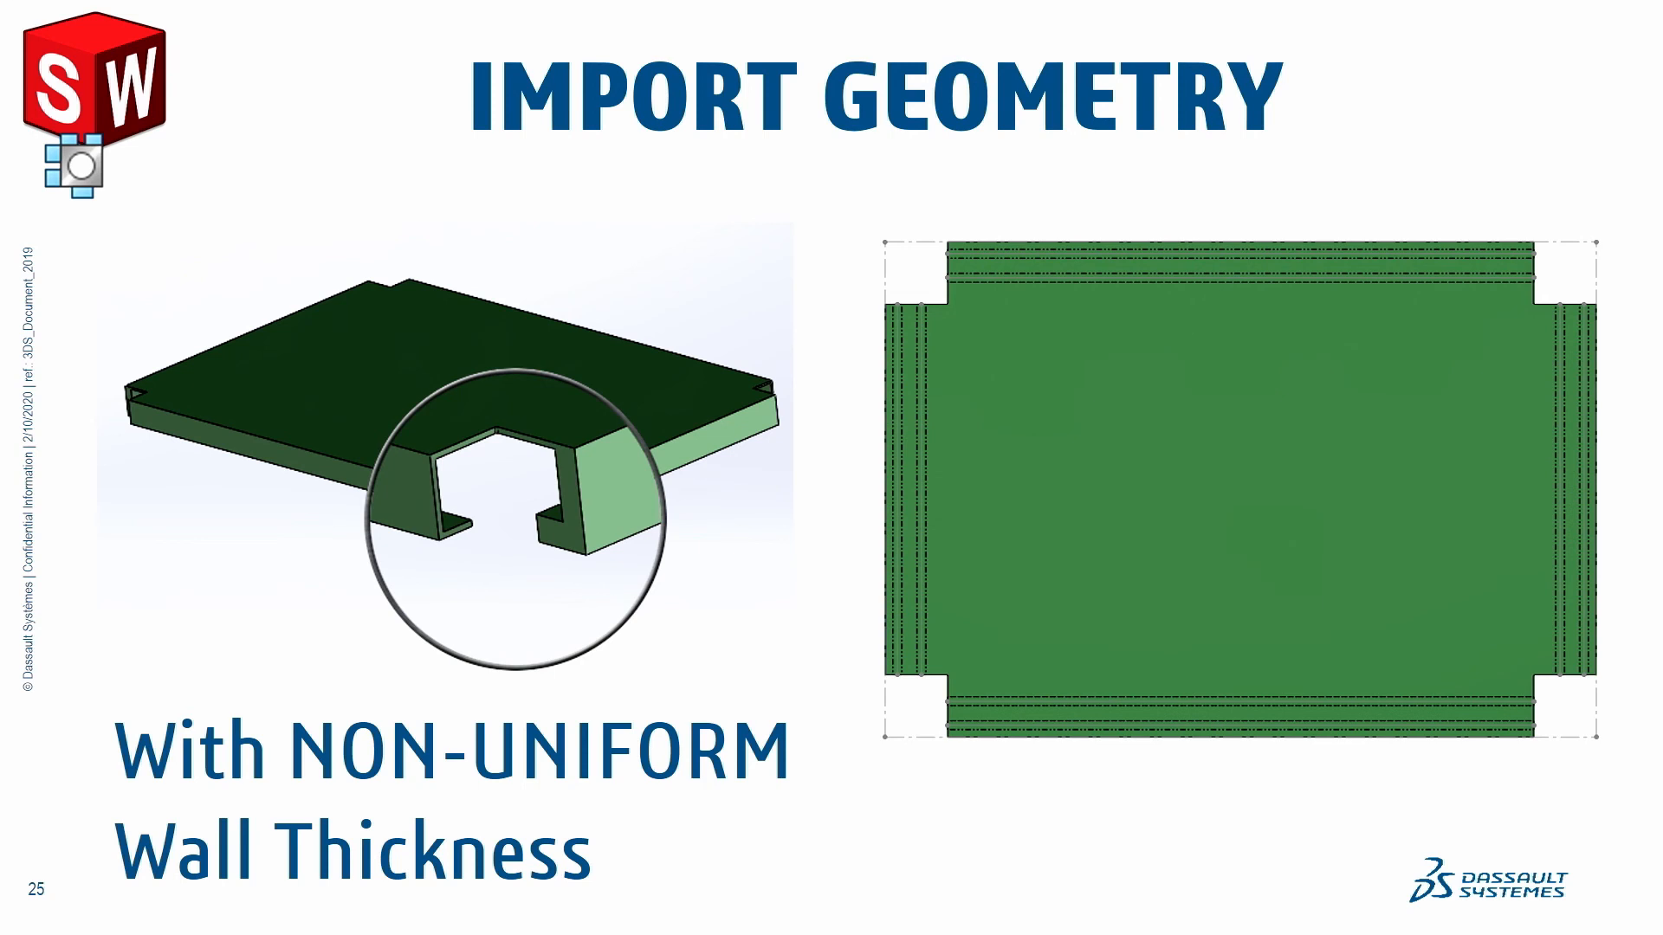
{"action": "key", "text": "super+Tab"}
{"action": "left_click", "coordinate": [664, 244]}
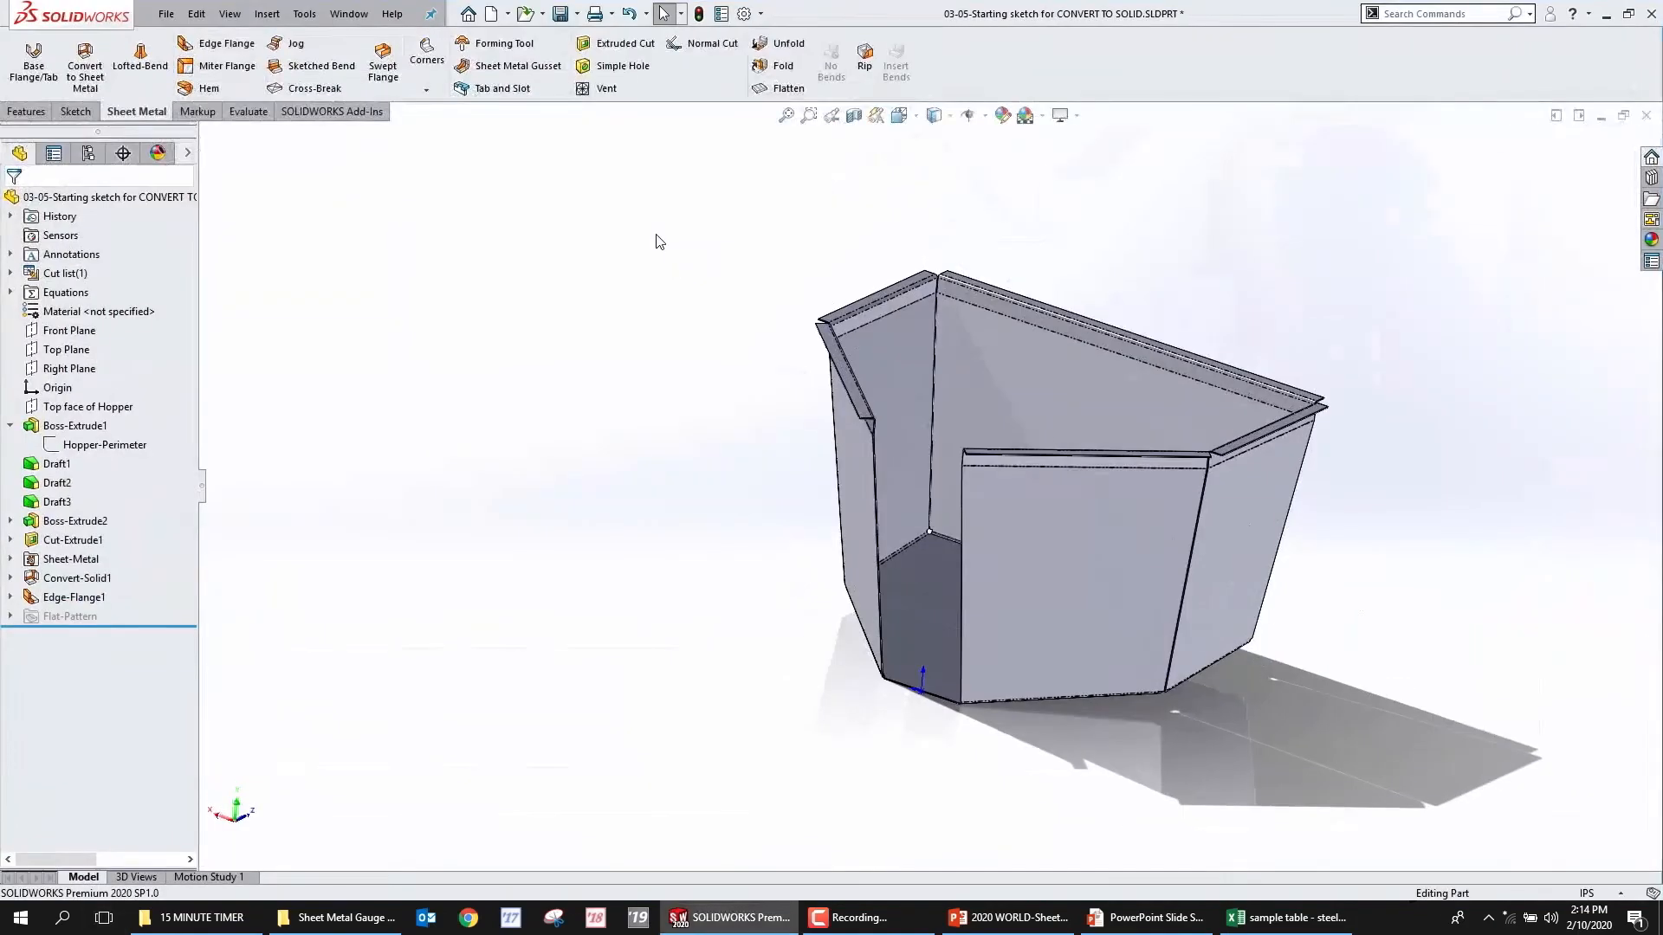
Open the SHELF-Non Uniform Wall Thickness file as an imported part and decline feature recognition
{"action": "left_click", "coordinate": [427, 225]}
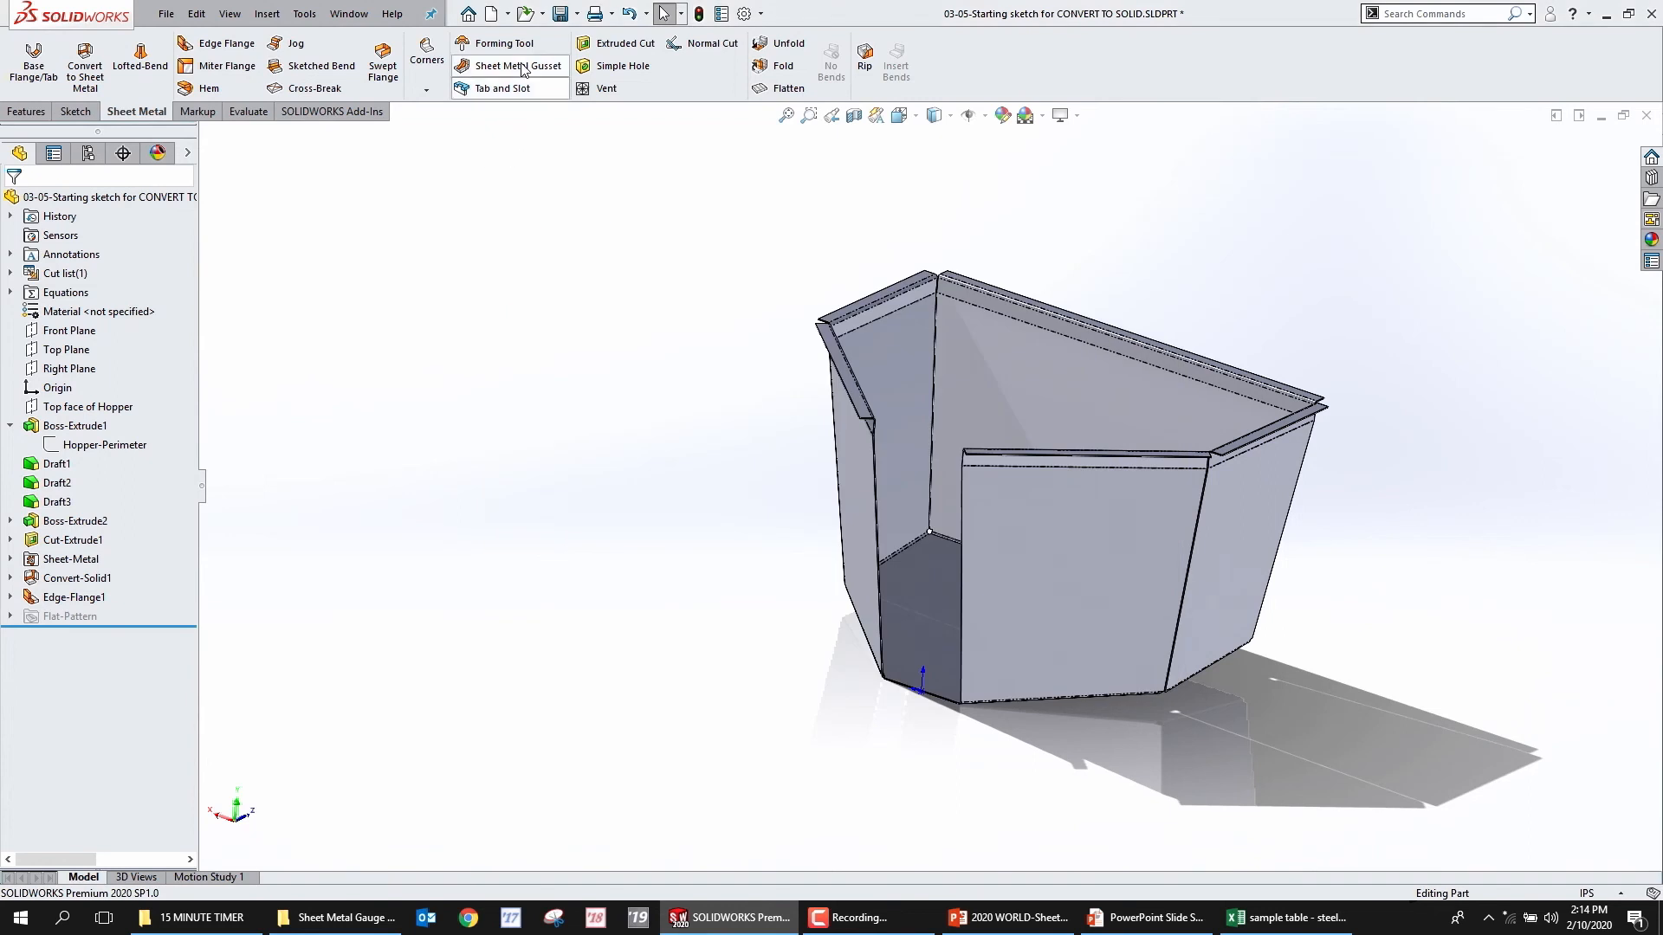
{"action": "double_click", "coordinate": [870, 355]}
{"action": "double_click", "coordinate": [870, 350]}
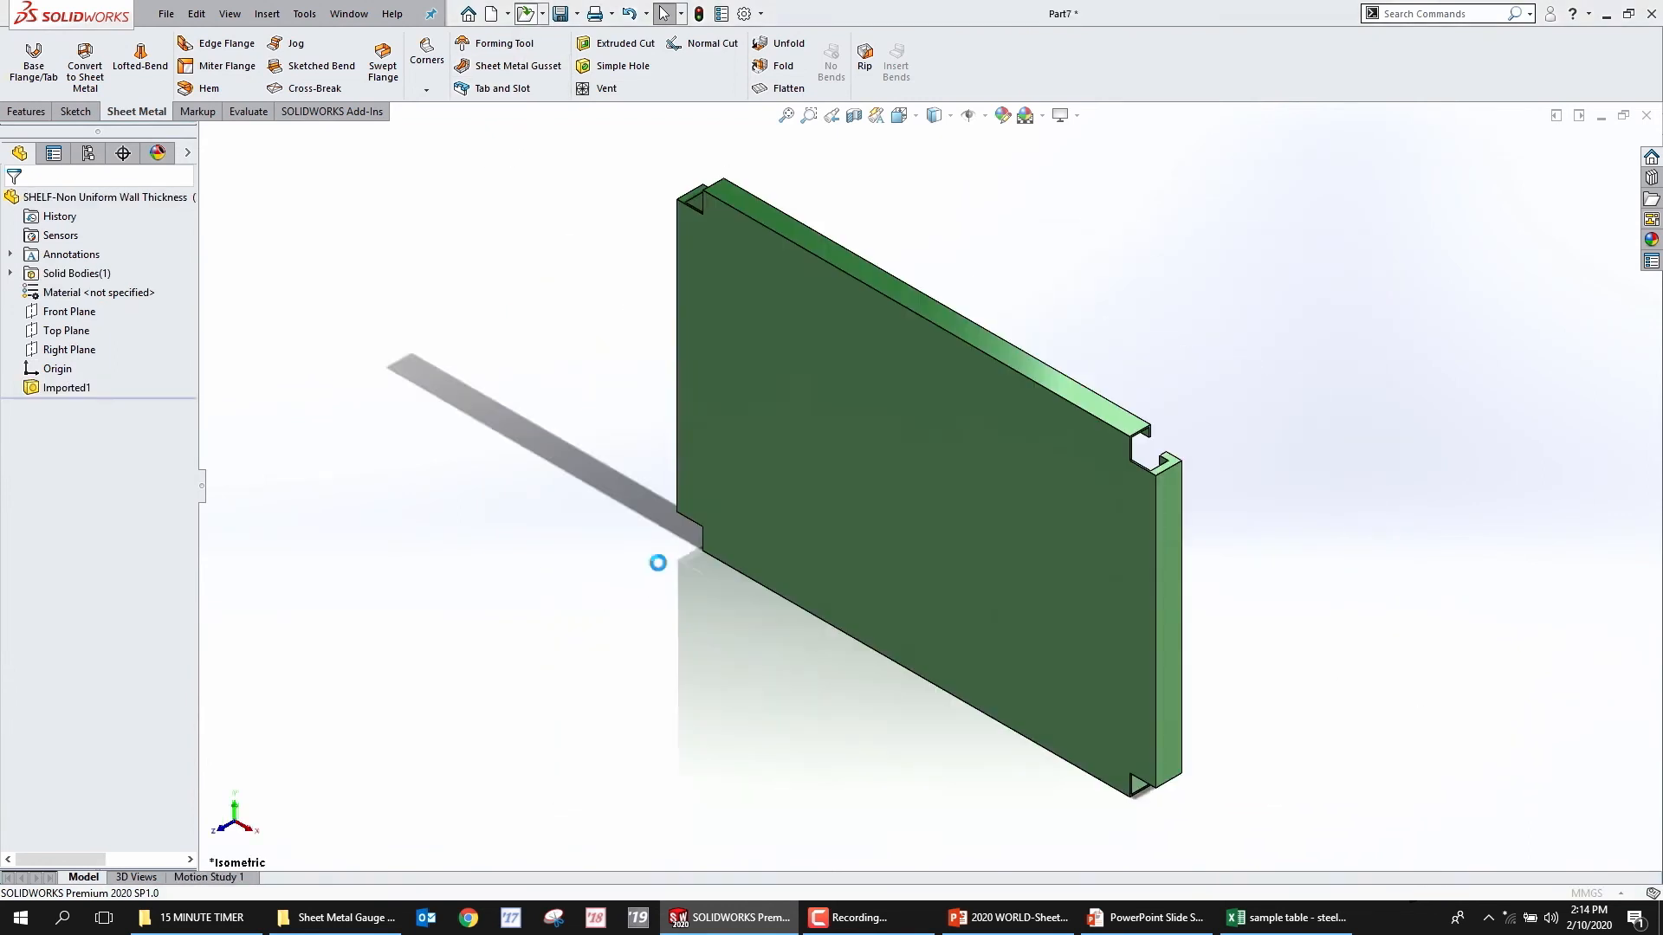
{"action": "left_click", "coordinate": [937, 456]}
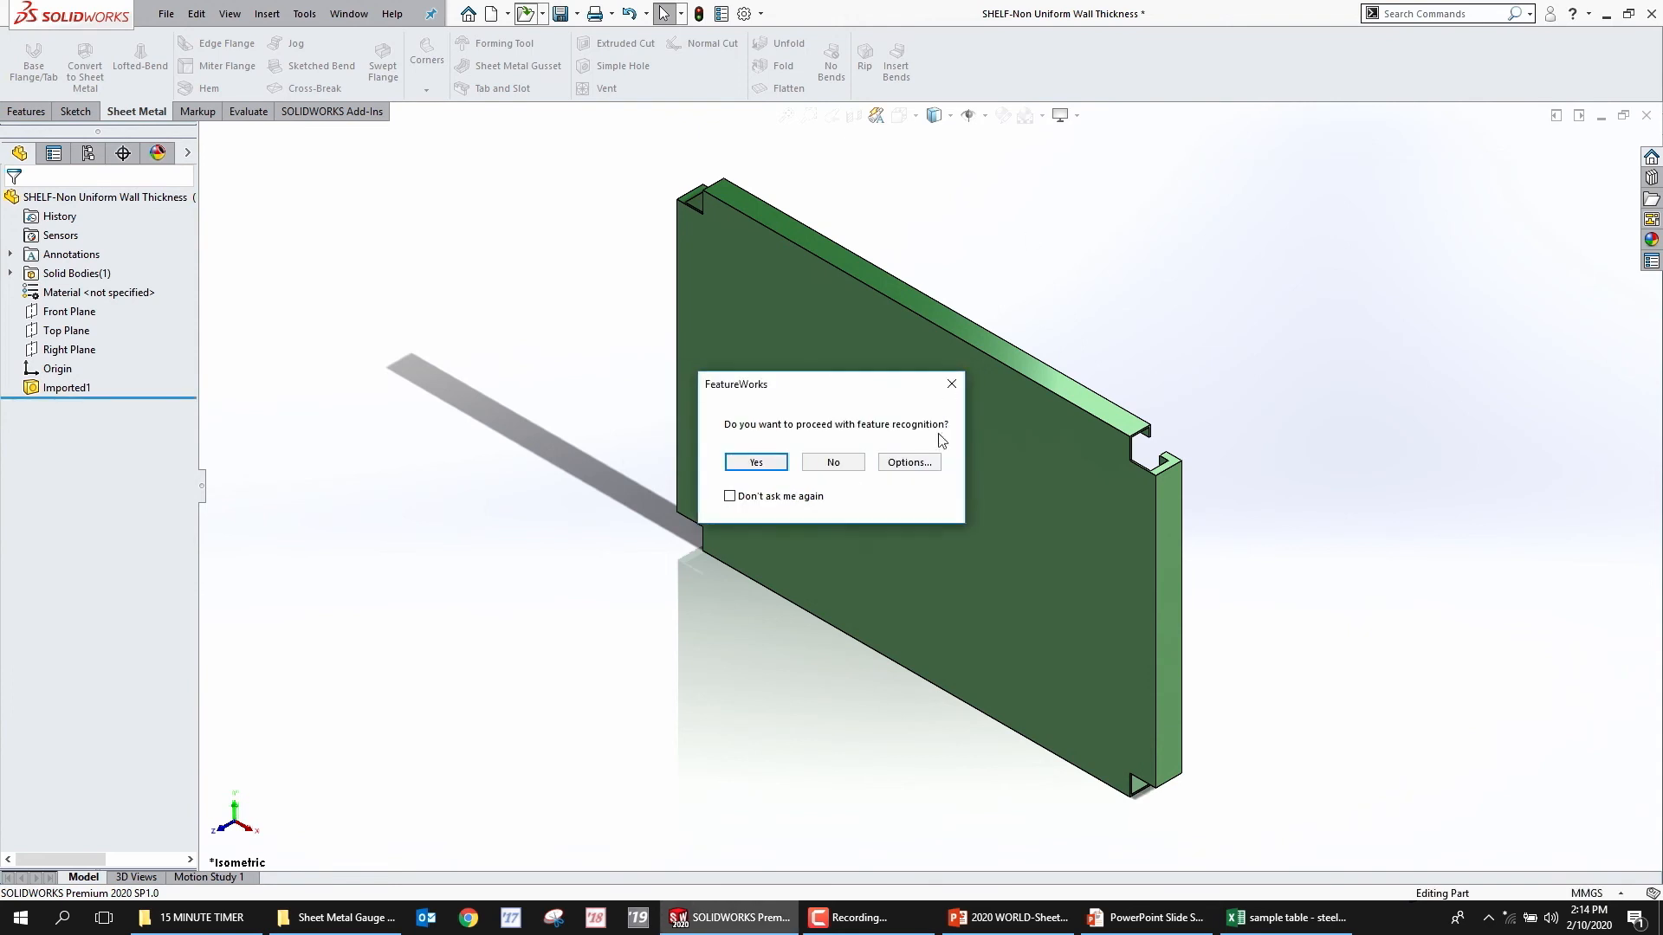
{"action": "left_click", "coordinate": [839, 460]}
Try Insert Bends on the imported shelf with its broad inner face as the fixed face, and undo the operation
{"action": "middle_click_drag", "start_coordinate": [978, 274], "coordinate": [743, 371]}
{"action": "scroll", "coordinate": [713, 505], "scroll_direction": "down", "scroll_amount": 5}
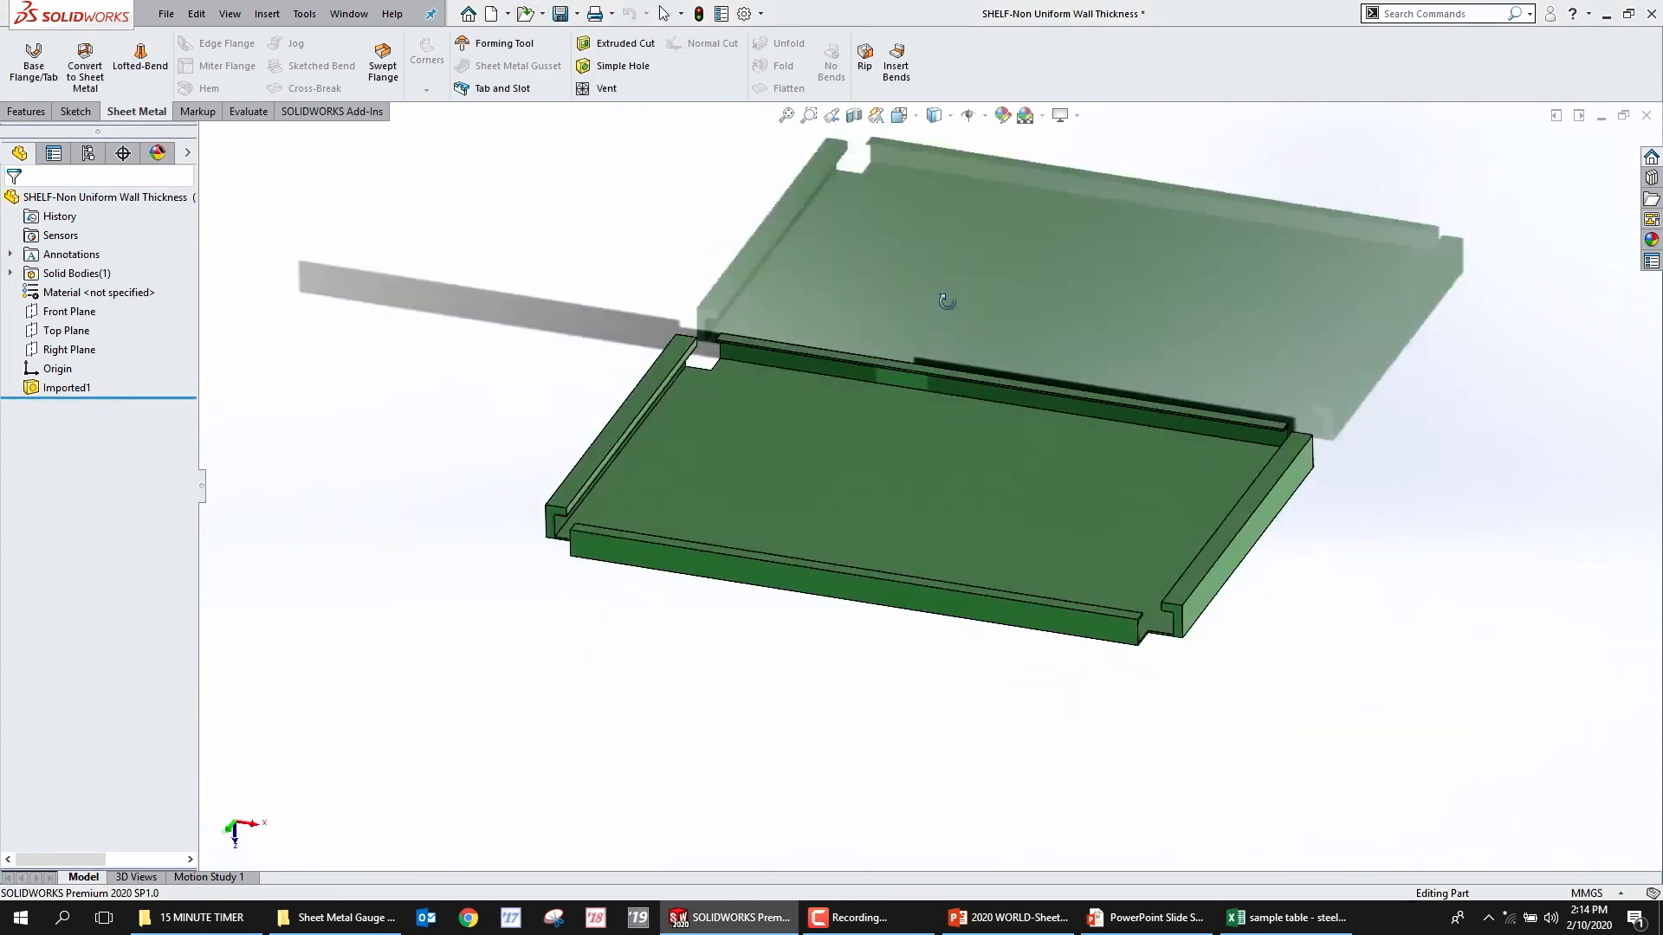
{"action": "scroll", "coordinate": [649, 513], "scroll_direction": "down", "scroll_amount": 4}
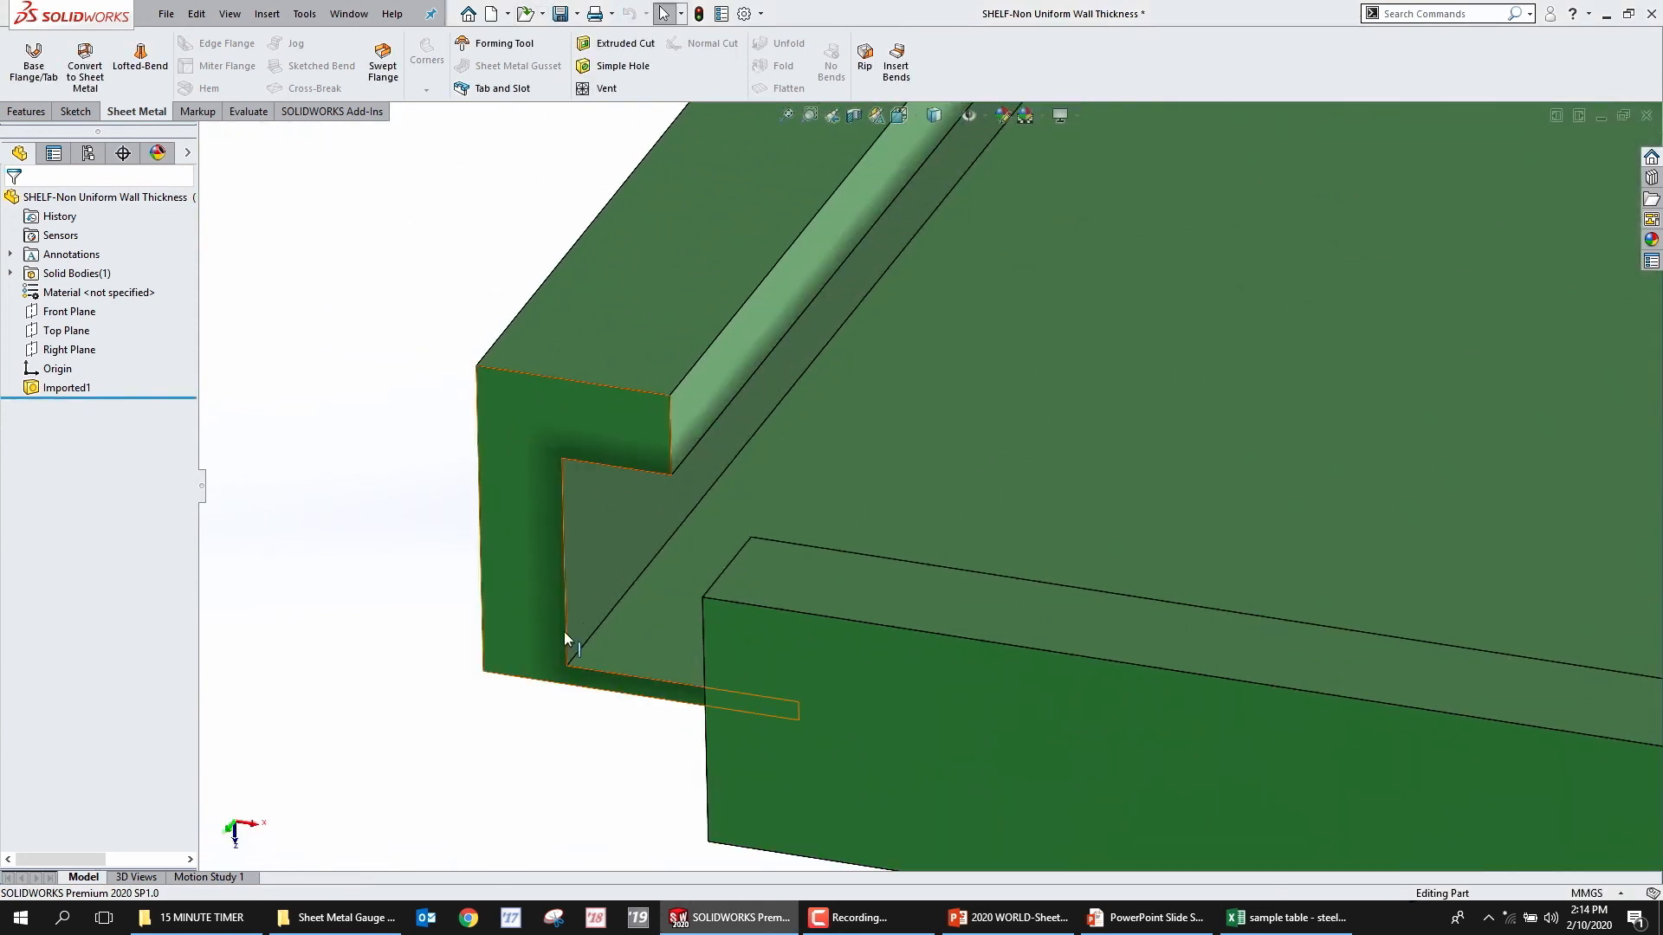
{"action": "left_click", "coordinate": [909, 78]}
{"action": "left_click", "coordinate": [1054, 505]}
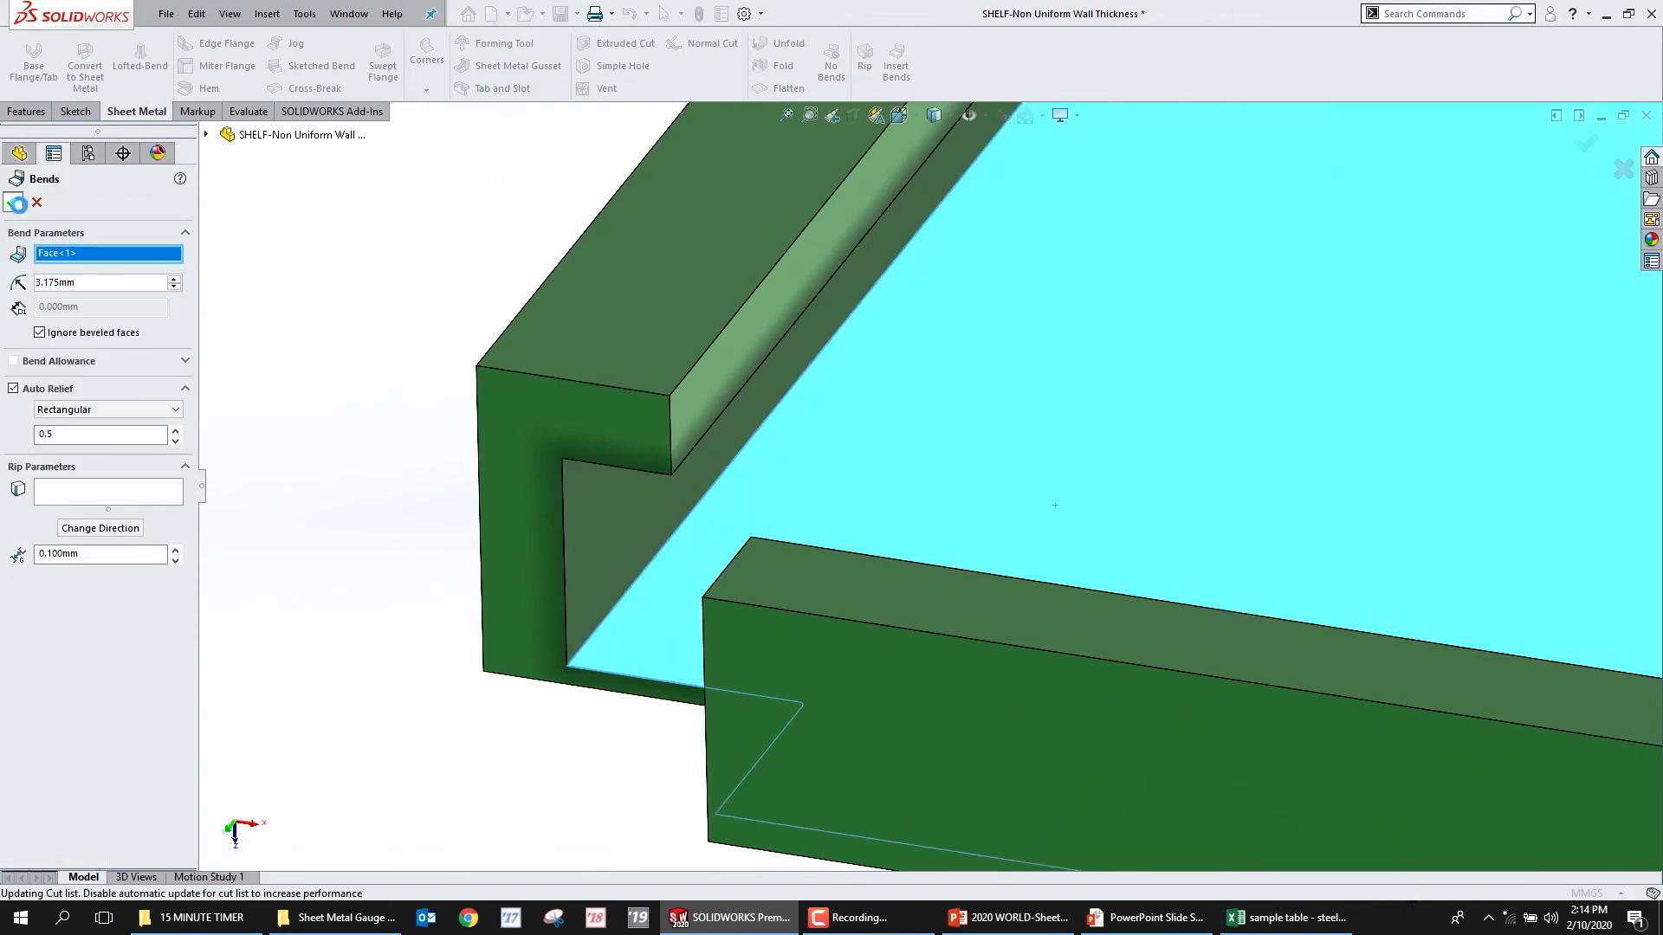
{"action": "key", "text": "Return"}
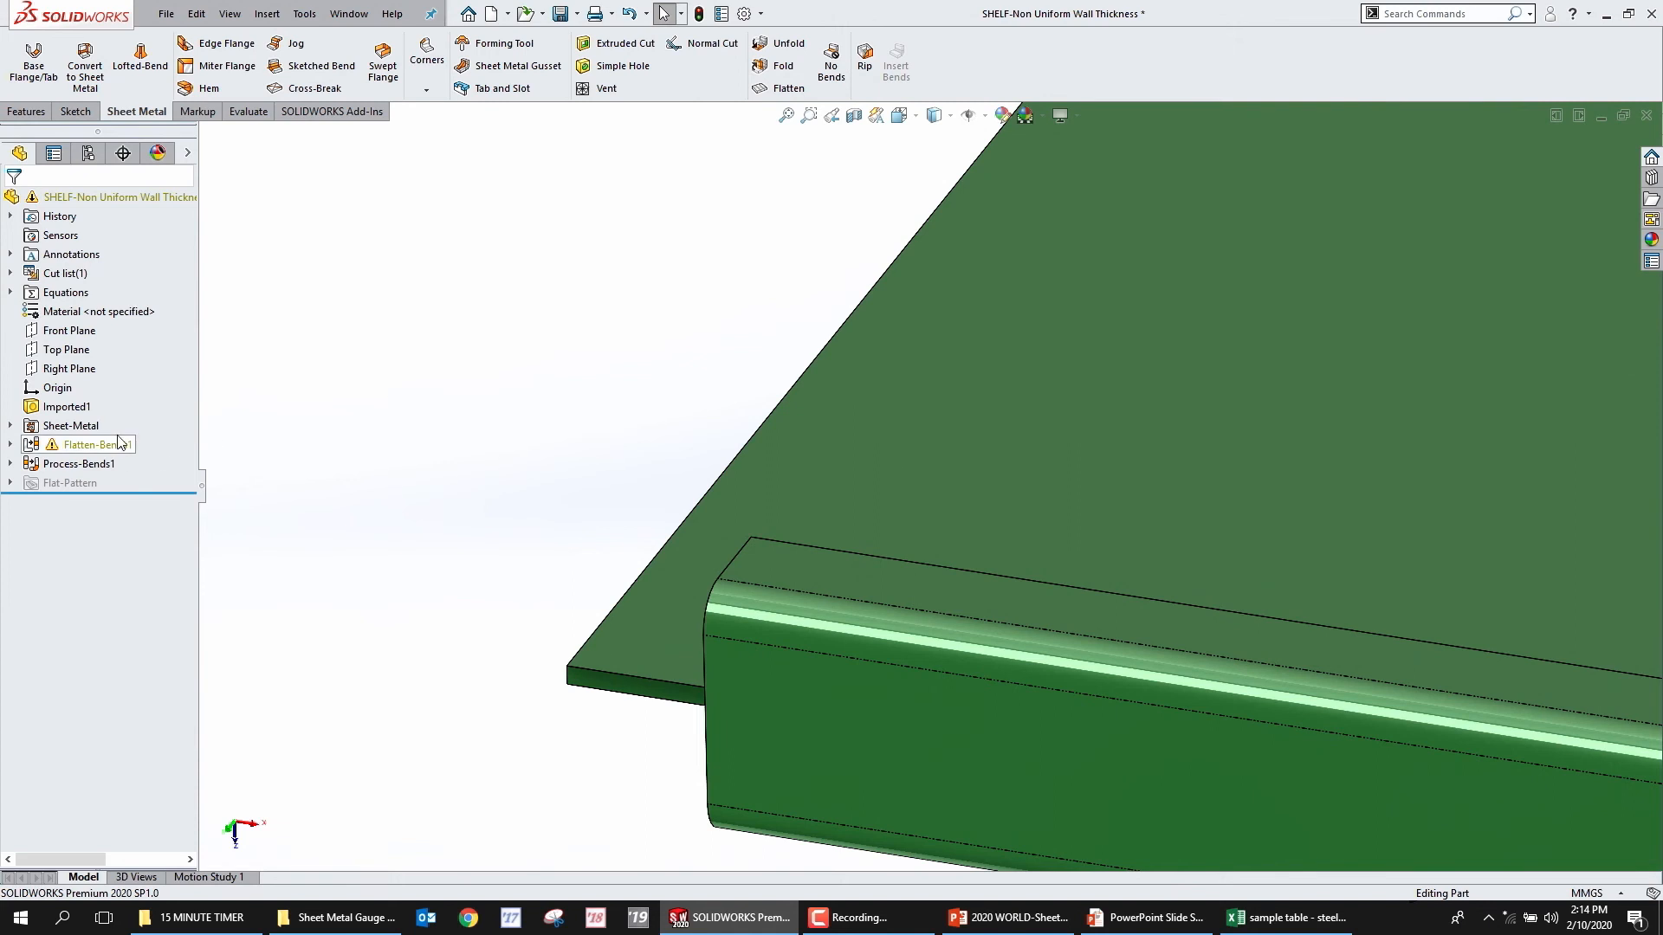
{"action": "key", "text": "ctrl+z"}
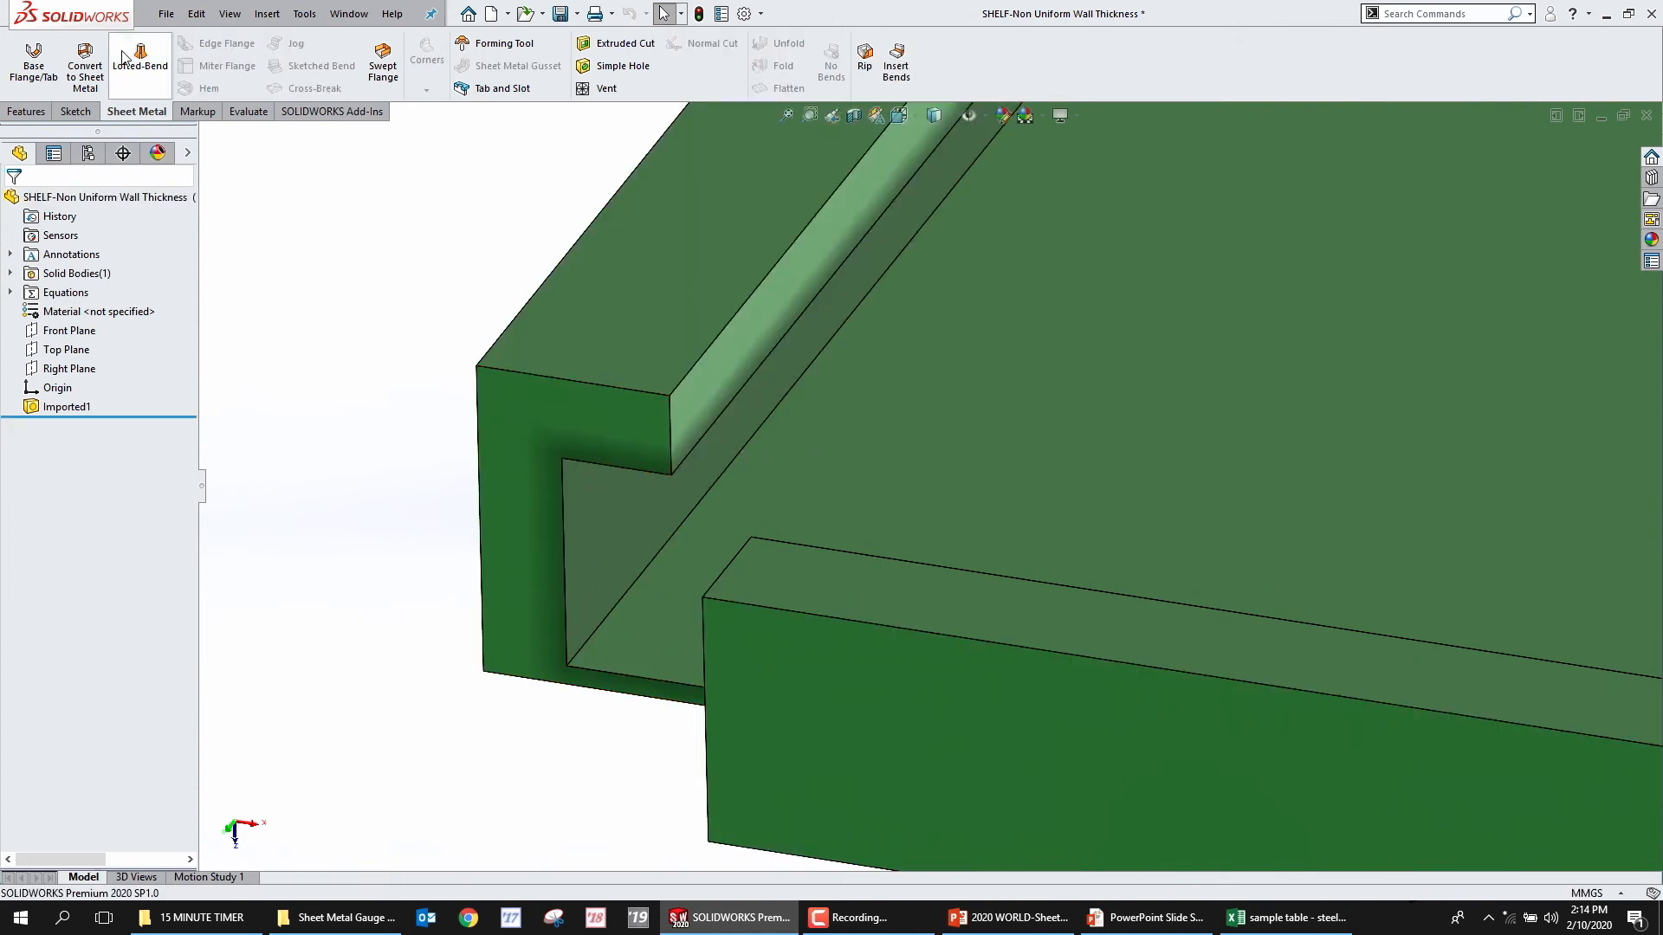
Start Convert to Sheet Metal with the shelf's broad inner face fixed, trying a 4 mm thickness and setting it to 1 mm
{"action": "left_click", "coordinate": [85, 68]}
{"action": "left_click", "coordinate": [630, 617]}
{"action": "scroll", "coordinate": [672, 653], "scroll_direction": "down", "scroll_amount": 5}
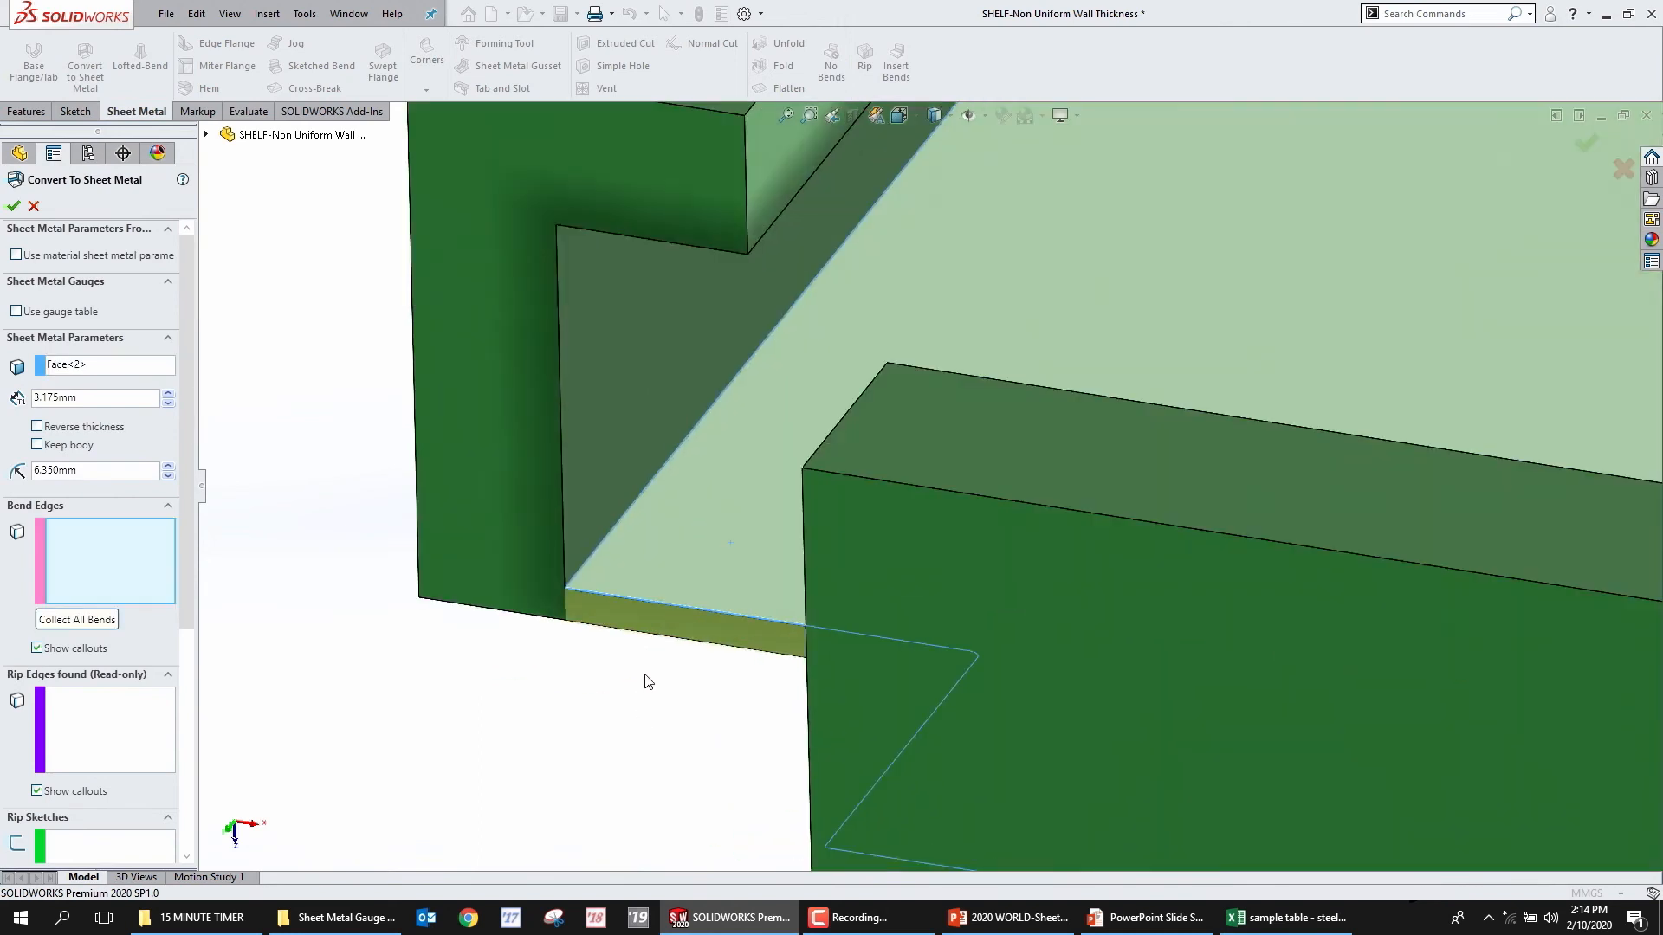
{"action": "double_click", "coordinate": [61, 399]}
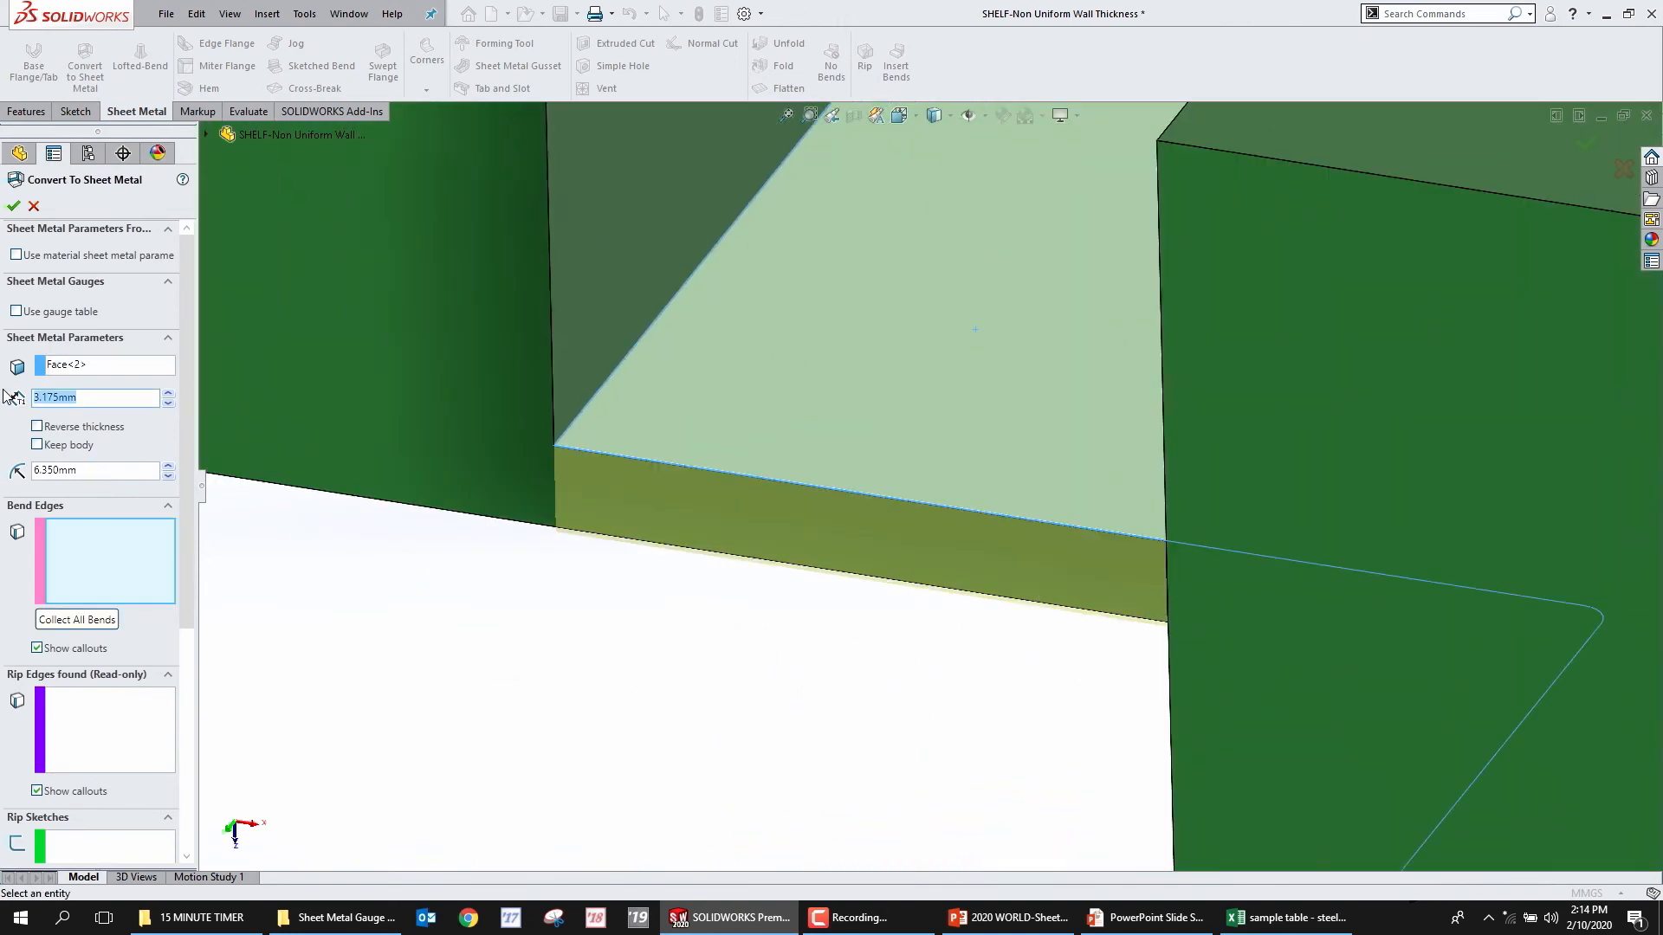
{"action": "type", "text": "4"}
{"action": "key", "text": "Return"}
{"action": "double_click", "coordinate": [73, 397]}
{"action": "type", "text": "1"}
{"action": "key", "text": "Return"}
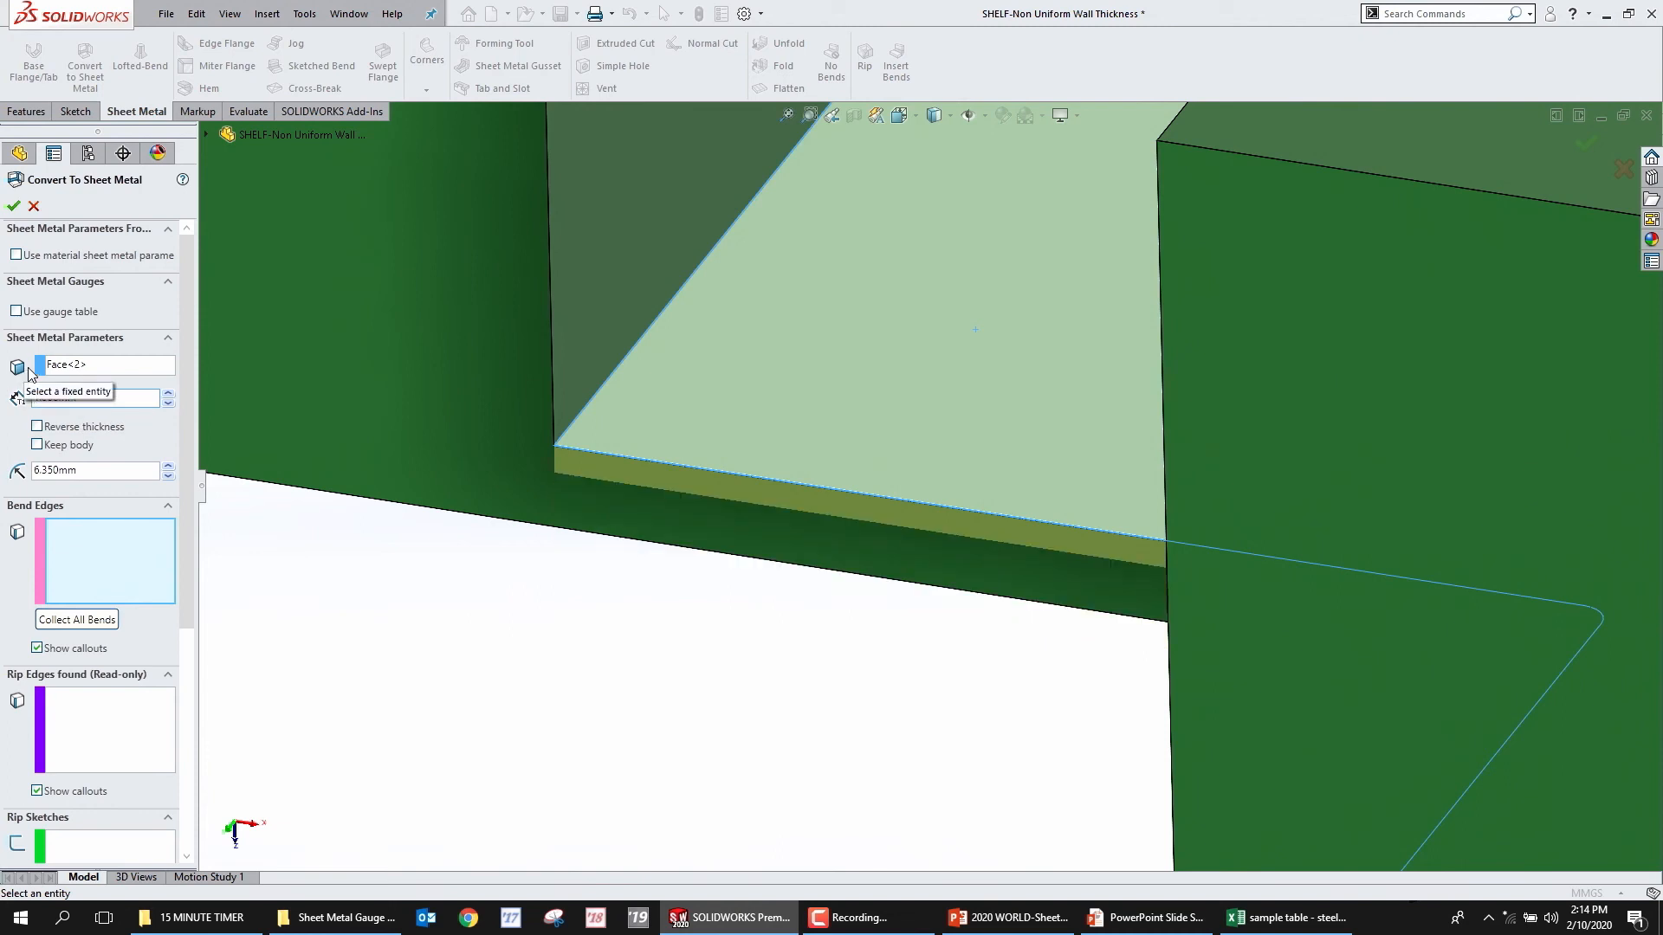
Set the sheet metal thickness to 3 mm and the default bend radius to 4 mm
{"action": "left_click_drag", "start_coordinate": [113, 407], "coordinate": [1, 375]}
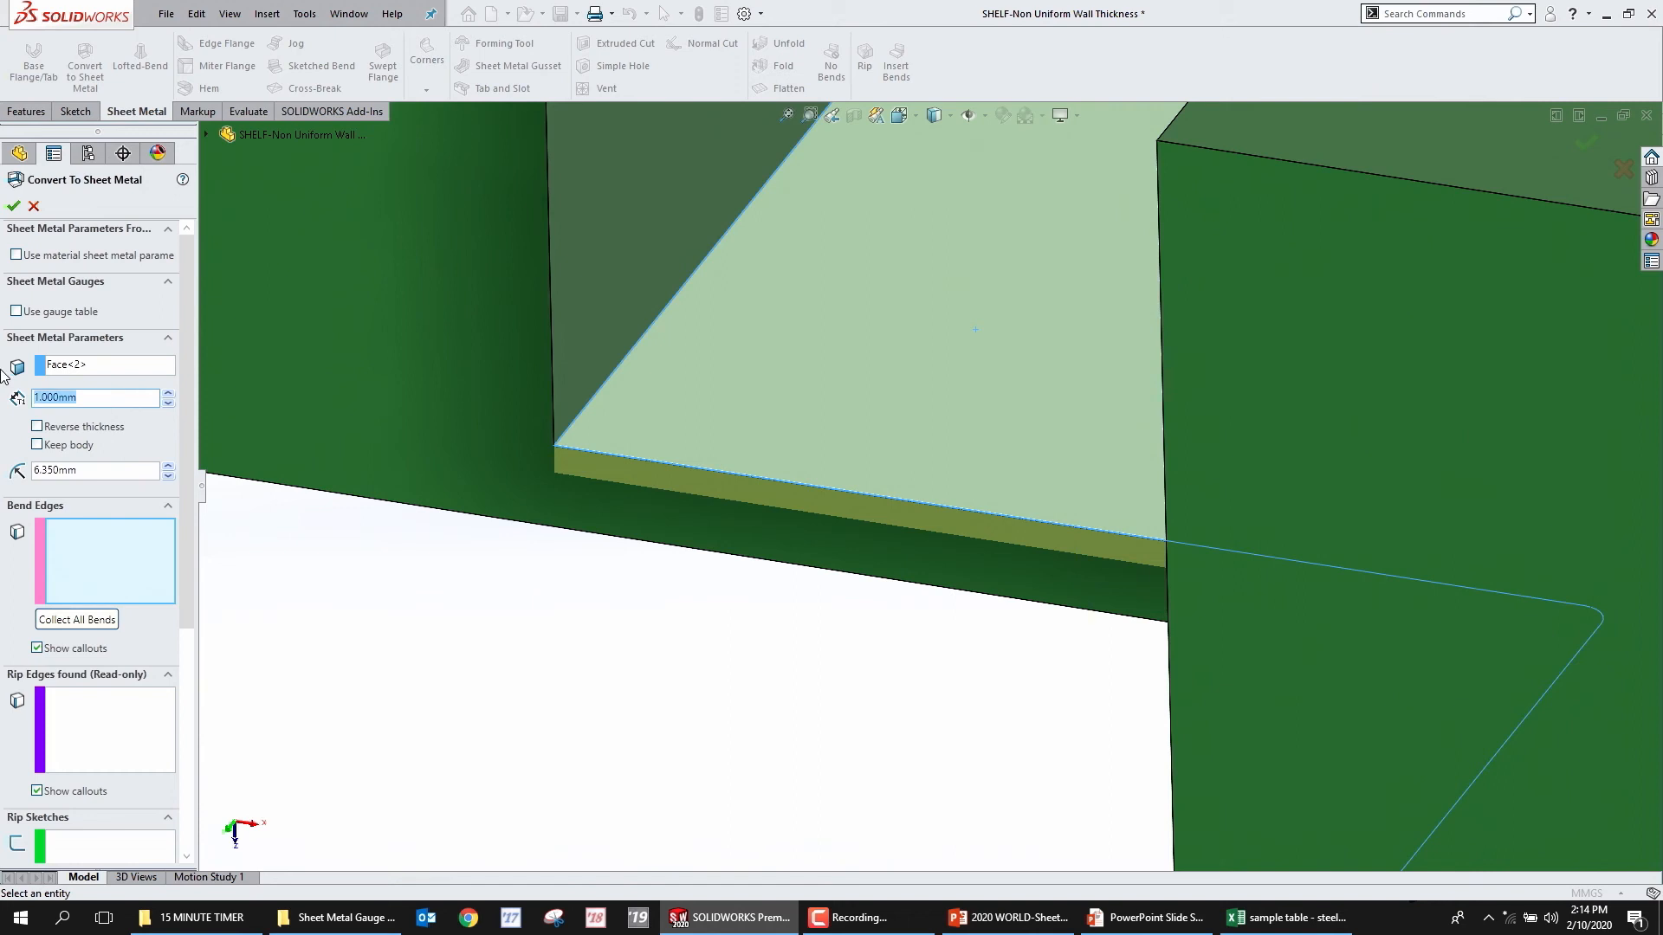
{"action": "type", "text": "3"}
{"action": "key", "text": "Return"}
{"action": "left_click_drag", "start_coordinate": [90, 474], "coordinate": [1, 441]}
{"action": "type", "text": "4"}
{"action": "key", "text": "Return"}
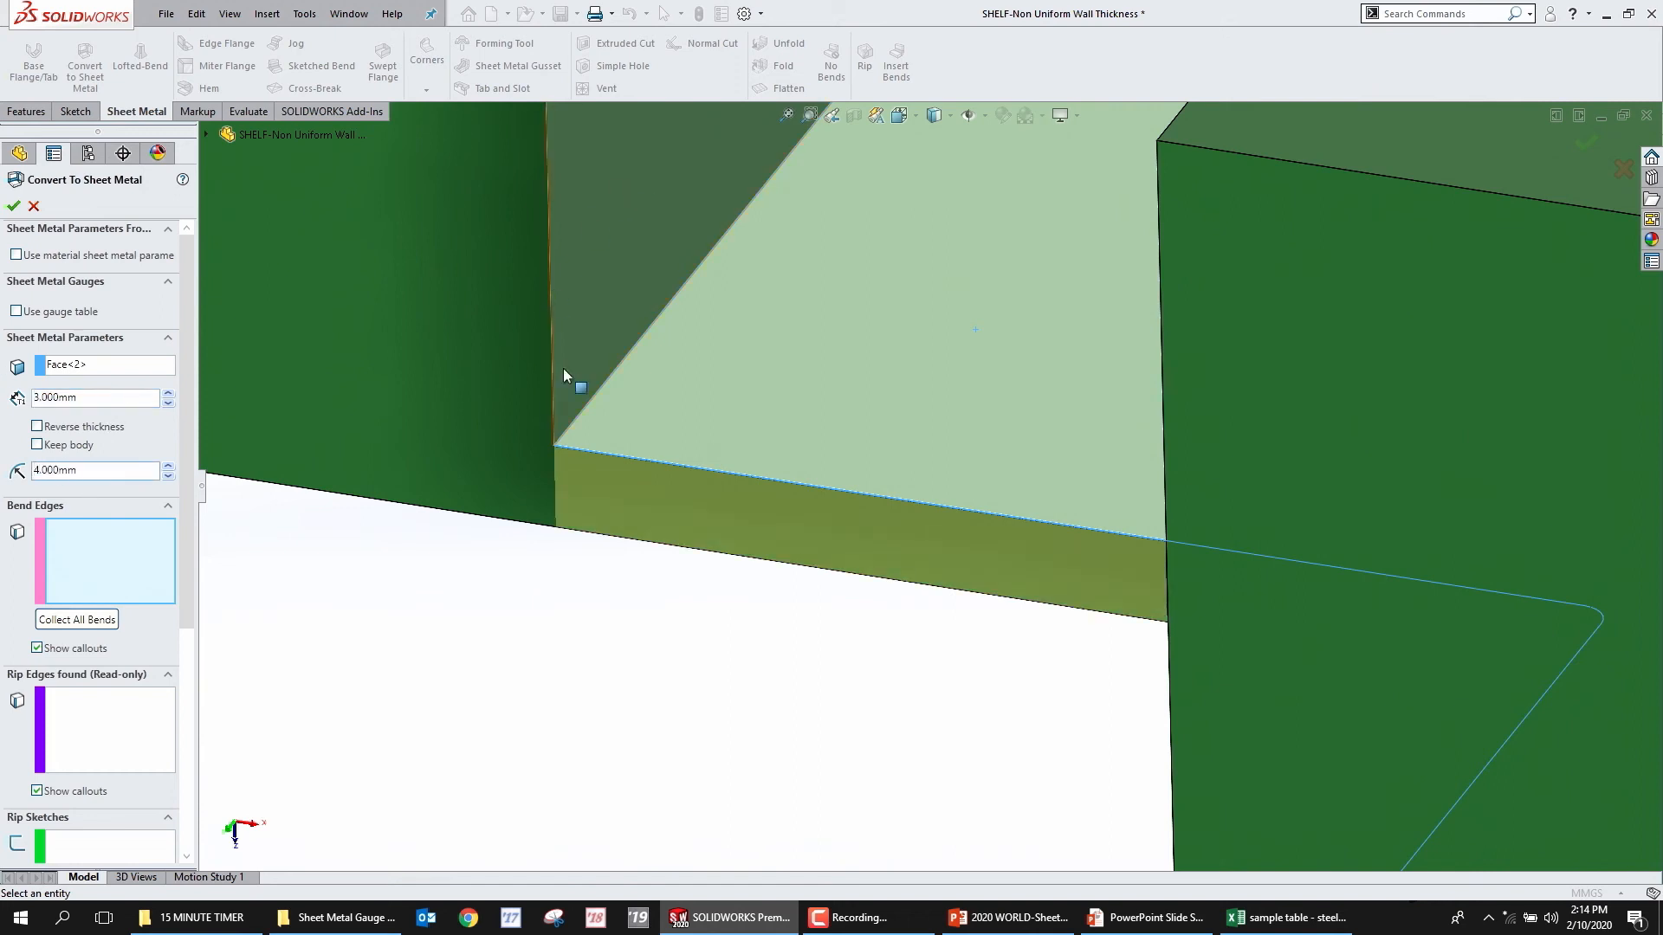
Convert the shelf with the lower and upper inner corner edges of its end wall as bend edges, and flatten and refold the result
{"action": "left_click", "coordinate": [577, 412]}
{"action": "middle_click_drag", "start_coordinate": [579, 413], "coordinate": [817, 201]}
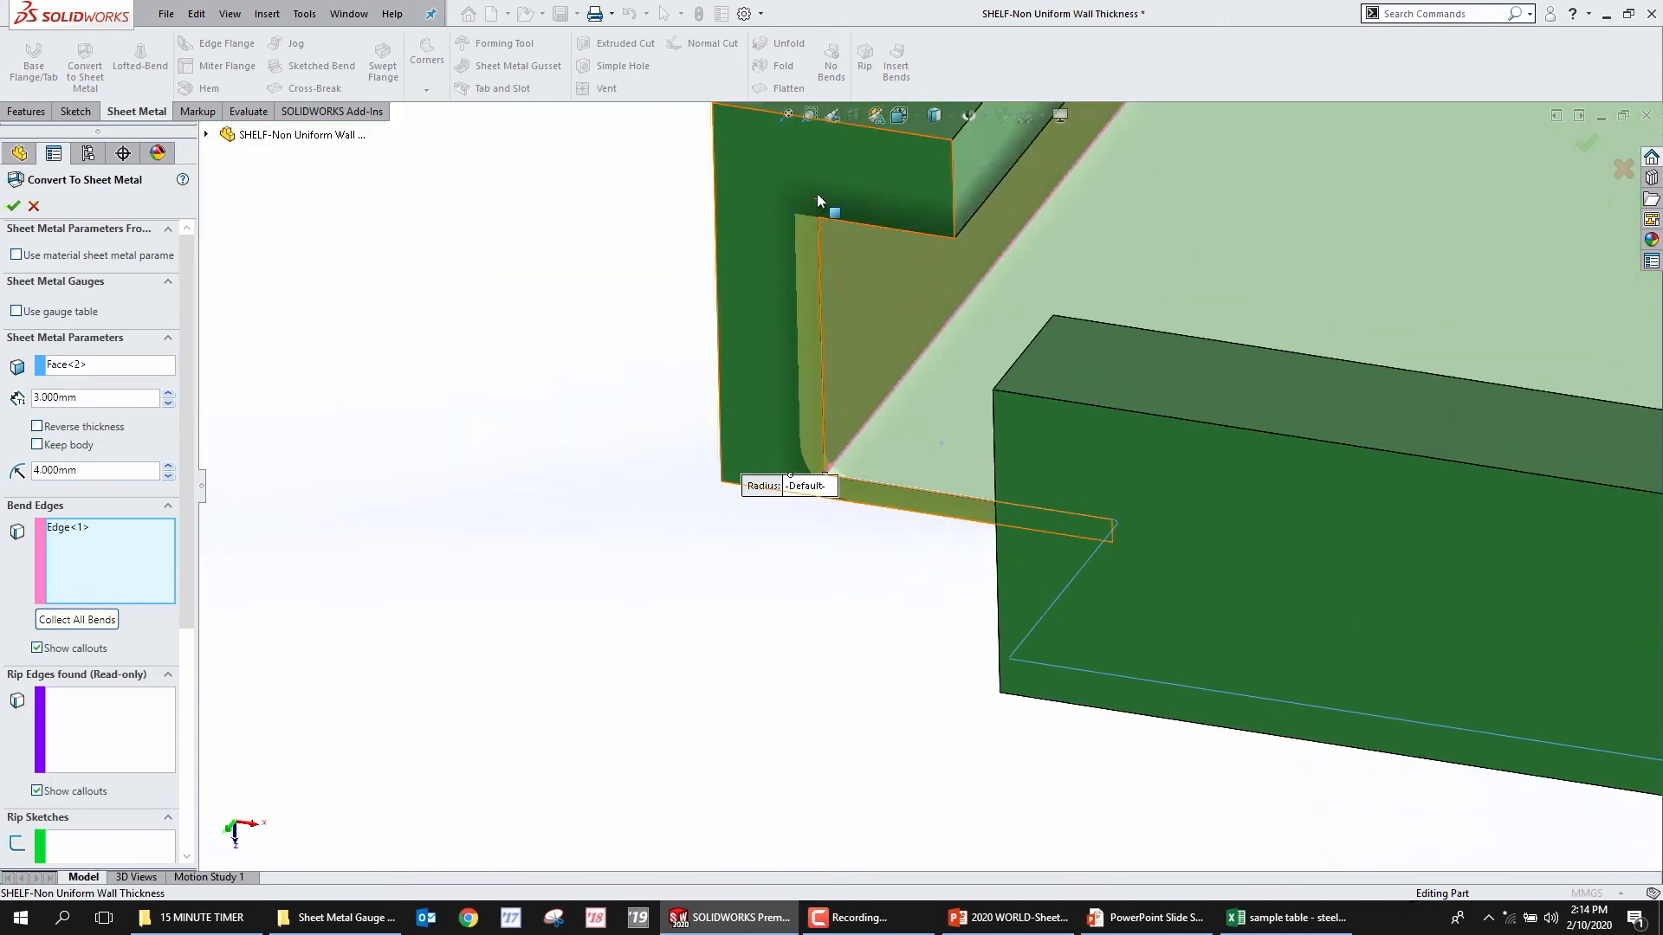
{"action": "left_click", "coordinate": [831, 205]}
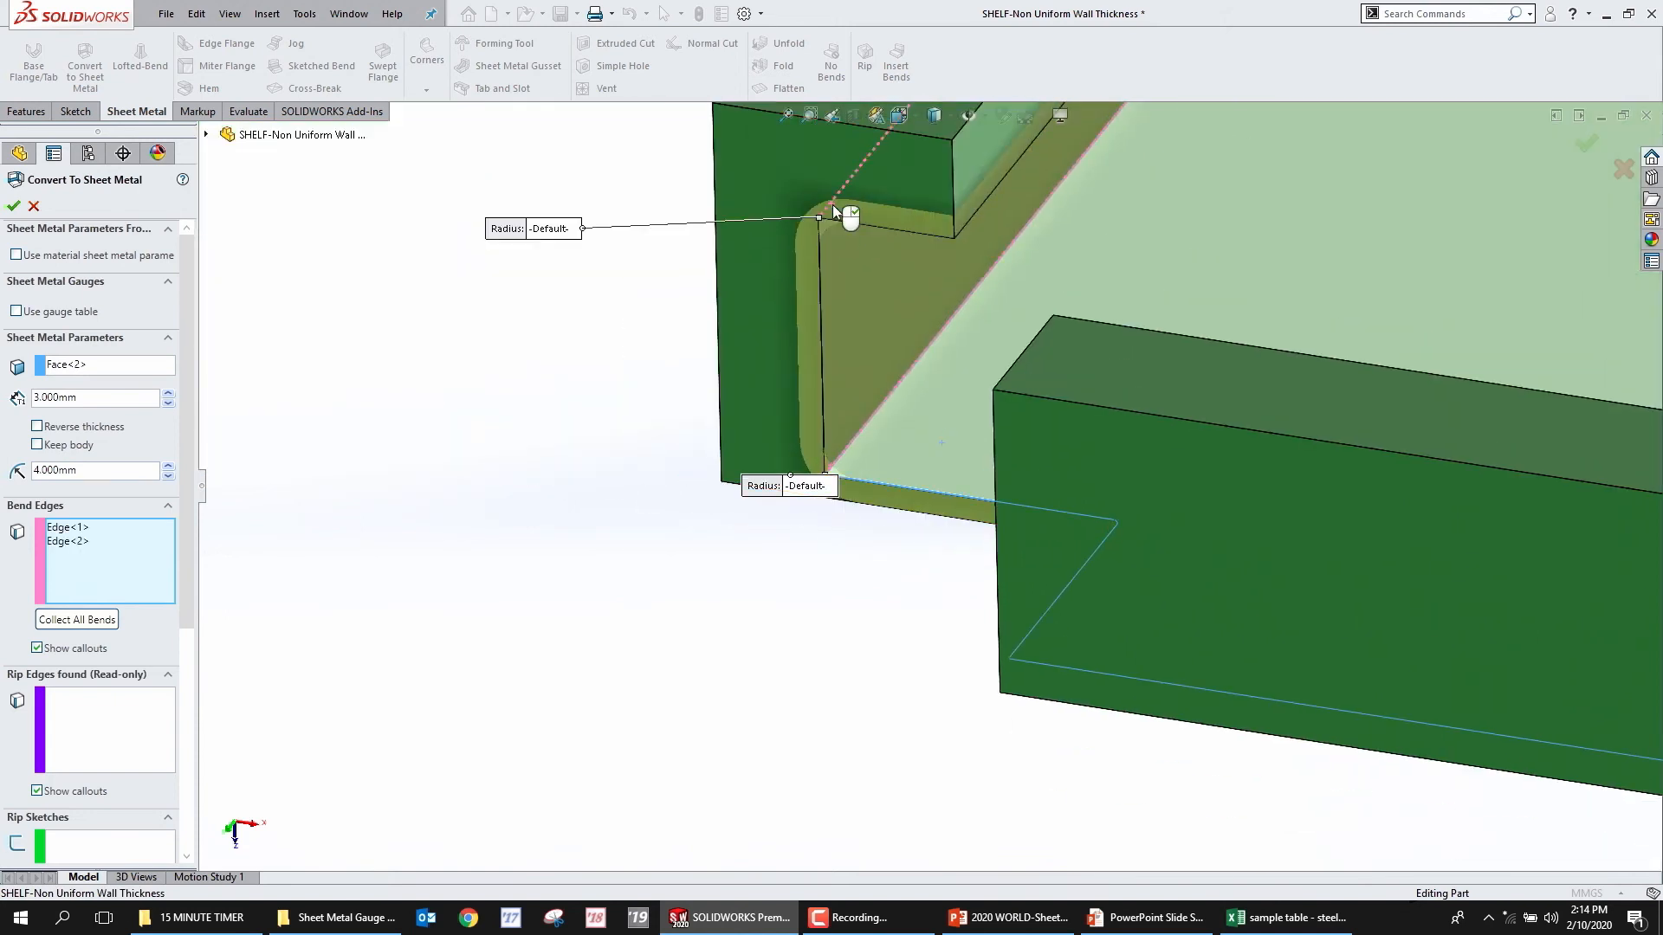
{"action": "key", "text": "Return"}
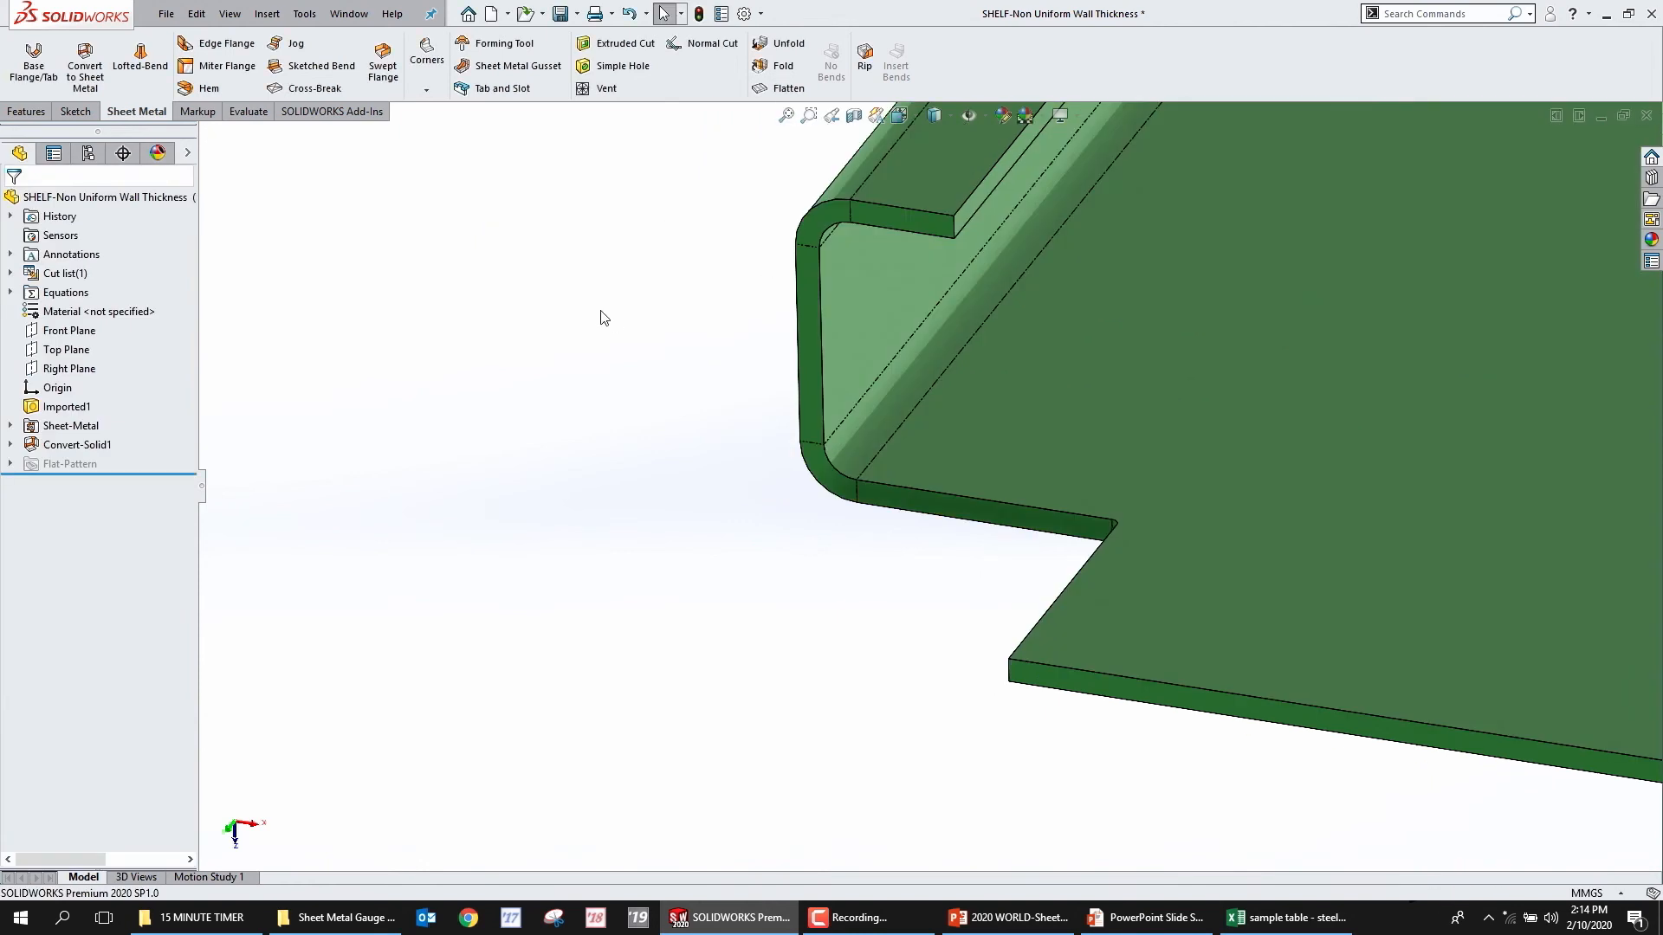
{"action": "left_click", "coordinate": [782, 88]}
{"action": "left_click", "coordinate": [782, 88]}
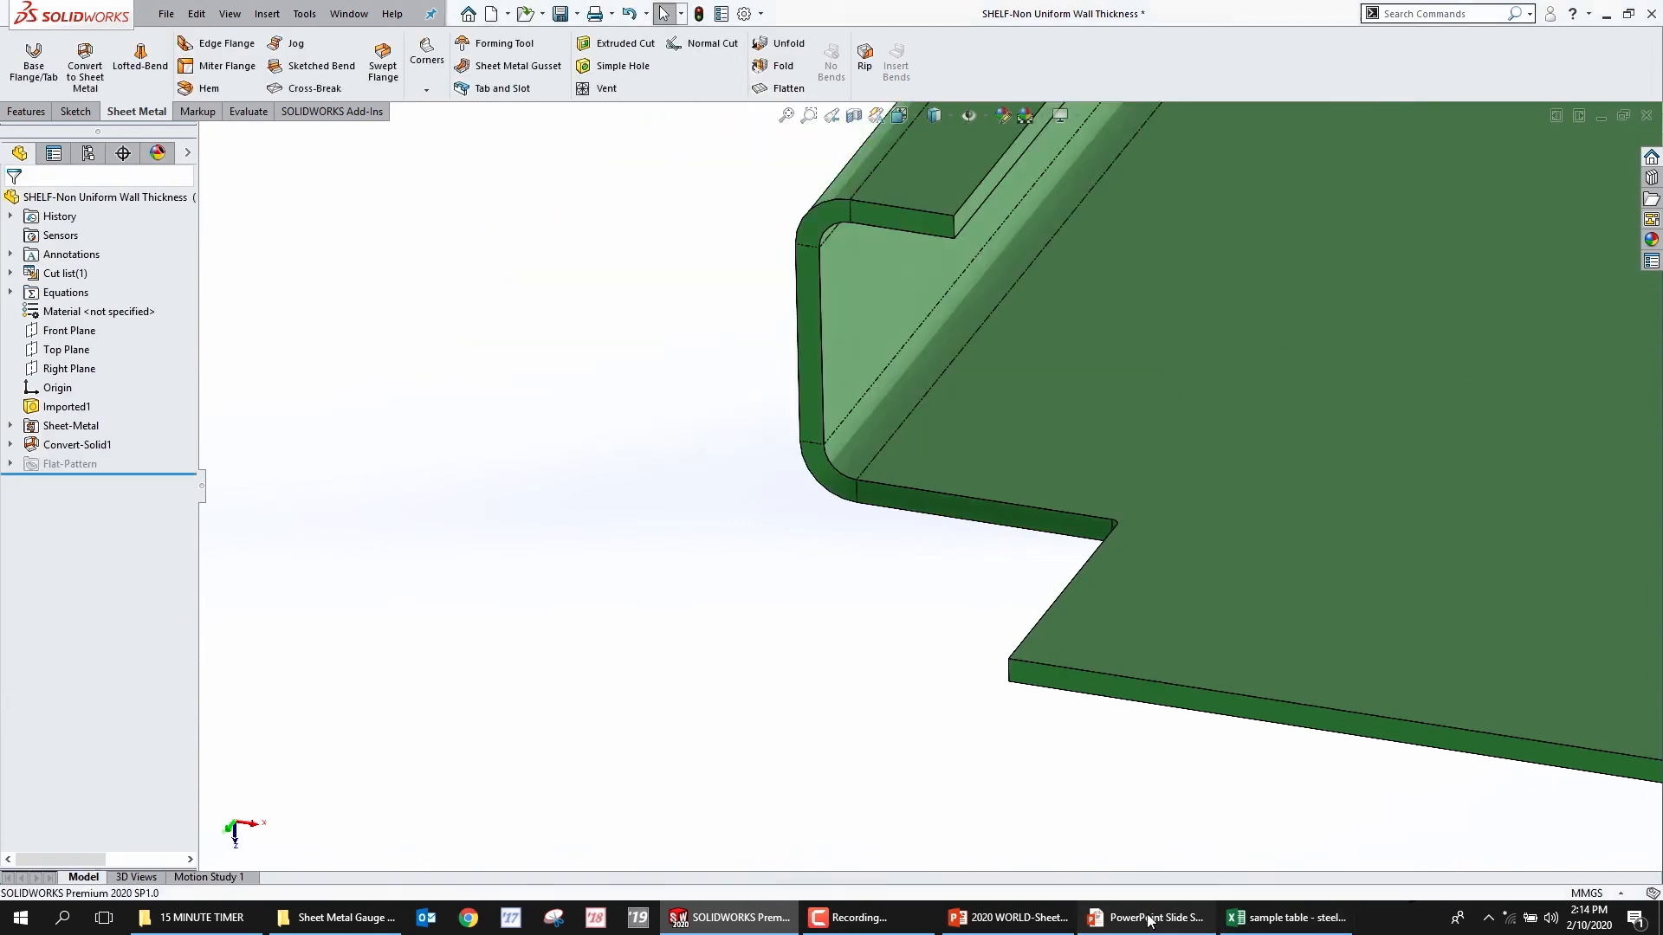
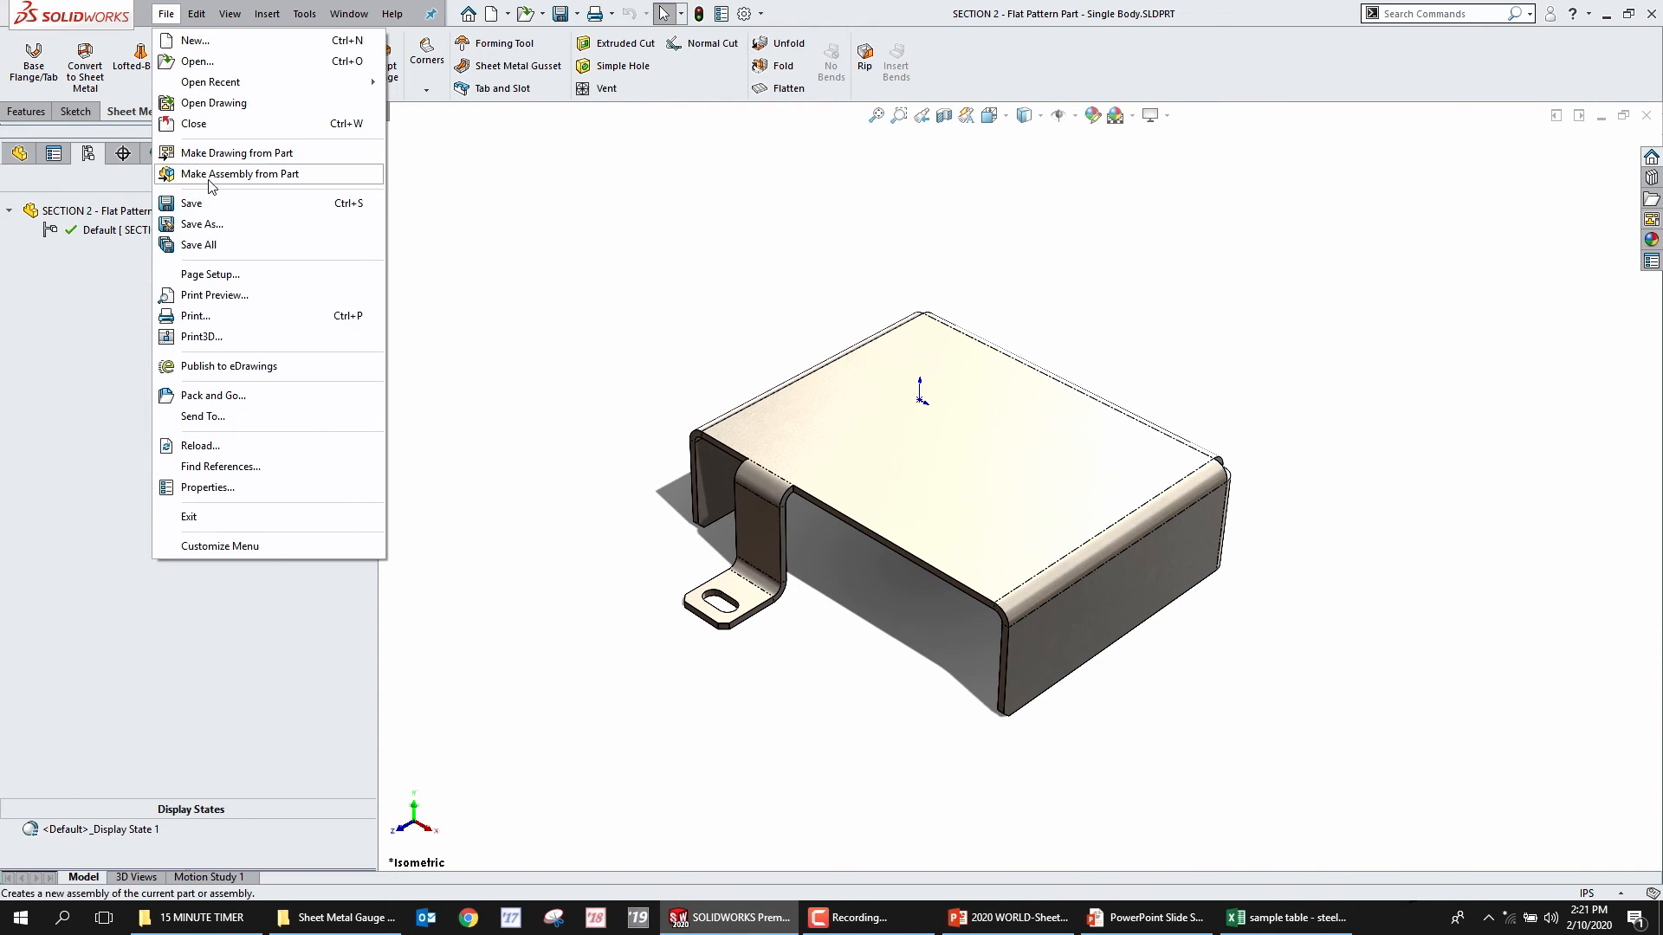
Make a drawing from the Single Body flat pattern part with the Draw-IPS template and the B SIZED - 3DEXPERIENCE WORLD 2020 sheet format
{"action": "left_click", "coordinate": [227, 156]}
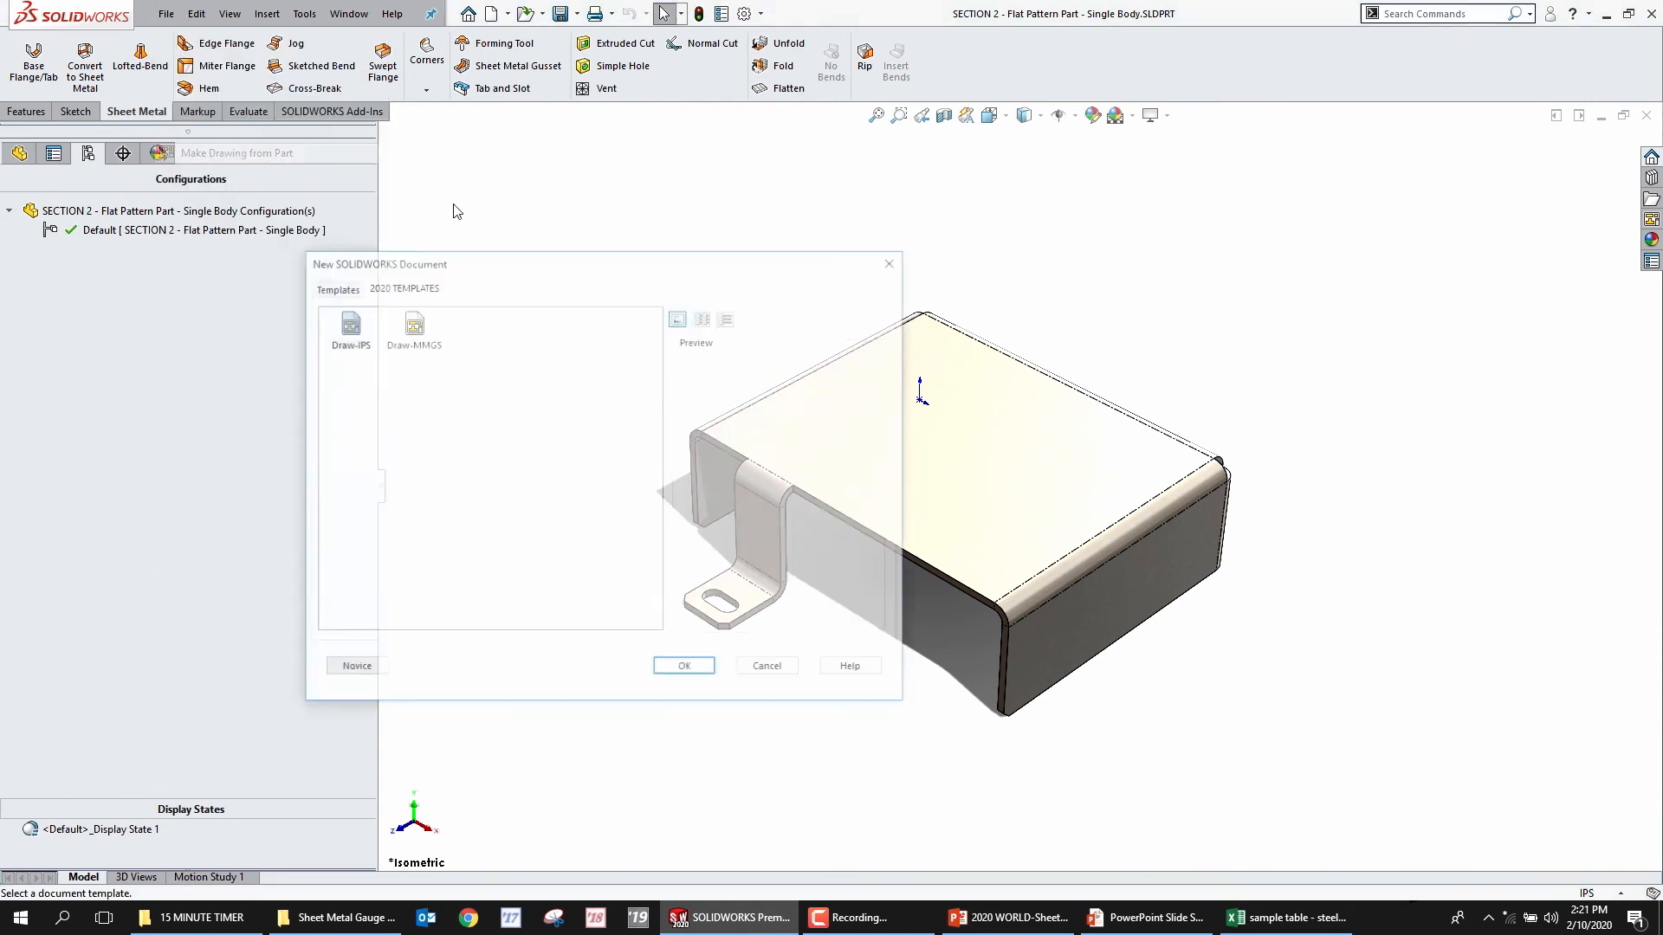
{"action": "double_click", "coordinate": [350, 339]}
{"action": "scroll", "coordinate": [689, 446], "scroll_direction": "down", "scroll_amount": 10}
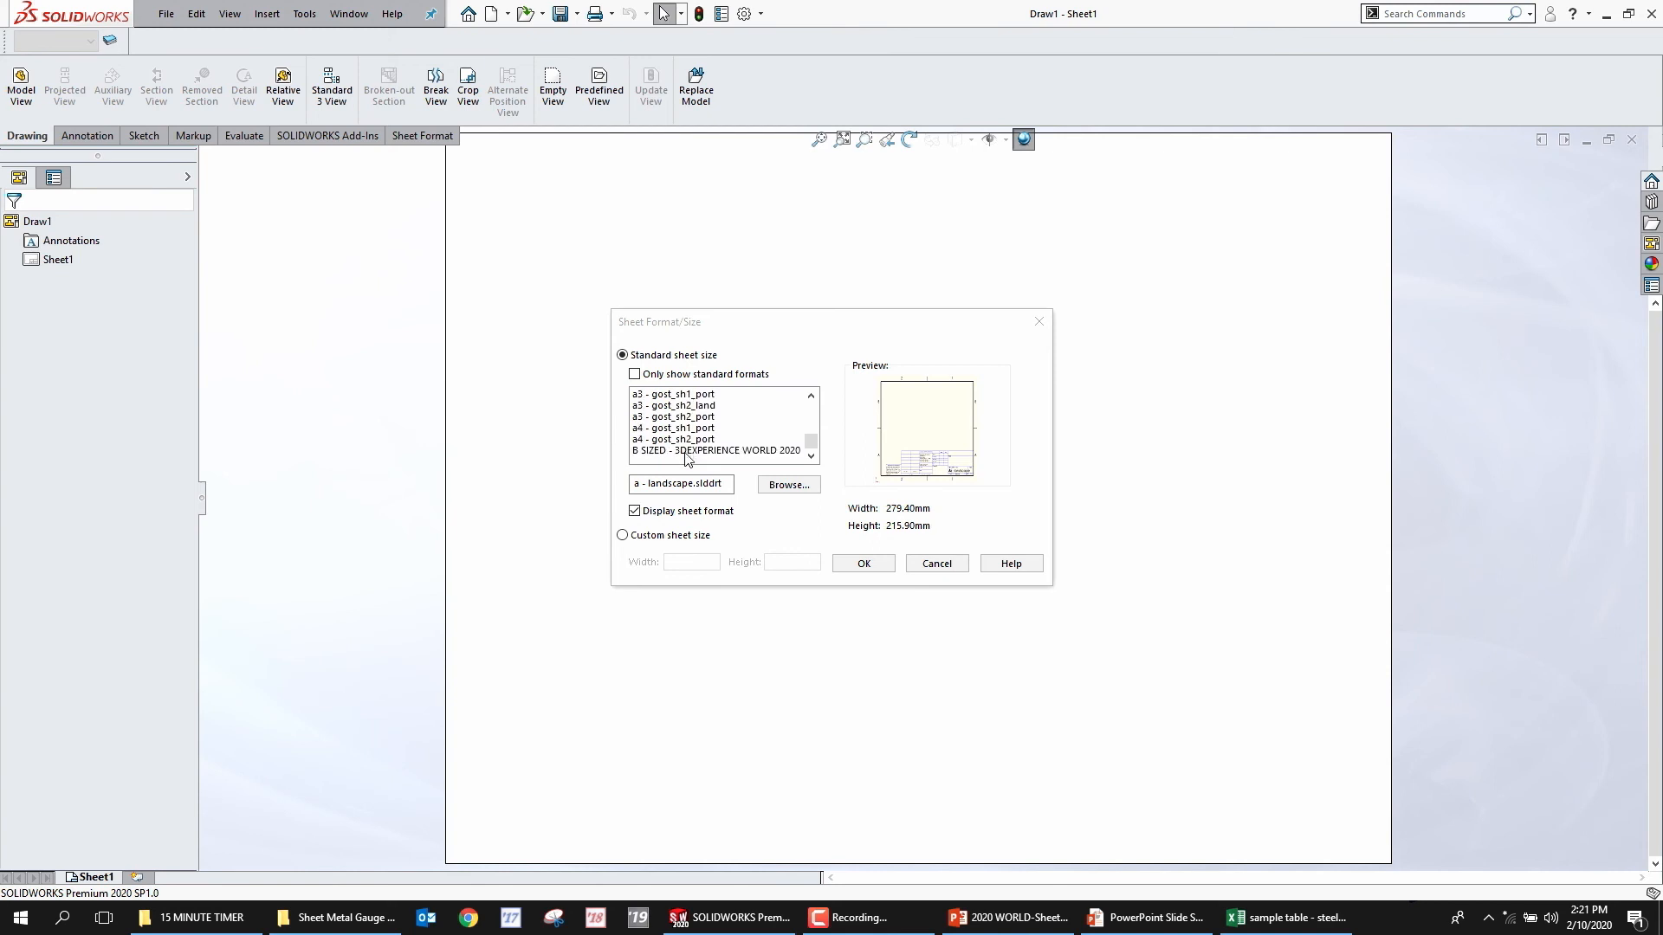
{"action": "double_click", "coordinate": [685, 451]}
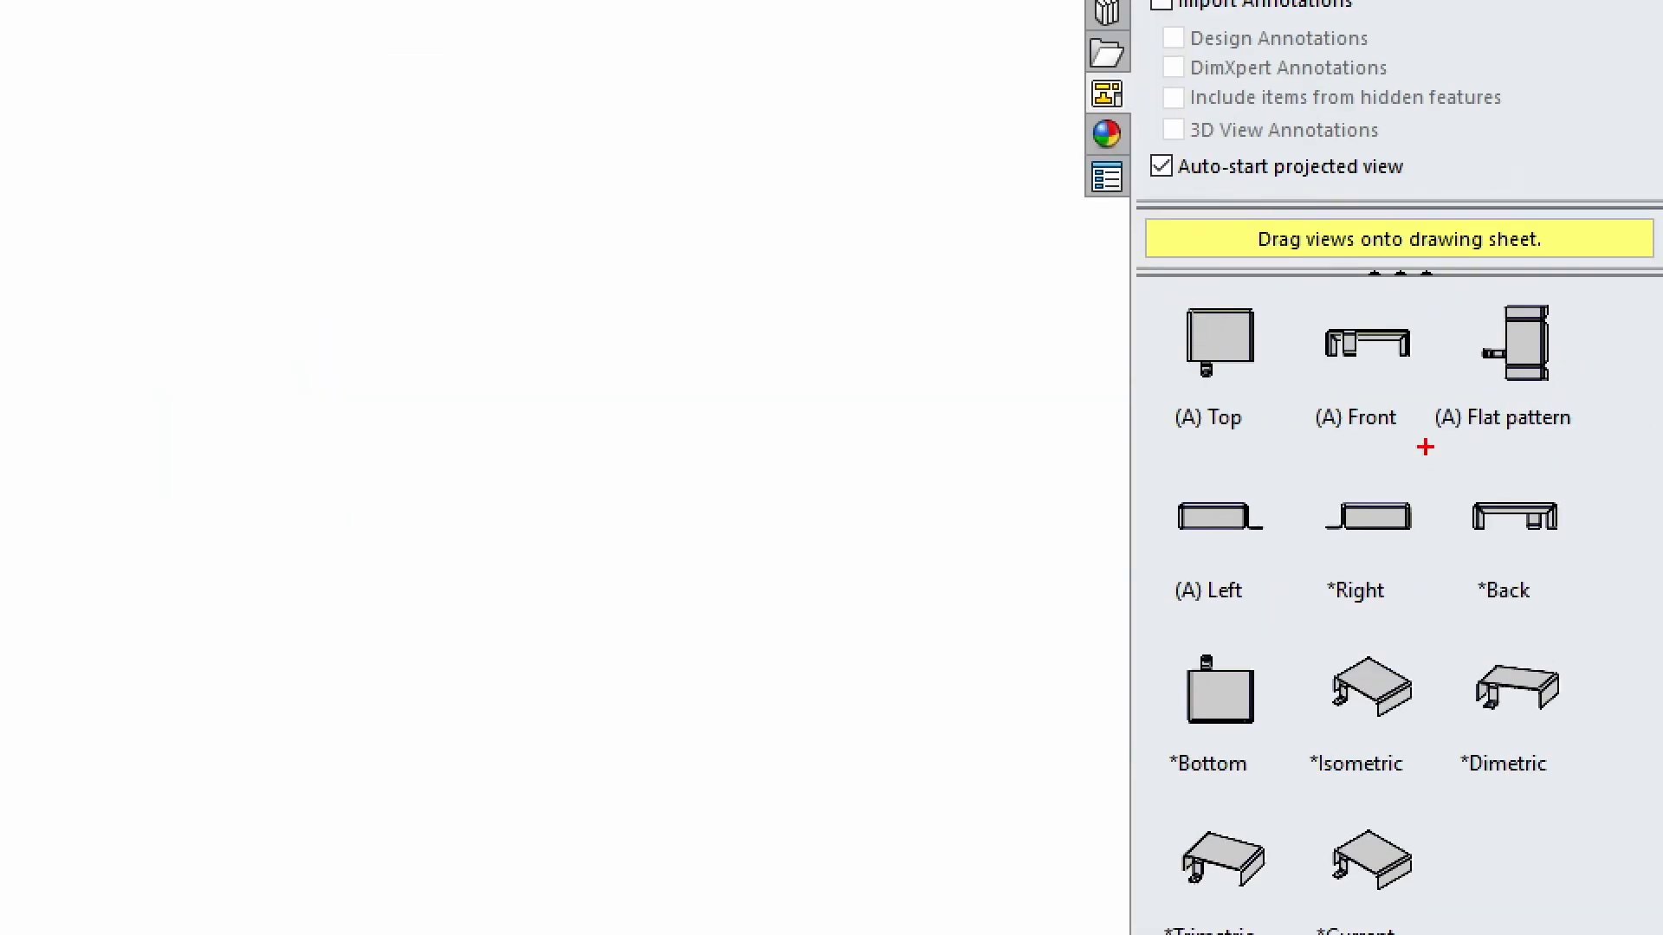
Examine the flat pattern entry among the part's available drawing views, and close the drawing to return to the part
{"action": "mouse_move", "coordinate": [1425, 446]}
{"action": "left_mouse_down"}
{"action": "mouse_move", "coordinate": [1598, 444]}
{"action": "mouse_move", "coordinate": [1579, 270]}
{"action": "mouse_move", "coordinate": [1388, 299]}
{"action": "mouse_move", "coordinate": [1396, 451]}
{"action": "left_mouse_up"}
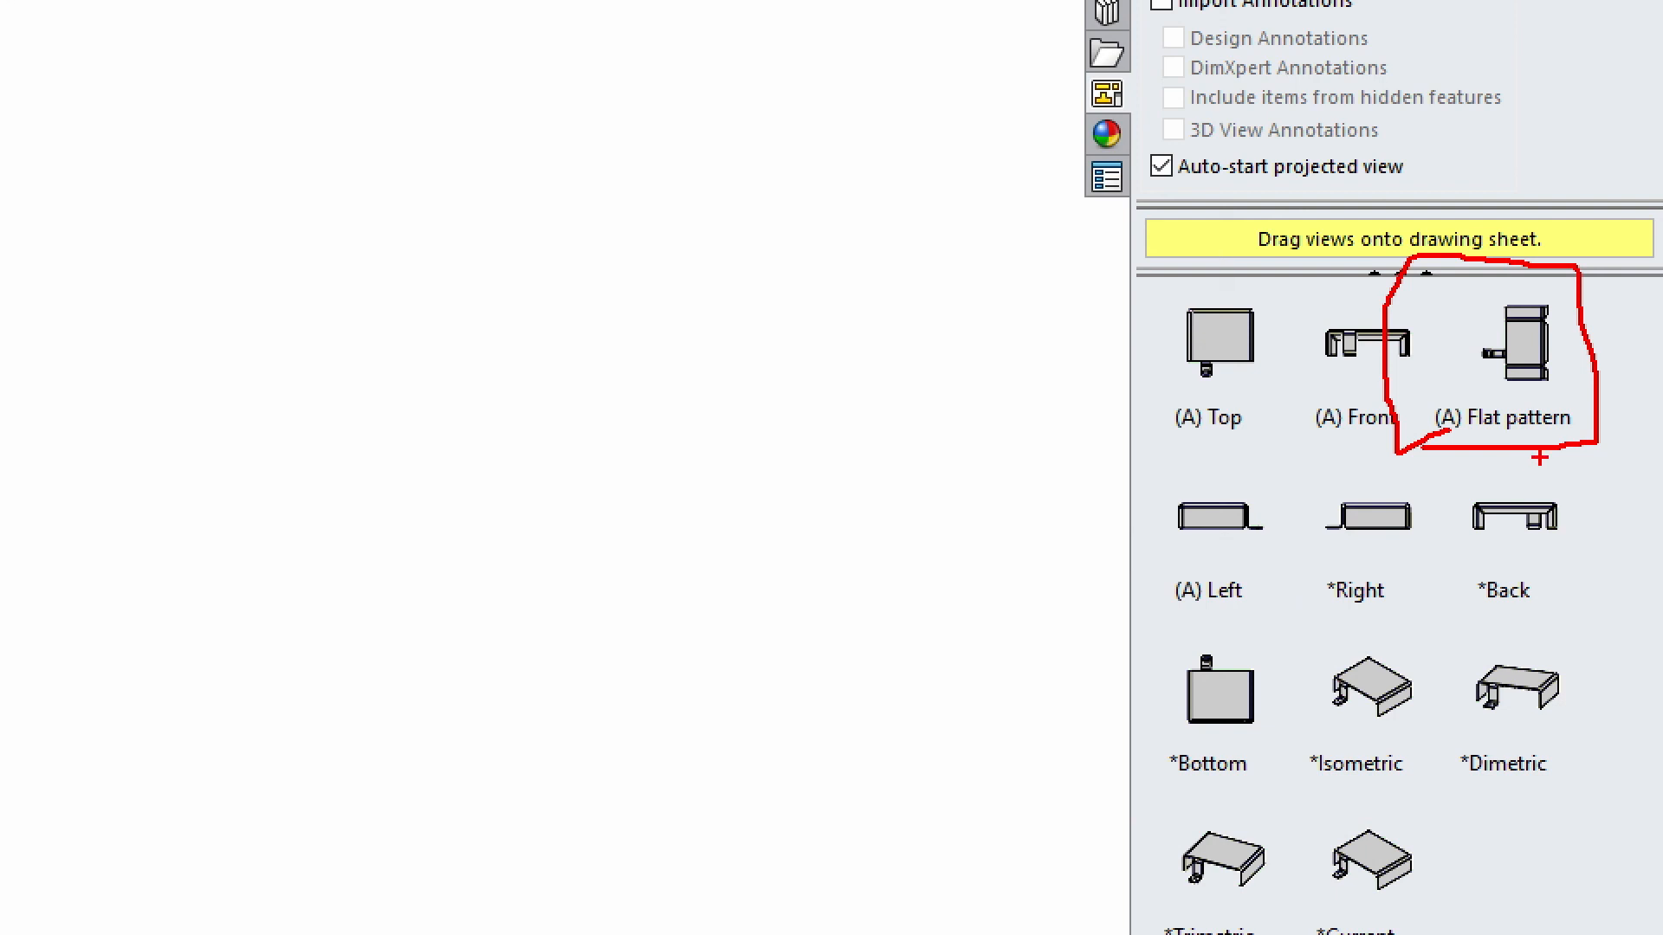
{"action": "key", "text": "Escape"}
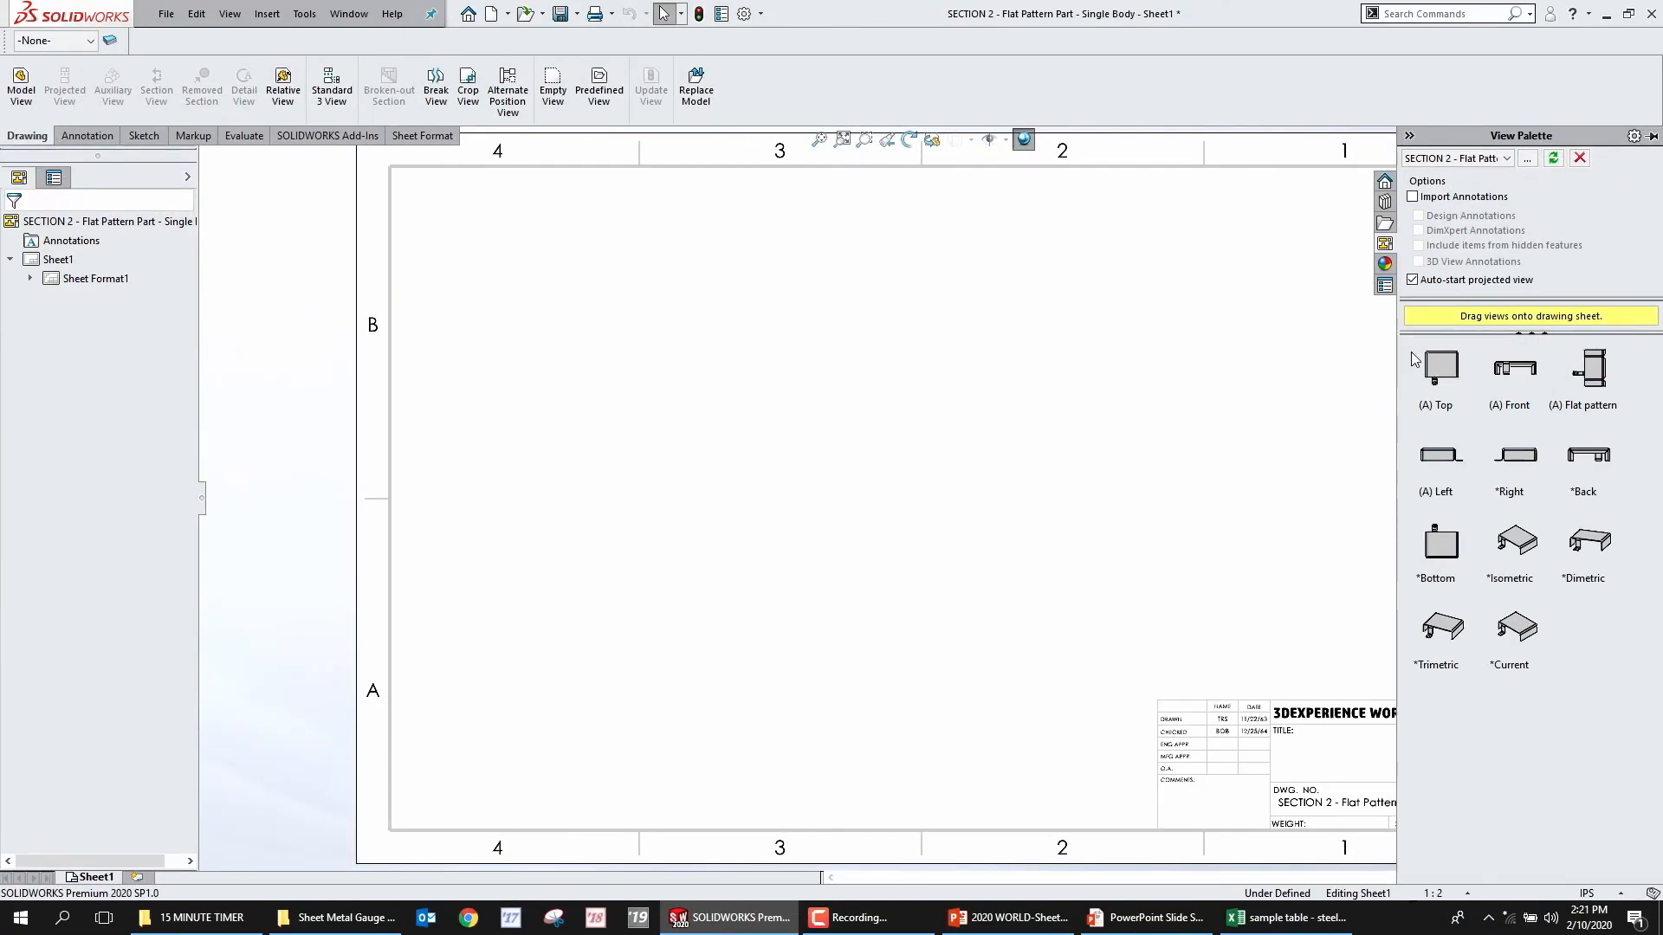
{"action": "left_click", "coordinate": [1293, 340]}
{"action": "left_click", "coordinate": [1636, 140]}
{"action": "left_click", "coordinate": [353, 269]}
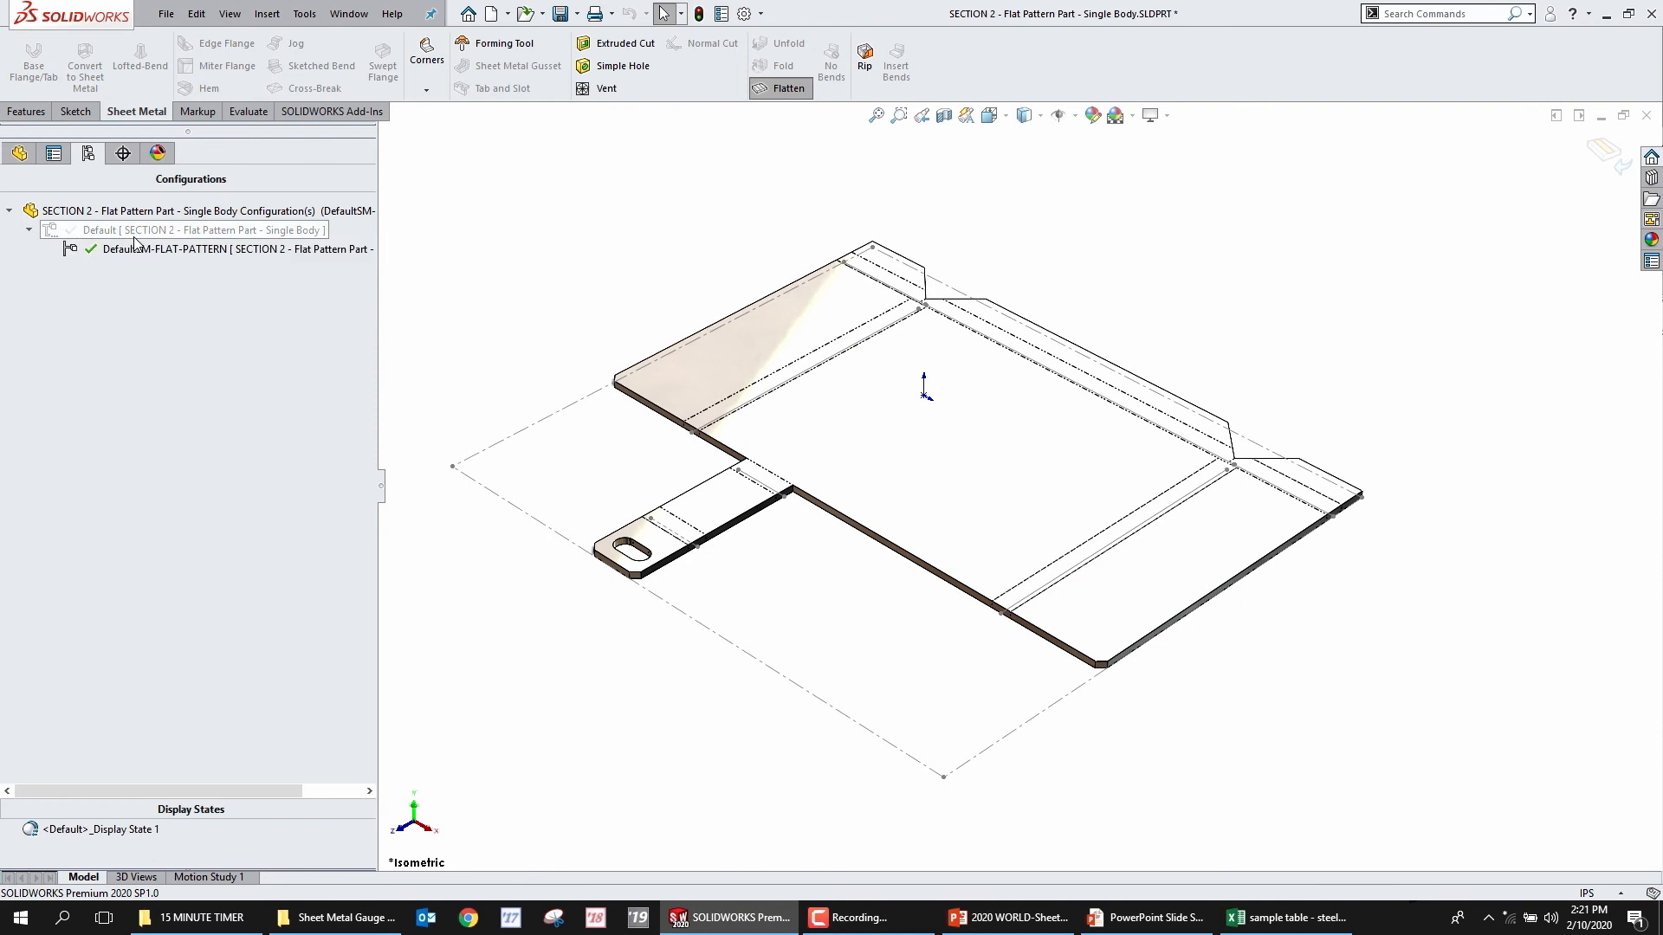
Inspect the part's DefaultSM-FLAT-PATTERN configuration and reactivate the Default configuration
{"action": "double_click", "coordinate": [128, 248]}
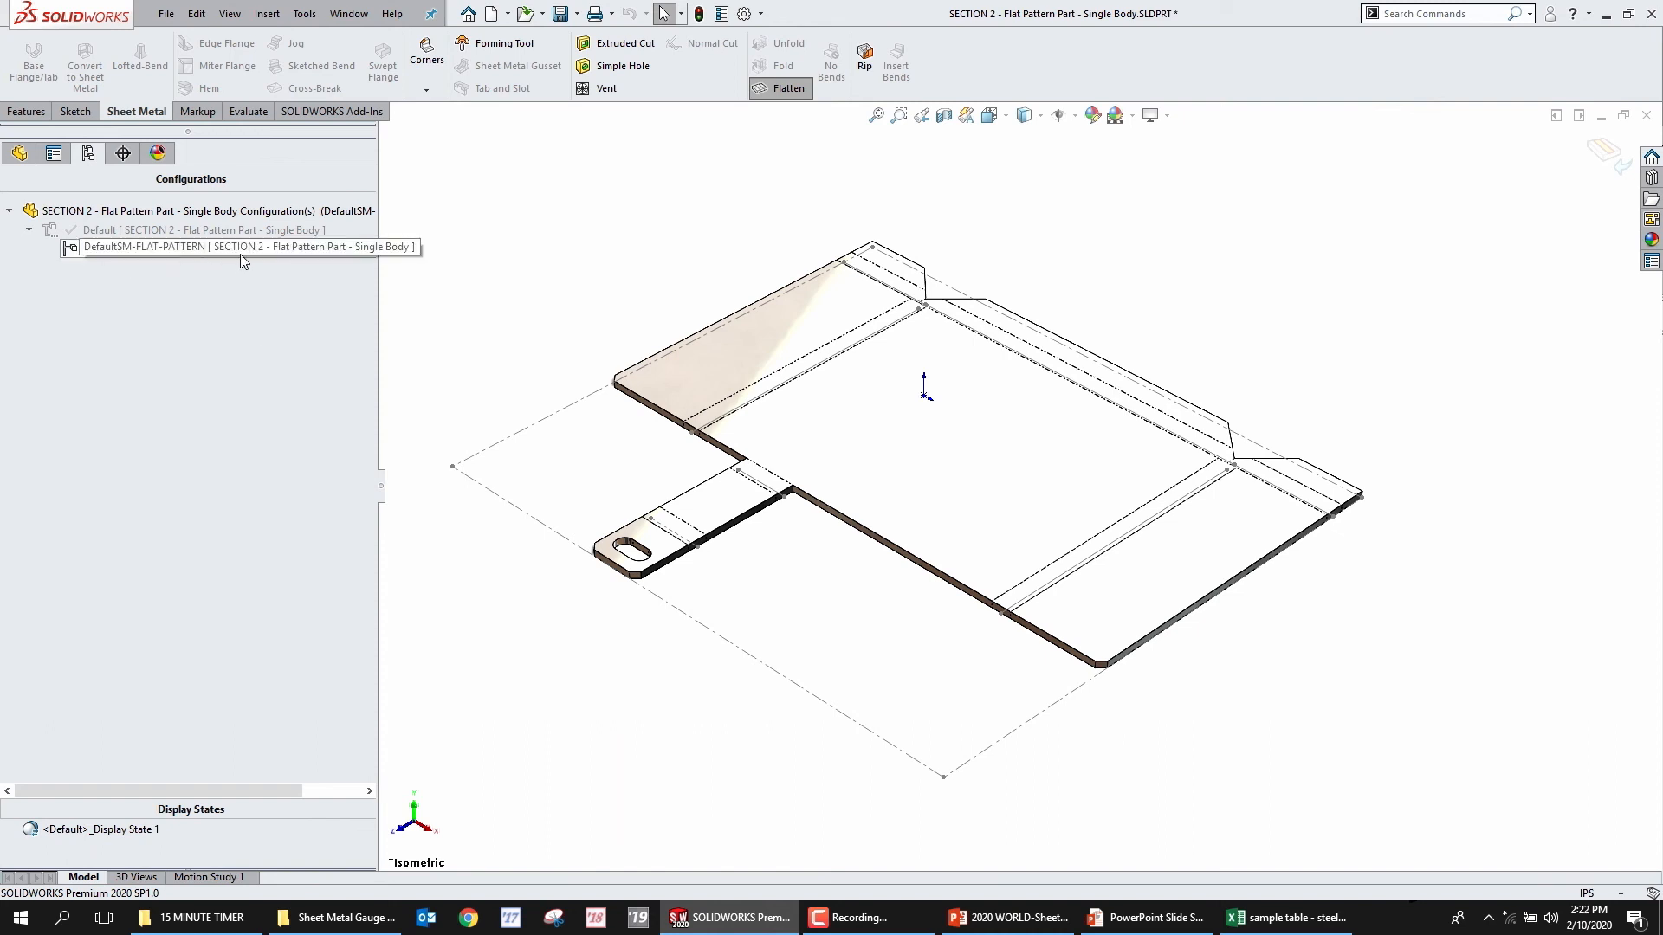
{"action": "double_click", "coordinate": [173, 230]}
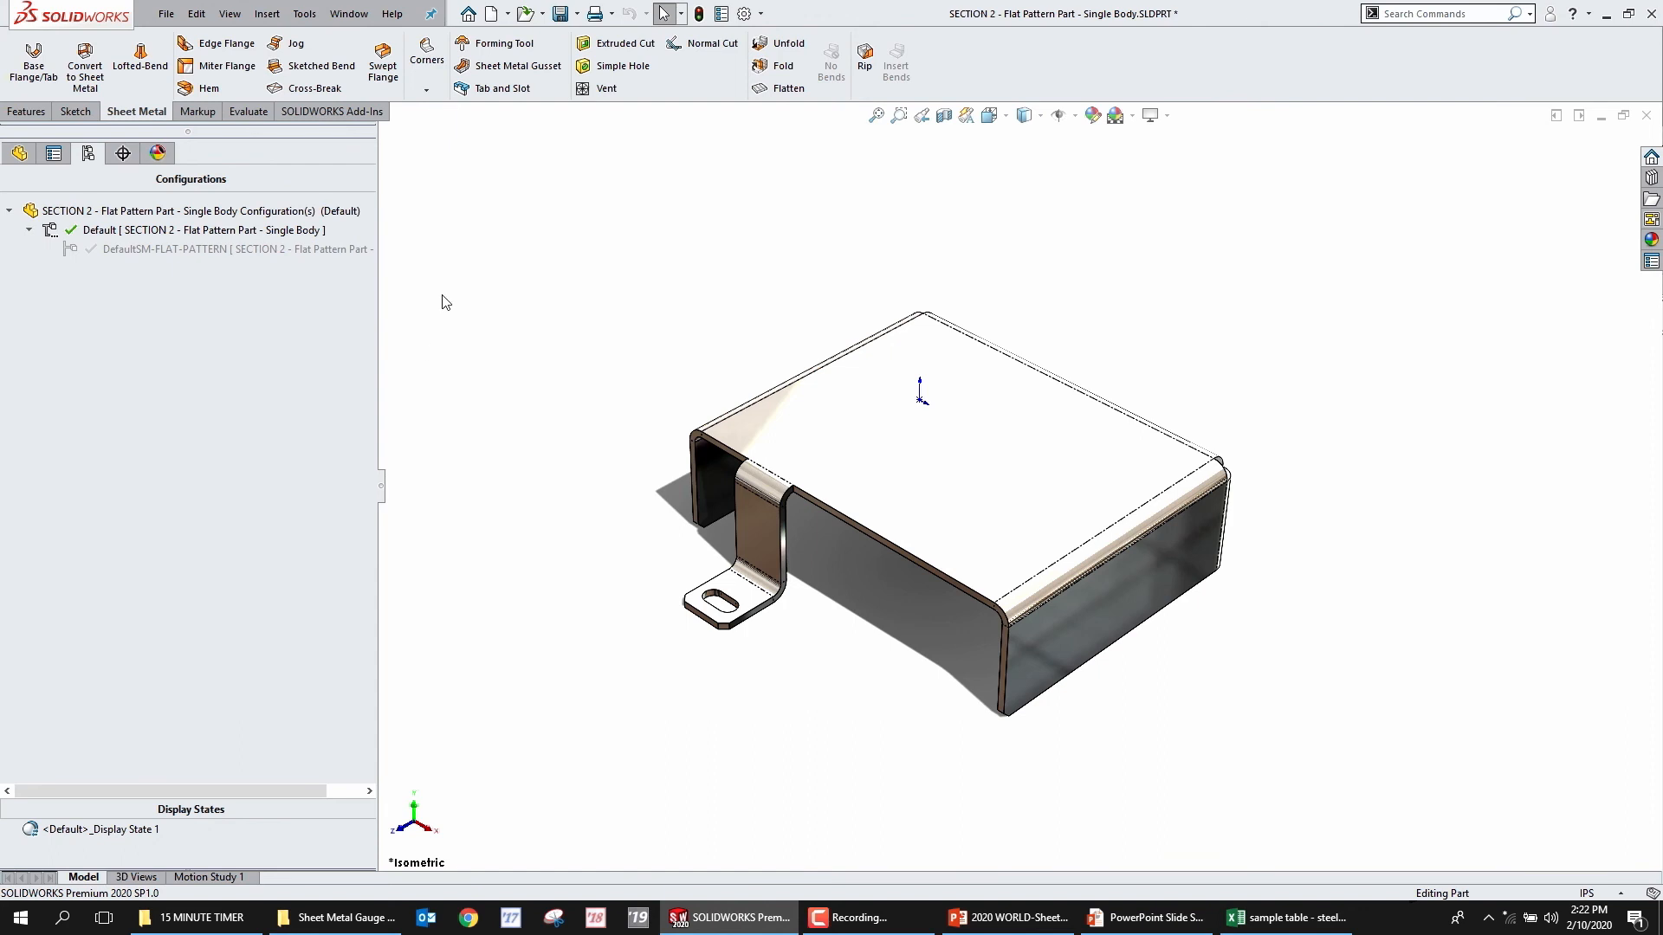
{"action": "double_click", "coordinate": [145, 248]}
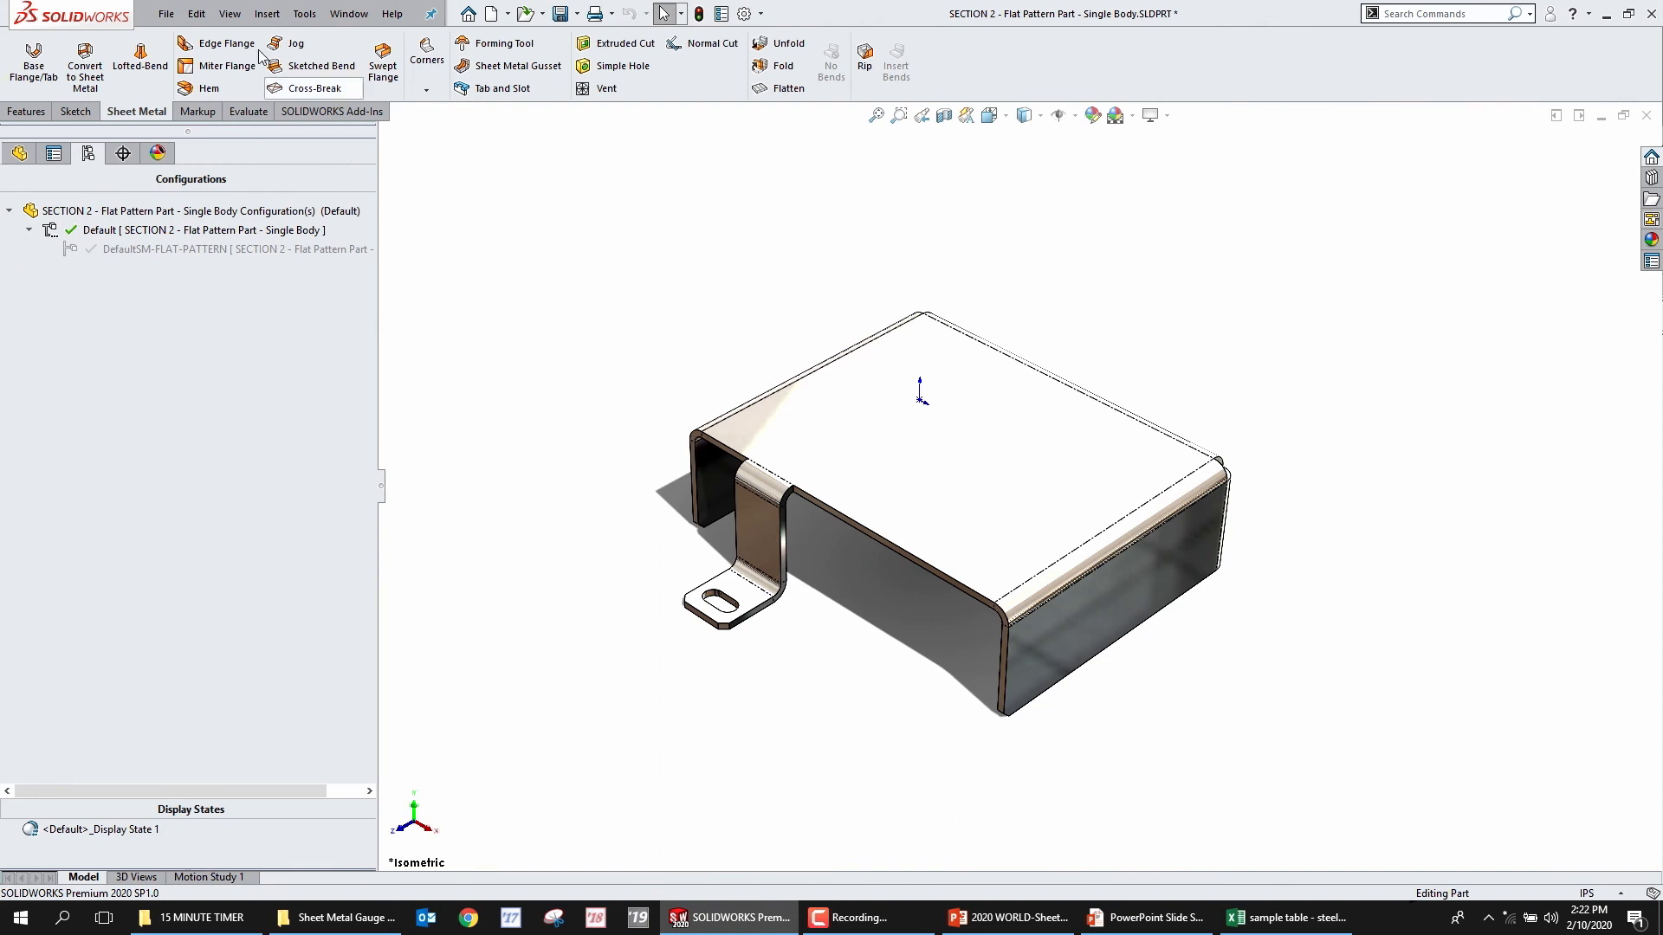
Create a new drawing from the part in its Default configuration, using Draw-IPS and the B SIZED - 3DEXPERIENCE WORLD 2020 format
{"action": "left_click", "coordinate": [165, 13]}
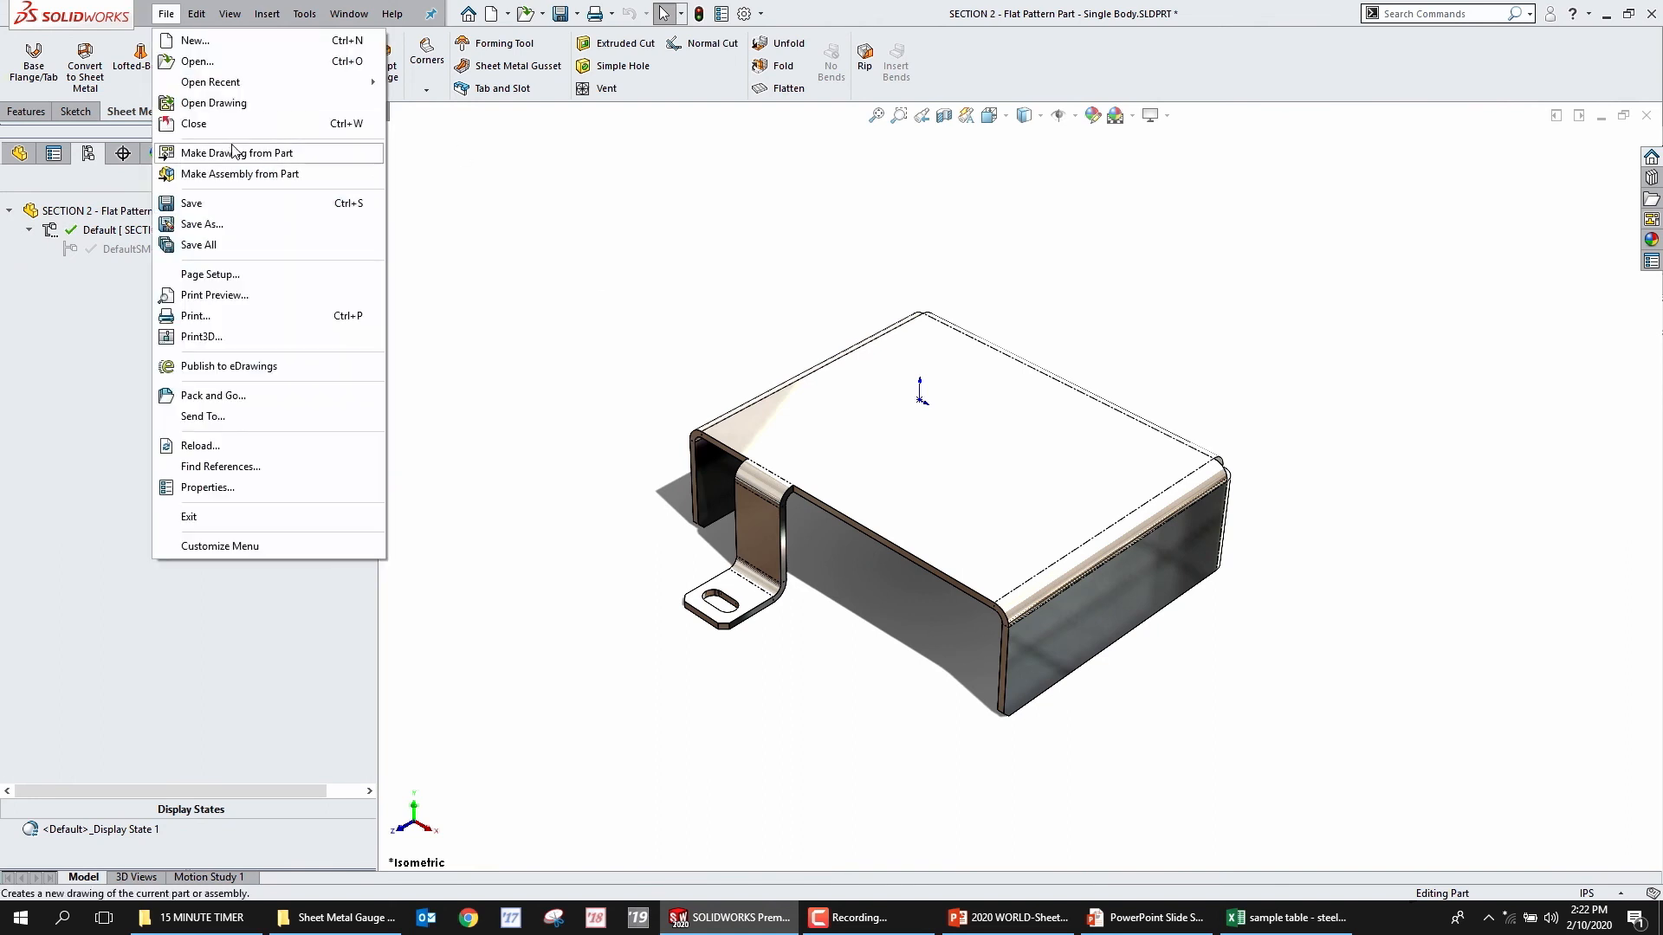
{"action": "left_click", "coordinate": [236, 153]}
{"action": "double_click", "coordinate": [362, 337]}
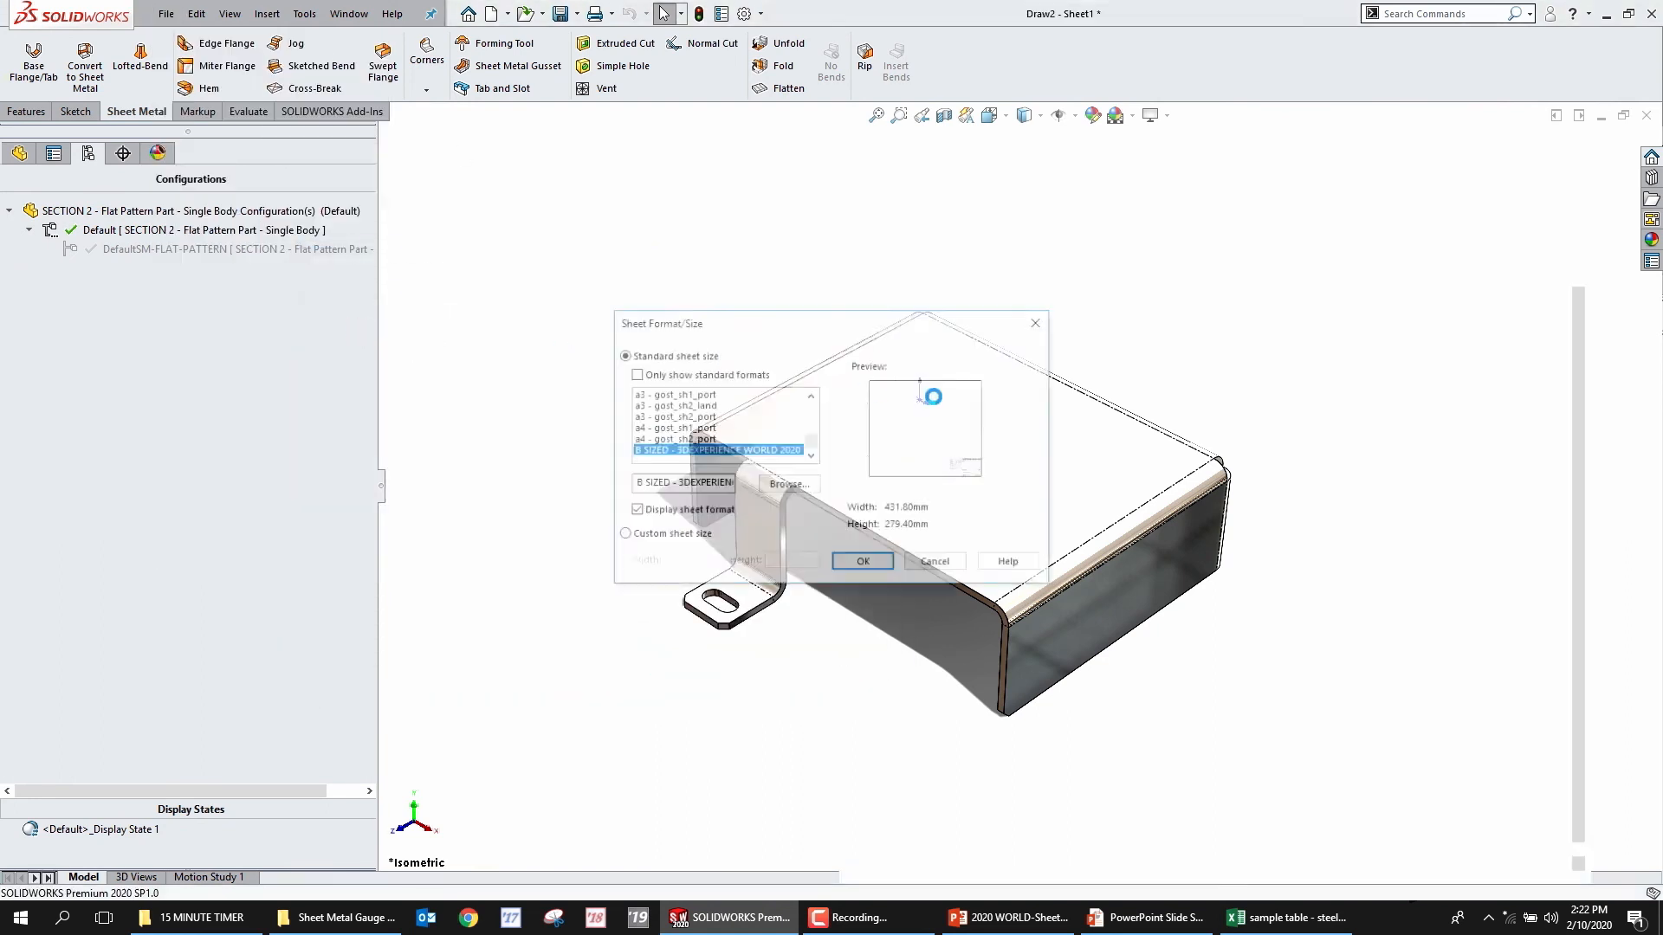
{"action": "double_click", "coordinate": [746, 451]}
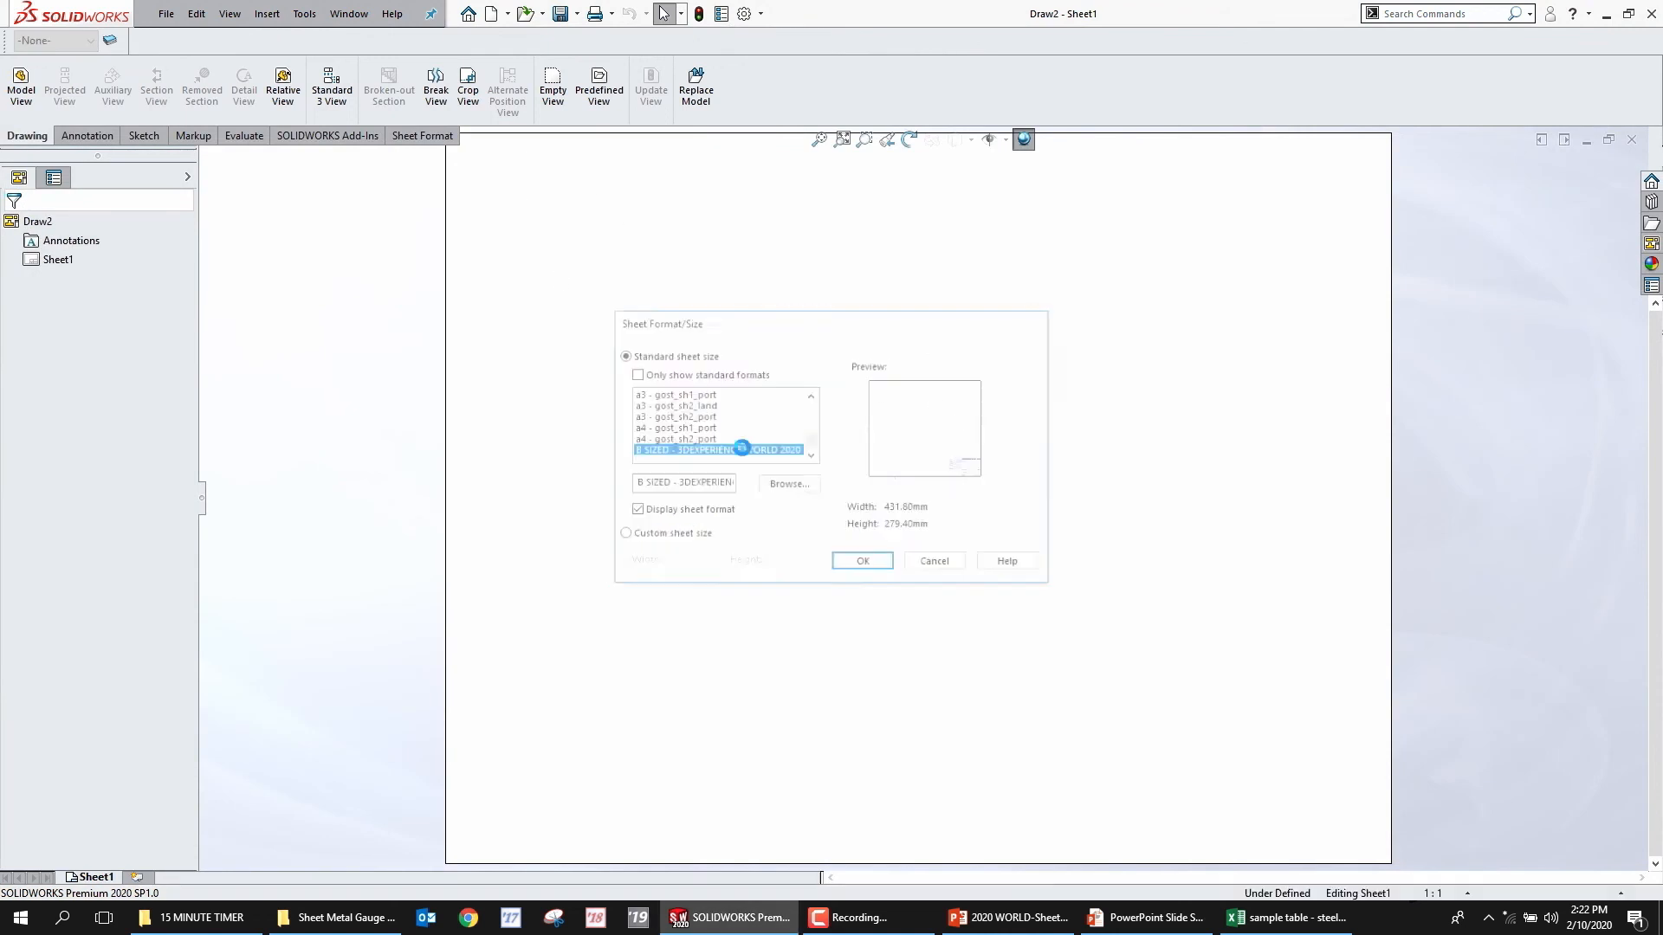
Place the flat pattern view on the first sheet and delete it
{"action": "left_click_drag", "start_coordinate": [1586, 379], "coordinate": [790, 455]}
{"action": "key", "text": "Escape"}
{"action": "left_click_drag", "start_coordinate": [555, 226], "coordinate": [959, 665]}
{"action": "key", "text": "Delete"}
{"action": "left_click", "coordinate": [712, 571]}
{"action": "key", "text": "Delete"}
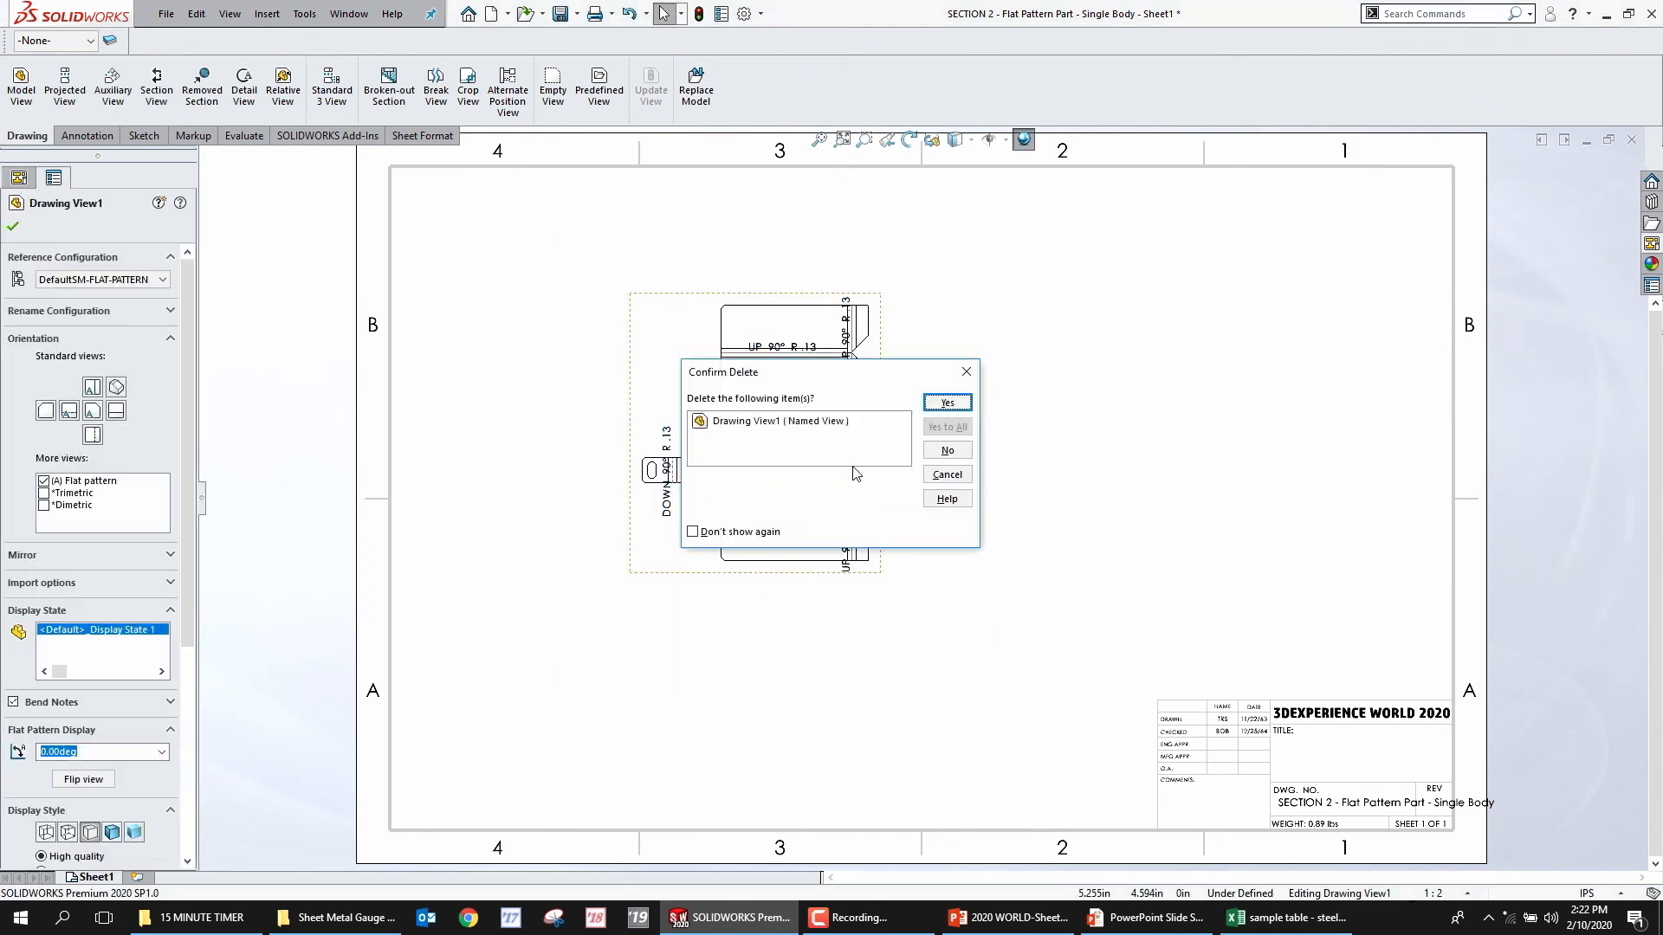
{"action": "left_click", "coordinate": [946, 402]}
Place the part's front view on the sheet's lower area, with a projected top view above and a projected right view beside it
{"action": "left_click", "coordinate": [1651, 243]}
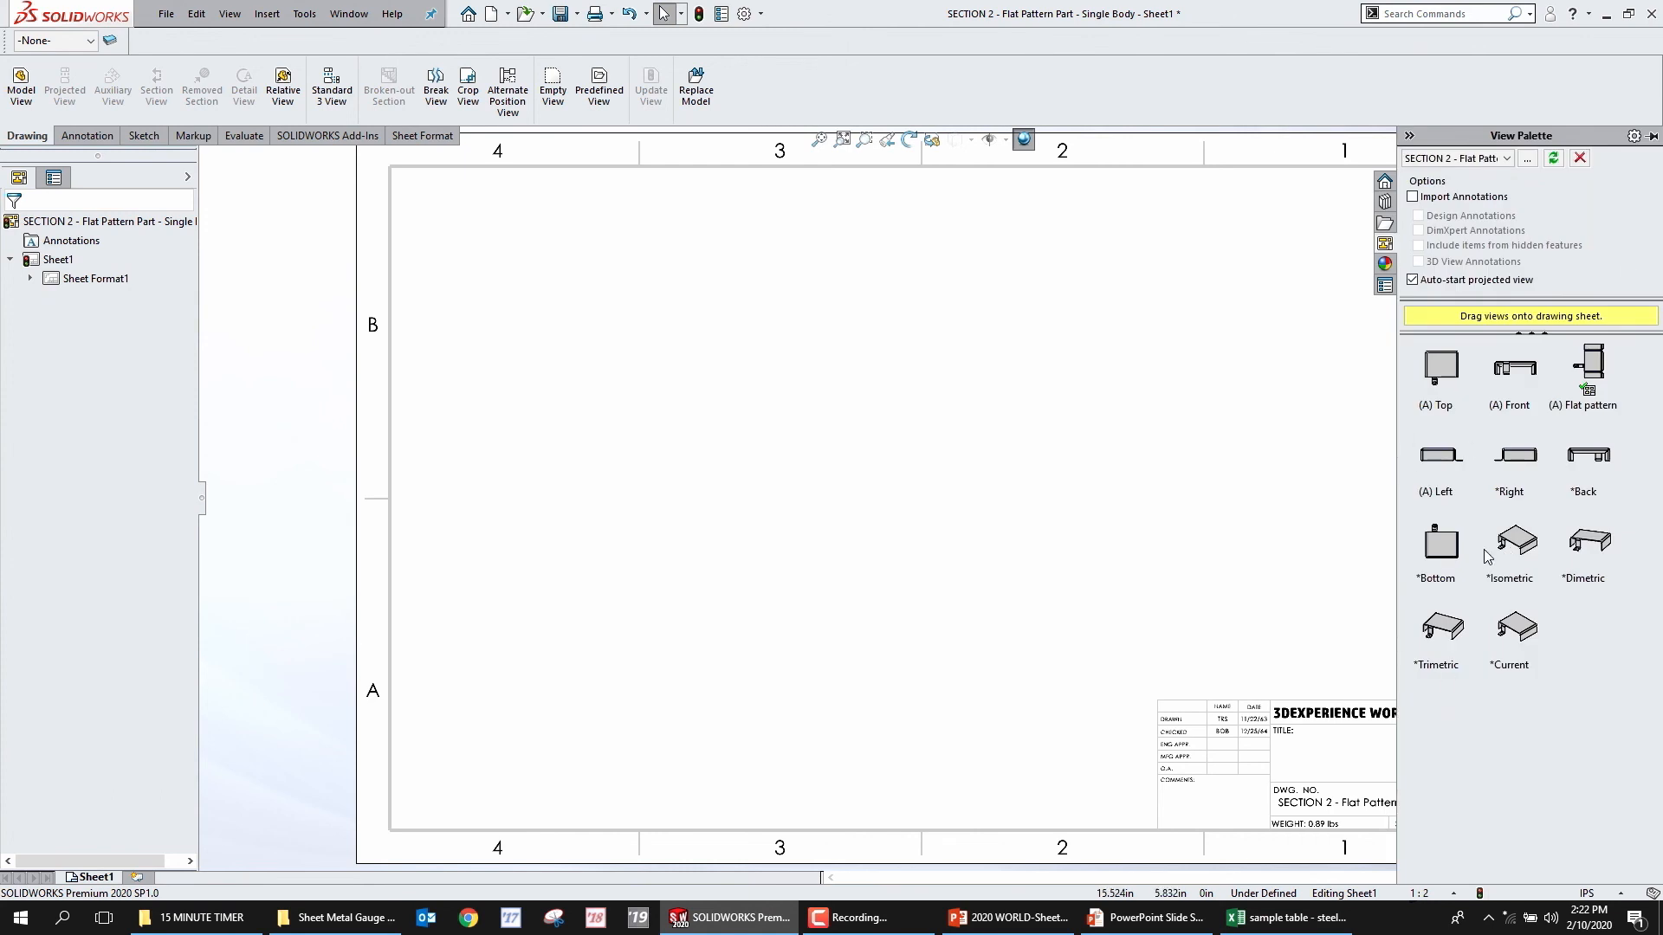
{"action": "left_click_drag", "start_coordinate": [1509, 383], "coordinate": [626, 578]}
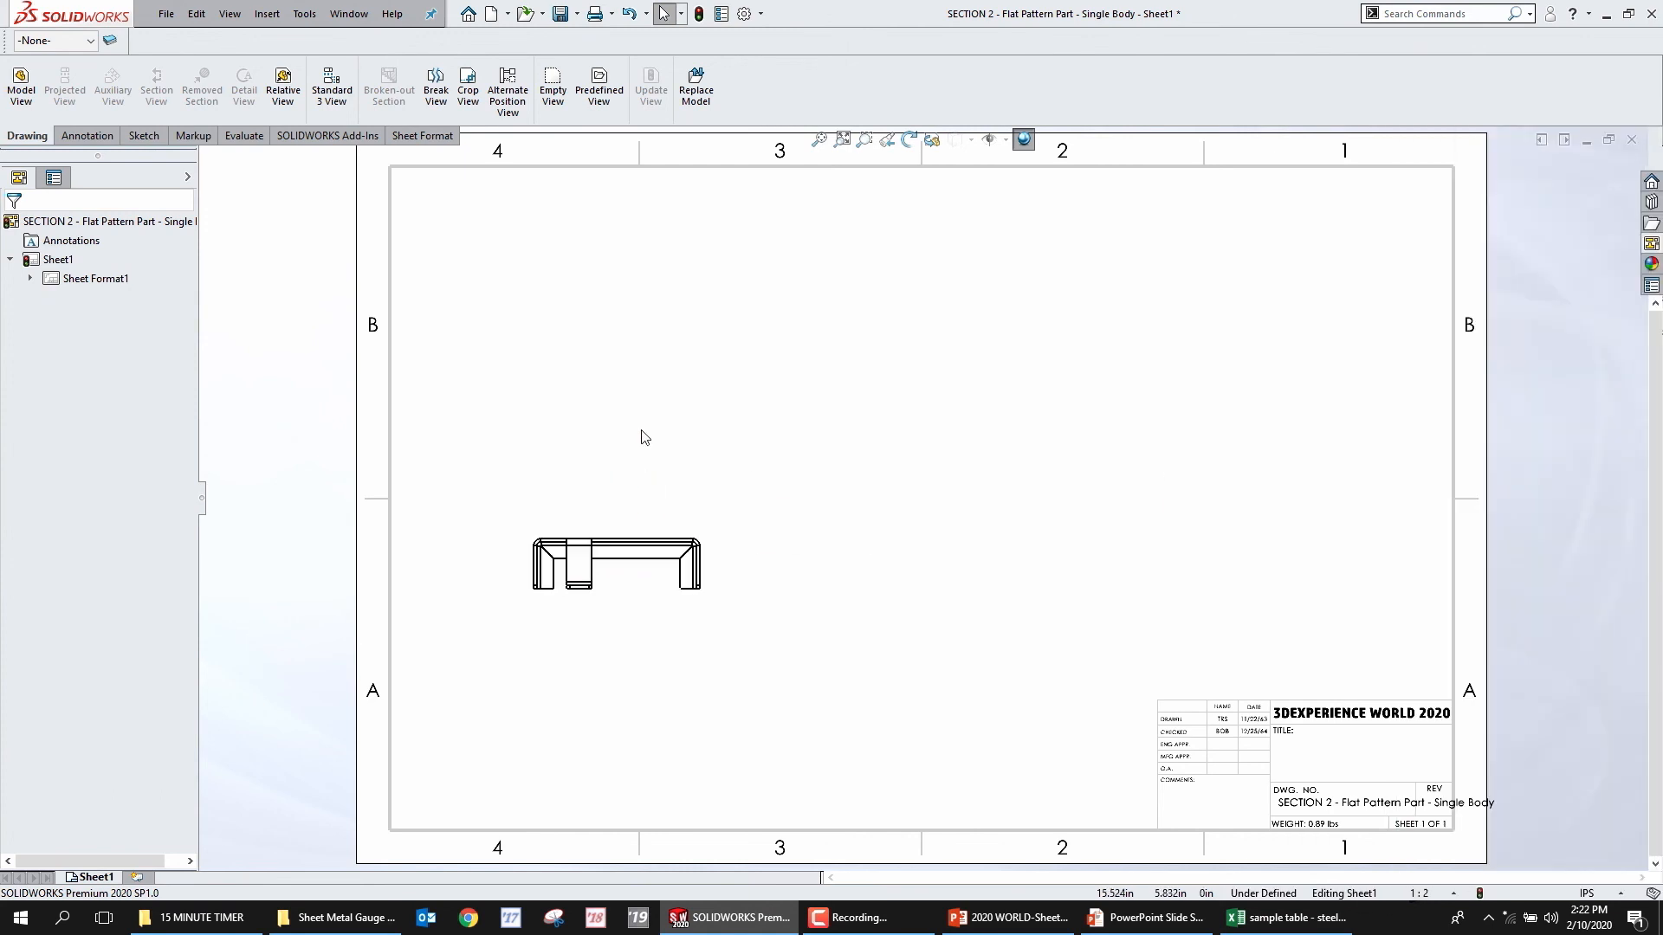
{"action": "left_click", "coordinate": [656, 351]}
{"action": "left_click", "coordinate": [942, 578]}
{"action": "key", "text": "Escape"}
Set the sheet scale to 1:1 and space the views by moving the side view away and the front view down
{"action": "left_click", "coordinate": [1448, 894]}
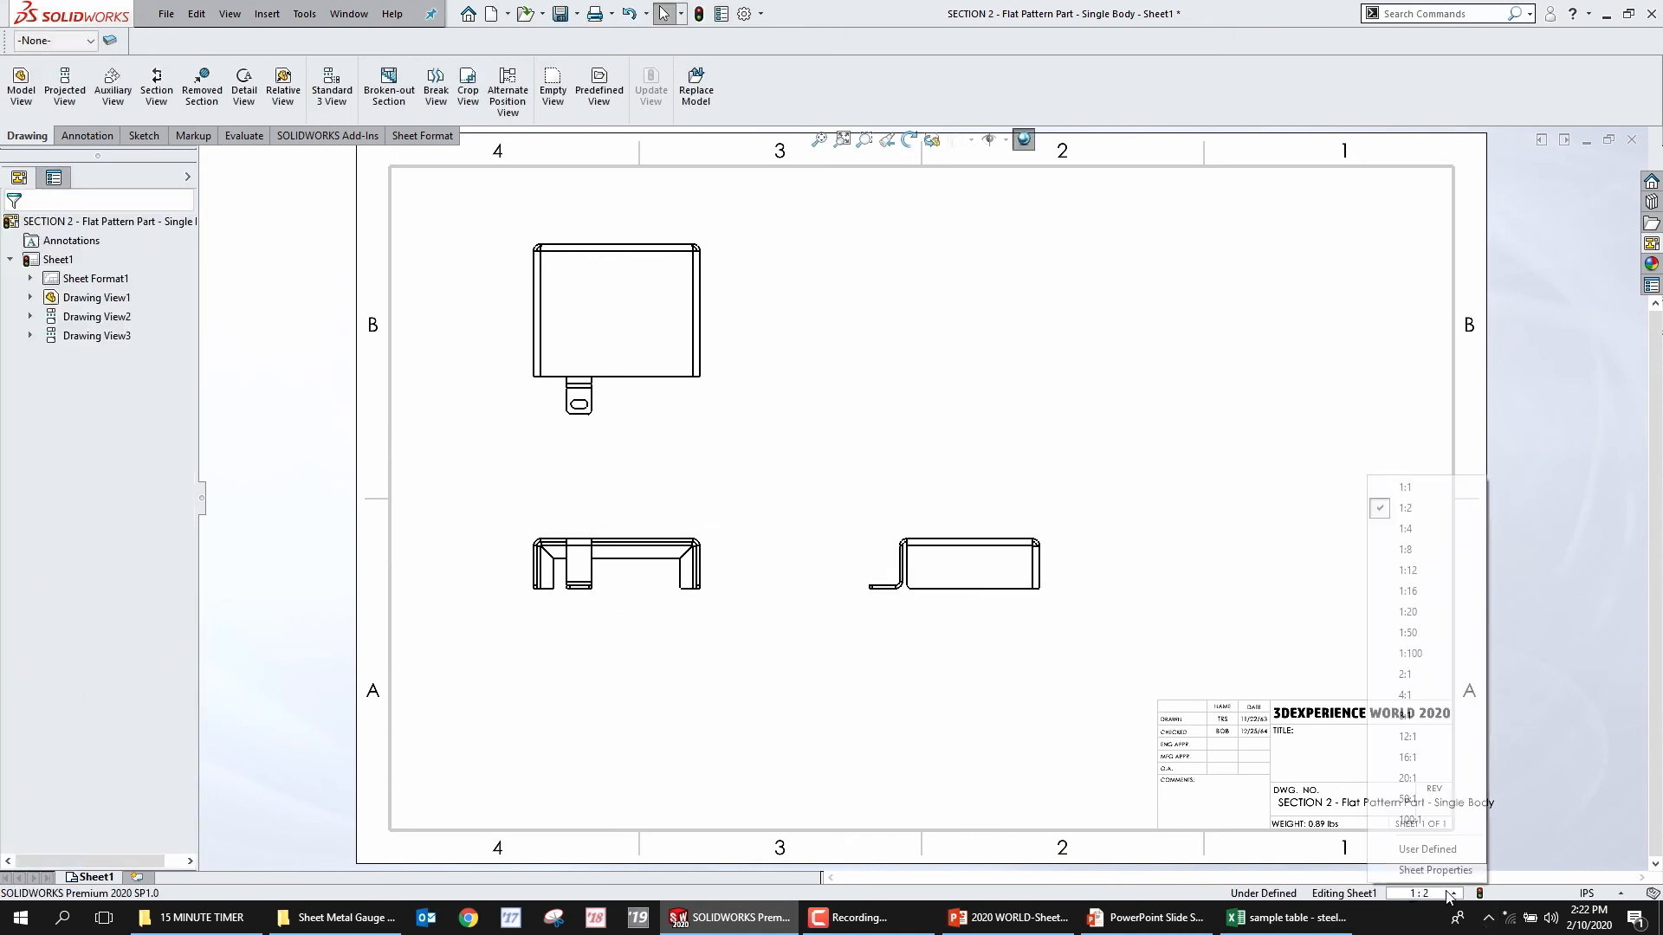
{"action": "left_click", "coordinate": [1403, 488]}
{"action": "left_click", "coordinate": [873, 620]}
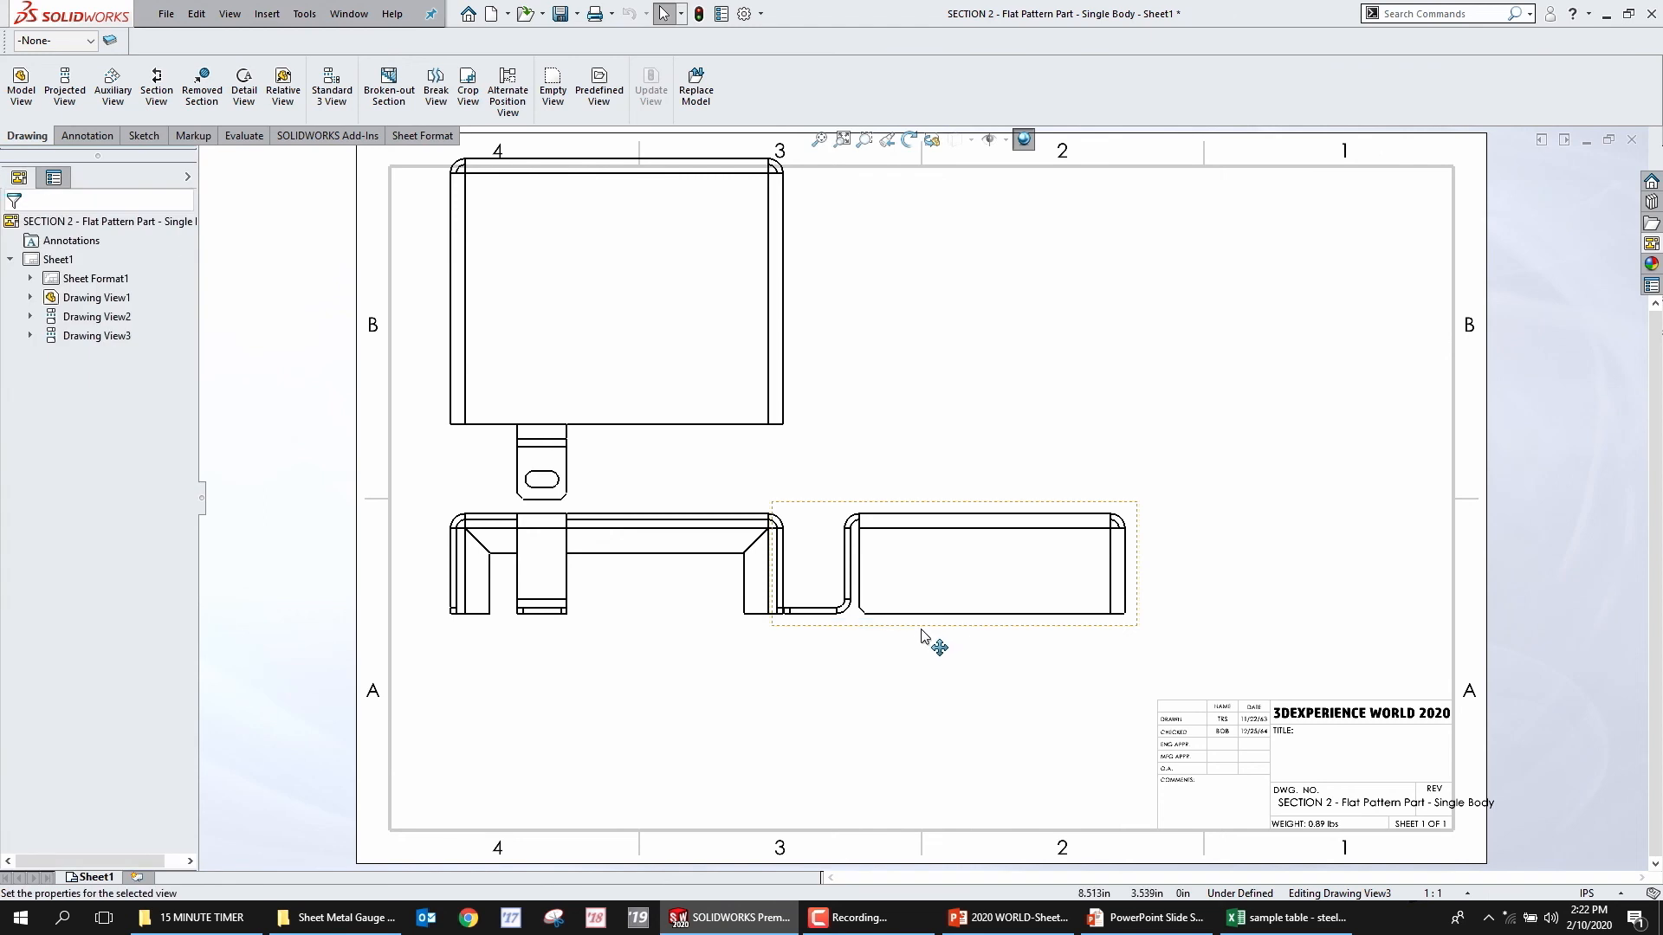
{"action": "left_click_drag", "start_coordinate": [932, 620], "coordinate": [1141, 620]}
{"action": "left_click", "coordinate": [679, 624]}
{"action": "left_click_drag", "start_coordinate": [679, 623], "coordinate": [691, 693]}
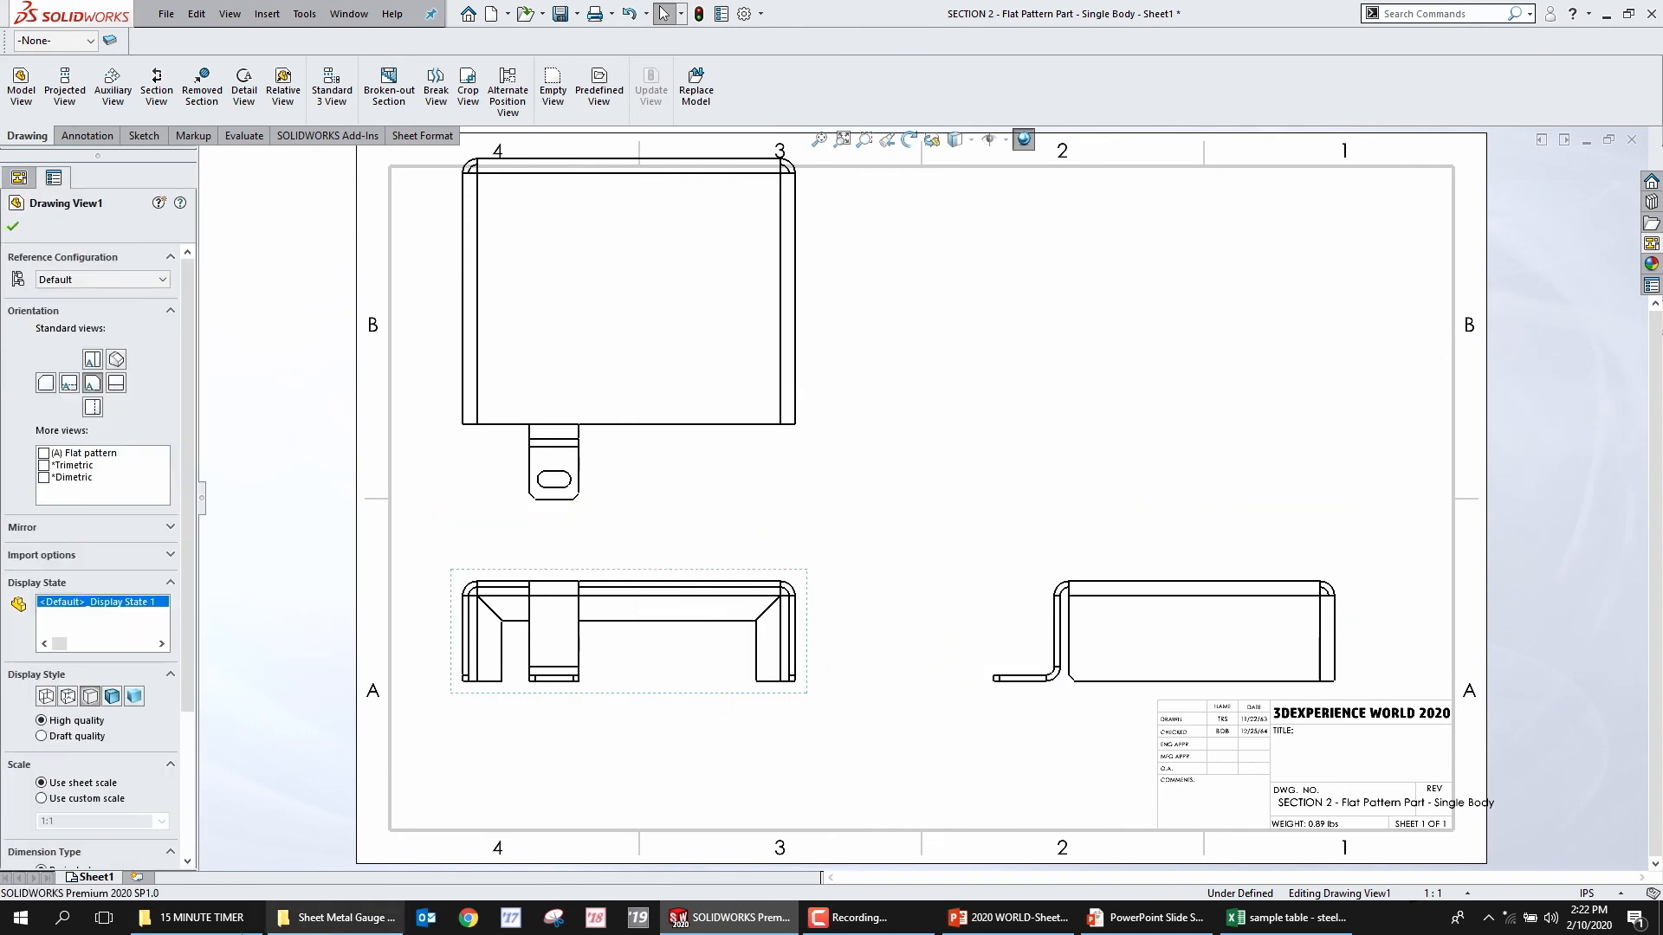
Add a second drawing sheet and delete its sheet format
{"action": "left_click", "coordinate": [137, 877]}
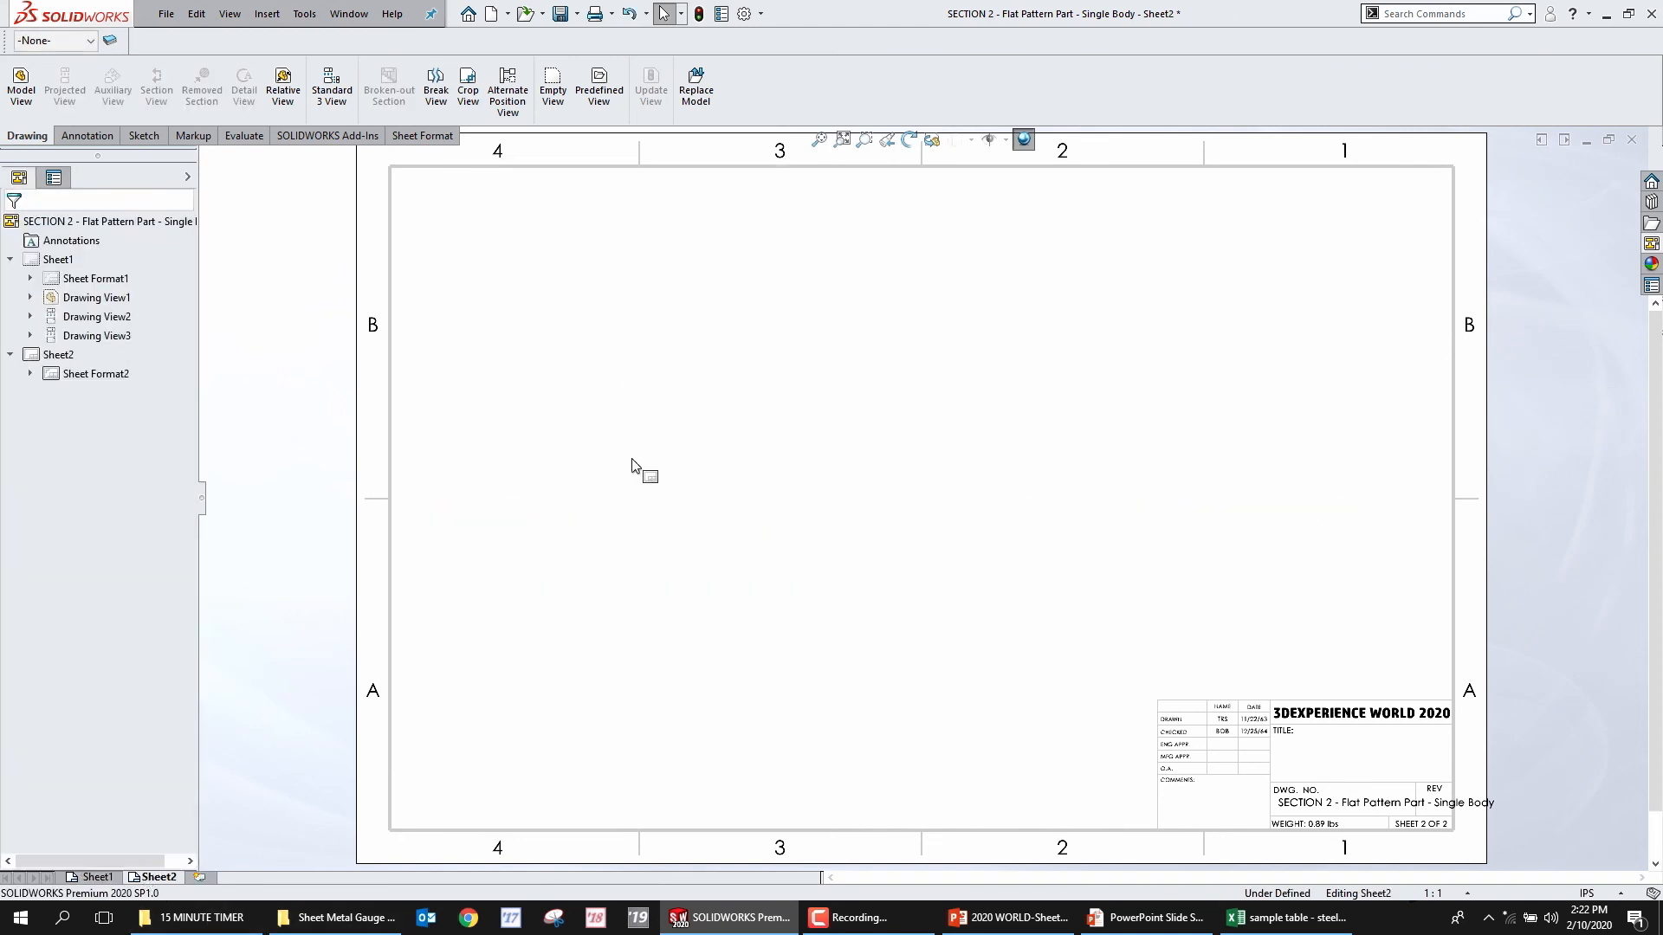
{"action": "right_click", "coordinate": [90, 383]}
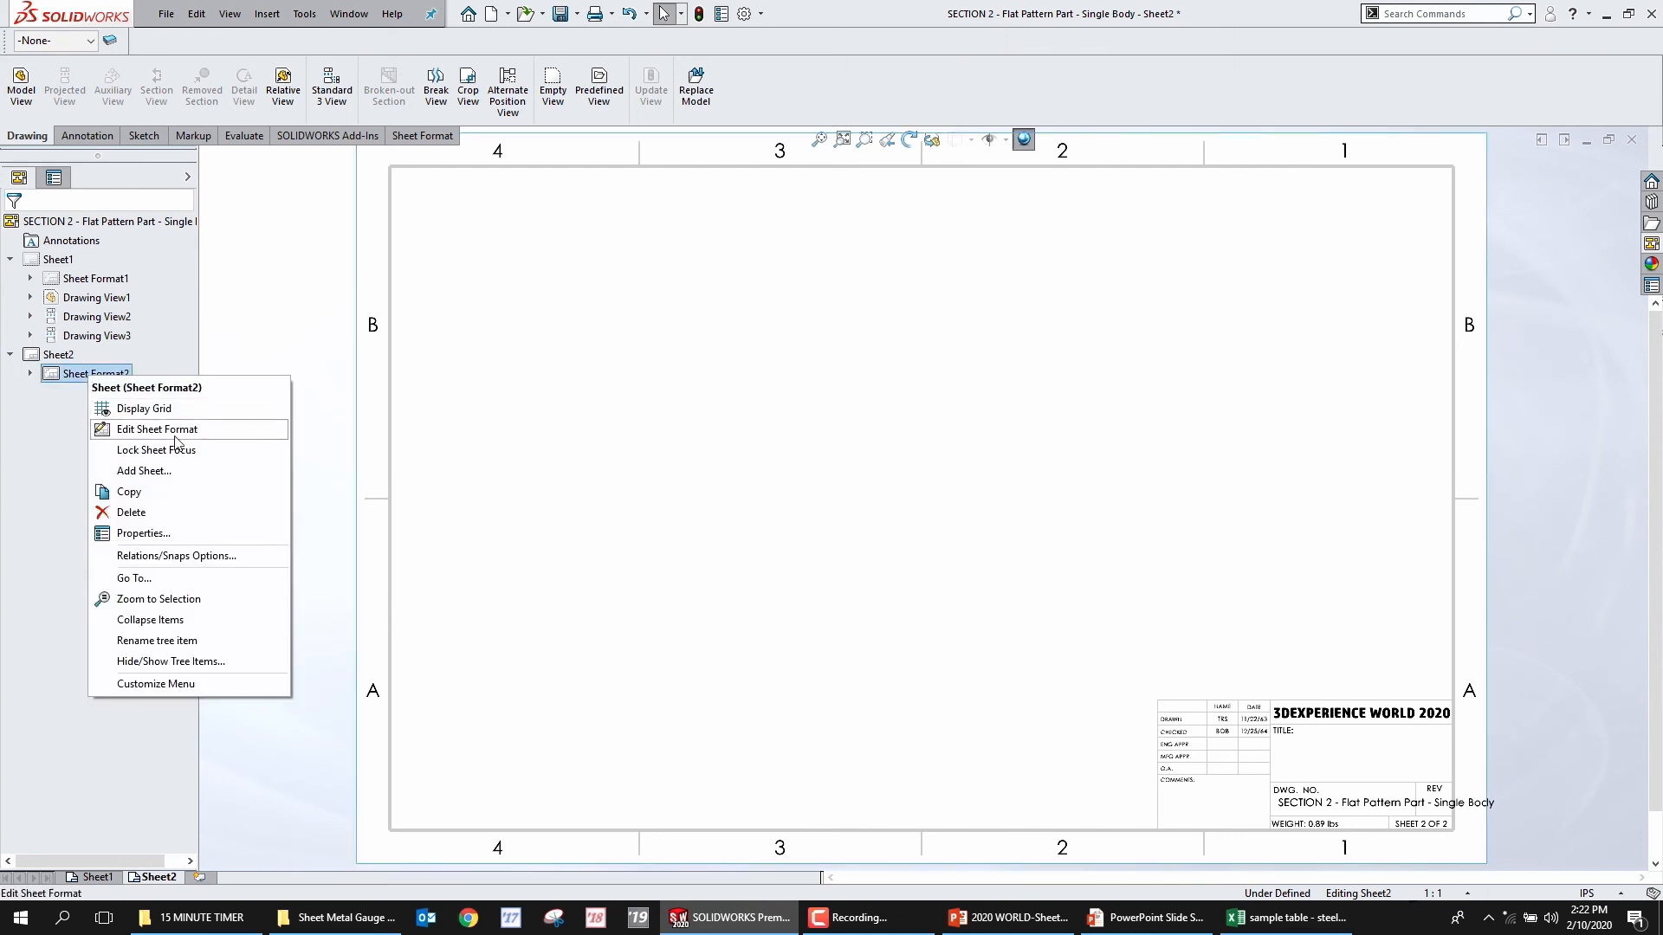
{"action": "left_click", "coordinate": [160, 517]}
{"action": "left_click", "coordinate": [948, 403]}
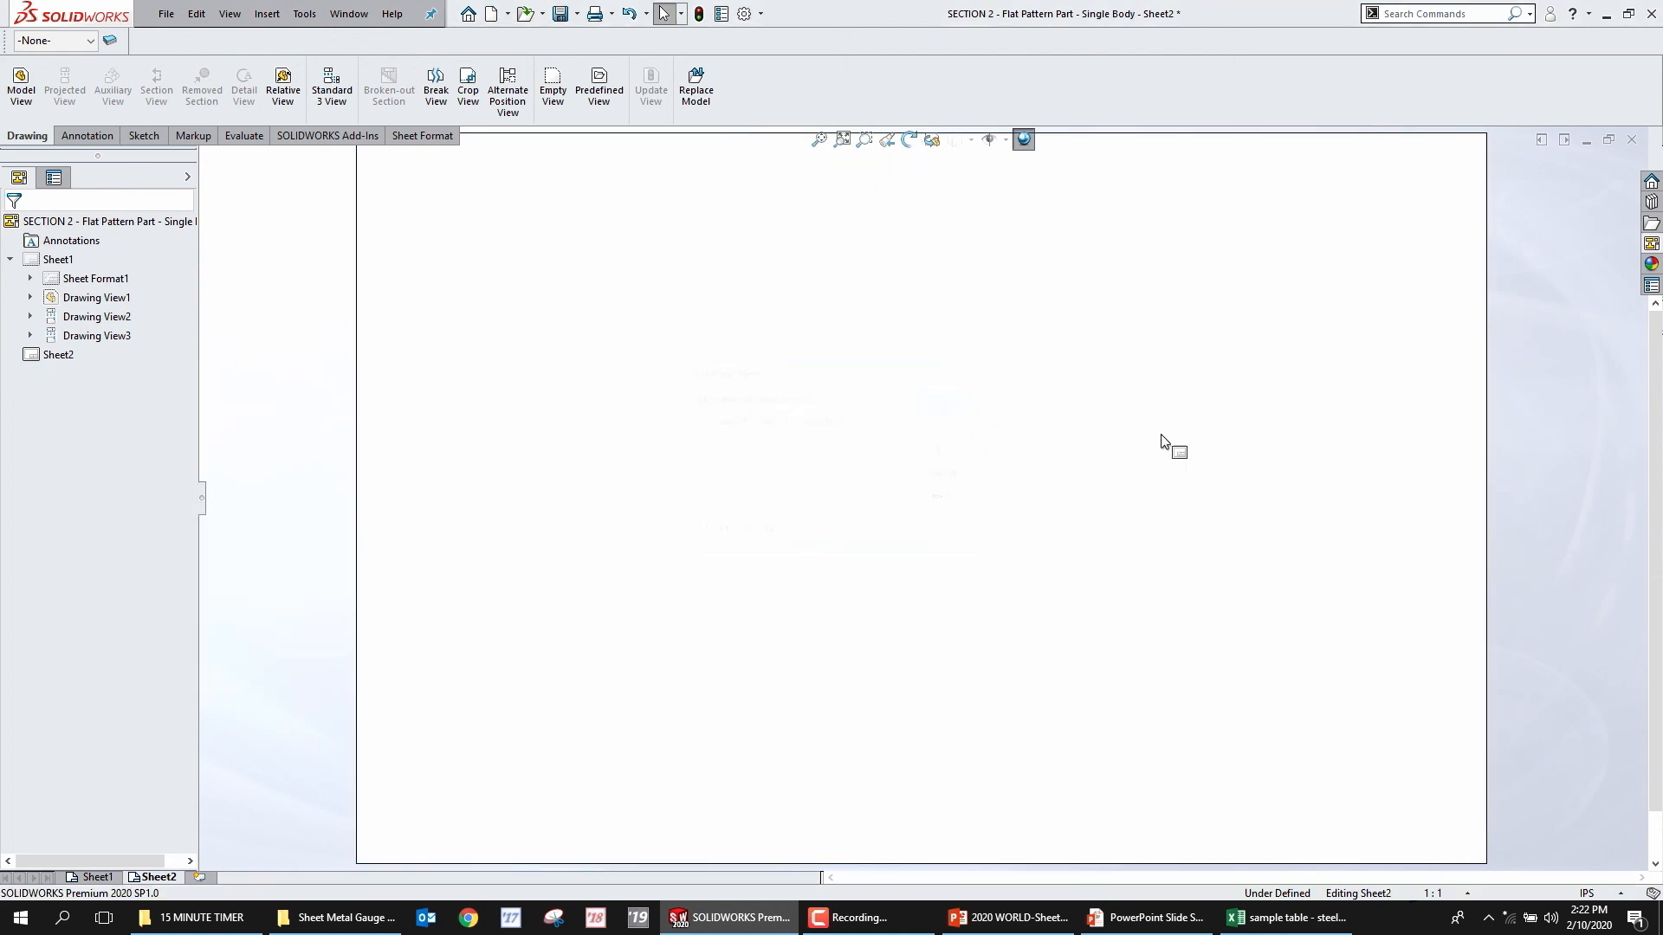
Refresh the available model views and place the flat pattern view on Sheet2 without any projected views
{"action": "left_click", "coordinate": [1651, 243]}
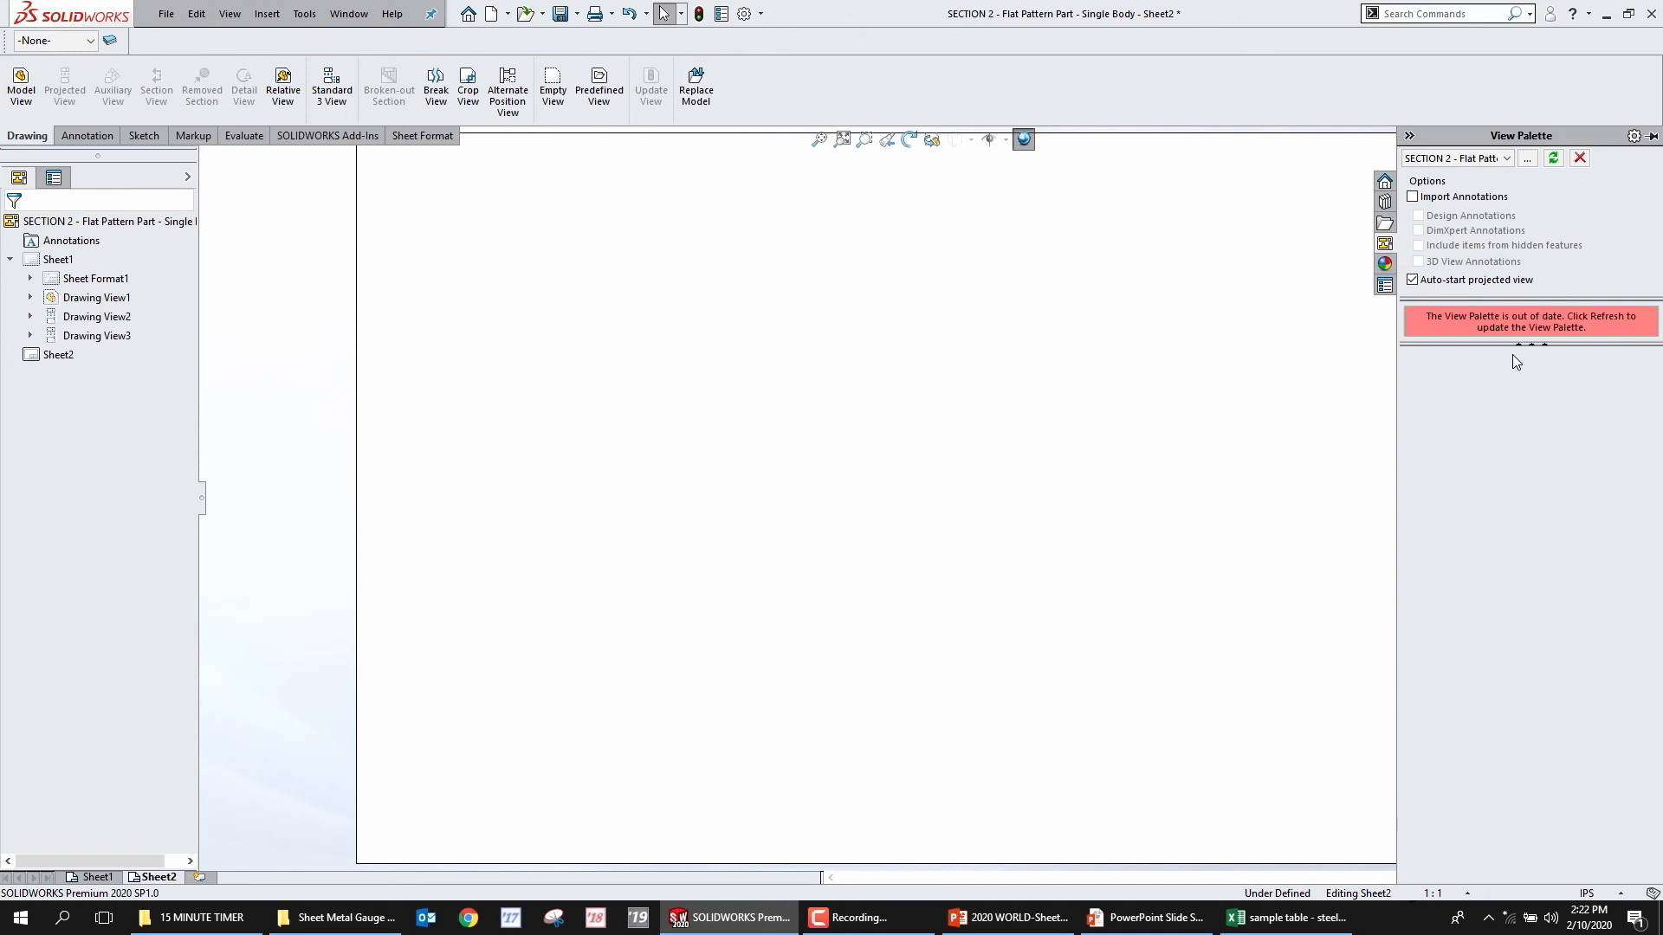
{"action": "left_click", "coordinate": [1555, 159]}
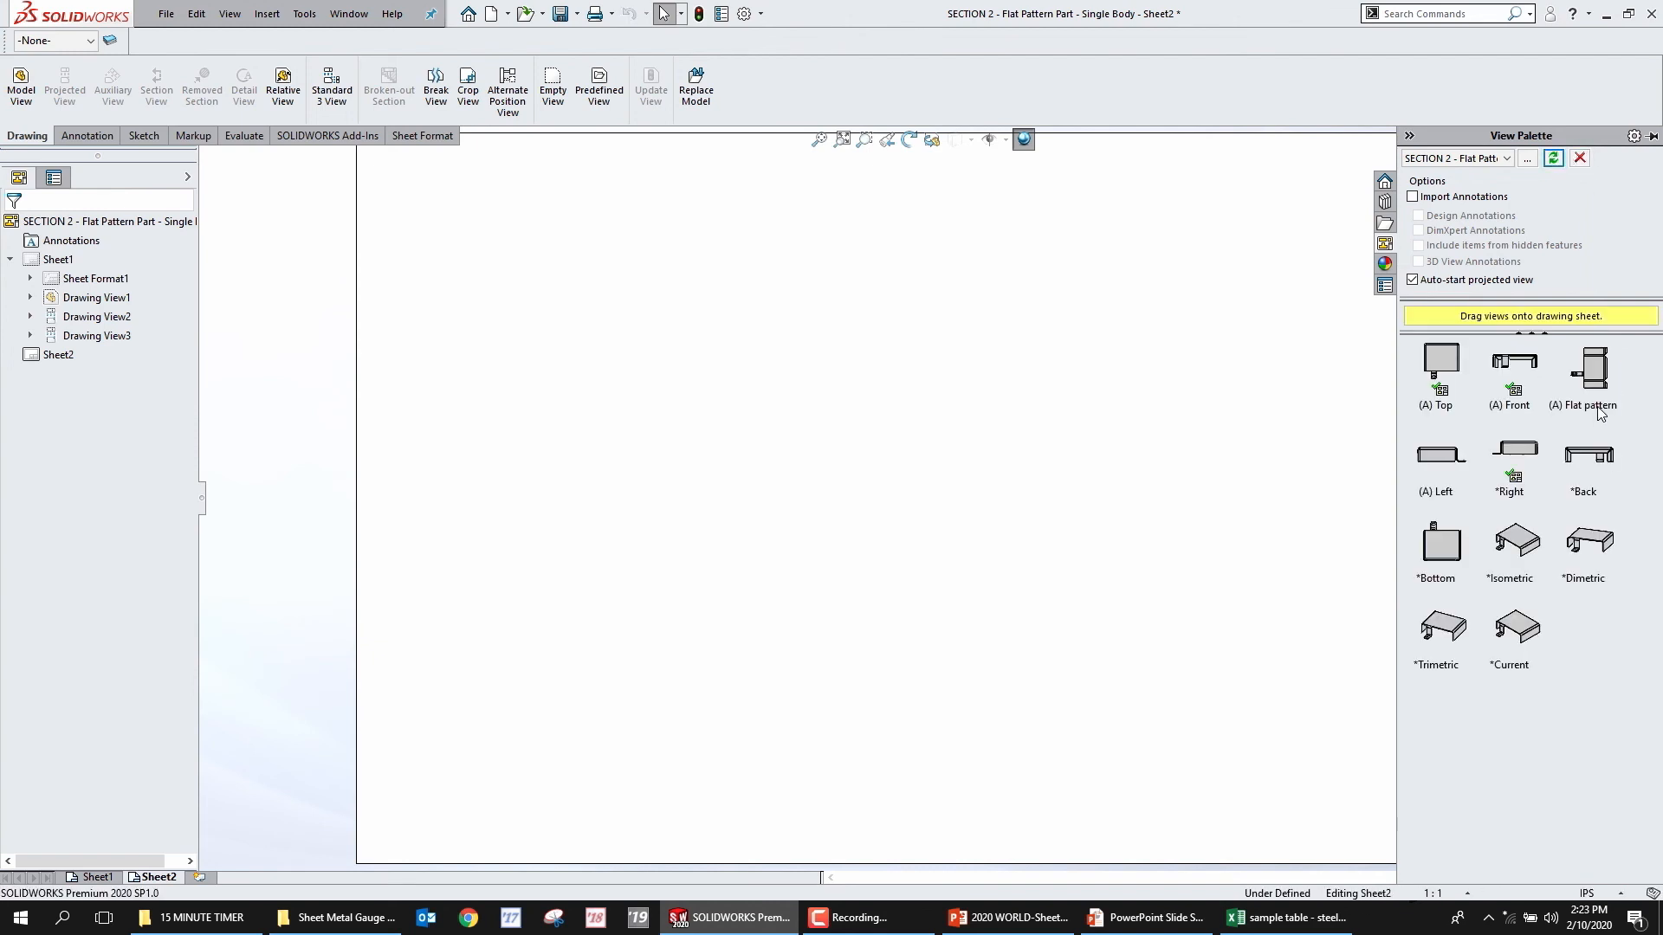
{"action": "left_click_drag", "start_coordinate": [1584, 374], "coordinate": [716, 495]}
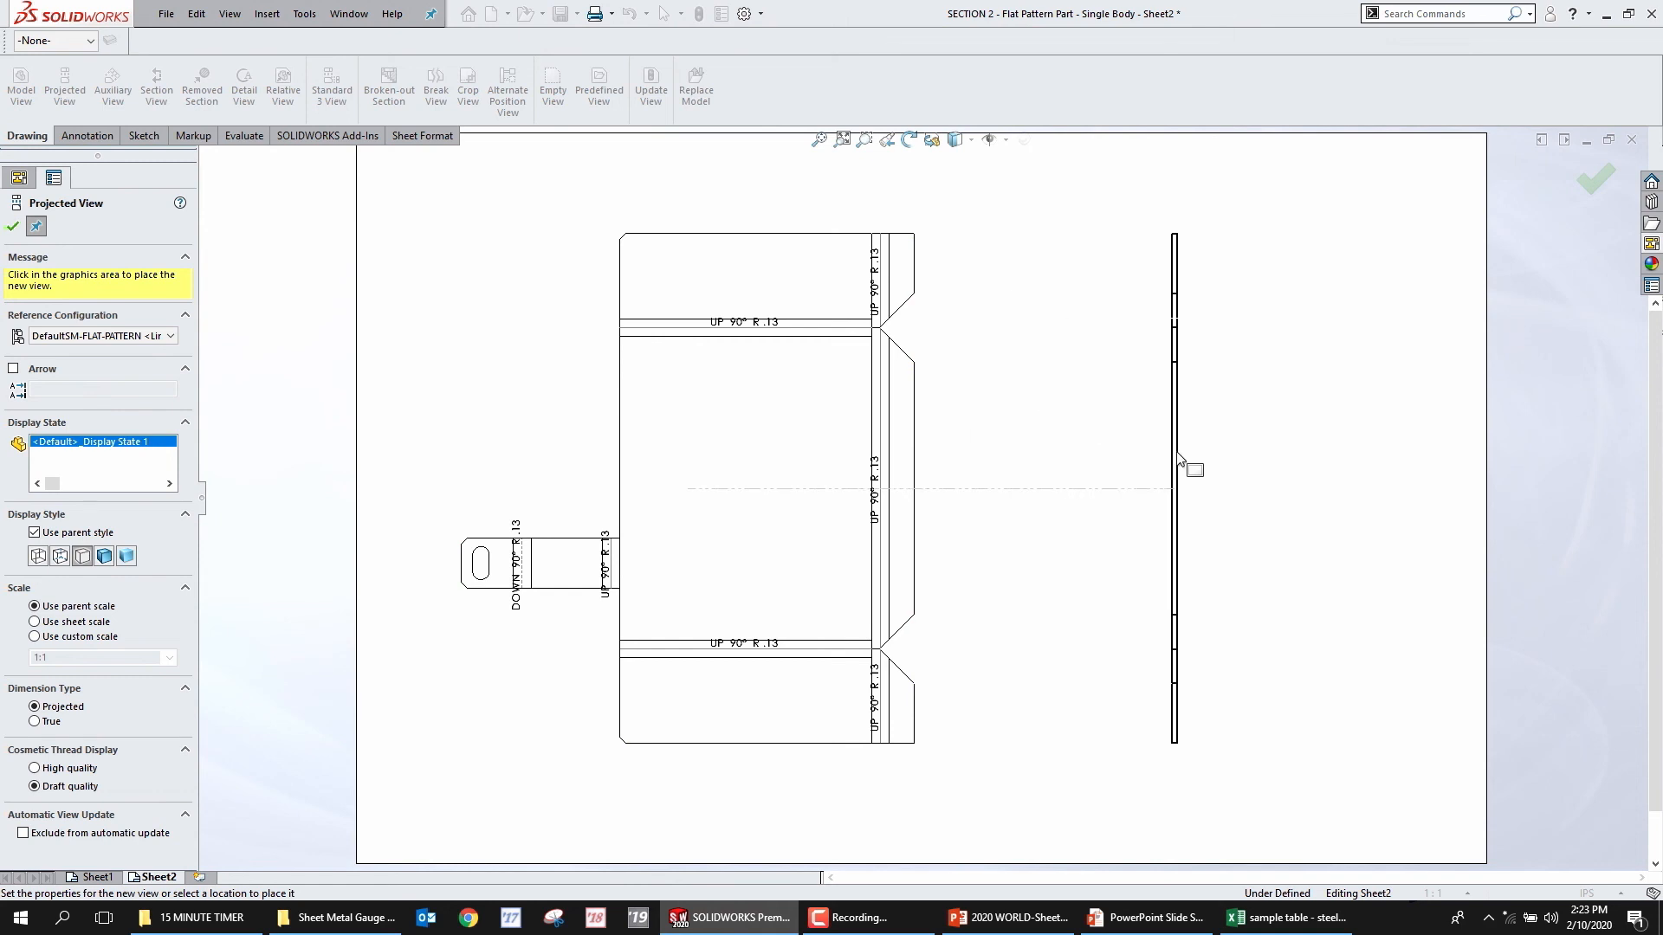
{"action": "key", "text": "Escape"}
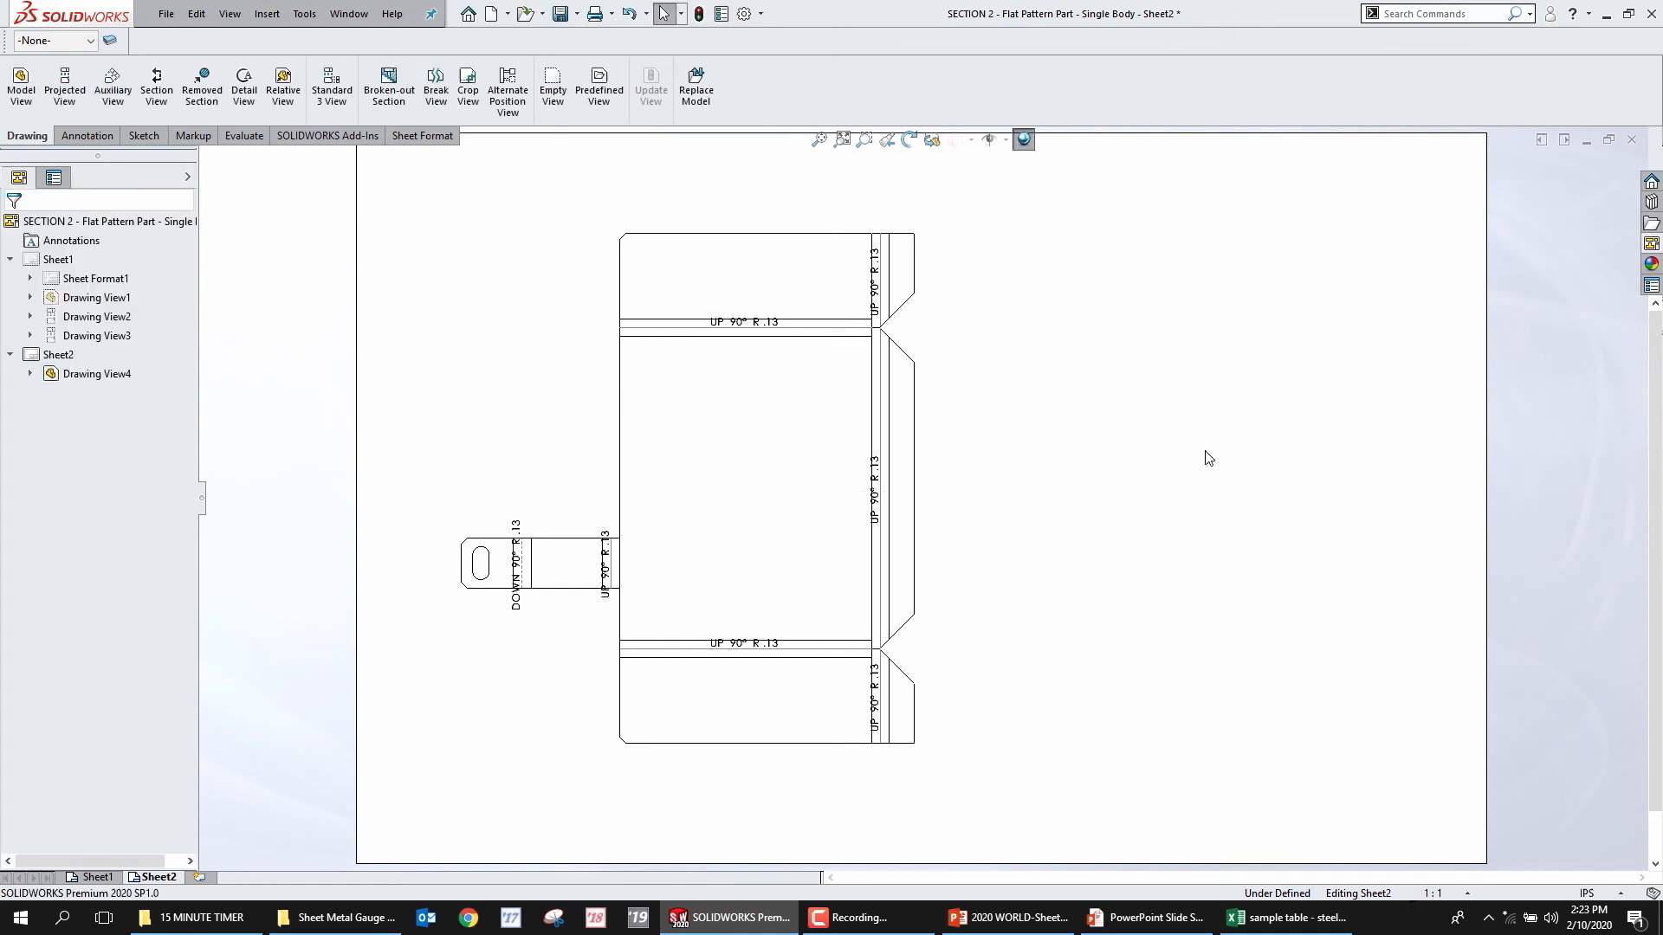
Set the flat pattern view's display angle to 90 degrees
{"action": "left_click", "coordinate": [530, 411]}
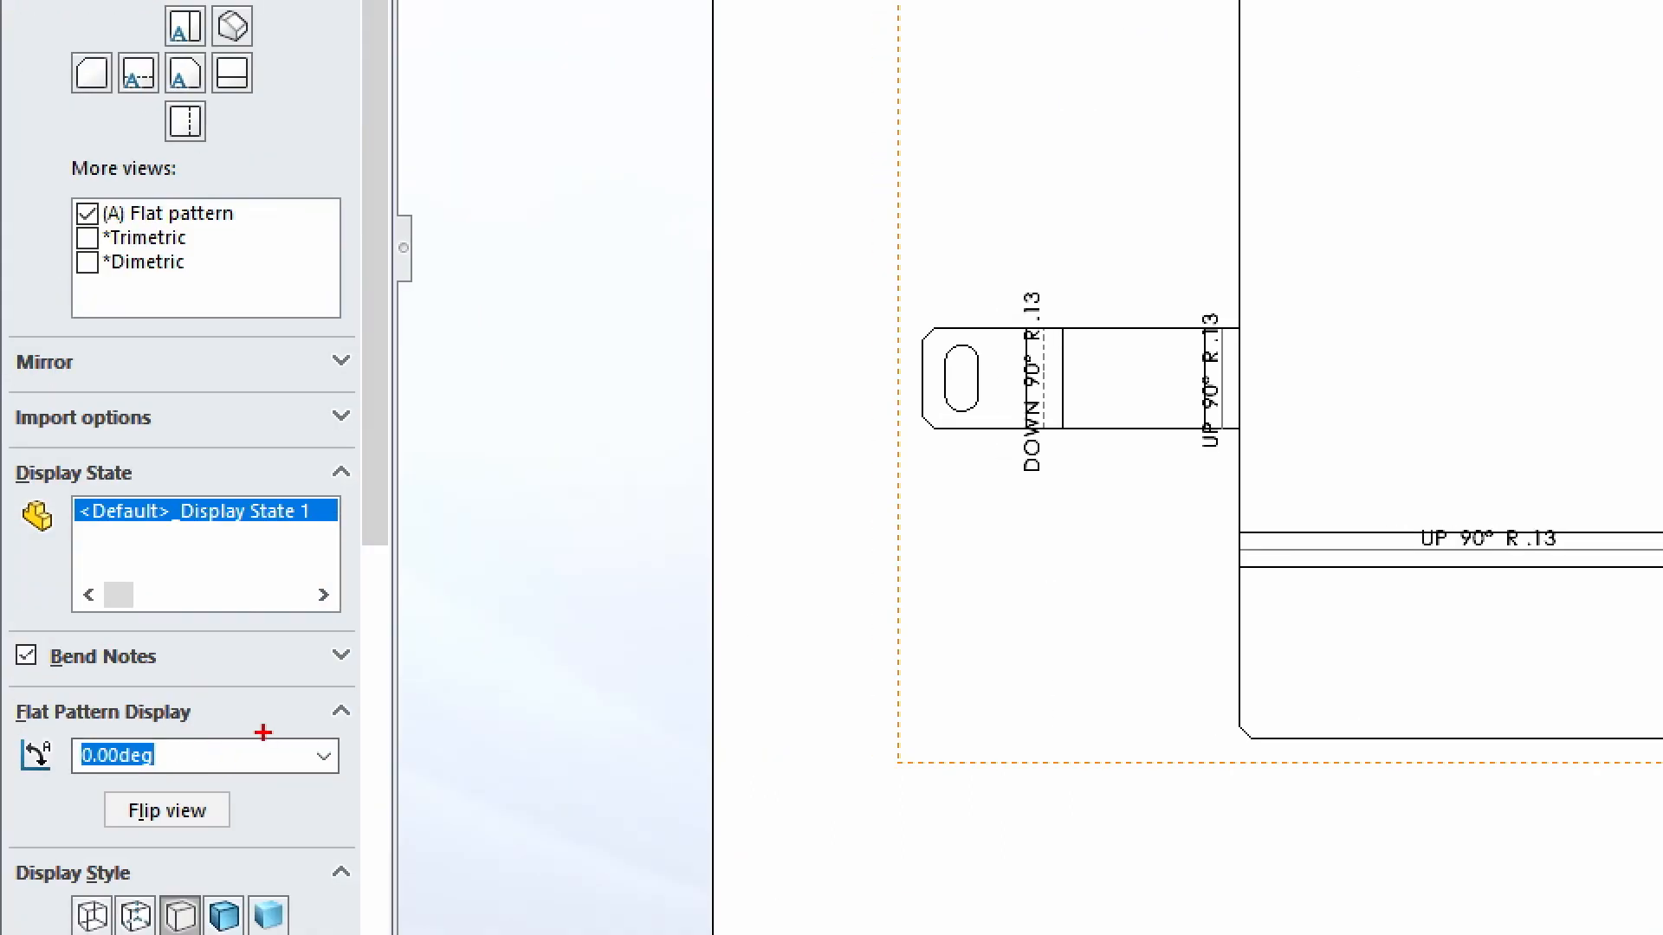
{"action": "left_click_drag", "start_coordinate": [105, 772], "coordinate": [215, 773]}
{"action": "left_click_drag", "start_coordinate": [118, 834], "coordinate": [280, 850]}
{"action": "key", "text": "Escape"}
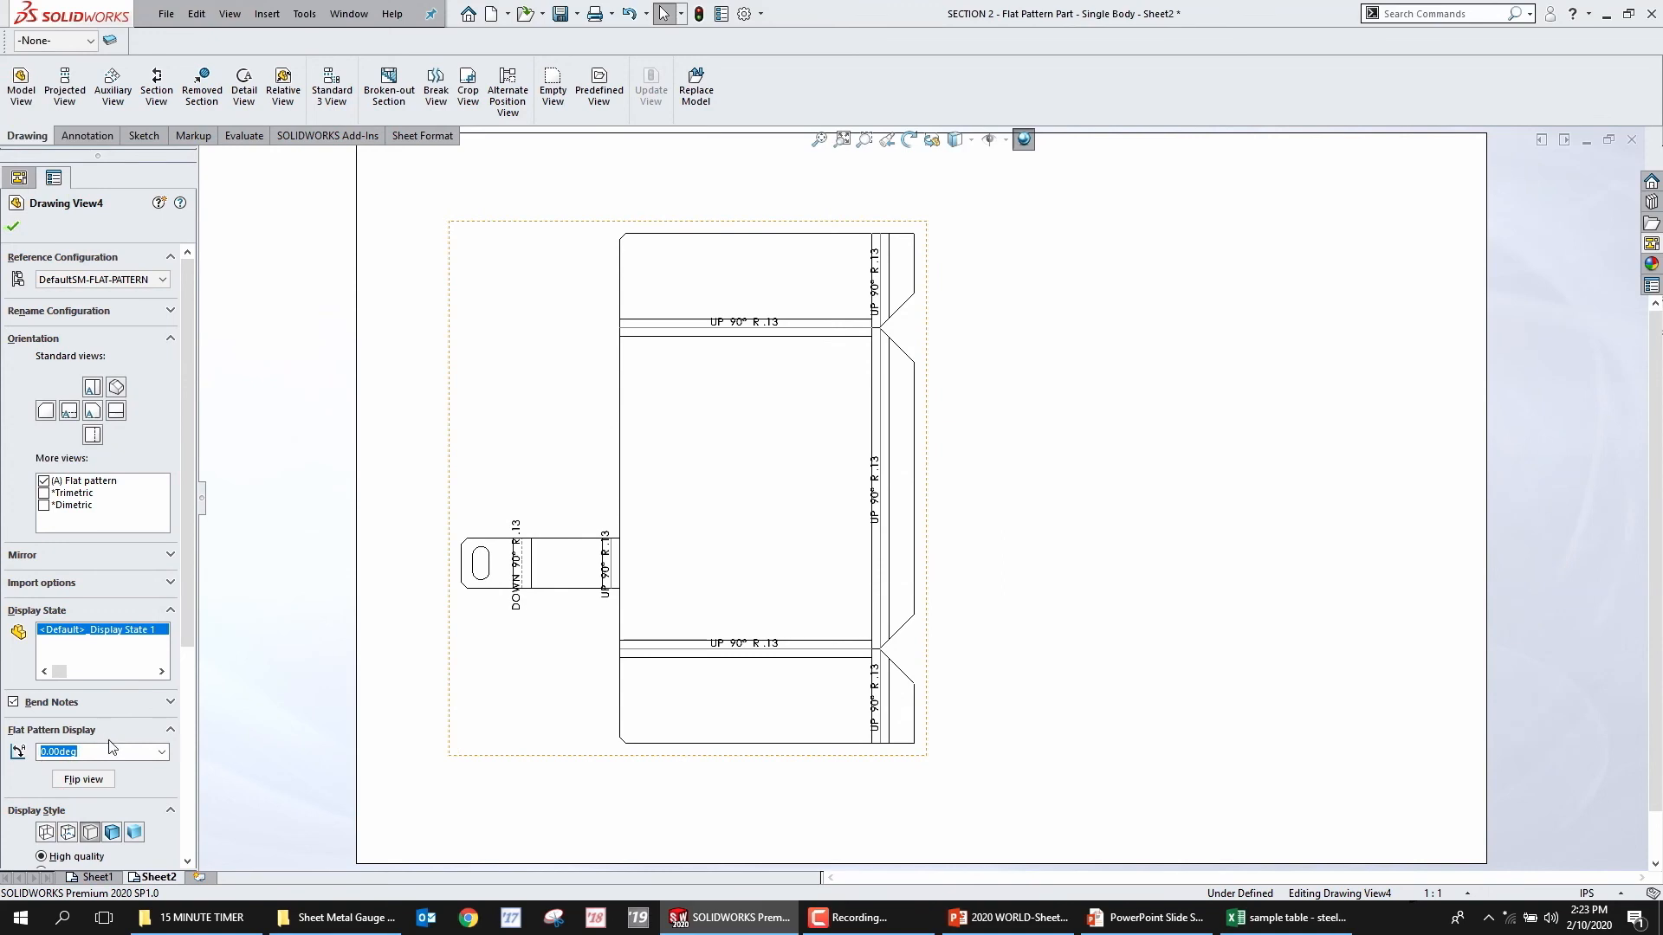
{"action": "type", "text": "90"}
{"action": "key", "text": "Return"}
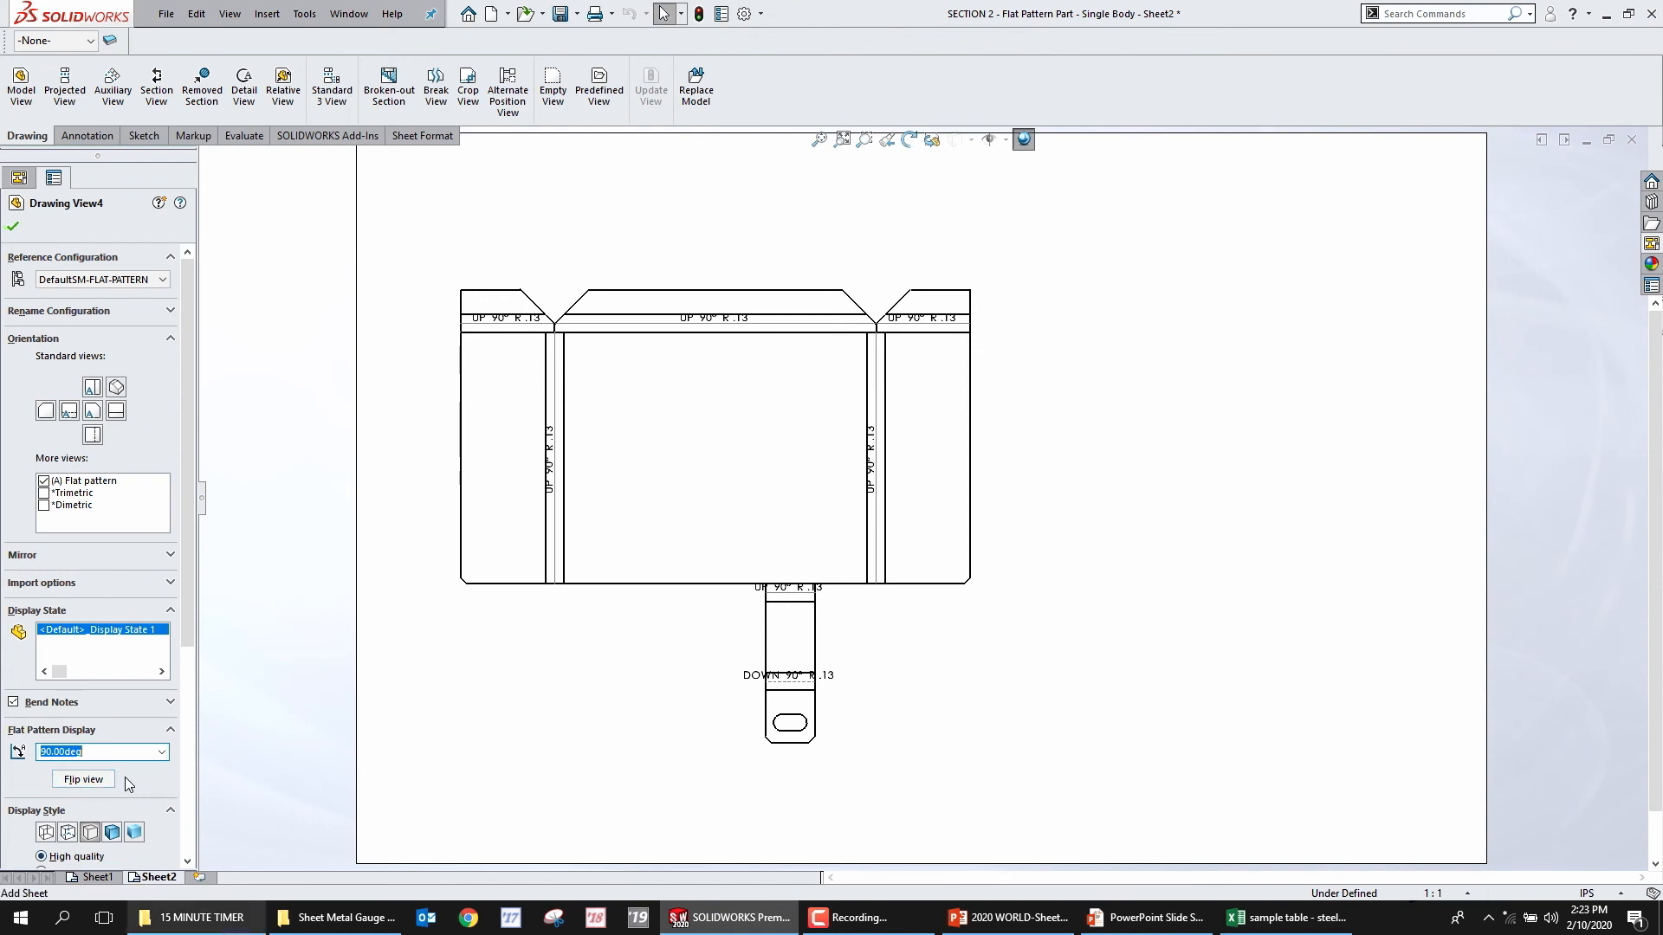
Flip the flat pattern view on Sheet2
{"action": "left_click", "coordinate": [83, 781]}
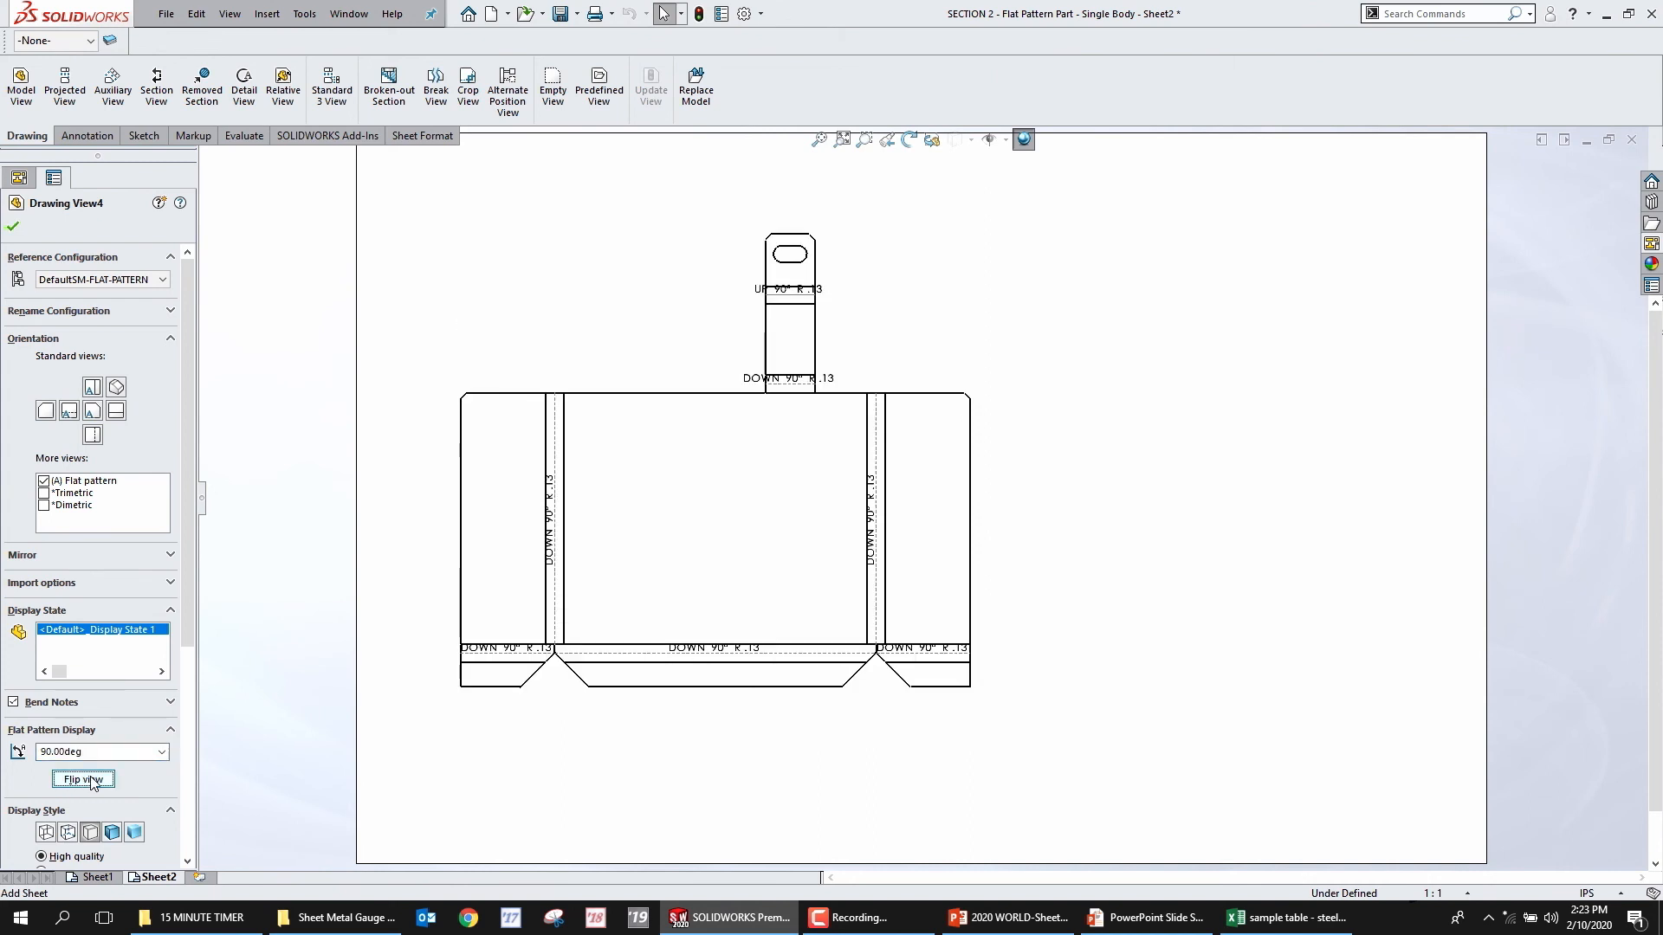
{"action": "left_click", "coordinate": [995, 735]}
Switch to the part and add a configuration named with the presenter's first name followed by FLAT
{"action": "key", "text": "ctrl+Tab"}
{"action": "left_click", "coordinate": [691, 411]}
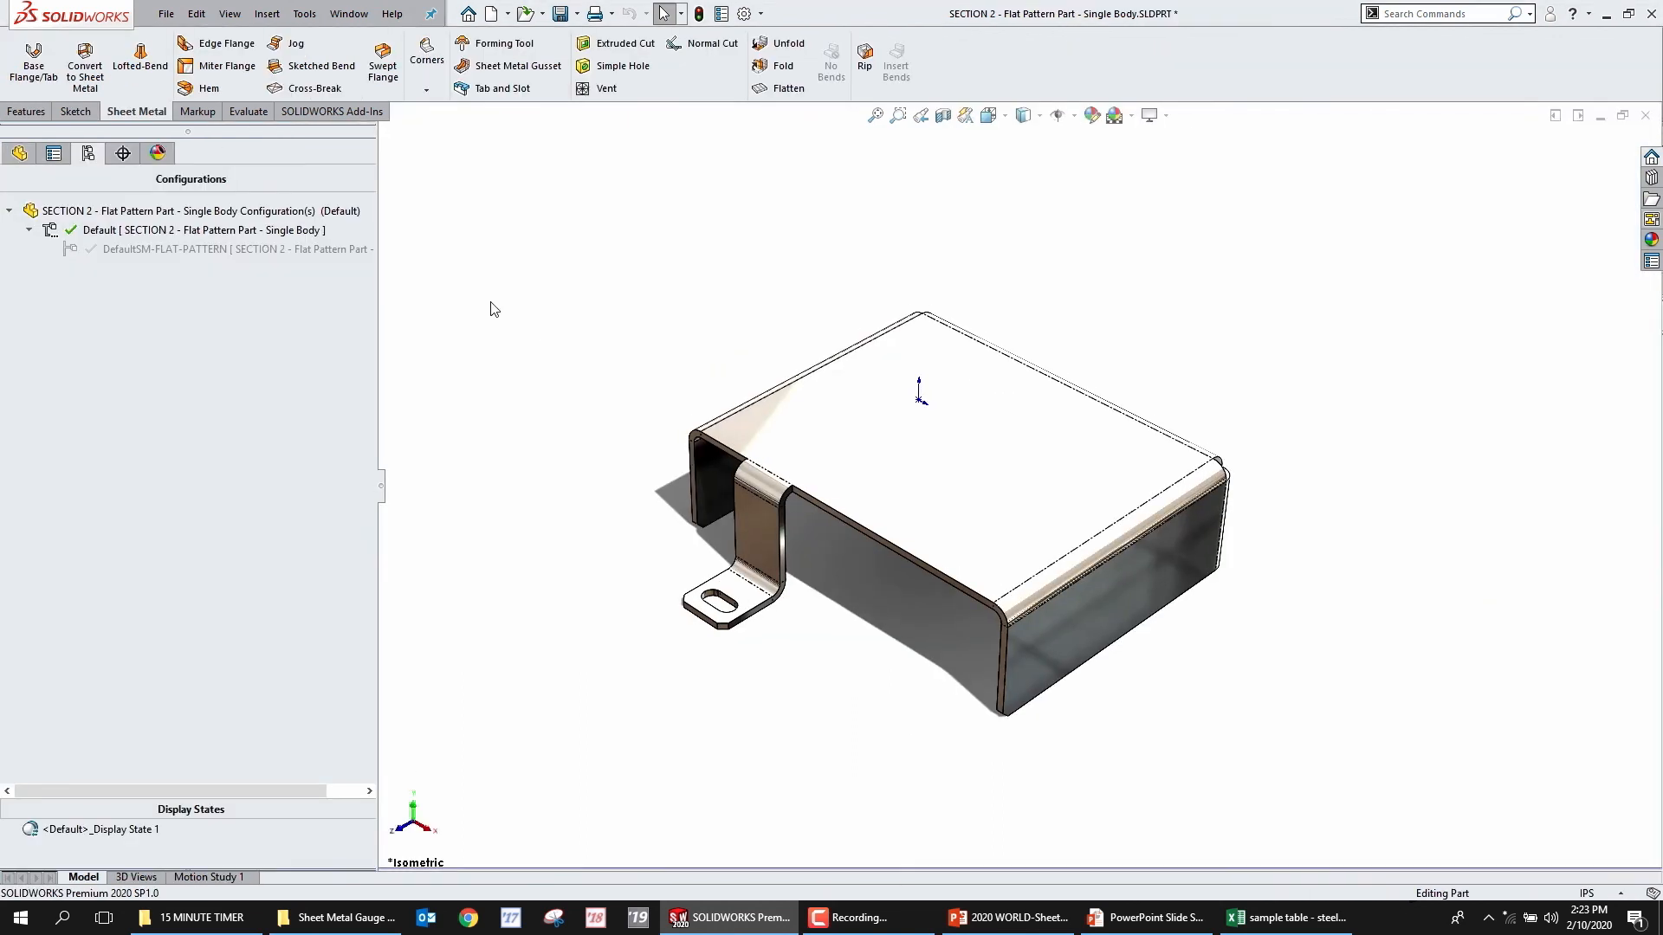
{"action": "right_click", "coordinate": [192, 237]}
{"action": "left_click", "coordinate": [308, 248]}
{"action": "type", "text": "TOBY FLAT [ SECTION 2 - Flat Pattern Part - Single Body"}
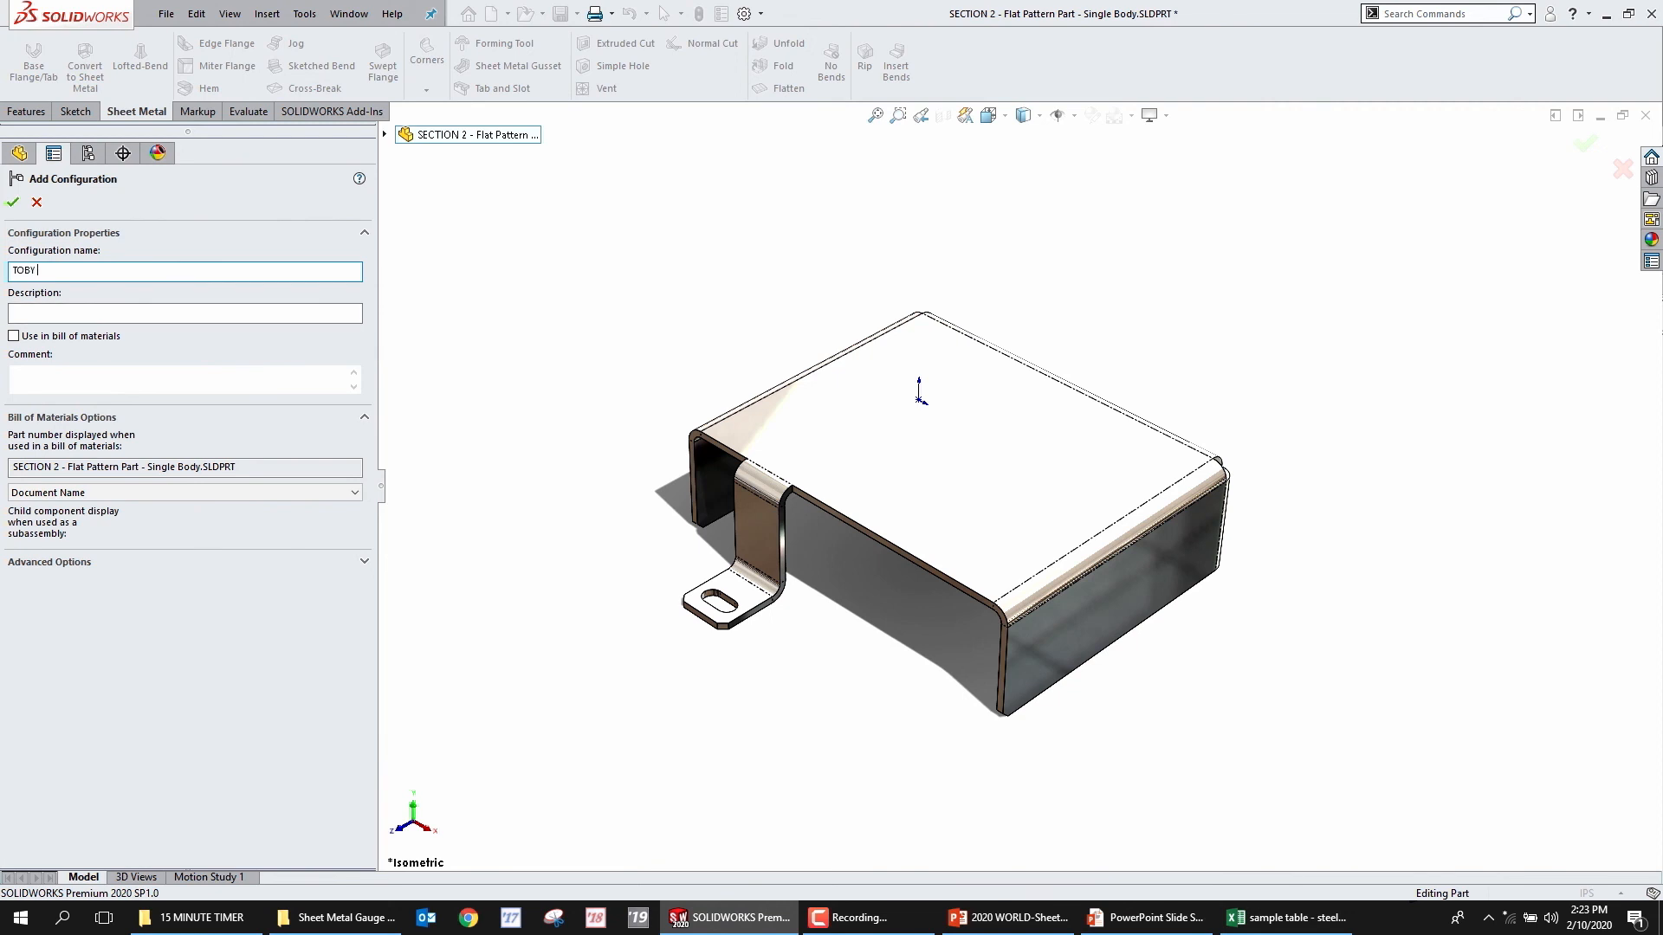
Expand the Flat-Pattern folder and unsuppress Flat-Pattern1 in the new configuration
{"action": "left_click", "coordinate": [19, 153]}
{"action": "left_click", "coordinate": [9, 578]}
{"action": "left_click", "coordinate": [86, 597]}
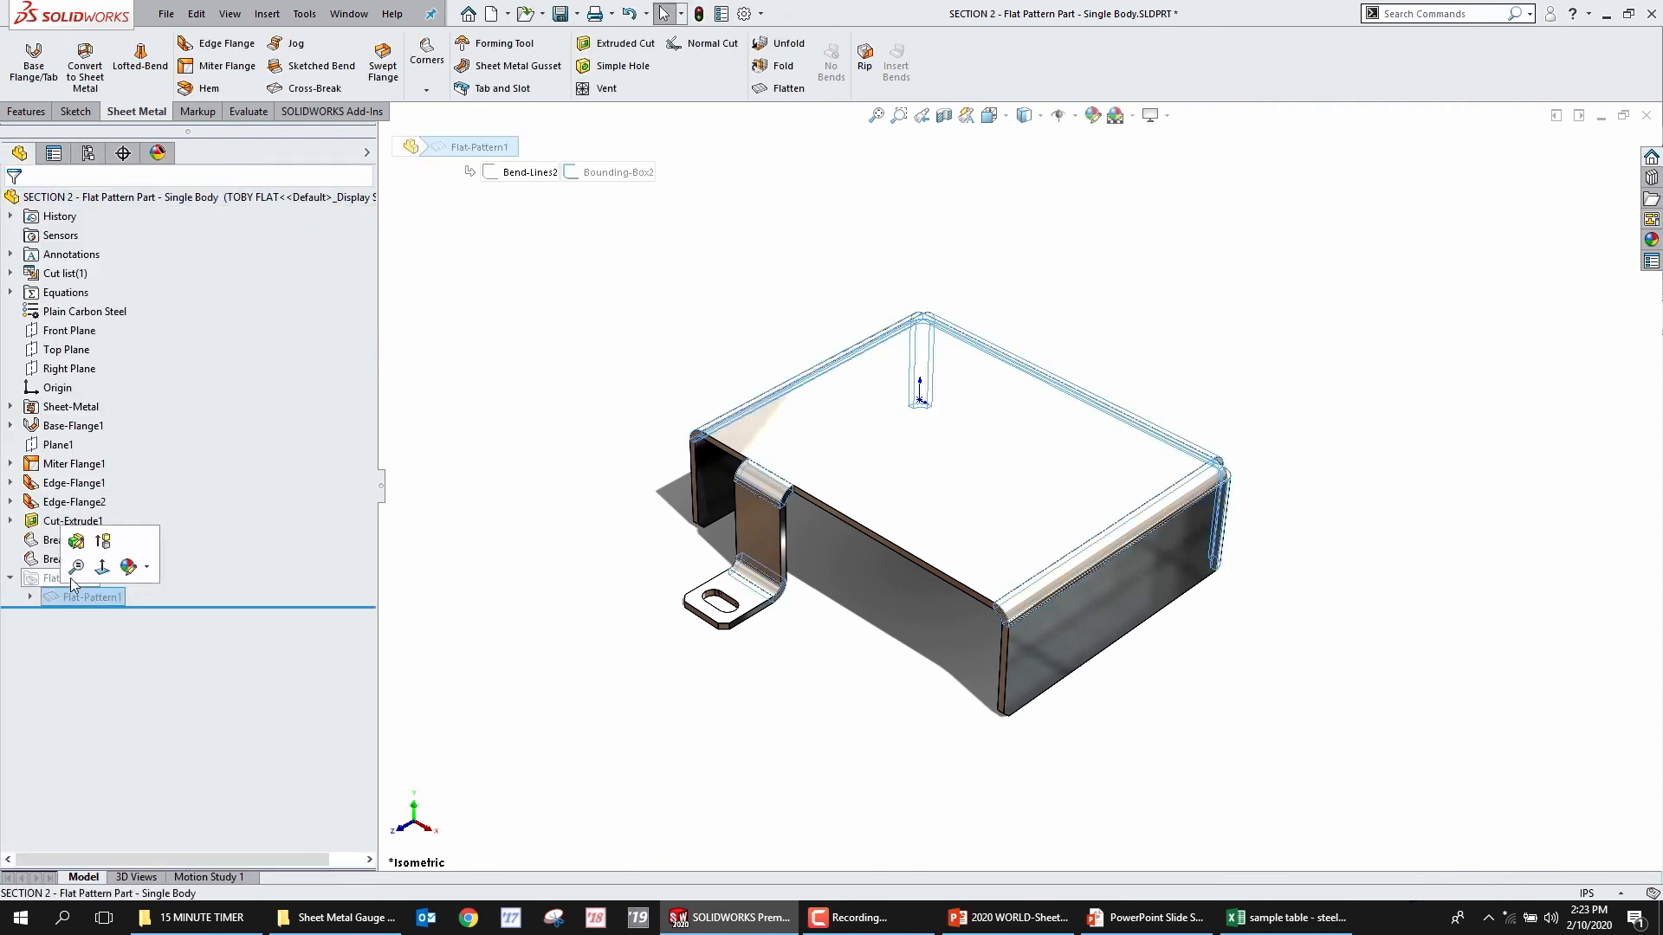
{"action": "left_click", "coordinate": [114, 554]}
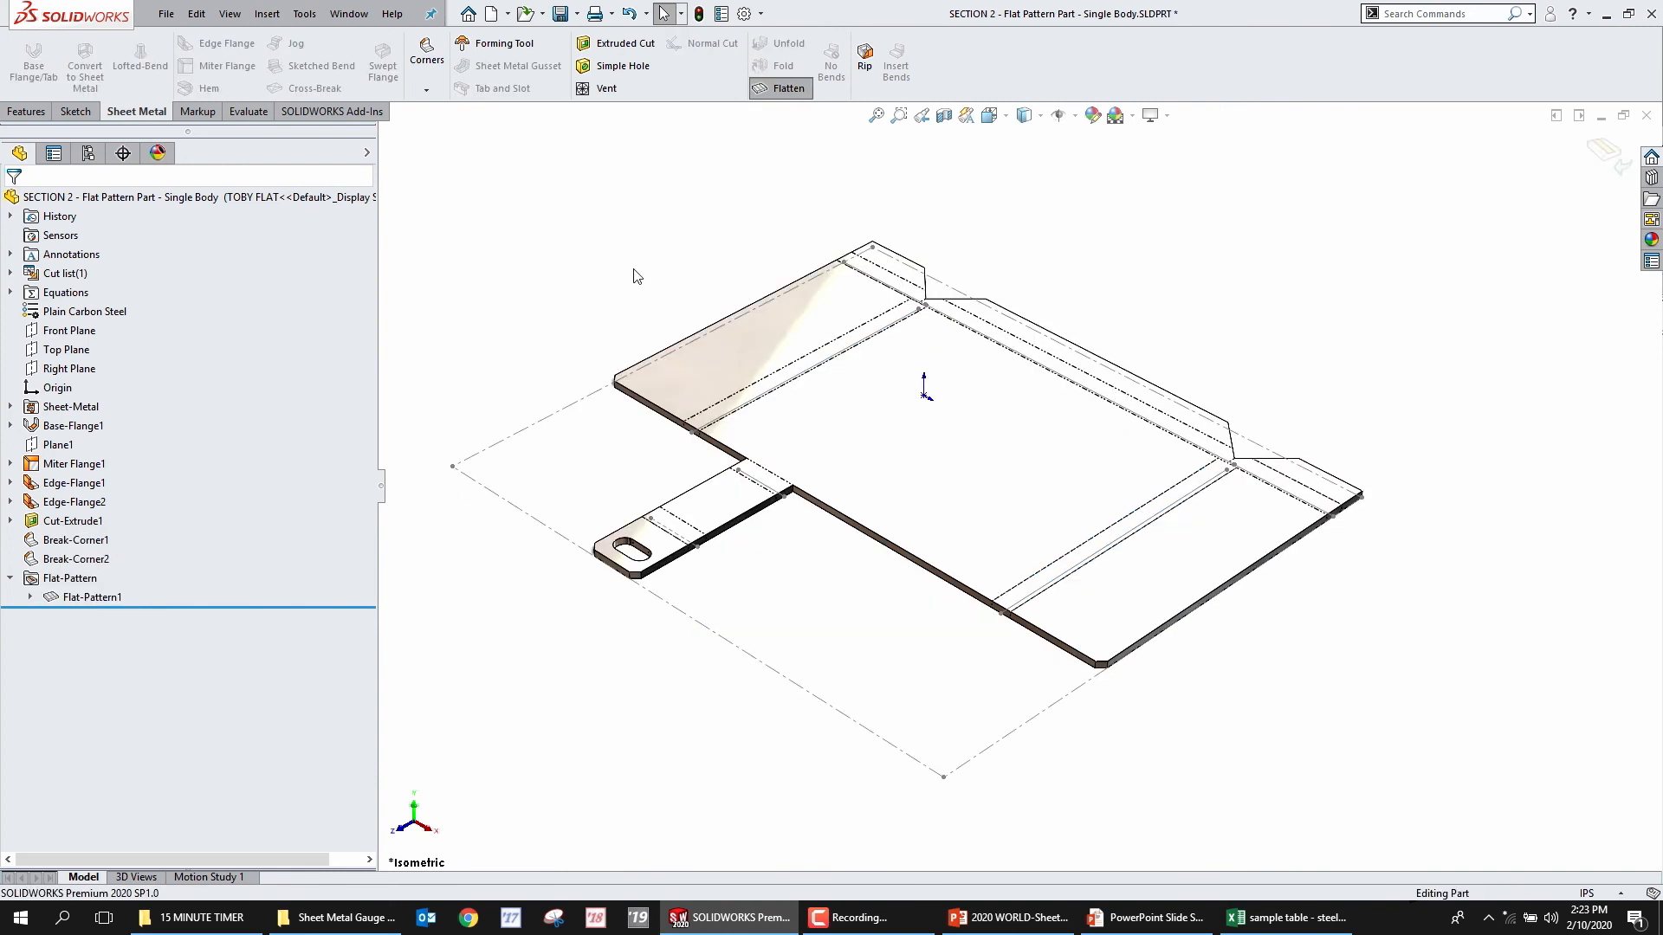
Return to the drawing and place a top view of the new flat configuration beside the existing flat pattern view, without projected views
{"action": "key", "text": "ctrl+Tab"}
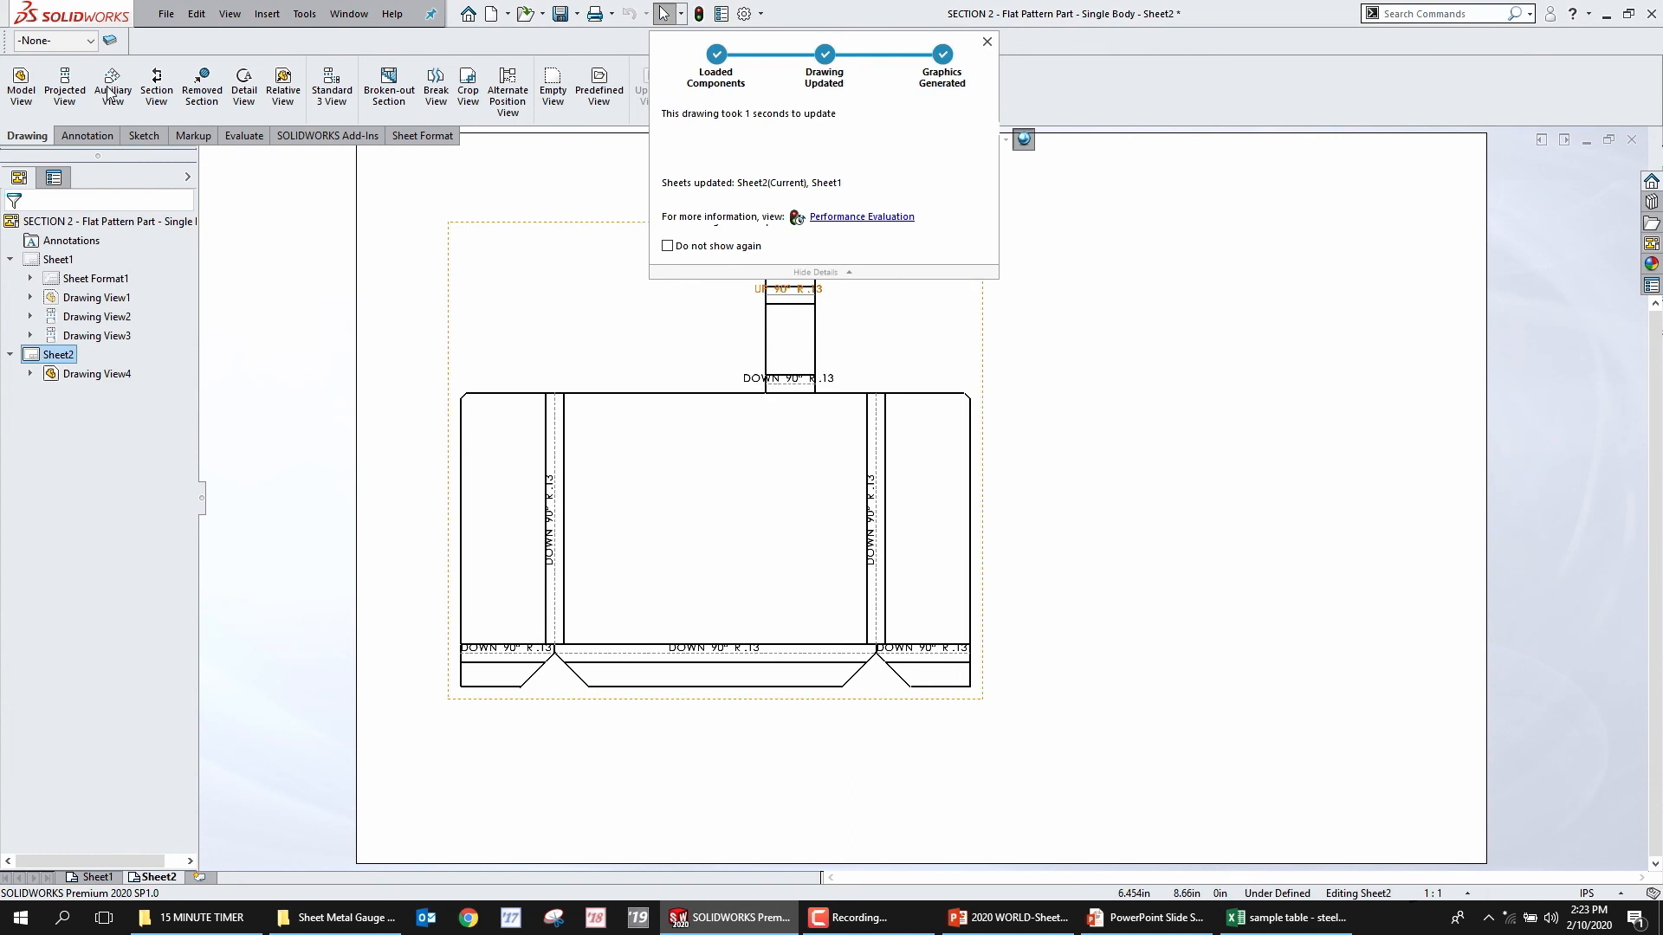
{"action": "left_click", "coordinate": [65, 87]}
{"action": "key", "text": "Escape"}
{"action": "left_click", "coordinate": [21, 86]}
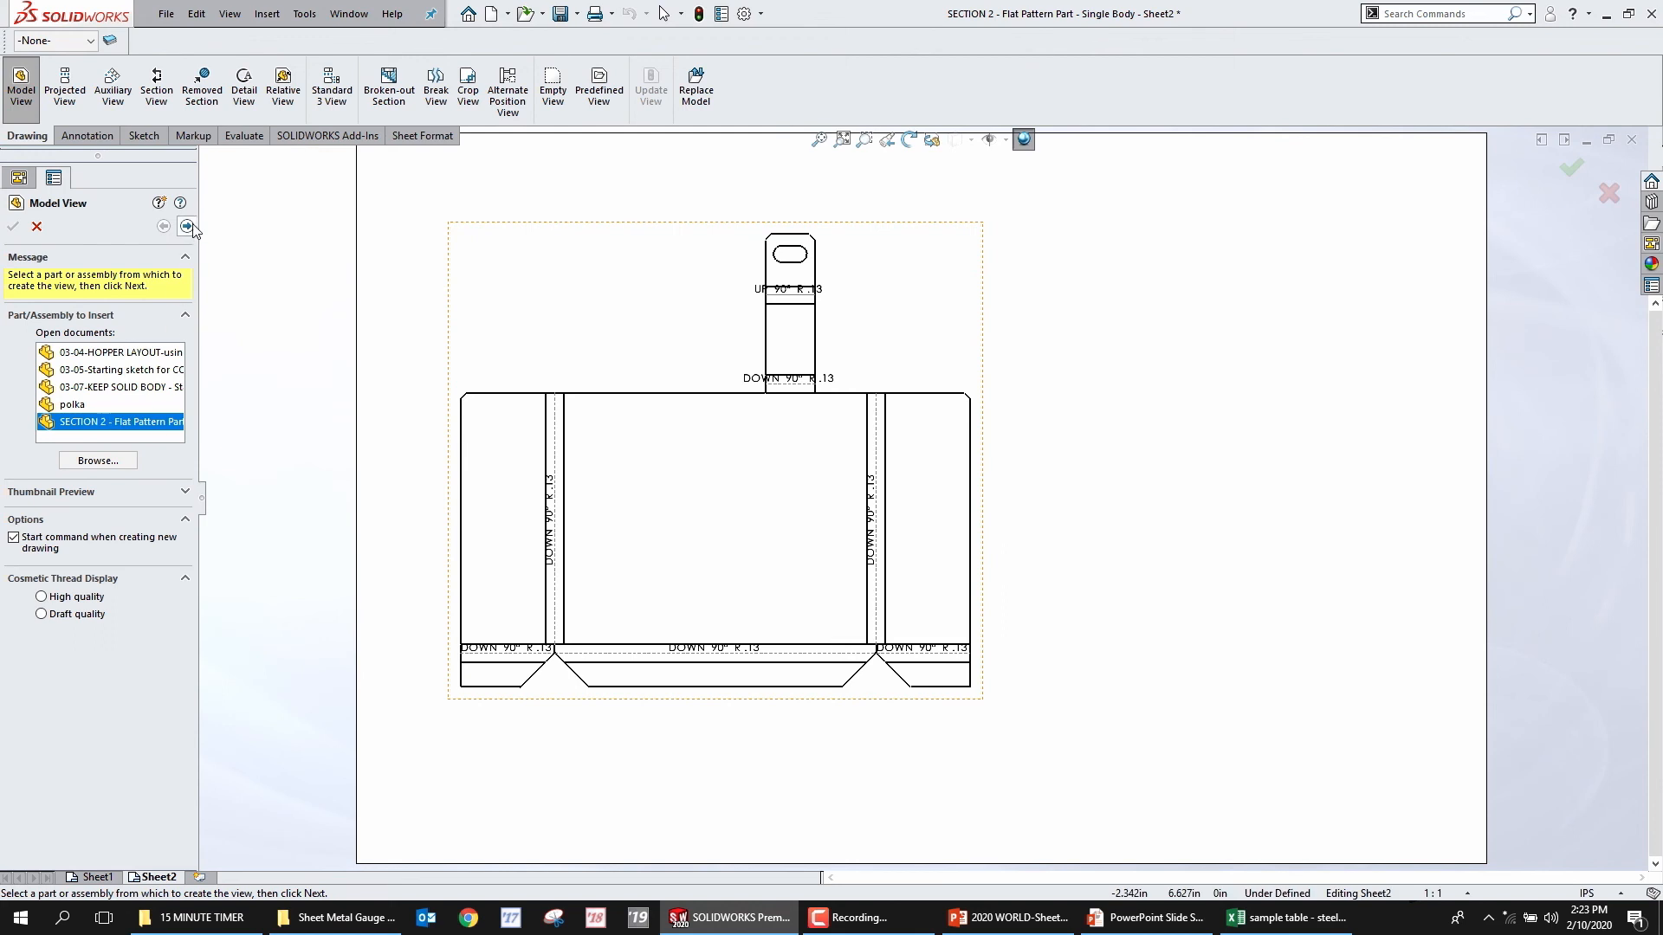
{"action": "left_click", "coordinate": [186, 226]}
{"action": "left_click", "coordinate": [100, 490]}
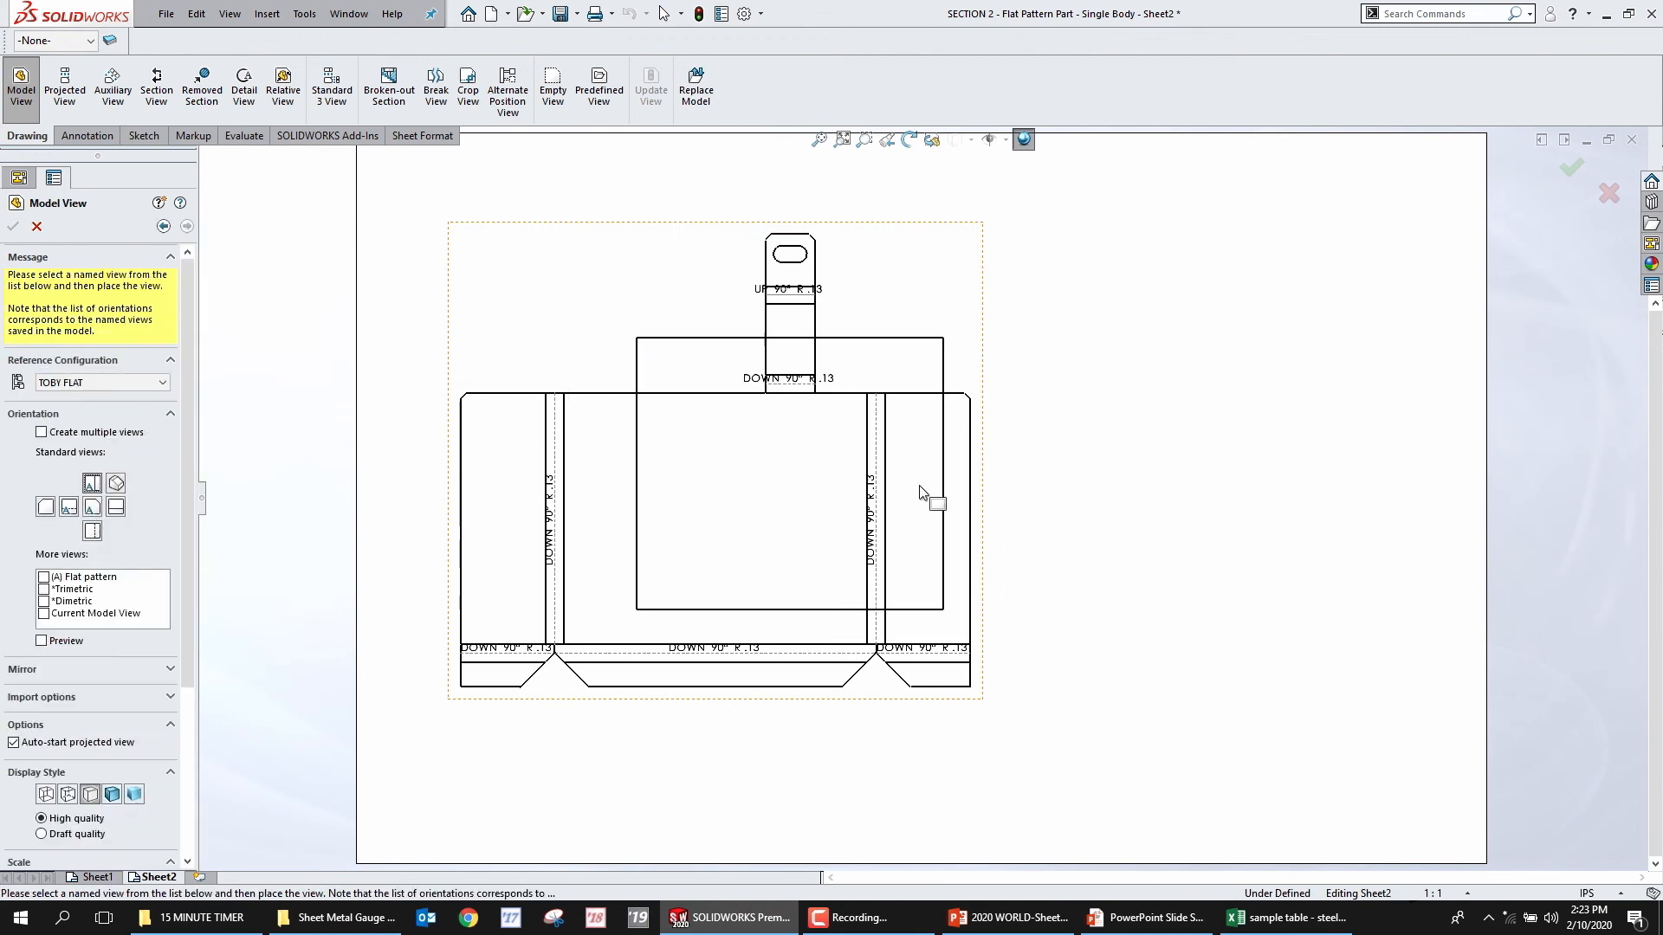
{"action": "left_click", "coordinate": [1217, 476]}
{"action": "key", "text": "Escape"}
{"action": "scroll", "coordinate": [1239, 527], "scroll_direction": "down", "scroll_amount": 3}
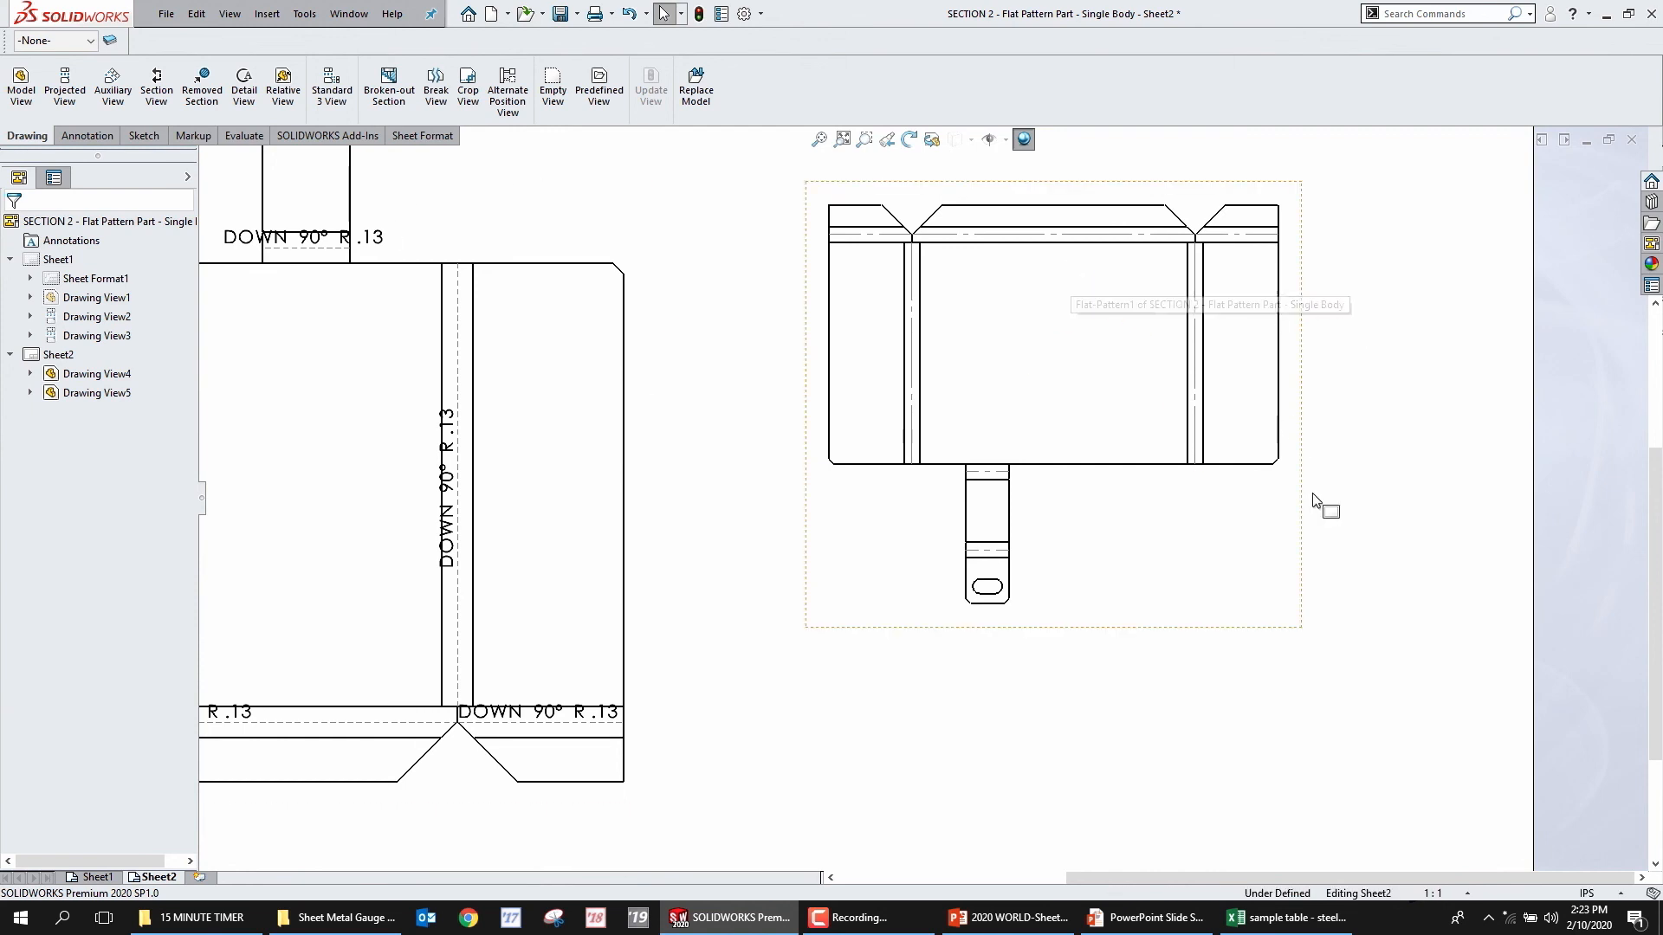
Compare the two flat views' properties for bend note and flat pattern display options, and examine the new view's notched corner
{"action": "left_click", "coordinate": [1203, 564]}
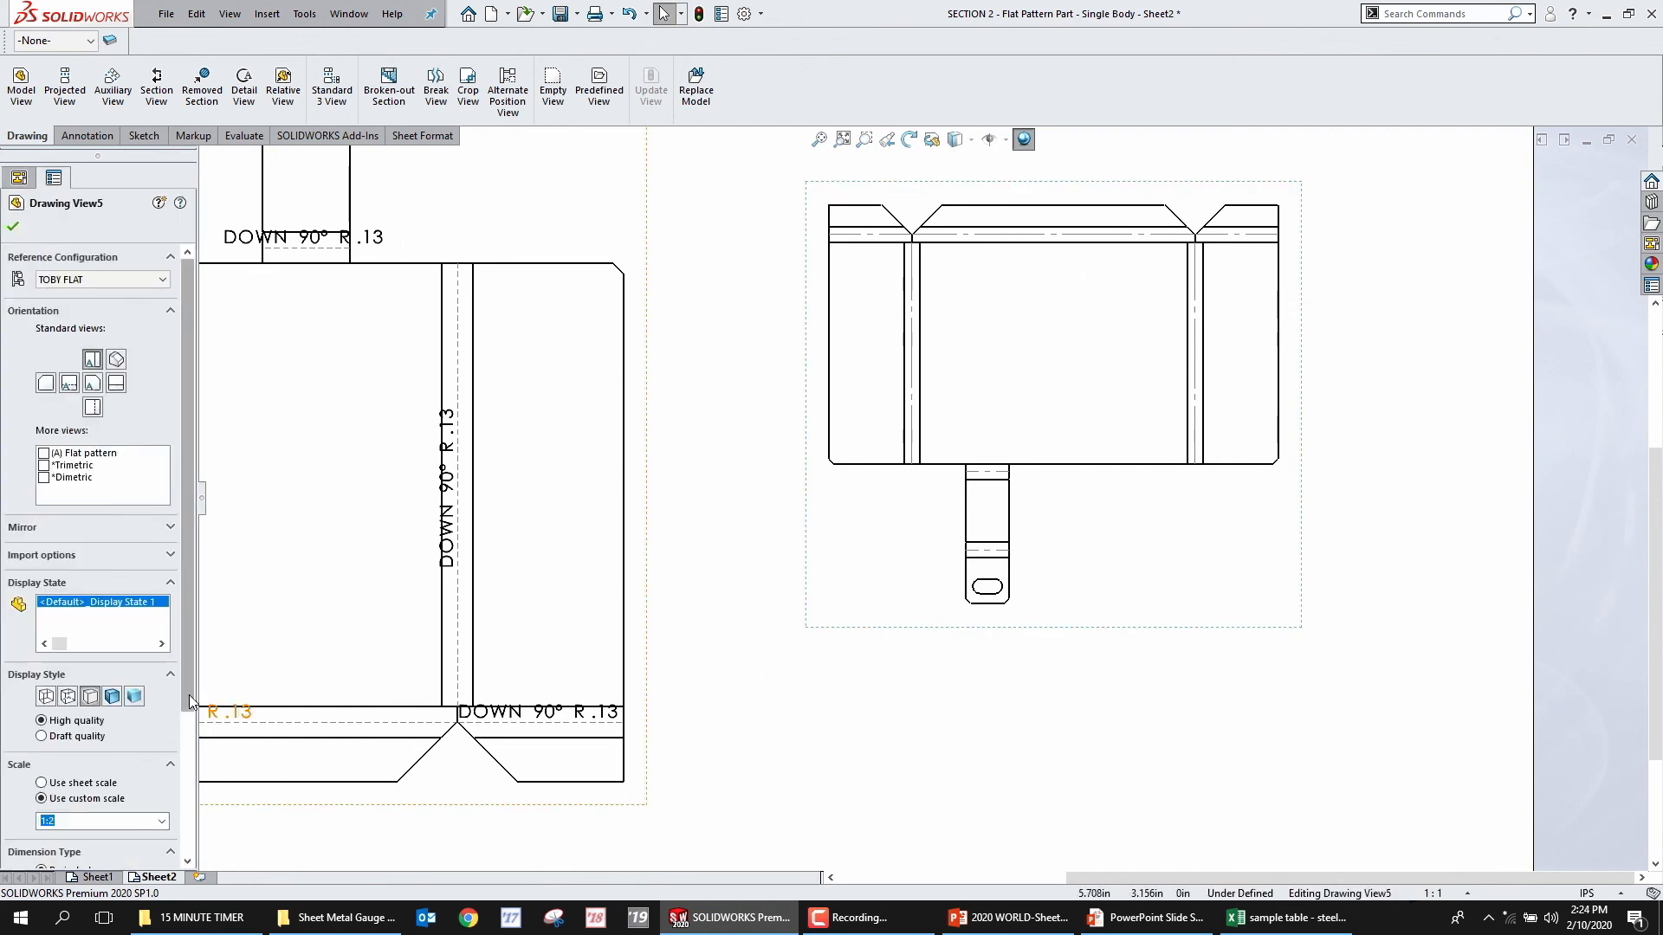
{"action": "scroll", "coordinate": [147, 754], "scroll_direction": "down", "scroll_amount": 3}
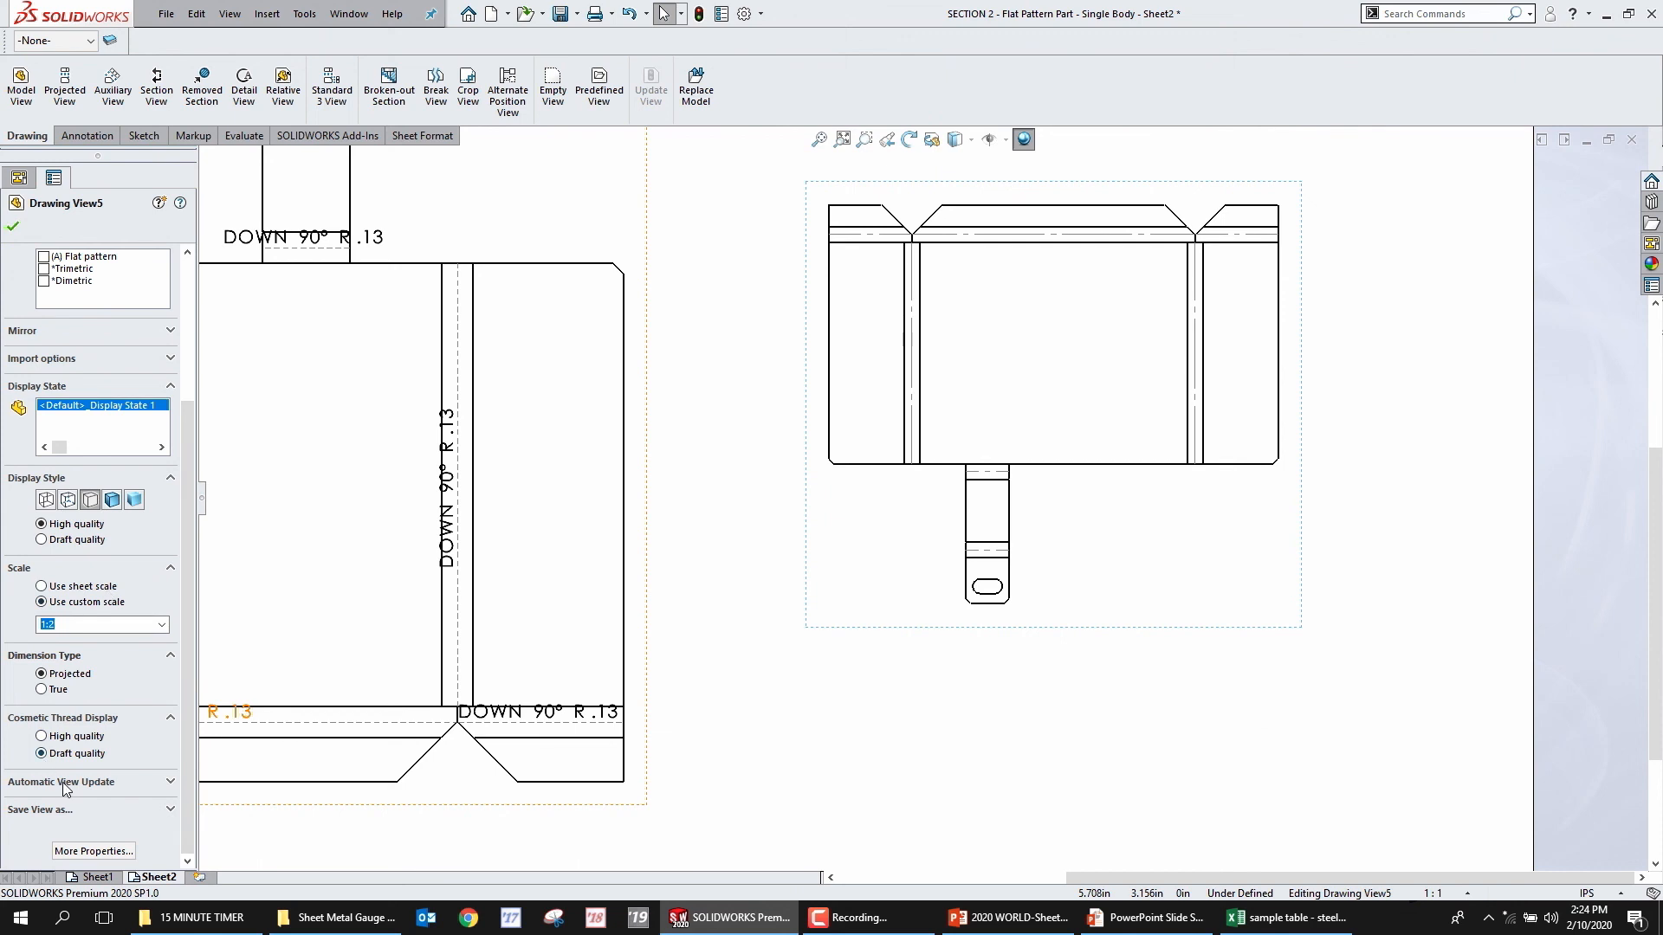
{"action": "left_click", "coordinate": [567, 217]}
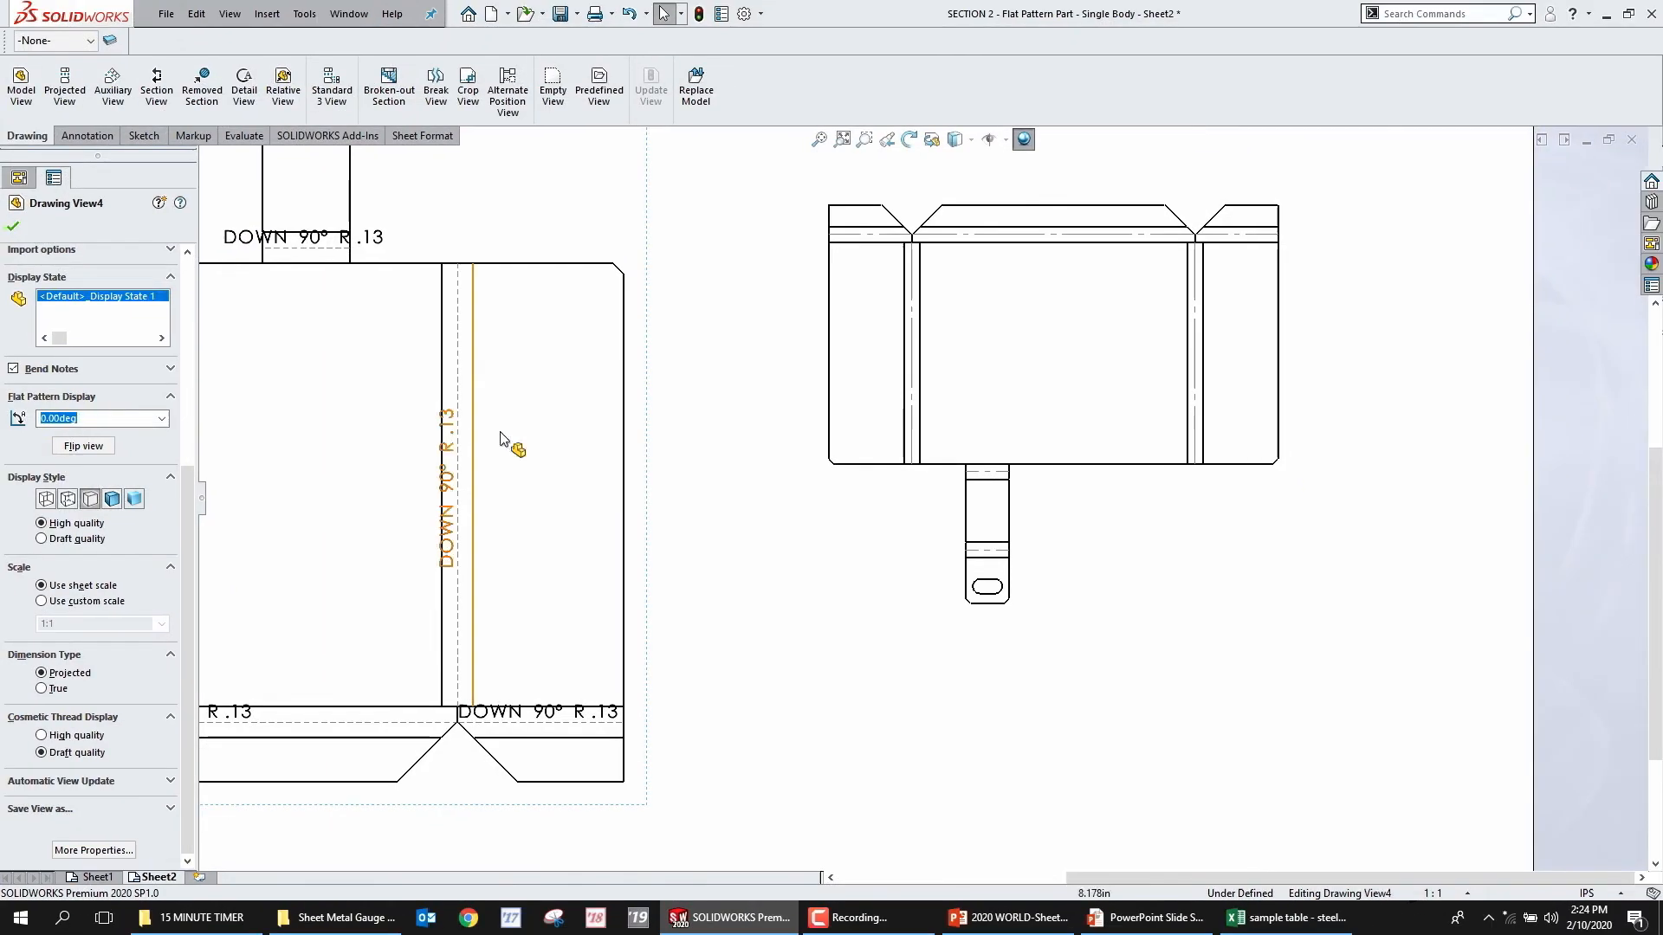
{"action": "left_click", "coordinate": [909, 530]}
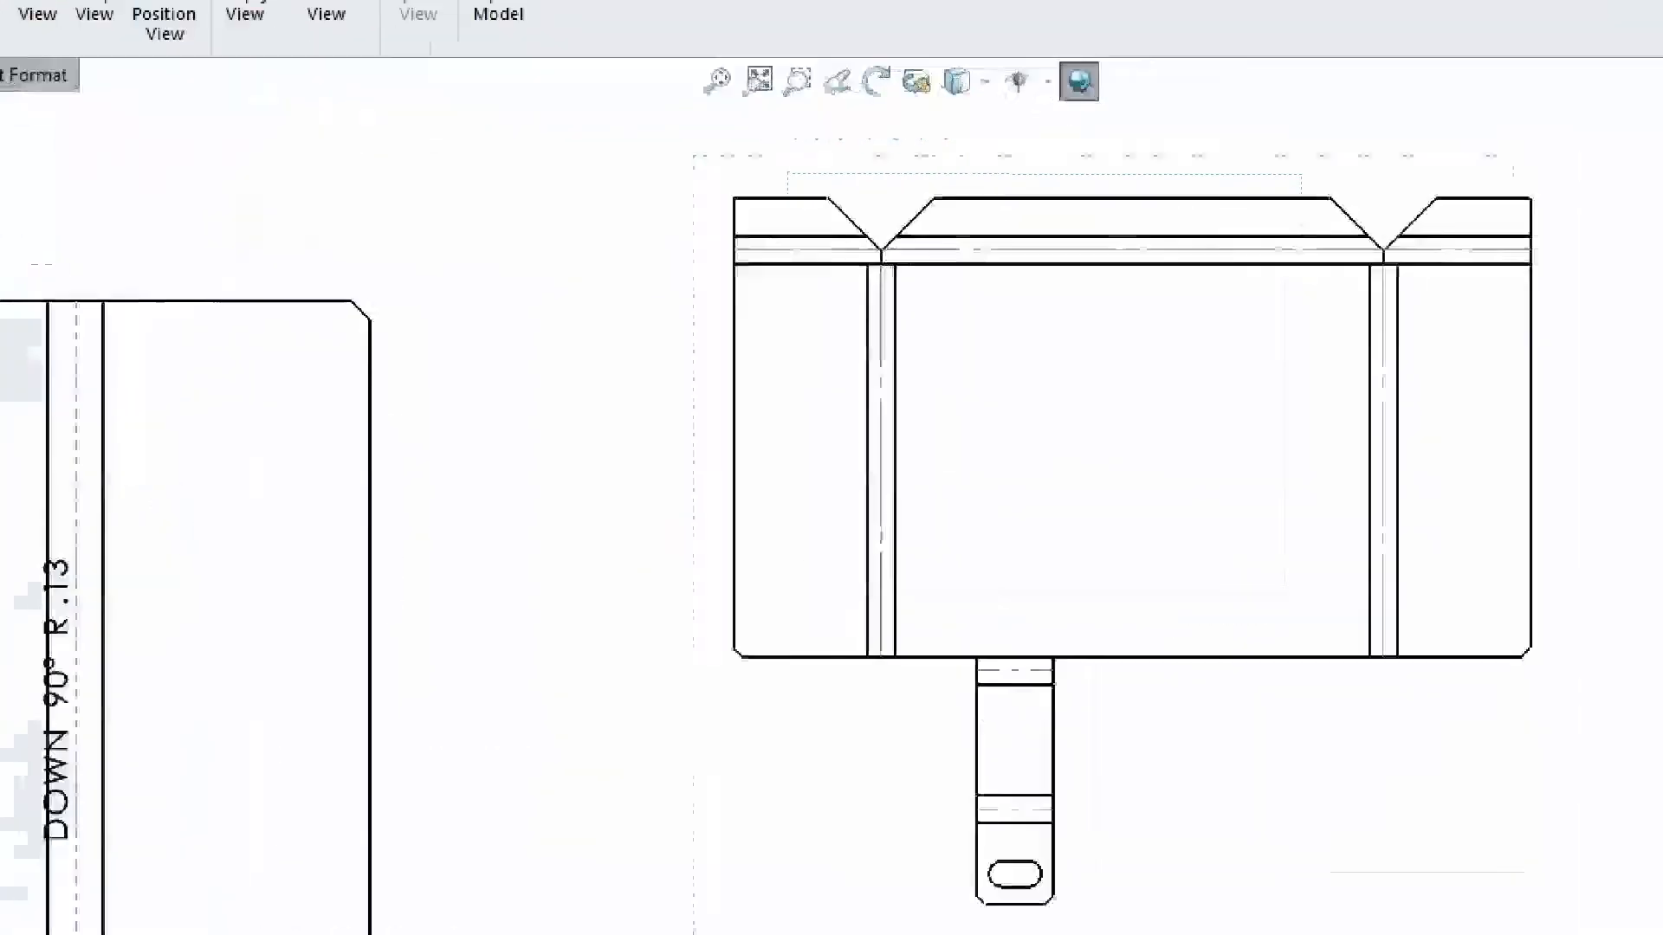
{"action": "mouse_move", "coordinate": [932, 206]}
{"action": "left_mouse_down"}
{"action": "mouse_move", "coordinate": [830, 305]}
{"action": "mouse_move", "coordinate": [827, 203]}
{"action": "mouse_move", "coordinate": [941, 299]}
{"action": "mouse_move", "coordinate": [687, 384]}
{"action": "left_mouse_up"}
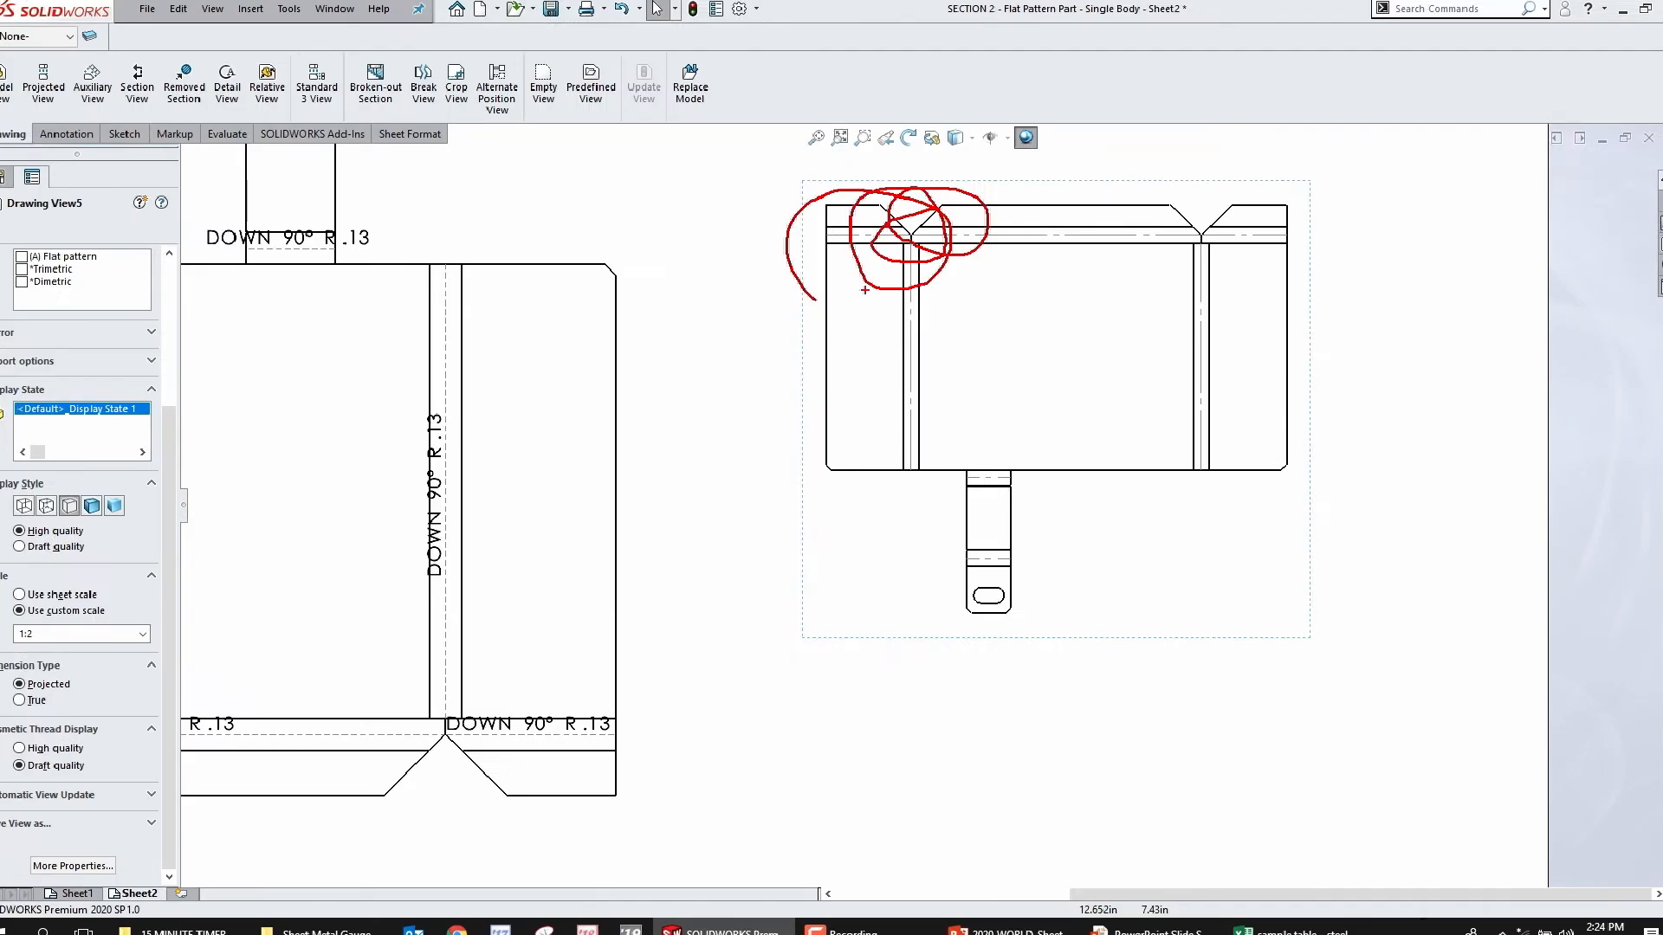
{"action": "key", "text": "Escape"}
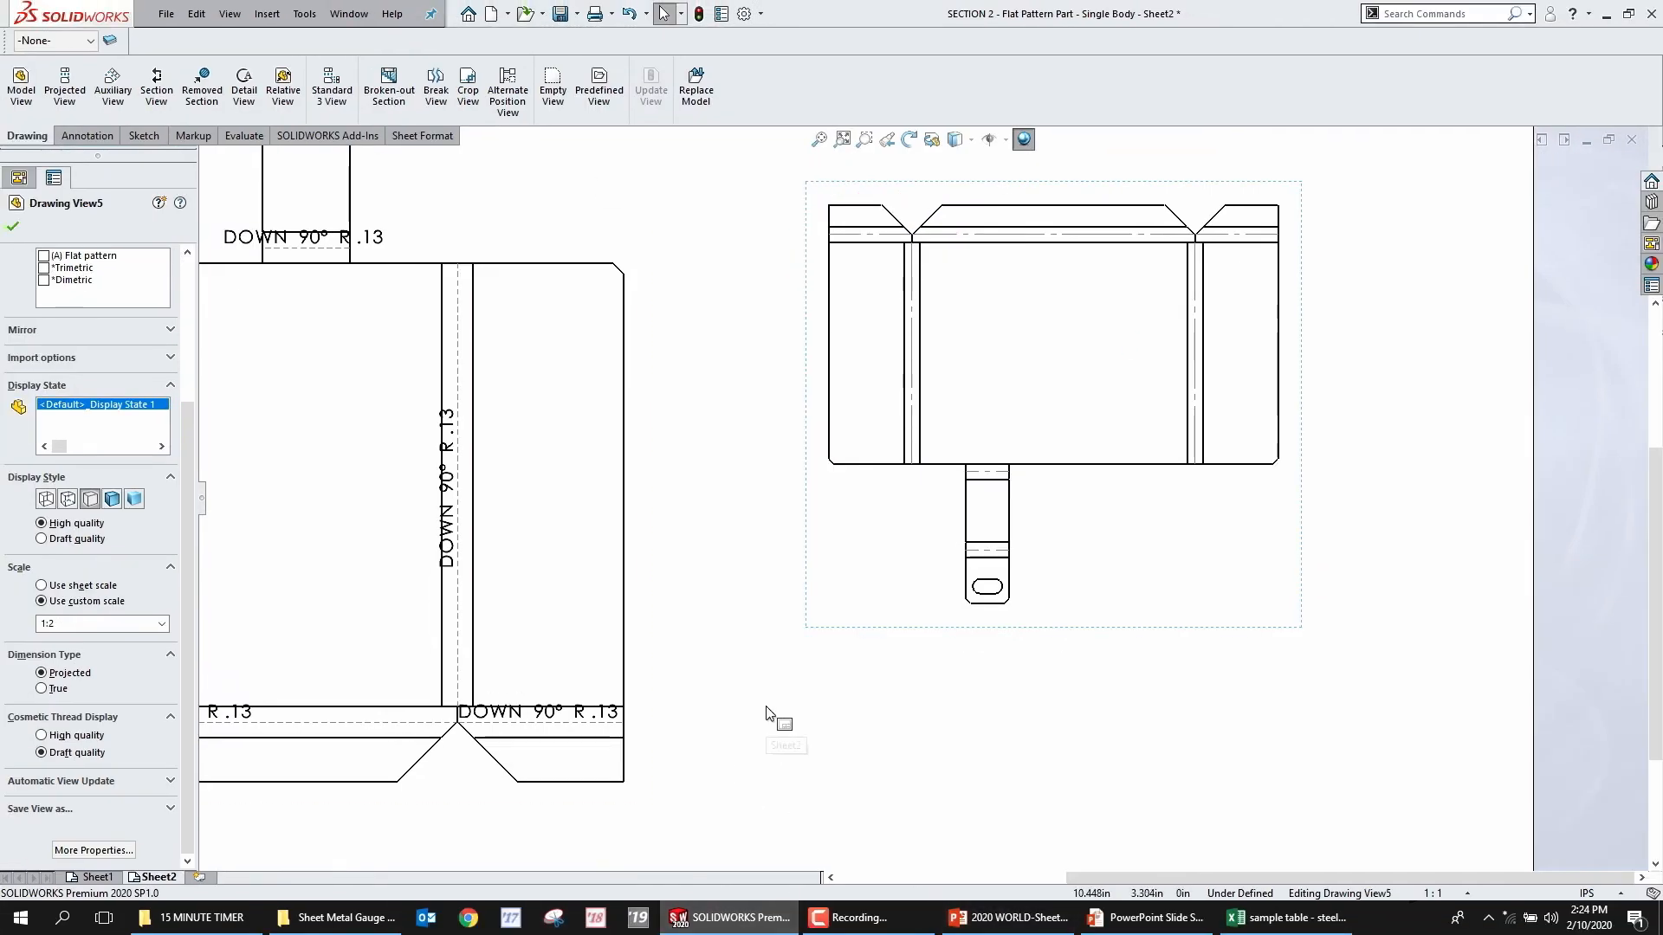
Switch to the part and activate the DefaultSM-FLAT-PATTERN configuration to examine a notched corner up close
{"action": "key", "text": "ctrl+Tab"}
{"action": "left_click", "coordinate": [679, 393]}
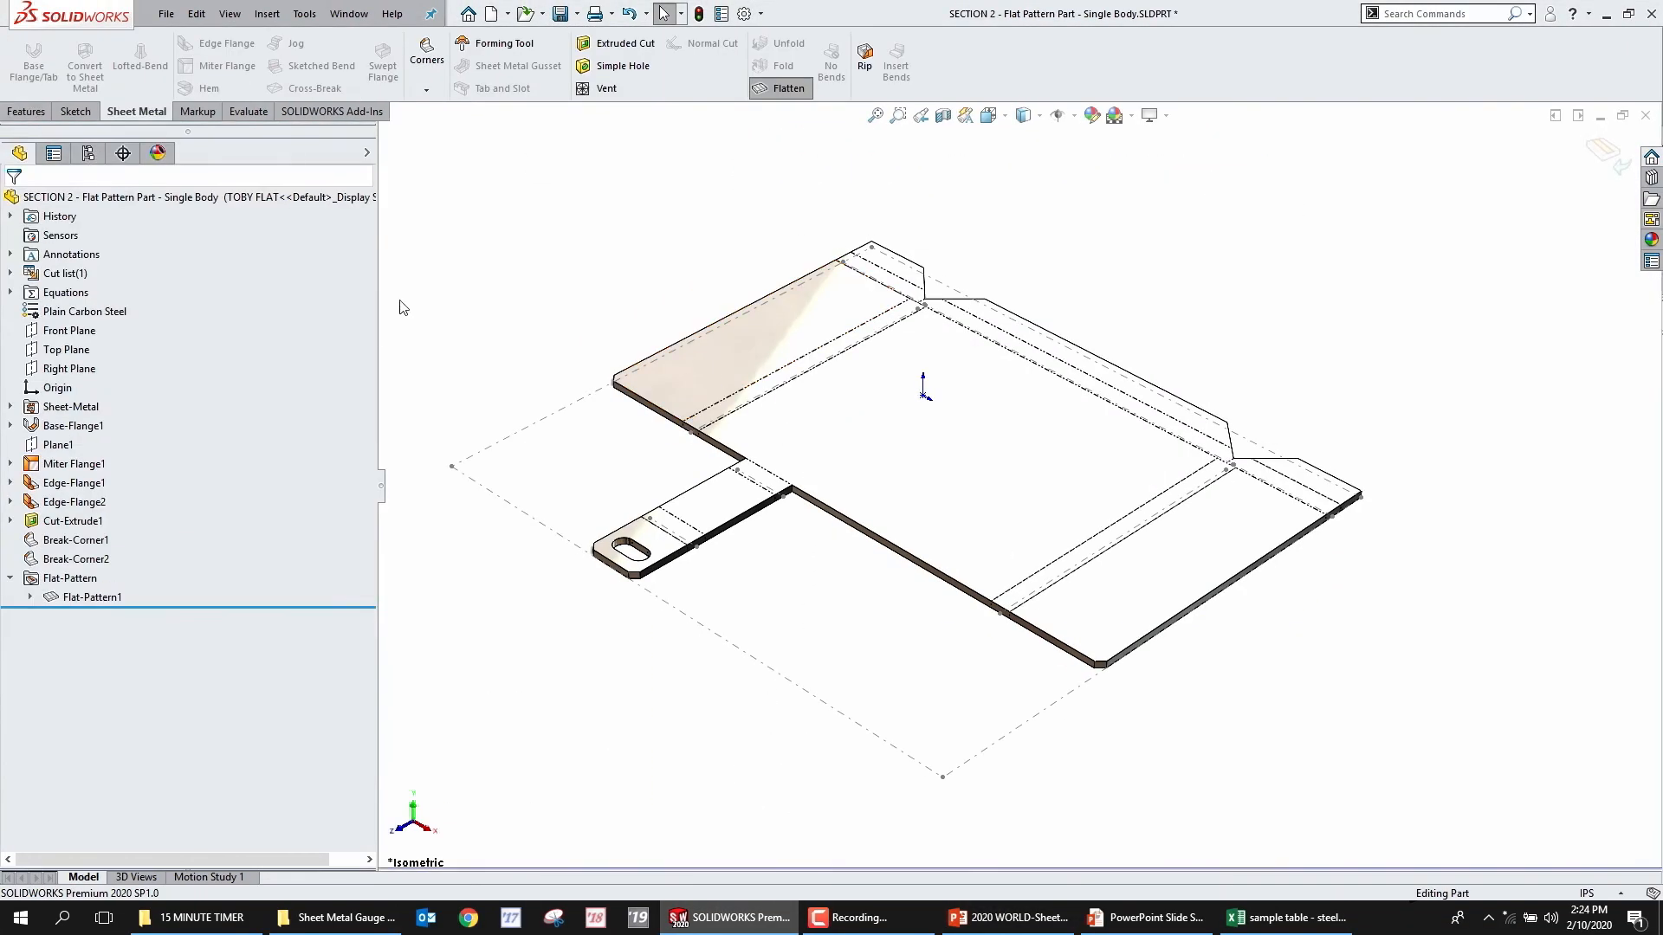
{"action": "left_click", "coordinate": [90, 155]}
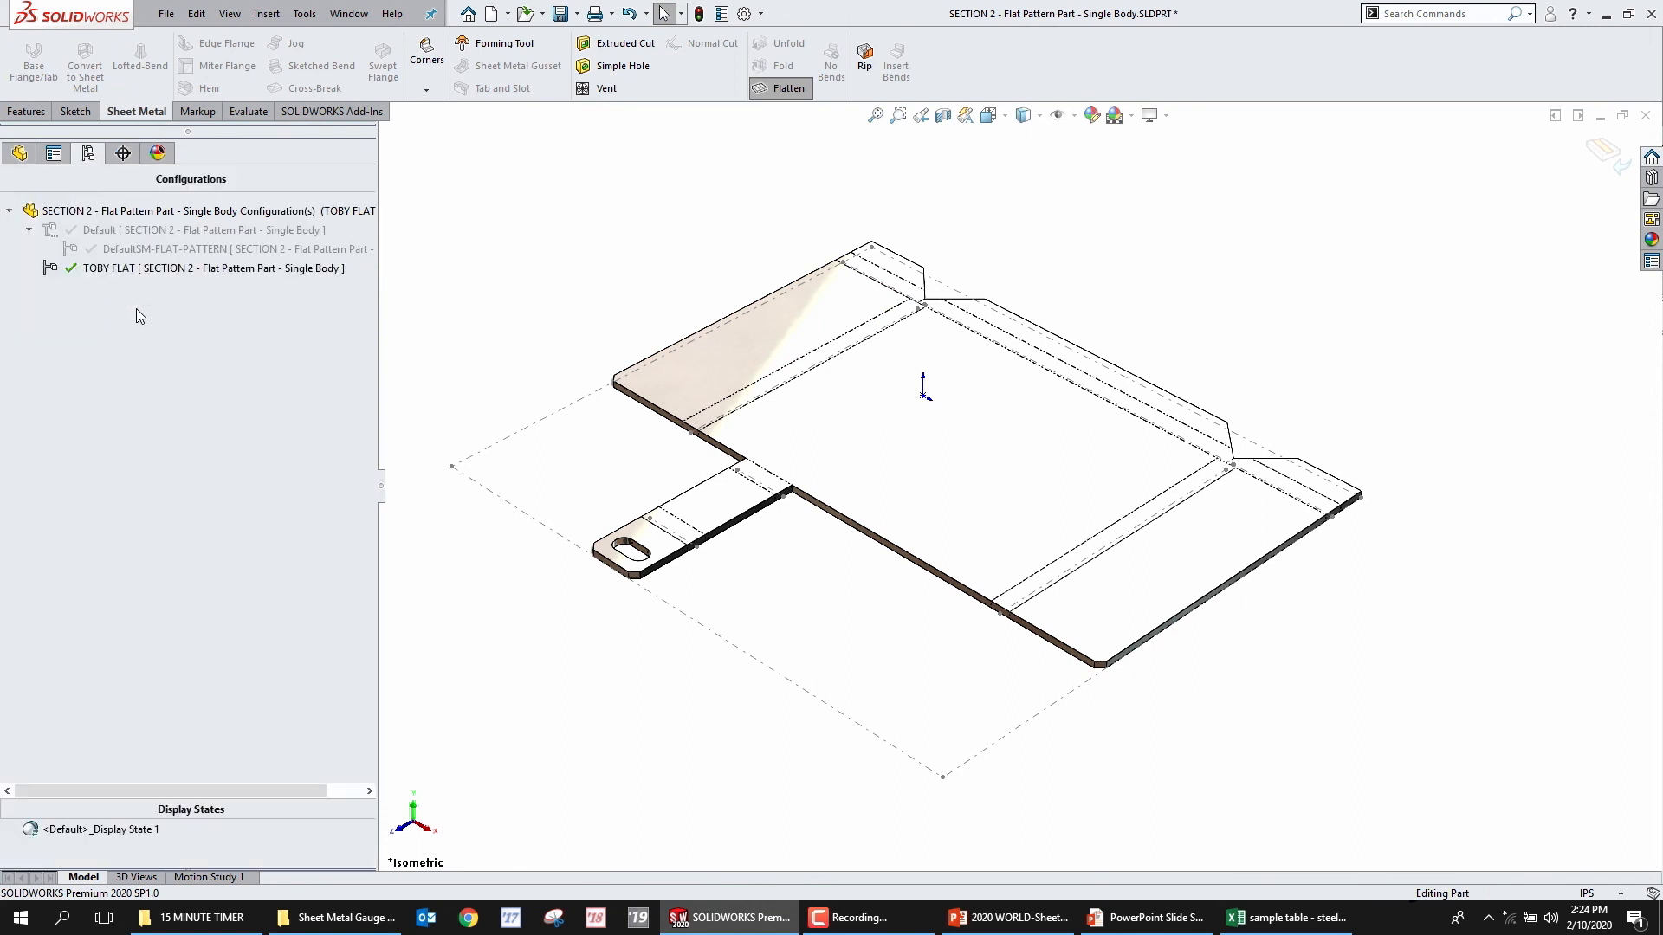
{"action": "double_click", "coordinate": [134, 231]}
{"action": "middle_click_drag", "start_coordinate": [1317, 583], "coordinate": [908, 590]}
{"action": "scroll", "coordinate": [907, 590], "scroll_direction": "down", "scroll_amount": 5}
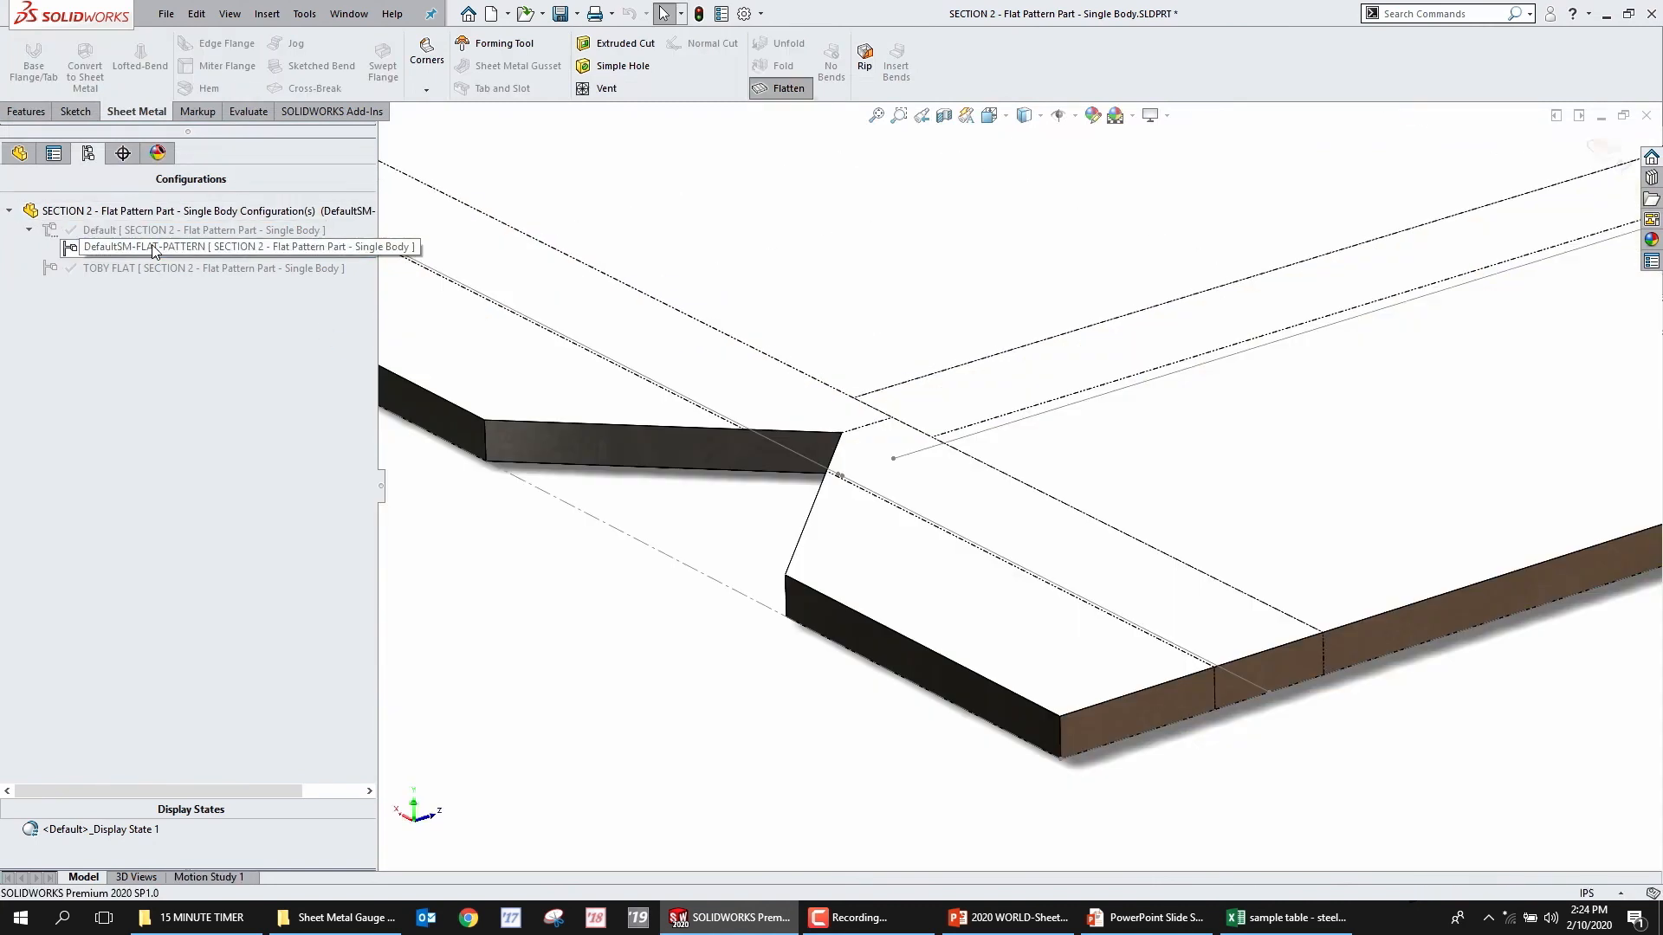
Activate the Default configuration and return to DefaultSM-FLAT-PATTERN to compare the corner folded and flattened
{"action": "double_click", "coordinate": [135, 233]}
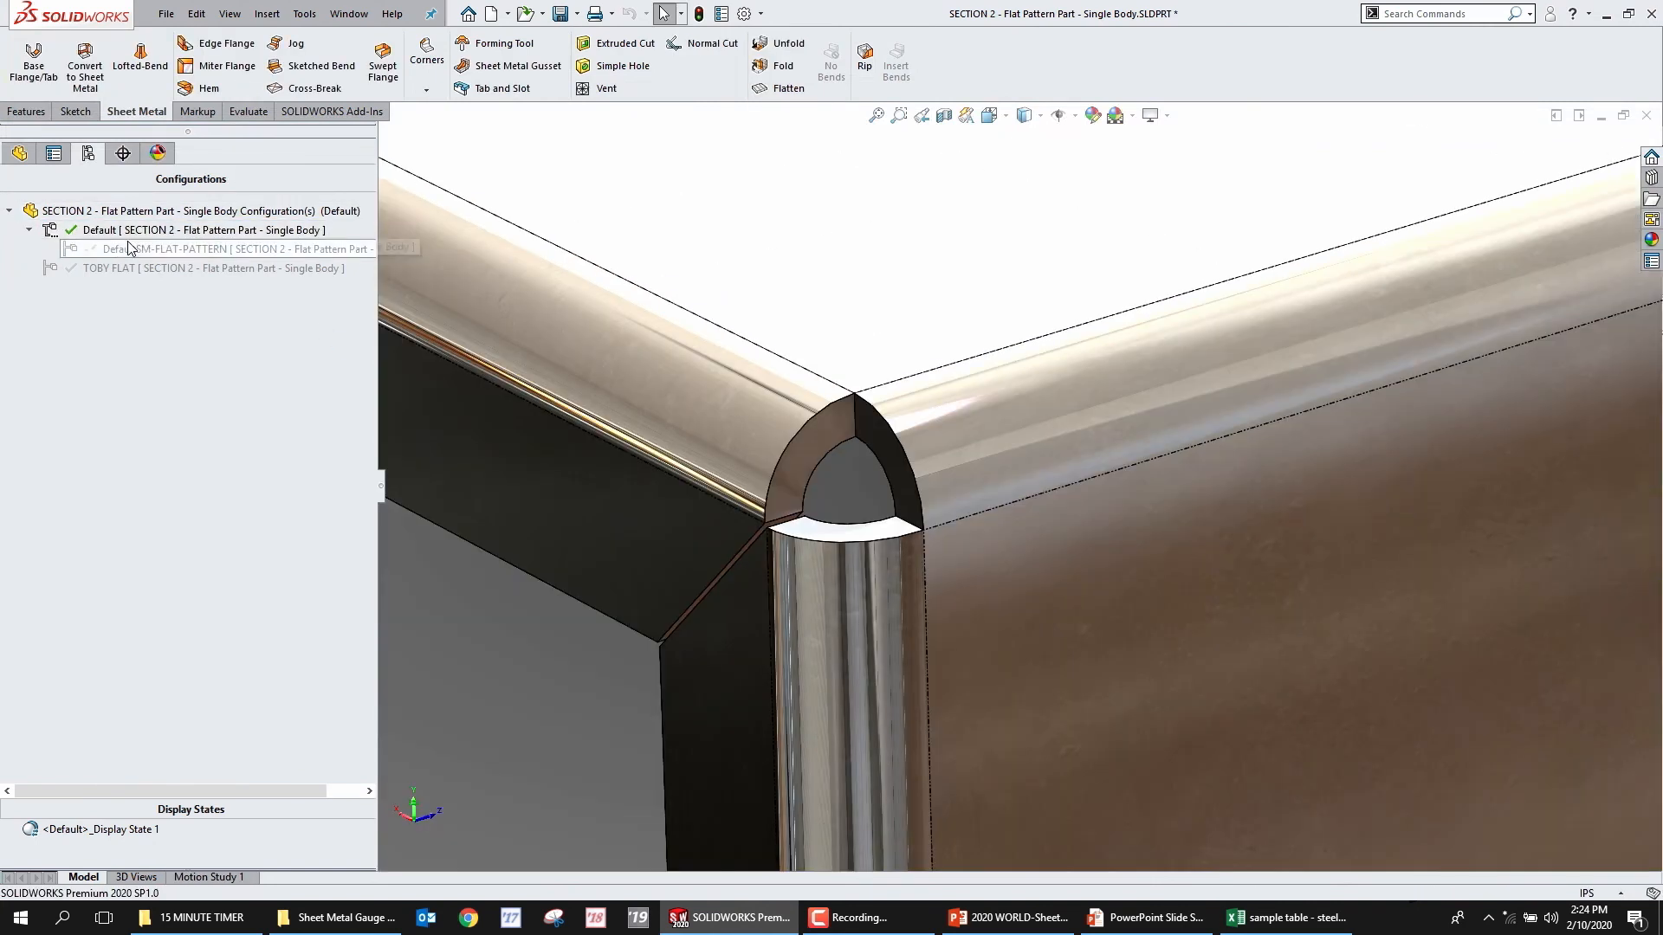
{"action": "double_click", "coordinate": [130, 249]}
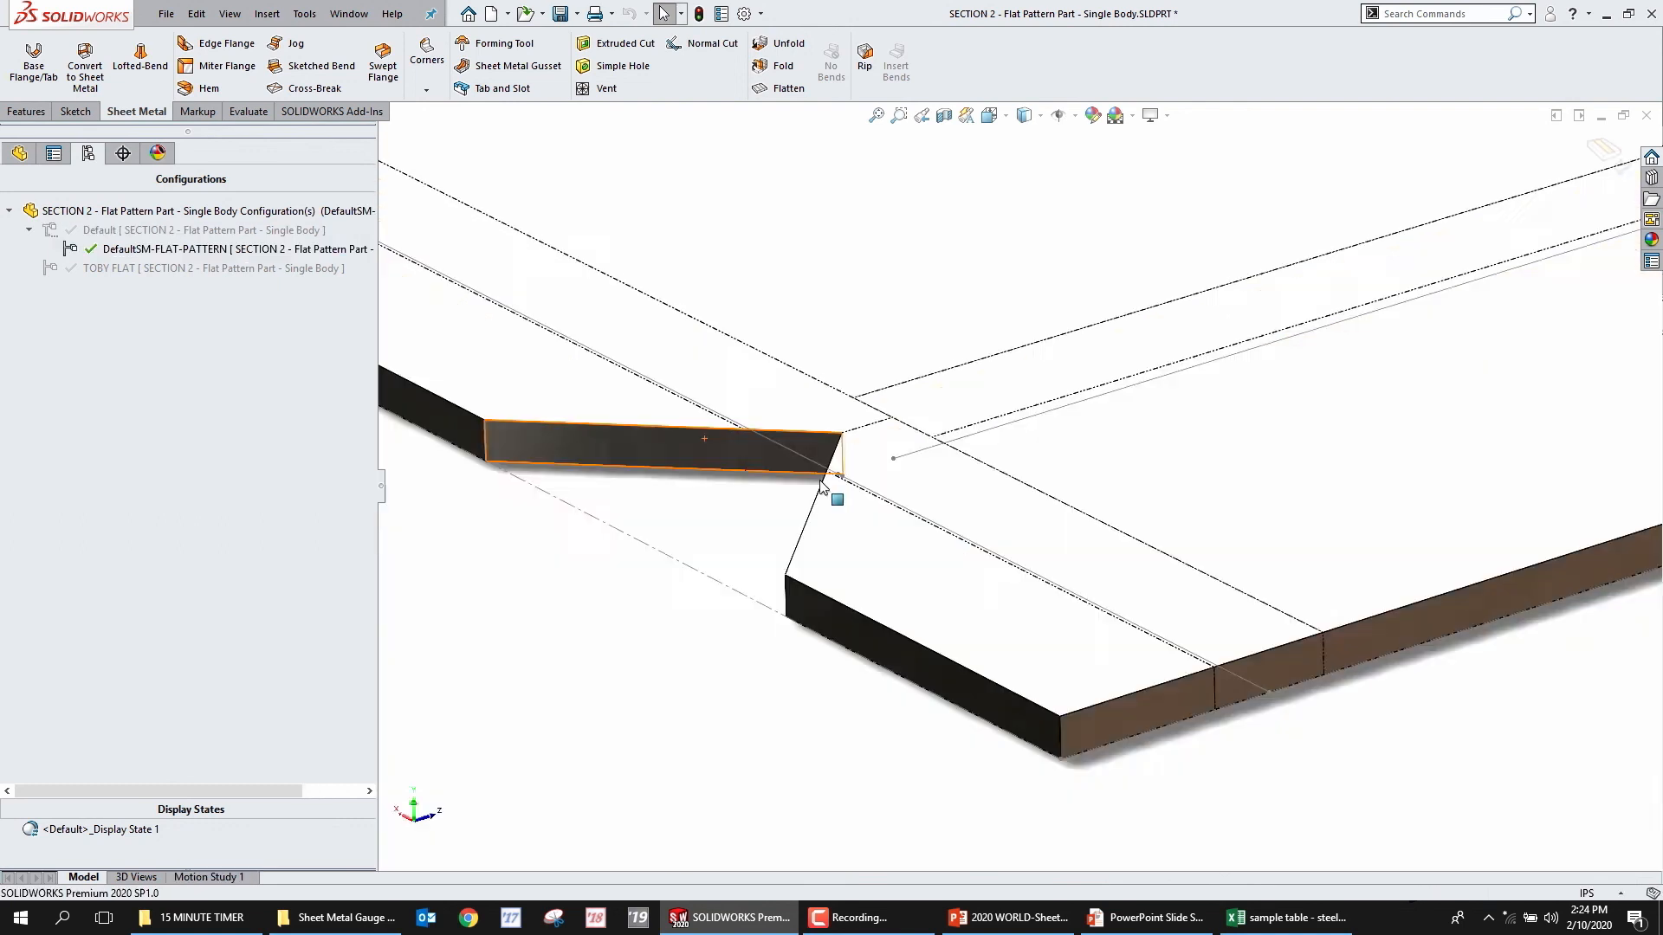
{"action": "scroll", "coordinate": [918, 506], "scroll_direction": "down", "scroll_amount": 3}
{"action": "scroll", "coordinate": [918, 507], "scroll_direction": "down", "scroll_amount": 2}
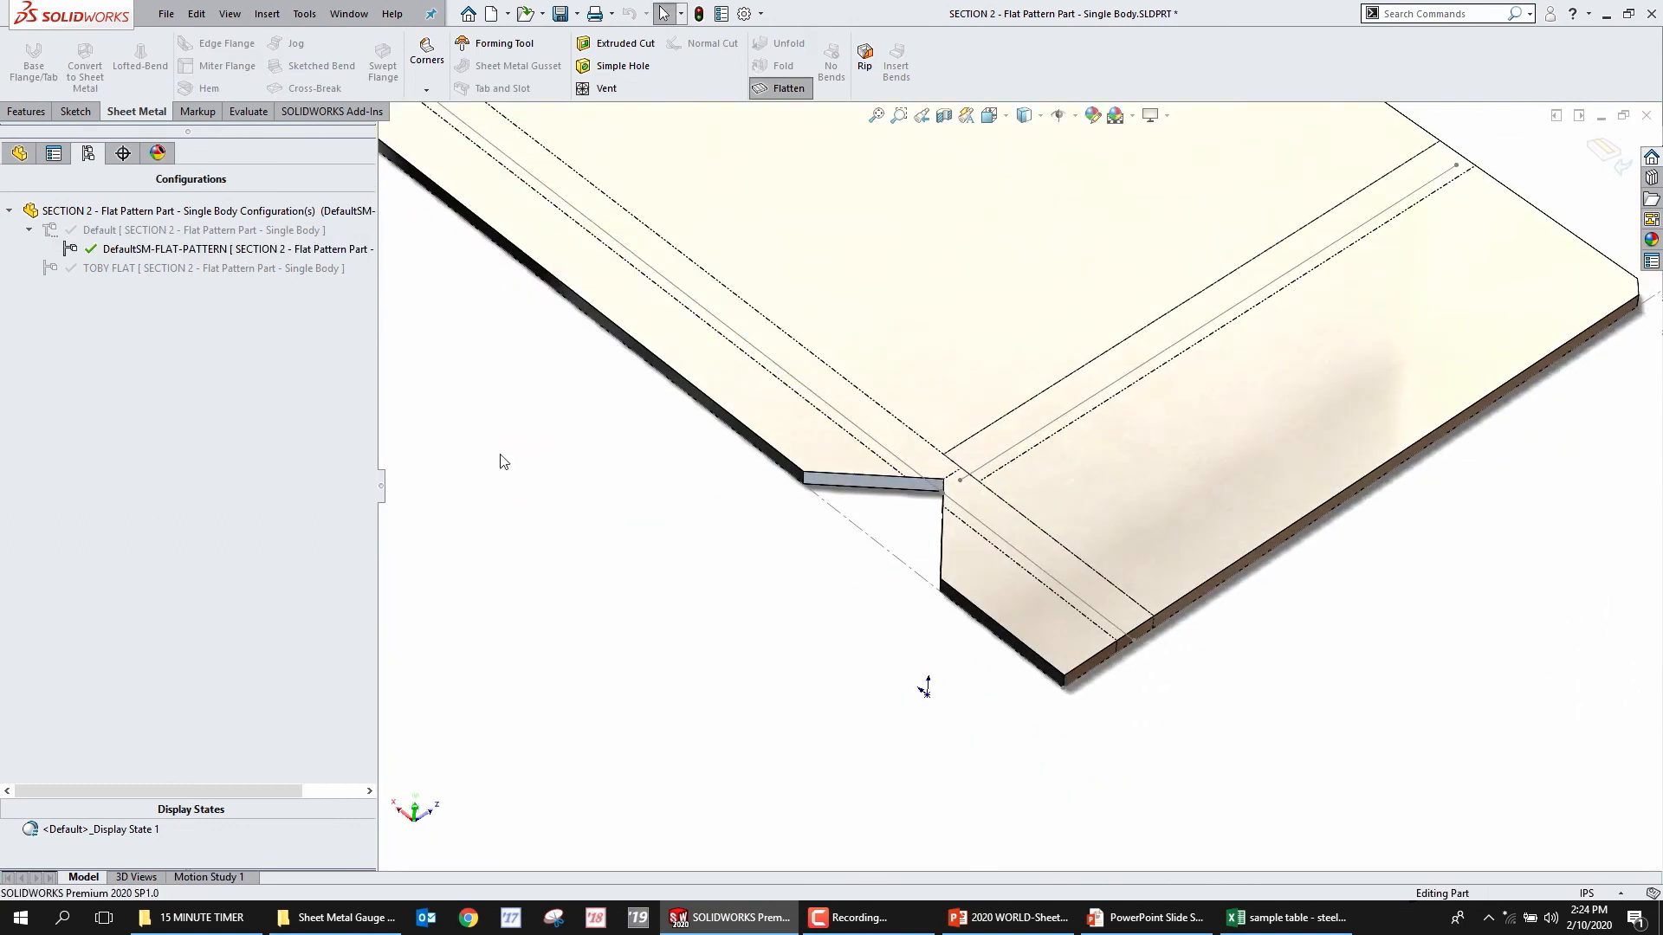
Open the Flat-Pattern1 feature's definition and review its corner treatment and bend options
{"action": "left_click", "coordinate": [19, 154]}
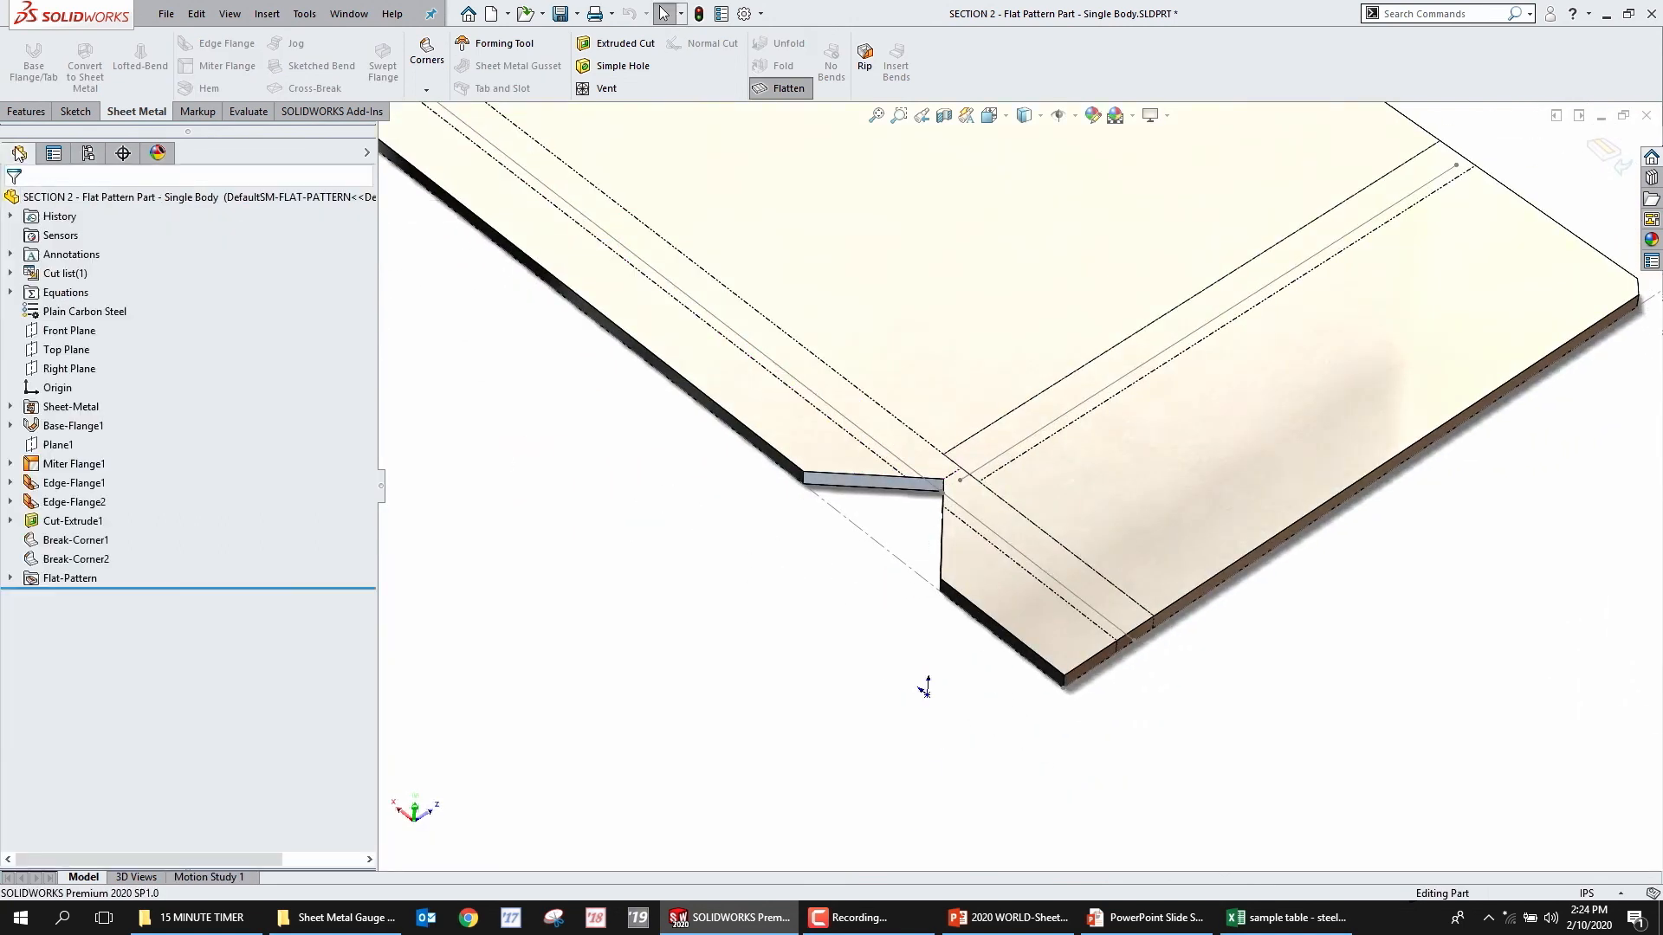
{"action": "left_click", "coordinate": [11, 578]}
{"action": "left_click_drag", "start_coordinate": [28, 604], "coordinate": [123, 618]}
{"action": "left_click_drag", "start_coordinate": [245, 597], "coordinate": [281, 590]}
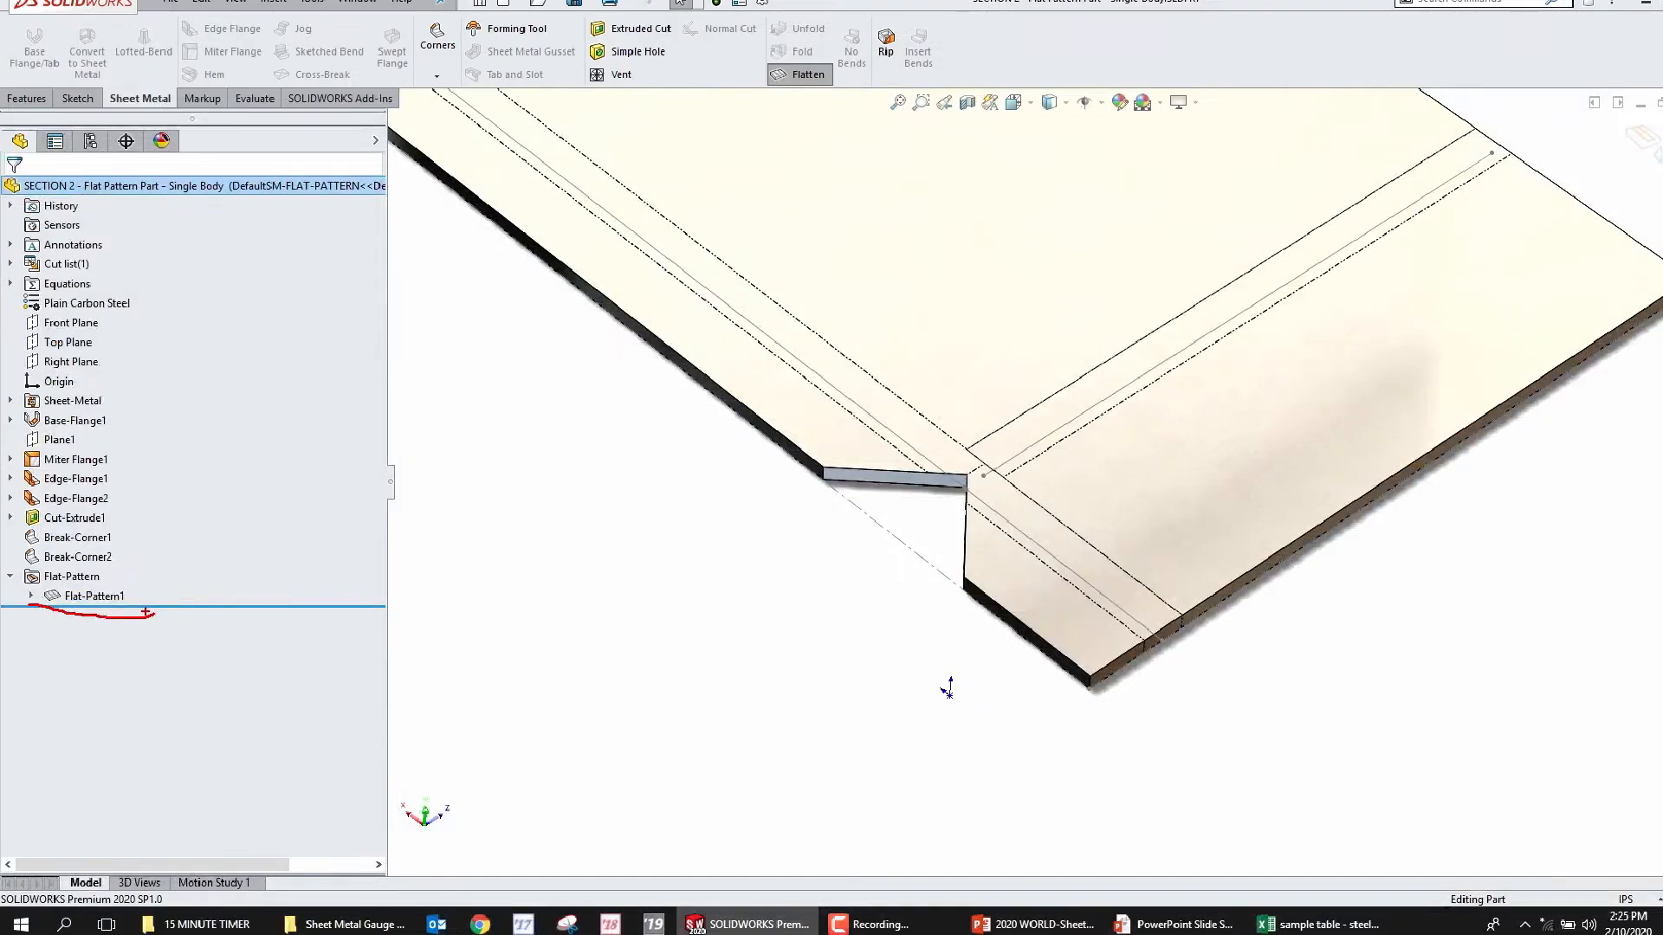
{"action": "right_click", "coordinate": [188, 558]}
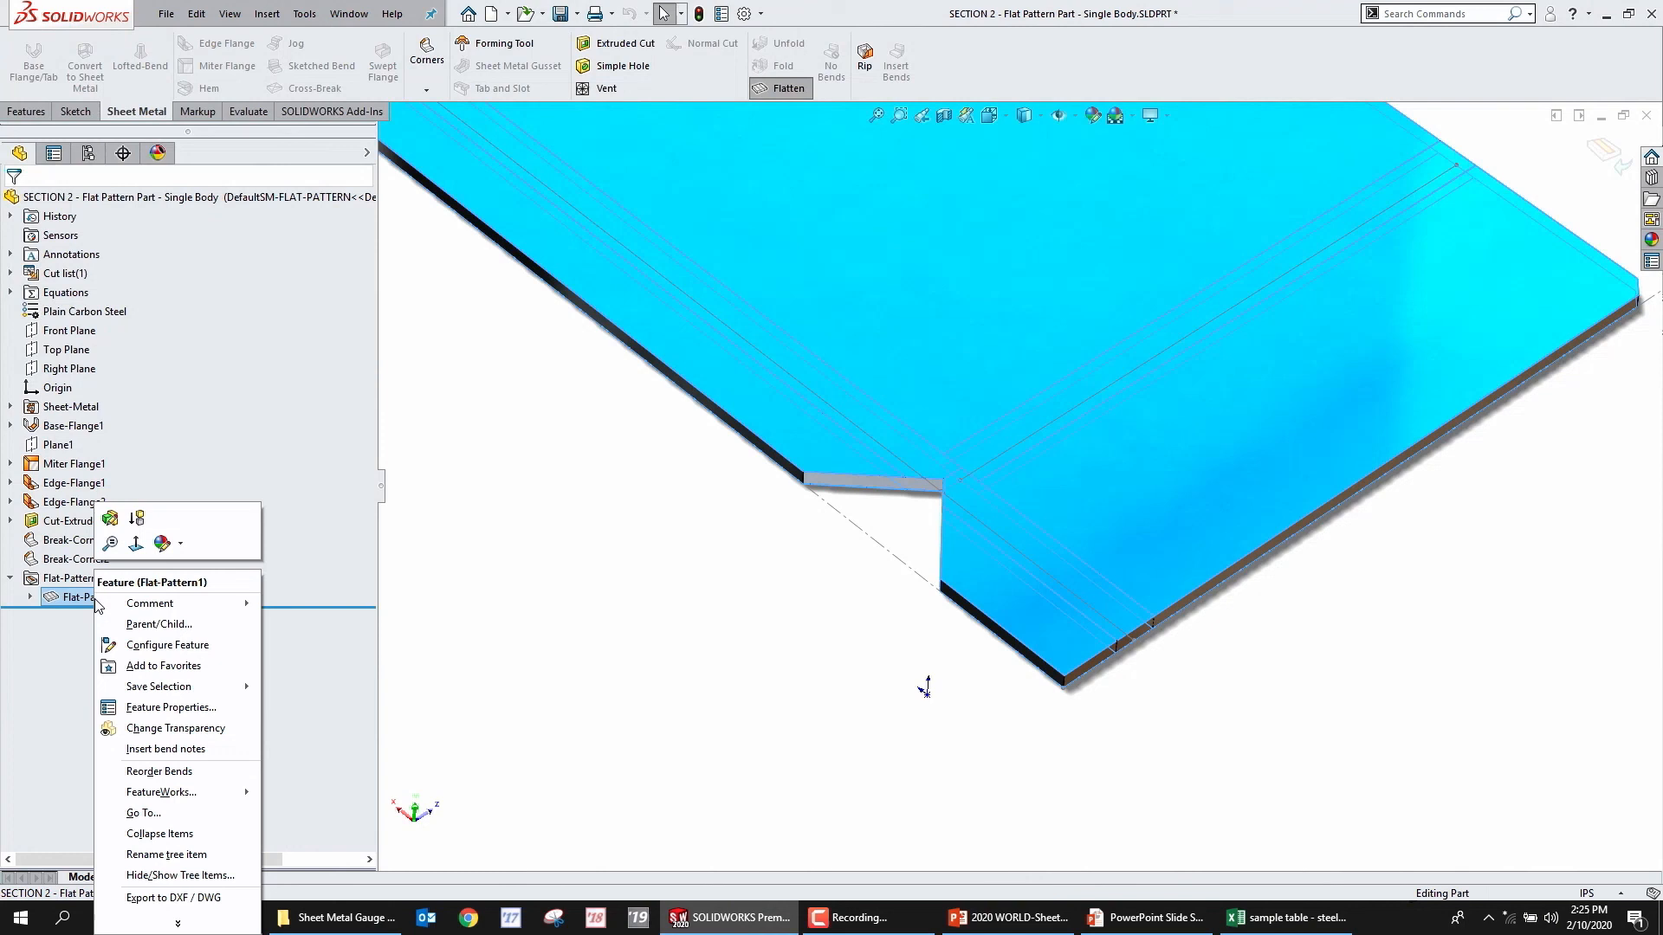
{"action": "left_click", "coordinate": [110, 520]}
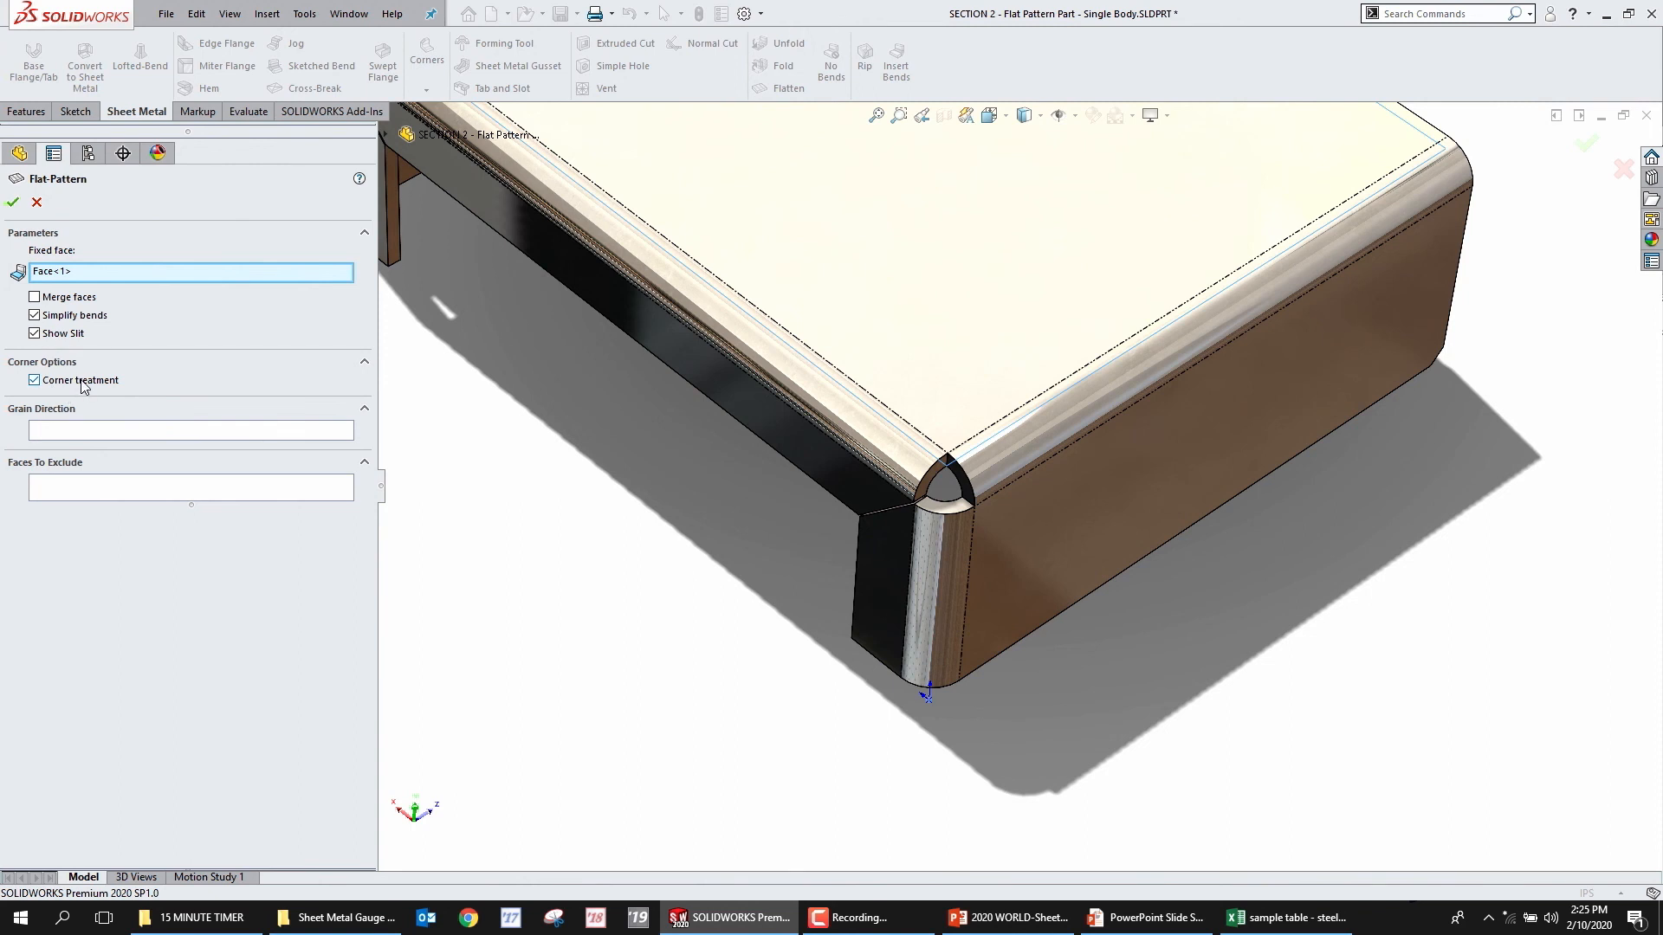
{"action": "left_click", "coordinate": [14, 203]}
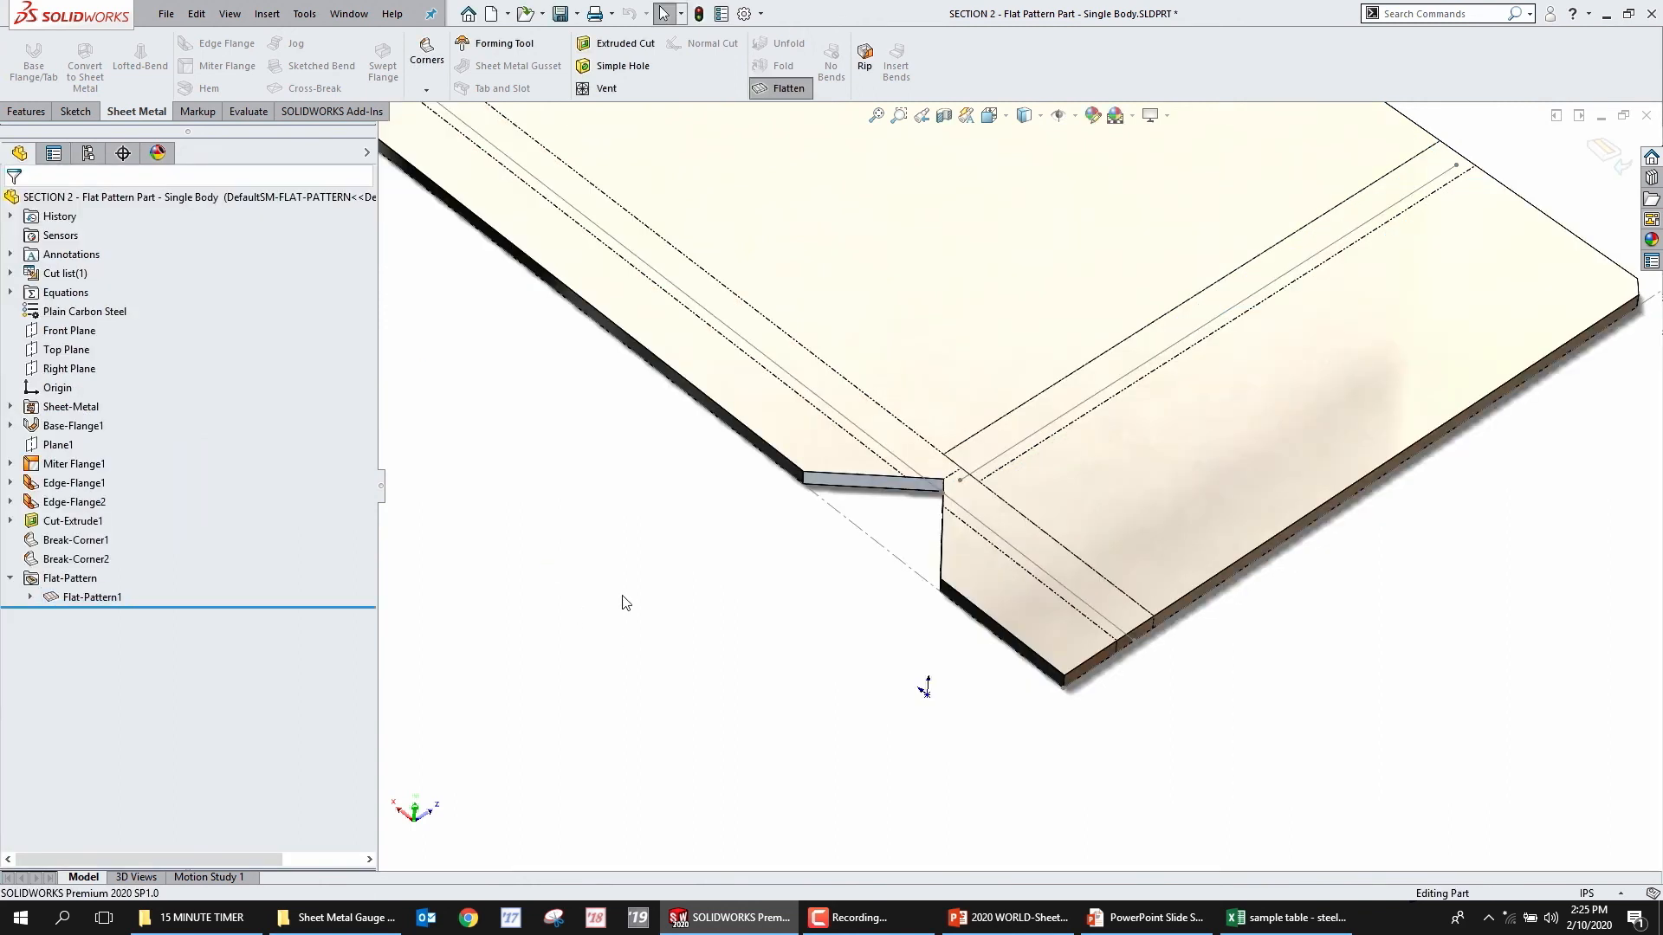
Apply a Corner-Trim with circular relief to the two notched corners and both inner corners of the slotted tab
{"action": "left_click", "coordinate": [426, 90]}
{"action": "left_click", "coordinate": [459, 111]}
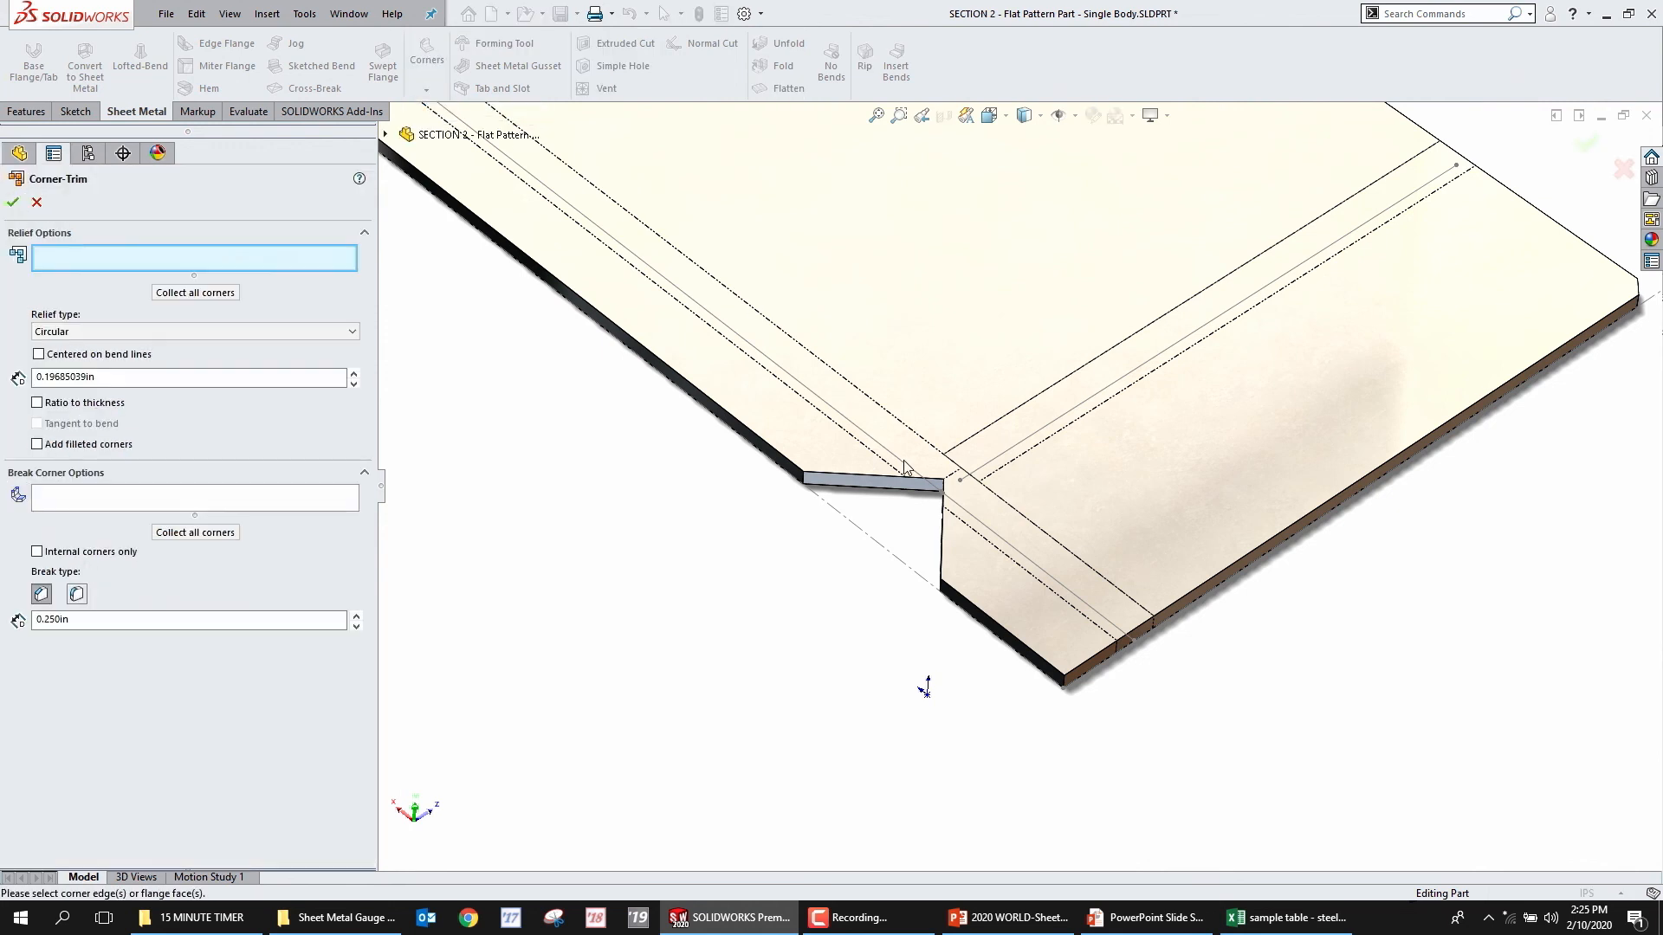
{"action": "left_click", "coordinate": [946, 487]}
{"action": "scroll", "coordinate": [953, 484], "scroll_direction": "up", "scroll_amount": 3}
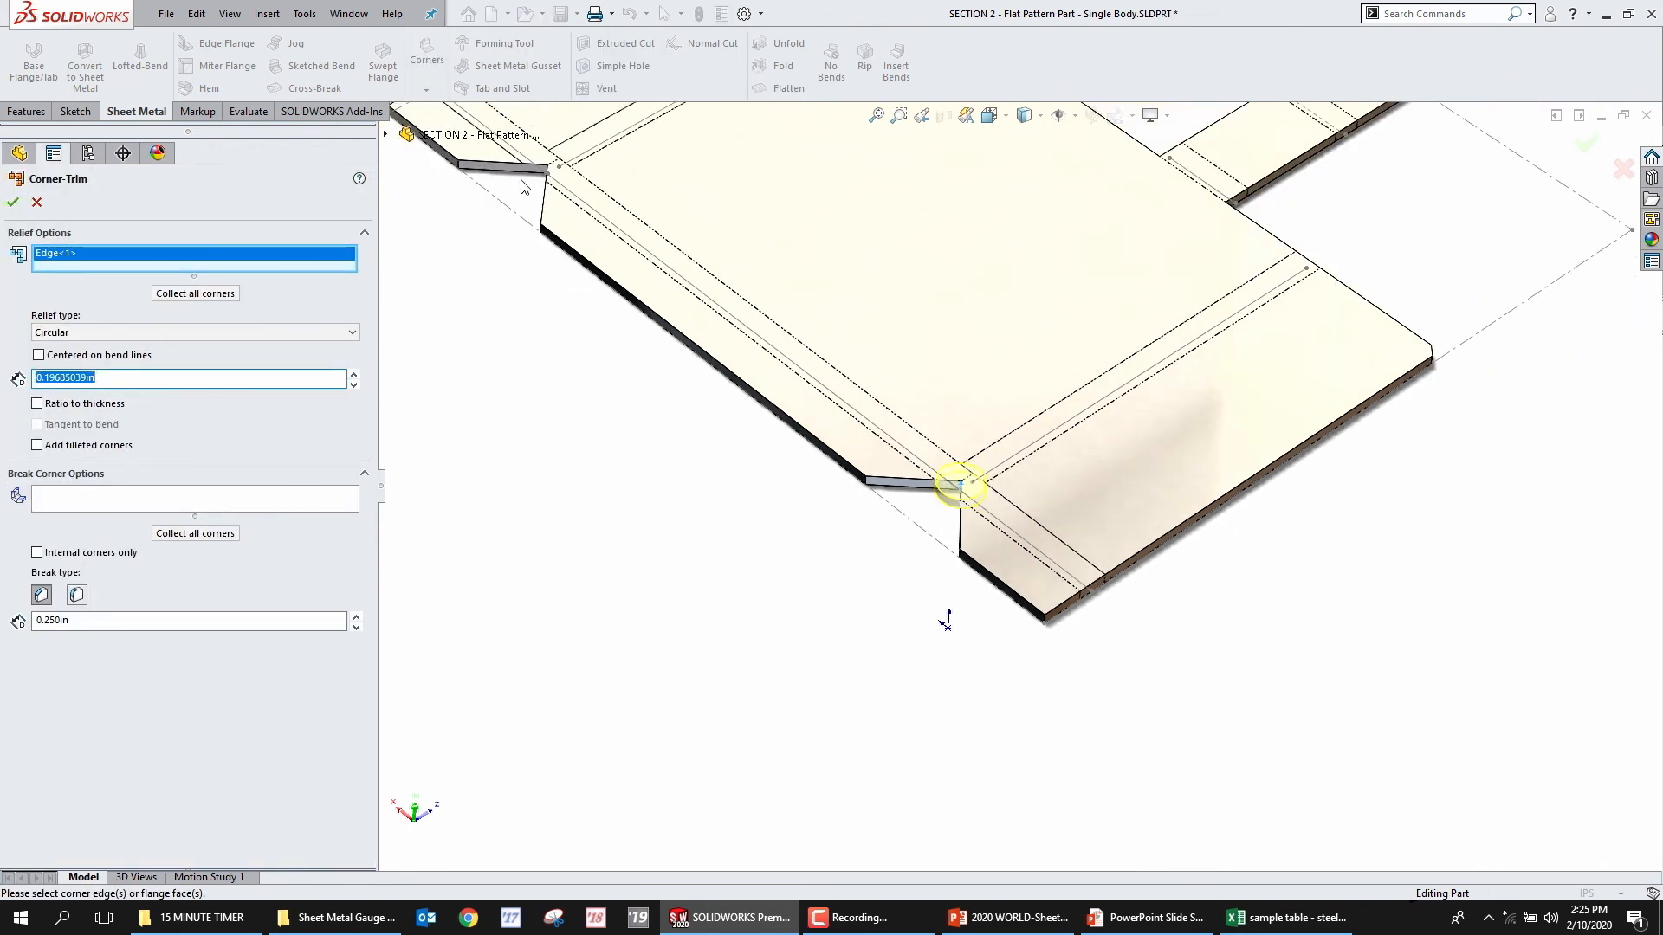
{"action": "left_click", "coordinate": [548, 171]}
{"action": "scroll", "coordinate": [1018, 483], "scroll_direction": "up", "scroll_amount": 3}
{"action": "scroll", "coordinate": [1072, 306], "scroll_direction": "down", "scroll_amount": 4}
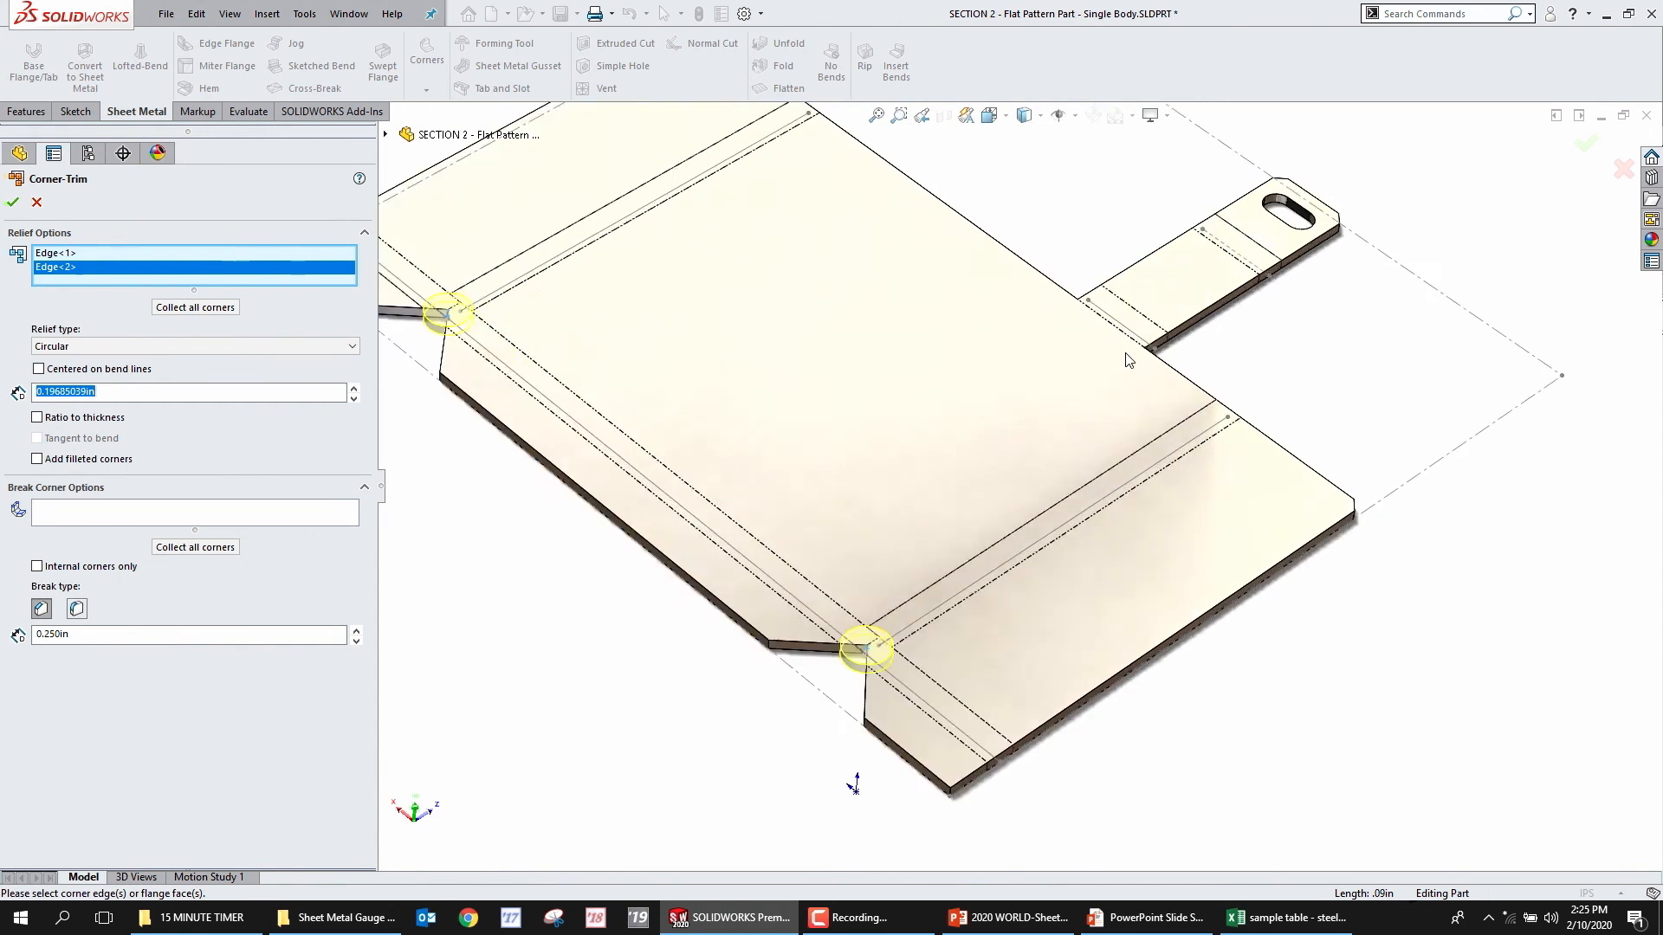
{"action": "left_click", "coordinate": [1076, 300]}
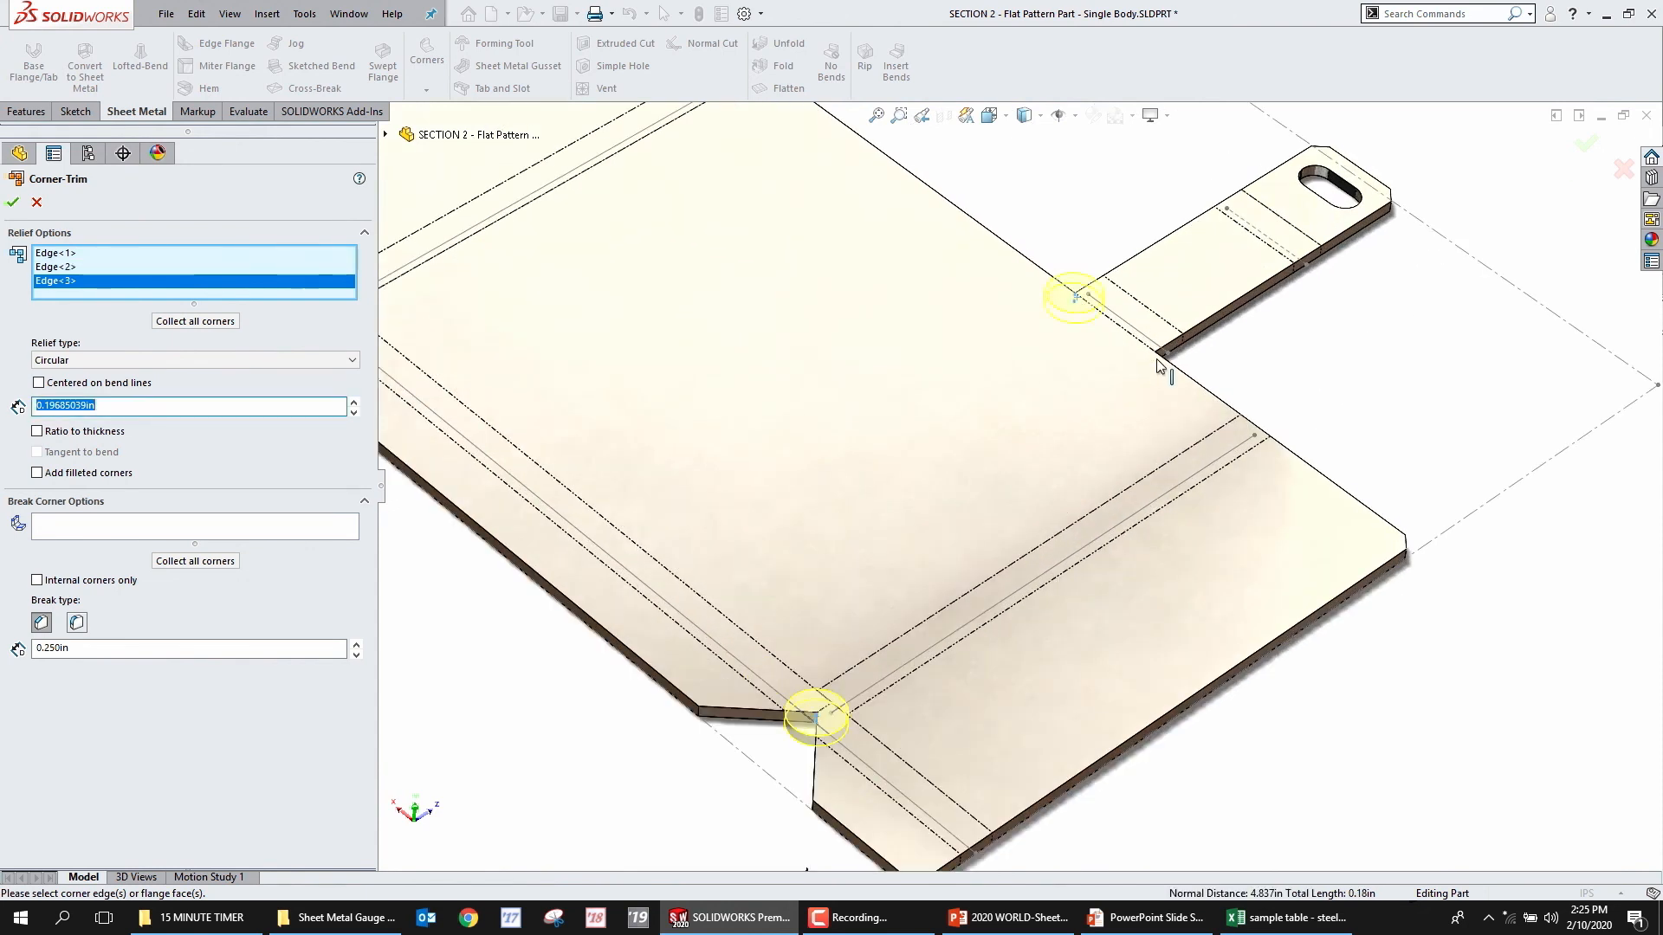
{"action": "left_click", "coordinate": [1158, 361]}
{"action": "left_click", "coordinate": [1586, 144]}
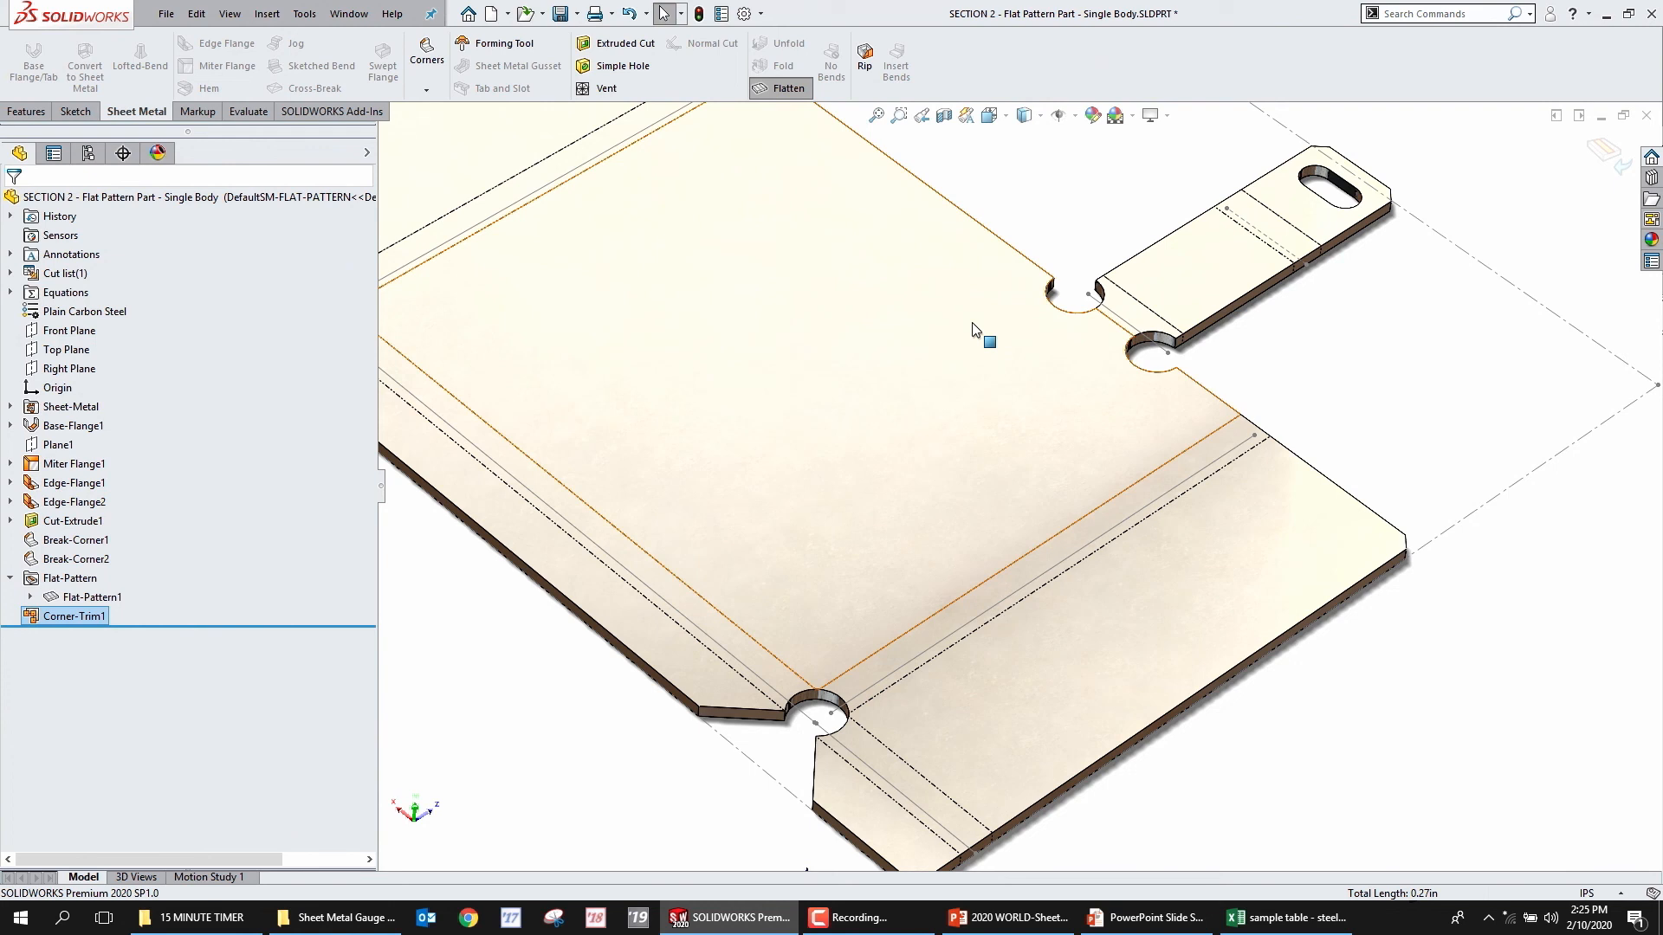
Fold and re-flatten the part to check how the corner trim behaves in each state
{"action": "left_click", "coordinate": [760, 89]}
{"action": "left_click", "coordinate": [761, 89]}
{"action": "left_click", "coordinate": [760, 90]}
{"action": "middle_click_drag", "start_coordinate": [1343, 545], "coordinate": [1171, 341]}
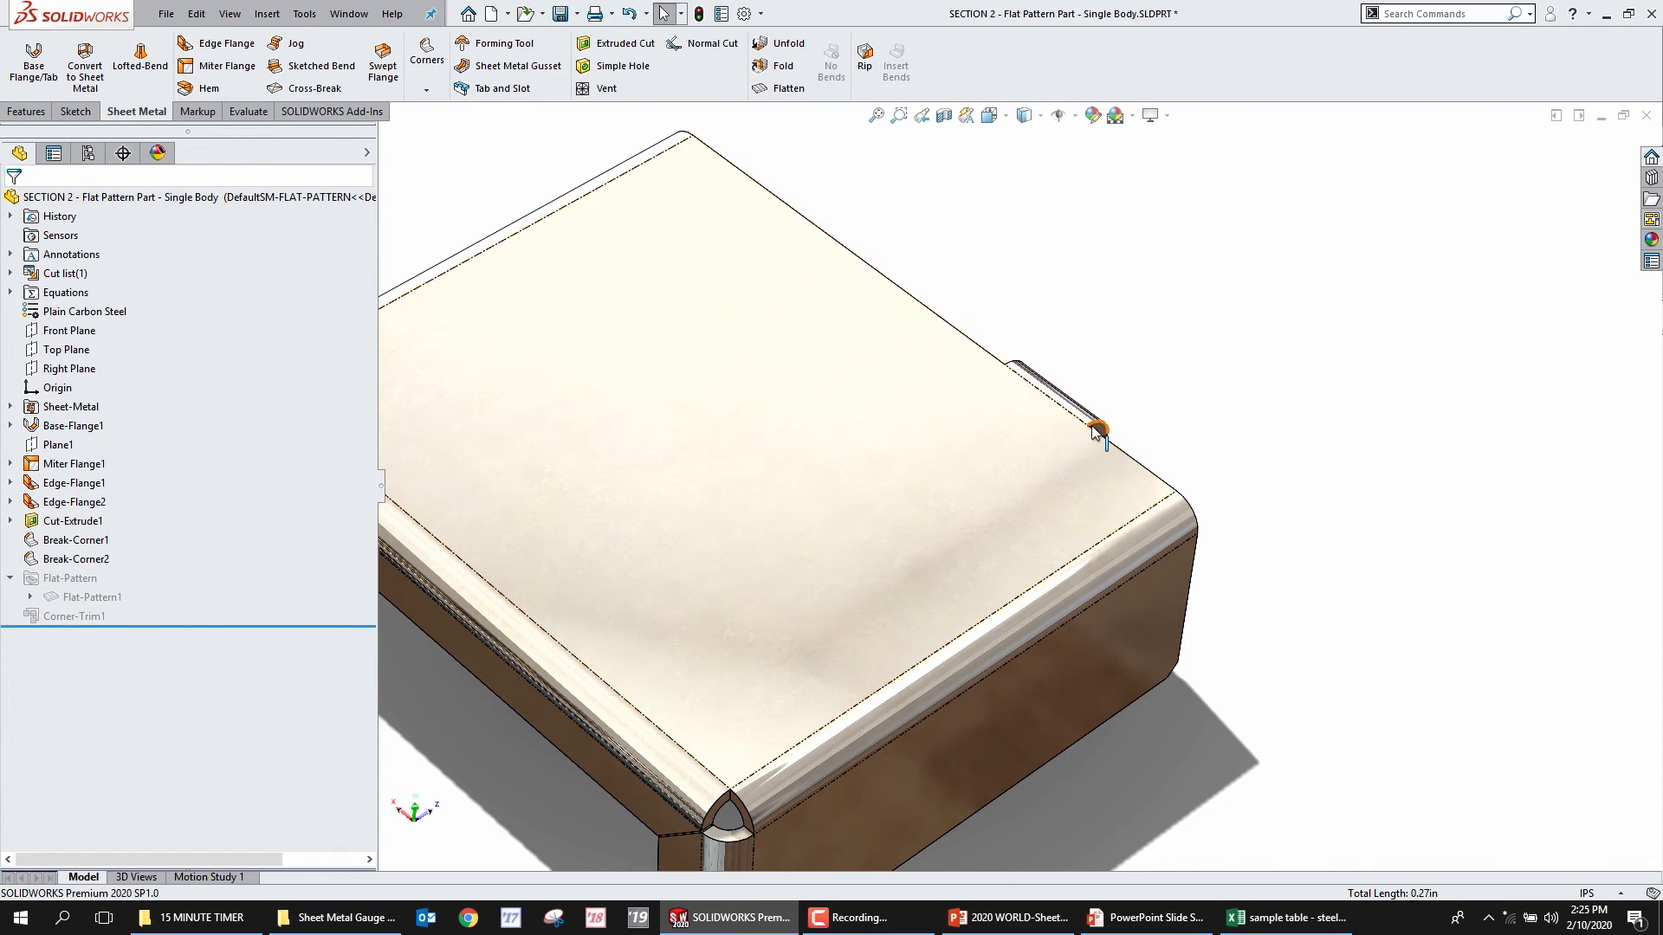
{"action": "left_click", "coordinate": [782, 87]}
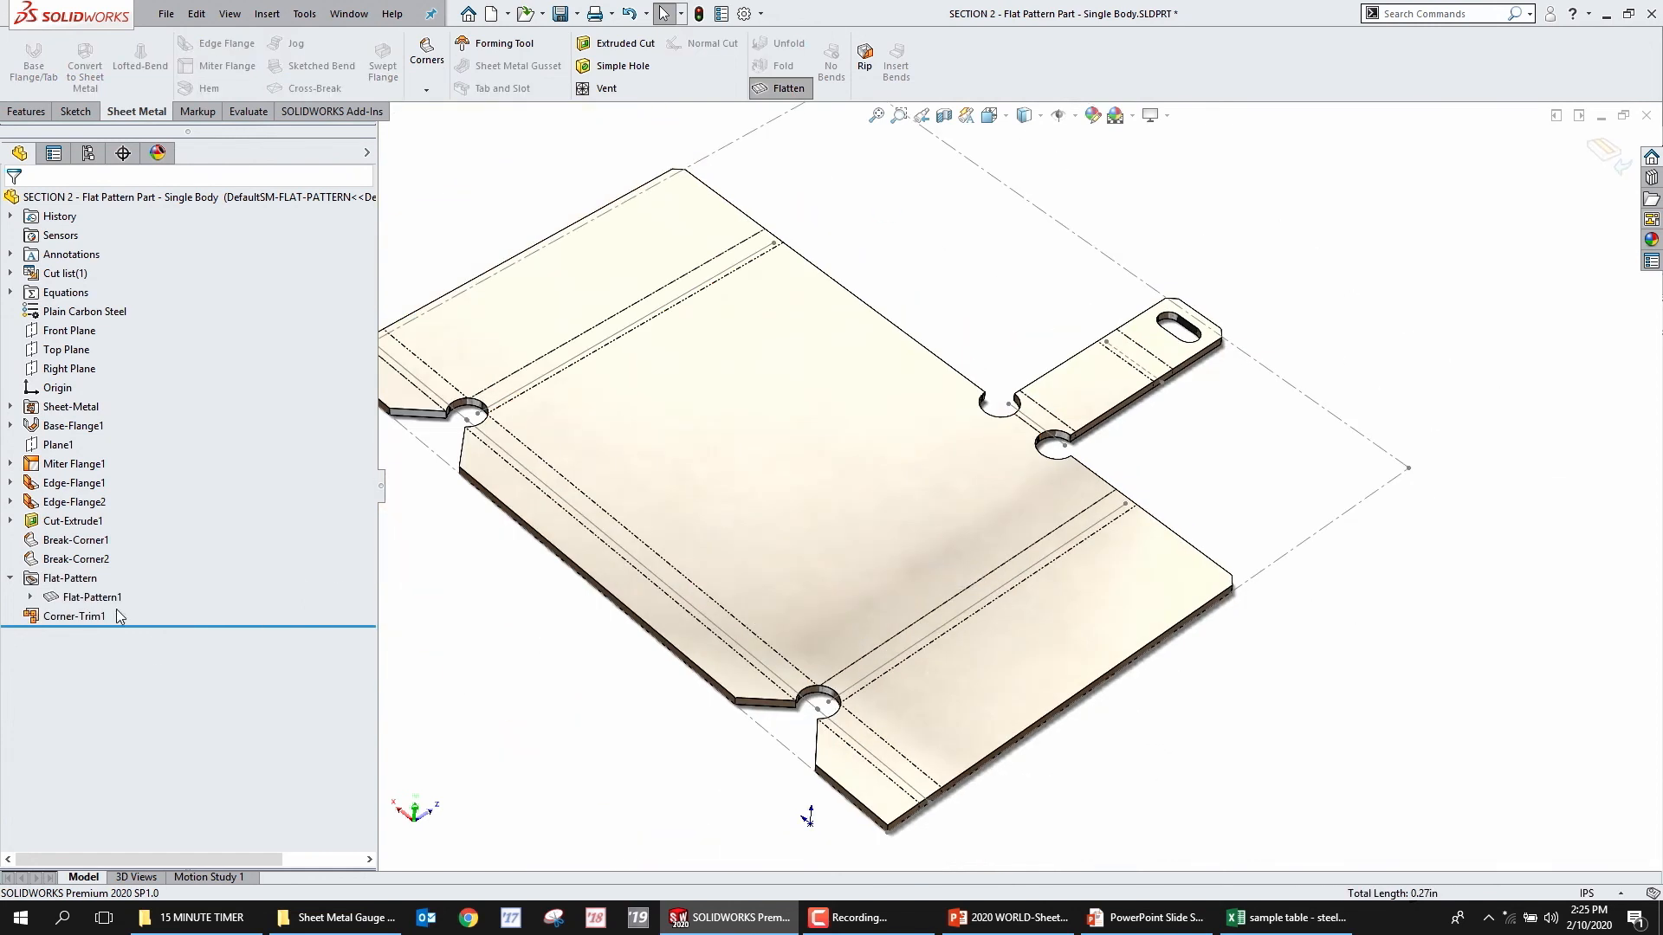
Delete the Corner-Trim1 feature from the part
{"action": "right_click", "coordinate": [83, 615]}
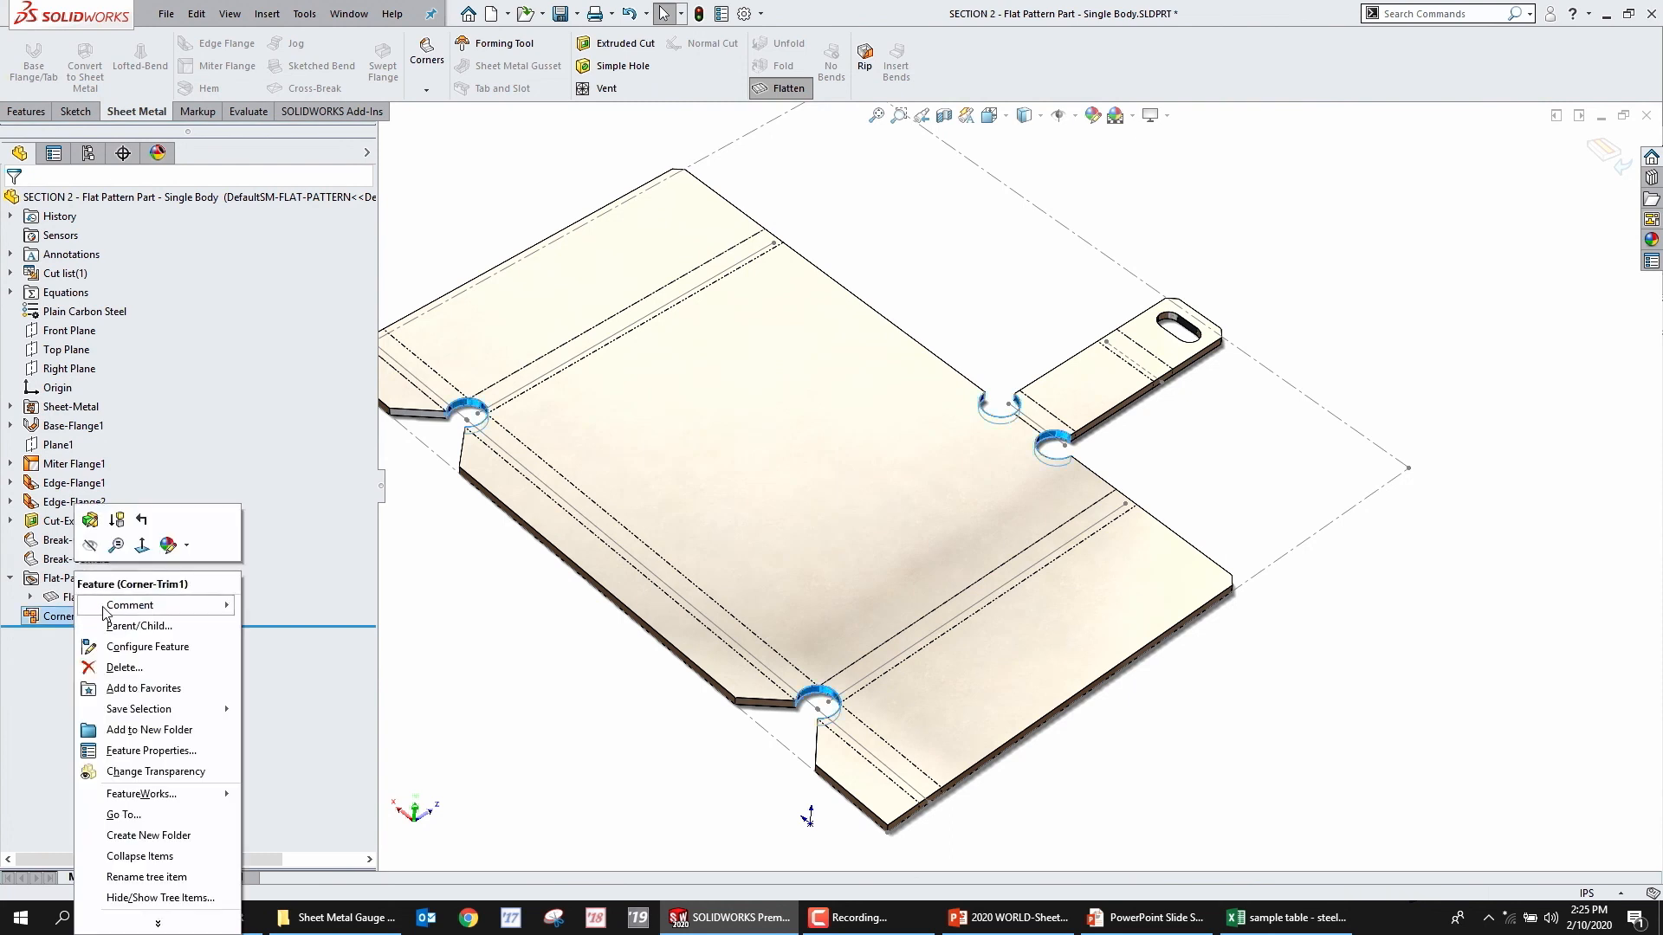
{"action": "left_click", "coordinate": [123, 667]}
{"action": "left_click", "coordinate": [939, 373]}
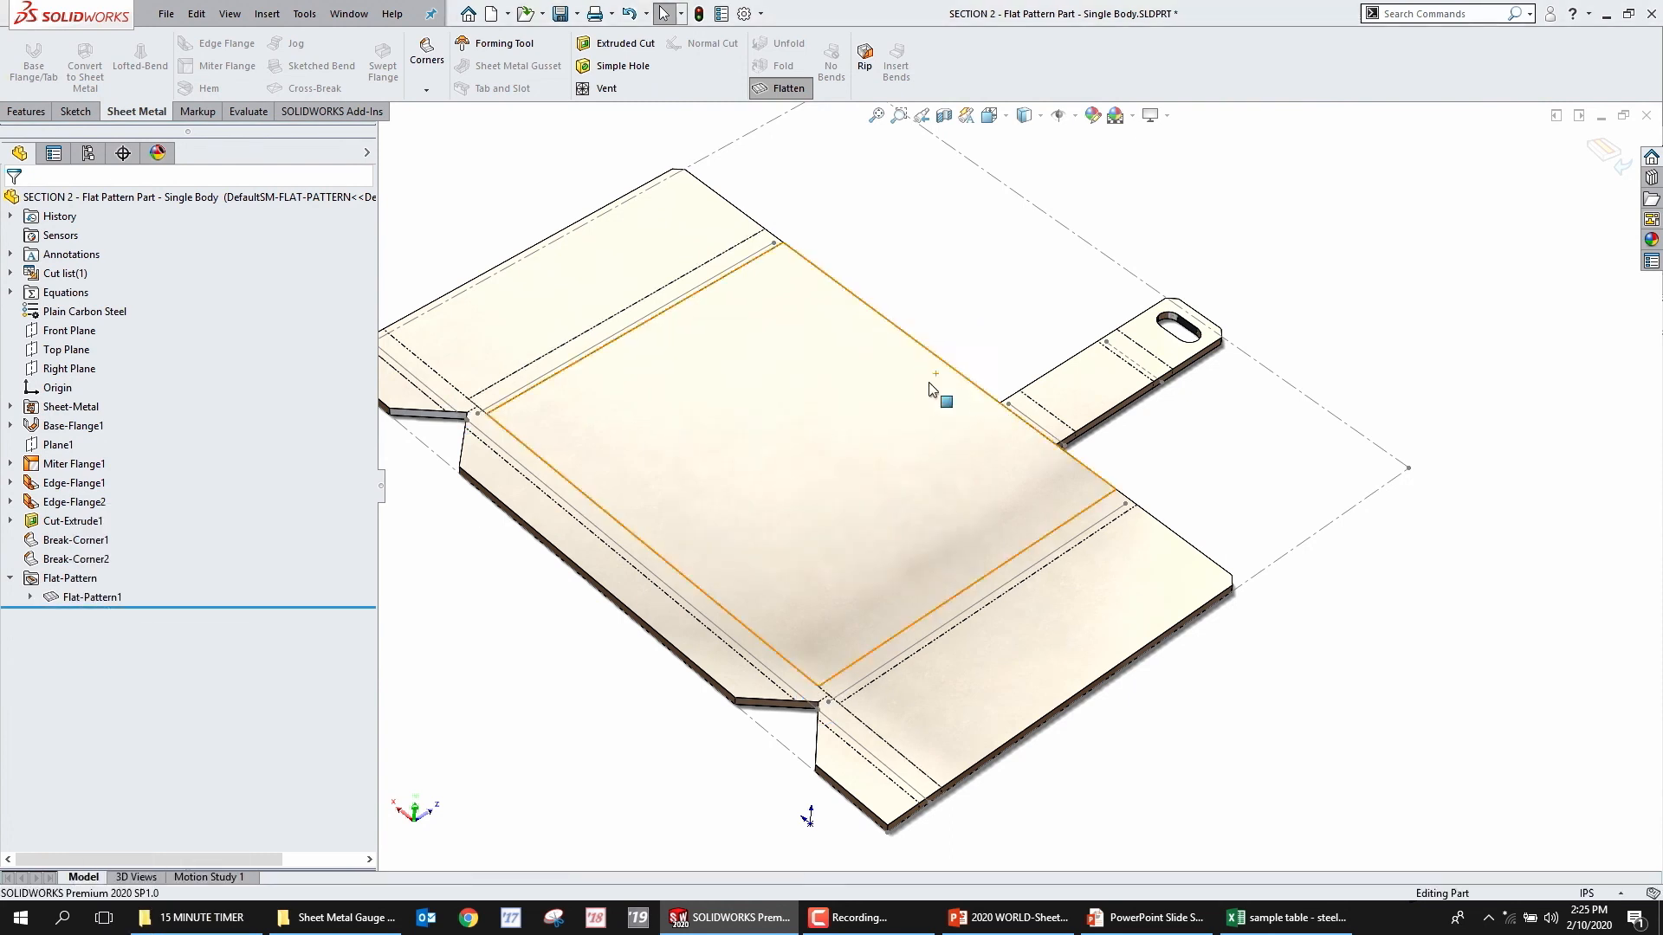
Turn off Corner treatment in the Flat-Pattern1 feature and inspect the notched corner of the flattened part
{"action": "right_click", "coordinate": [91, 596]}
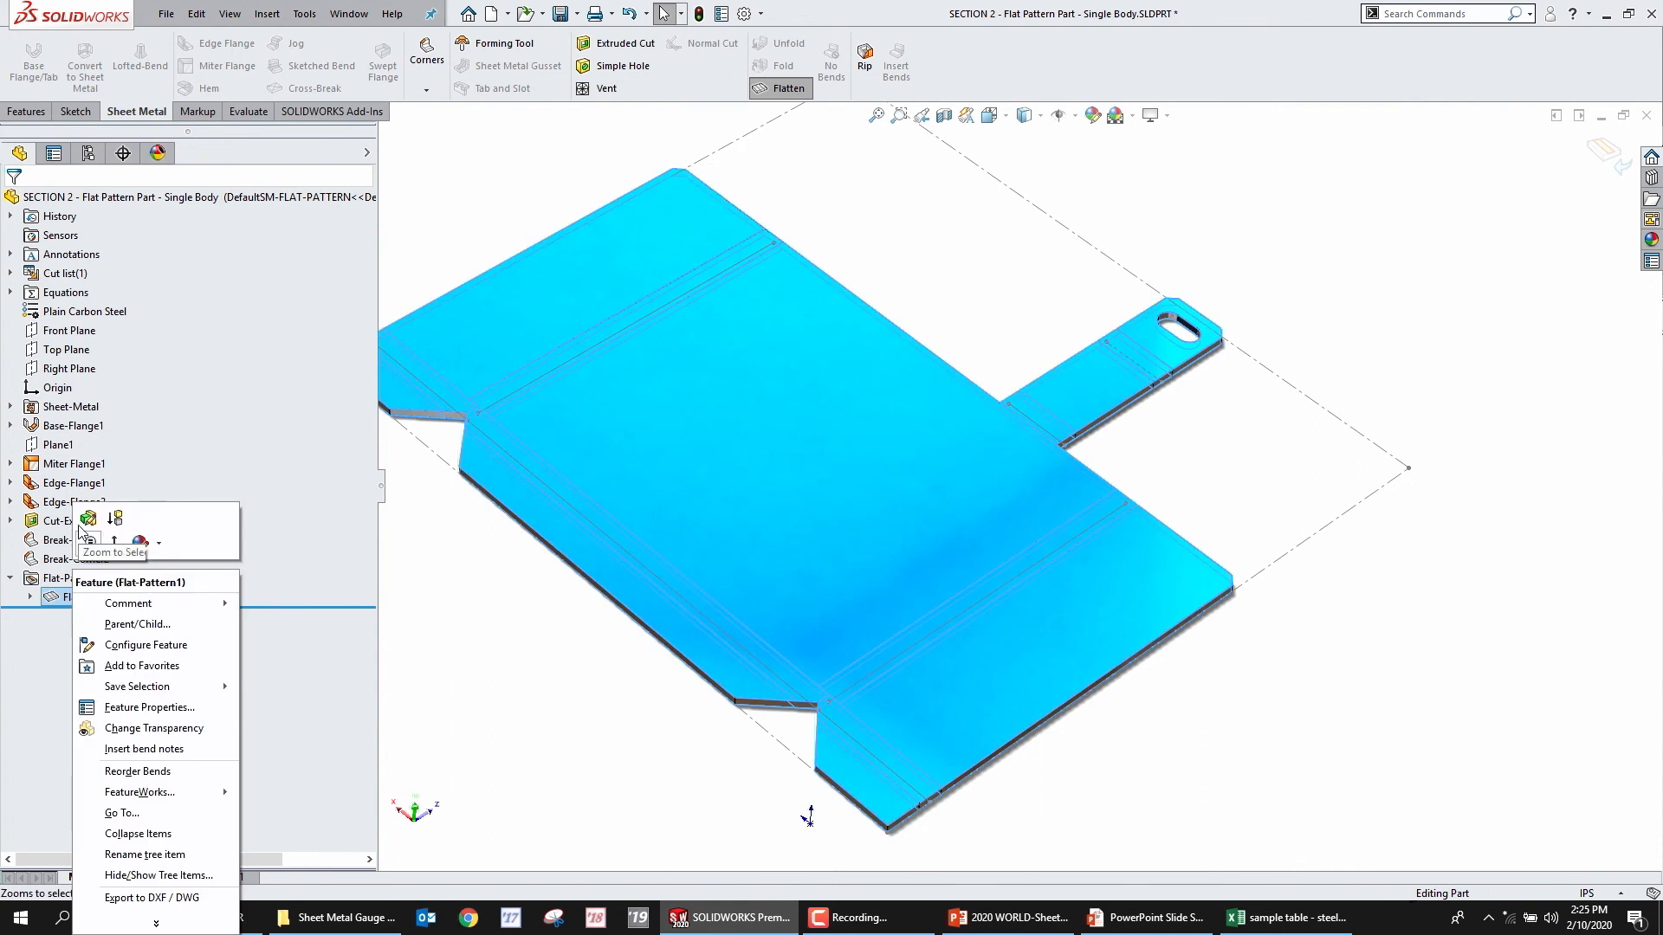
{"action": "left_click", "coordinate": [98, 530]}
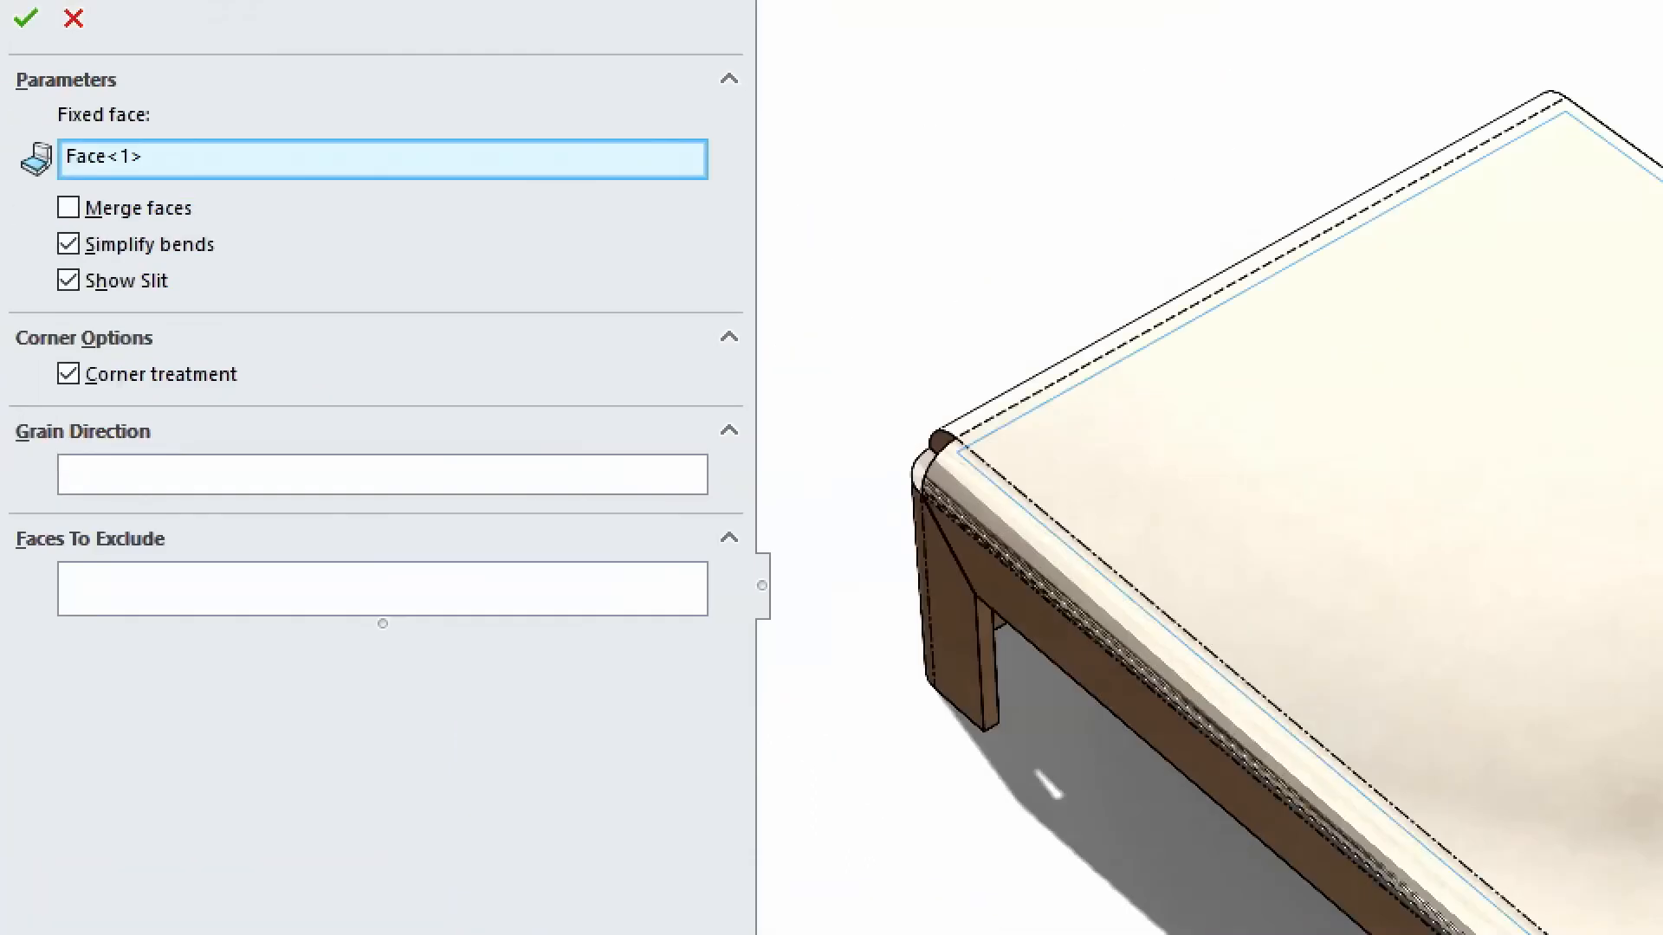
{"action": "mouse_move", "coordinate": [47, 395]}
{"action": "left_mouse_down"}
{"action": "mouse_move", "coordinate": [231, 408]}
{"action": "mouse_move", "coordinate": [94, 292]}
{"action": "mouse_move", "coordinate": [7, 391]}
{"action": "mouse_move", "coordinate": [164, 423]}
{"action": "left_mouse_up"}
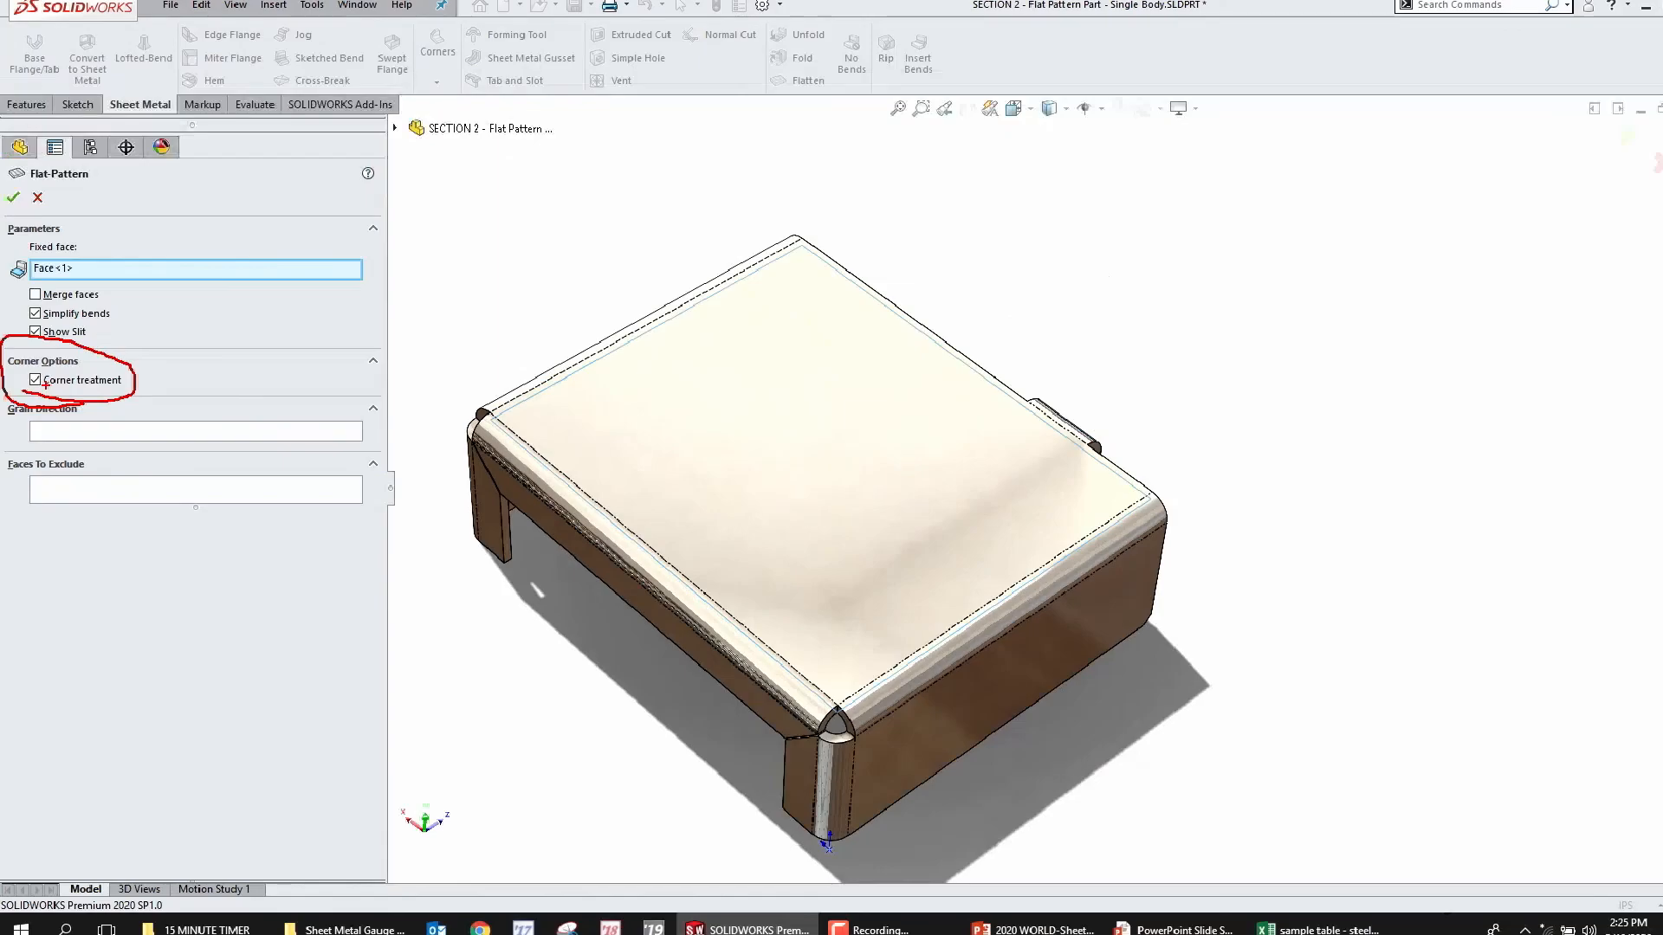
{"action": "key", "text": "Escape"}
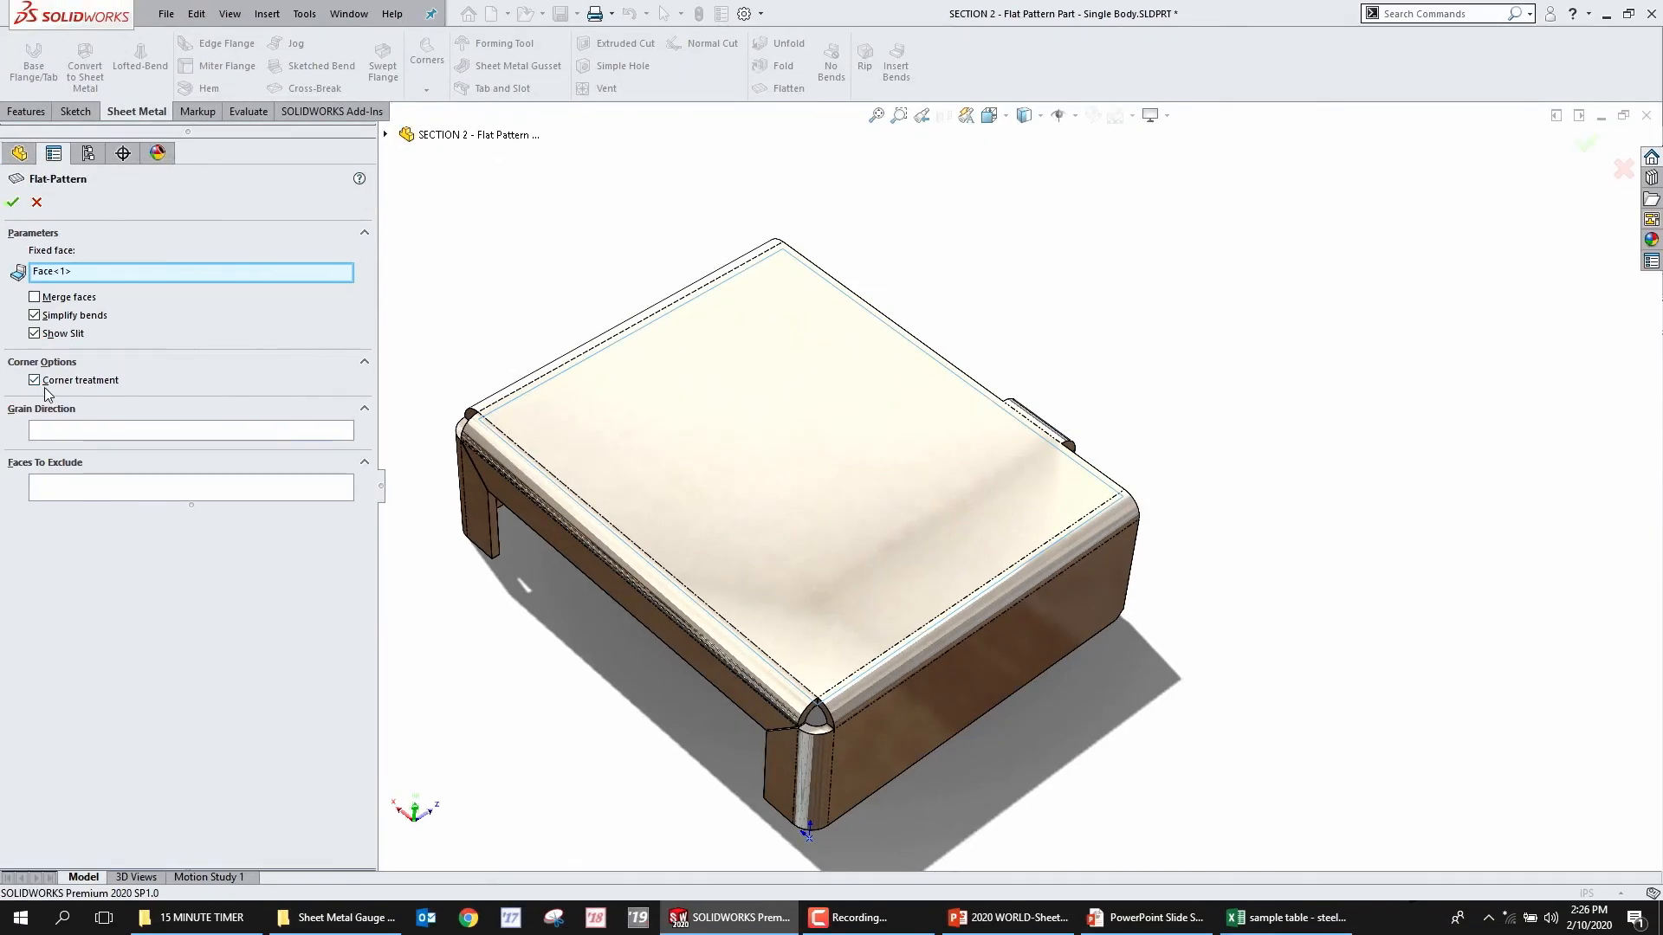
{"action": "left_click", "coordinate": [13, 202]}
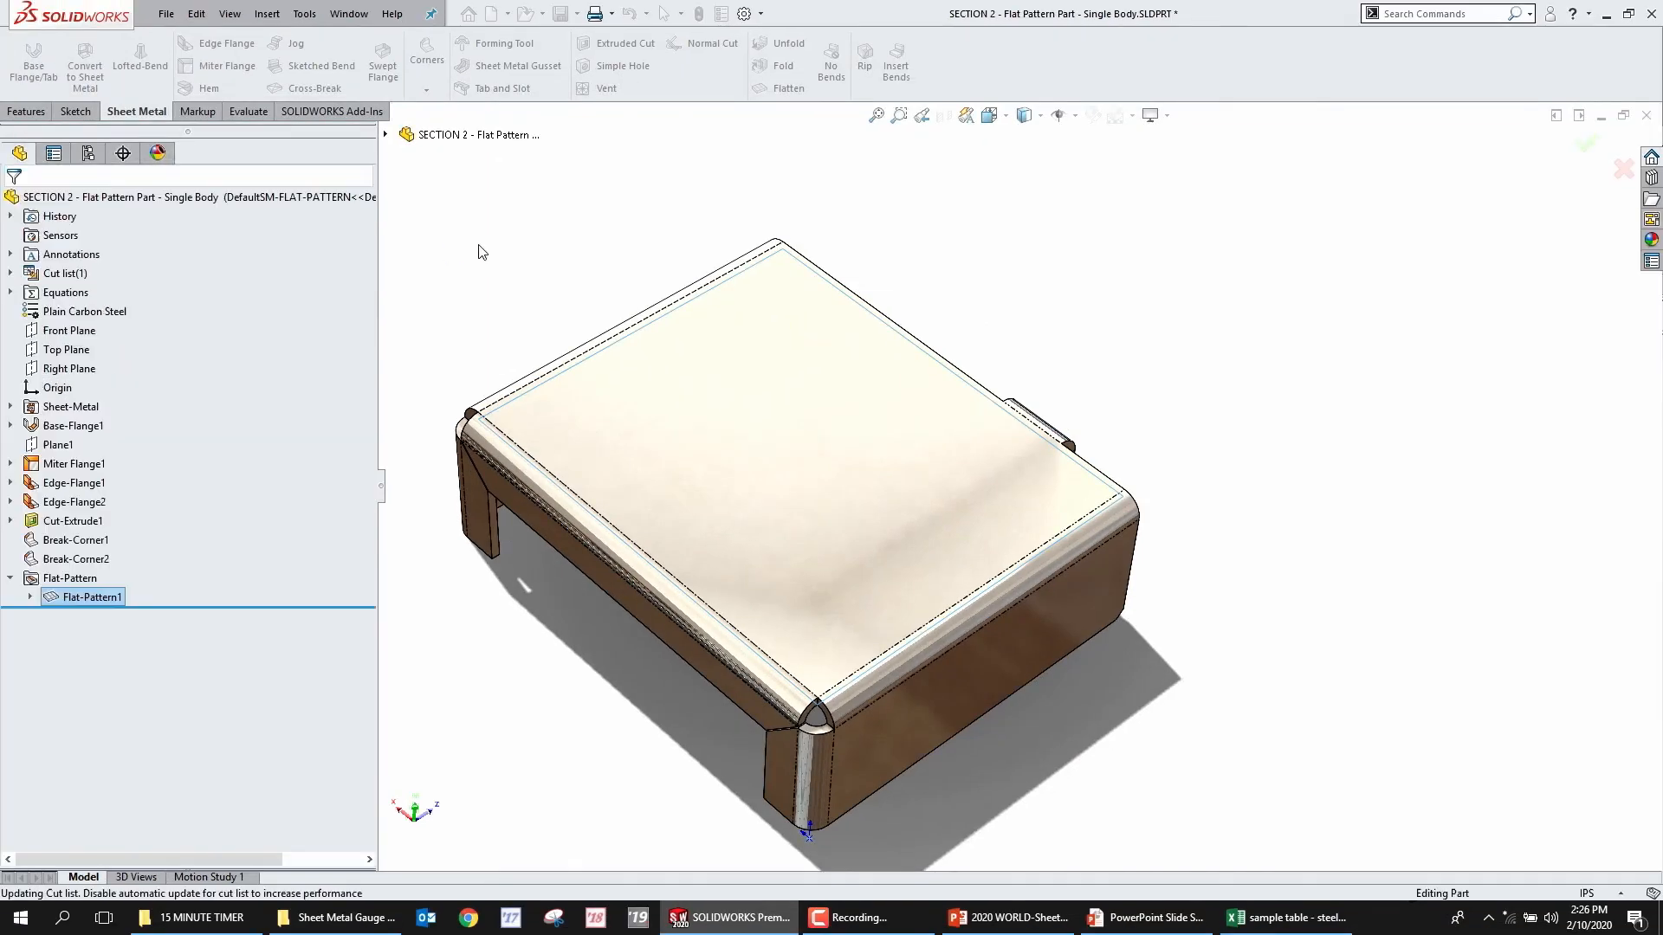
{"action": "scroll", "coordinate": [896, 652], "scroll_direction": "down", "scroll_amount": 5}
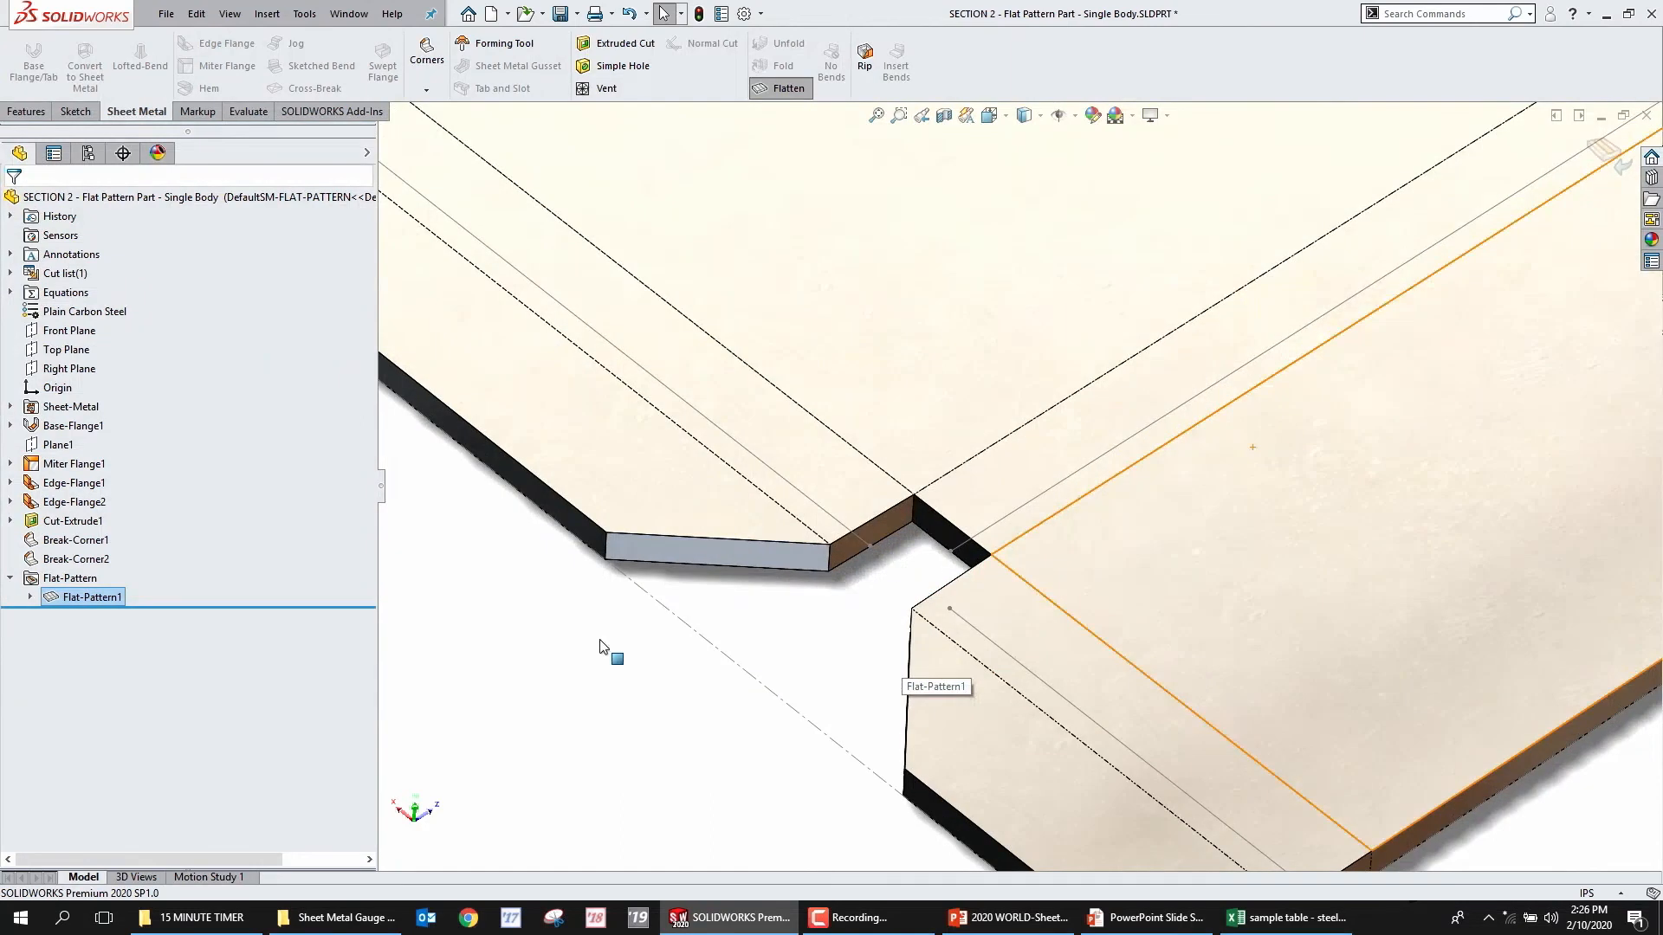
{"action": "key", "text": "f"}
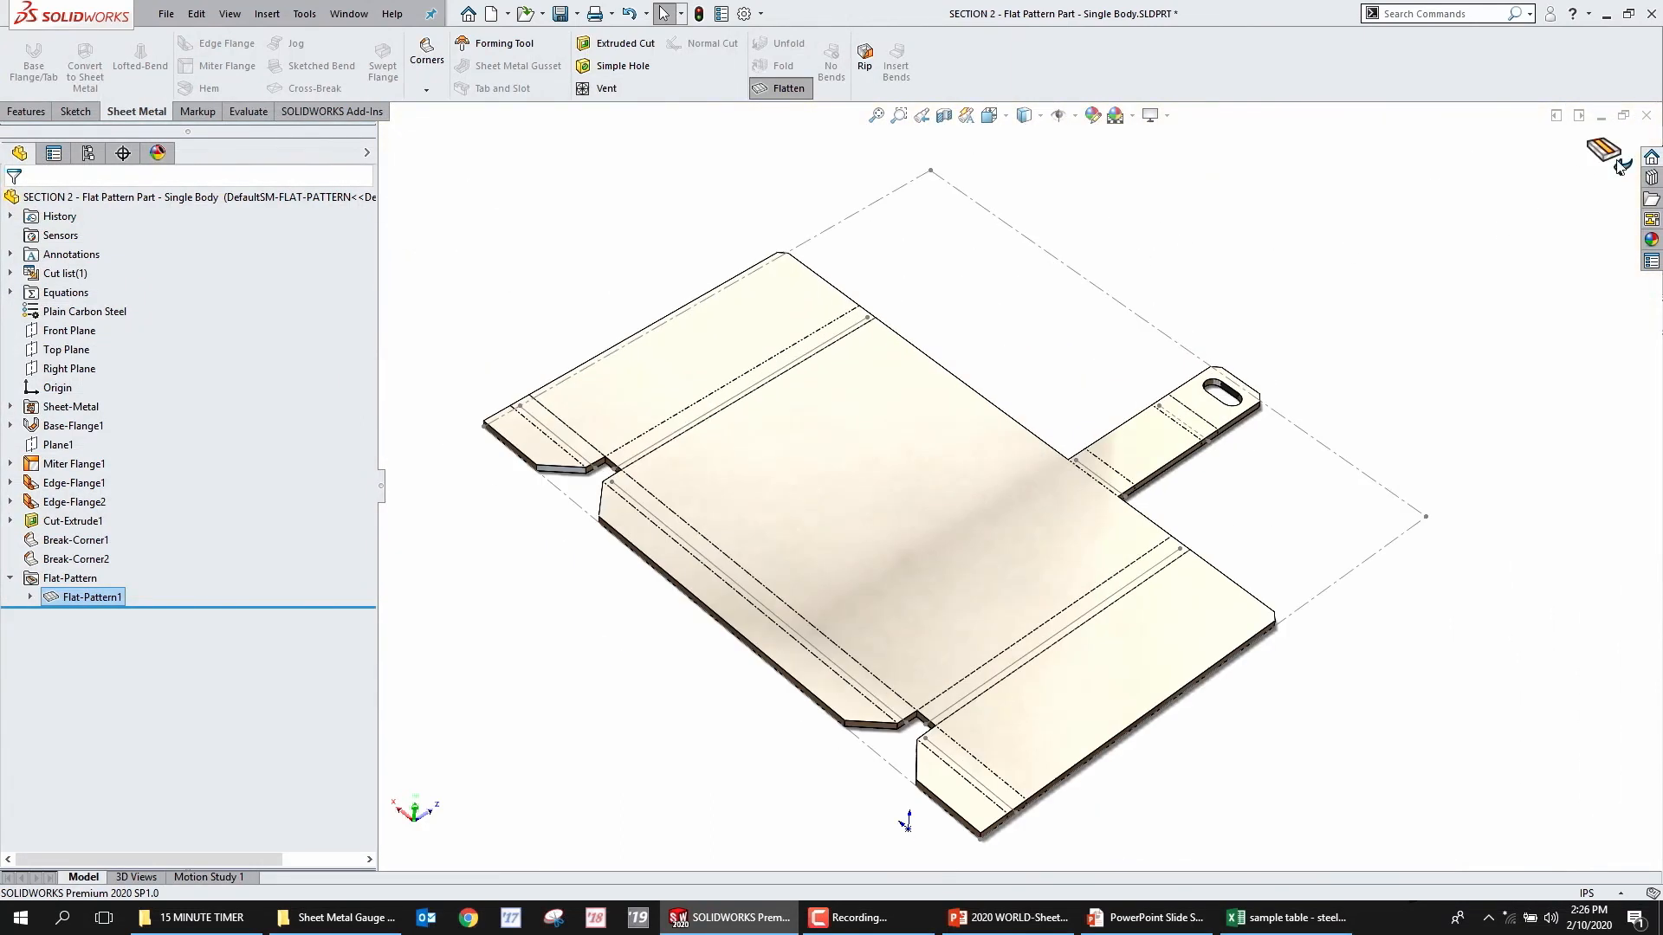
{"action": "left_click", "coordinate": [1332, 225]}
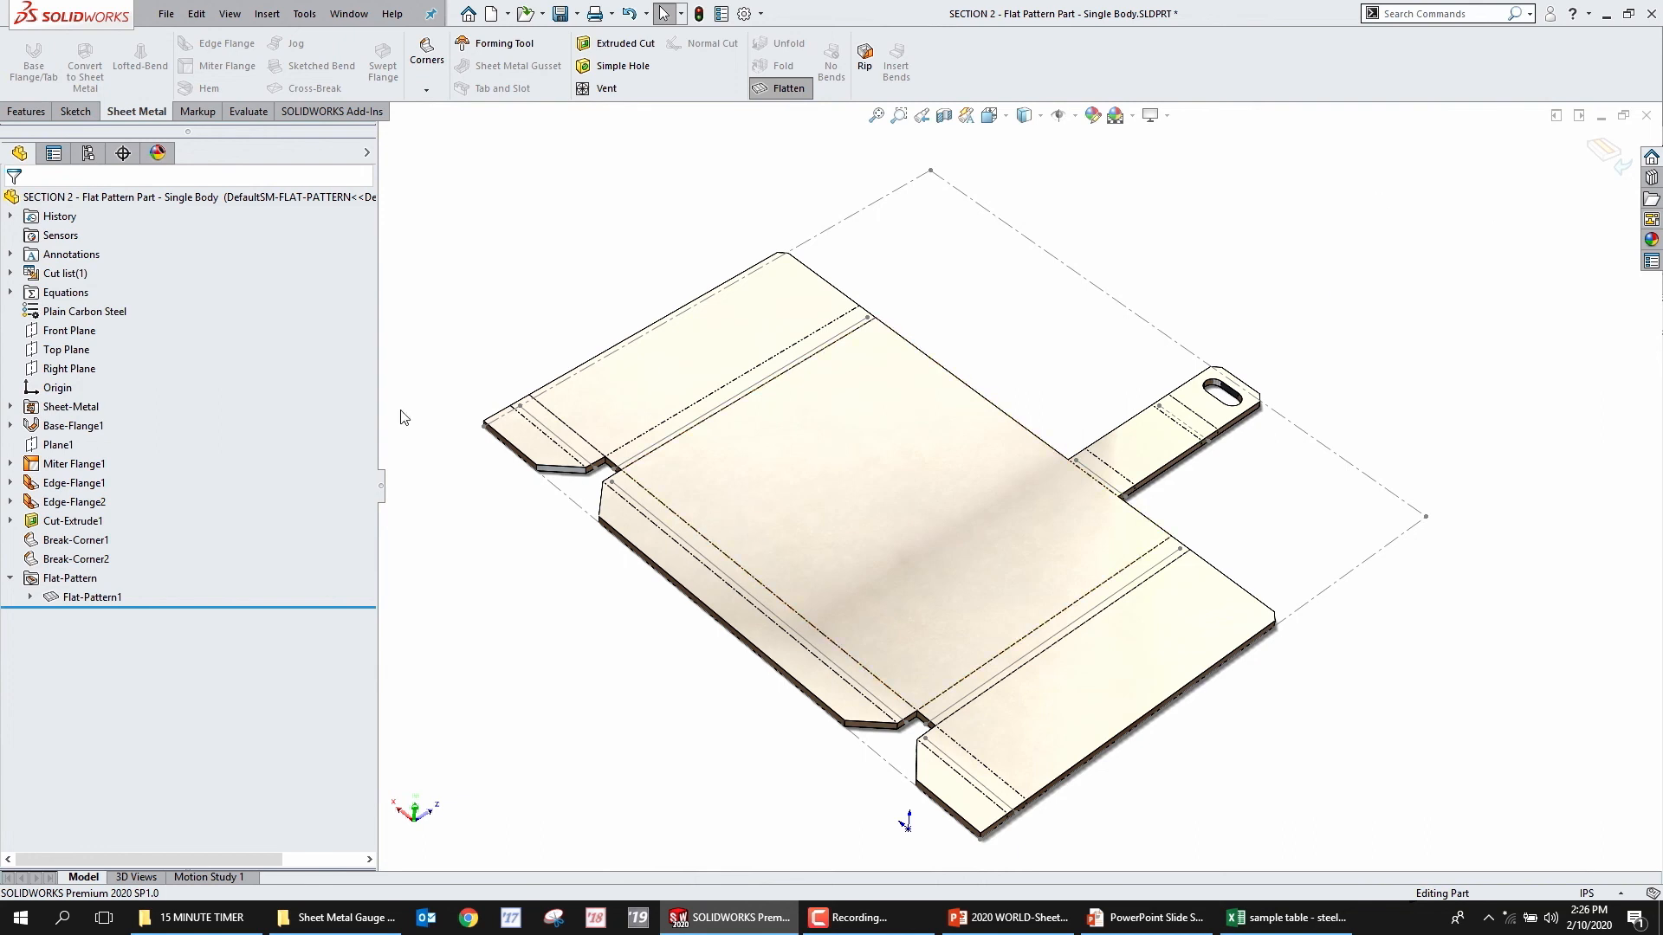
Turn on Merge faces in the Flat-Pattern1 feature so the flattened part is treated as one face
{"action": "right_click", "coordinate": [84, 597]}
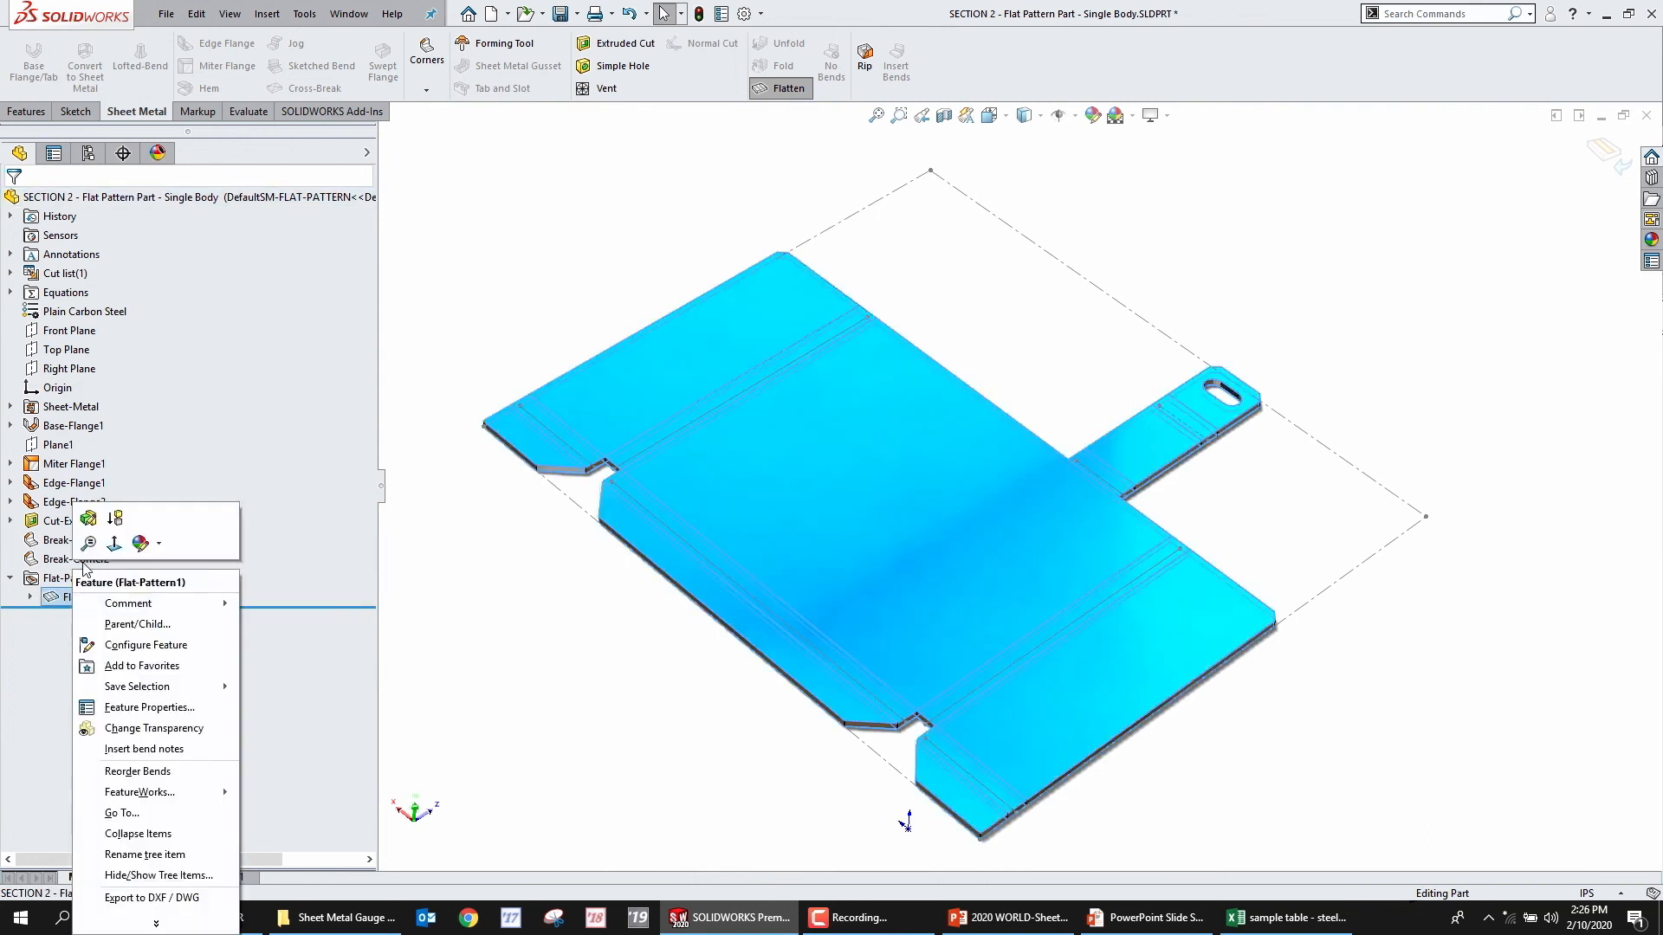
{"action": "left_click", "coordinate": [88, 518]}
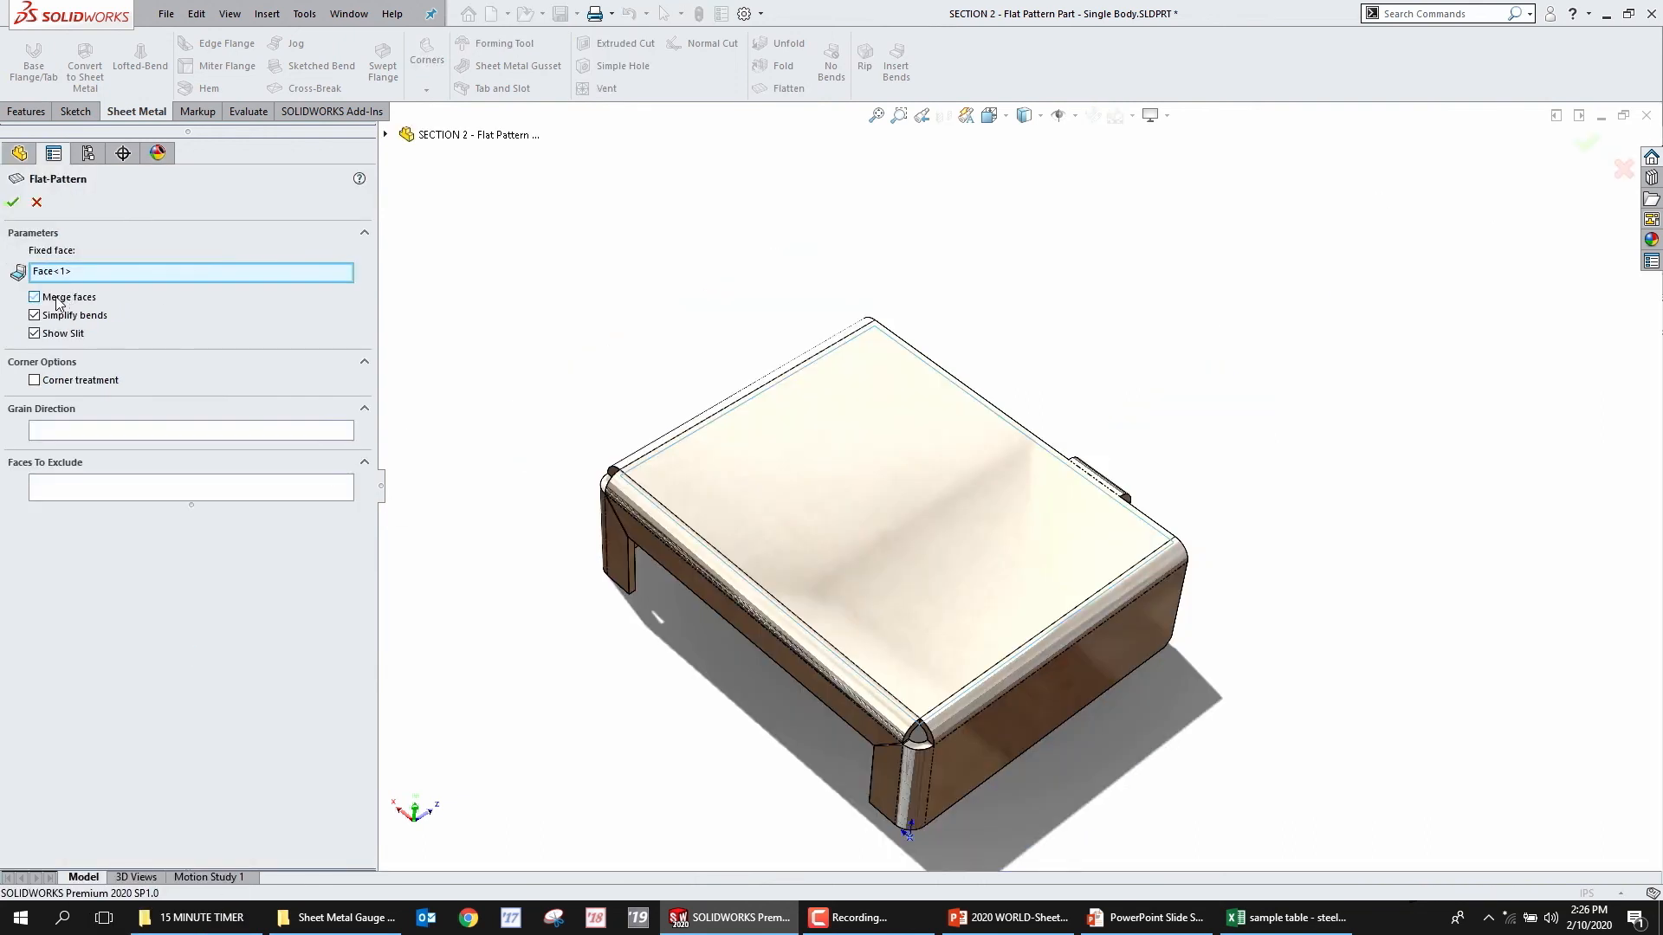
{"action": "left_click", "coordinate": [12, 201]}
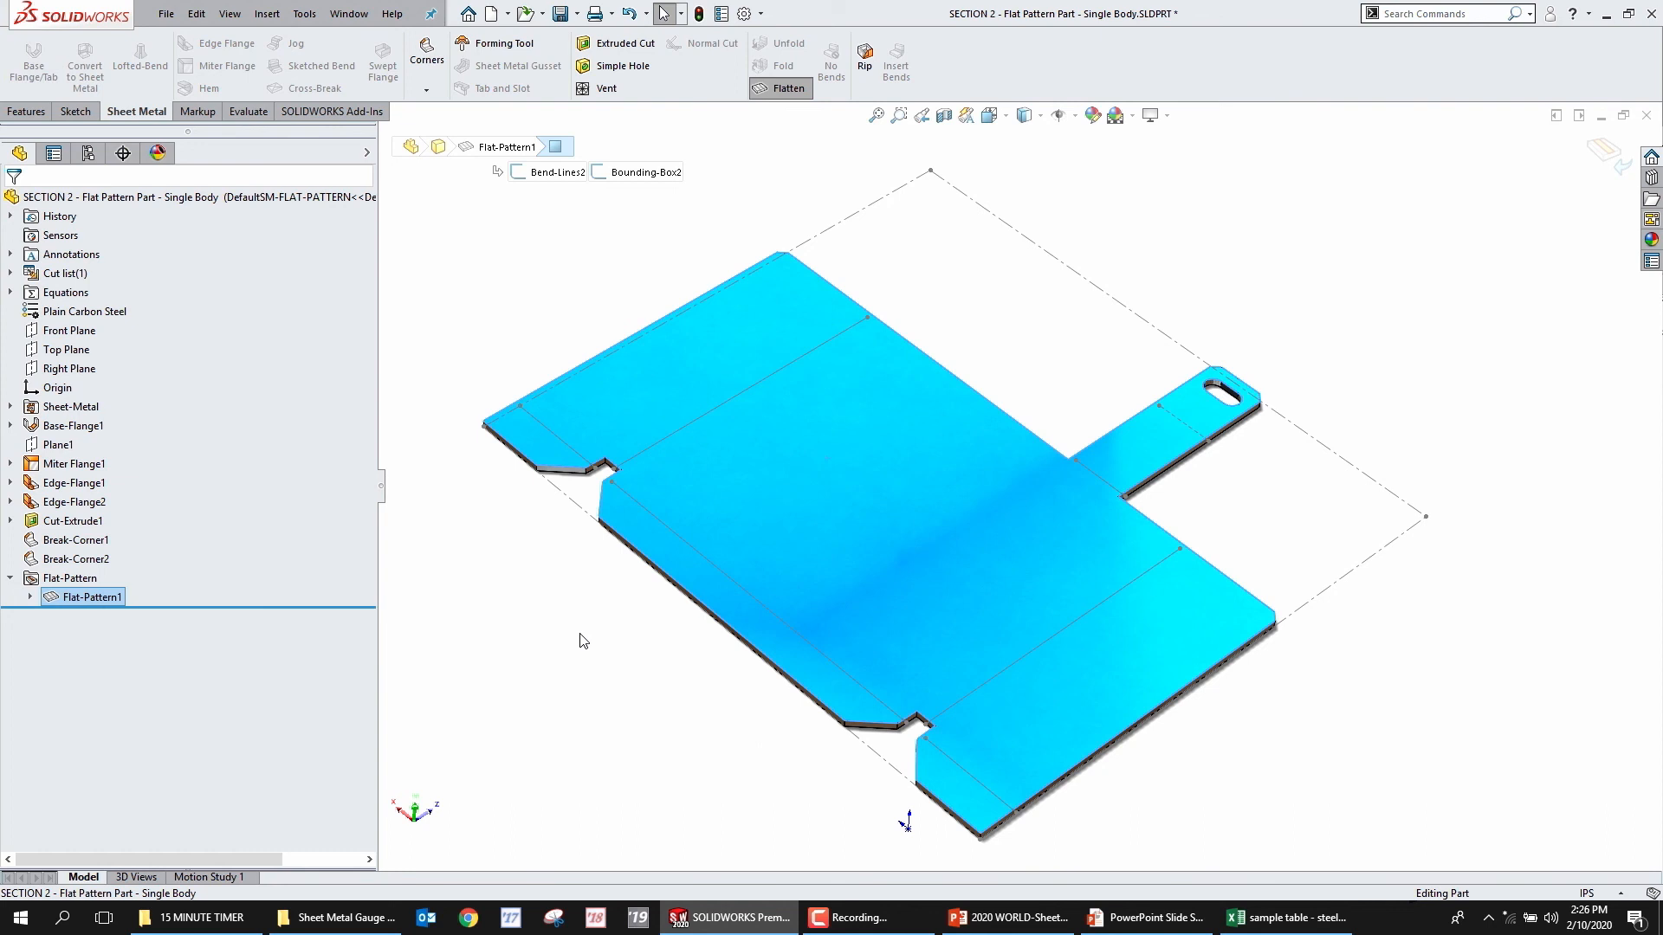
Turn off Merge faces in the Flat-Pattern1 feature and flatten the part again
{"action": "left_click", "coordinate": [1613, 171]}
{"action": "right_click", "coordinate": [66, 598]}
{"action": "key", "text": "Escape"}
{"action": "right_click", "coordinate": [67, 598]}
{"action": "left_click", "coordinate": [76, 500]}
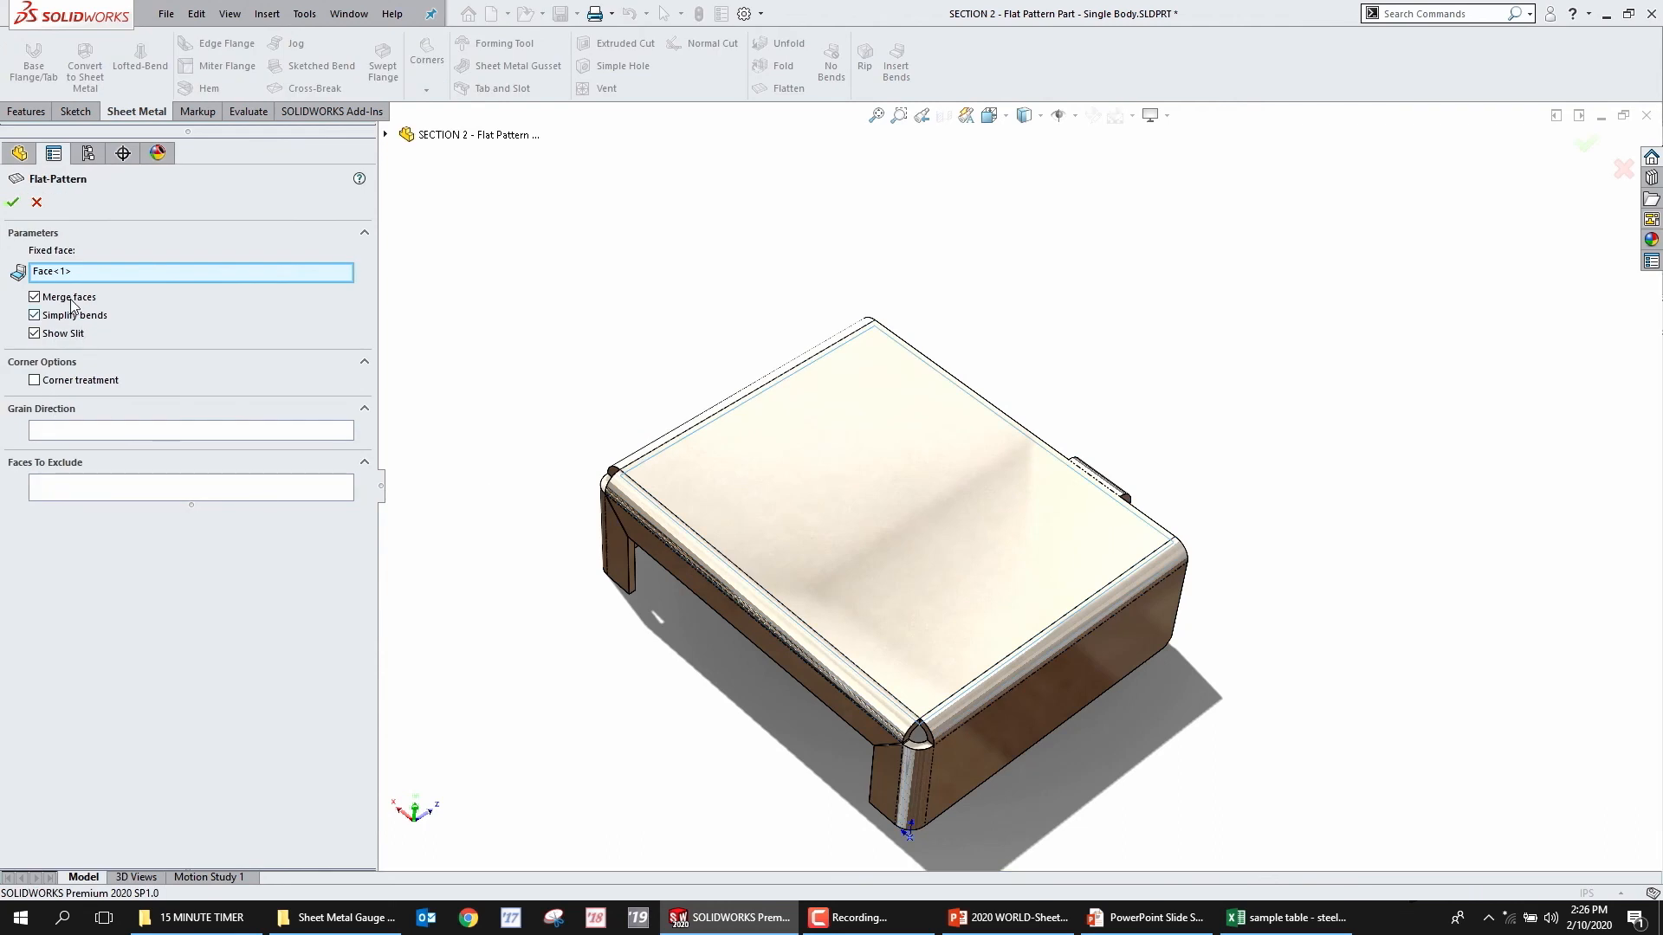
{"action": "left_click", "coordinate": [12, 202]}
{"action": "left_click", "coordinate": [787, 88]}
Examine the individual flange and bend faces near the notched corner of the flat pattern, and exit the flattened state
{"action": "scroll", "coordinate": [1039, 710], "scroll_direction": "down", "scroll_amount": 5}
{"action": "left_click", "coordinate": [942, 674]}
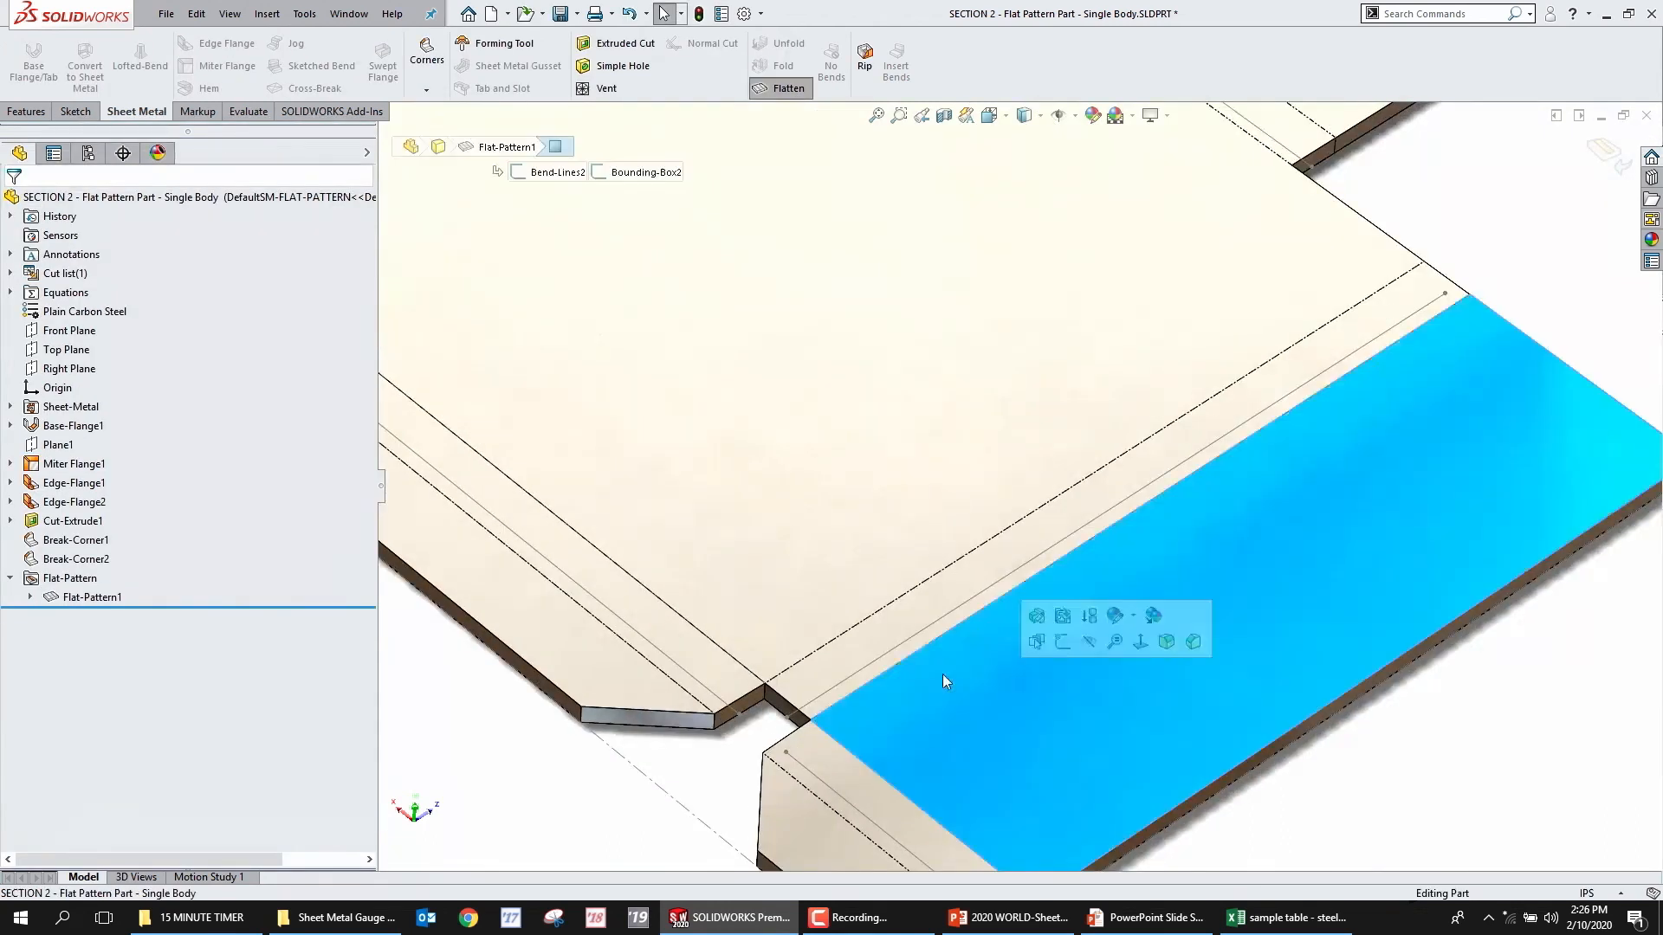
{"action": "left_click", "coordinate": [878, 620]}
{"action": "left_click", "coordinate": [843, 573]}
{"action": "left_click", "coordinate": [869, 627]}
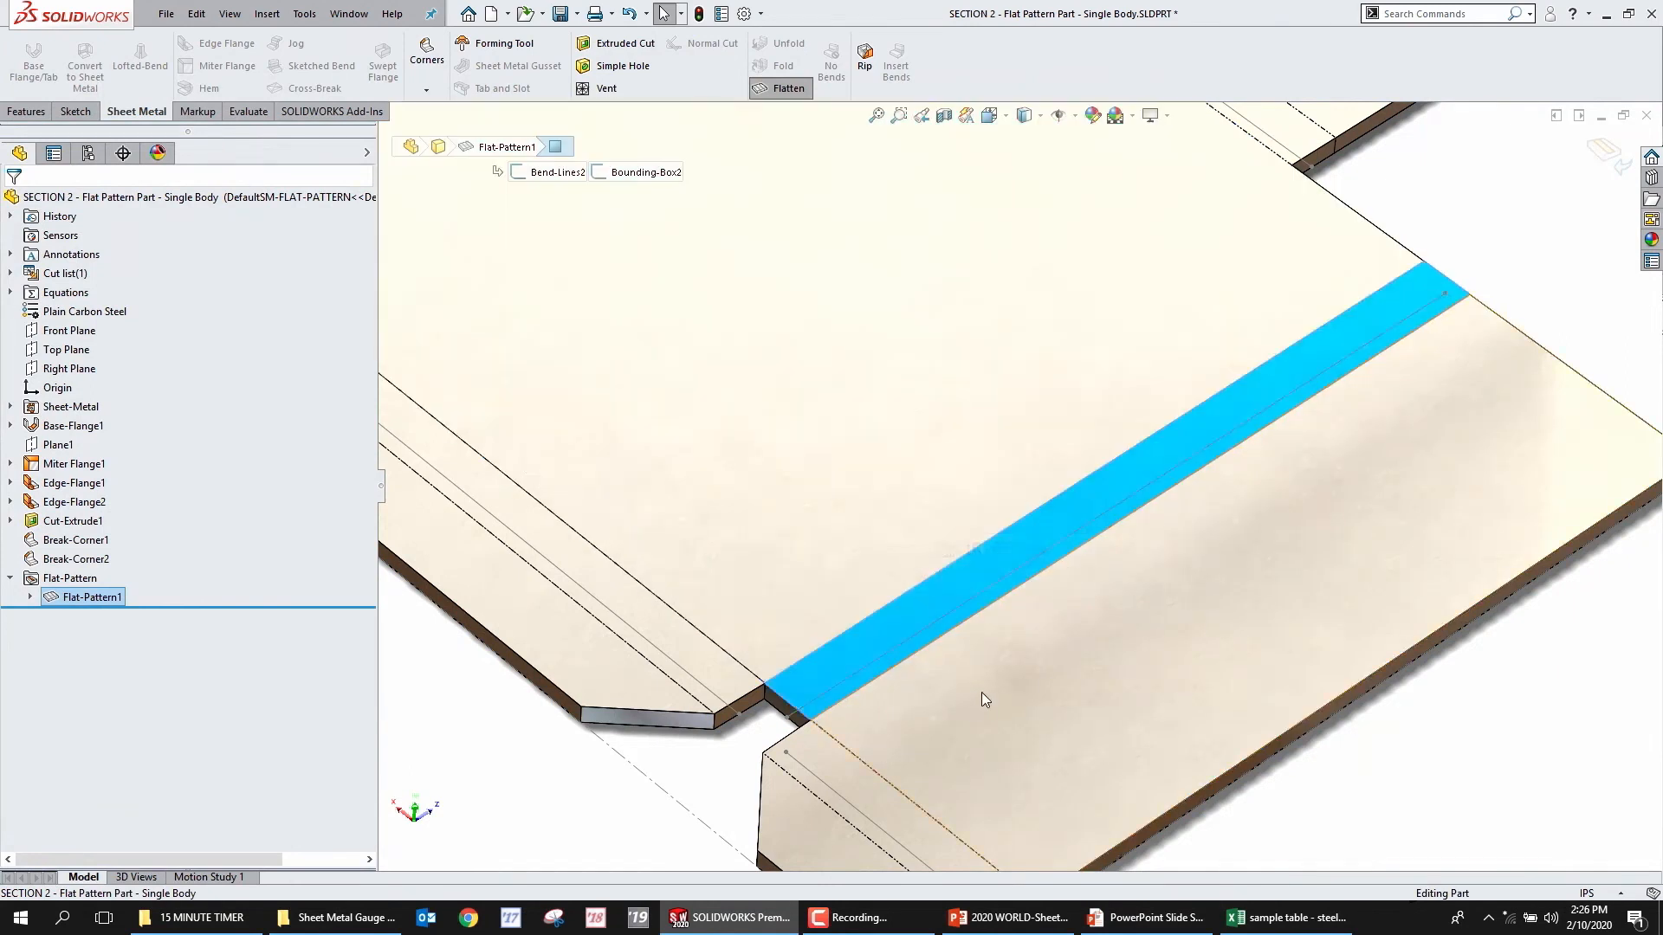
{"action": "left_click", "coordinate": [982, 694]}
{"action": "scroll", "coordinate": [1020, 486], "scroll_direction": "up", "scroll_amount": 3}
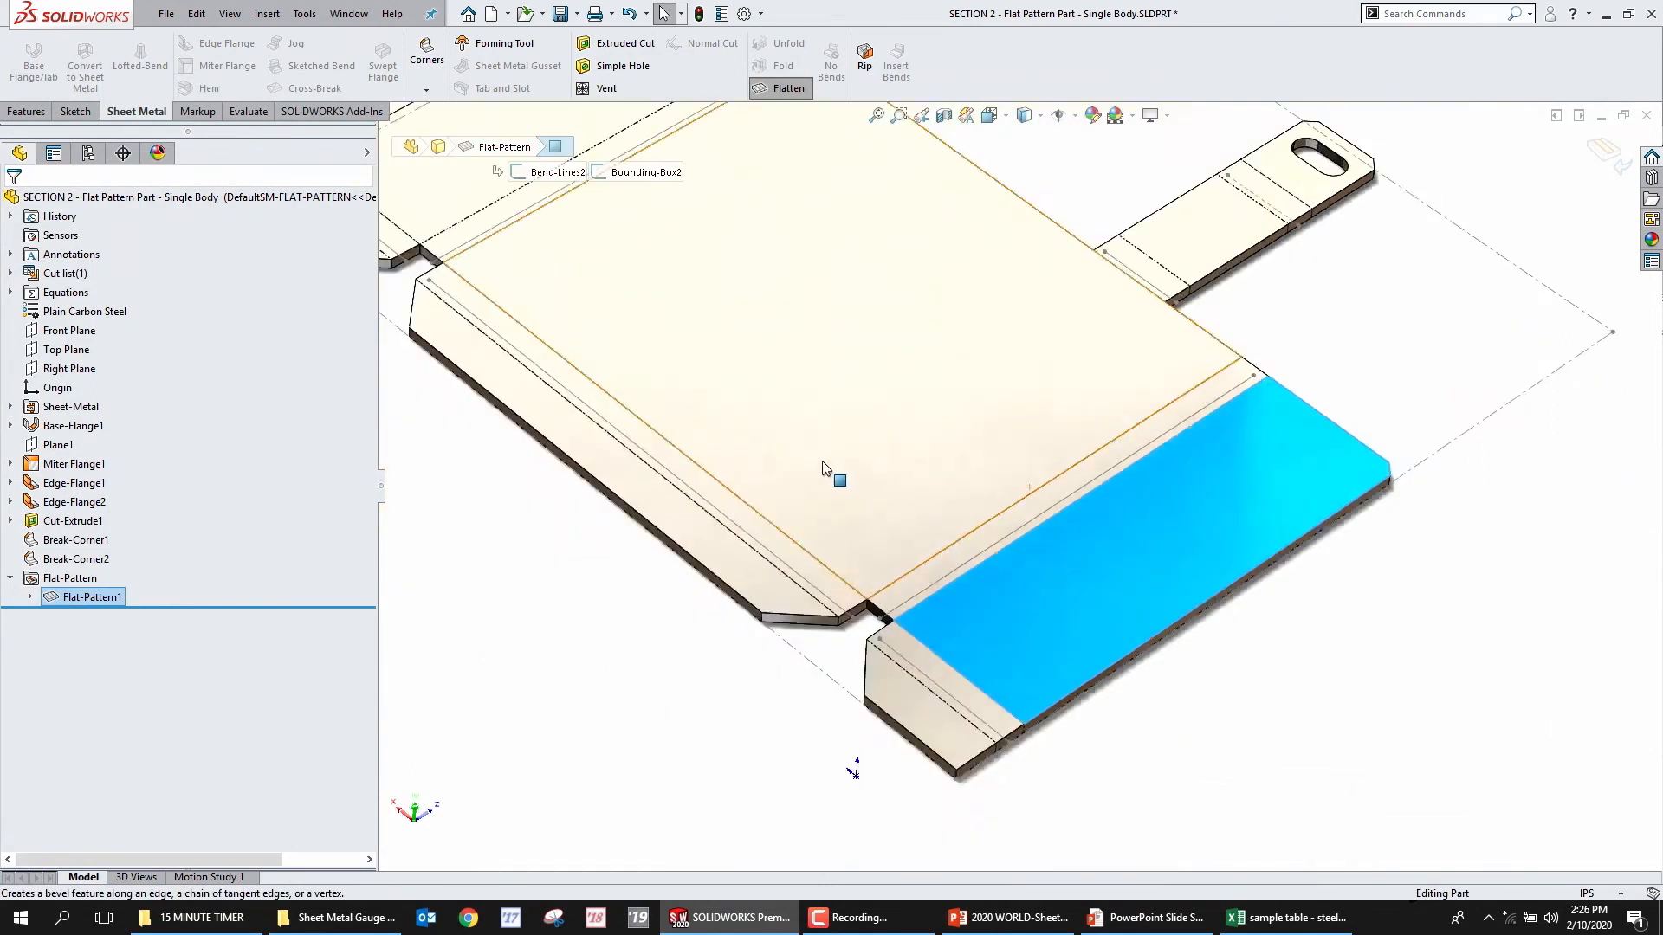
{"action": "left_click", "coordinate": [1606, 152]}
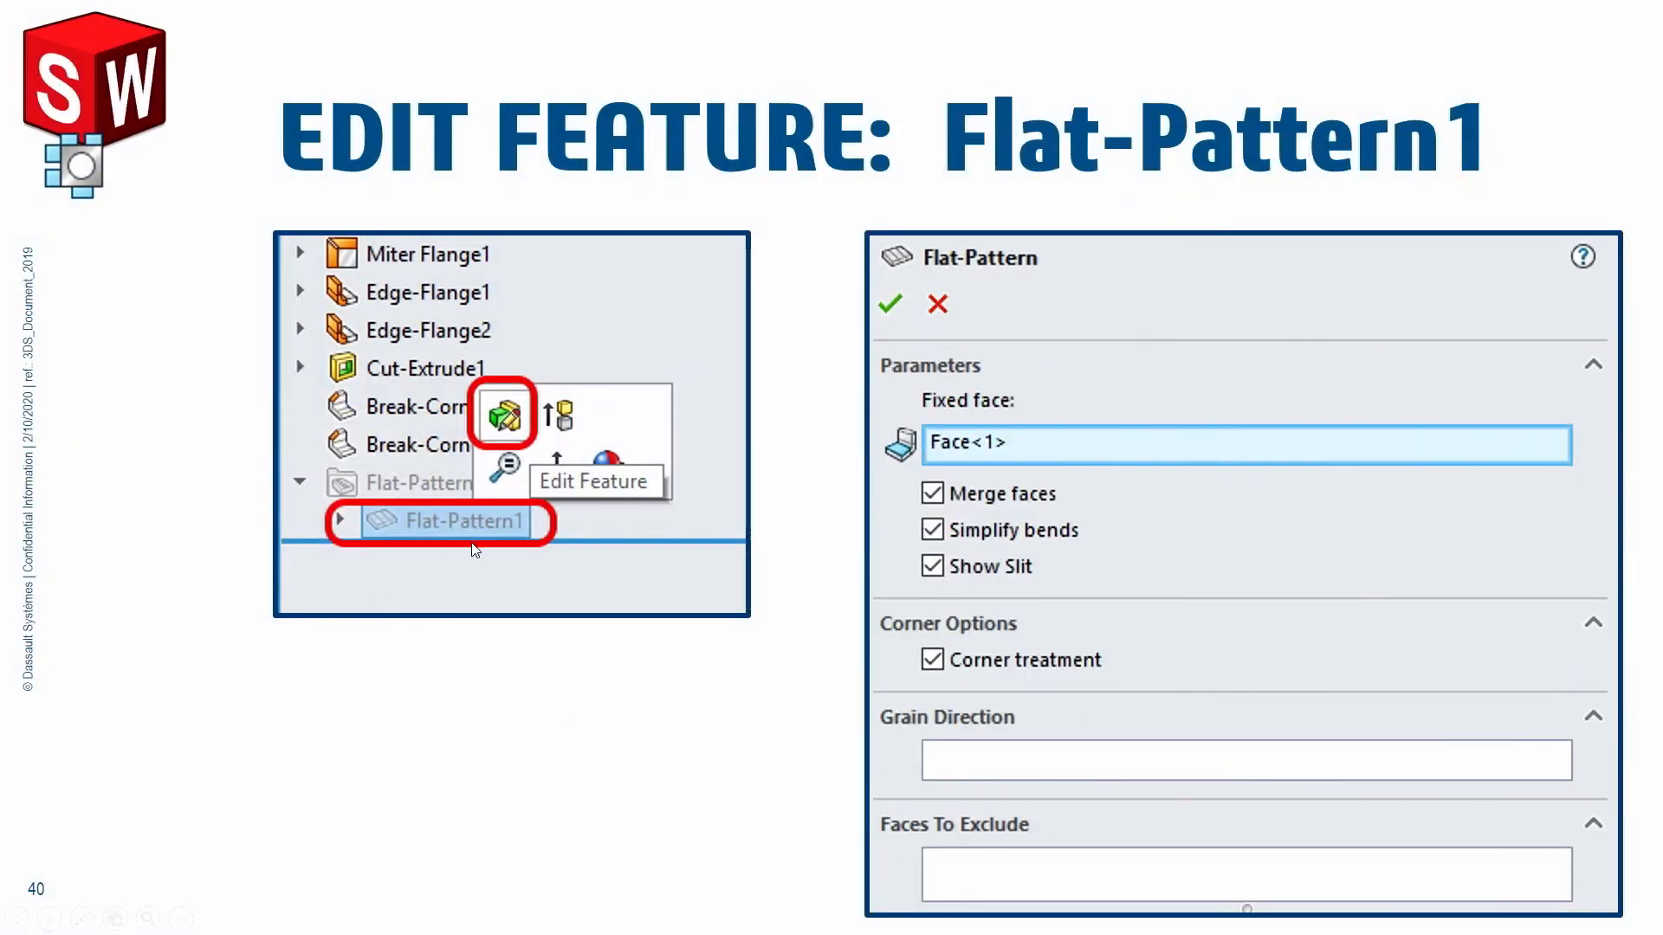
{"action": "left_click", "coordinate": [567, 660]}
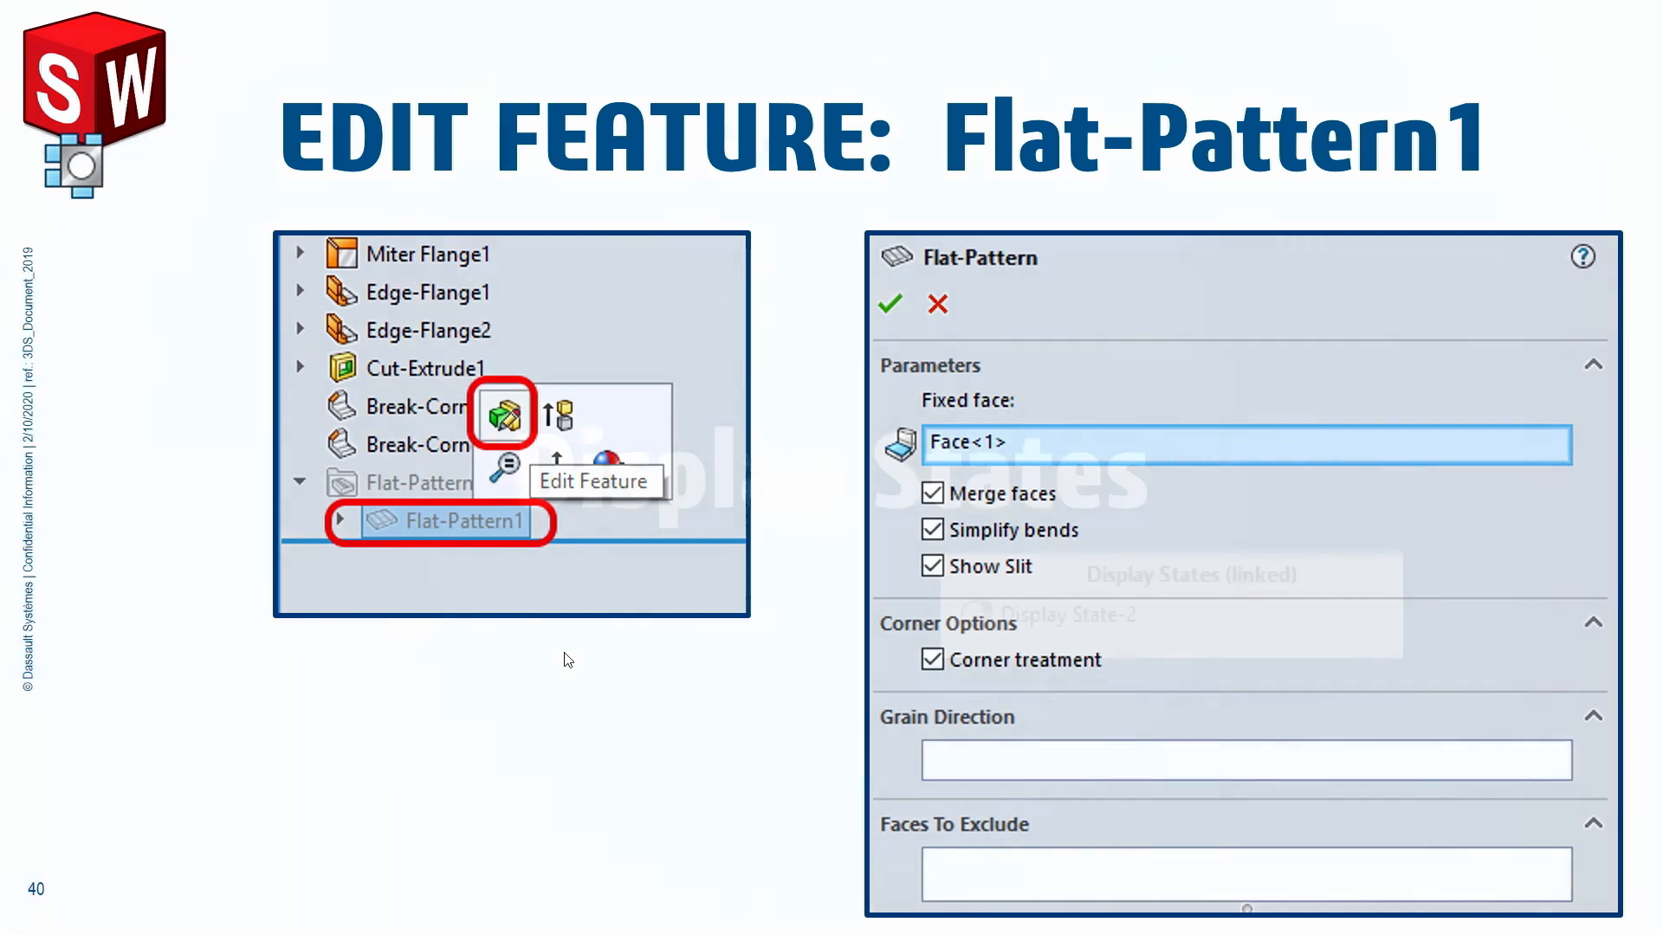